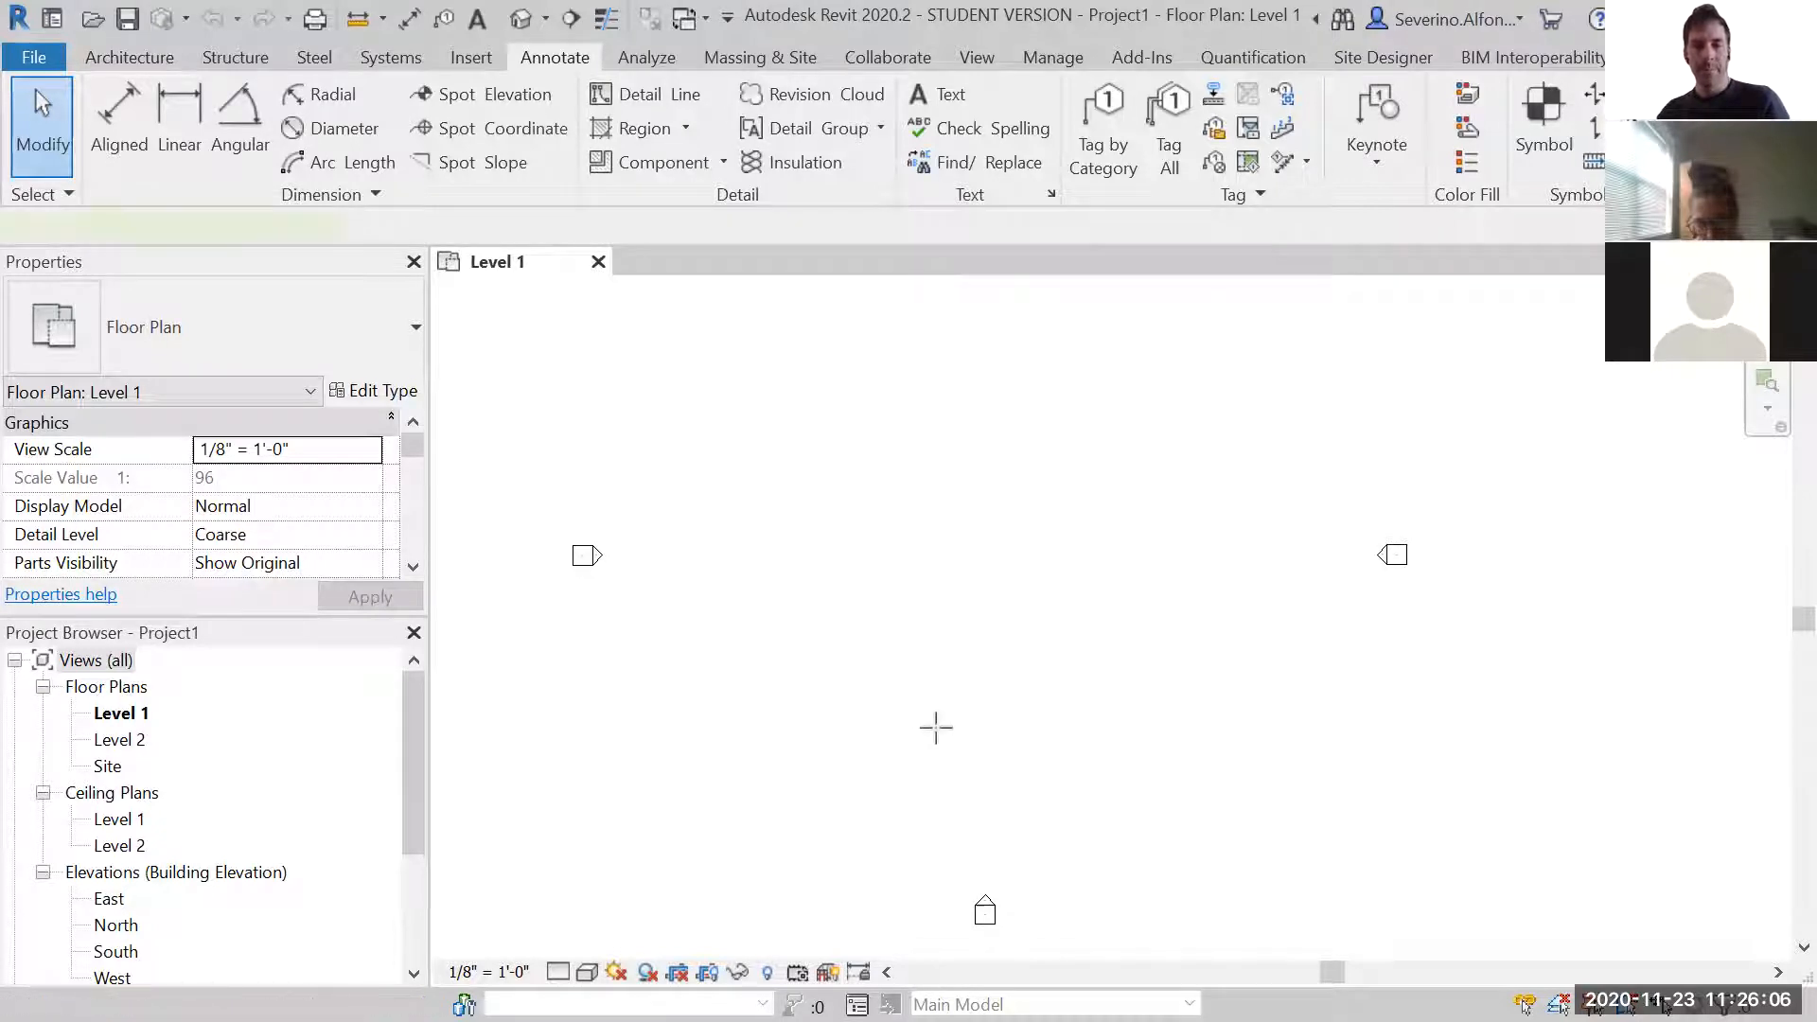
- Draw a closed model-line outline on Level 1, about 72' tall, with a small rectangular notch at its lower-left corner
left_click(995, 726)
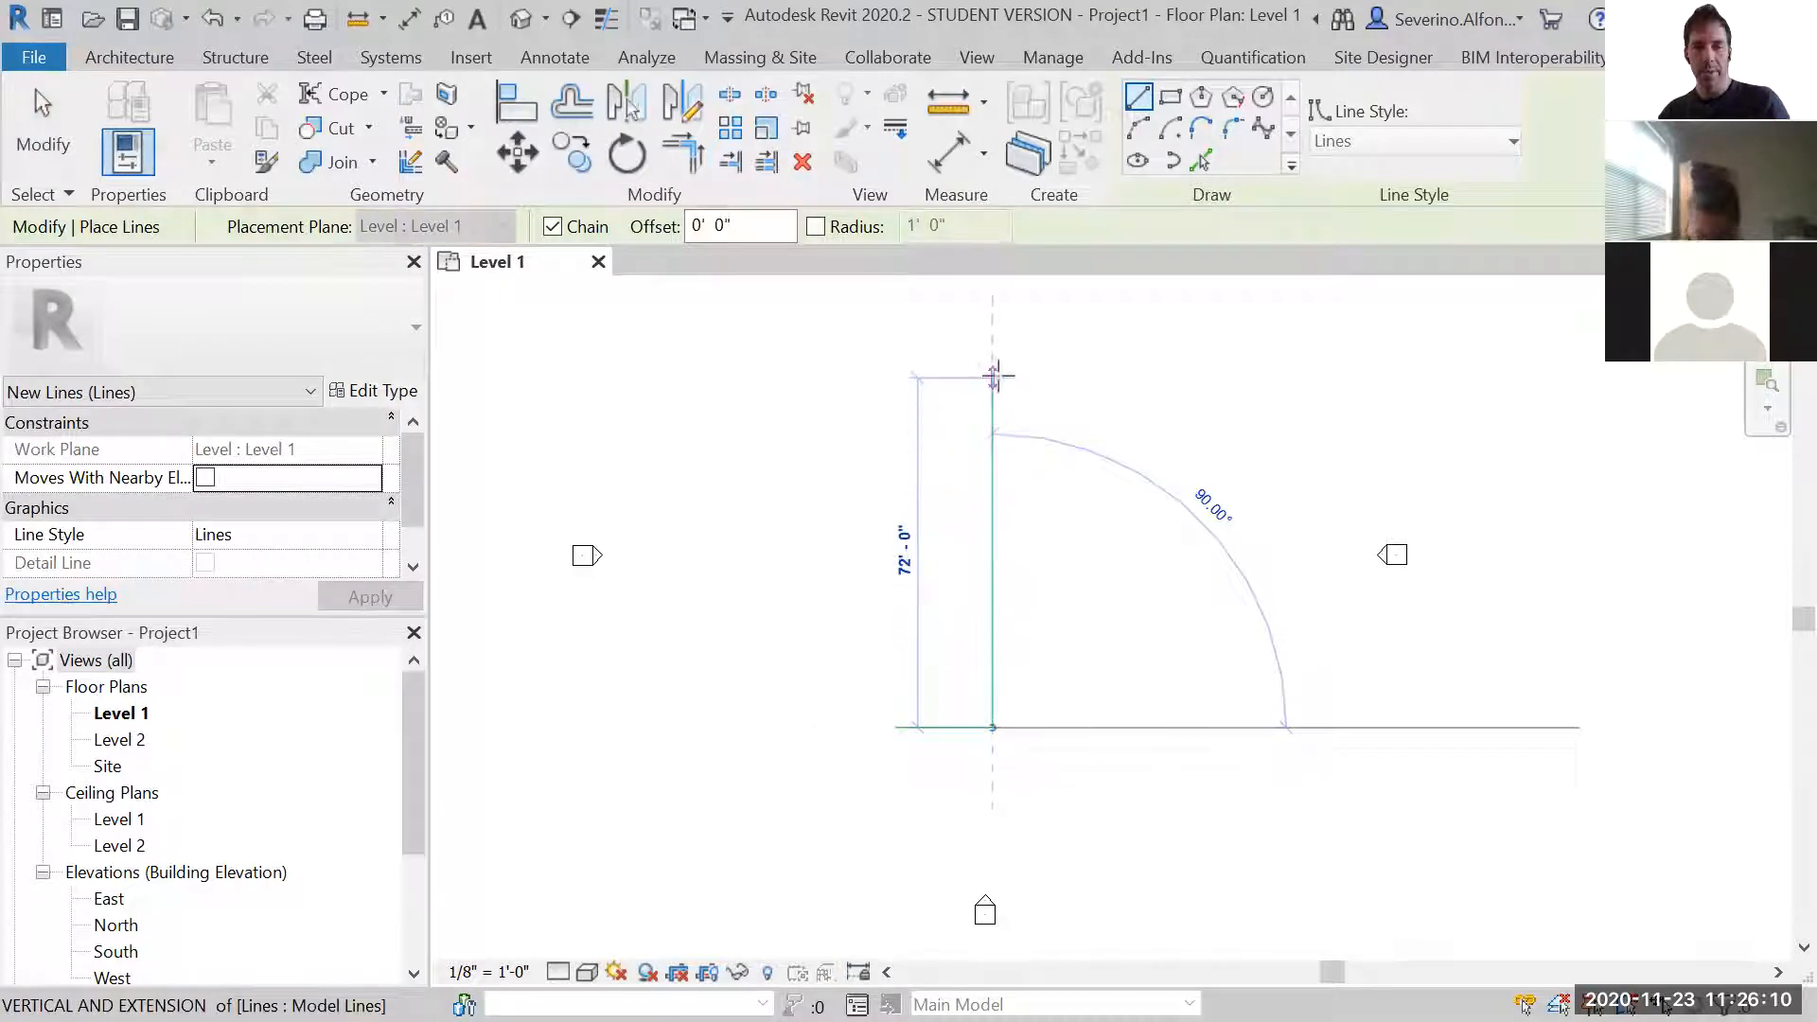
left_click(993, 377)
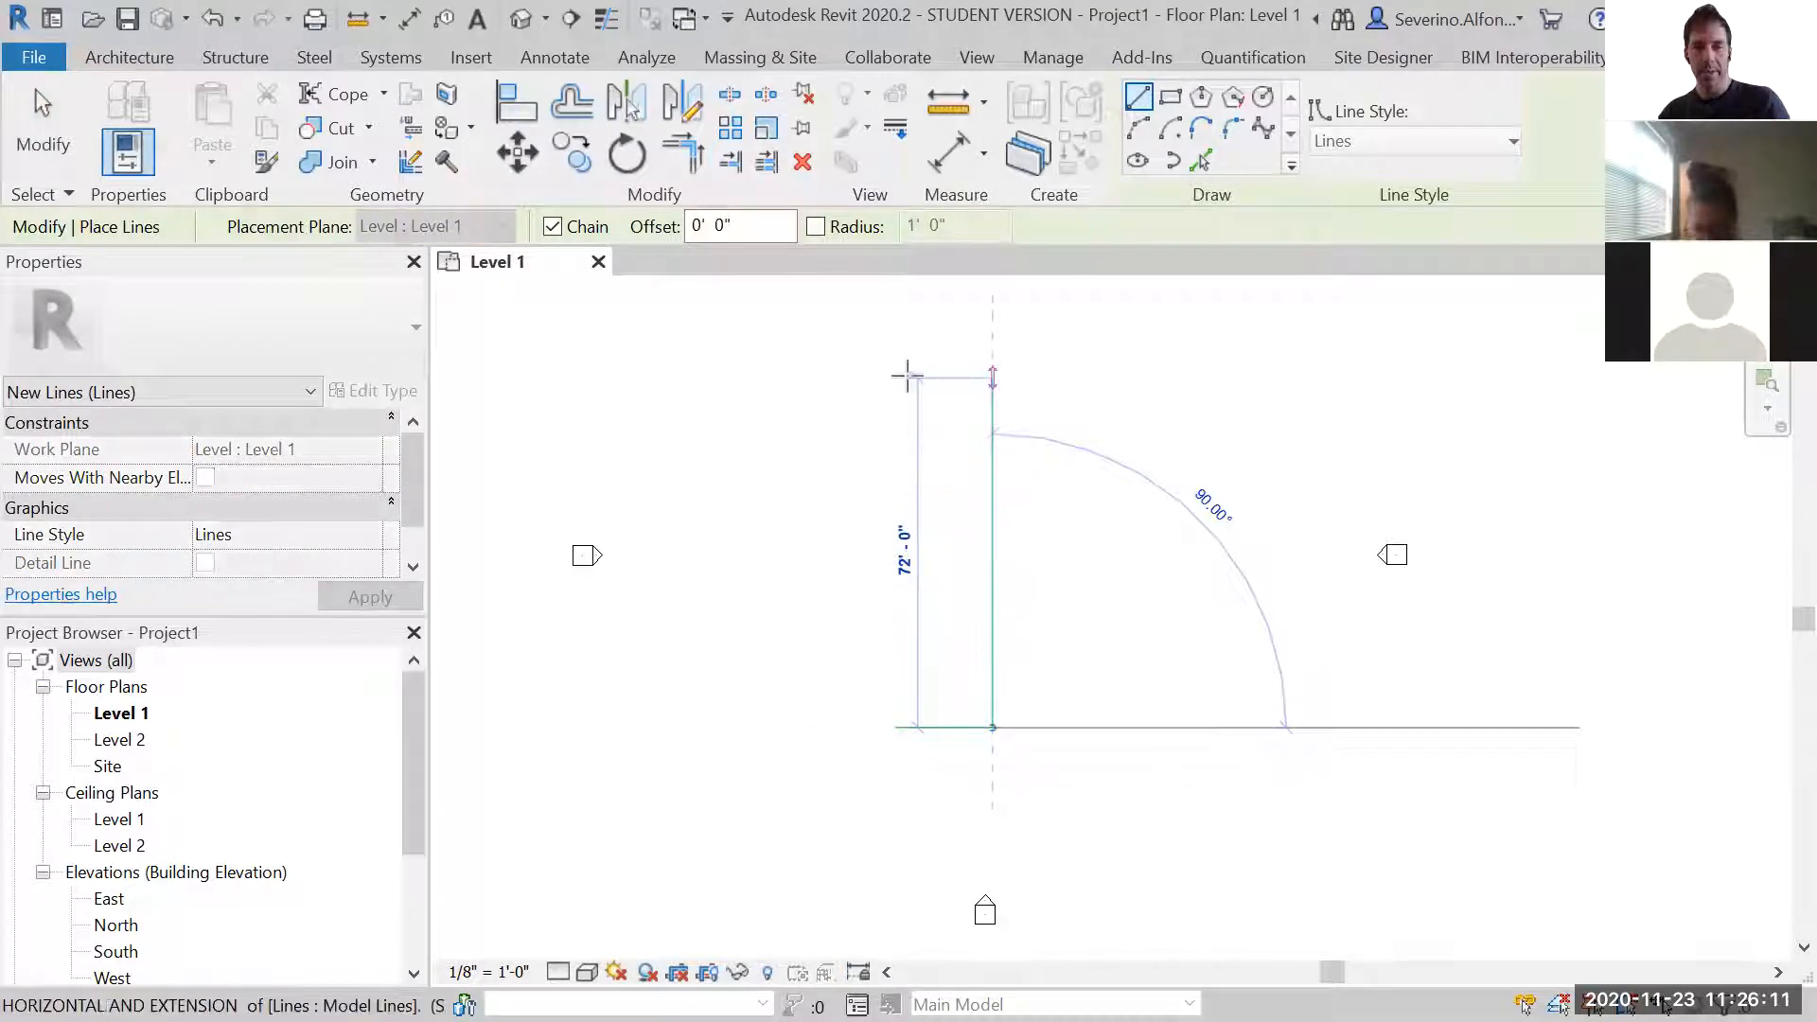
scroll(854, 713, "up", 3)
left_click(857, 692)
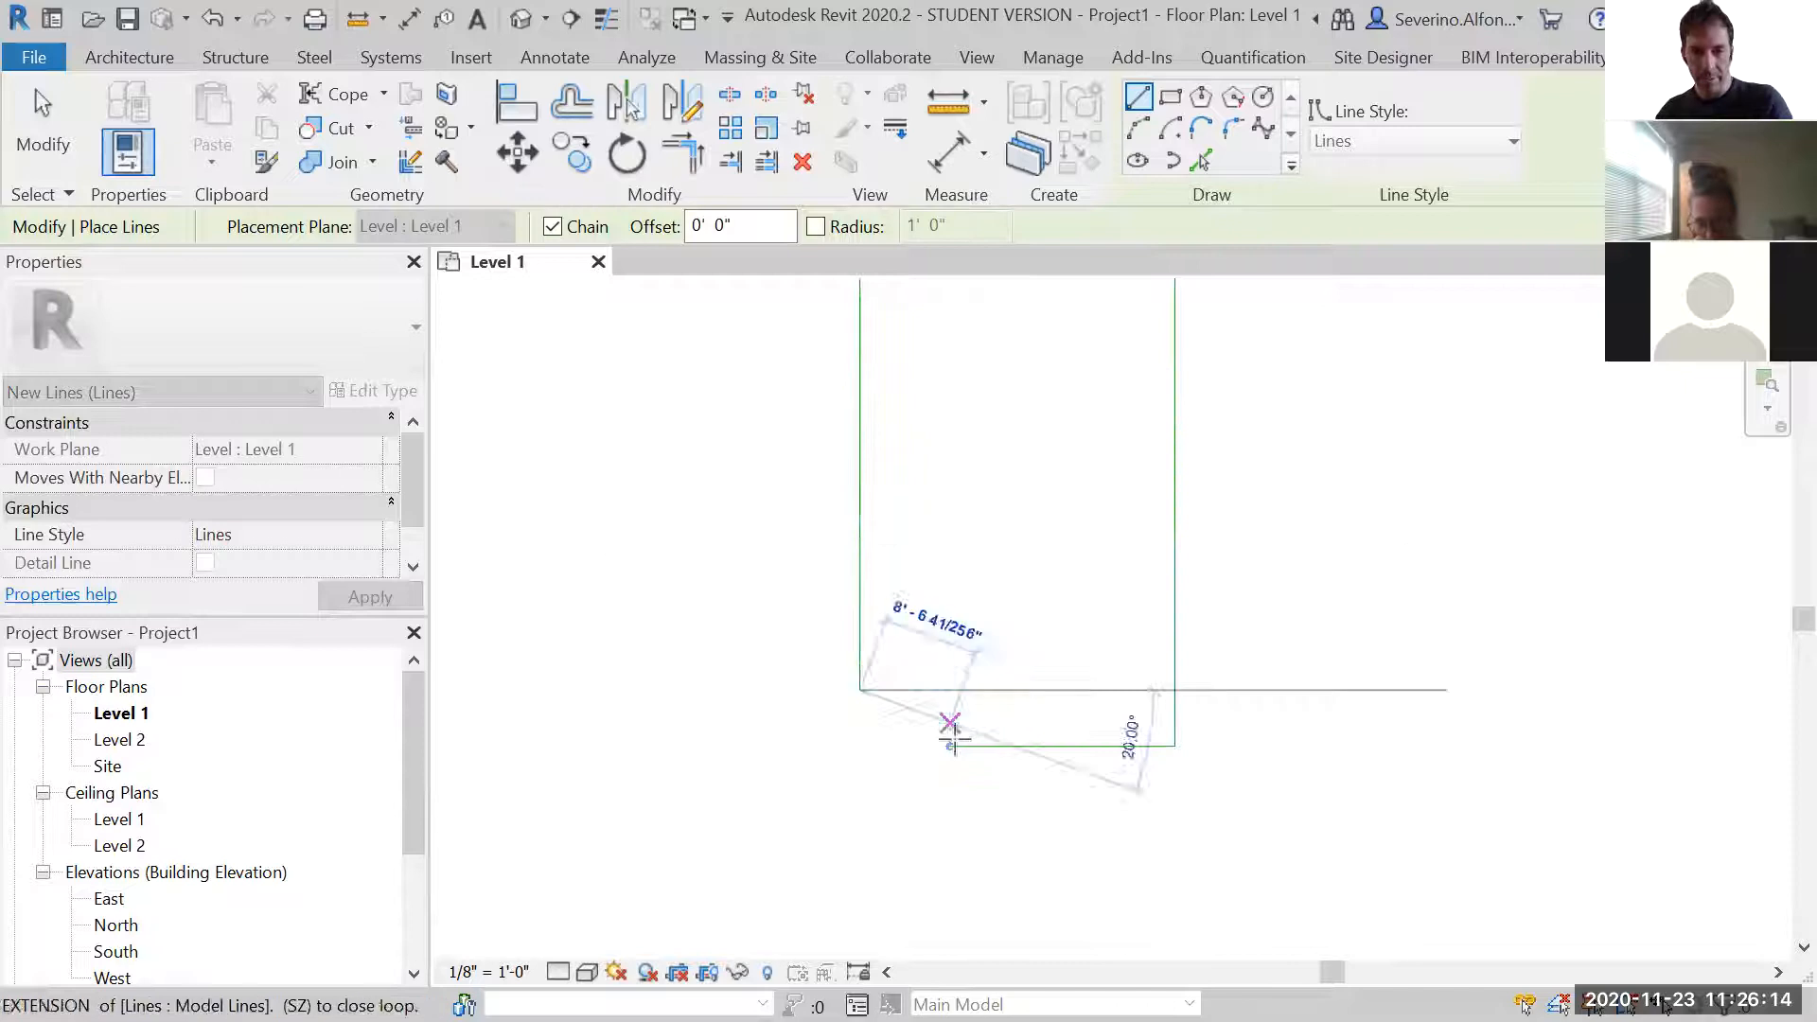
left_click(950, 690)
left_click(950, 747)
scroll(1104, 721, "down", 5)
key("Escape")
key("Escape")
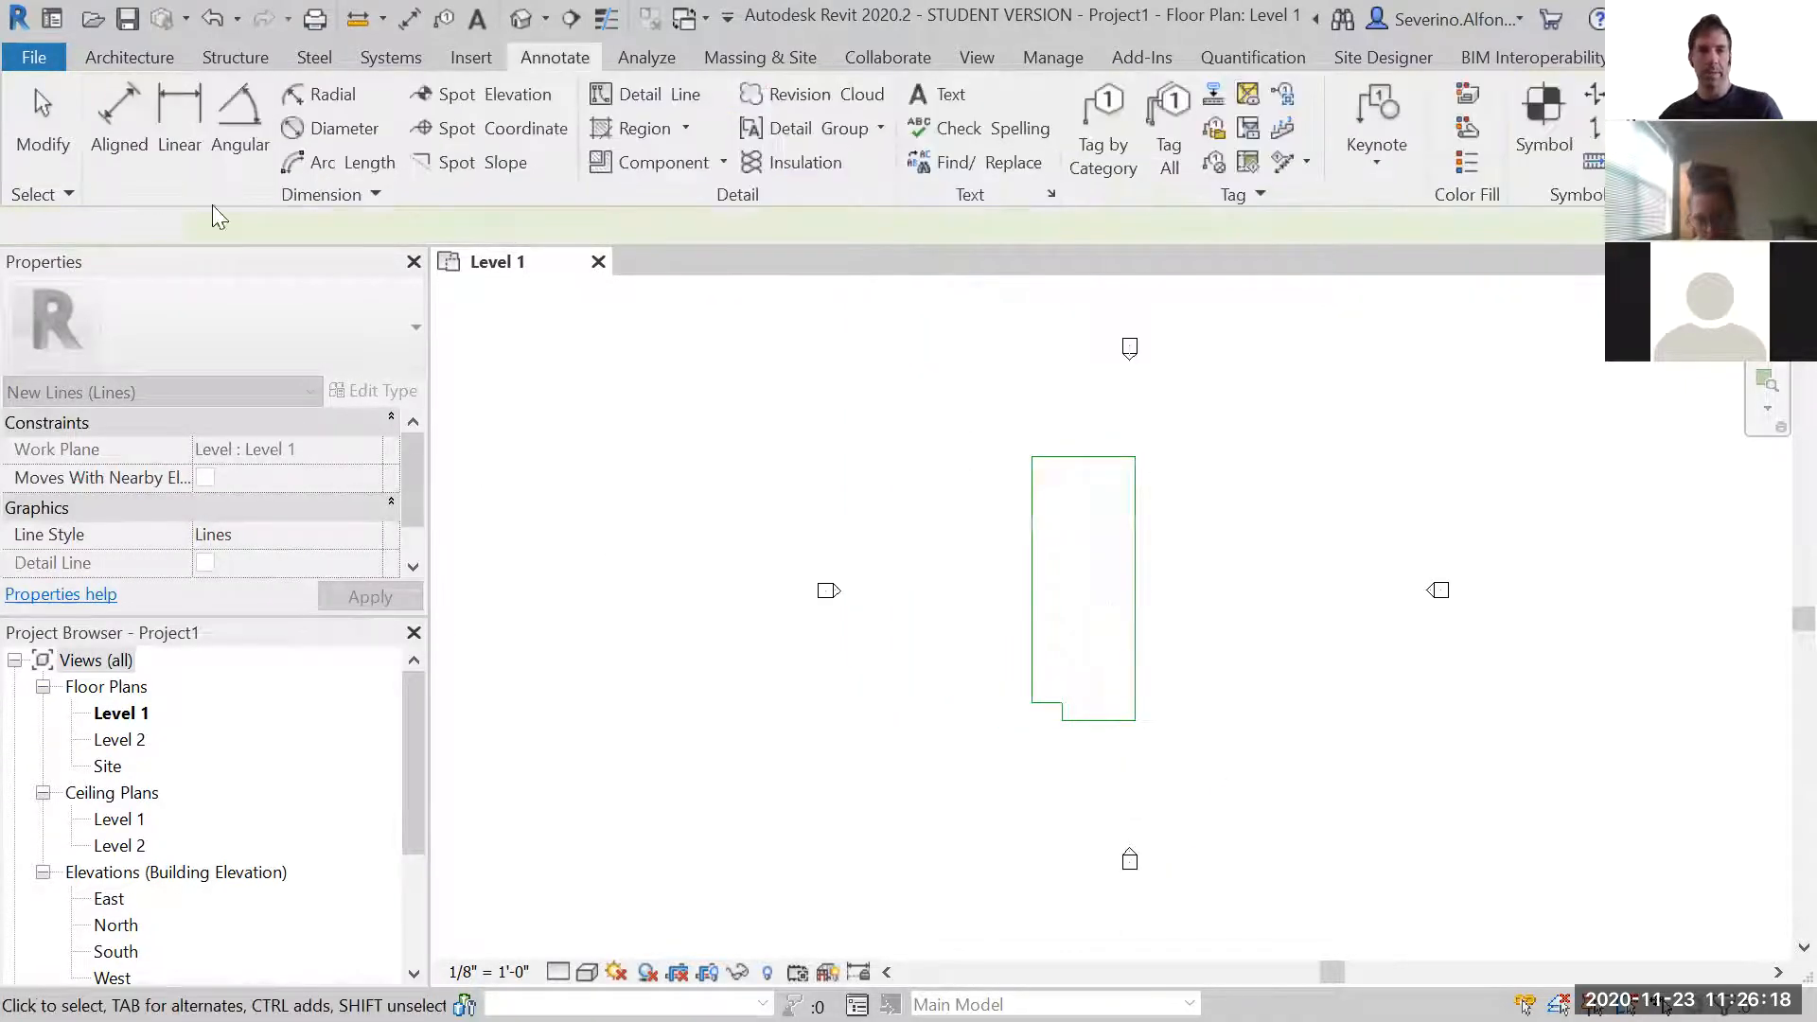
mouse_move(1001, 420)
left_mouse_down()
mouse_move(1209, 763)
mouse_move(1212, 598)
left_mouse_up()
left_click(1253, 641)
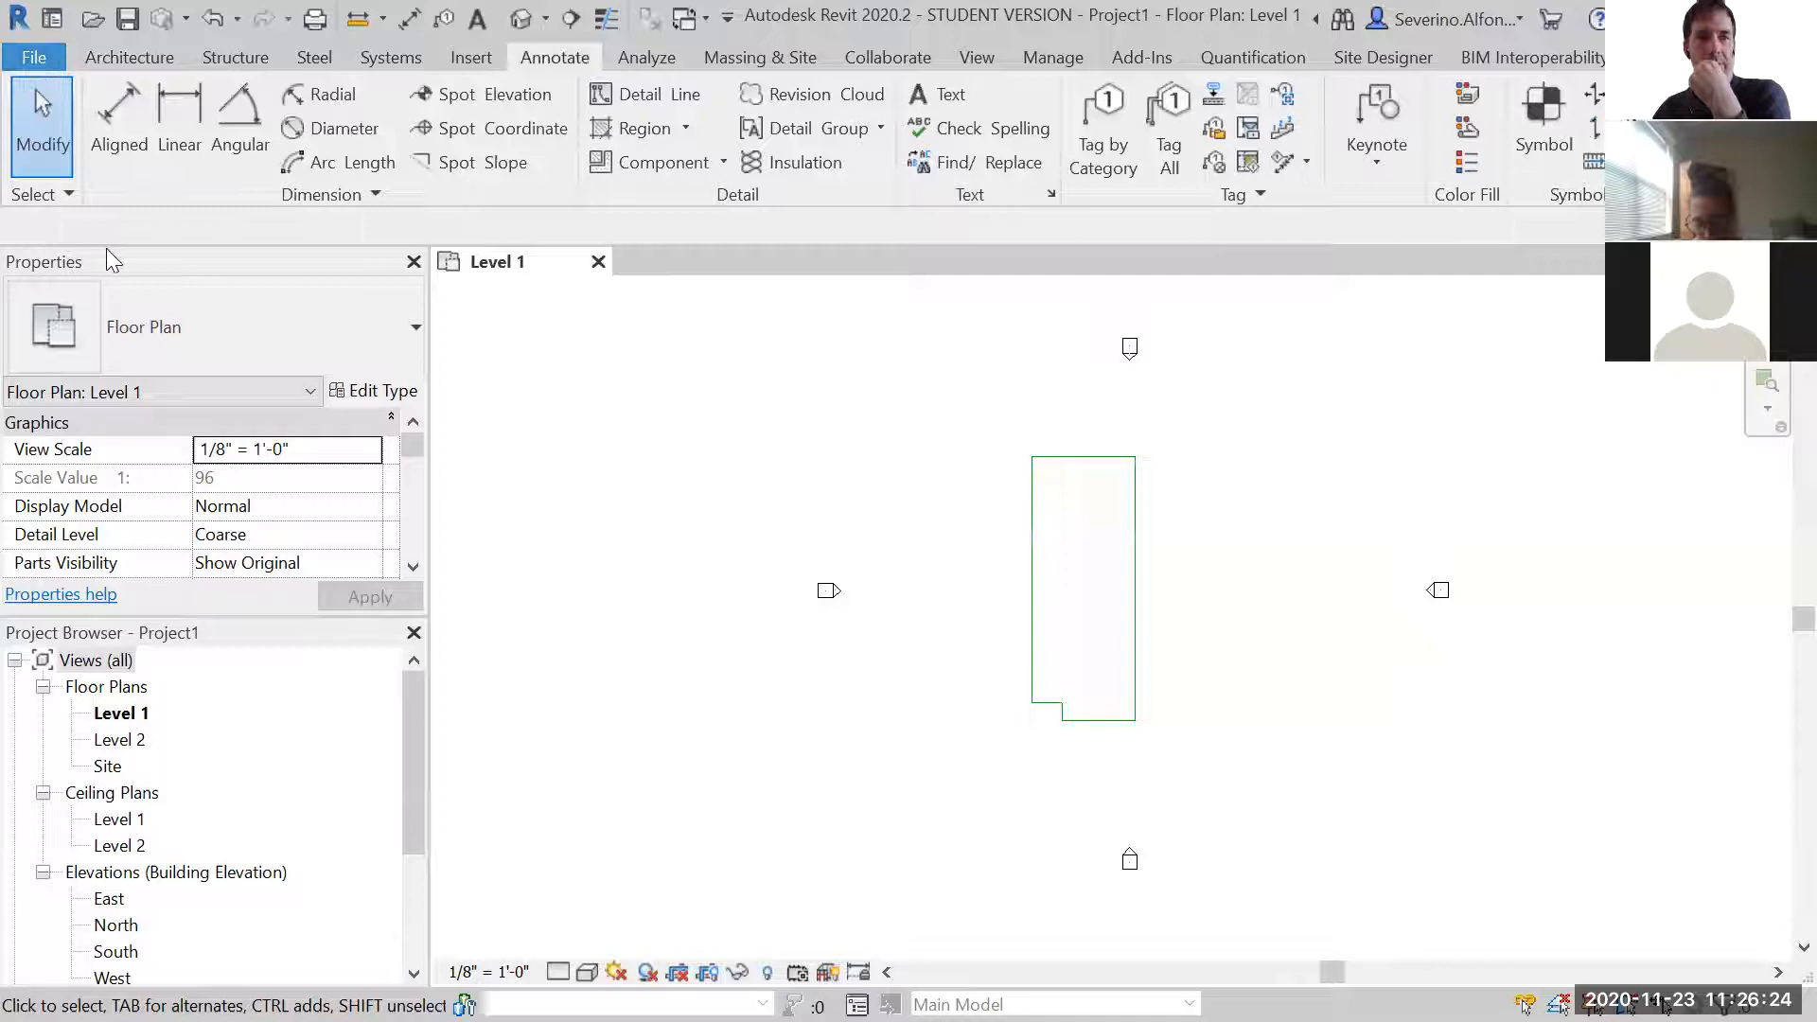
- Start a DWG export of the current Level 1 floor plan using the in-session export setup
left_click(34, 58)
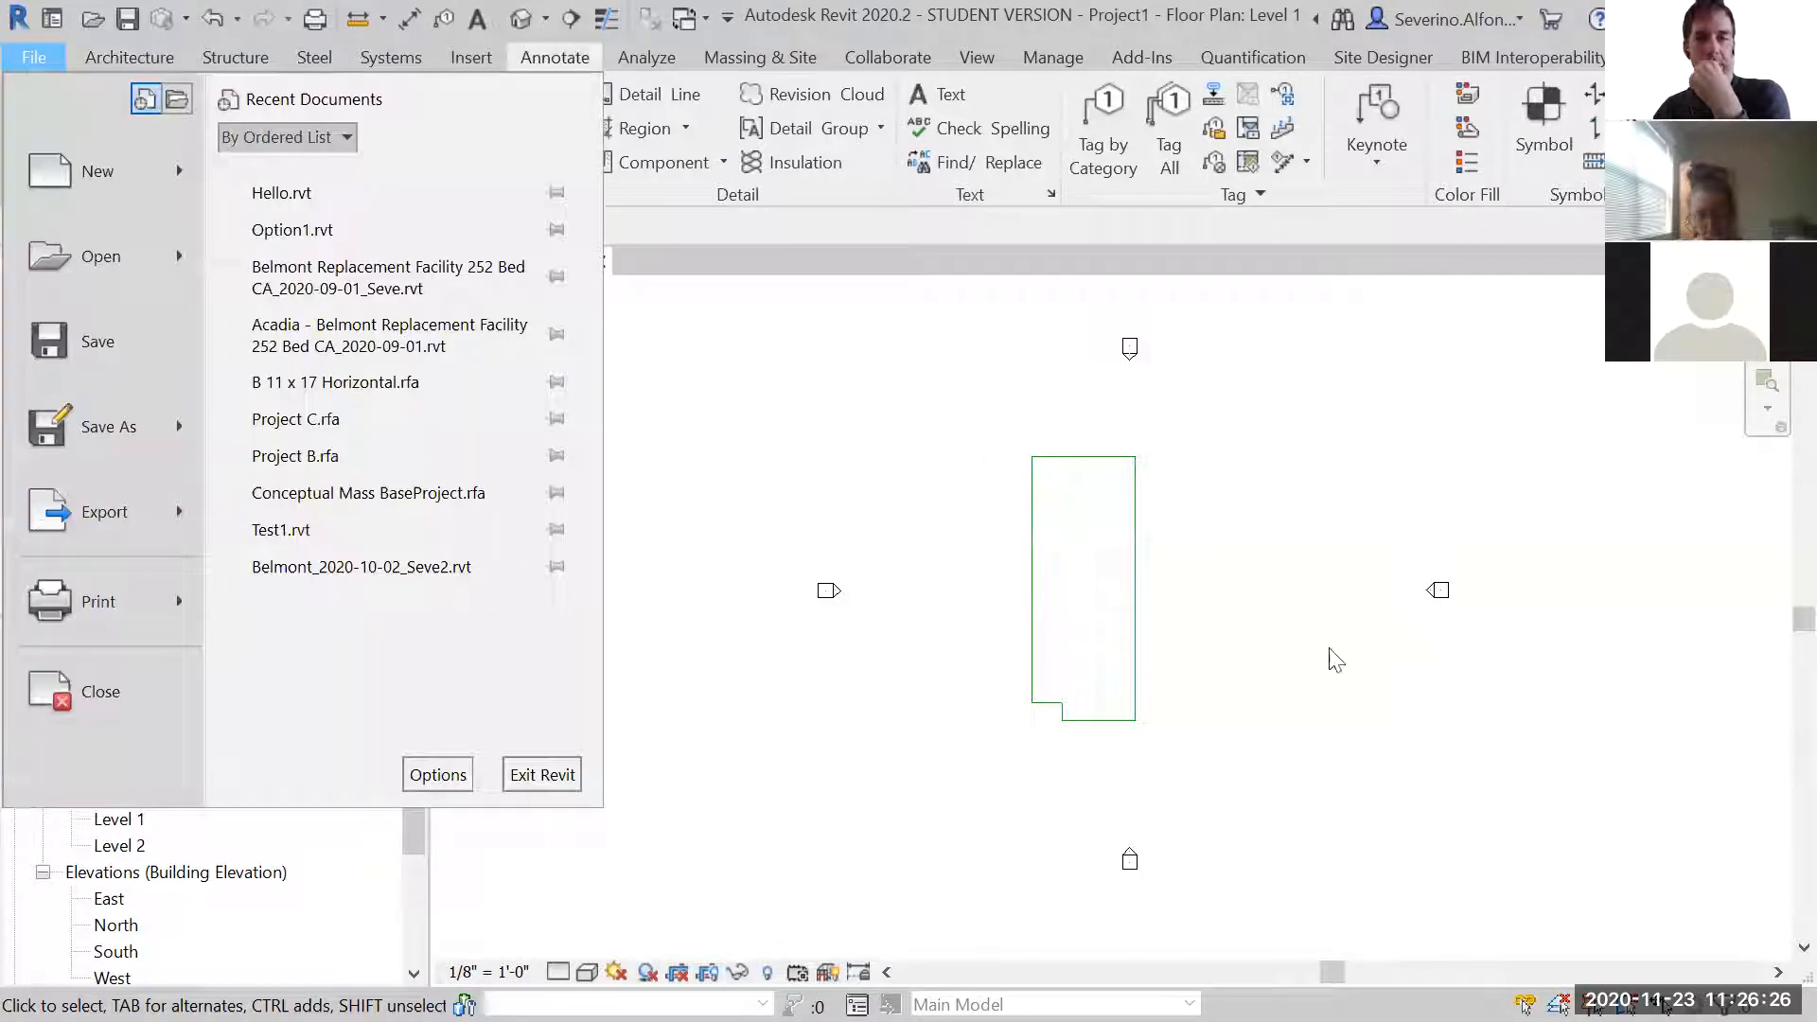
left_click(915, 411)
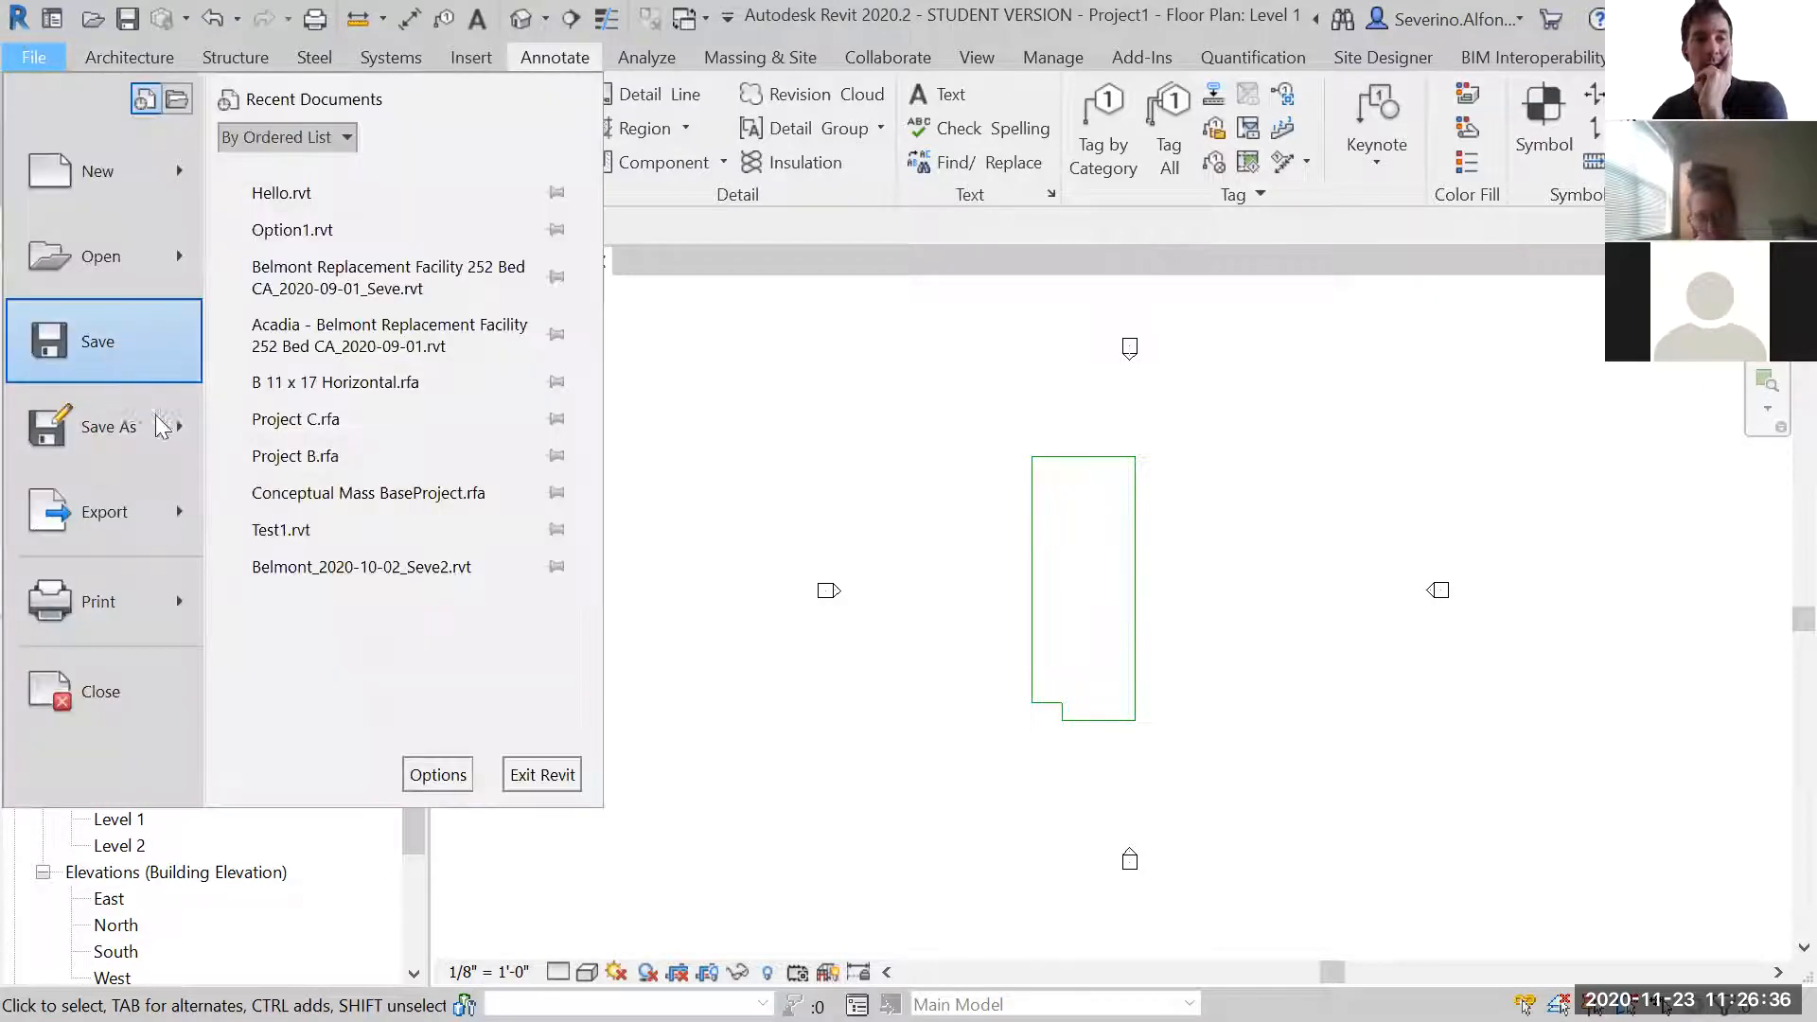
mouse_move(180, 517)
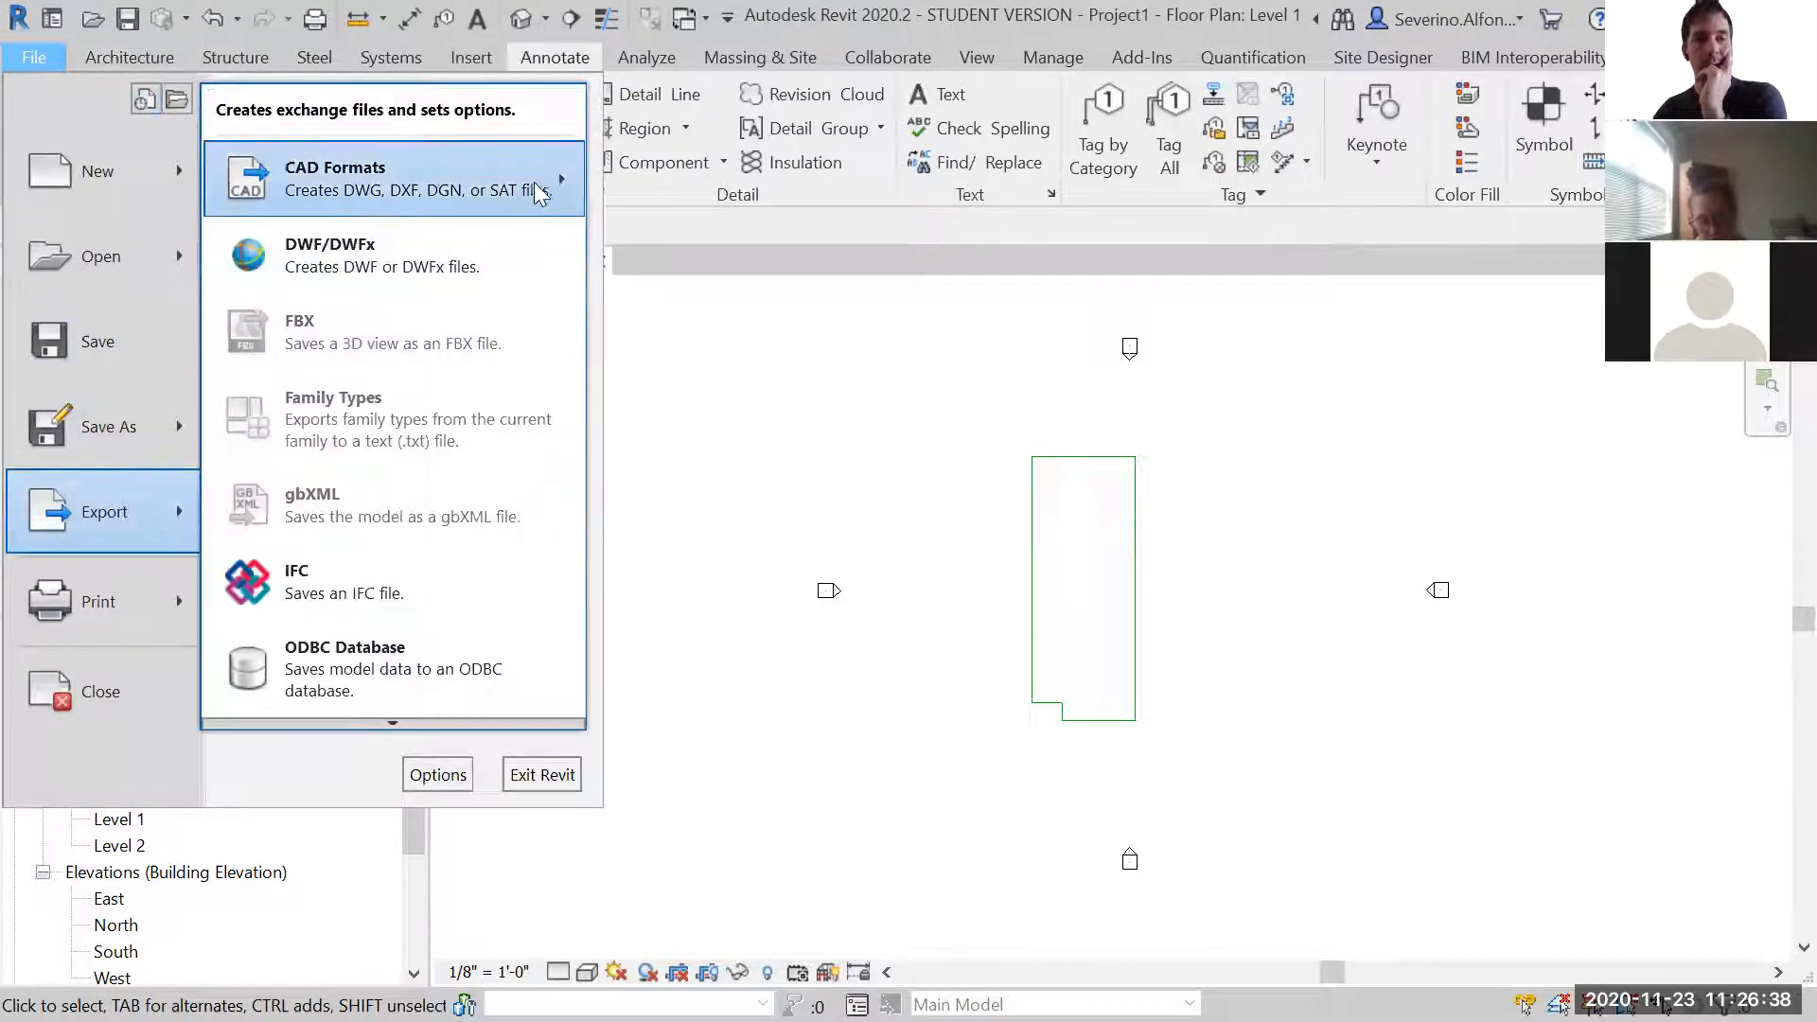
mouse_move(547, 180)
left_click(129, 168)
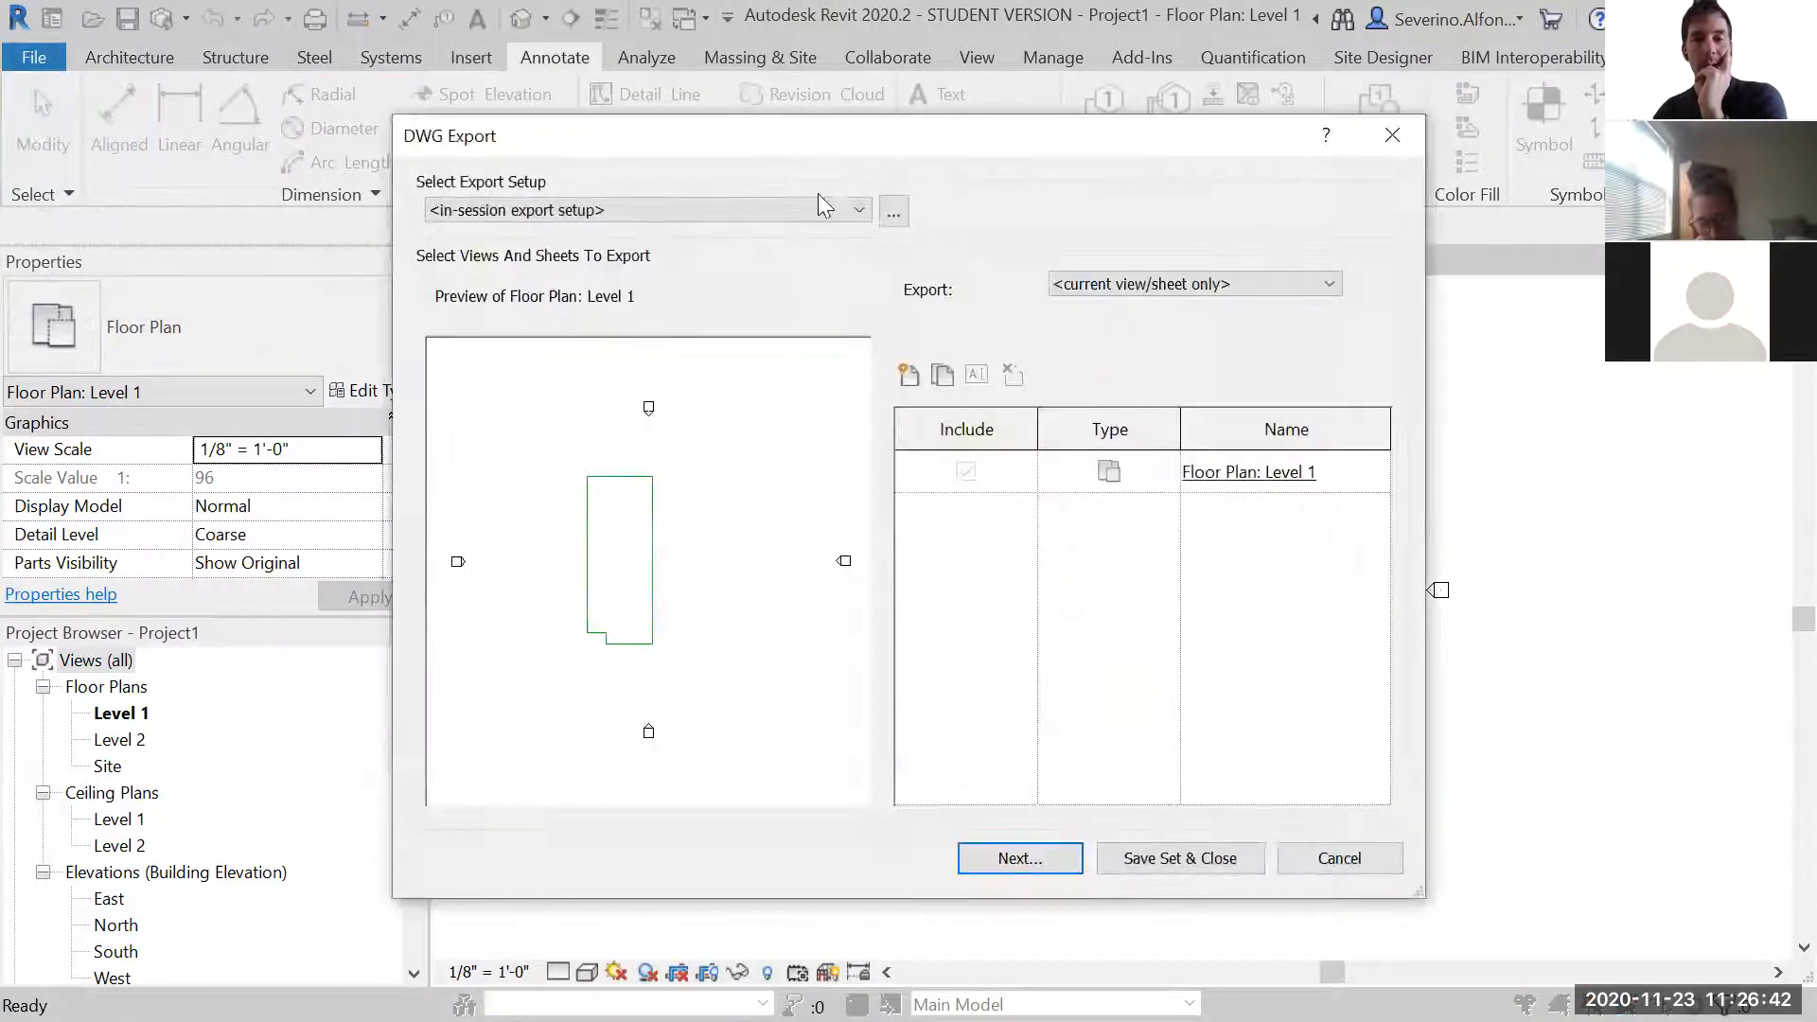
left_click_drag(849, 149, 811, 147)
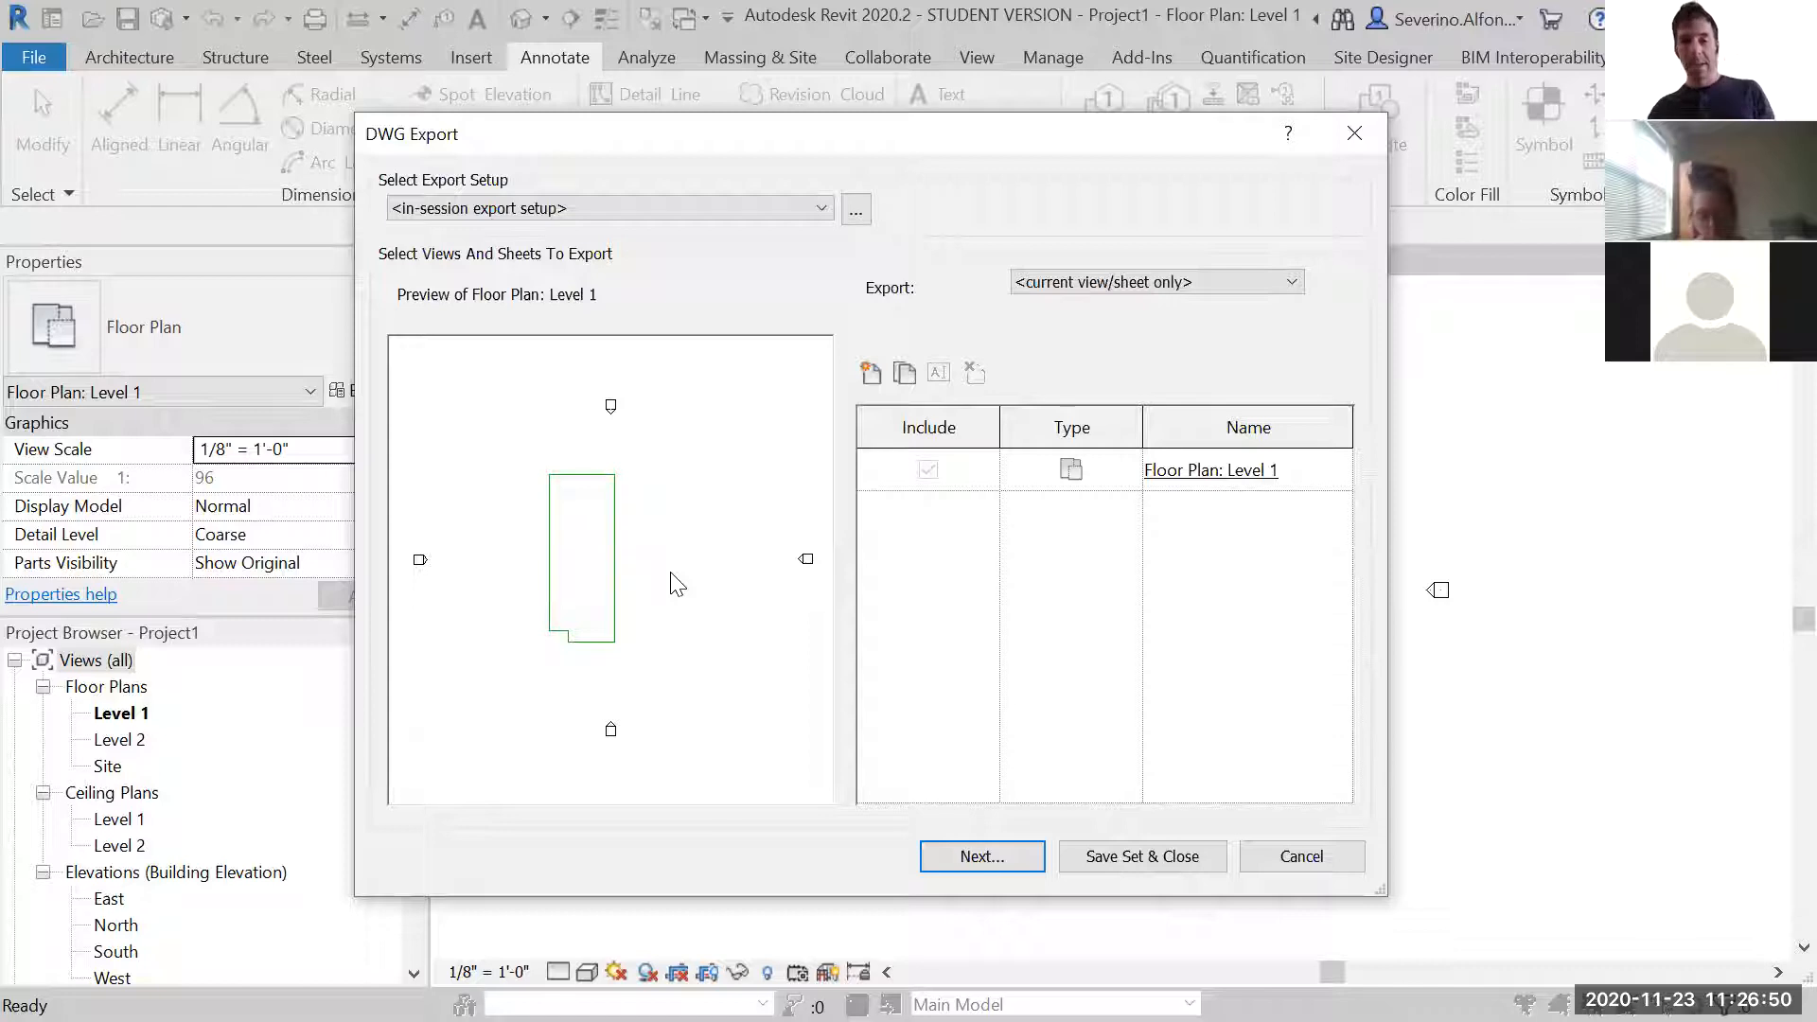
left_click(975, 856)
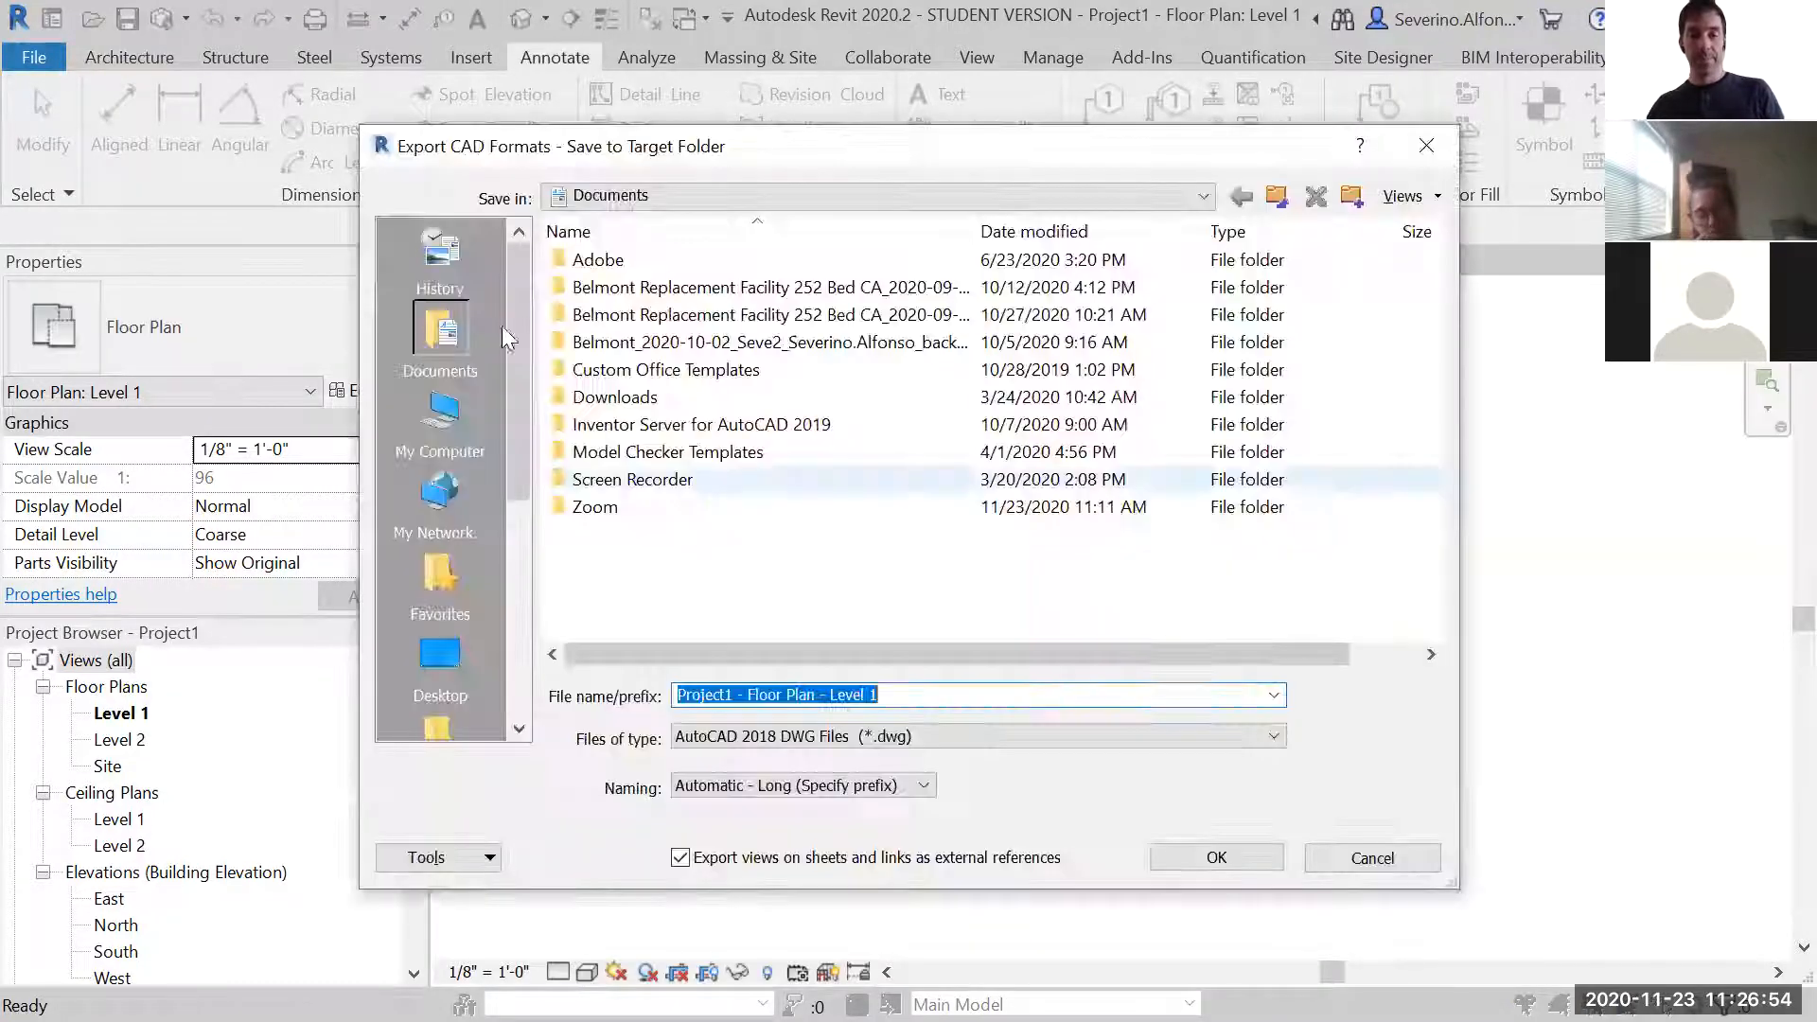
- Save the exported AutoCAD 2018 DWG on the Desktop as hello
left_click(440, 655)
triple_click(978, 699)
type("hello")
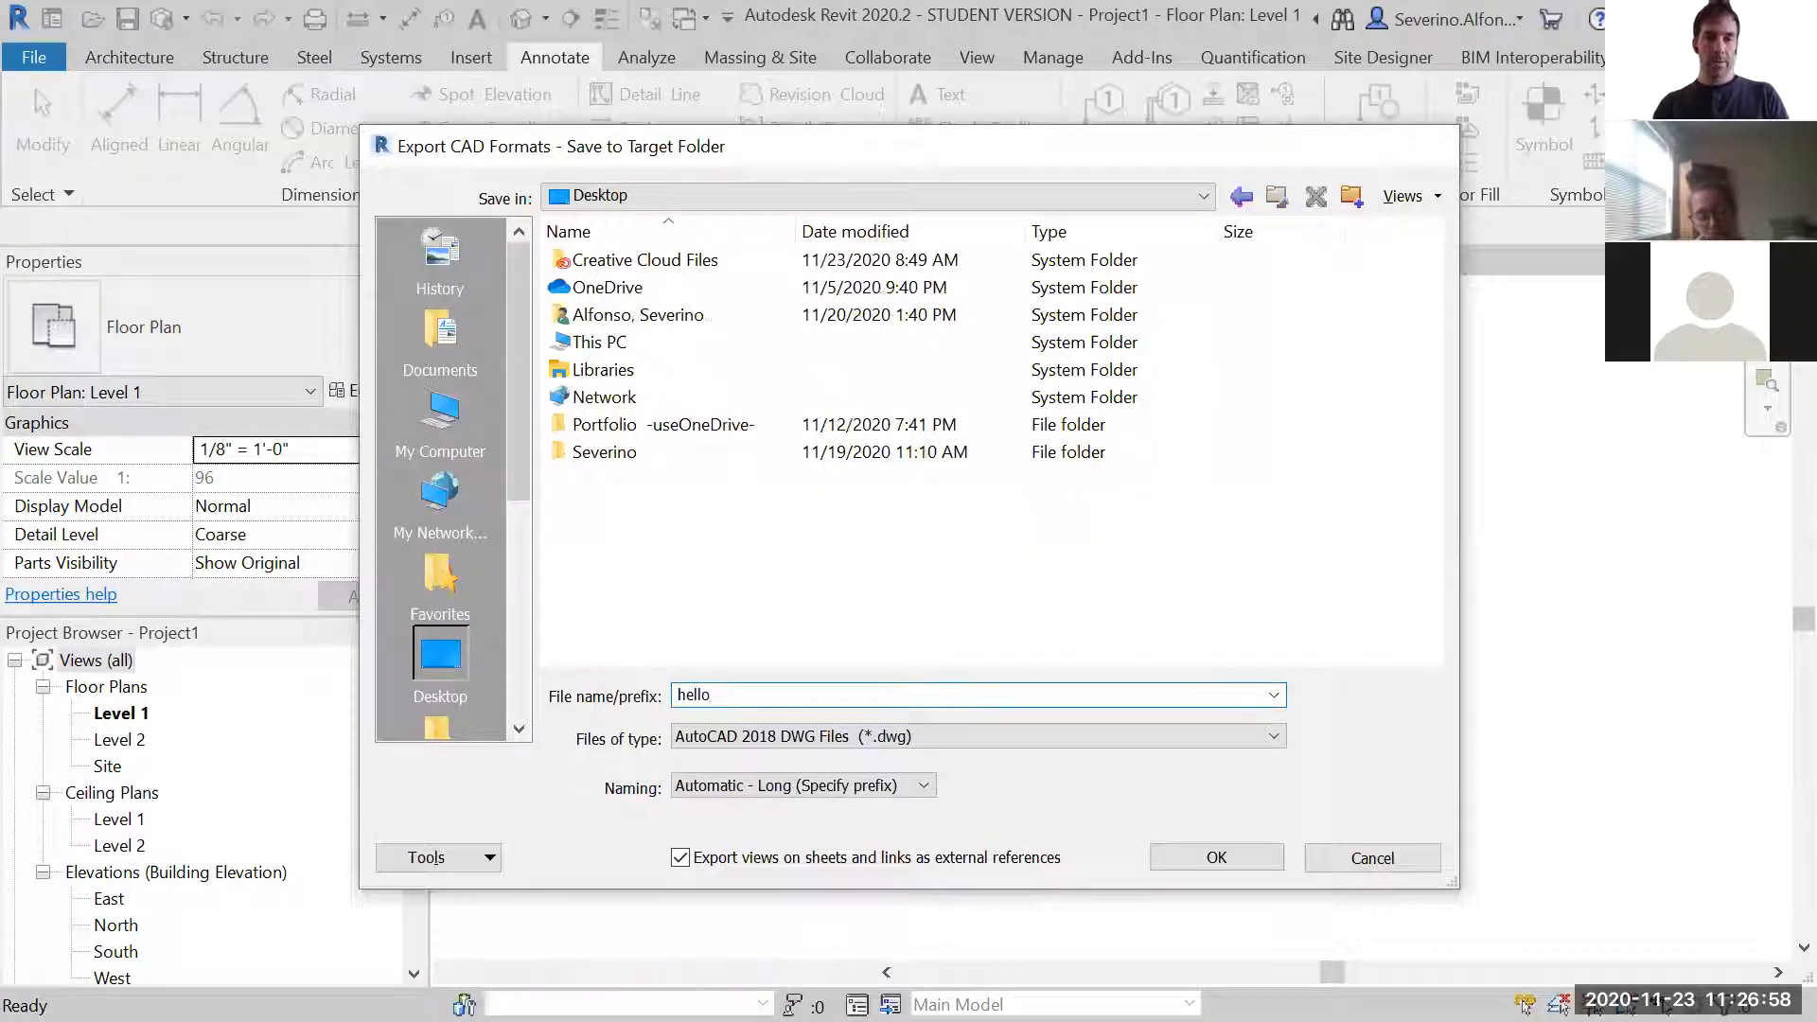
key("Return")
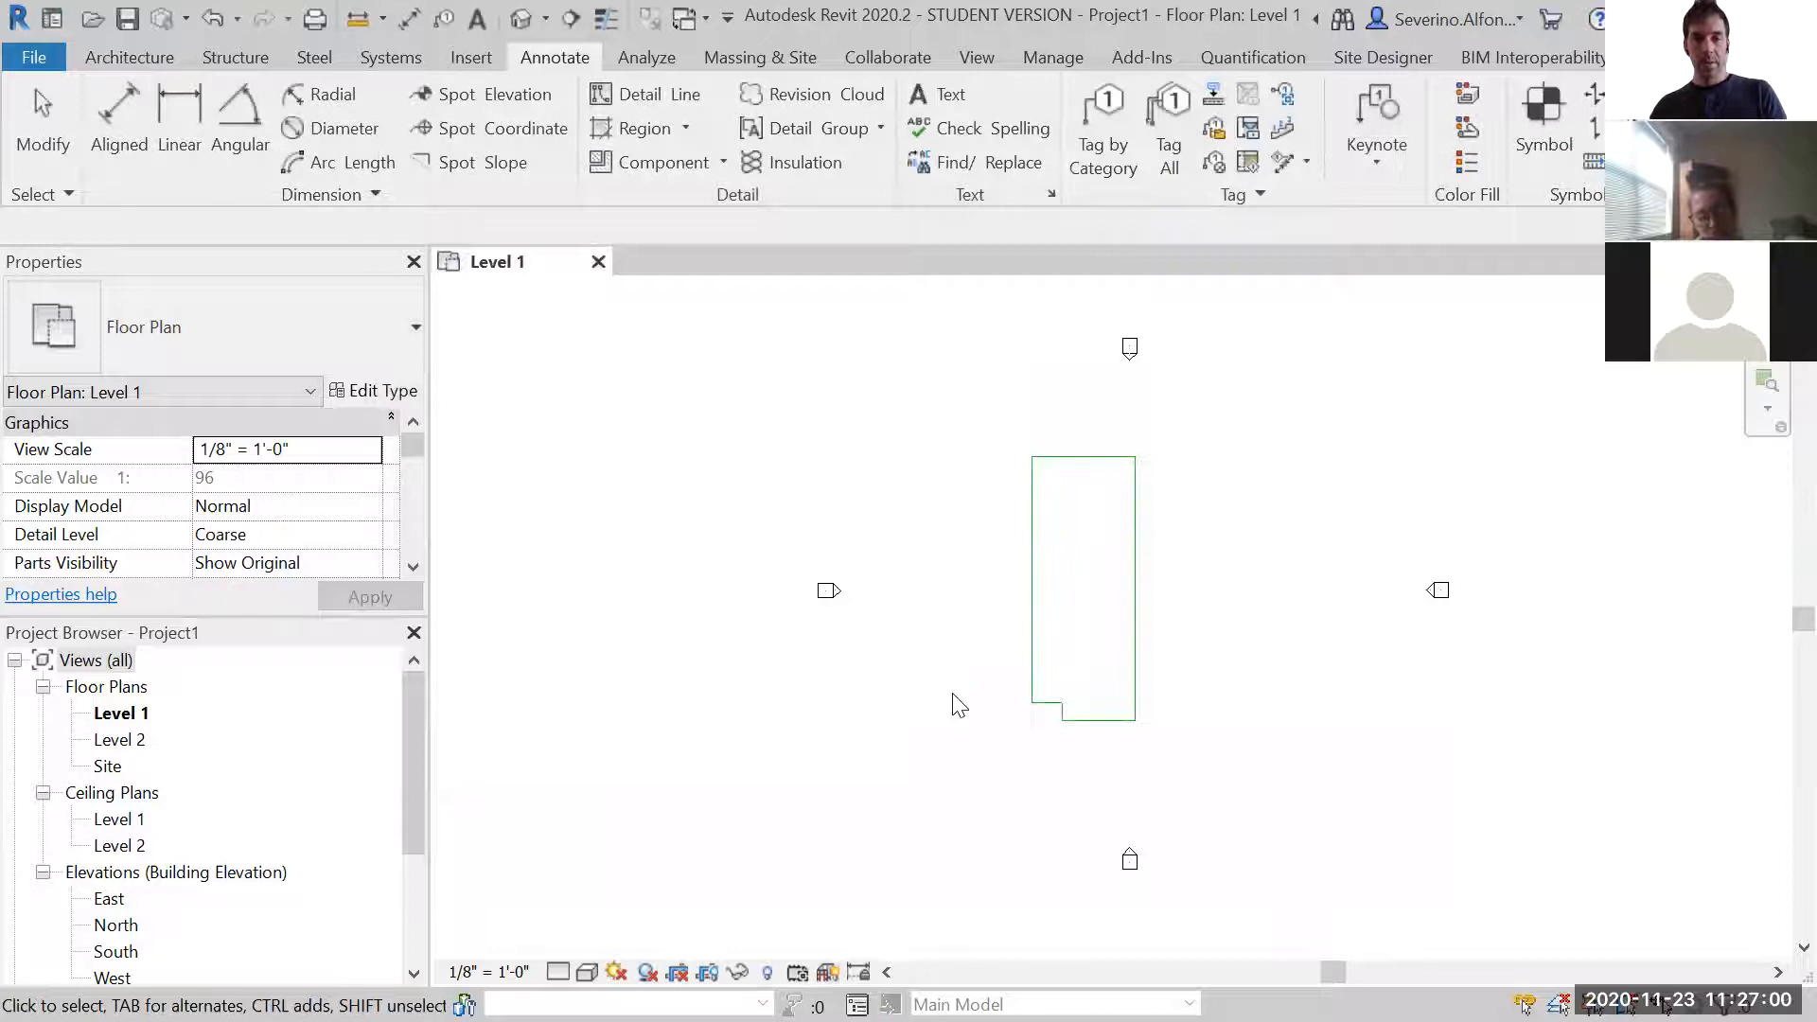
key("super")
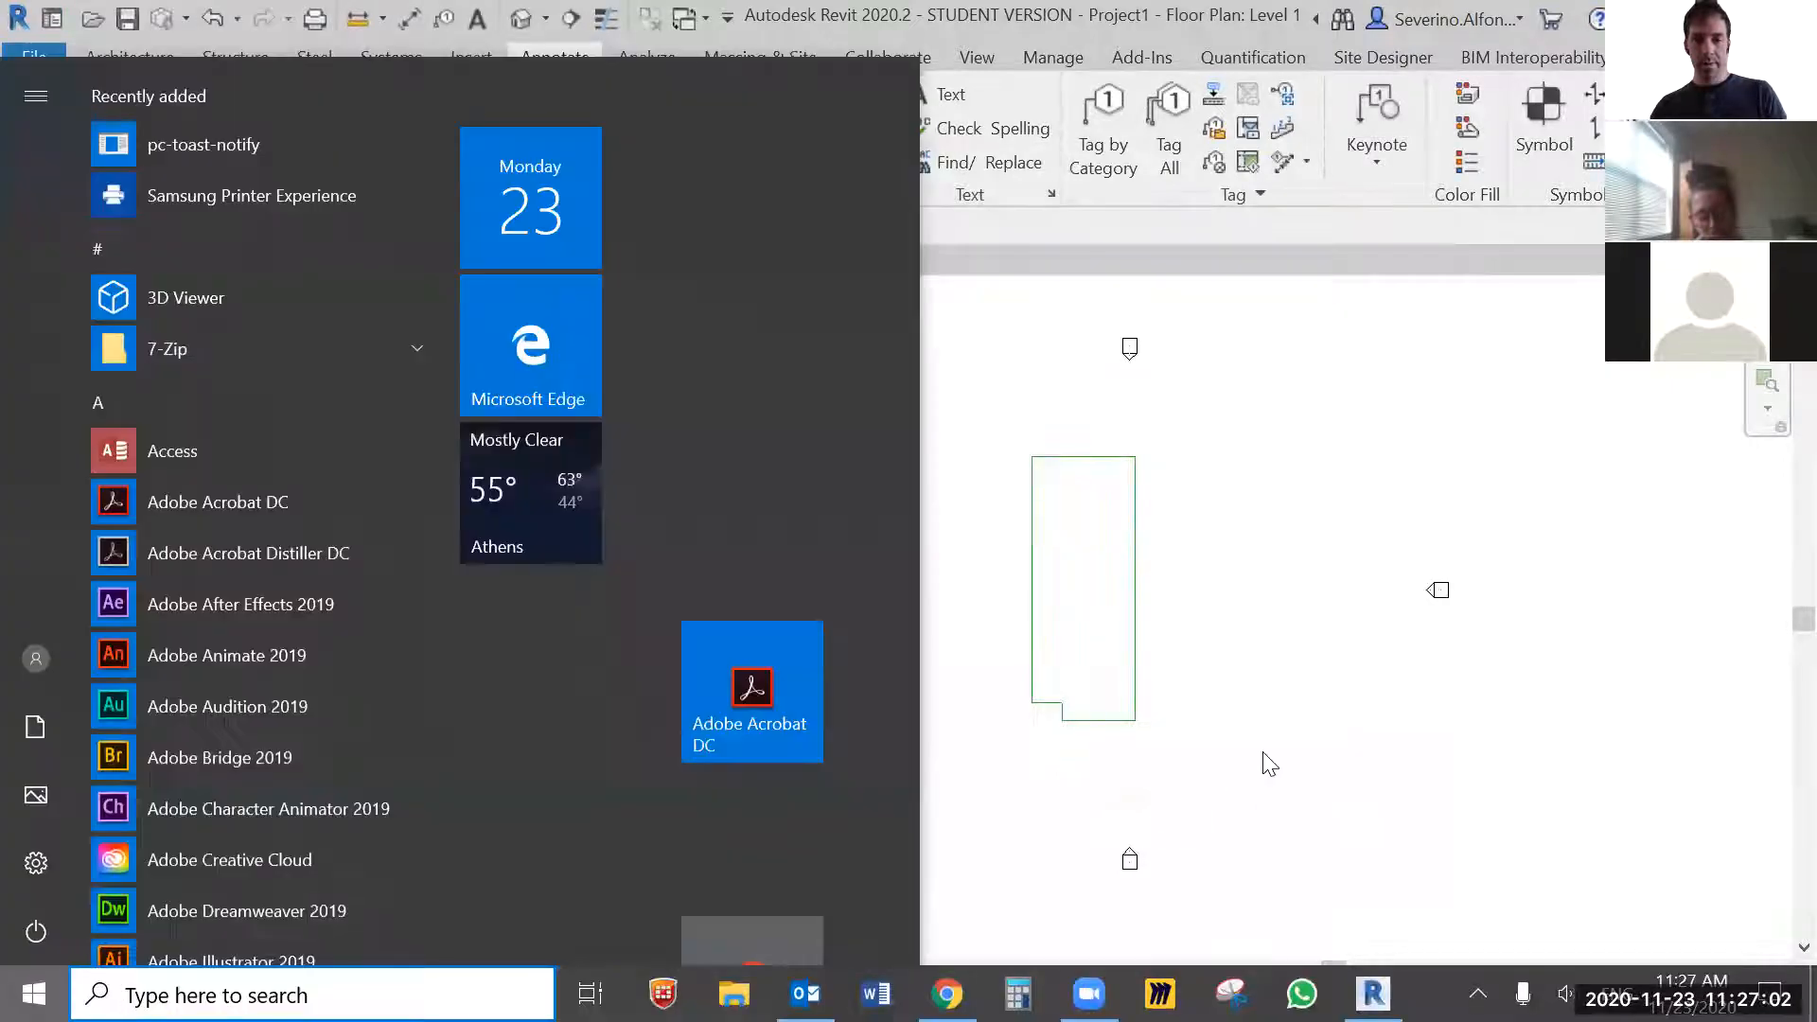
left_click(1263, 753)
key("alt+Tab")
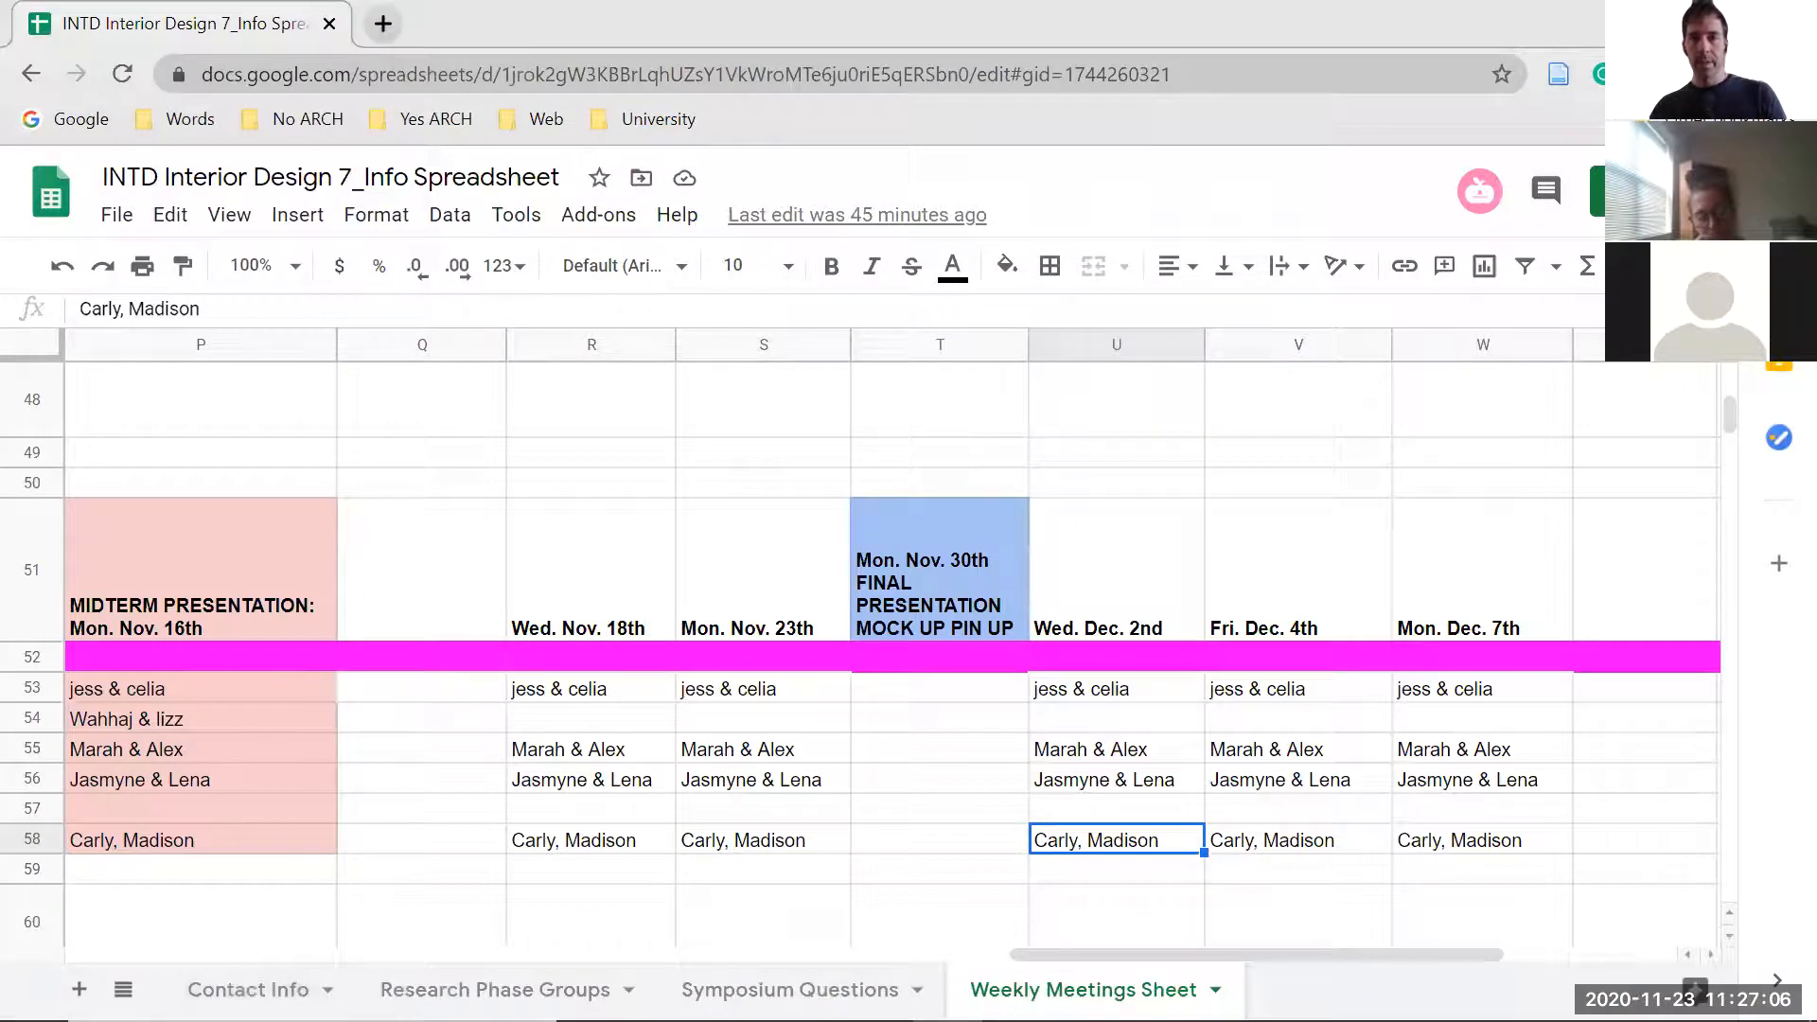
key("alt+Tab")
key("super+d")
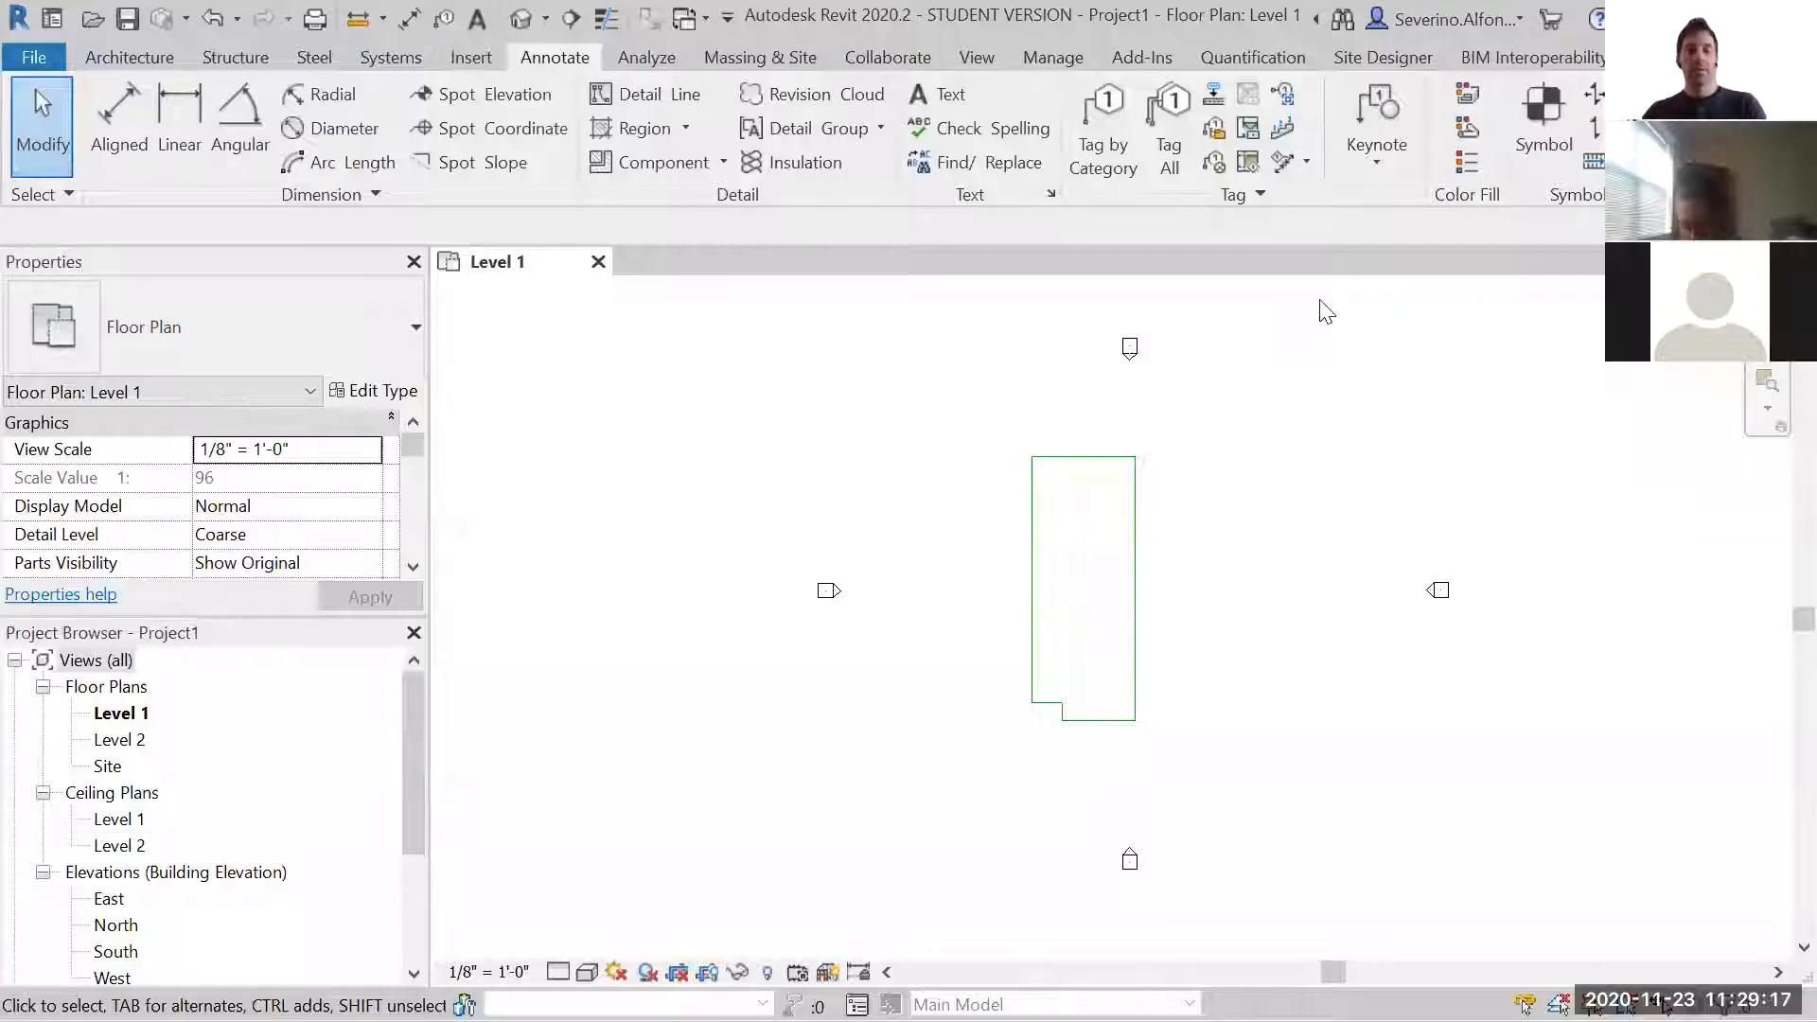
- Switch to Rhinoceros and set the model units to Feet with the distance display in Feet & Inches
key("alt+Tab")
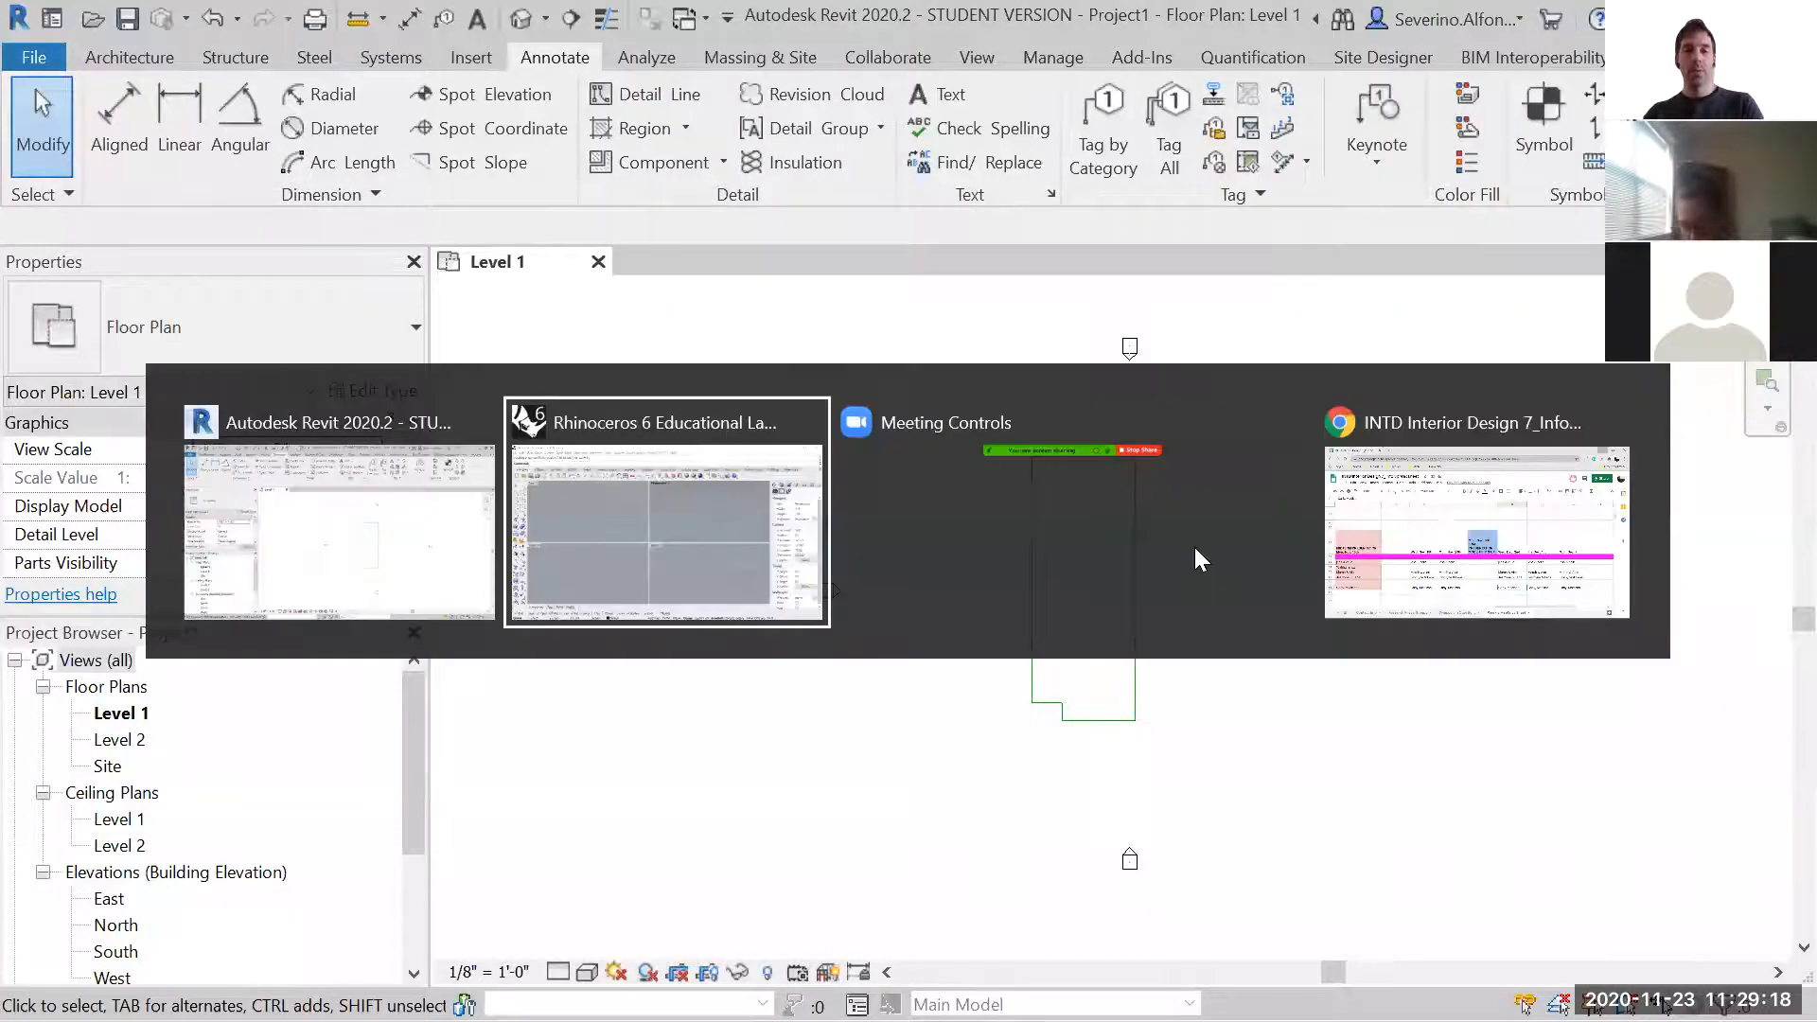
type("Units")
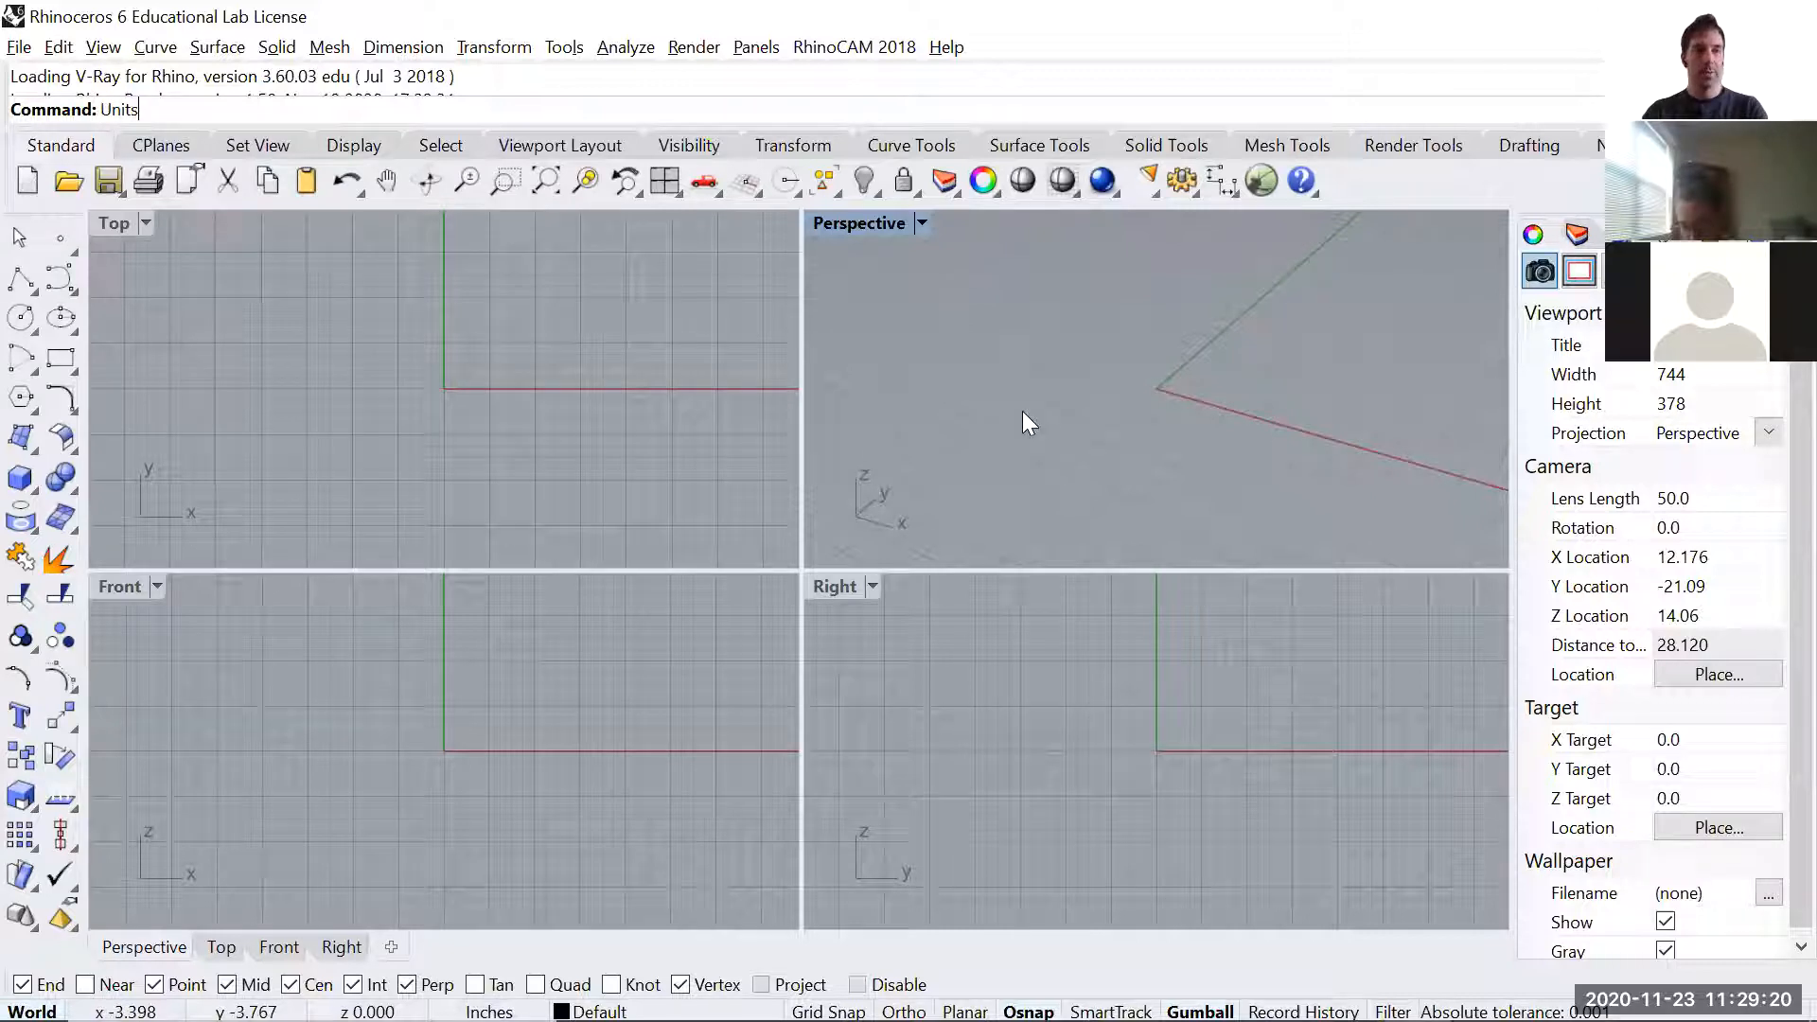
key("Return")
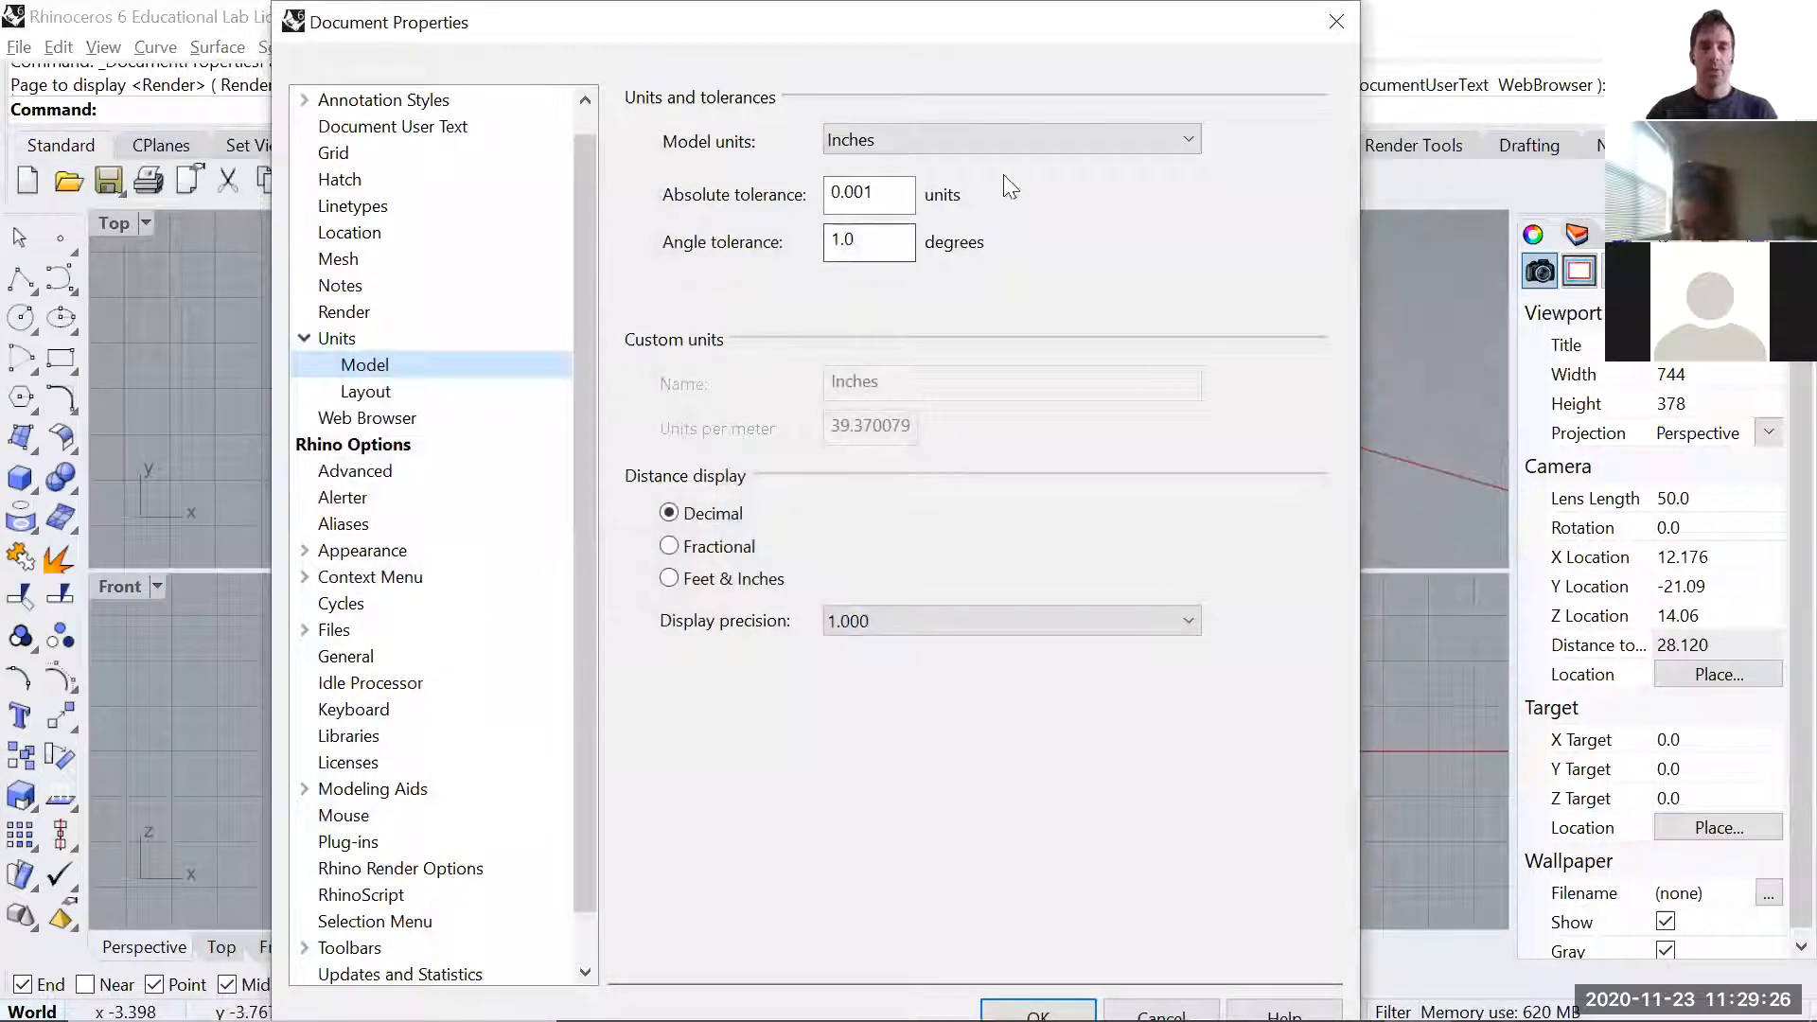
left_click(1031, 142)
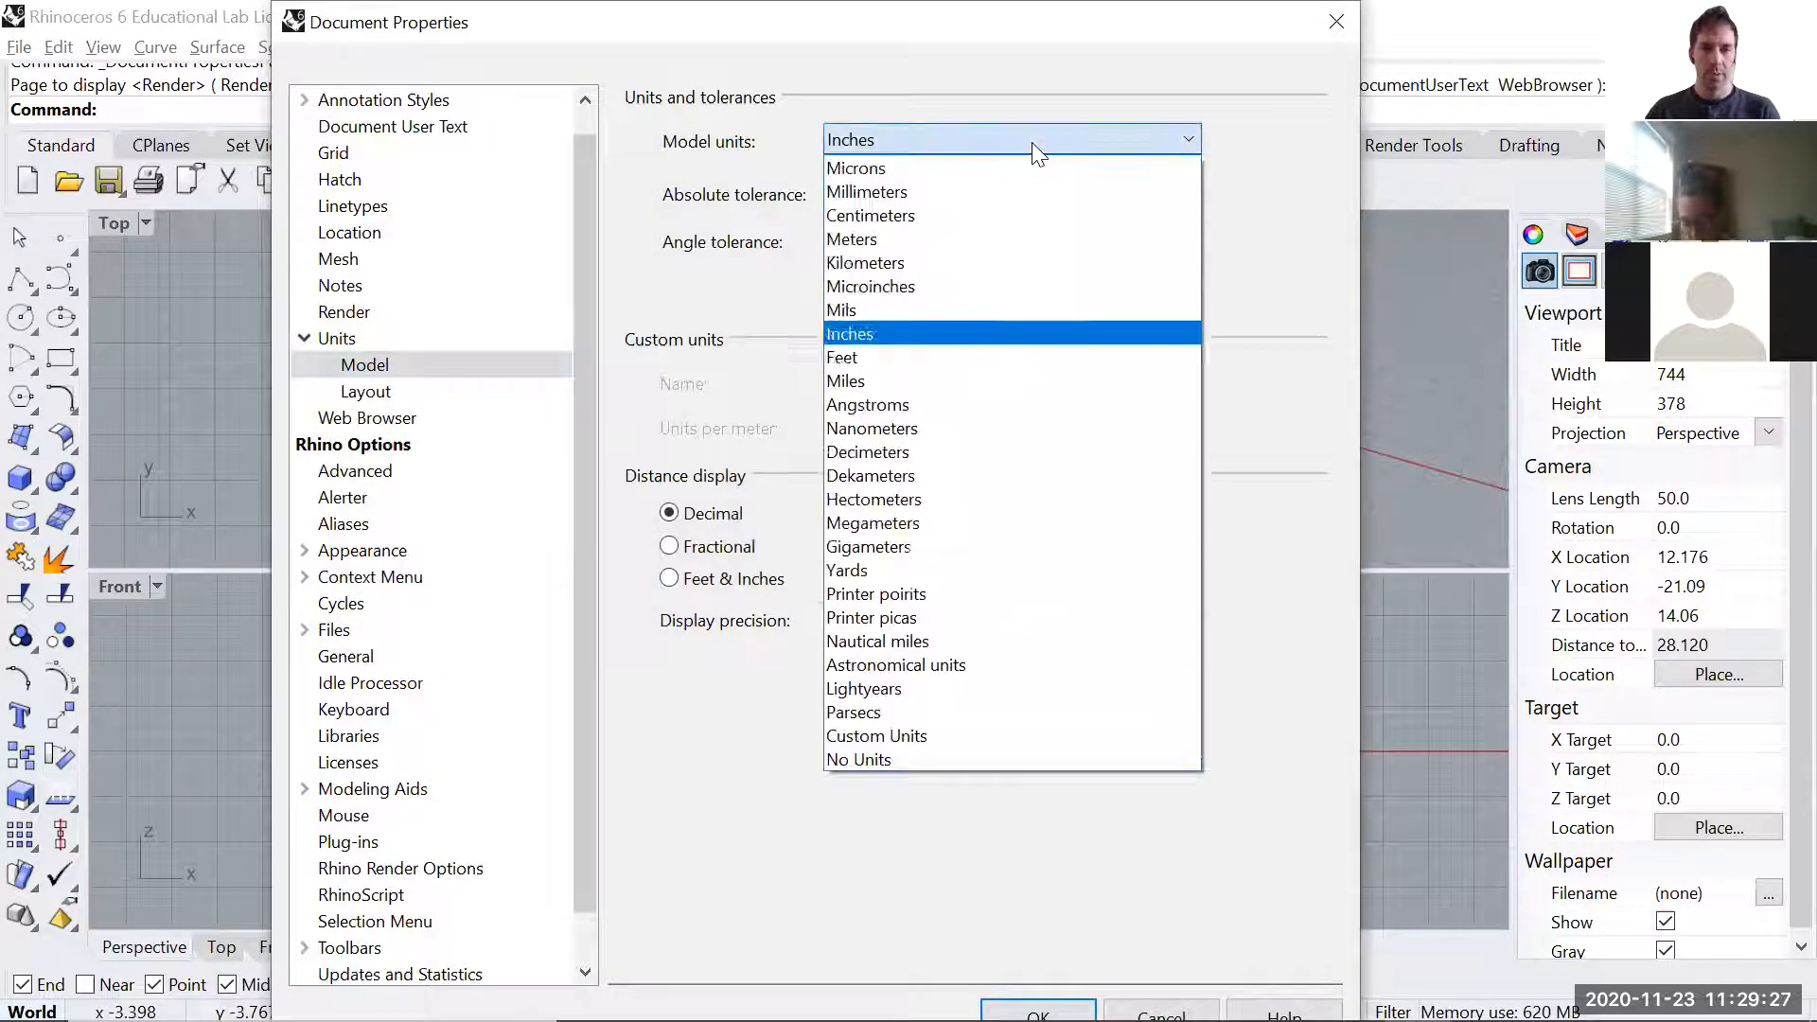
left_click(981, 357)
left_click(691, 587)
left_click(1039, 1011)
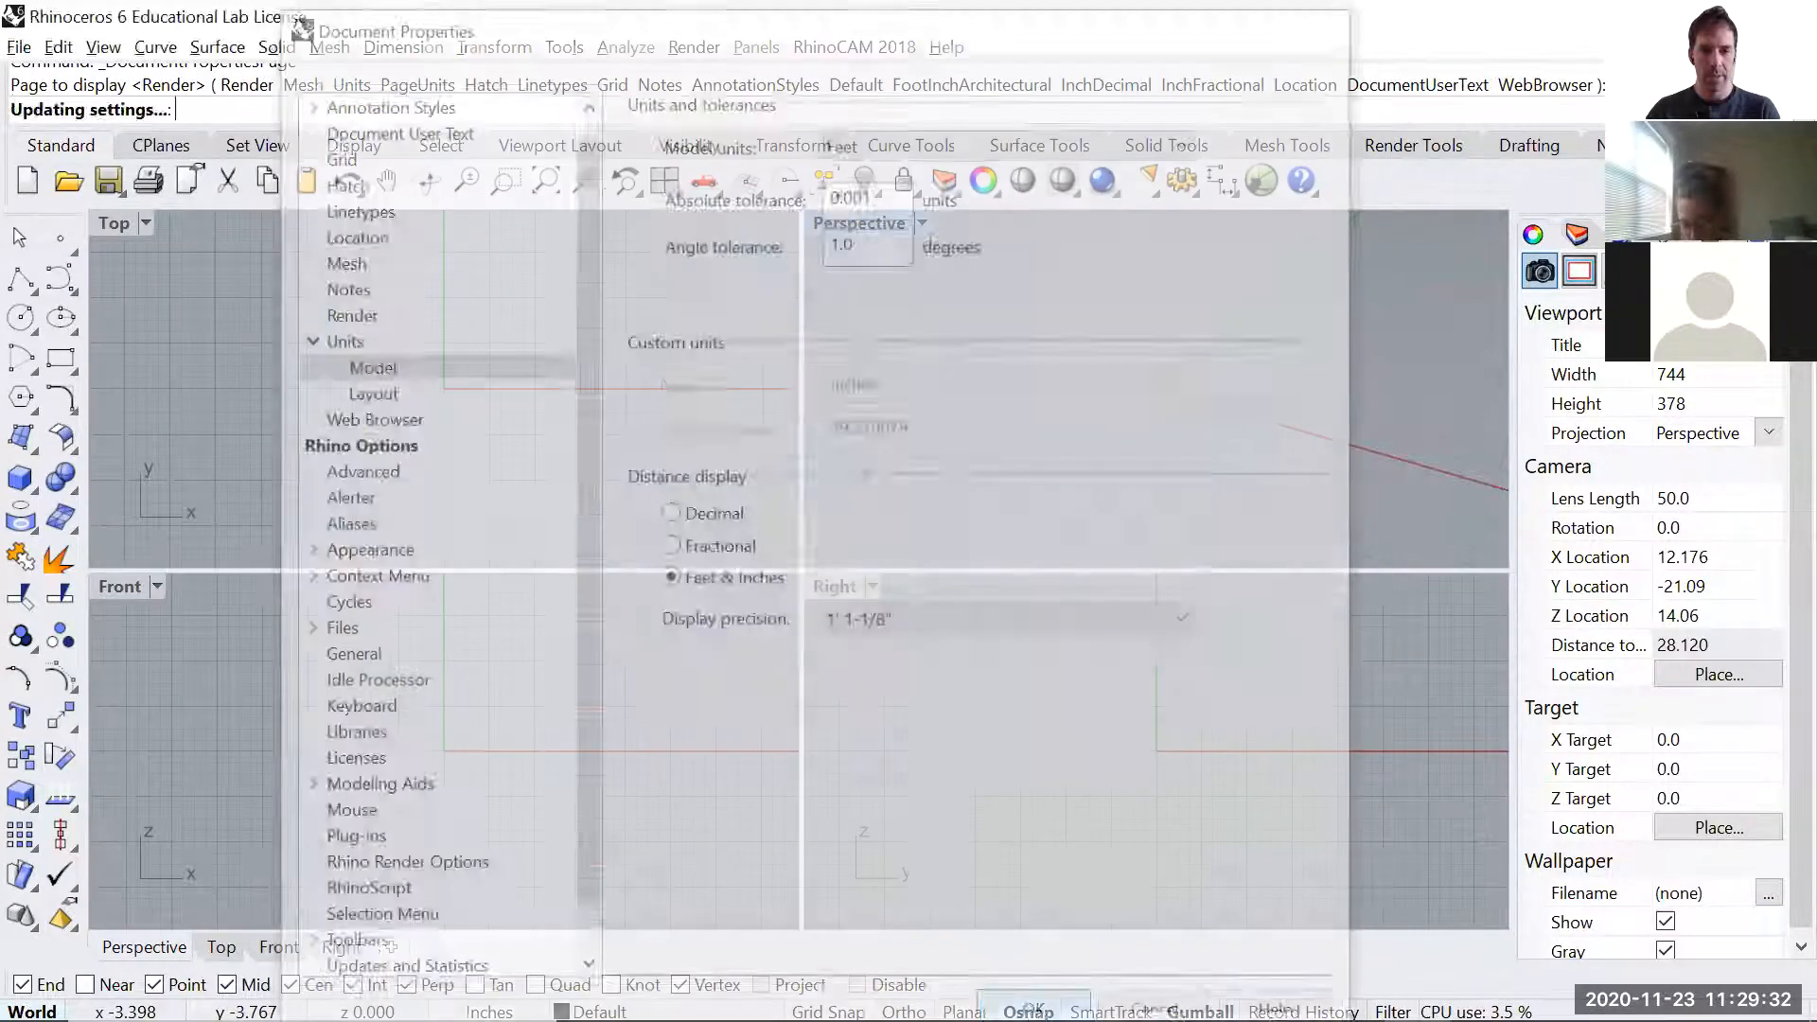
left_click(1116, 628)
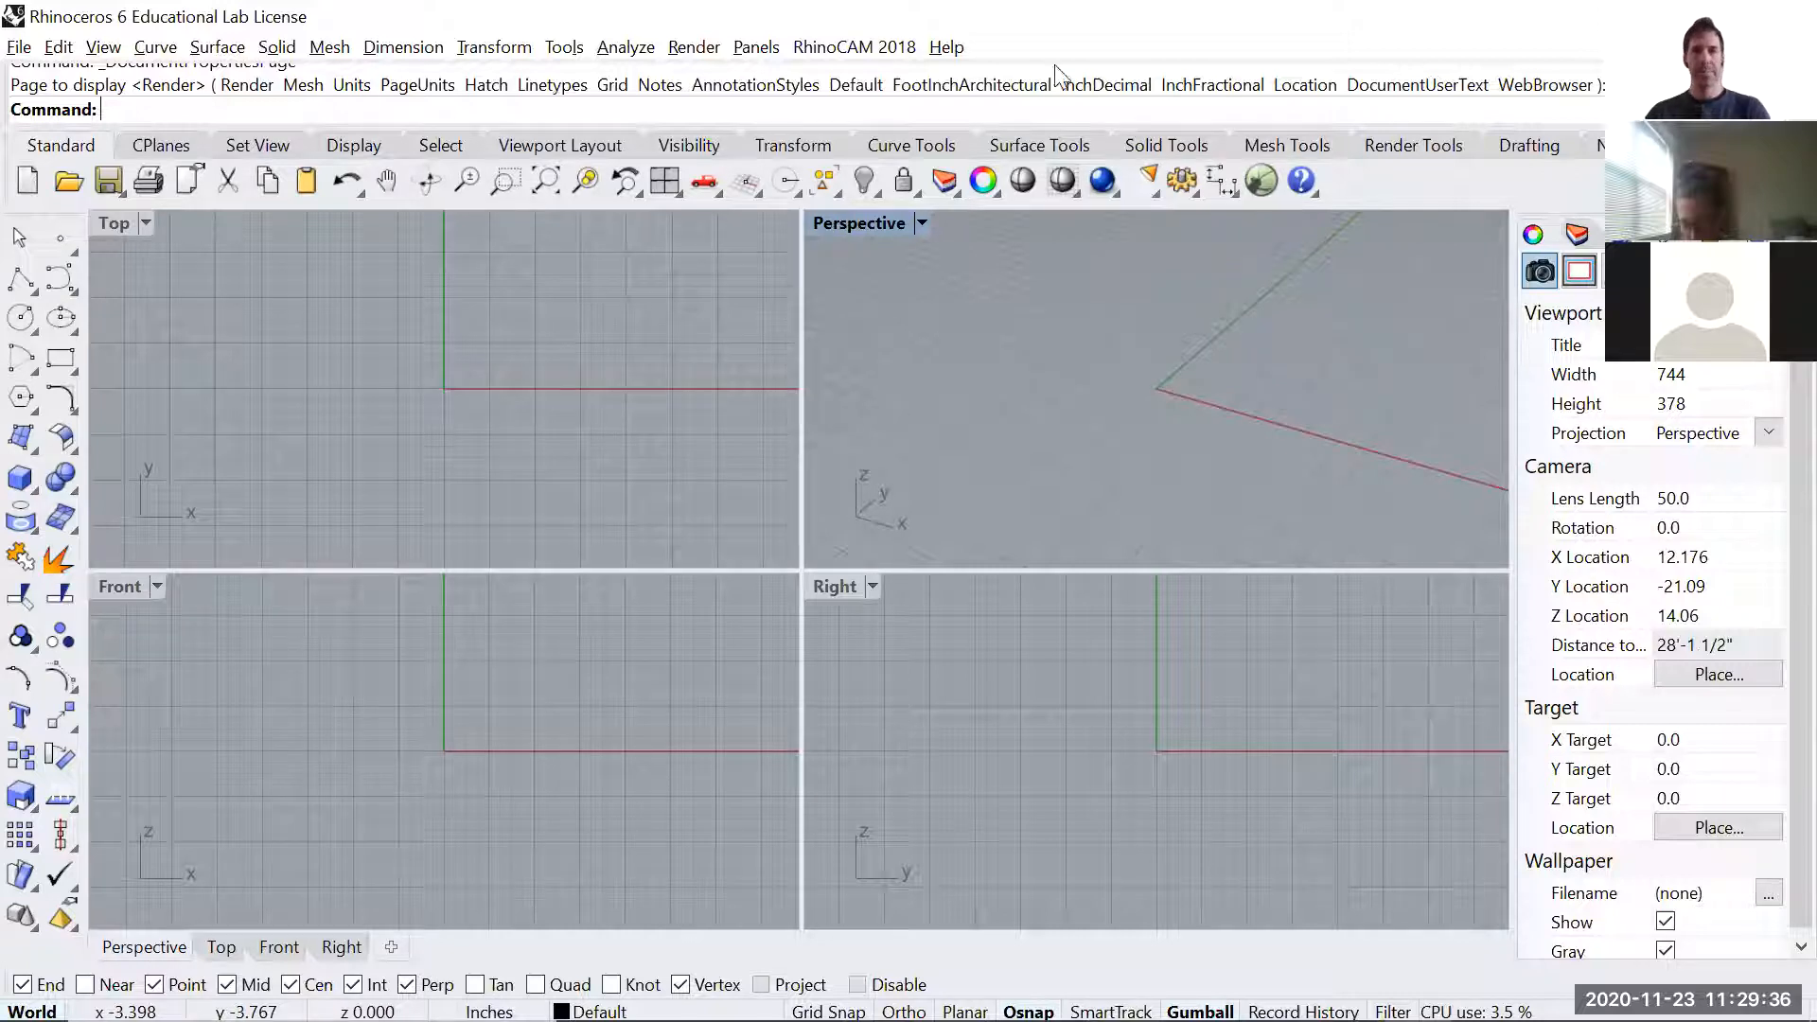
- Maximize the Perspective viewport and import the hello drawing from the Desktop with model units in Feet
double_click(860, 223)
type("Import")
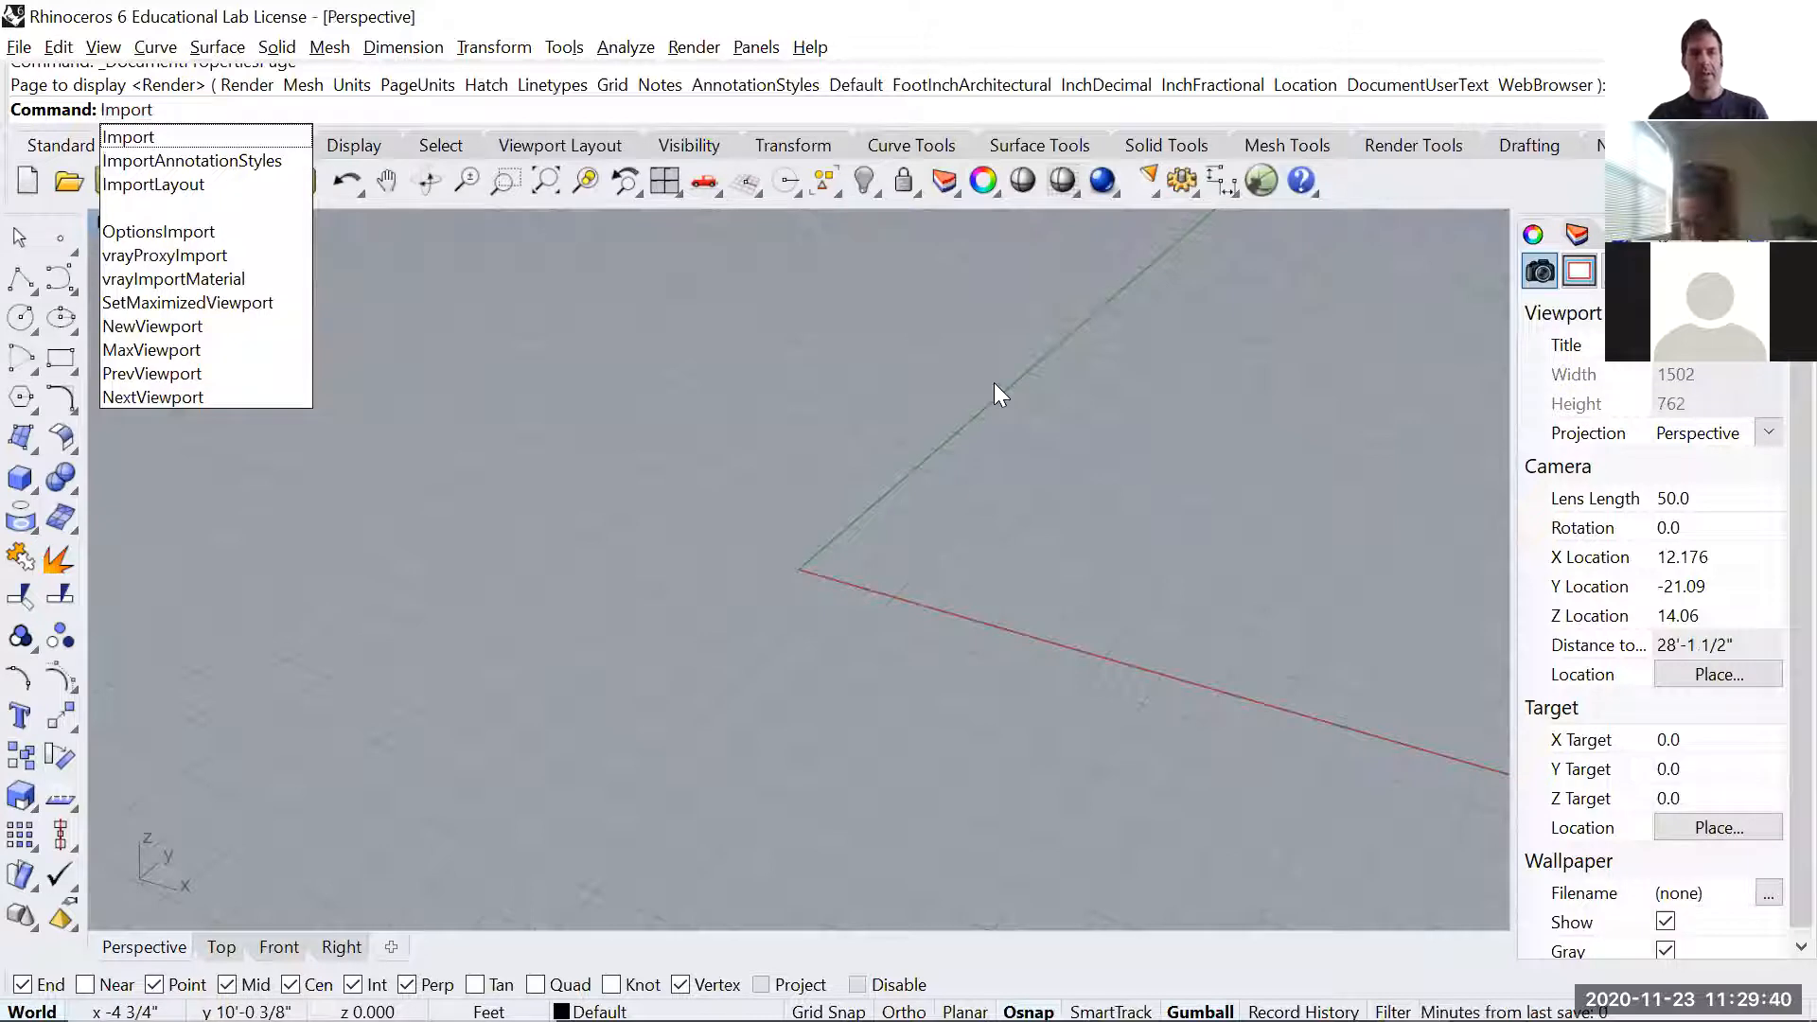
key("Return")
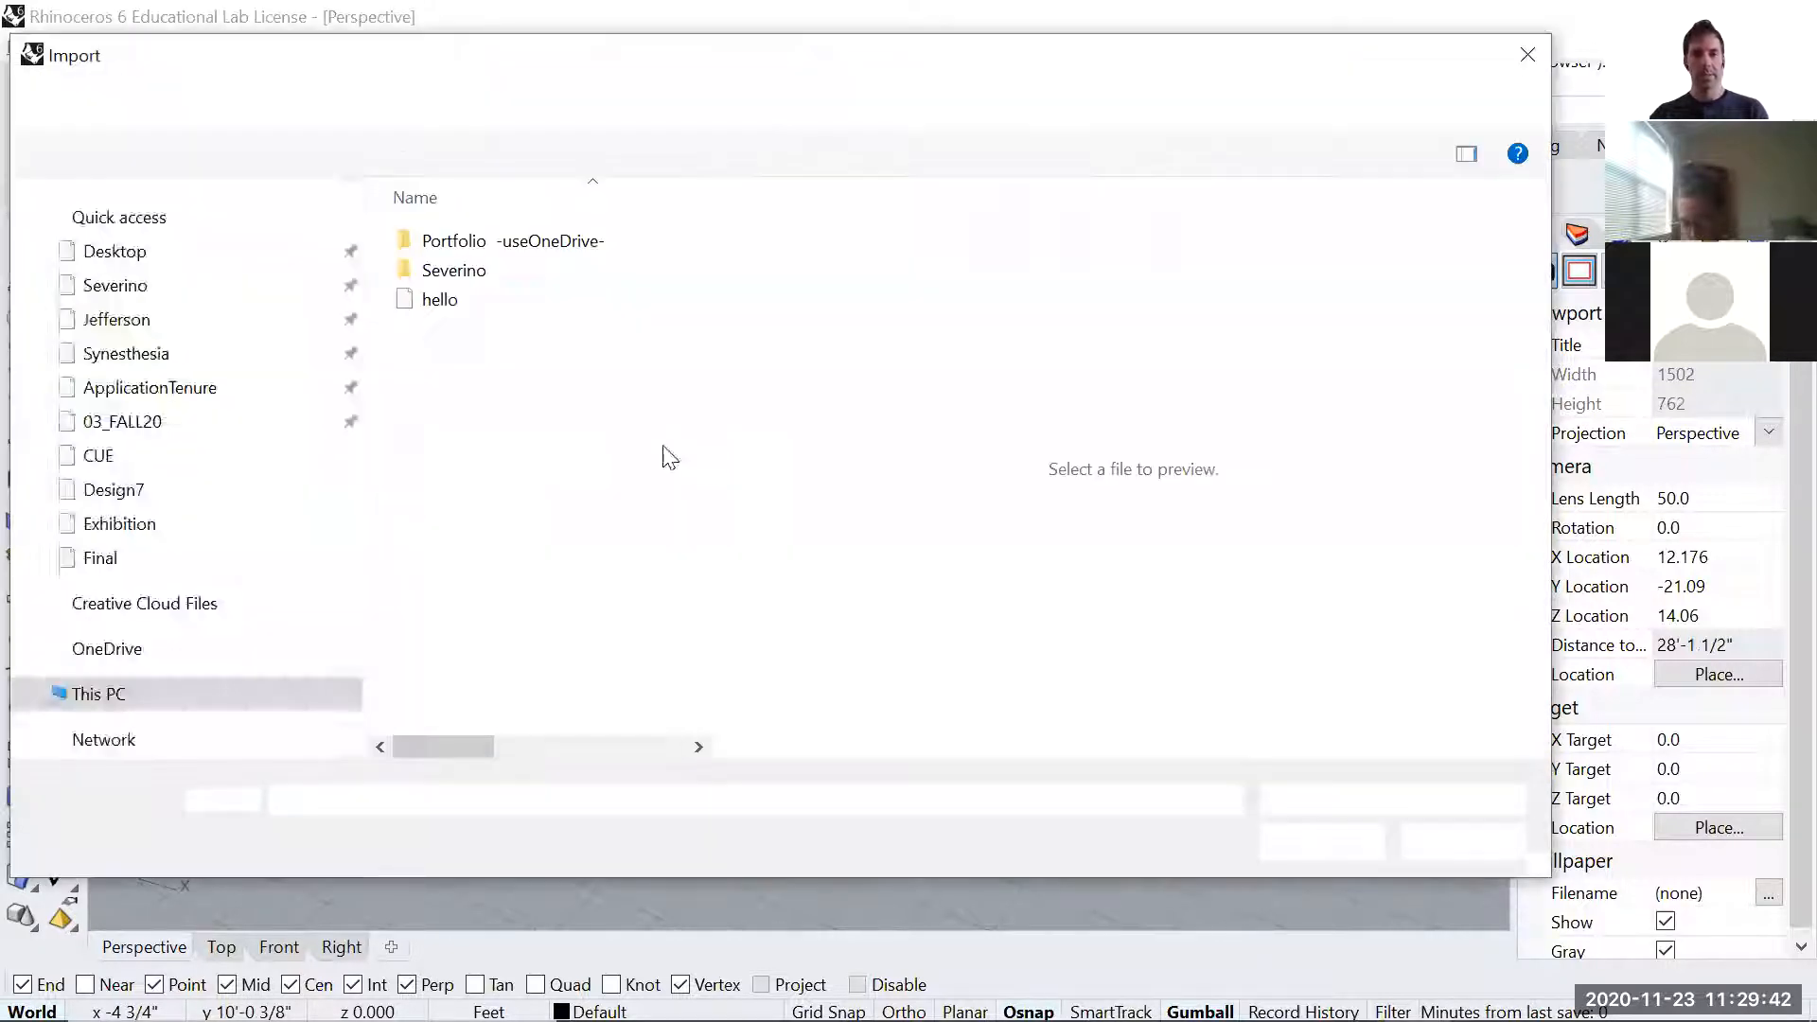
left_click(440, 300)
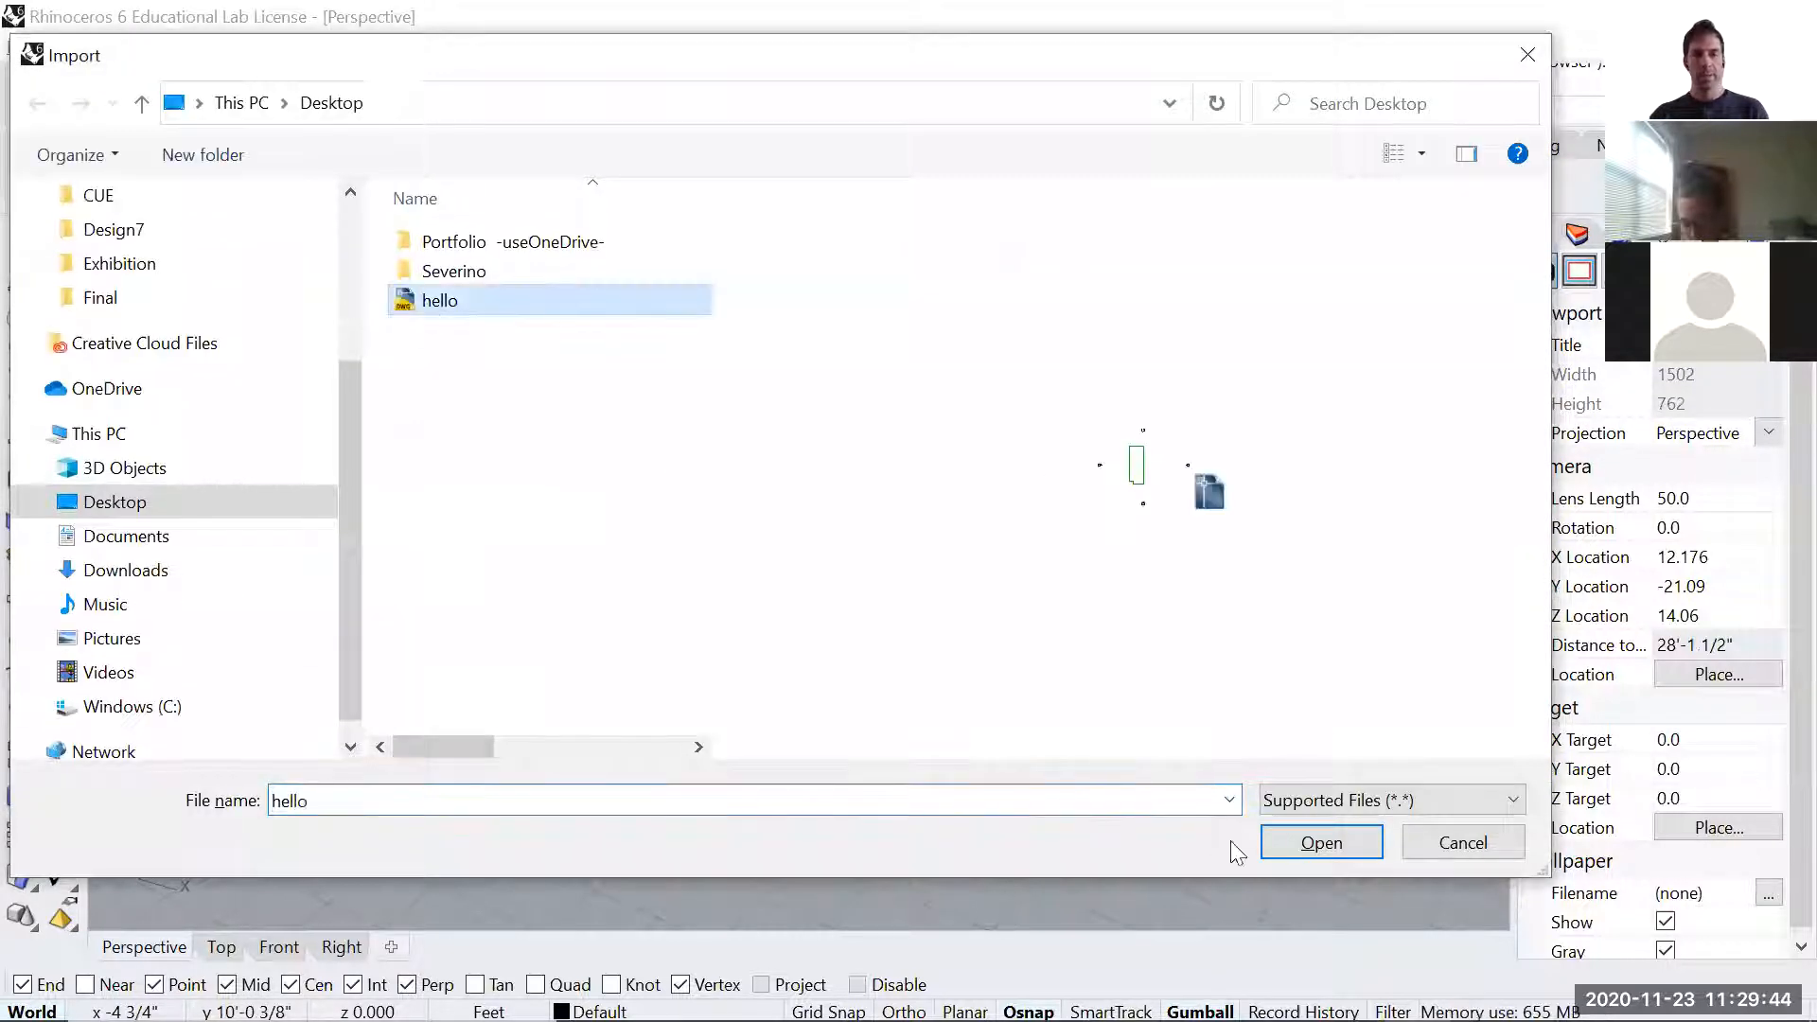
left_click(1320, 843)
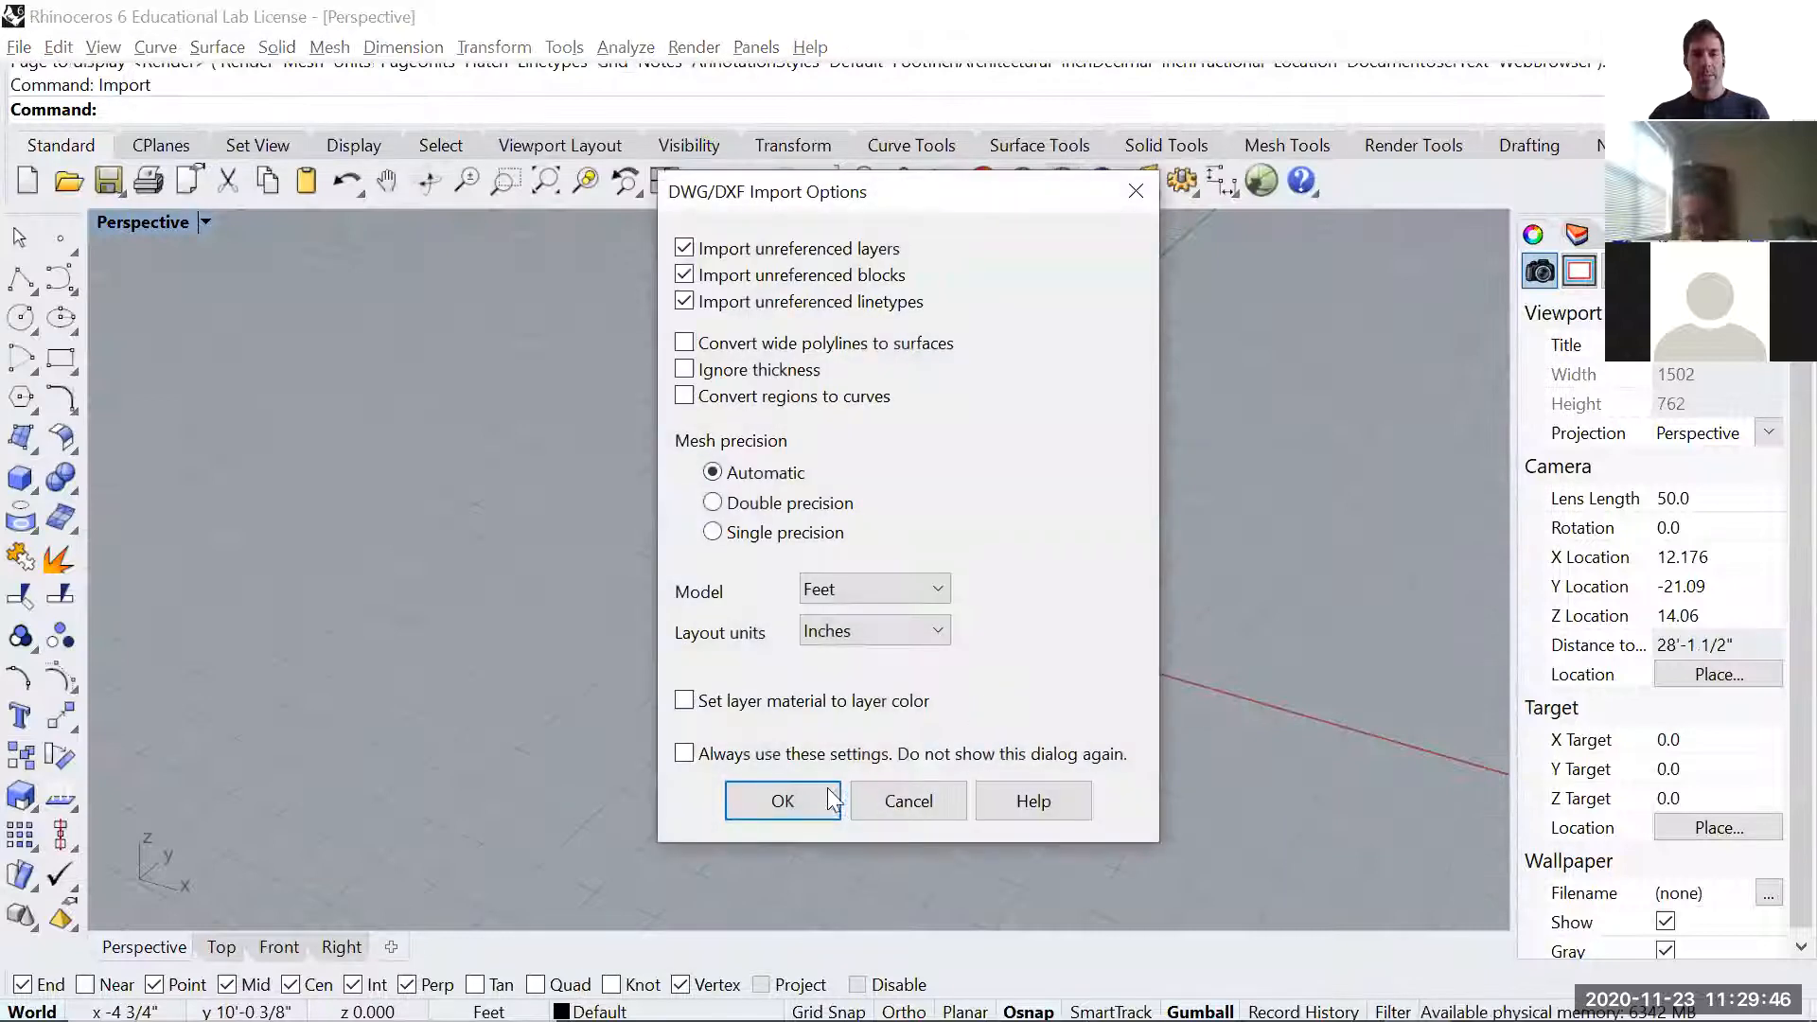
left_click(791, 803)
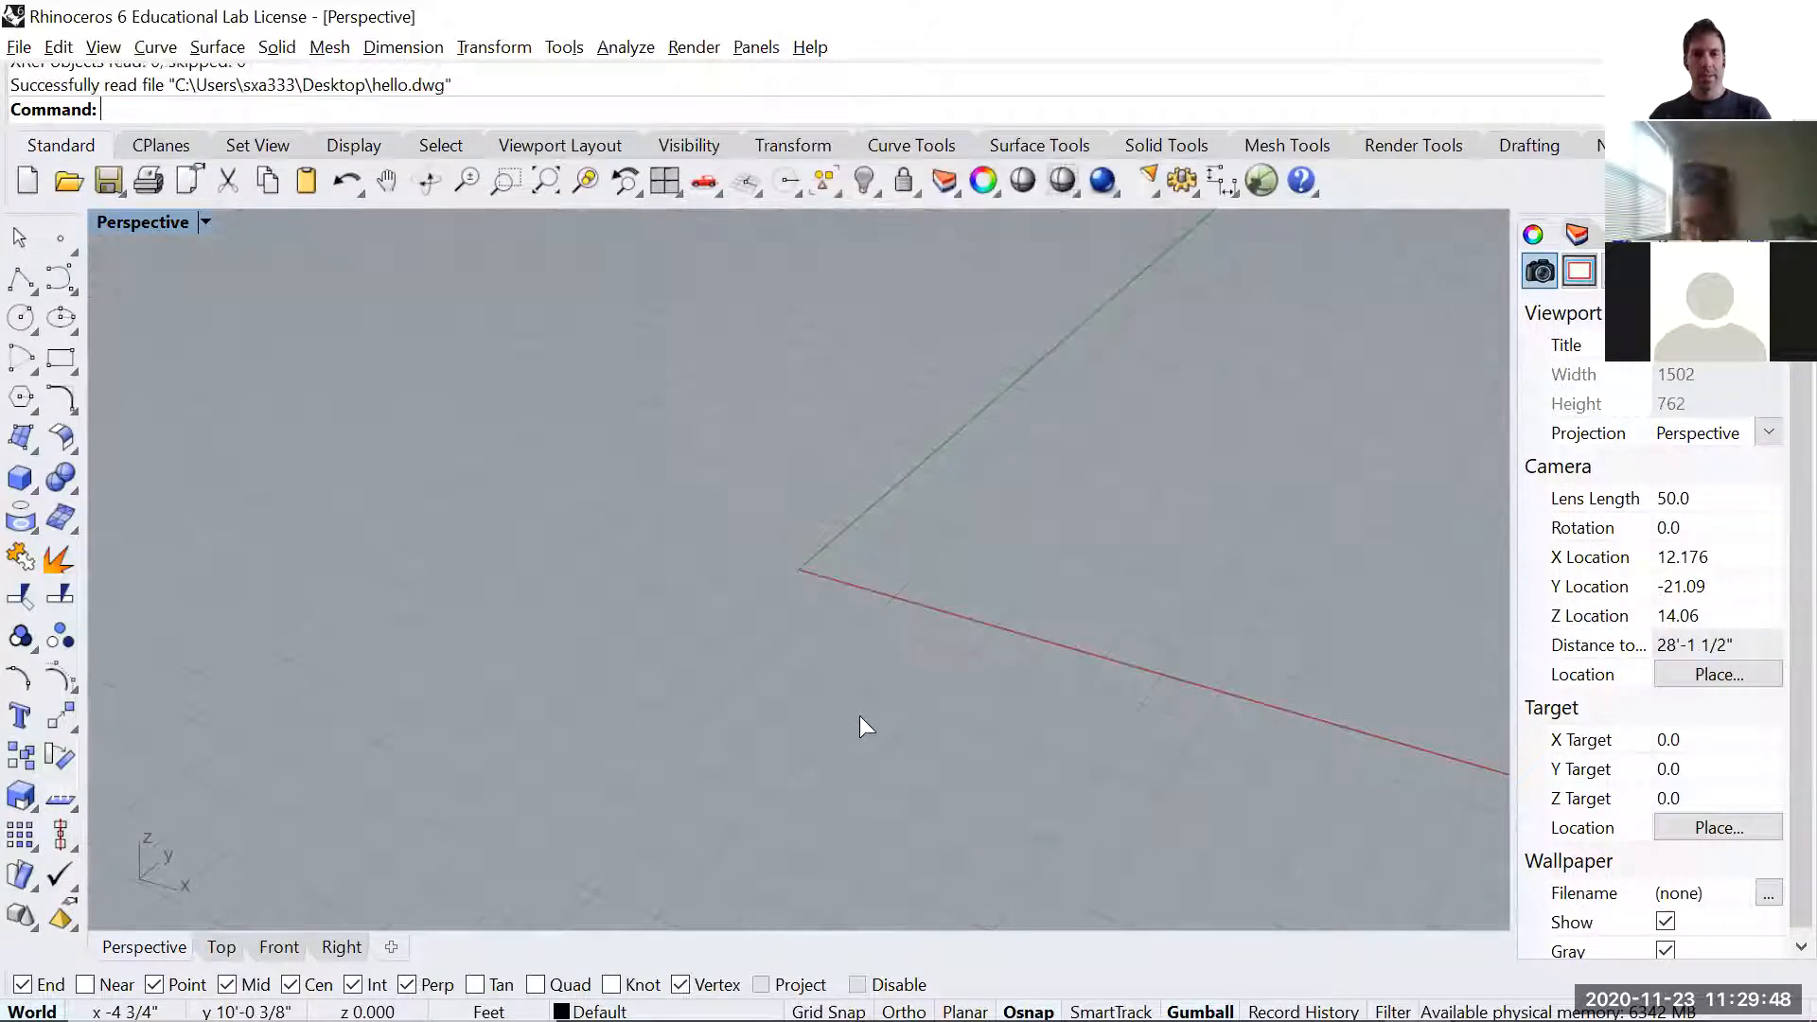
- Zoom to the extents of the model and examine the imported outline in perspective from several distances
type("z")
key("Return")
type("e")
key("Return")
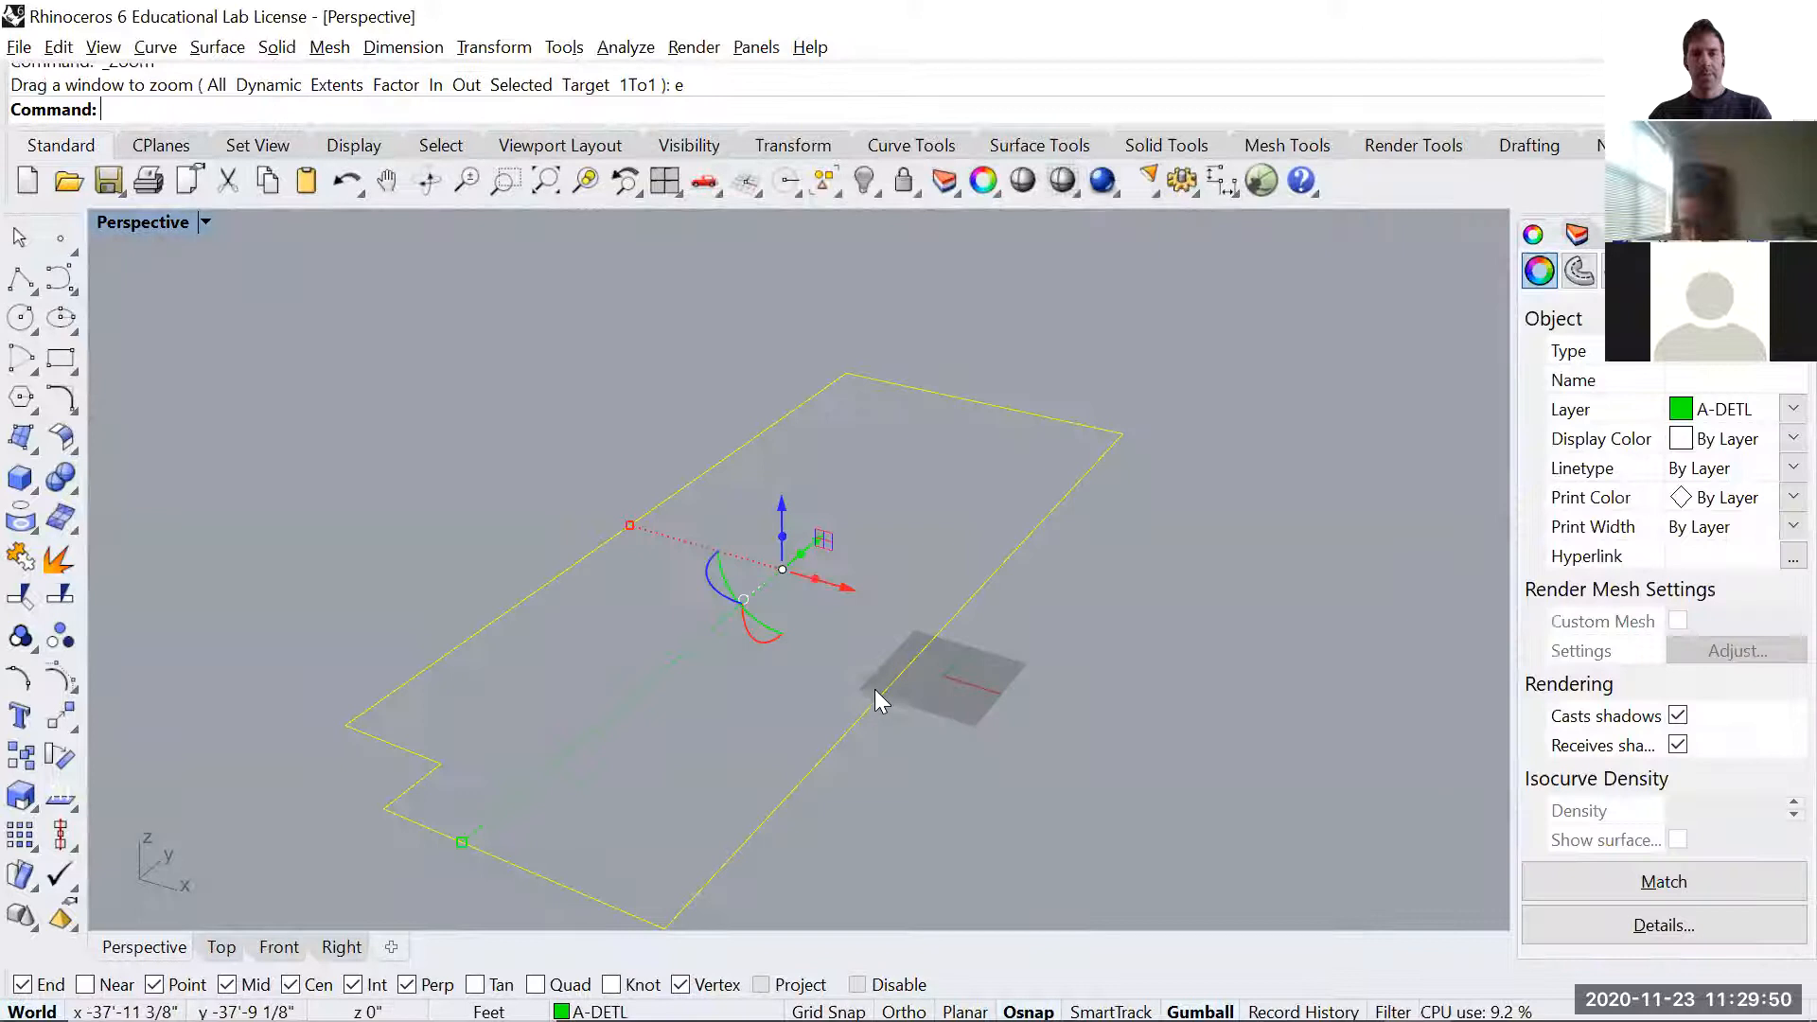
right_click_drag(924, 738, 935, 810)
scroll(918, 735, "up", 10)
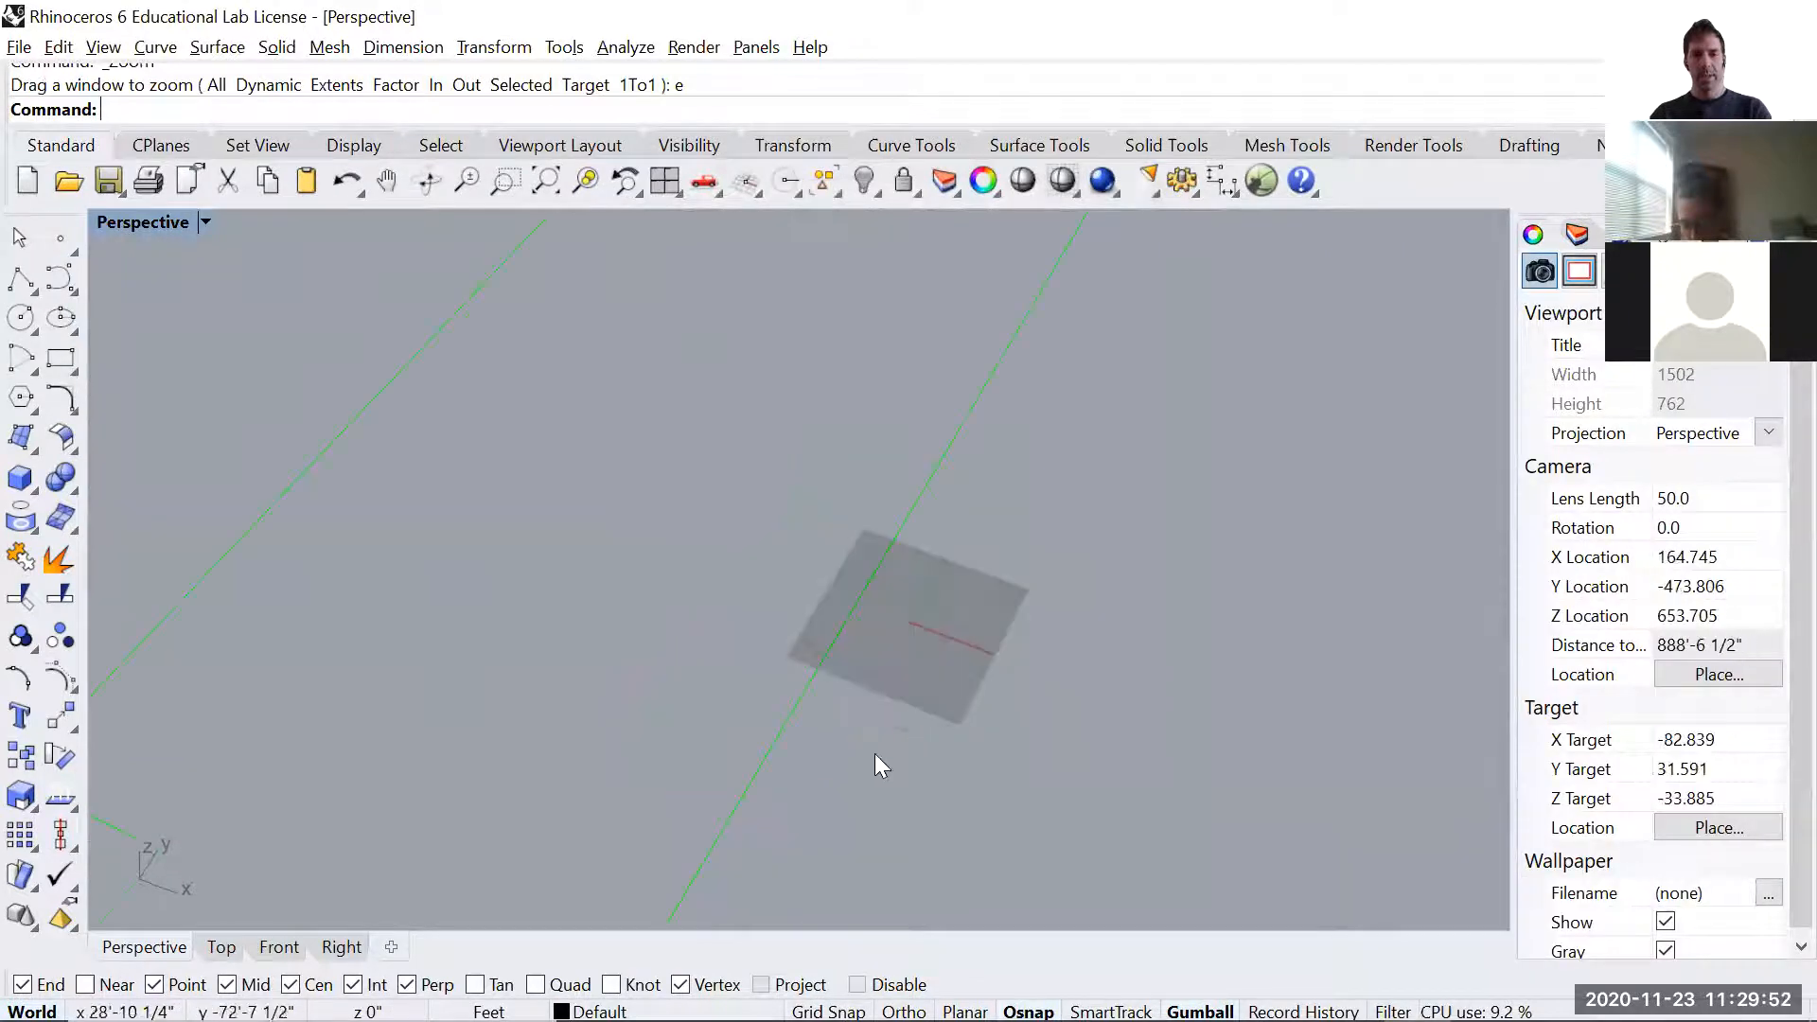
scroll(875, 753, "down", 6)
right_click_drag(625, 833, 602, 794, "shift")
scroll(915, 649, "up", 10)
scroll(916, 653, "down", 10)
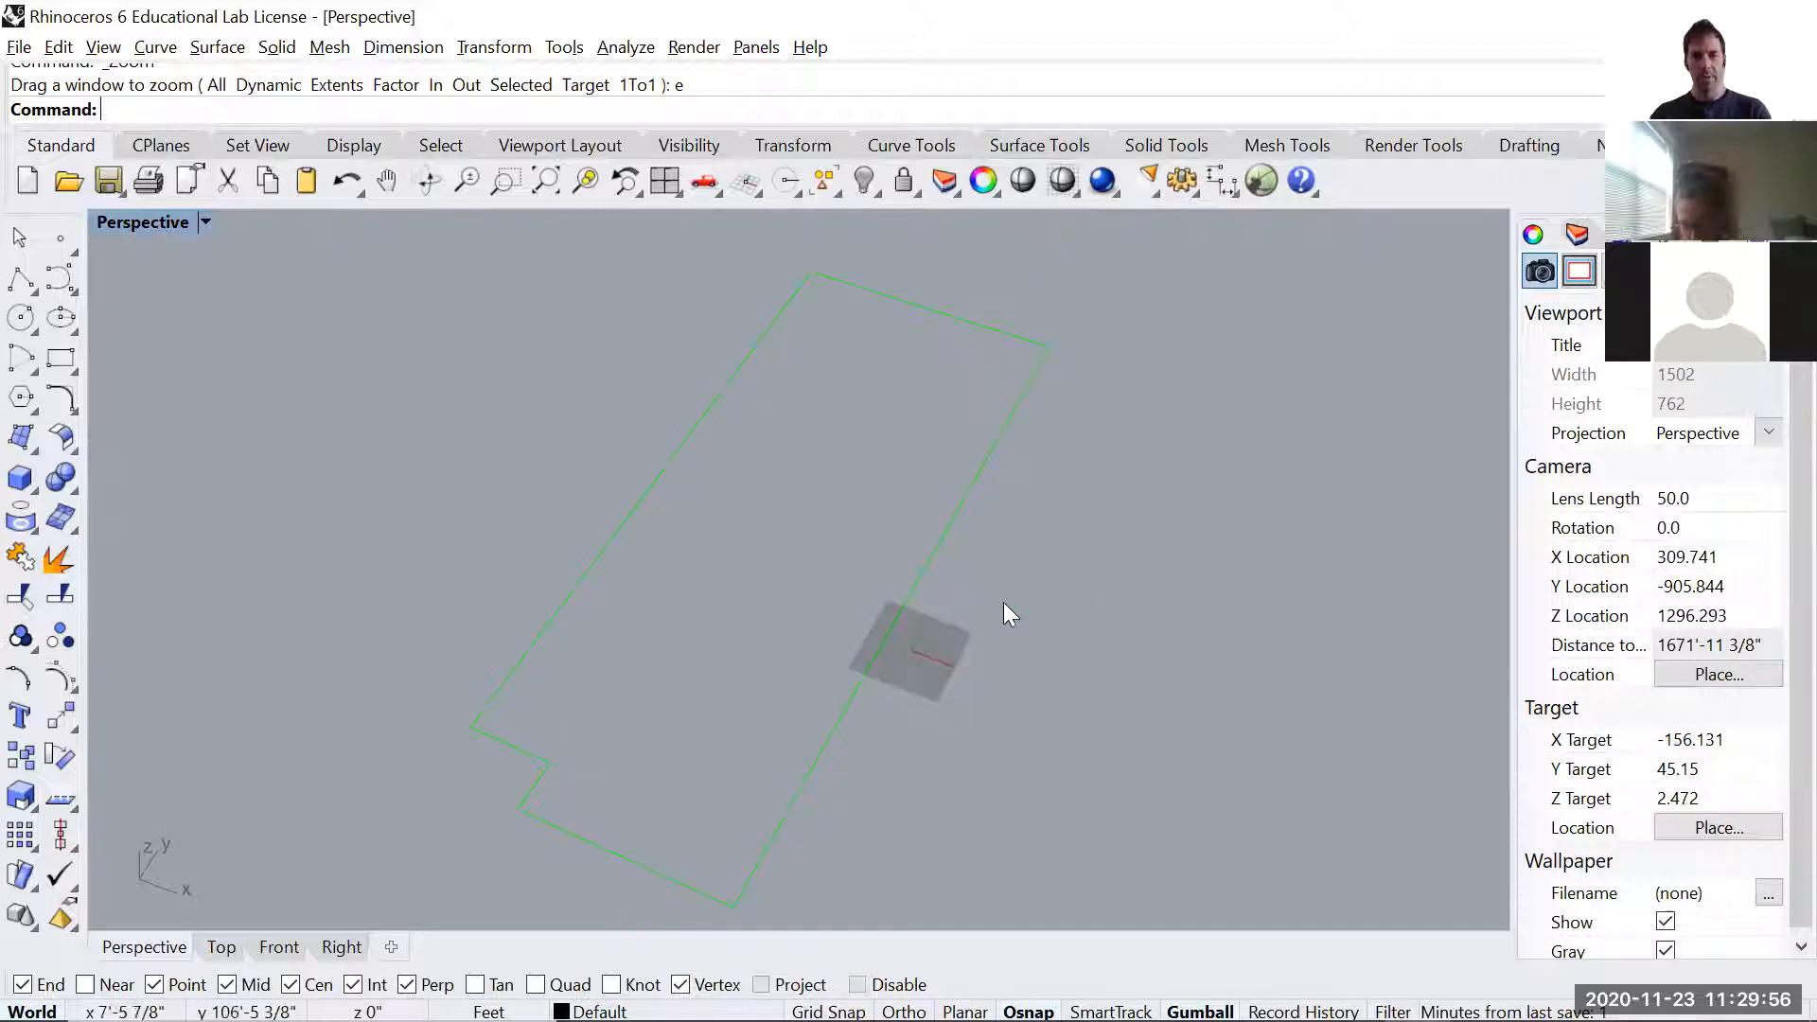
- Try moving the outline's long unnotched edge sideways along X with the Gumball, and undo the move
left_click(930, 562)
scroll(884, 528, "down", 6)
left_click_drag(961, 542, 1256, 541)
left_click(1119, 818)
key("ctrl+z")
left_click(780, 574)
scroll(780, 574, "up", 4)
right_click_drag(780, 574, 1052, 627)
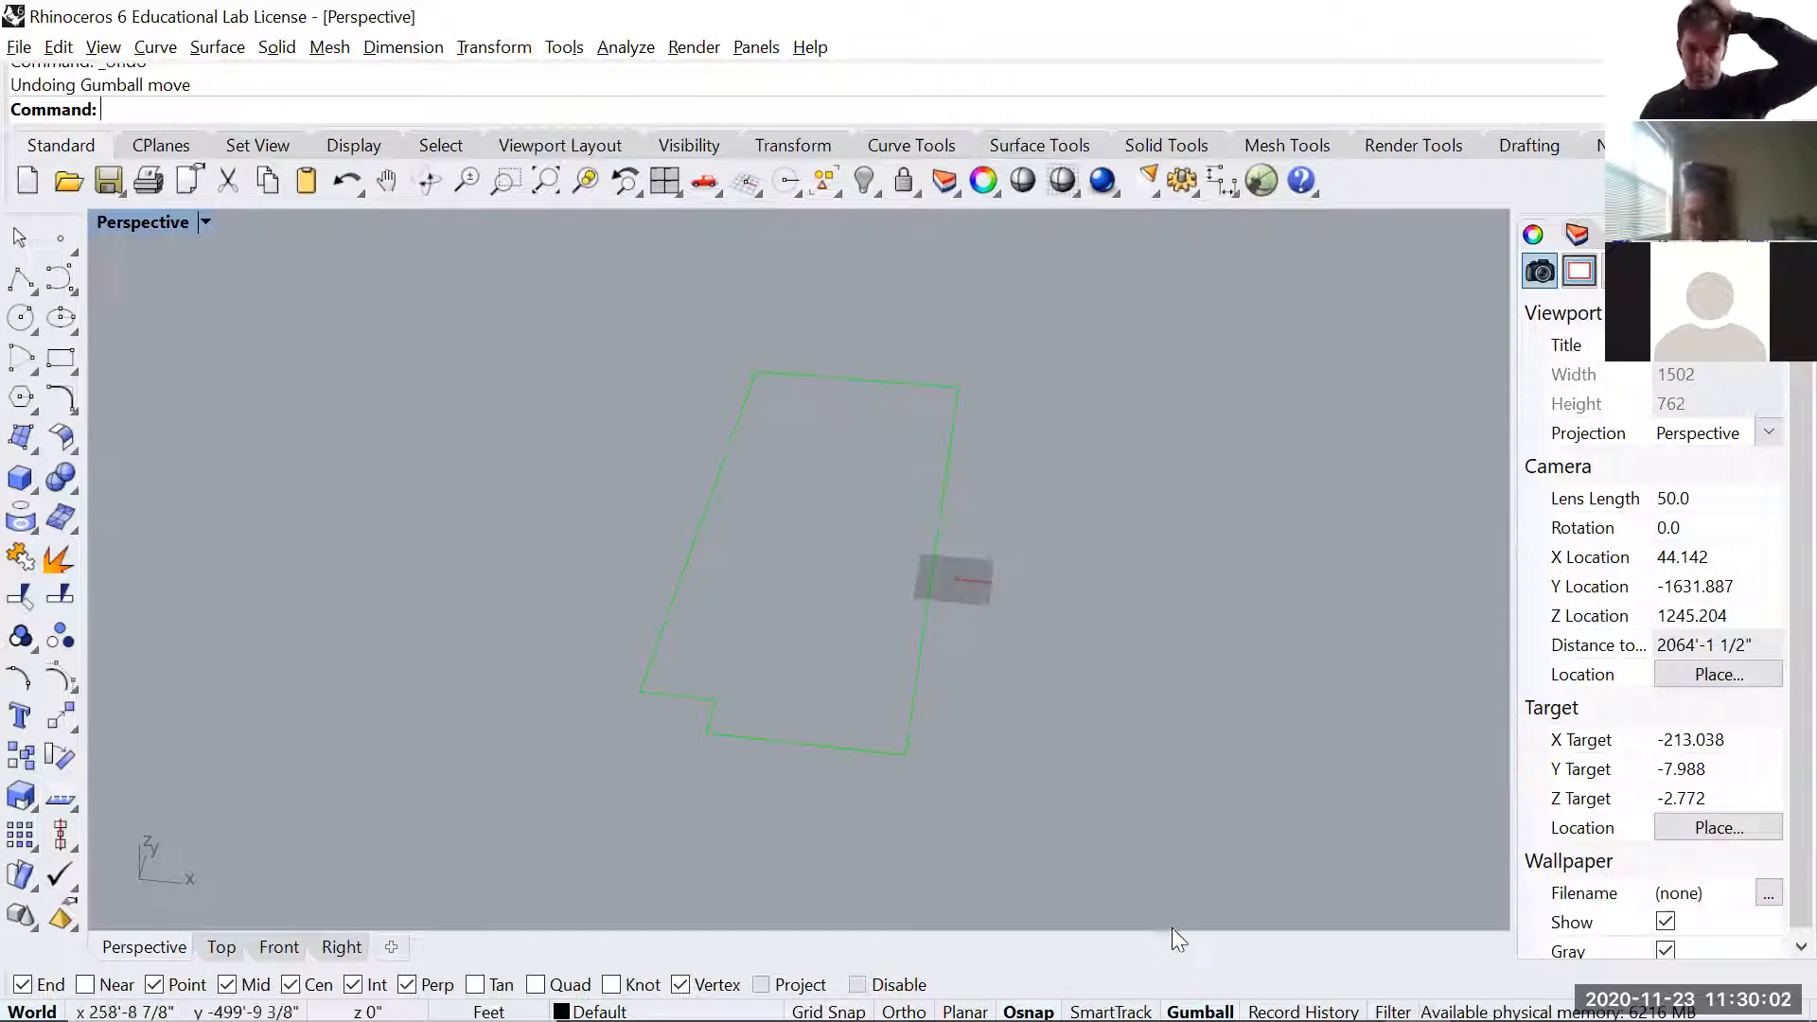
- Toggle the Gumball off and on, and try raising the outline's long unnotched edge vertically with it, undoing the move
left_click(1201, 1012)
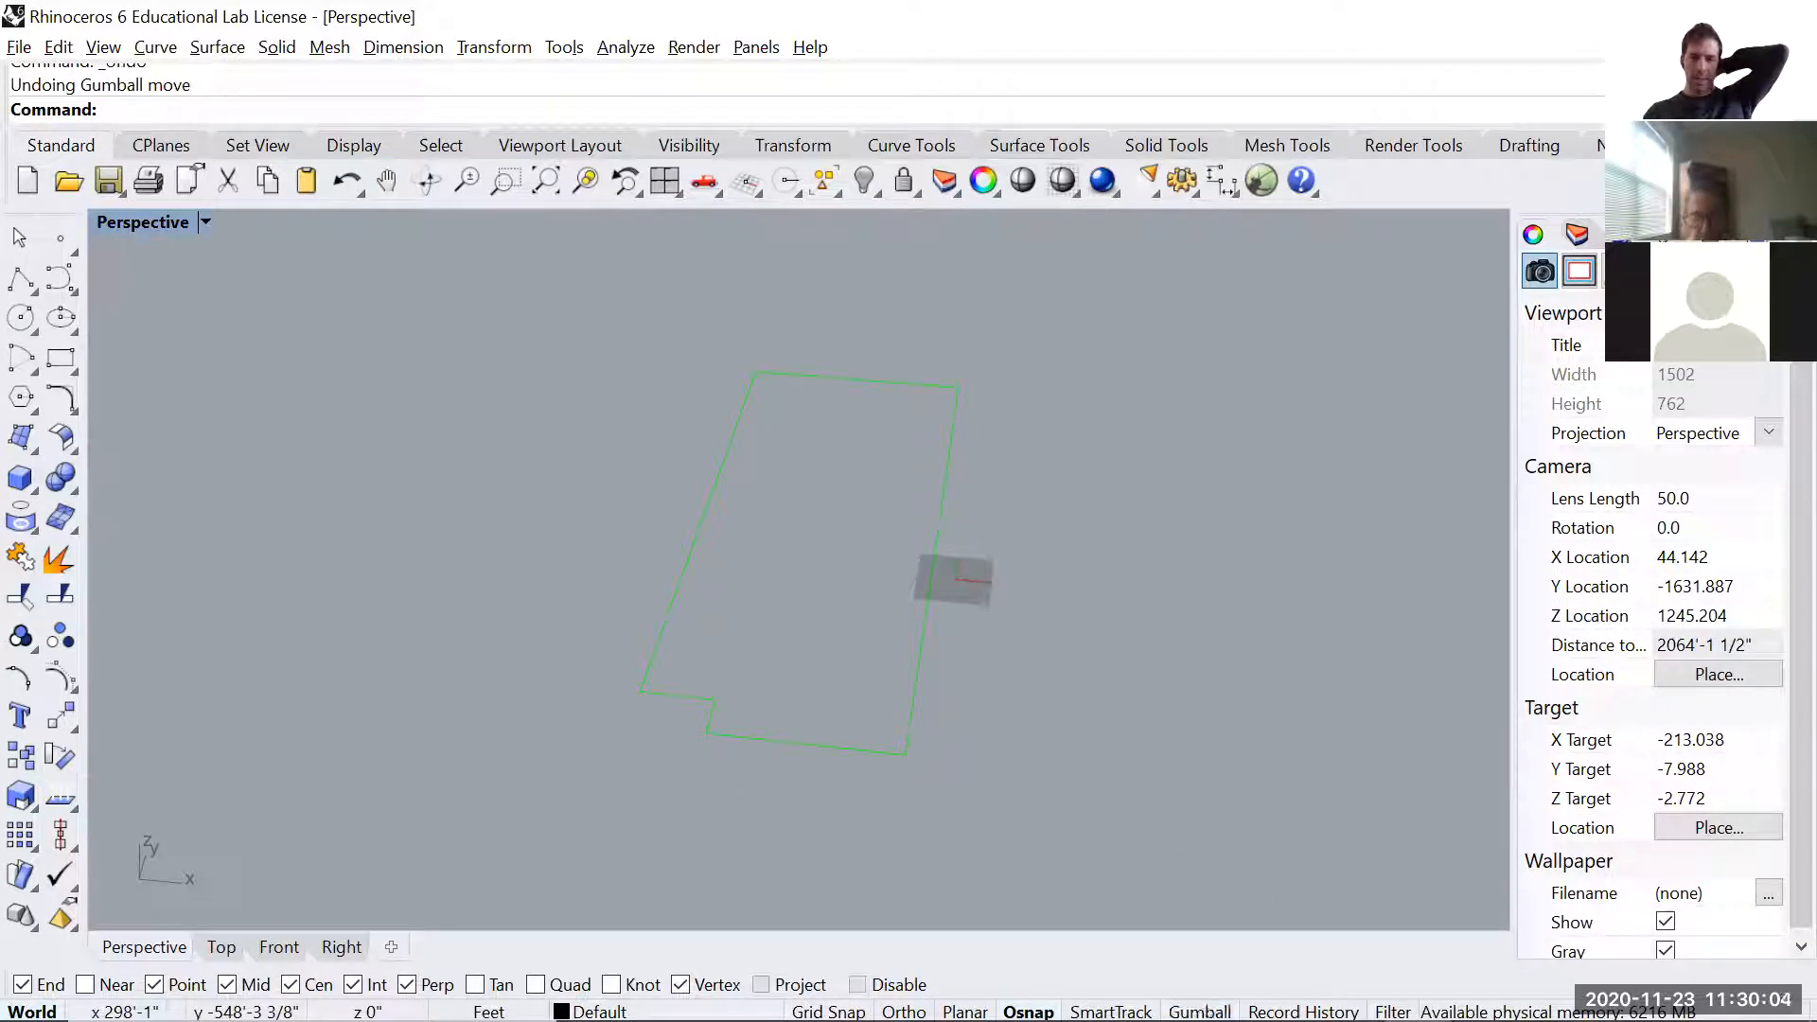
left_click(1211, 1011)
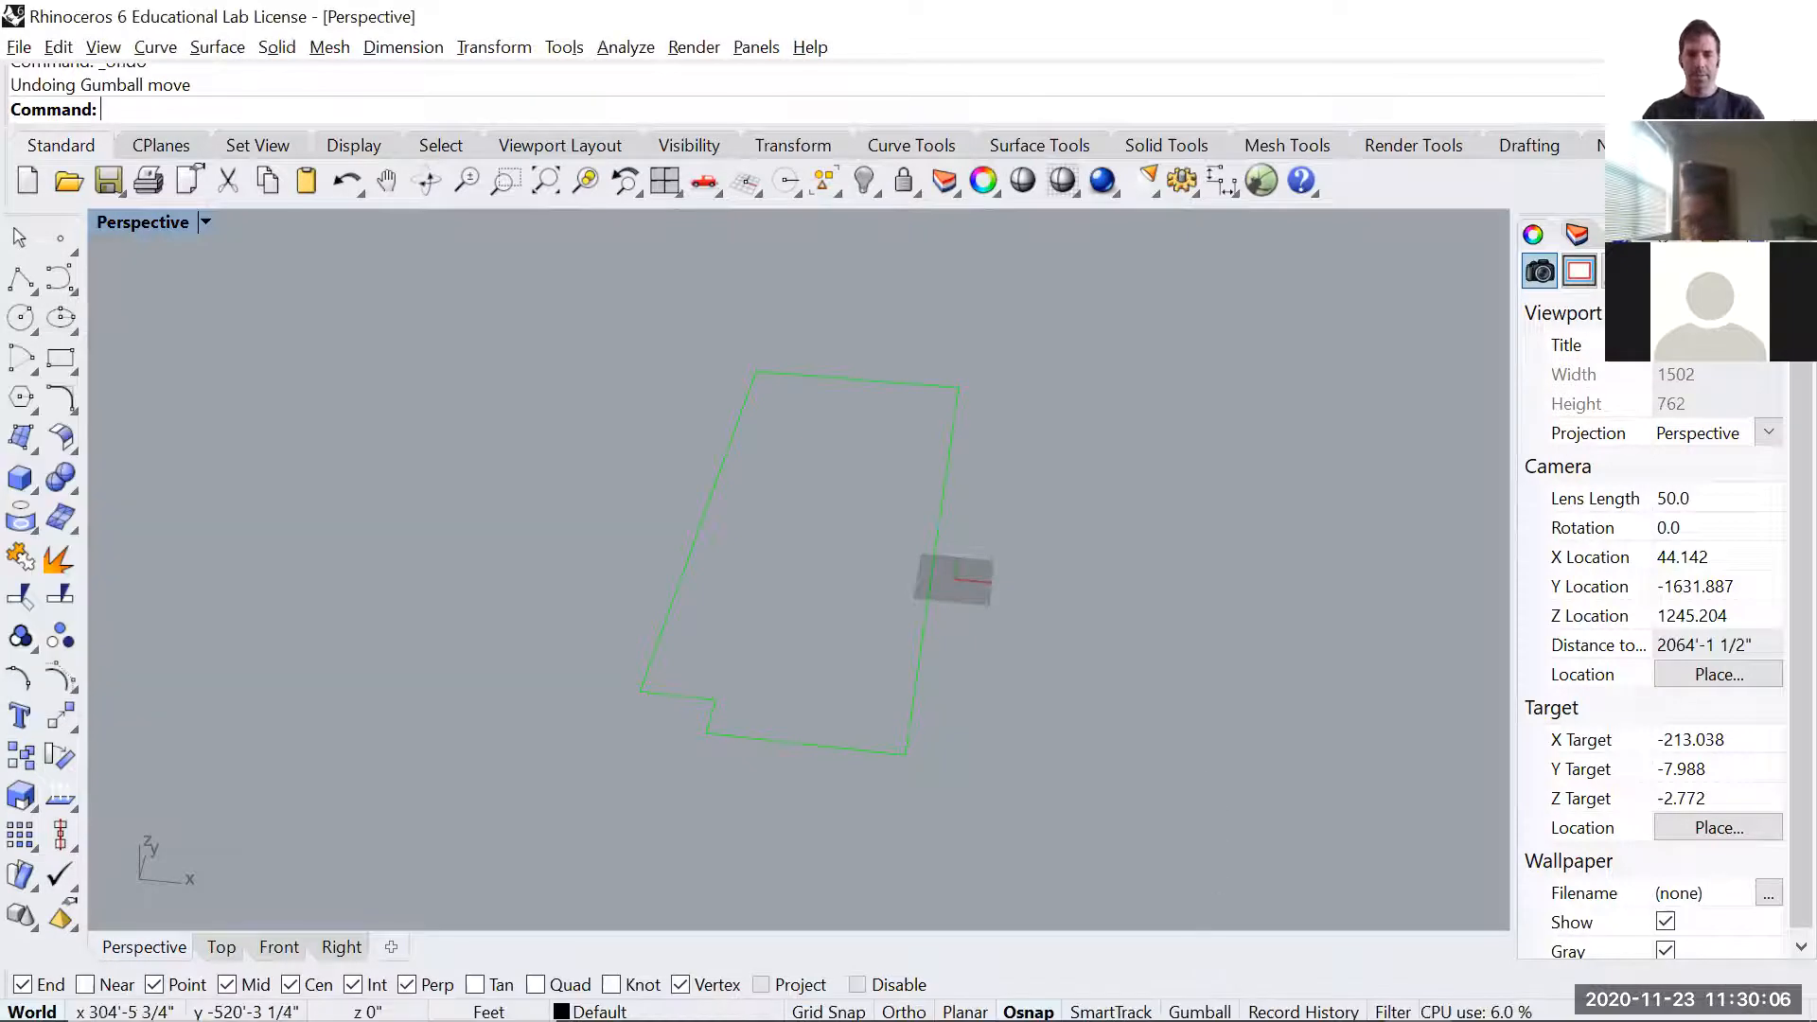
left_click(918, 670)
right_click_drag(977, 561, 848, 479)
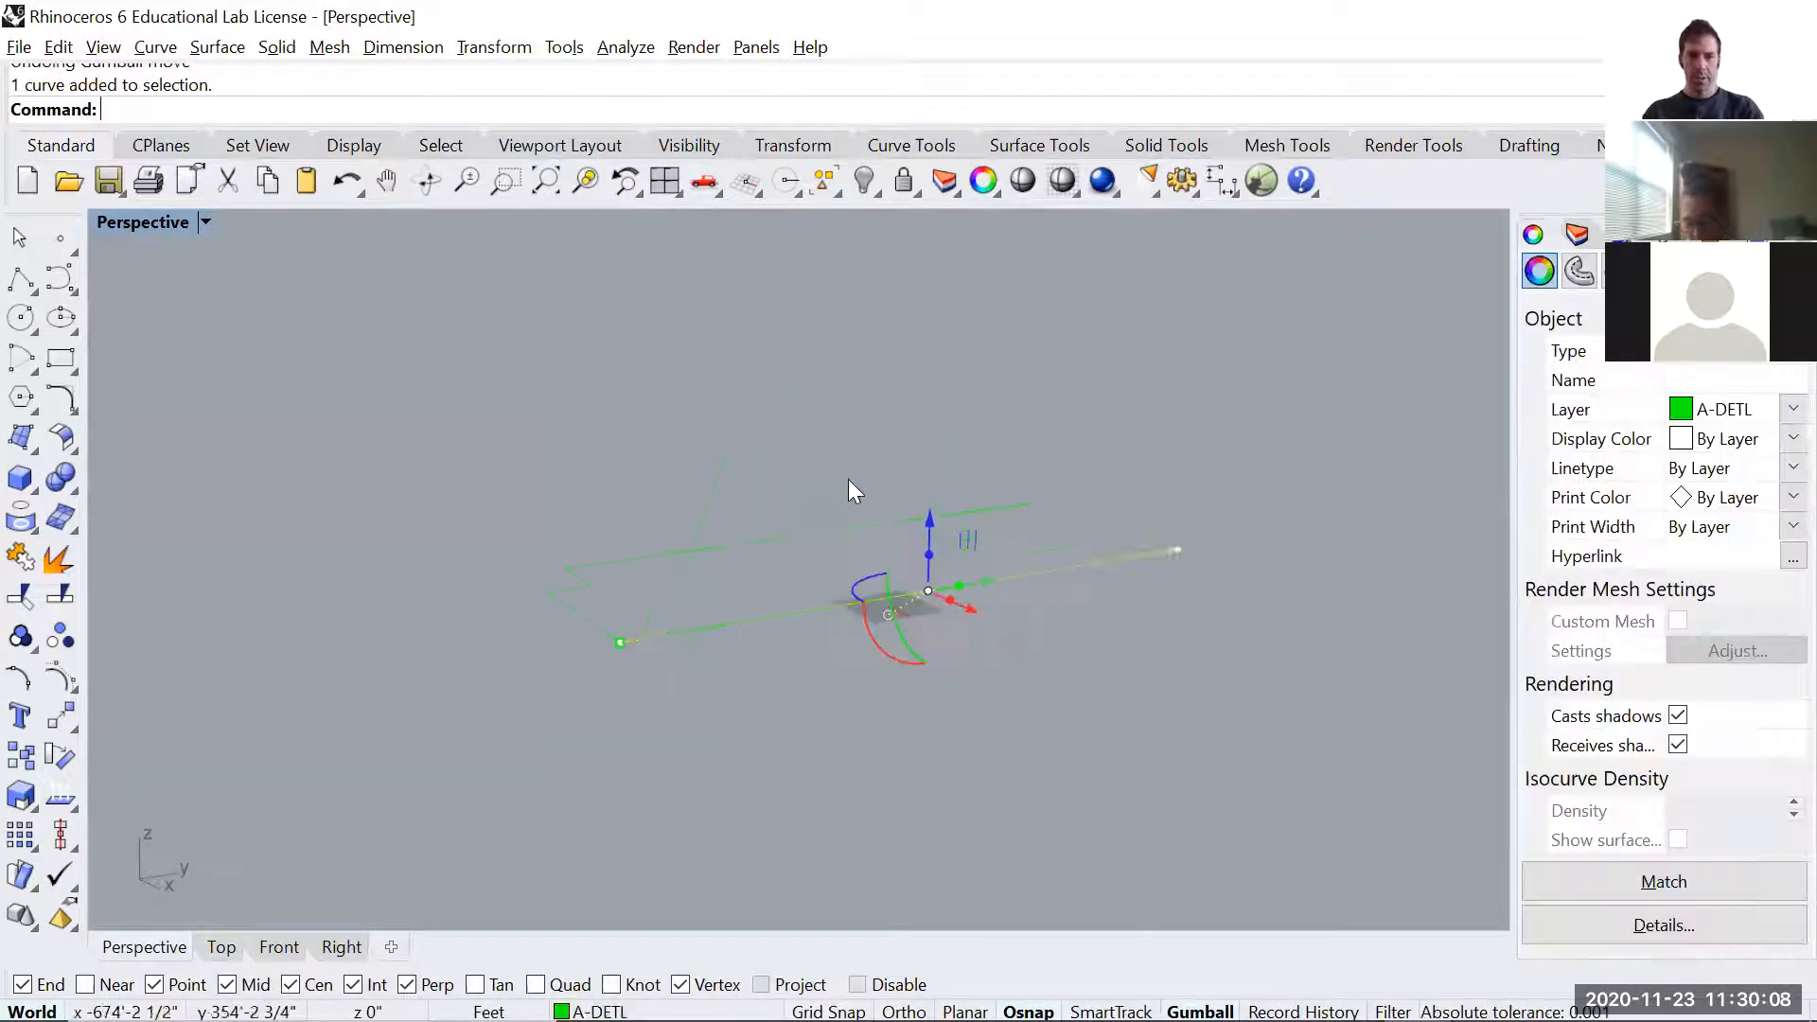
scroll(848, 479, "up", 6)
left_click_drag(1050, 691, 1052, 474)
key("ctrl+z")
left_click_drag(1096, 786, 1180, 846)
mouse_move(949, 615)
right_mouse_down()
mouse_move(910, 664)
mouse_move(975, 600)
right_mouse_up()
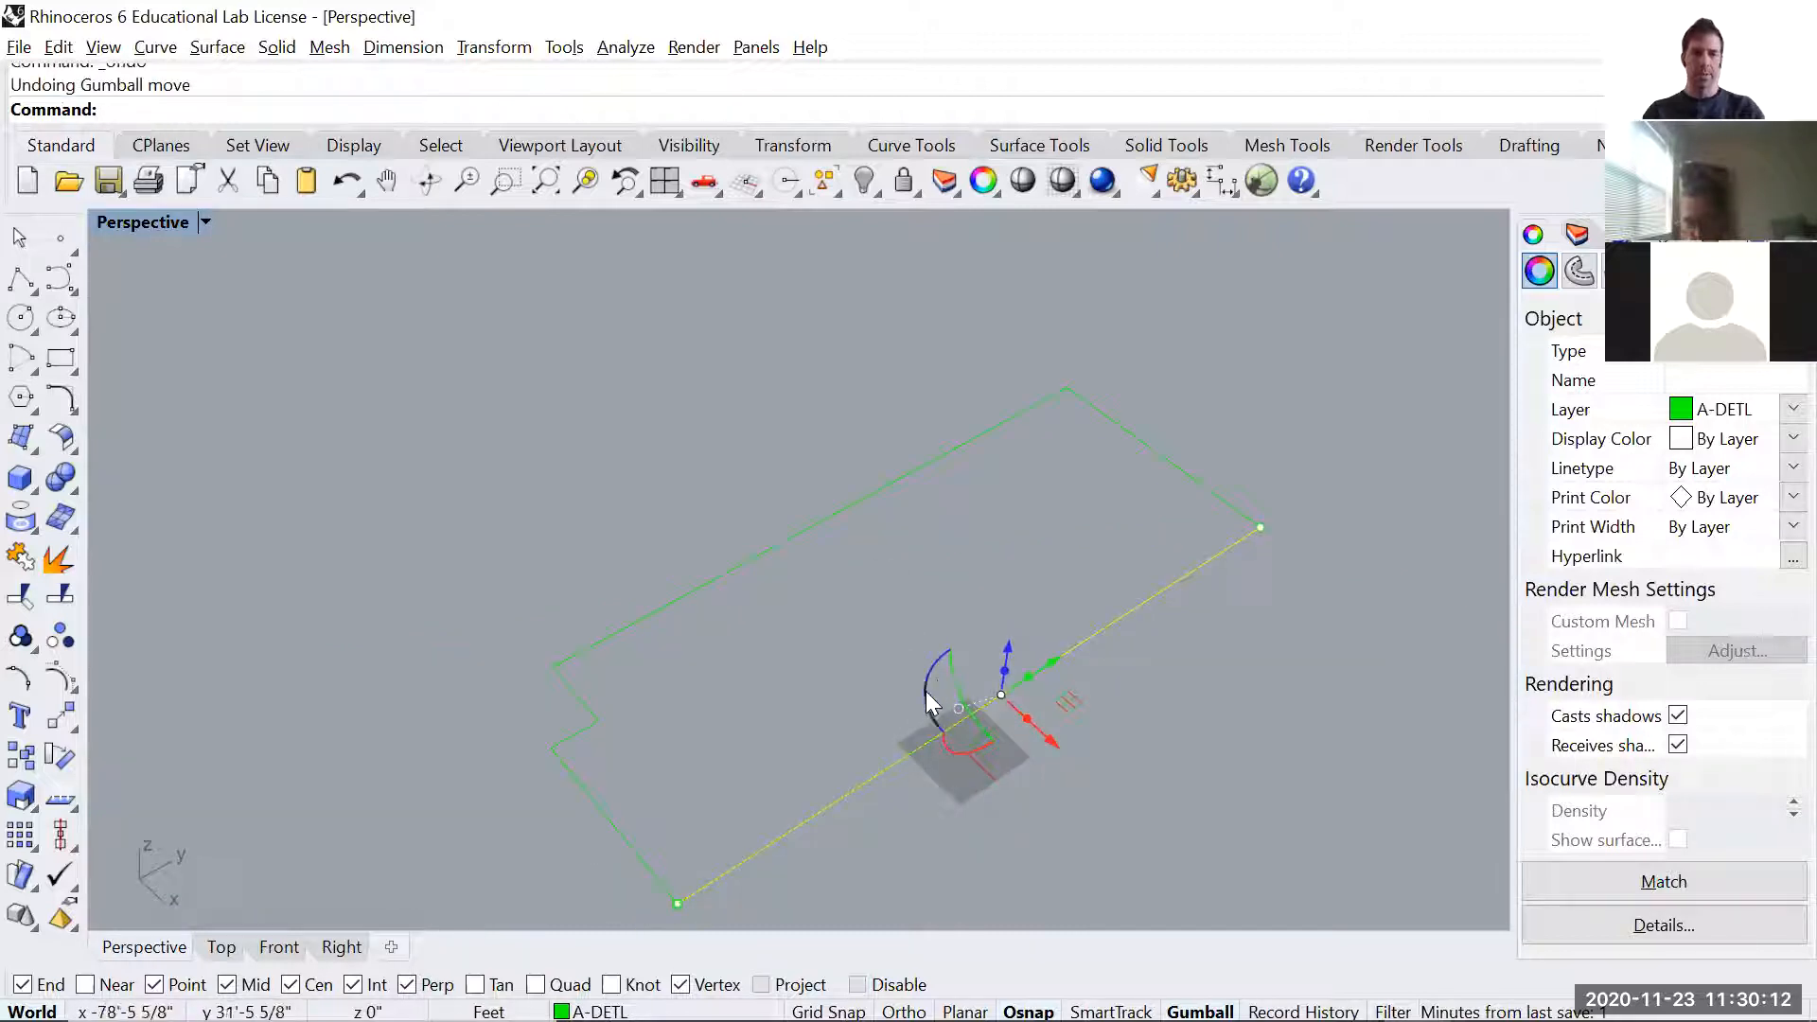
- Undo the Gumball rotation of the outline's long unnotched edge and clear the selection
key("ctrl+z")
left_click(804, 613)
scroll(891, 530, "down", 6)
right_click_drag(801, 613, 960, 498)
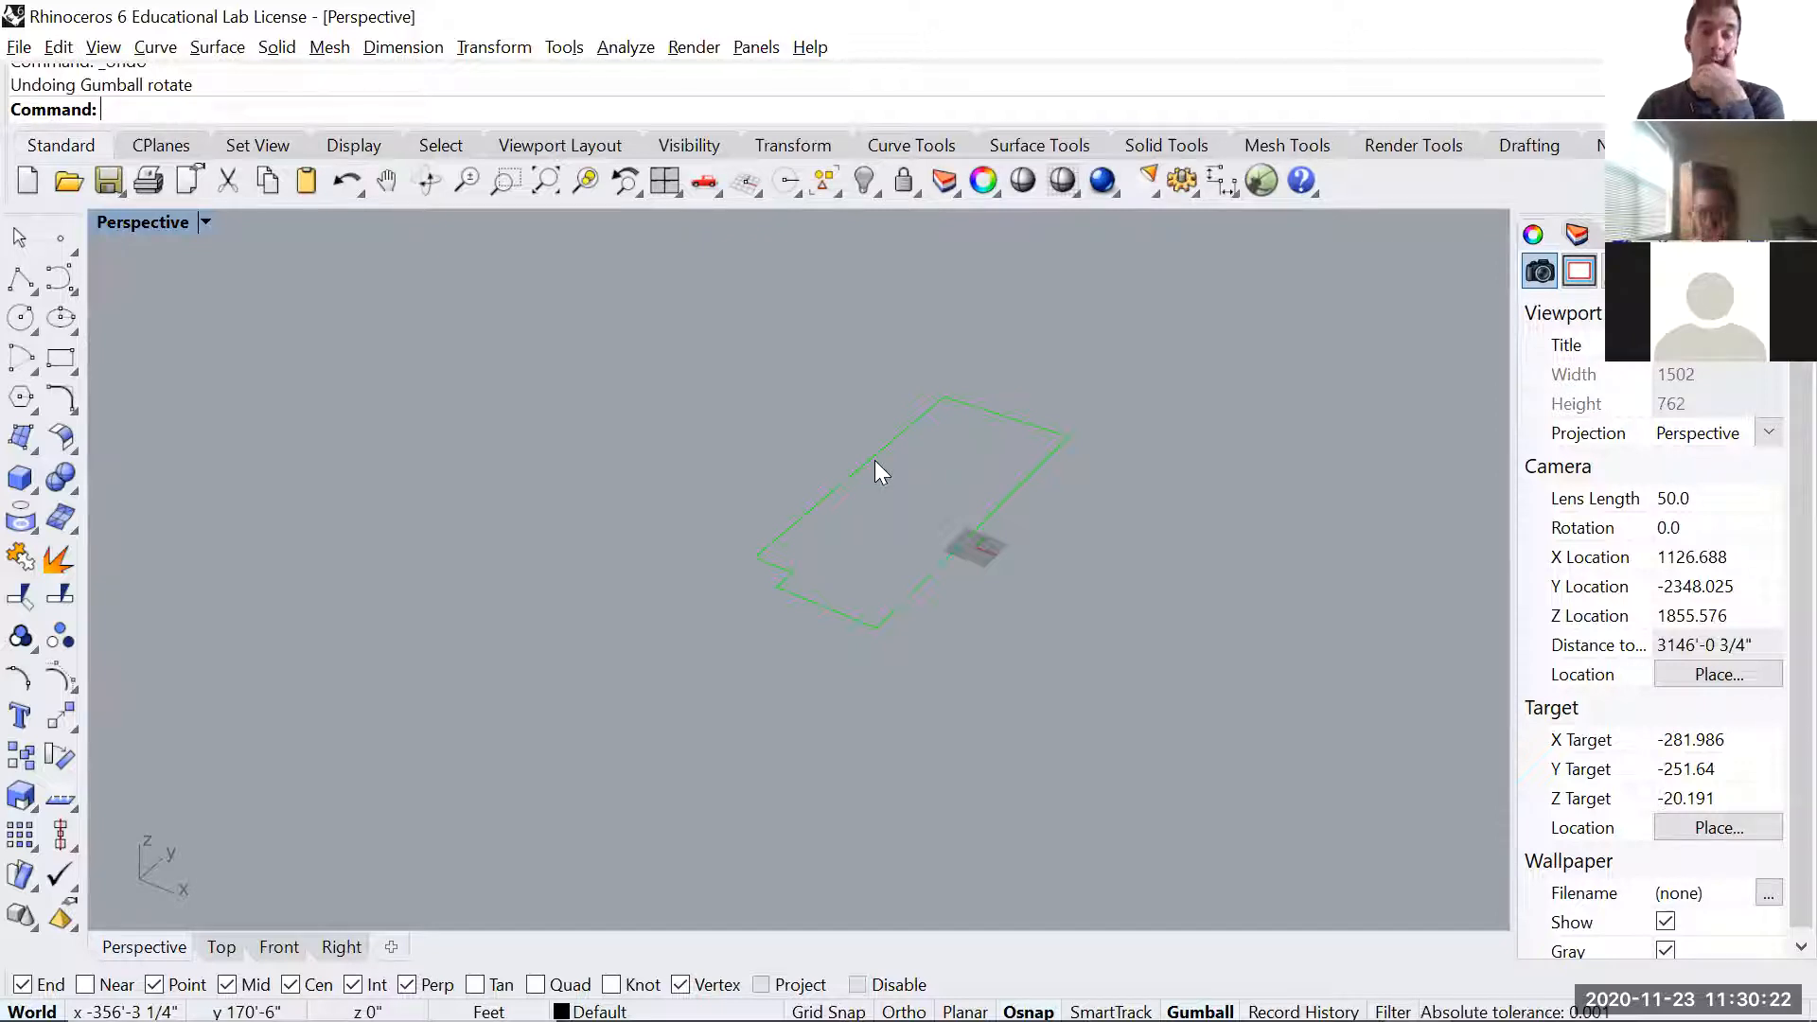
- Join all six lines of the imported outline into one closed curve
right_click_drag(872, 470, 827, 578, "shift")
scroll(828, 577, "up", 2)
left_click_drag(555, 316, 1215, 840)
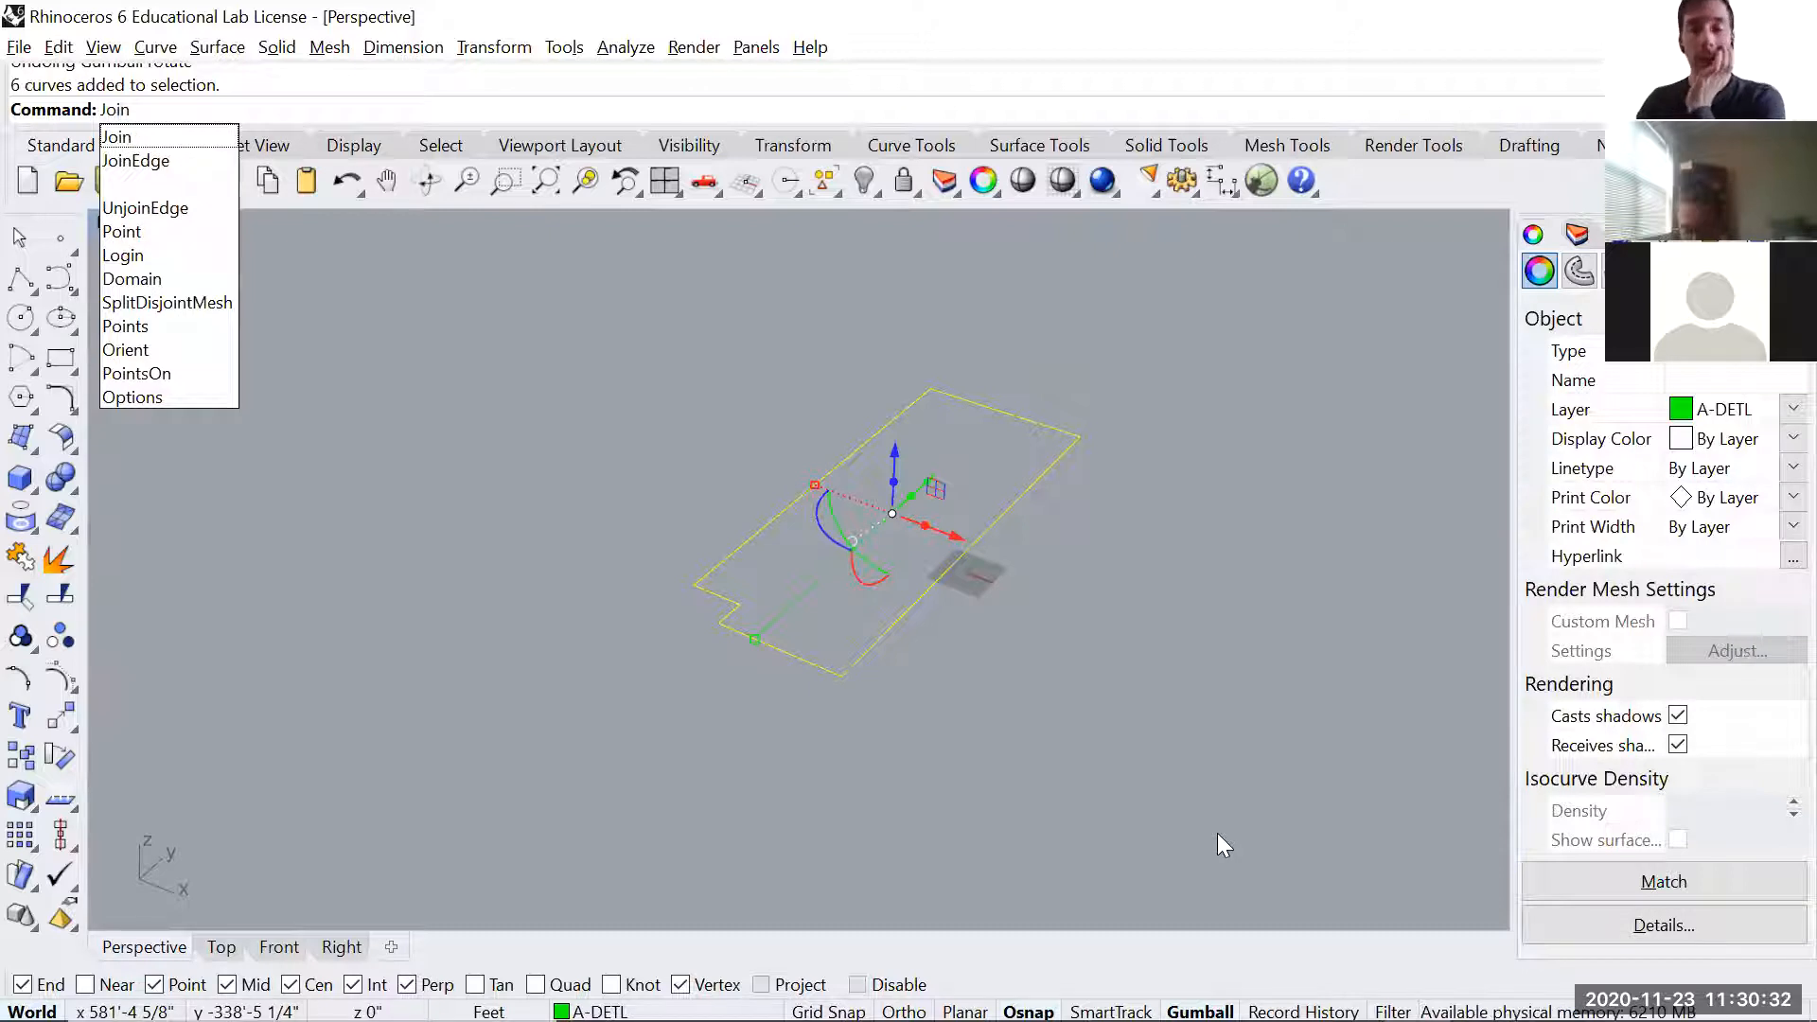
key("Return")
- Extrude the closed outline upward about 322 ft as a solid with ExtrudeCrv
type("ExtrudeCrv")
key("Return")
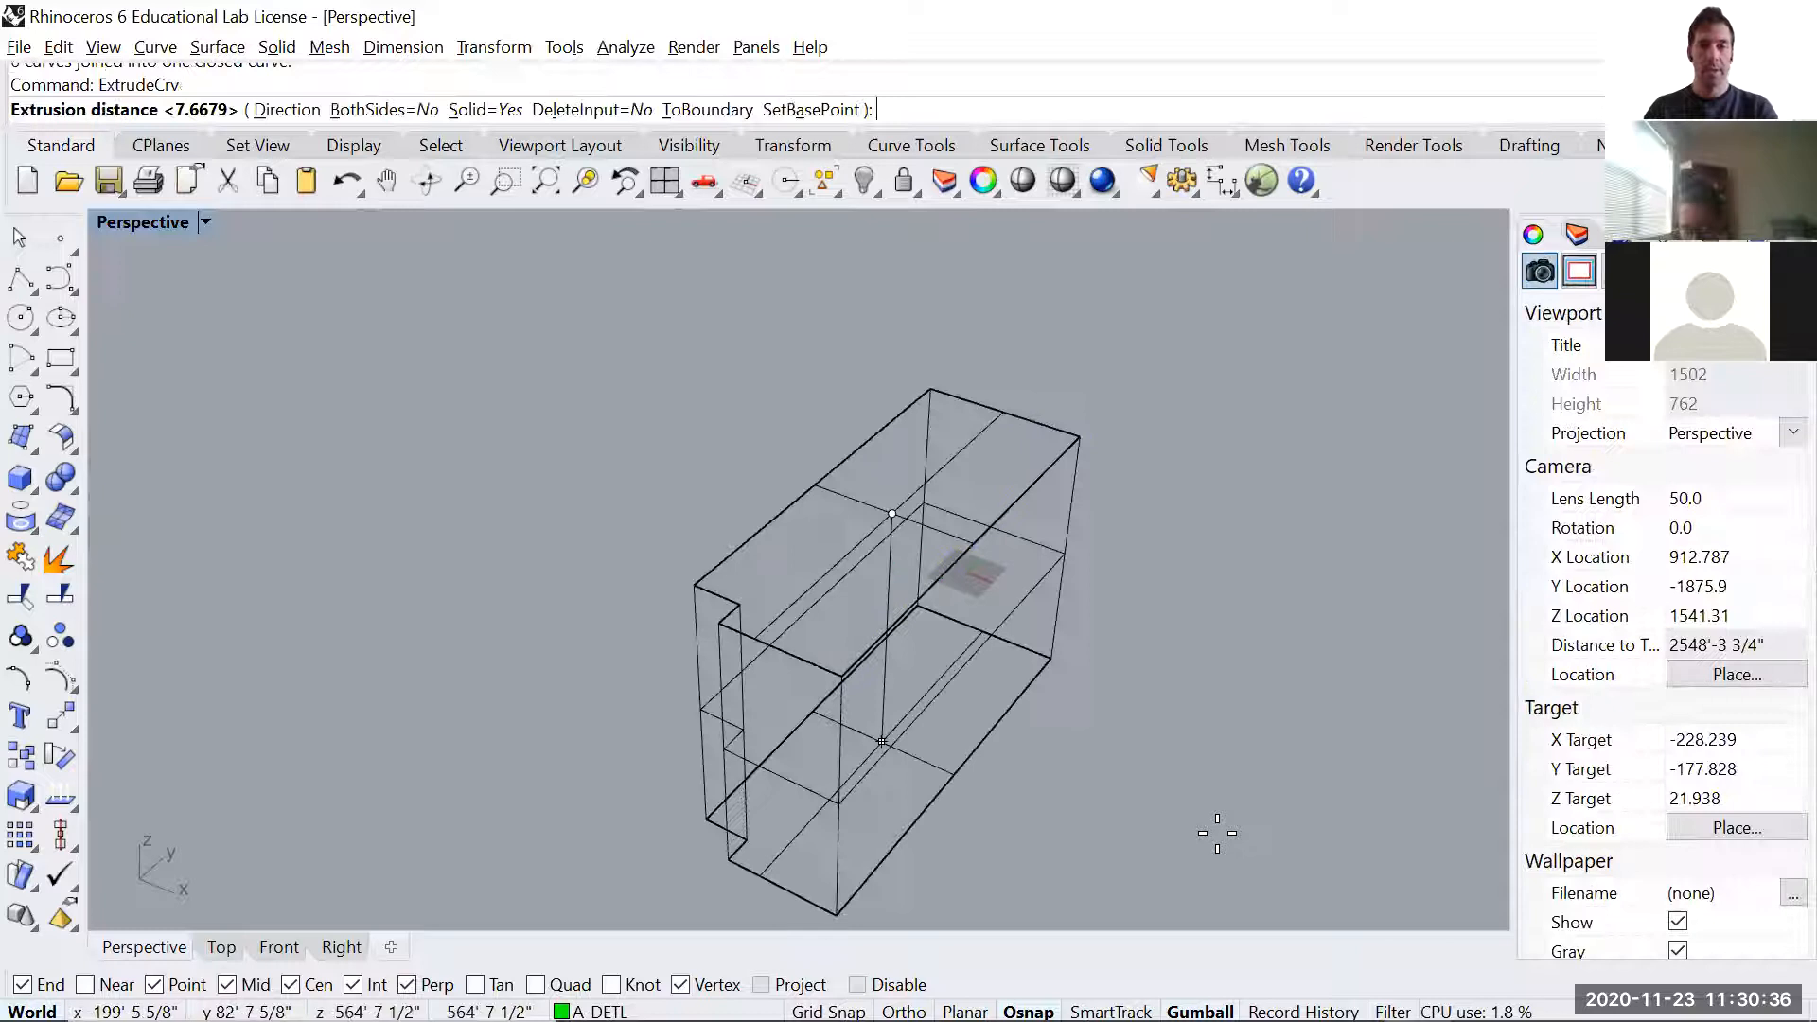
scroll(1139, 354, "down", 6)
mouse_move(1075, 422)
right_mouse_down()
mouse_move(1003, 332)
mouse_move(966, 366)
mouse_move(1087, 411)
right_mouse_up()
scroll(1079, 436, "up", 5)
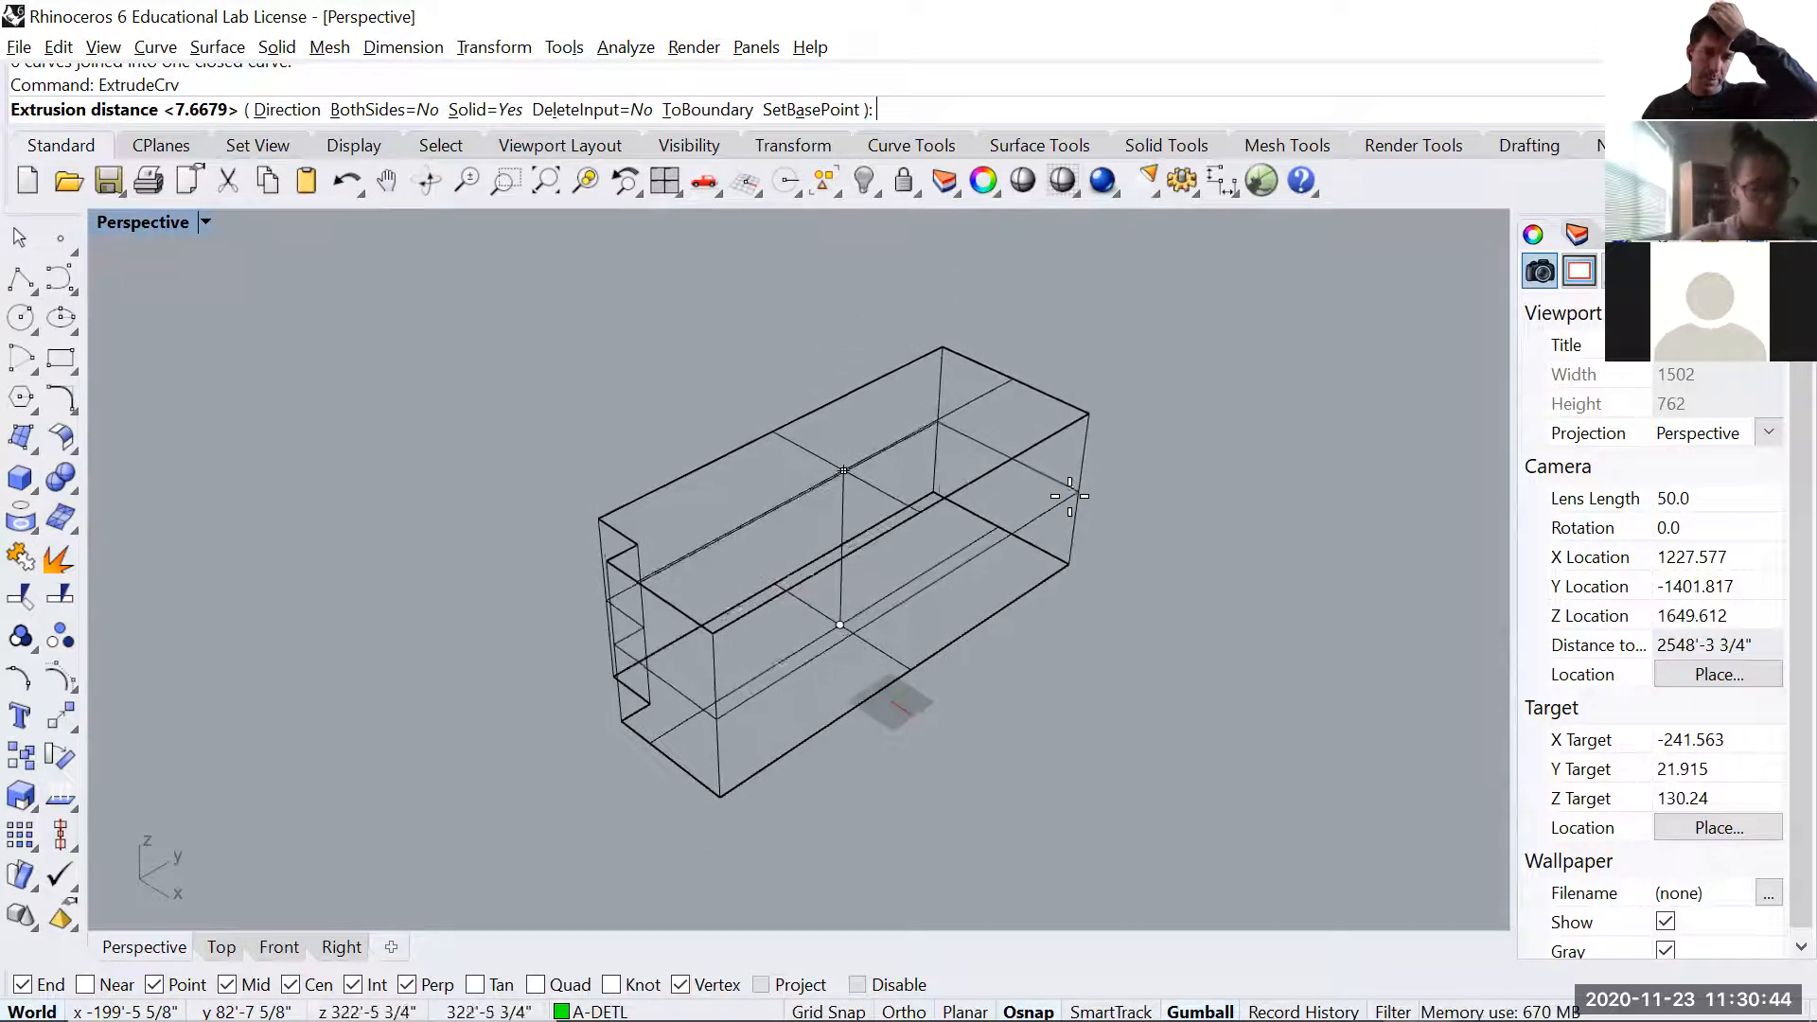
left_click(1070, 500)
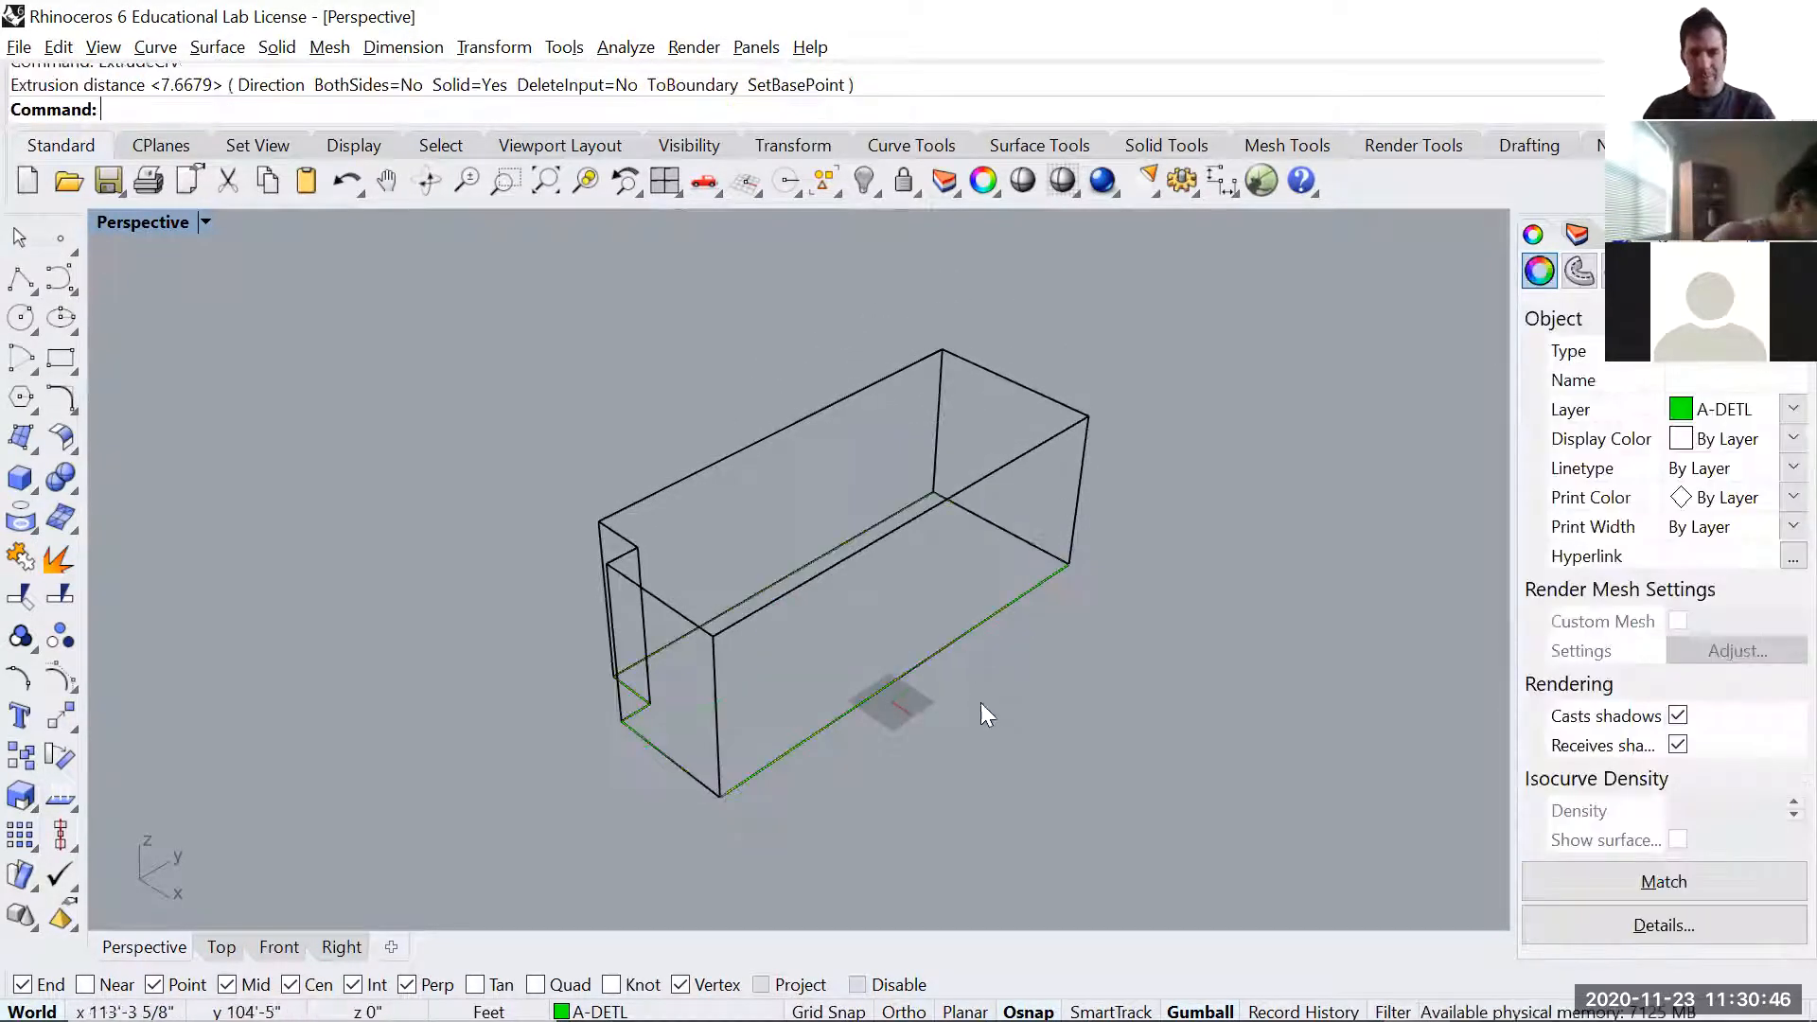
- Move the extruded solid to Layer 01 and clear the selection
left_click(835, 675)
right_click_drag(836, 675, 906, 653)
right_click_drag(952, 590, 1015, 490)
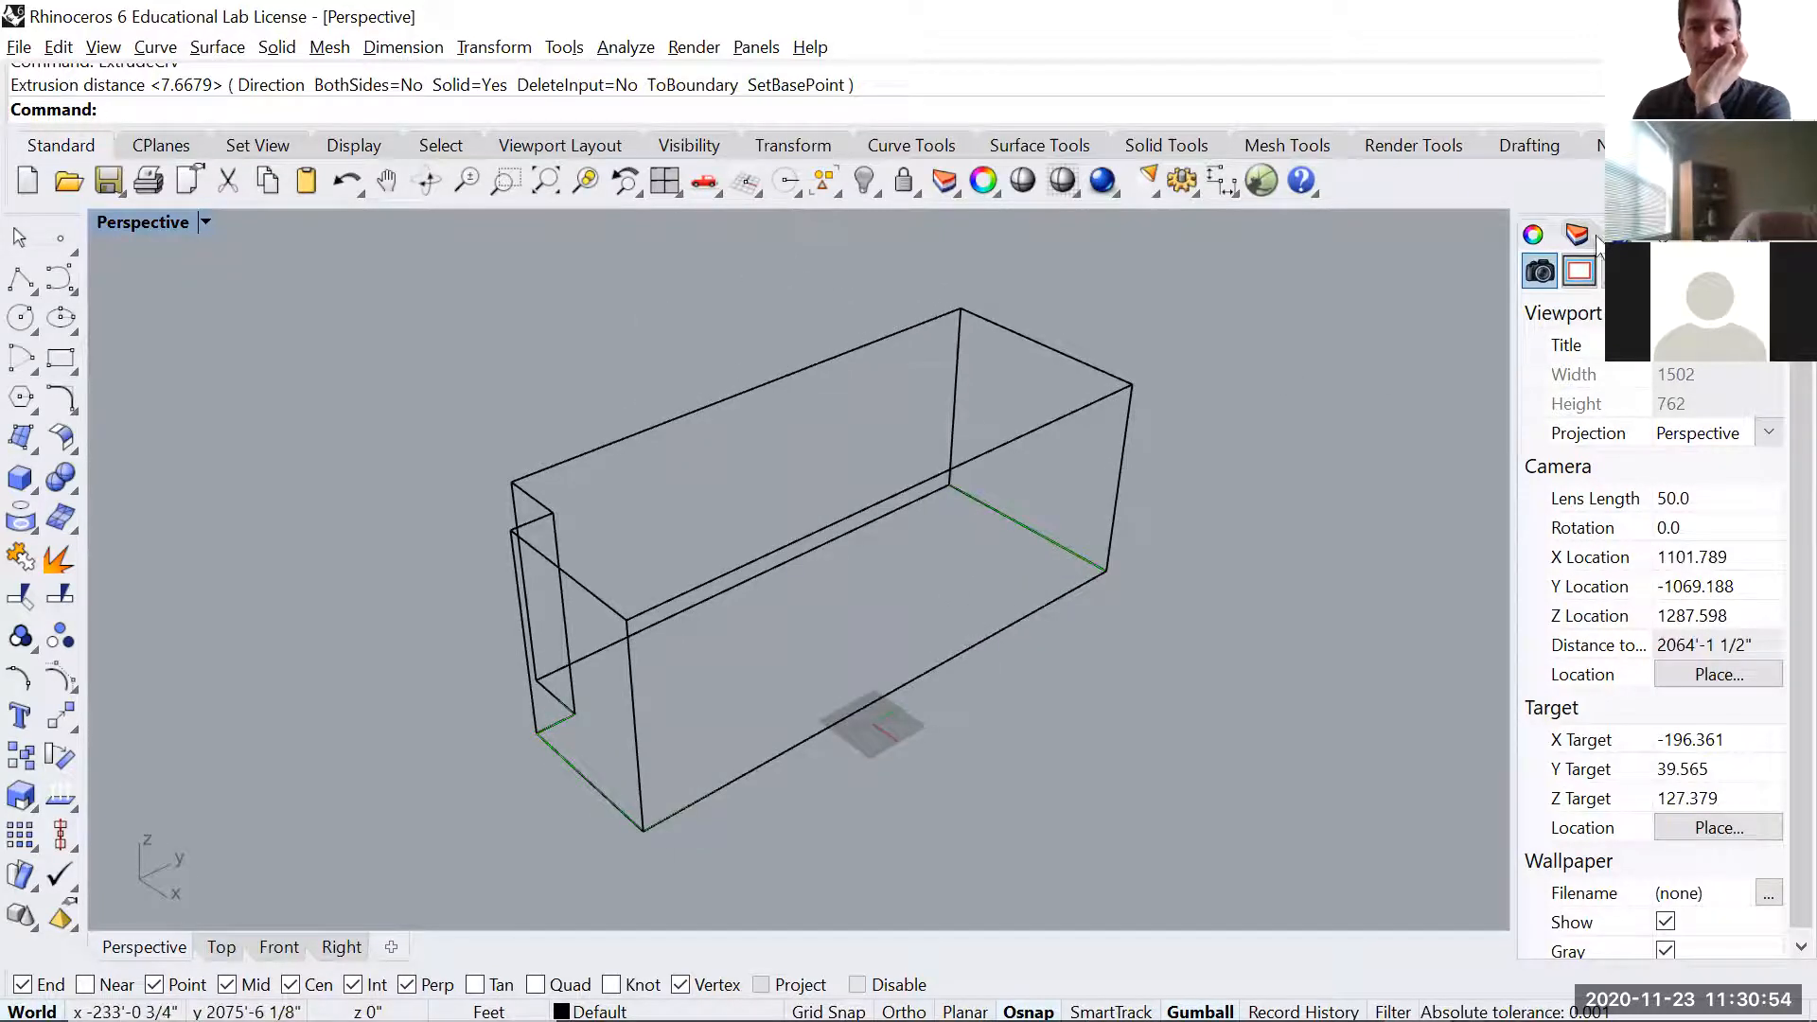
left_click(1577, 234)
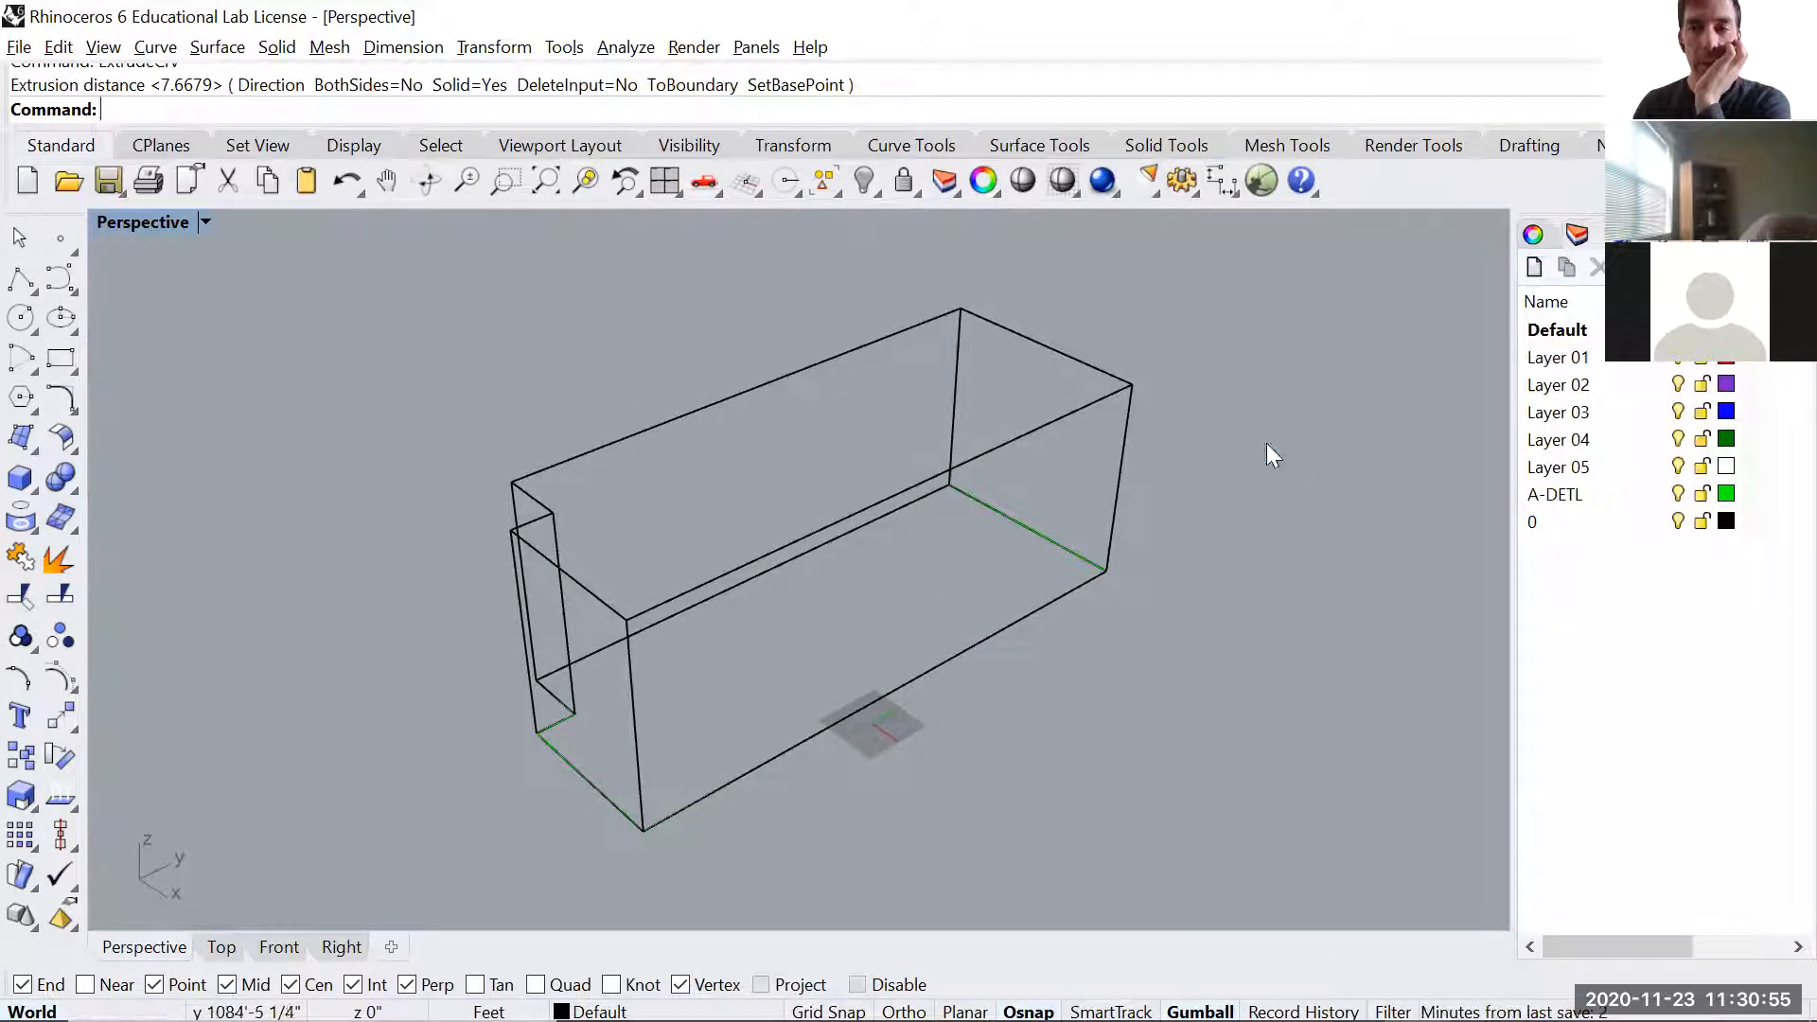
left_click(1135, 386)
right_click(1571, 362)
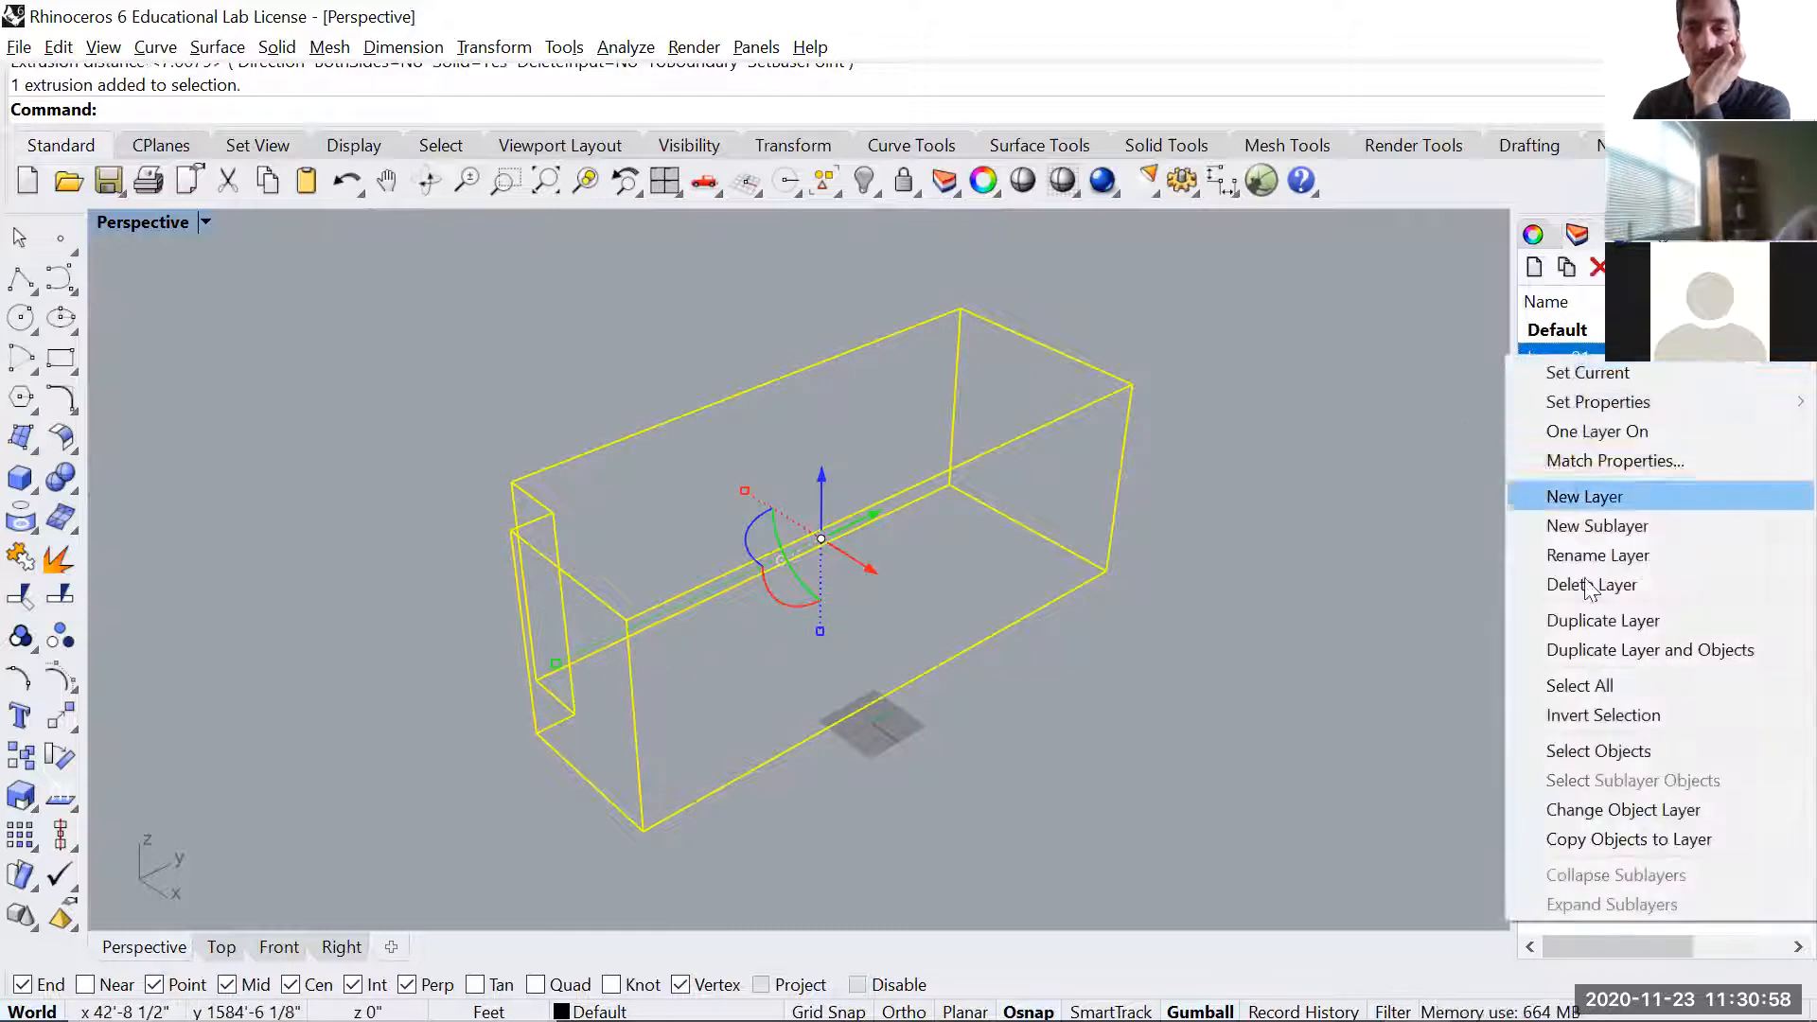
left_click(1593, 812)
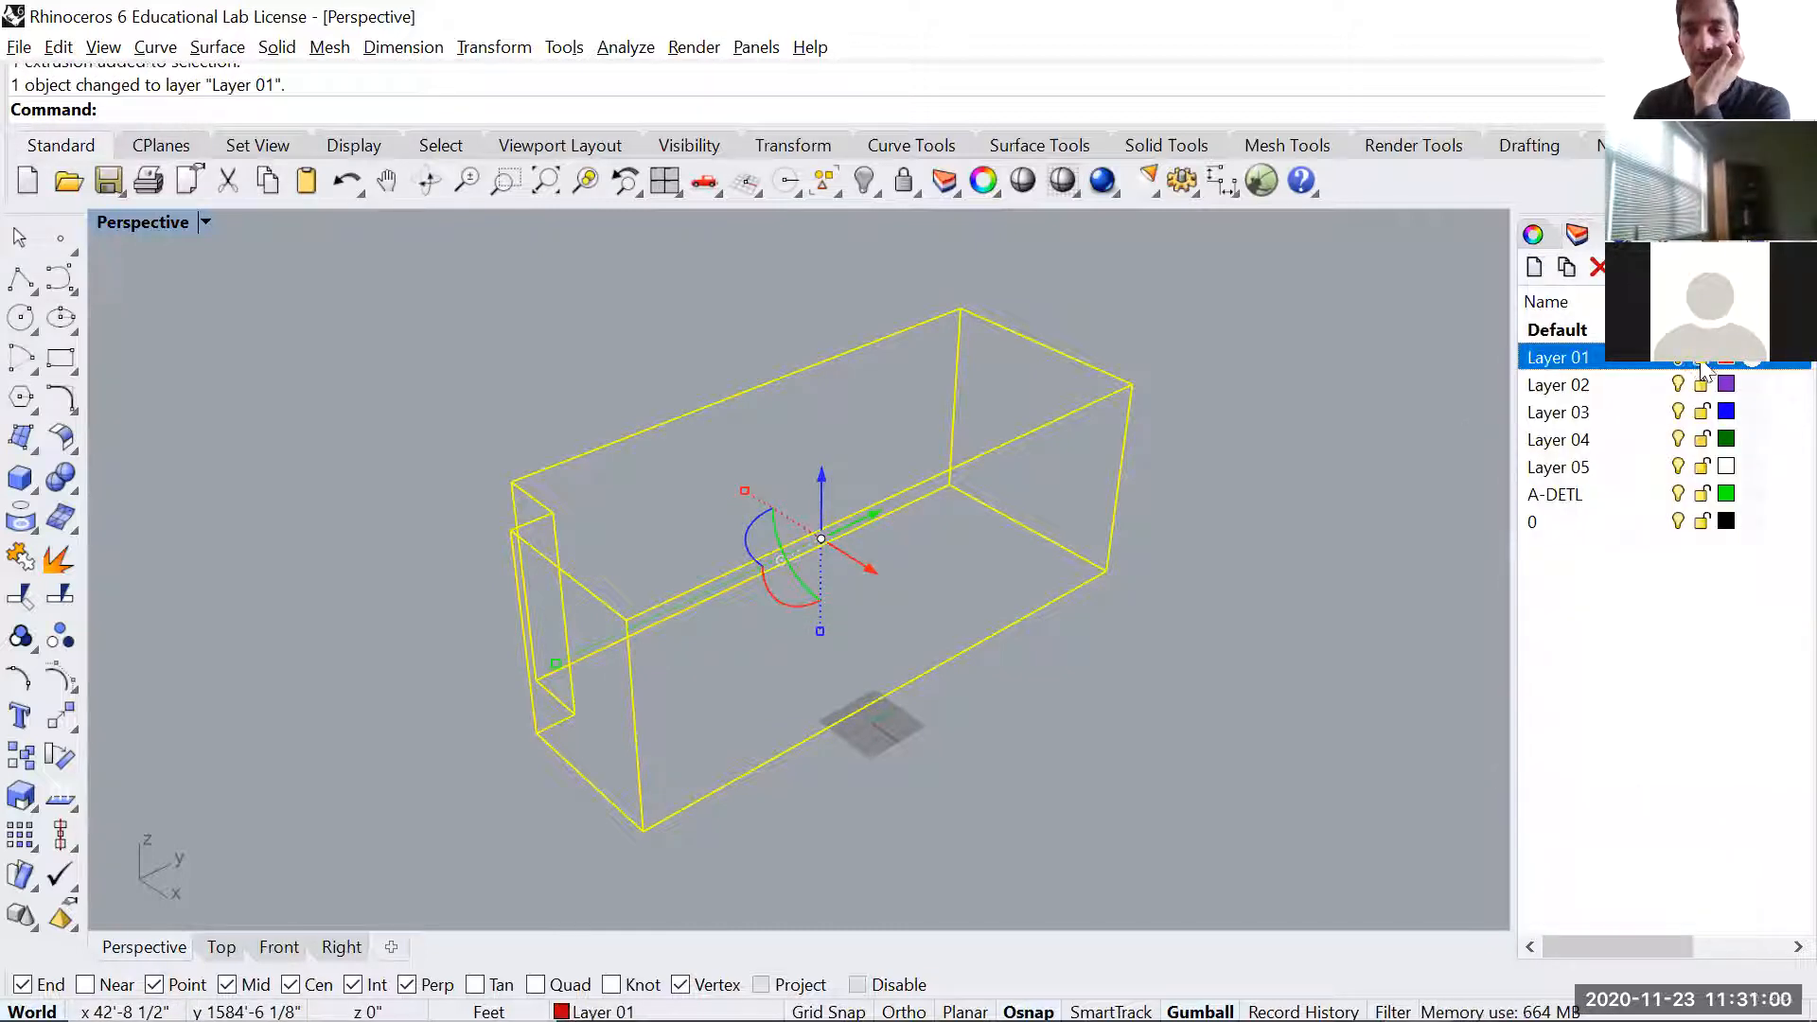
key("Escape")
- Toggle the visibility of Layer 01 off and on, and hide the A-DETL layer
left_click(1679, 360)
left_click(1678, 360)
left_click(1678, 360)
left_click(1678, 359)
right_click_drag(1353, 510, 1388, 544)
left_click(1679, 495)
right_click_drag(1067, 568, 1065, 533)
scroll(1065, 534, "down", 2)
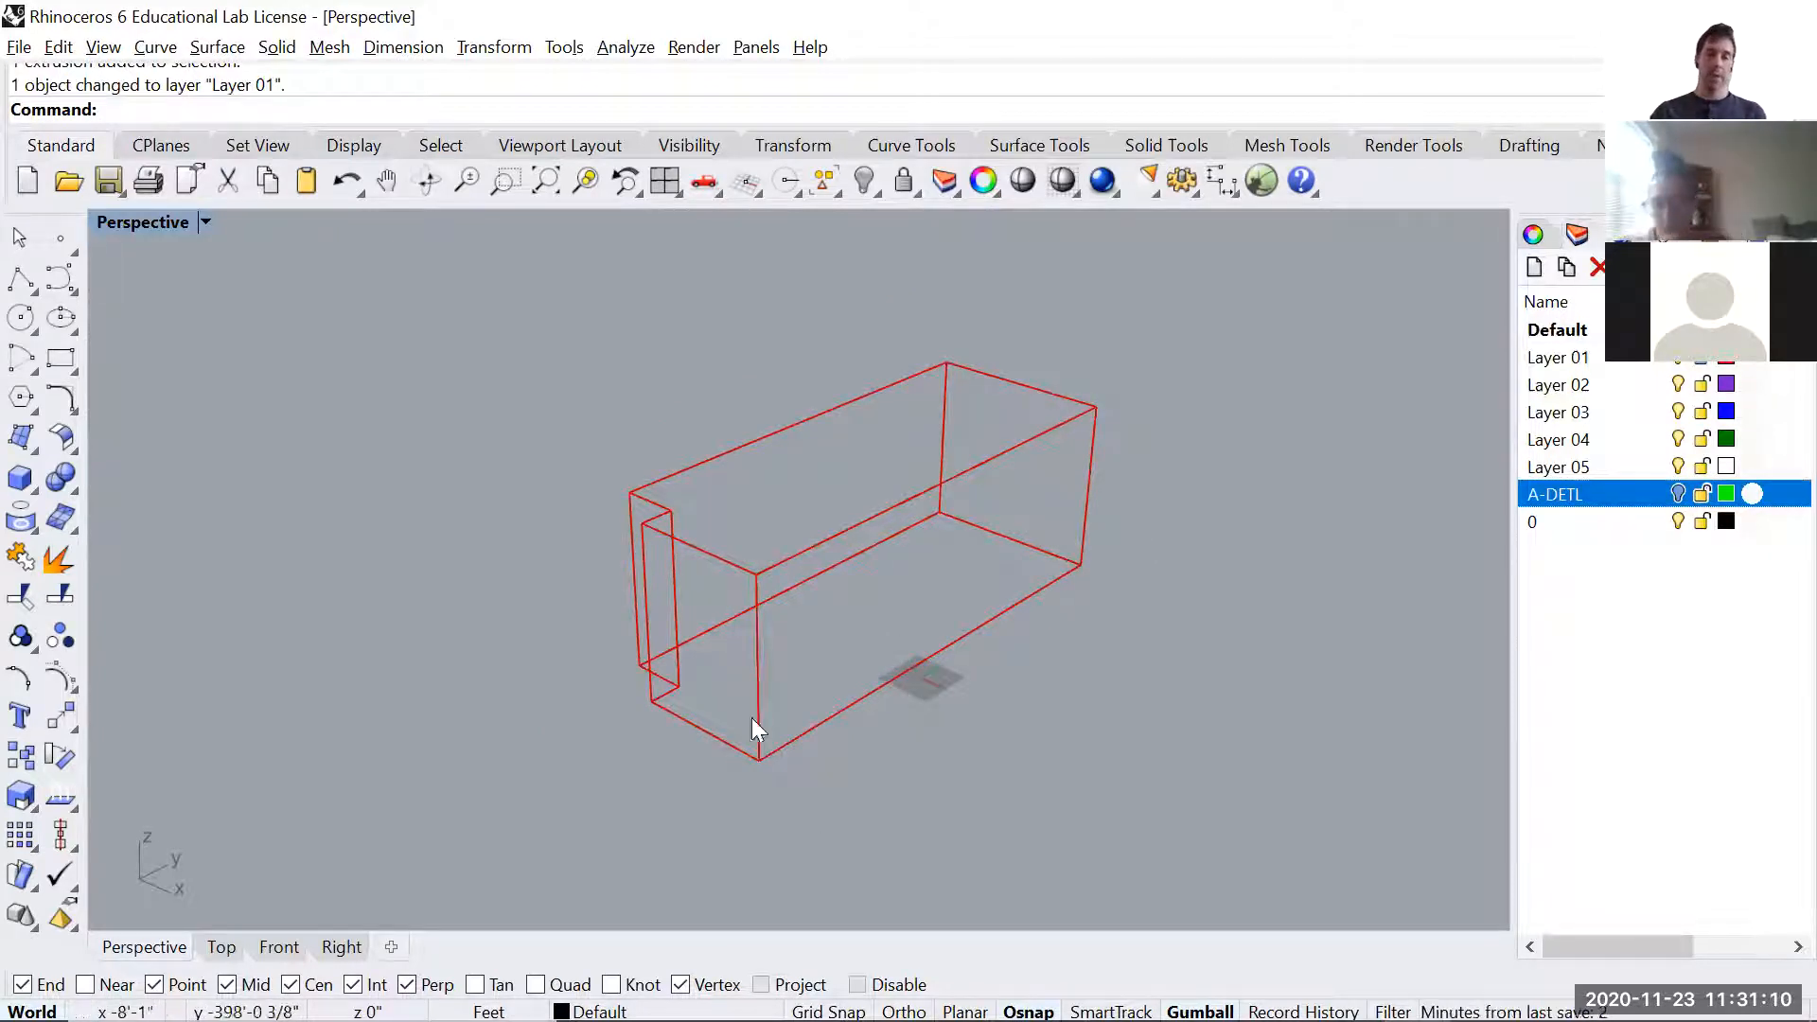
right_click_drag(783, 577, 803, 584)
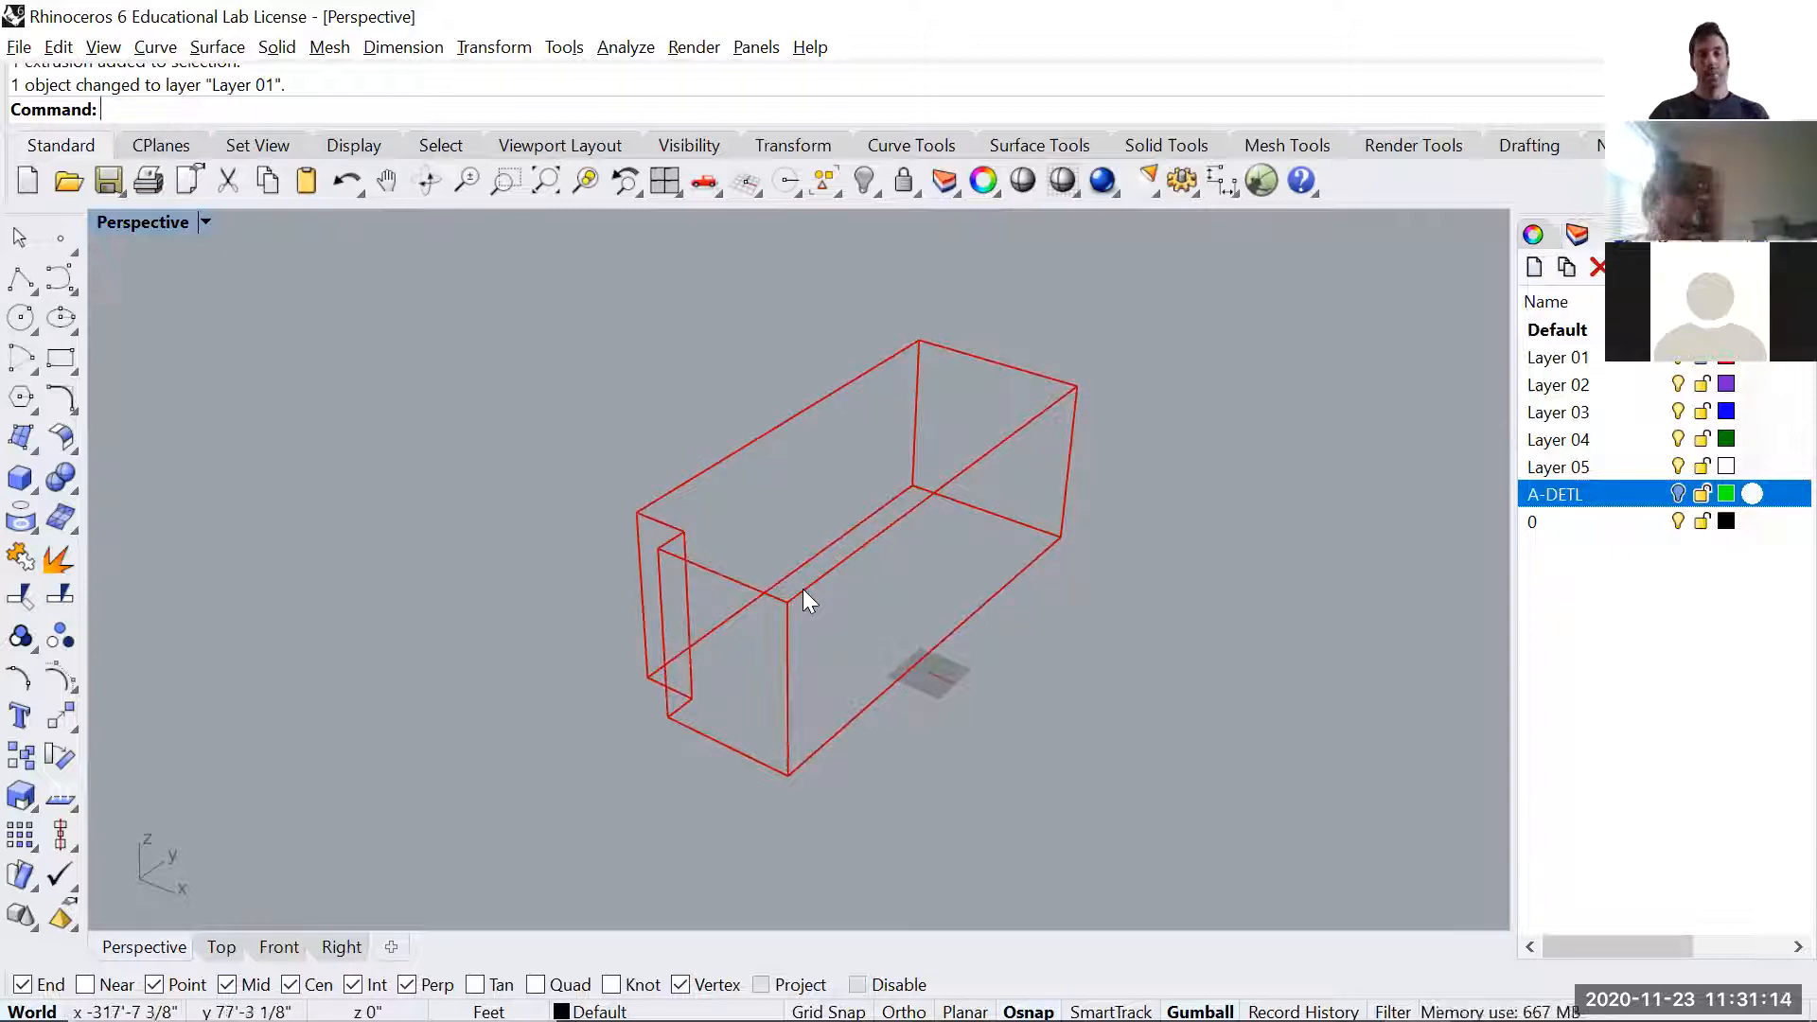
- Restore the four-viewport layout and frame the extruded solid in the Front, Right and Top views
double_click(153, 219)
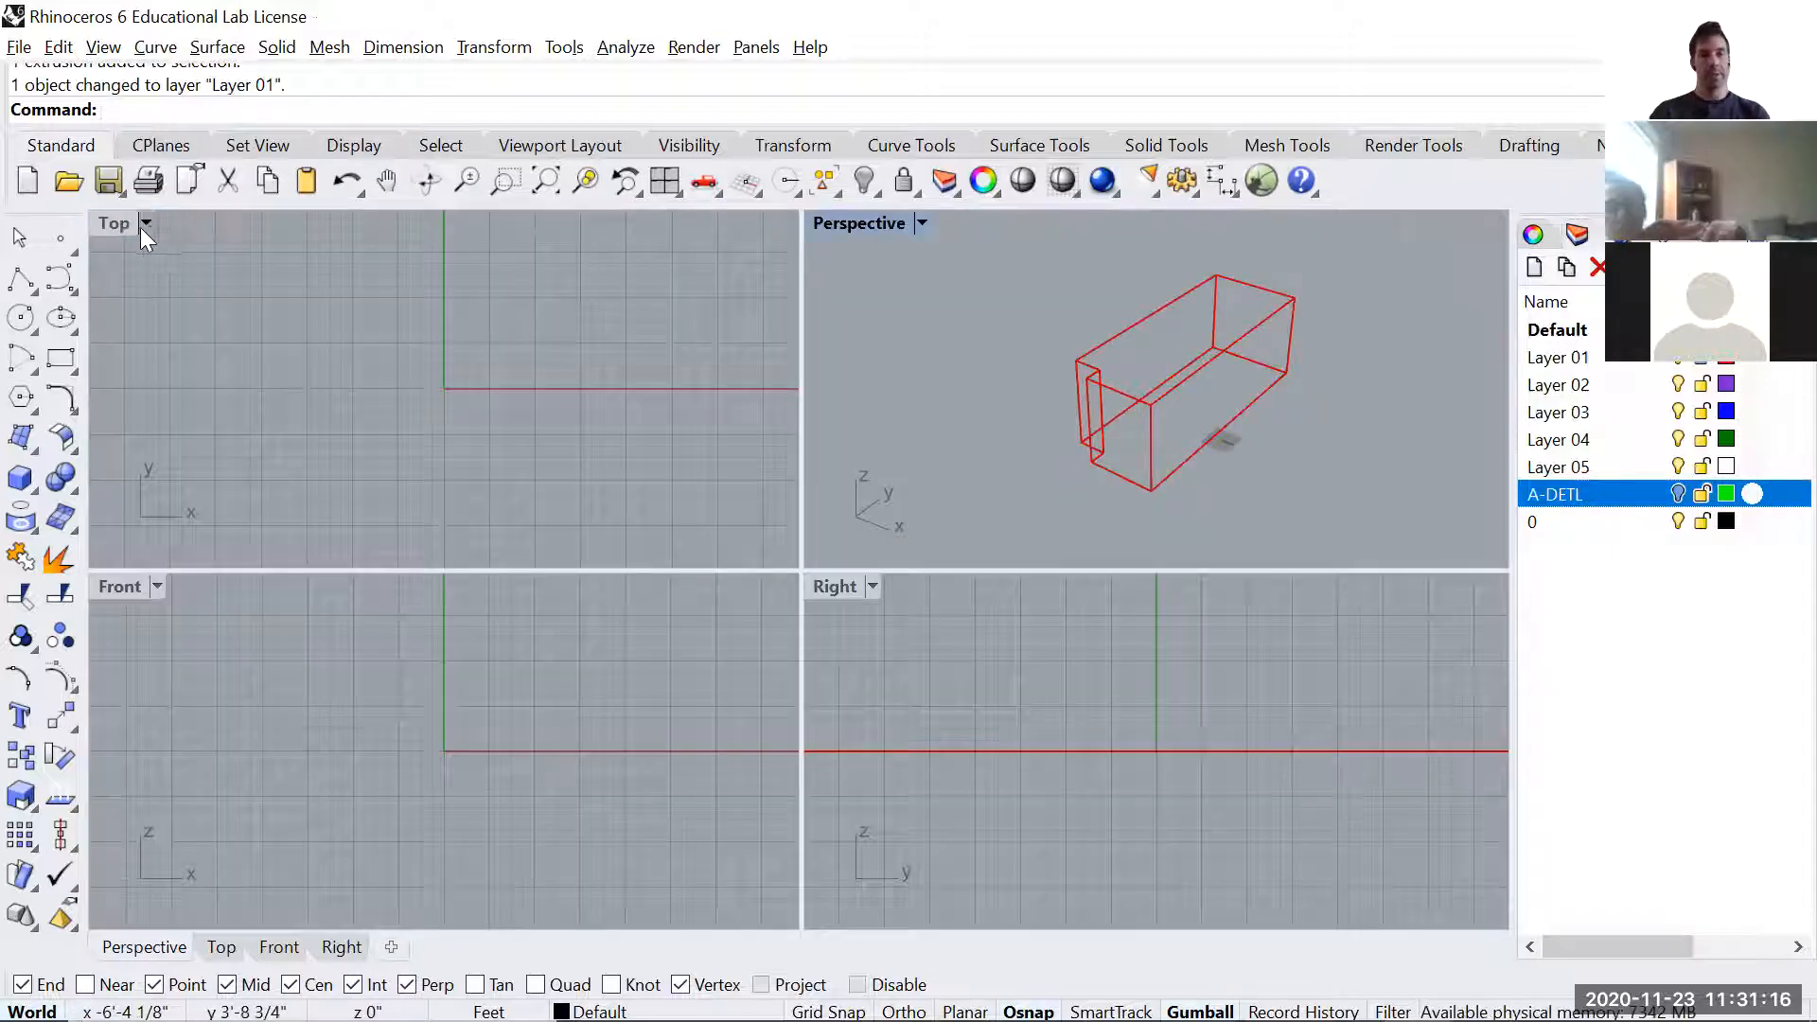
right_click_drag(381, 662, 443, 714)
scroll(568, 665, "down", 15)
scroll(579, 765, "down", 15)
right_click_drag(961, 758, 1035, 736)
scroll(1037, 731, "down", 20)
right_click_drag(652, 369, 553, 407)
scroll(591, 388, "down", 11)
scroll(591, 388, "down", 10)
scroll(572, 407, "down", 20)
scroll(553, 407, "up", 6)
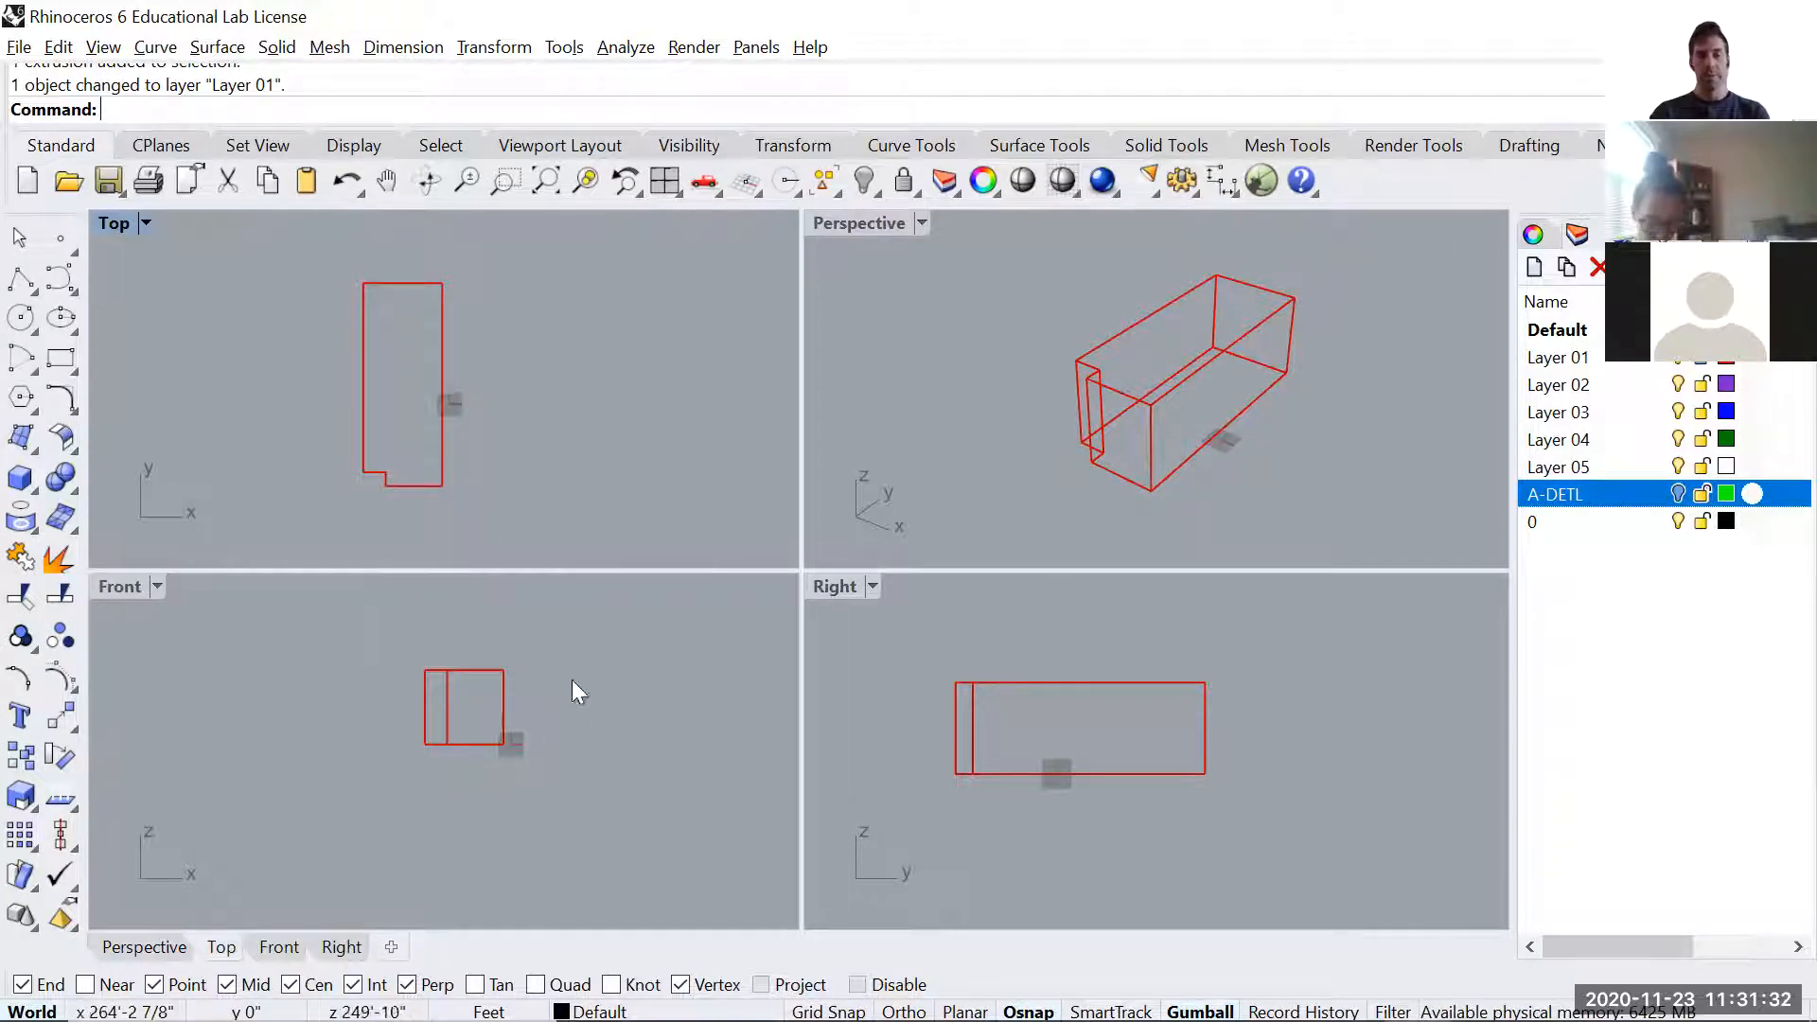
scroll(419, 725, "up", 5)
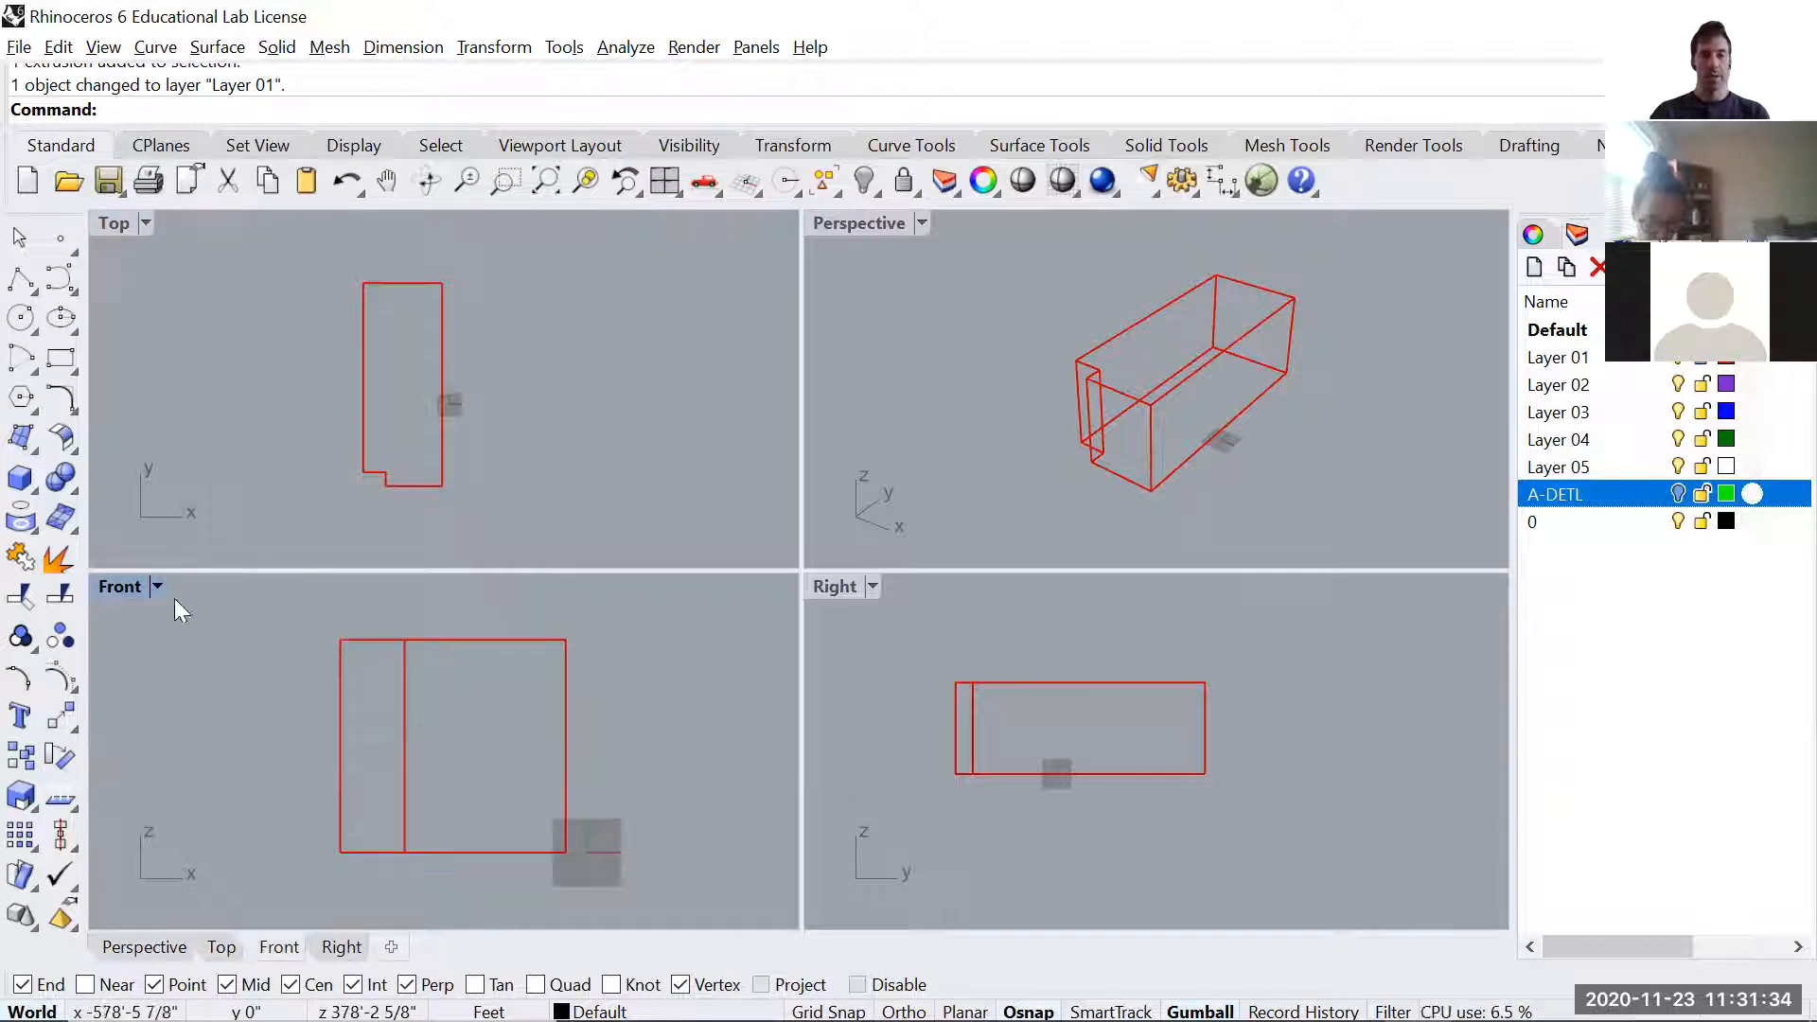
- Maximize the Front view and, with object snaps disabled, draw a gently wavy degree-3 curve across the solid's upper part, extending past both sides
double_click(112, 588)
type("Curve")
key("Return")
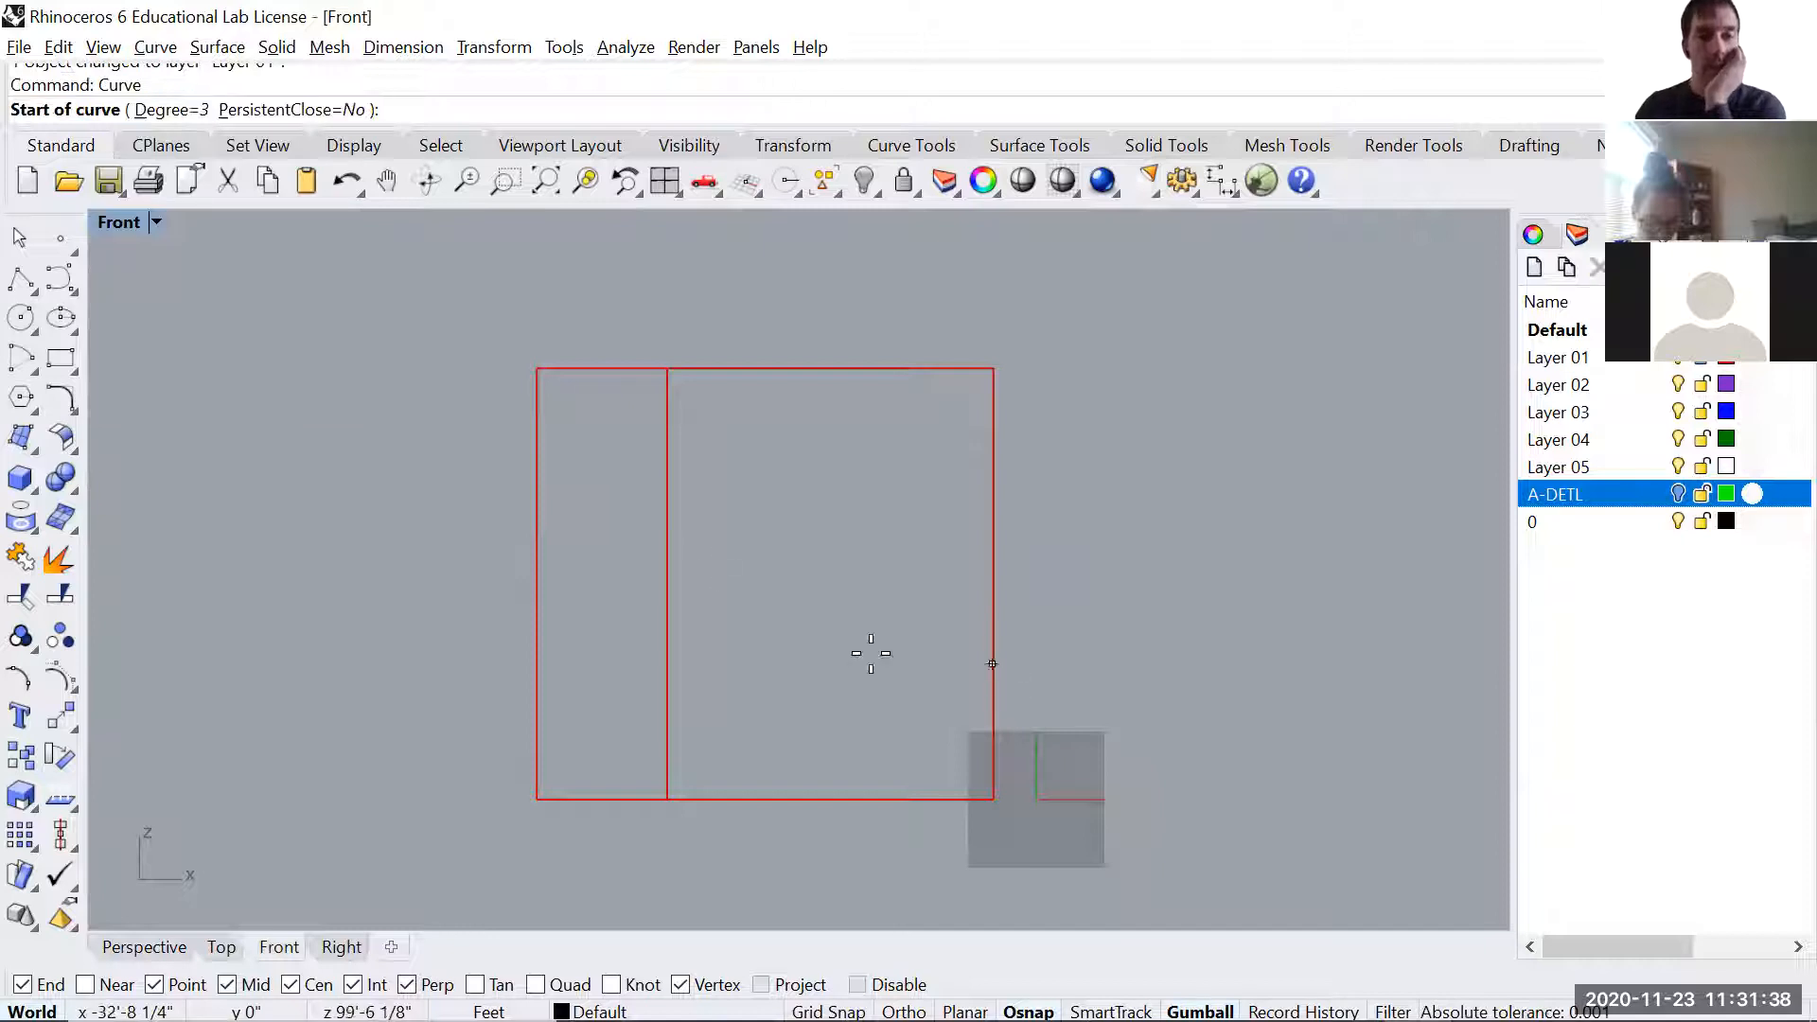
scroll(463, 399, "up", 2)
right_click_drag(530, 419, 385, 356)
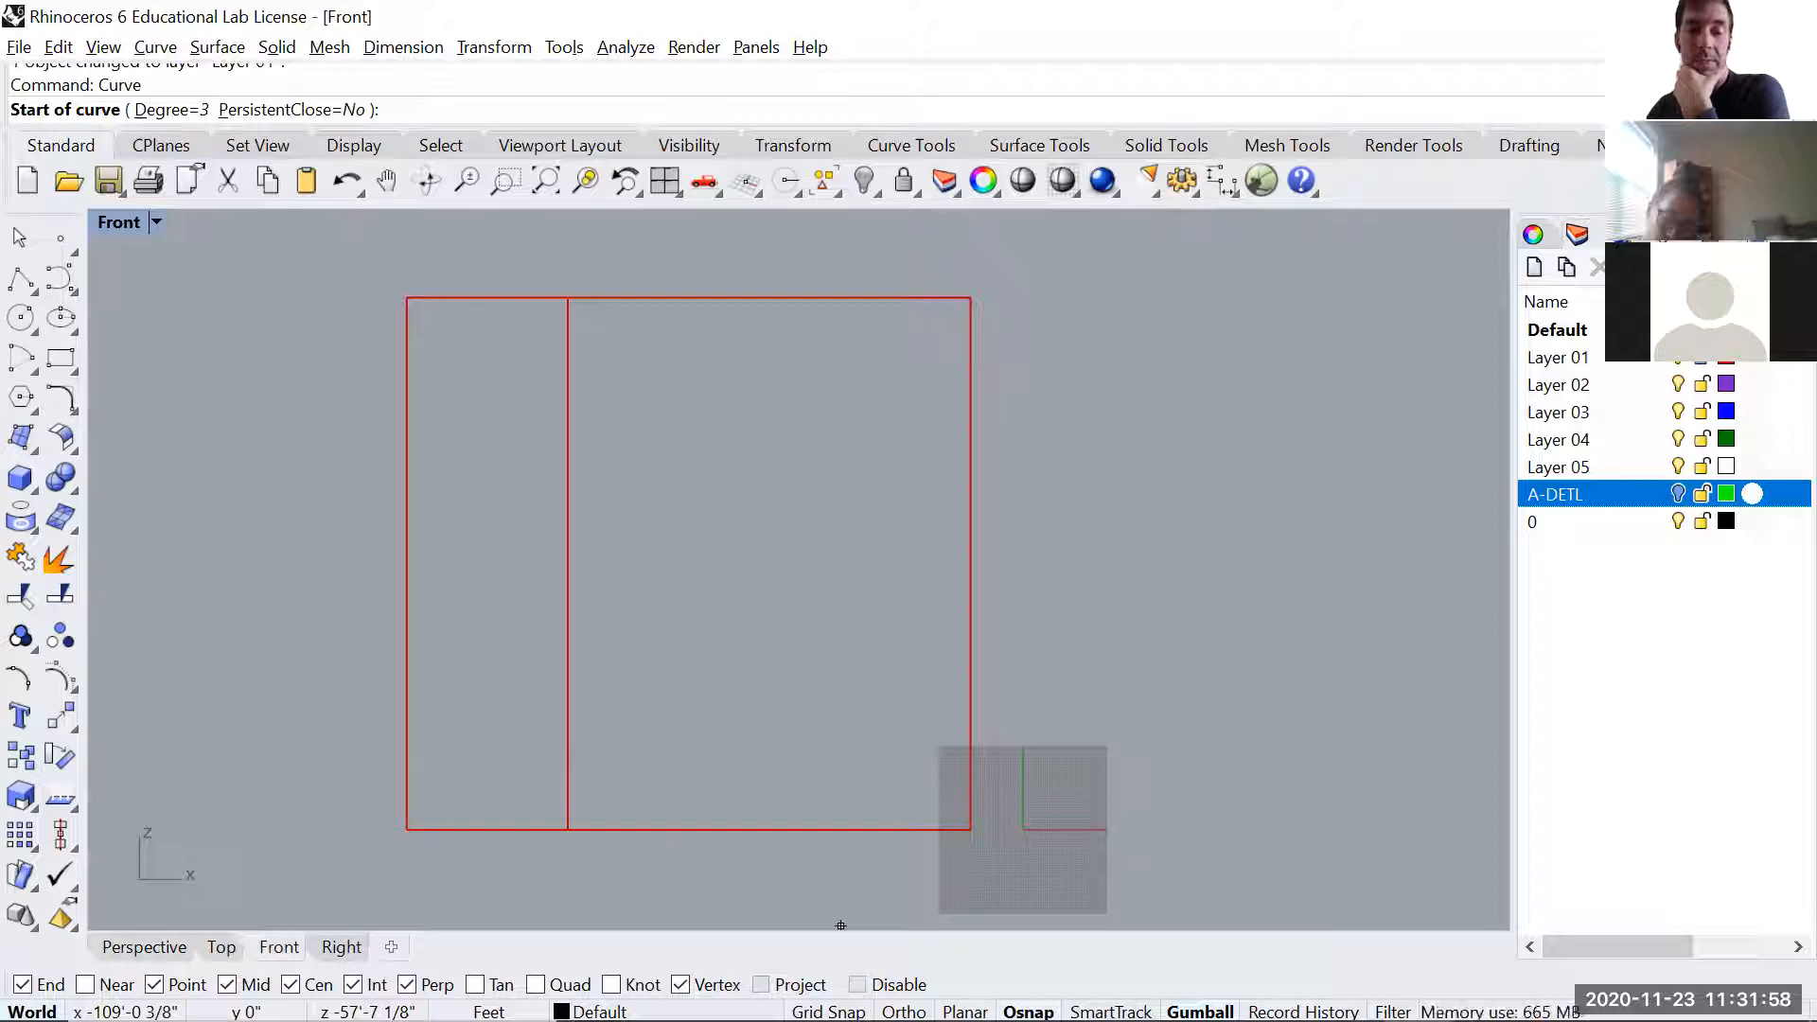
left_click(858, 985)
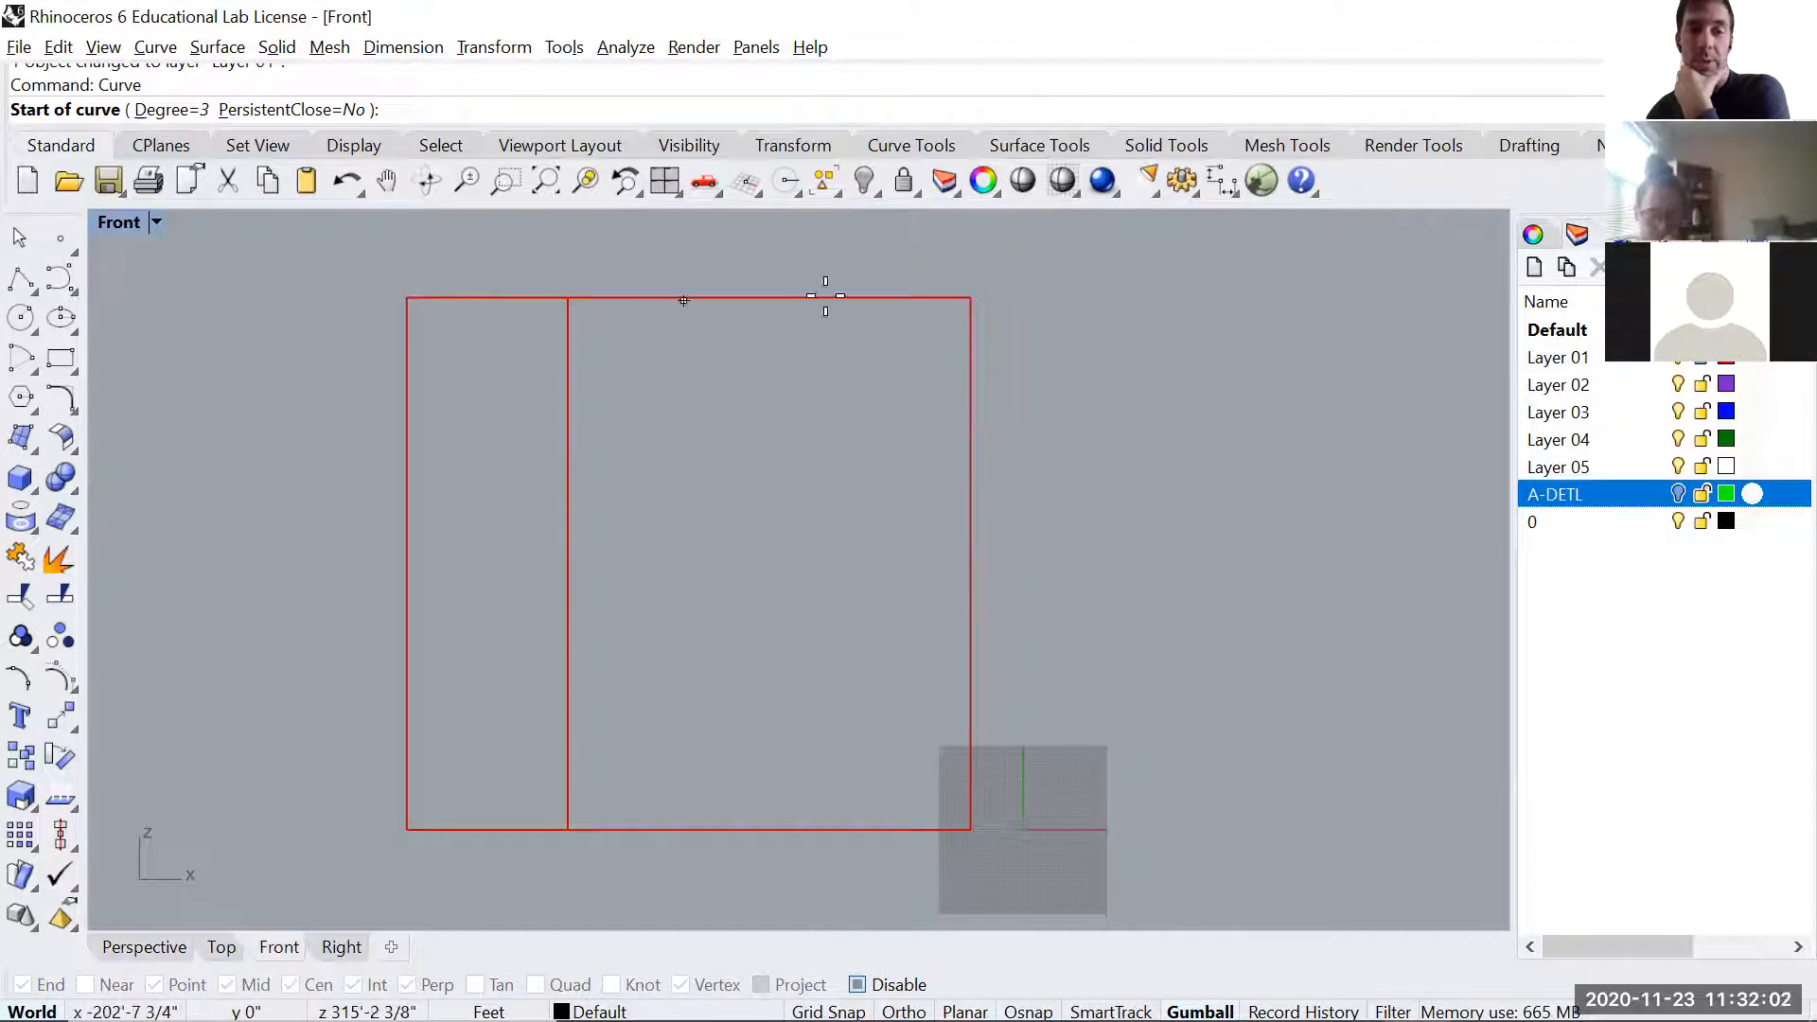
left_click(340, 321)
left_click(449, 356)
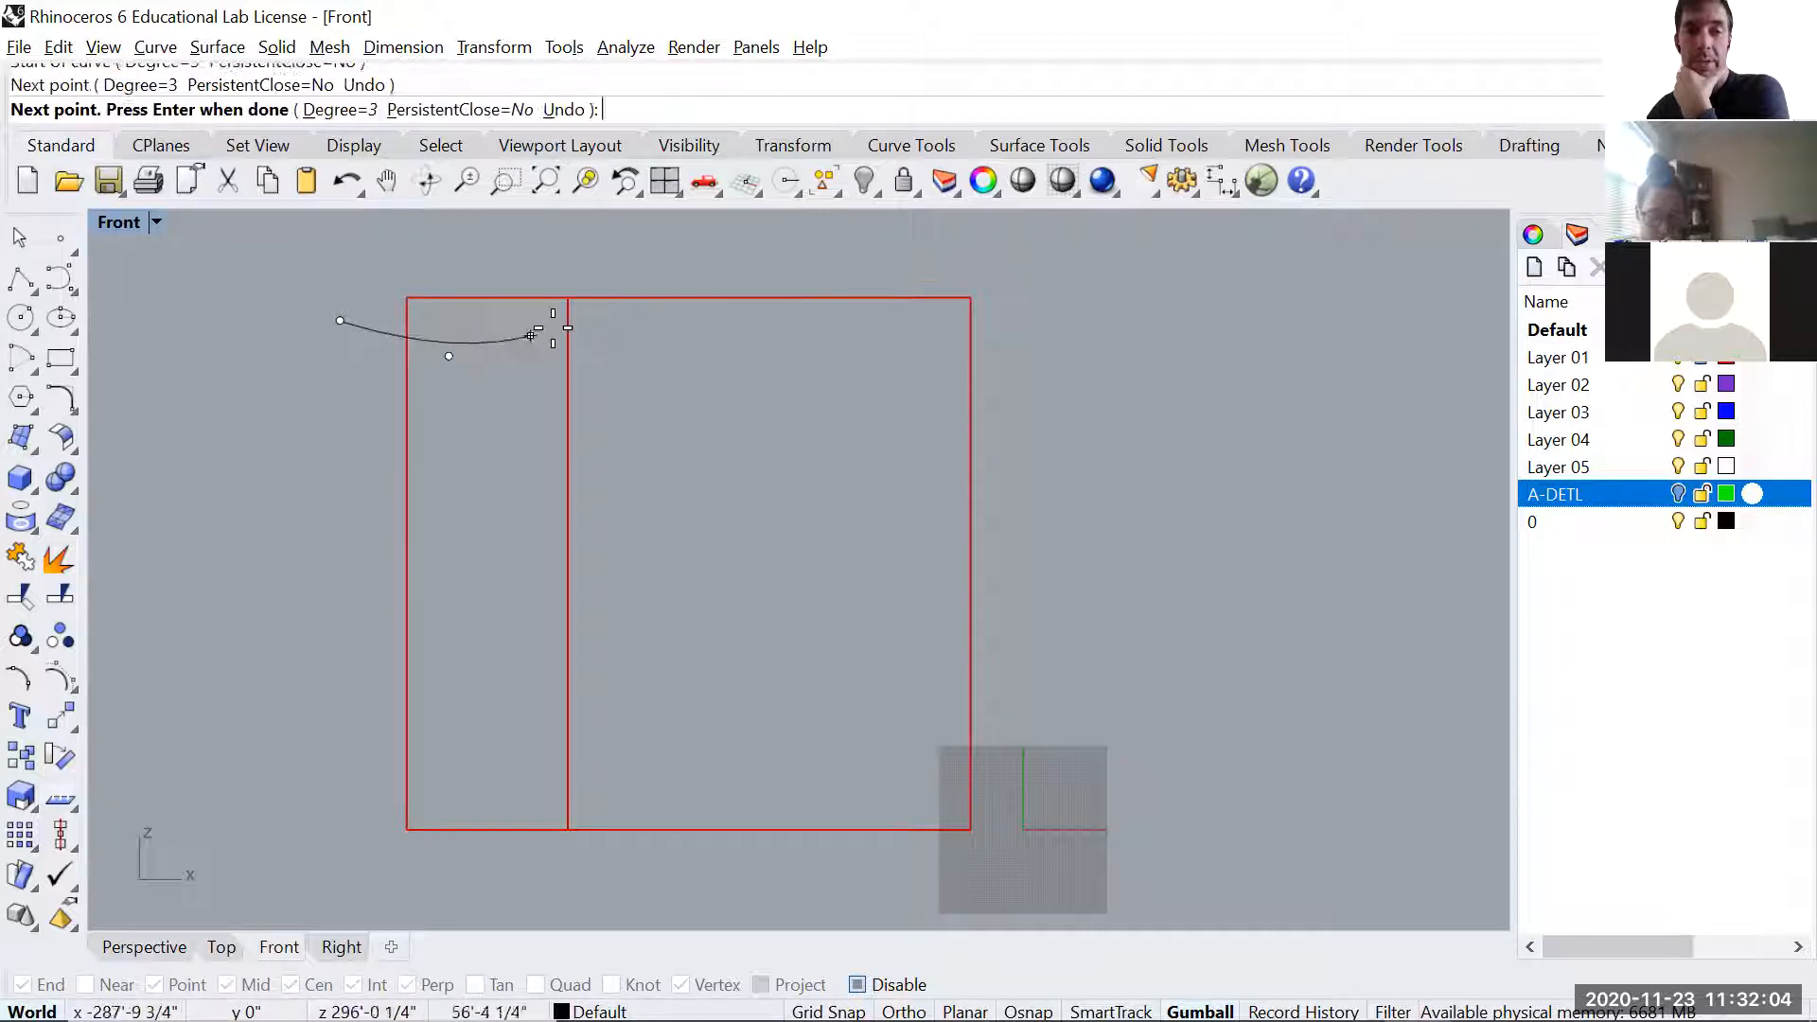
left_click(553, 327)
left_click(619, 353)
left_click(725, 323)
left_click(793, 399)
left_click(857, 428)
left_click(1081, 312)
key("Return")
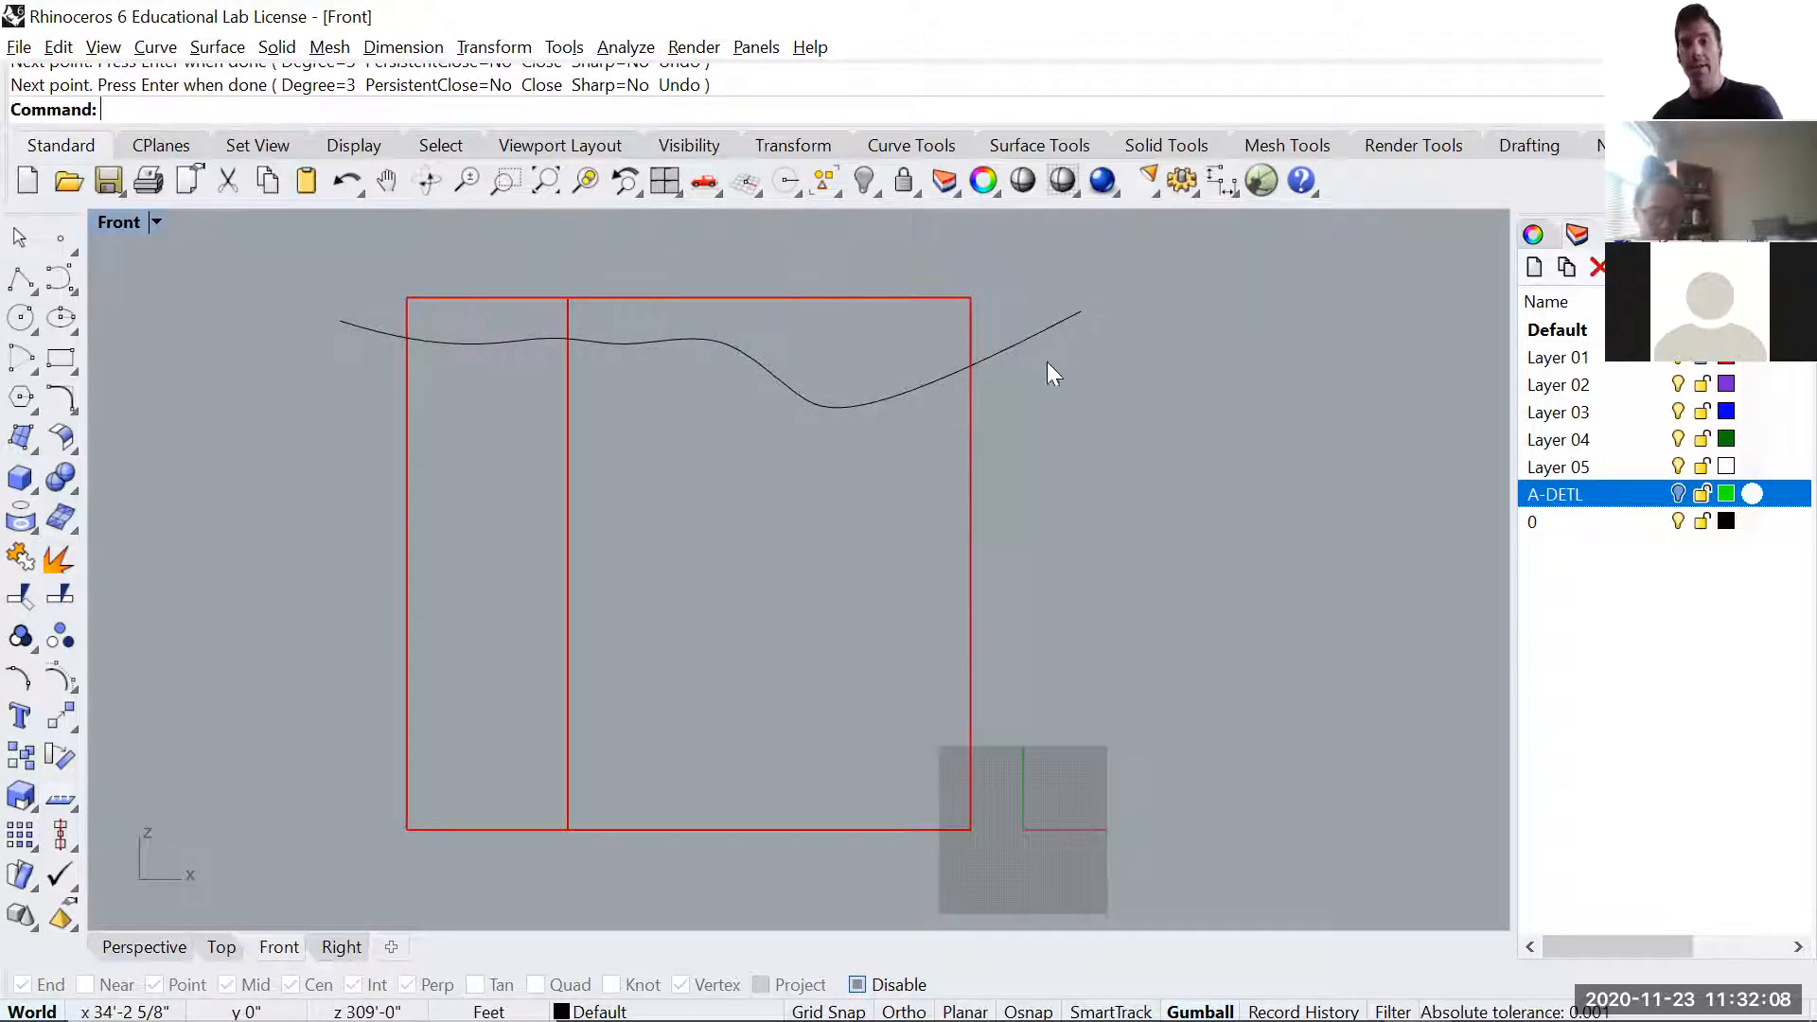
- Examine the wavy curve against the solid in the maximized Perspective view and restore the four-viewport layout
double_click(115, 221)
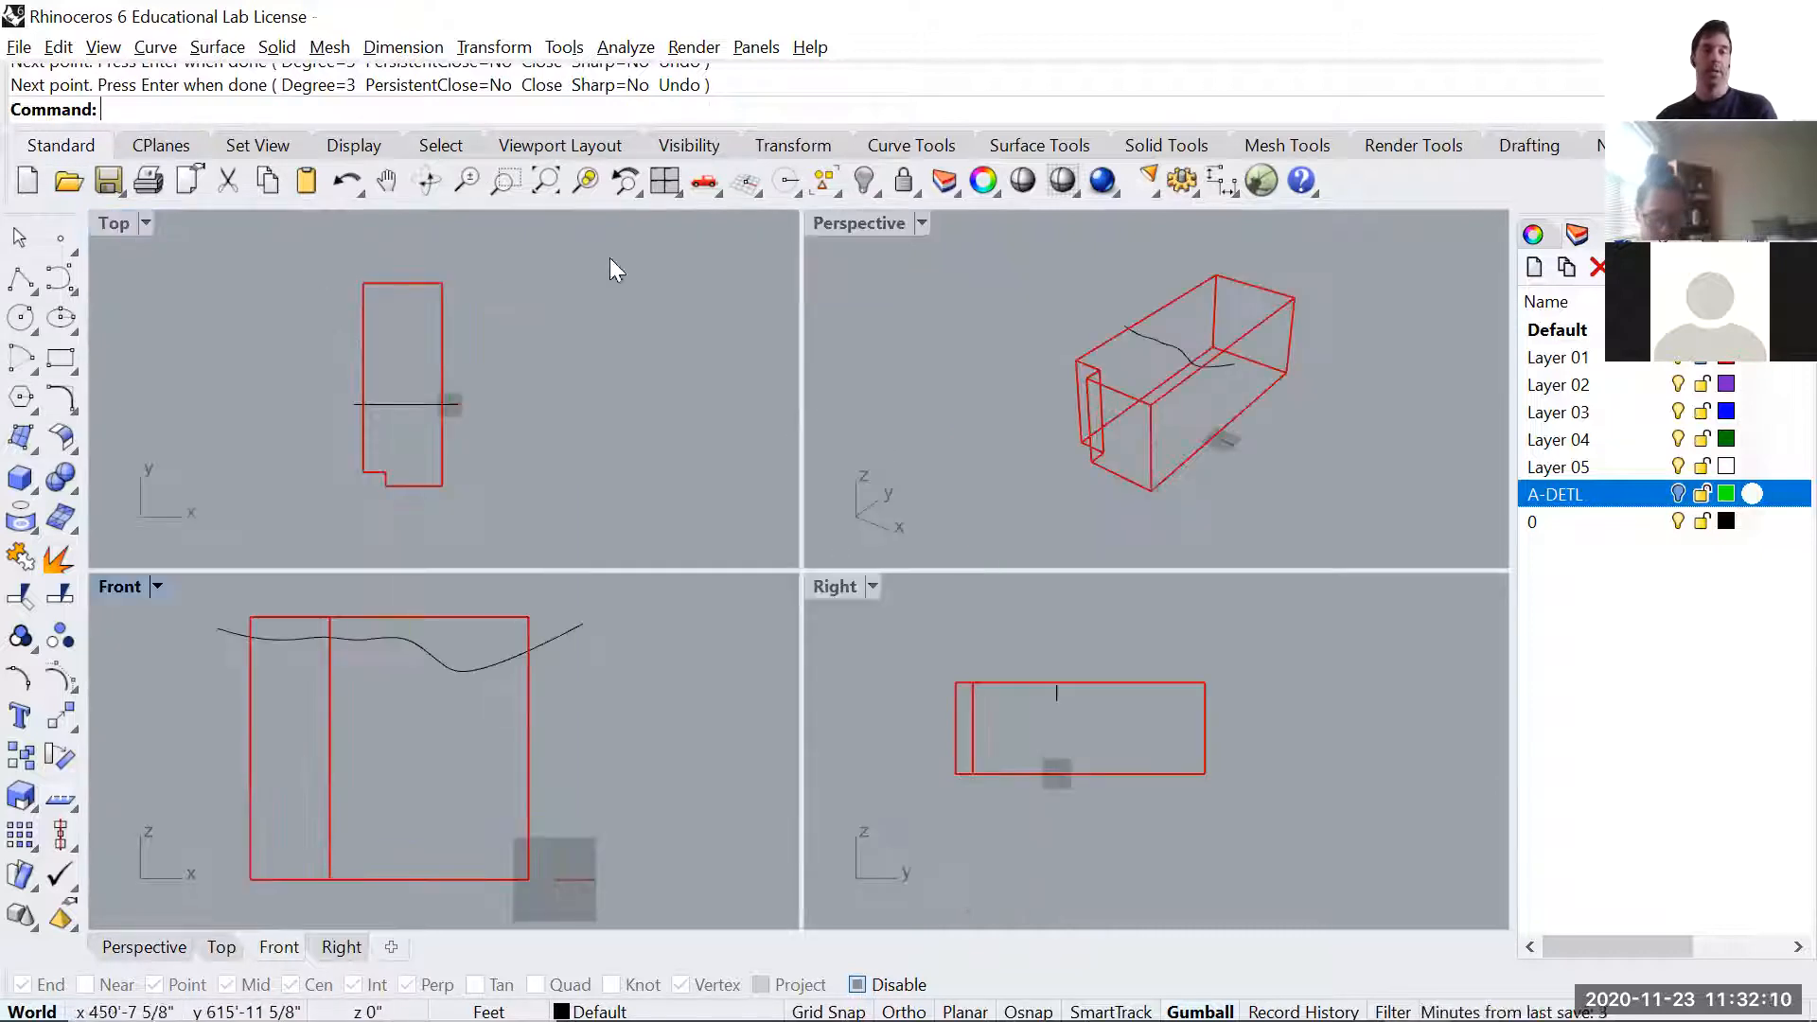
double_click(839, 225)
scroll(879, 343, "down", 6)
left_click(864, 448)
mouse_move(1009, 596)
right_mouse_down()
mouse_move(854, 519)
mouse_move(749, 409)
mouse_move(965, 637)
mouse_move(933, 559)
mouse_move(1026, 657)
mouse_move(1041, 582)
mouse_move(1015, 630)
right_mouse_up()
key("Escape")
key("Escape")
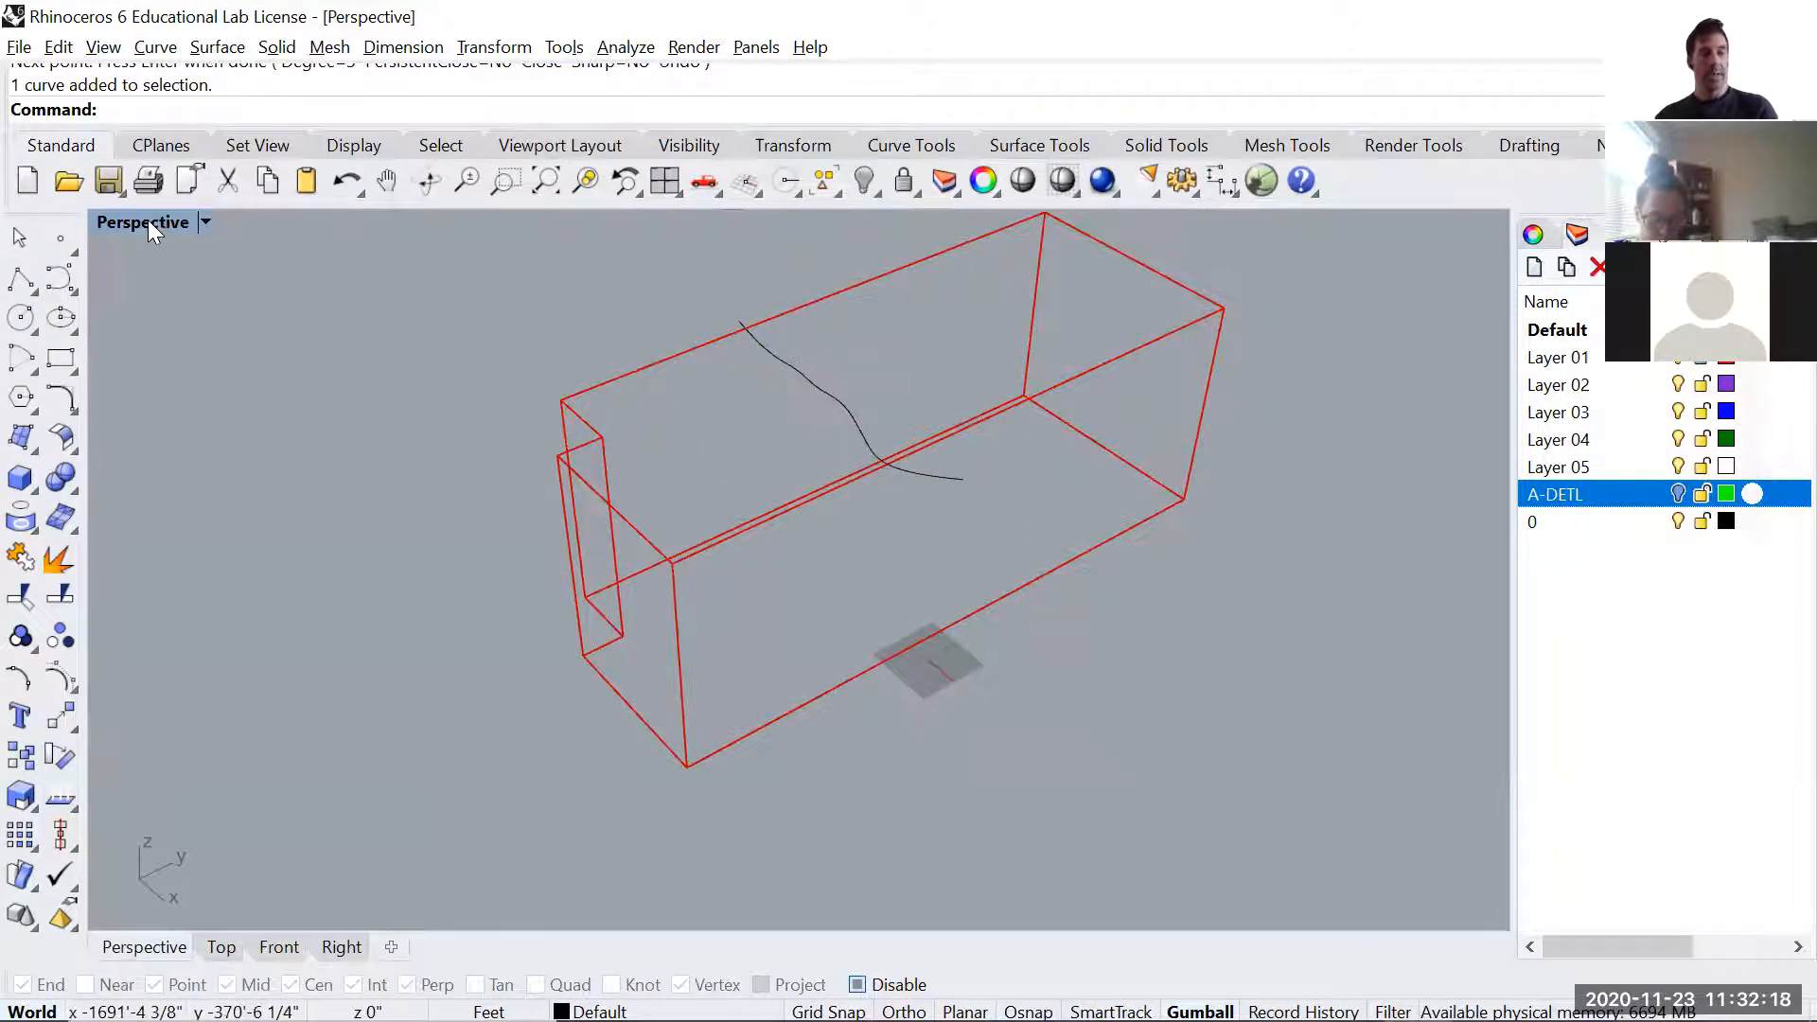
double_click(148, 219)
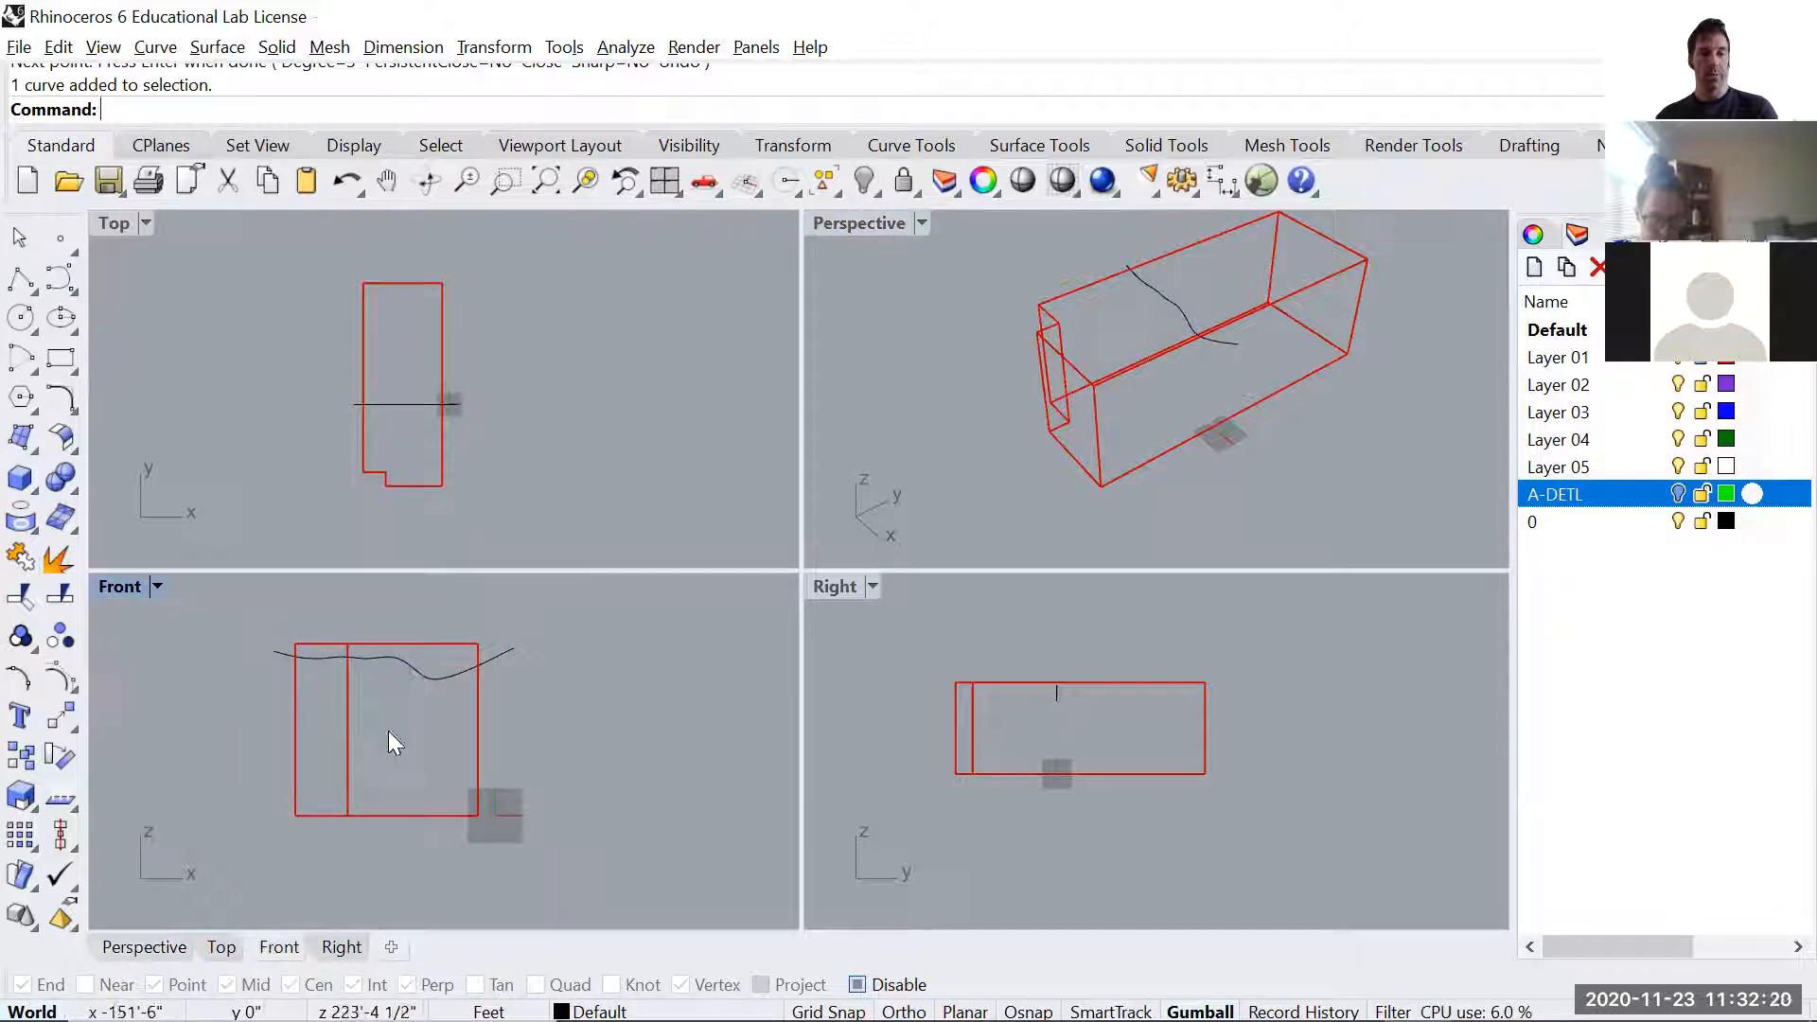
- Draw a circle beside the solid in the Front view, check it in Perspective, and delete it
type("C")
right_click(1159, 453)
right_click(533, 727)
right_click_drag(582, 752, 541, 756)
left_click(40, 325)
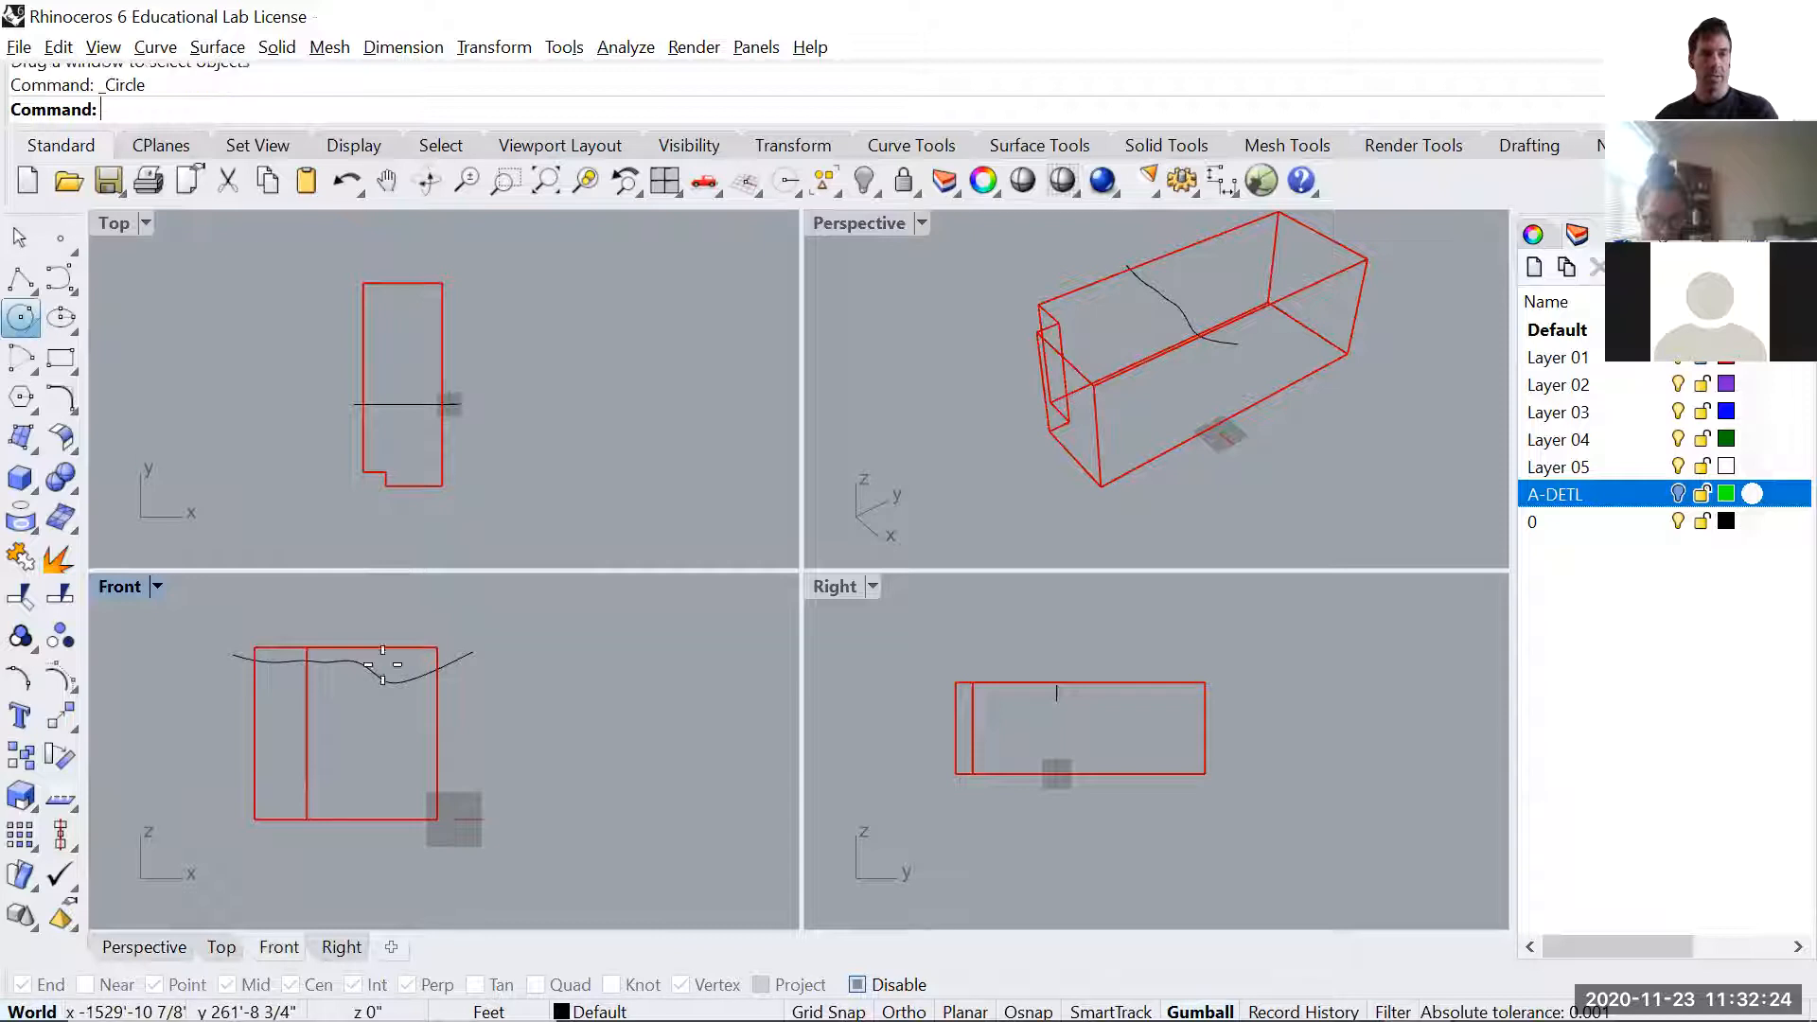
left_click(611, 706)
left_click(649, 790)
mouse_move(1210, 433)
right_mouse_down()
mouse_move(1144, 410)
mouse_move(1116, 410)
mouse_move(1189, 430)
mouse_move(1088, 422)
mouse_move(1118, 443)
mouse_move(1196, 428)
right_mouse_up()
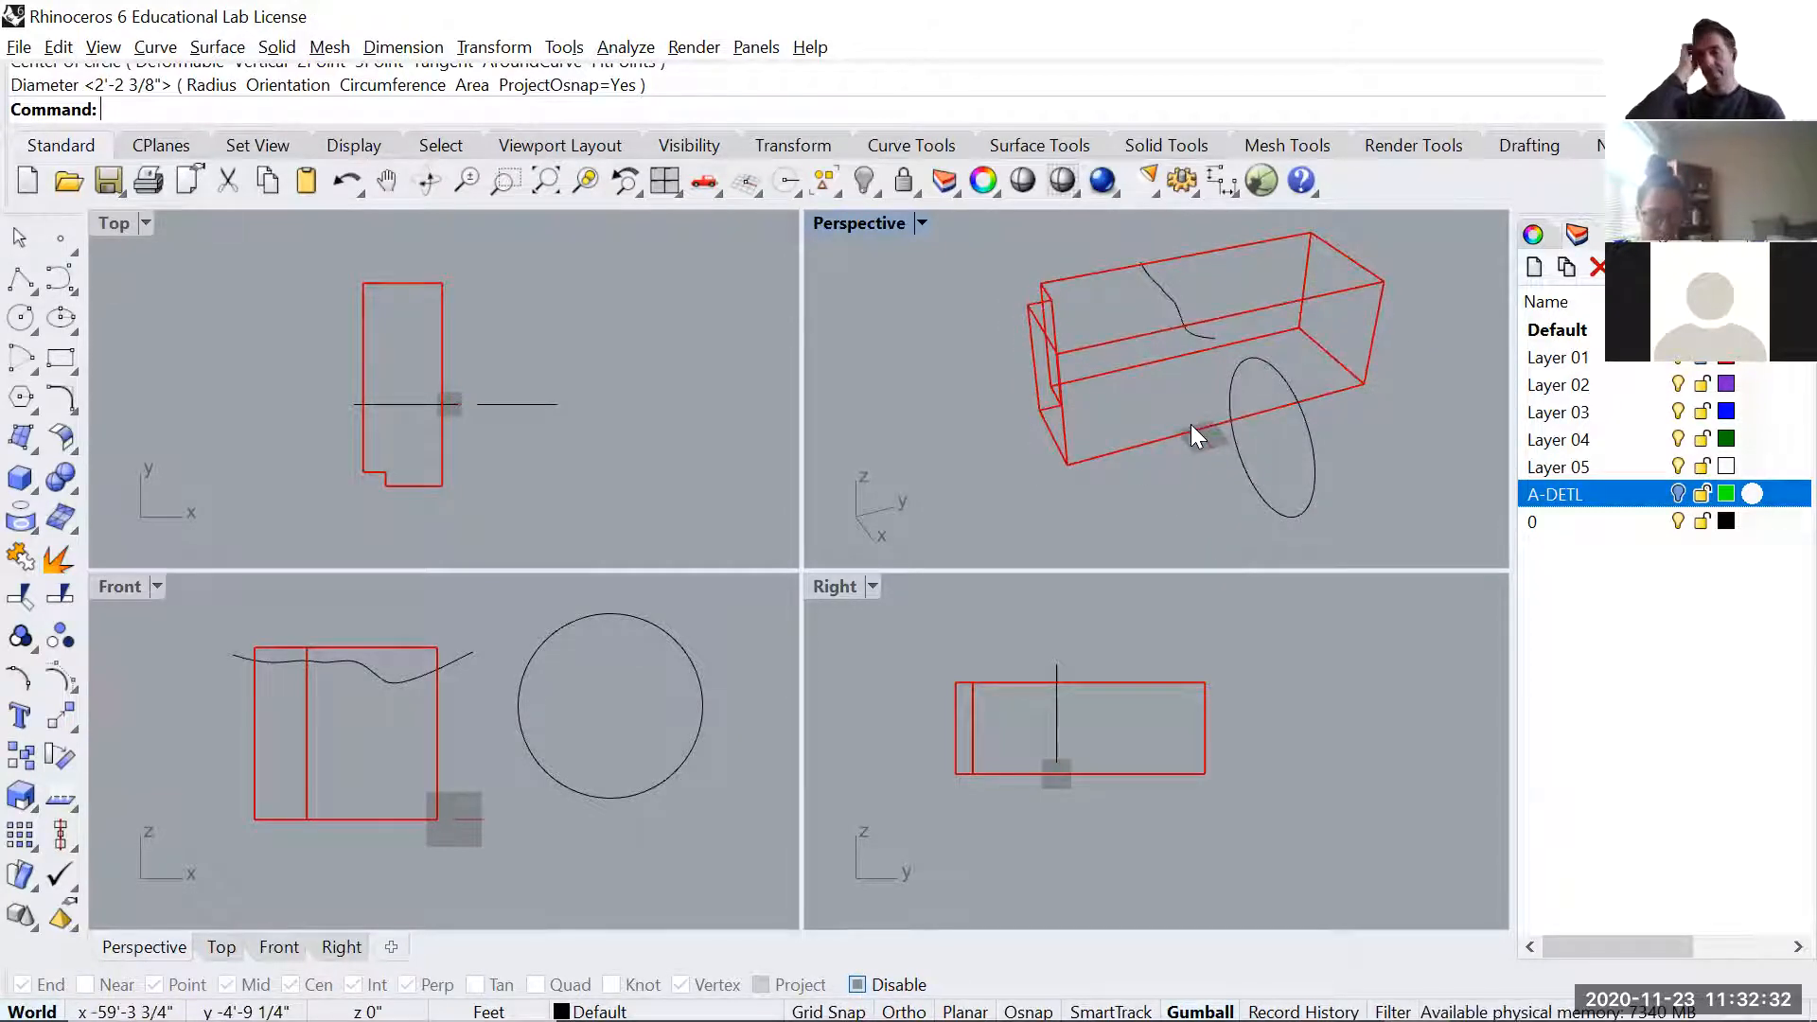
left_click(1312, 490)
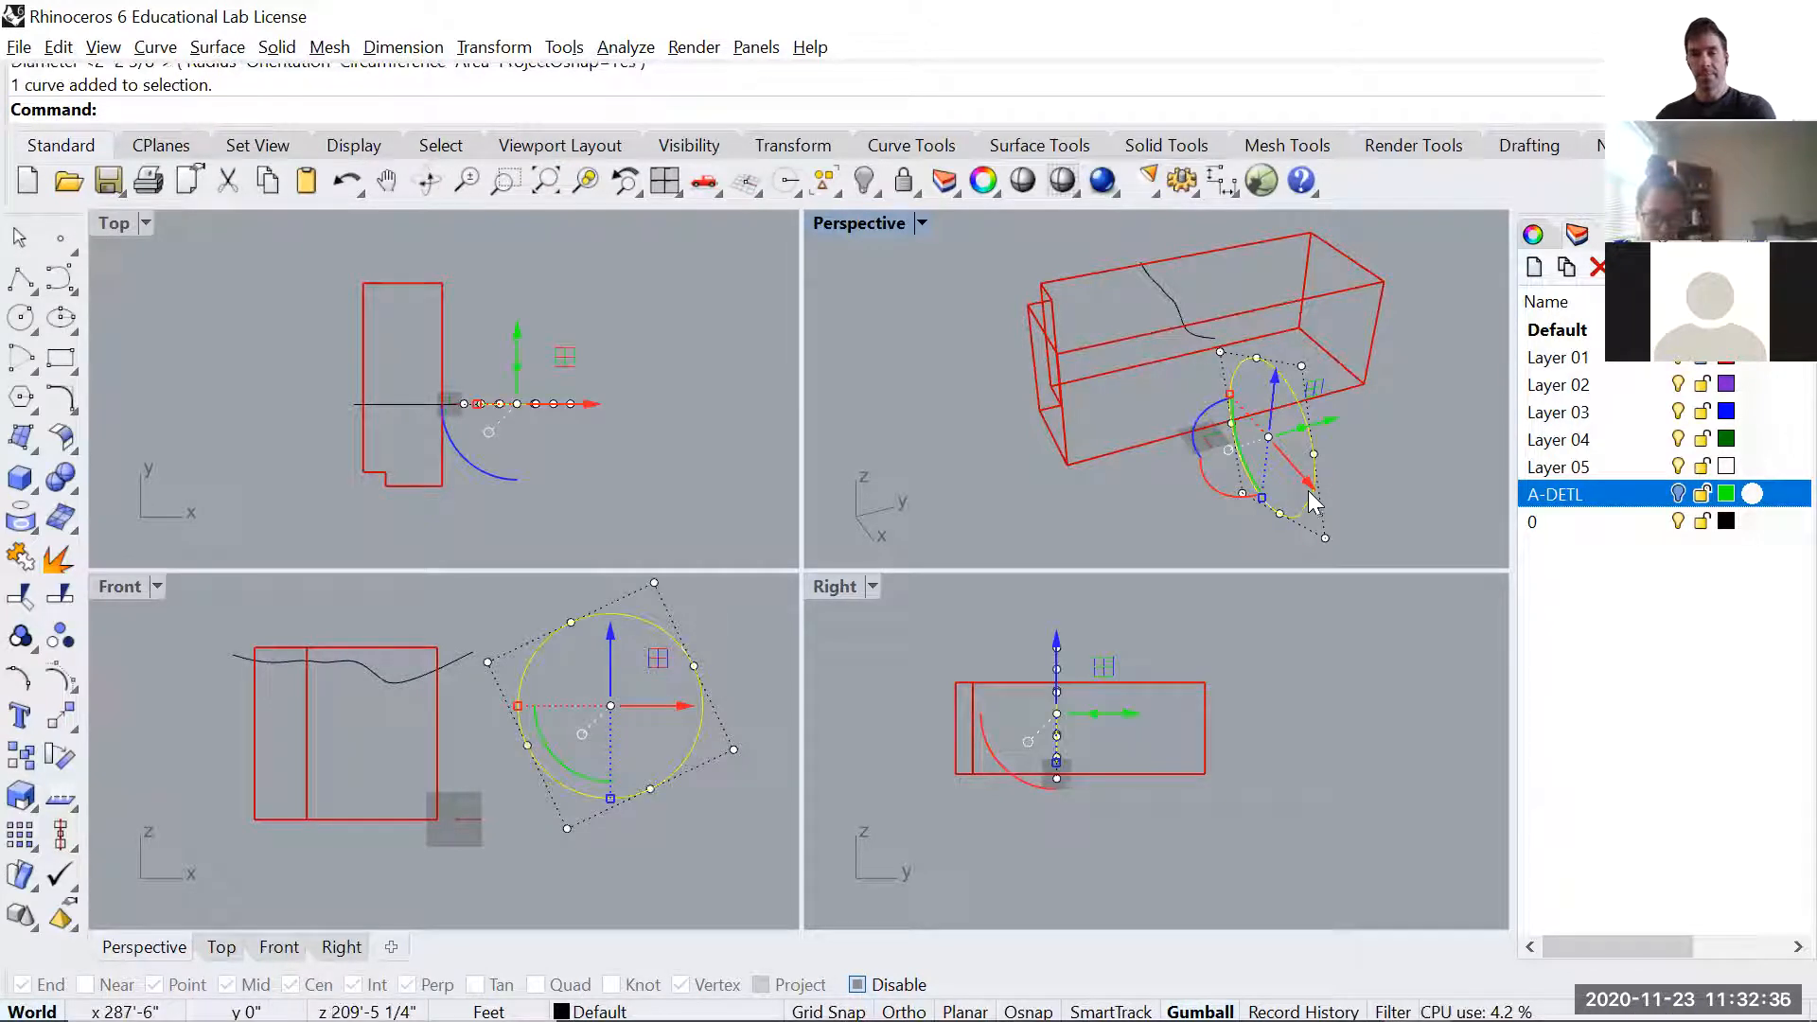
key("Delete")
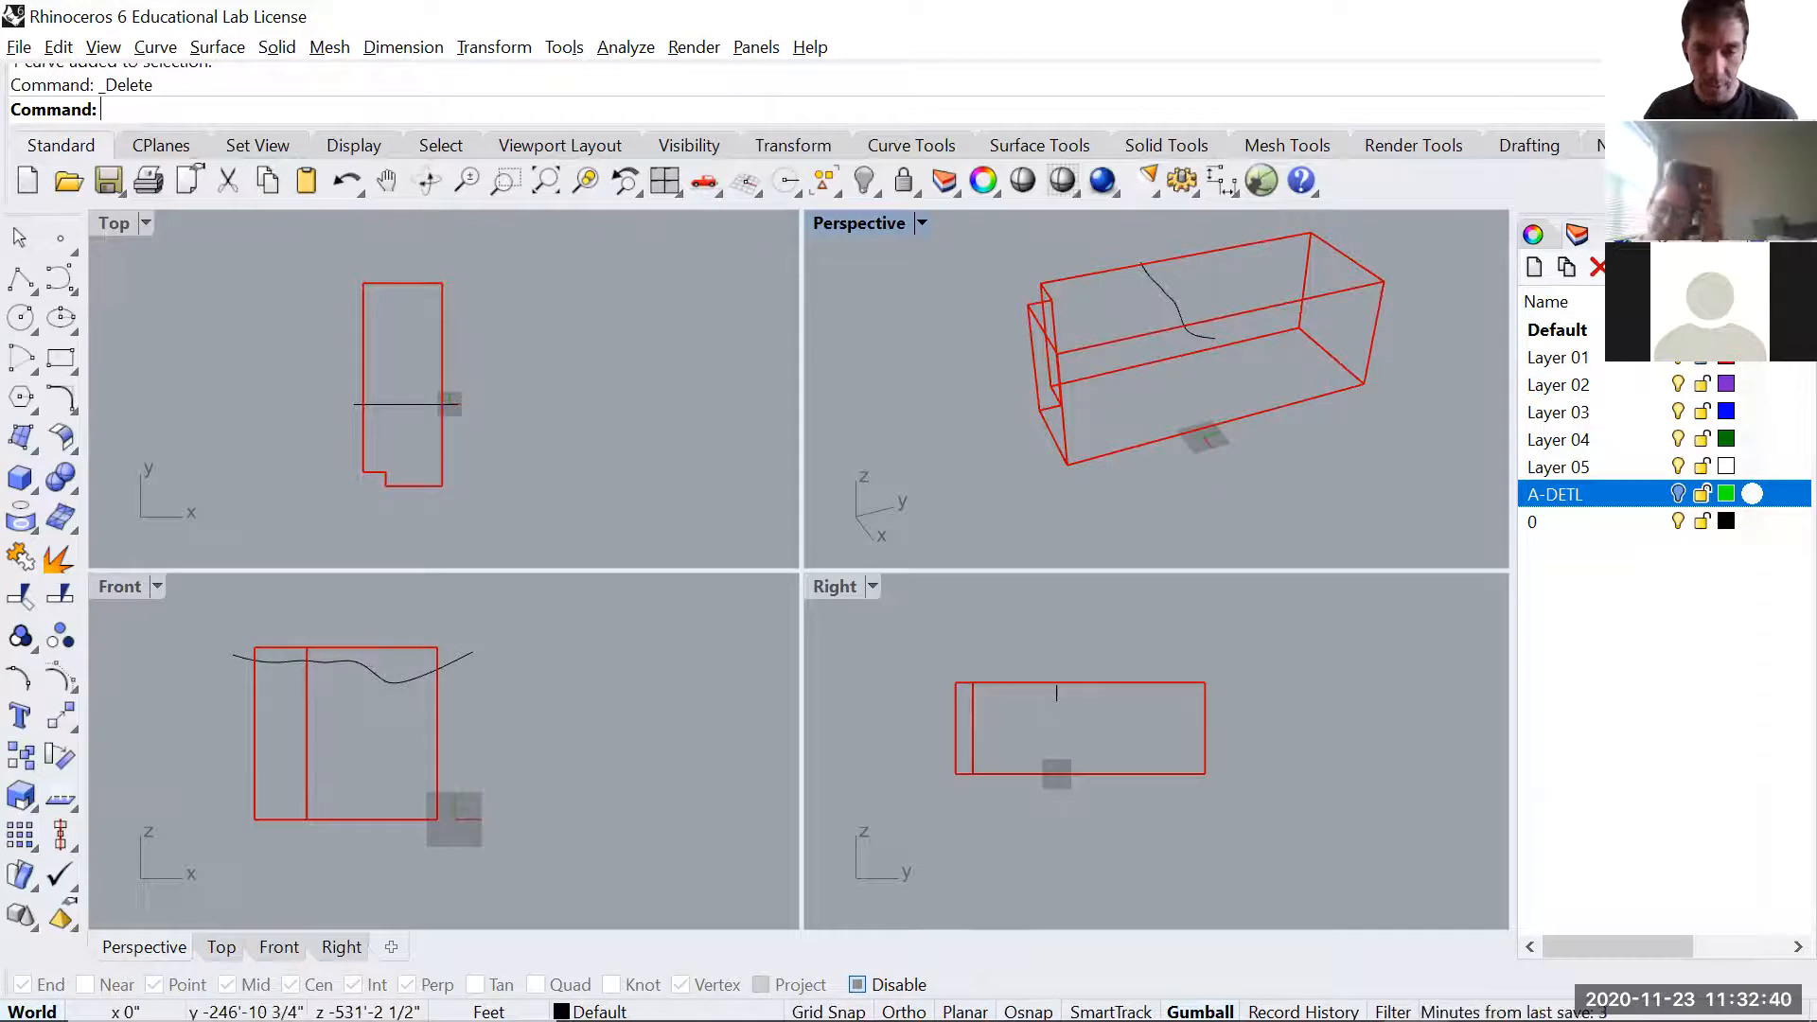
- Draw a second degree-3 curve in the Front view that loops repeatedly above and below the solid's top edge and extends past both sides
left_click(858, 984)
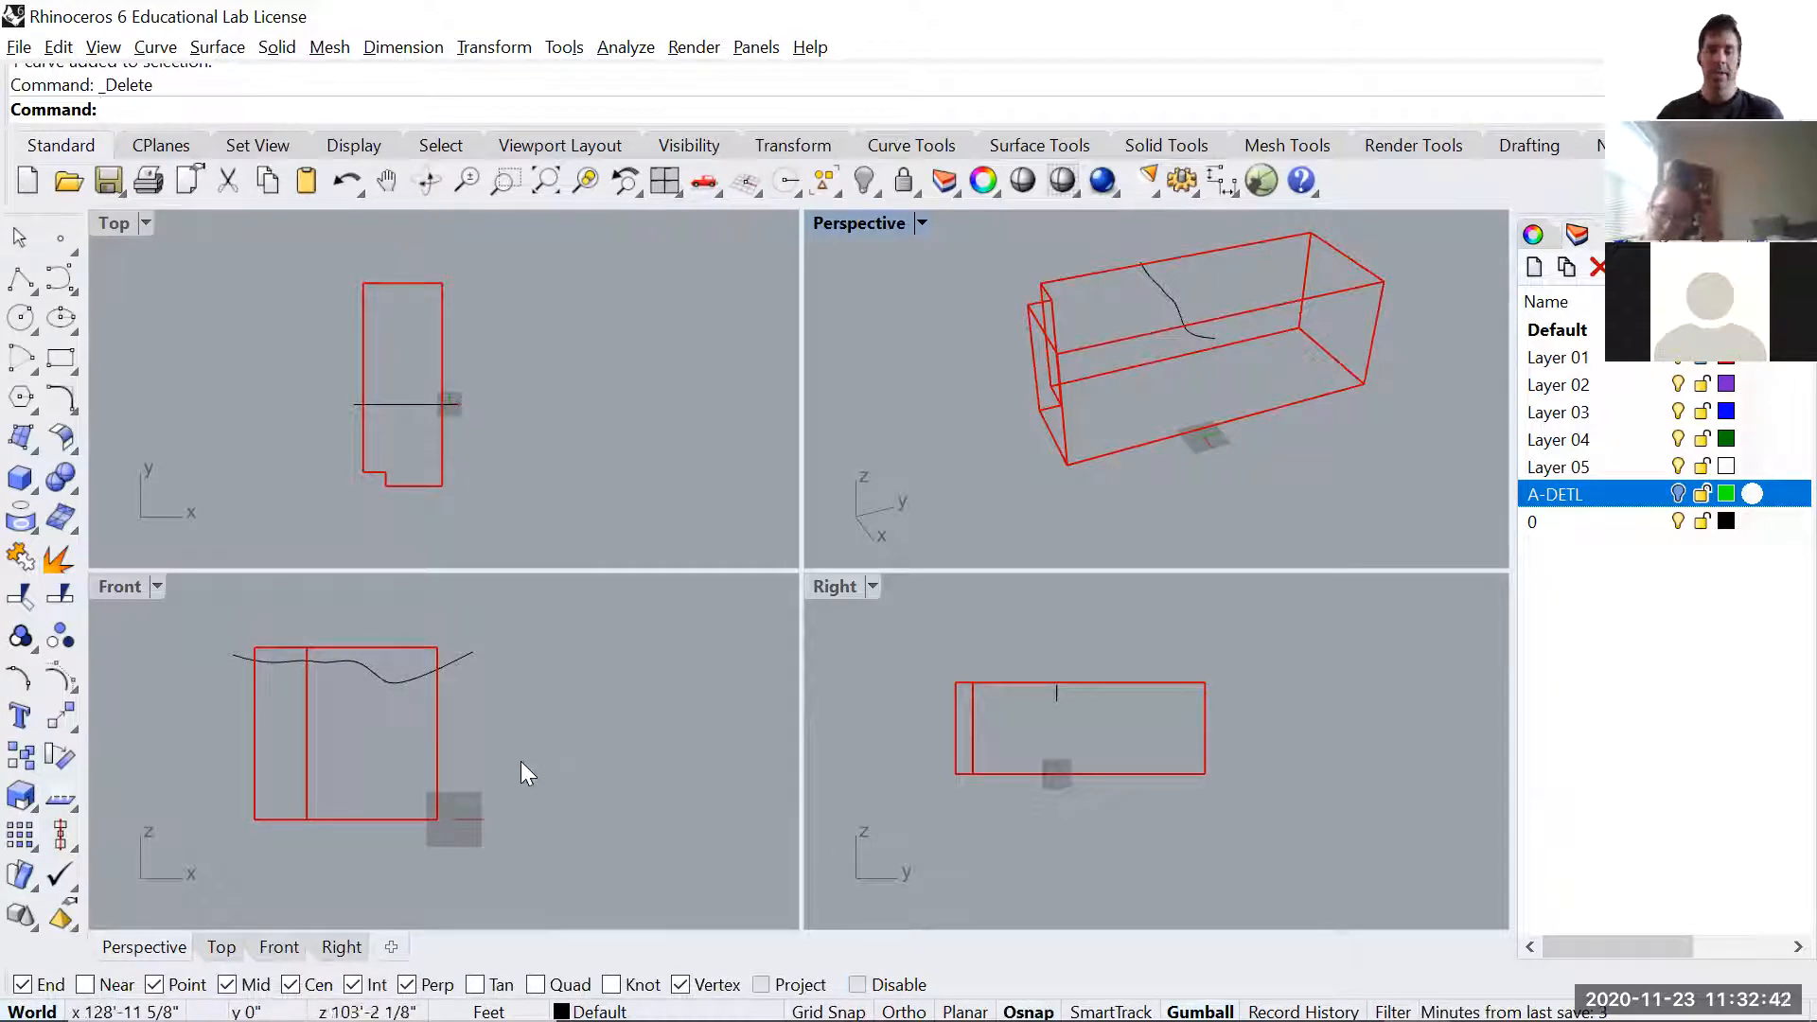
right_click_drag(528, 758, 558, 763)
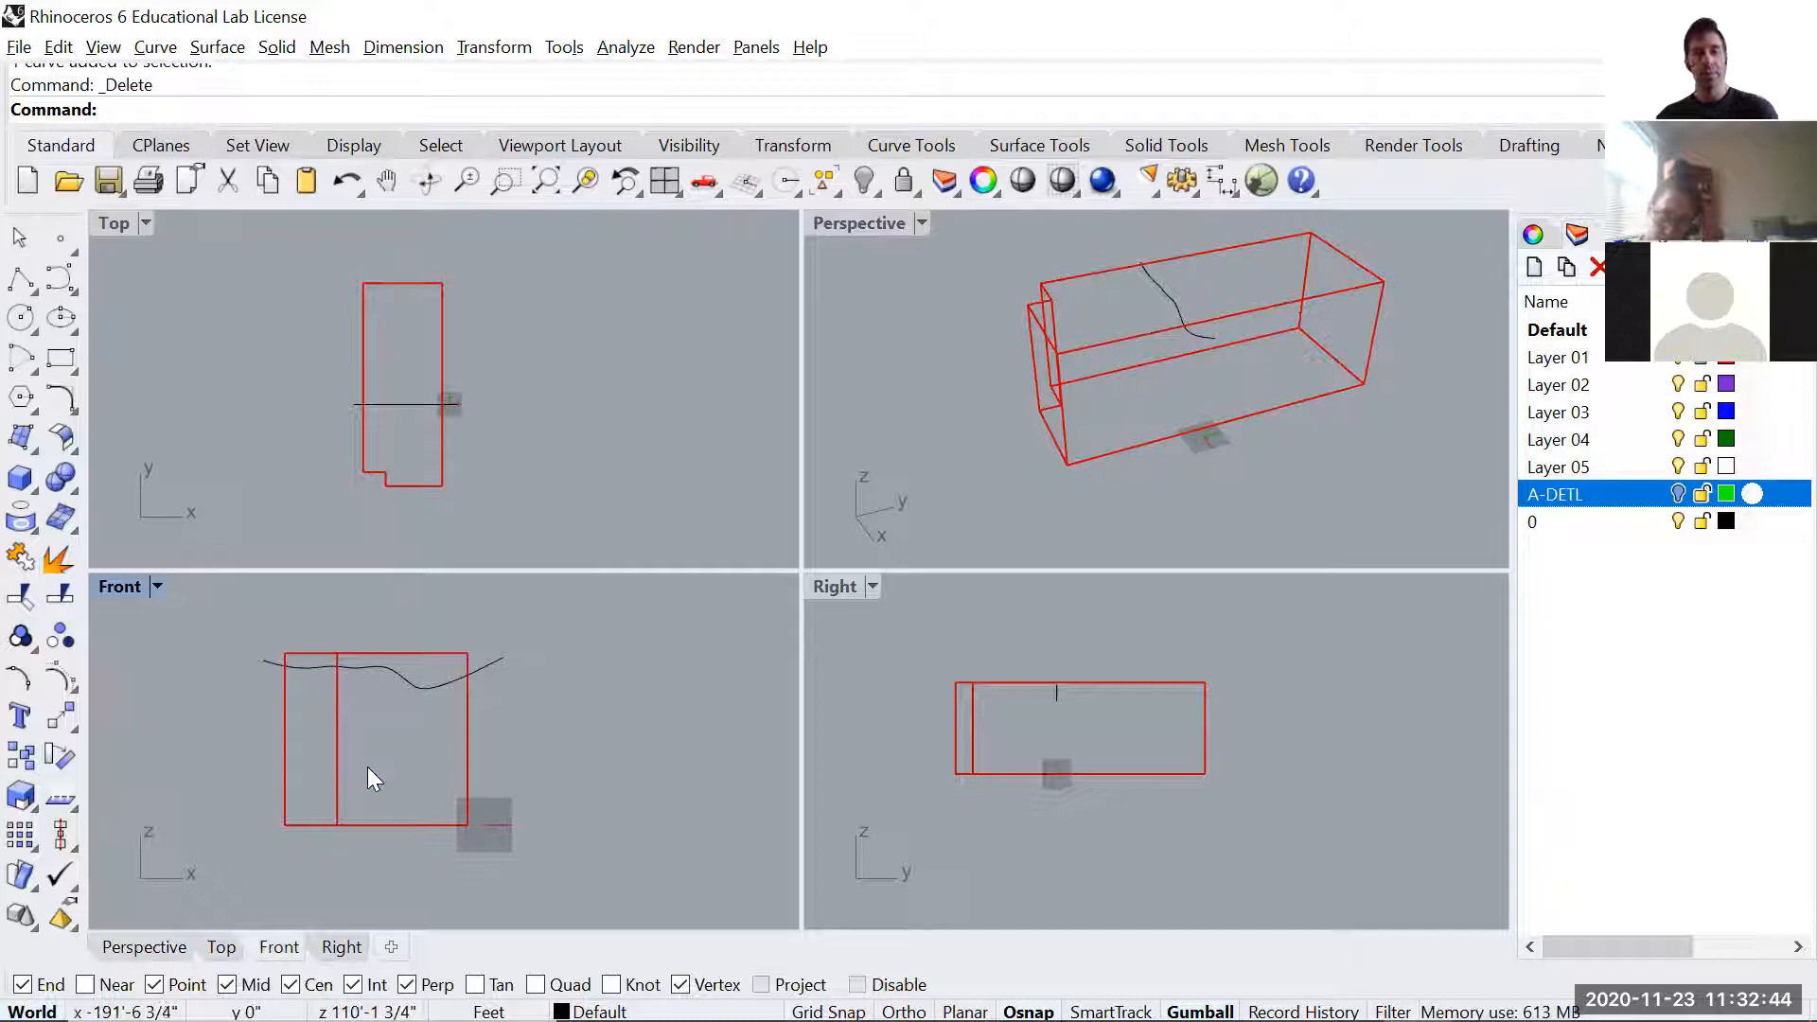
type("Cur")
key("Return")
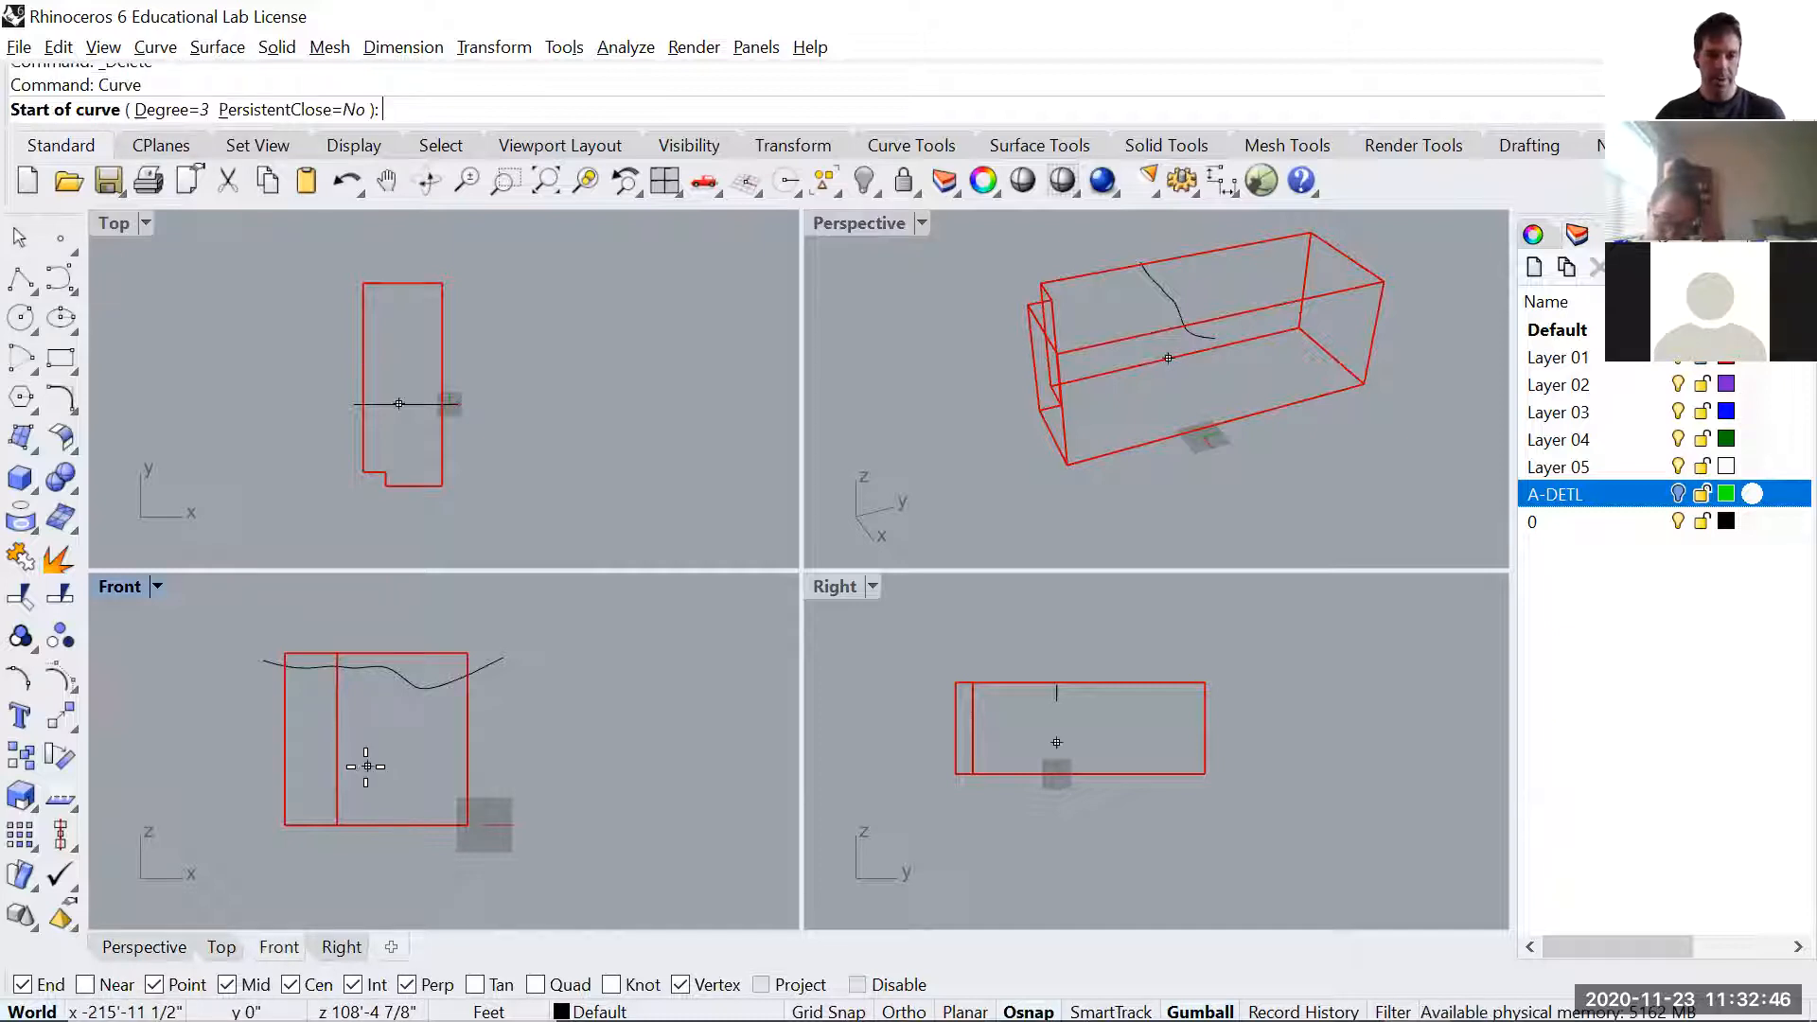
scroll(194, 681, "up", 5)
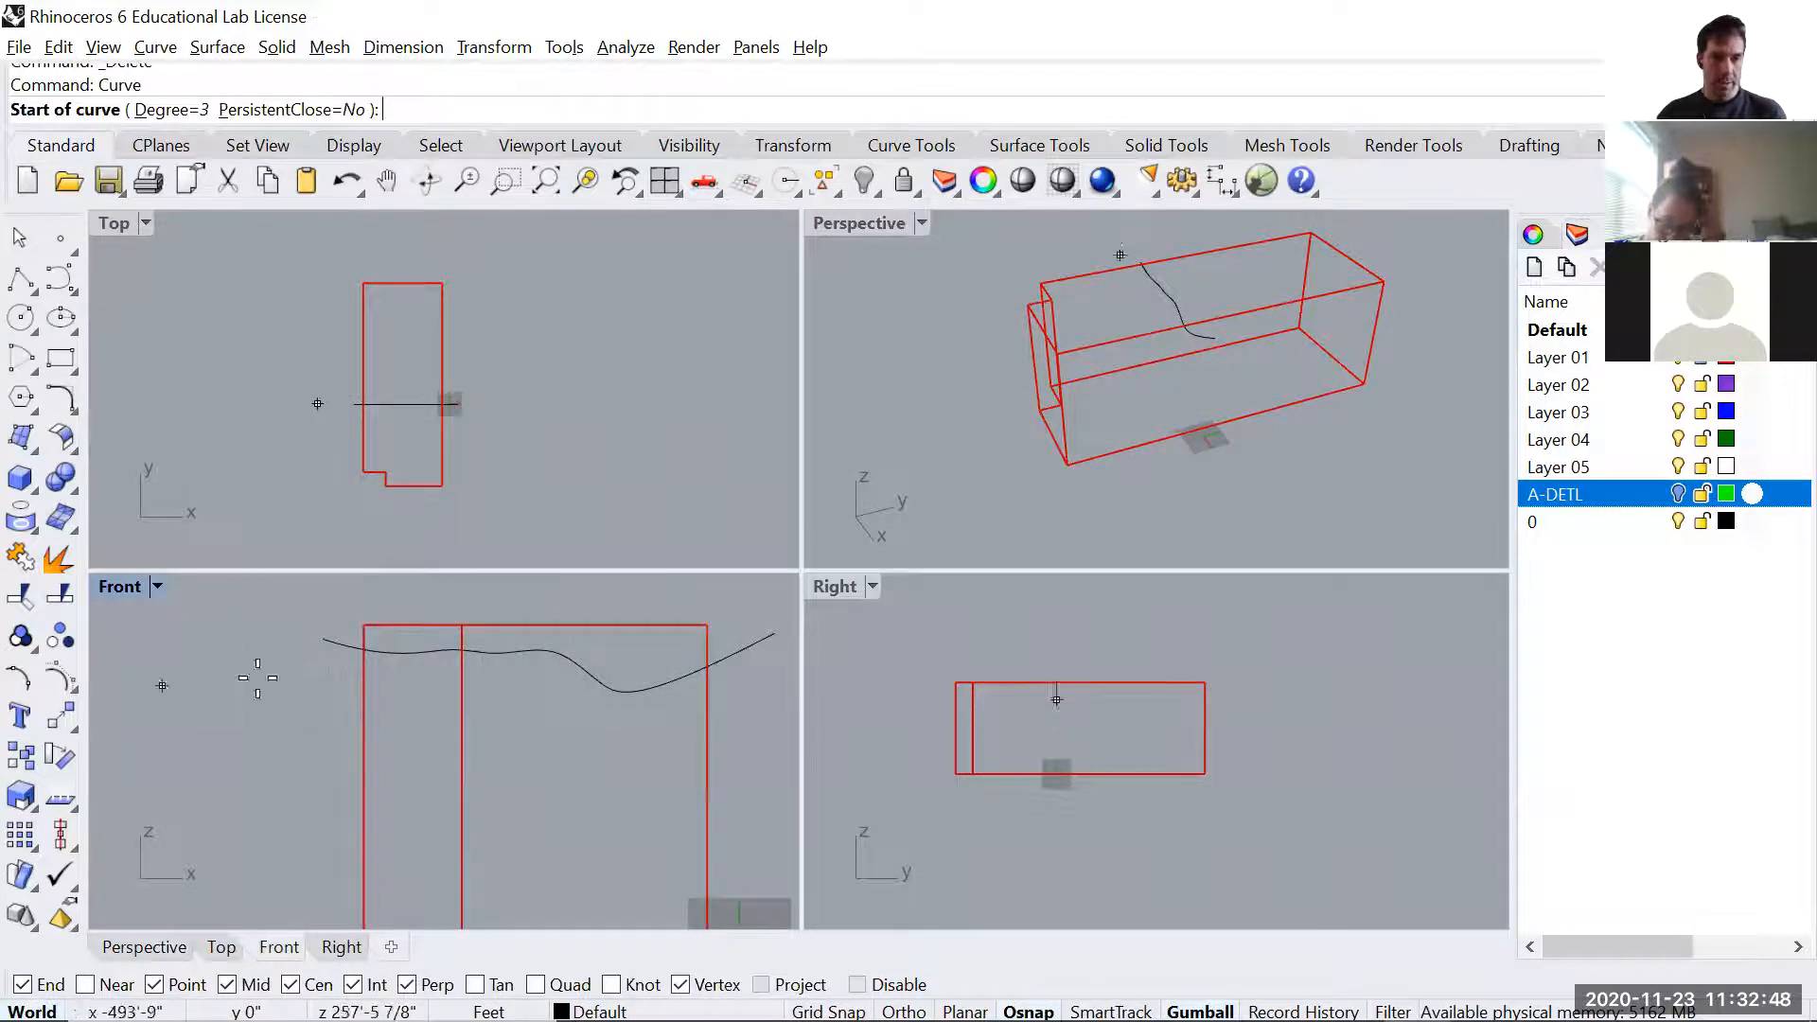
left_click(157, 652)
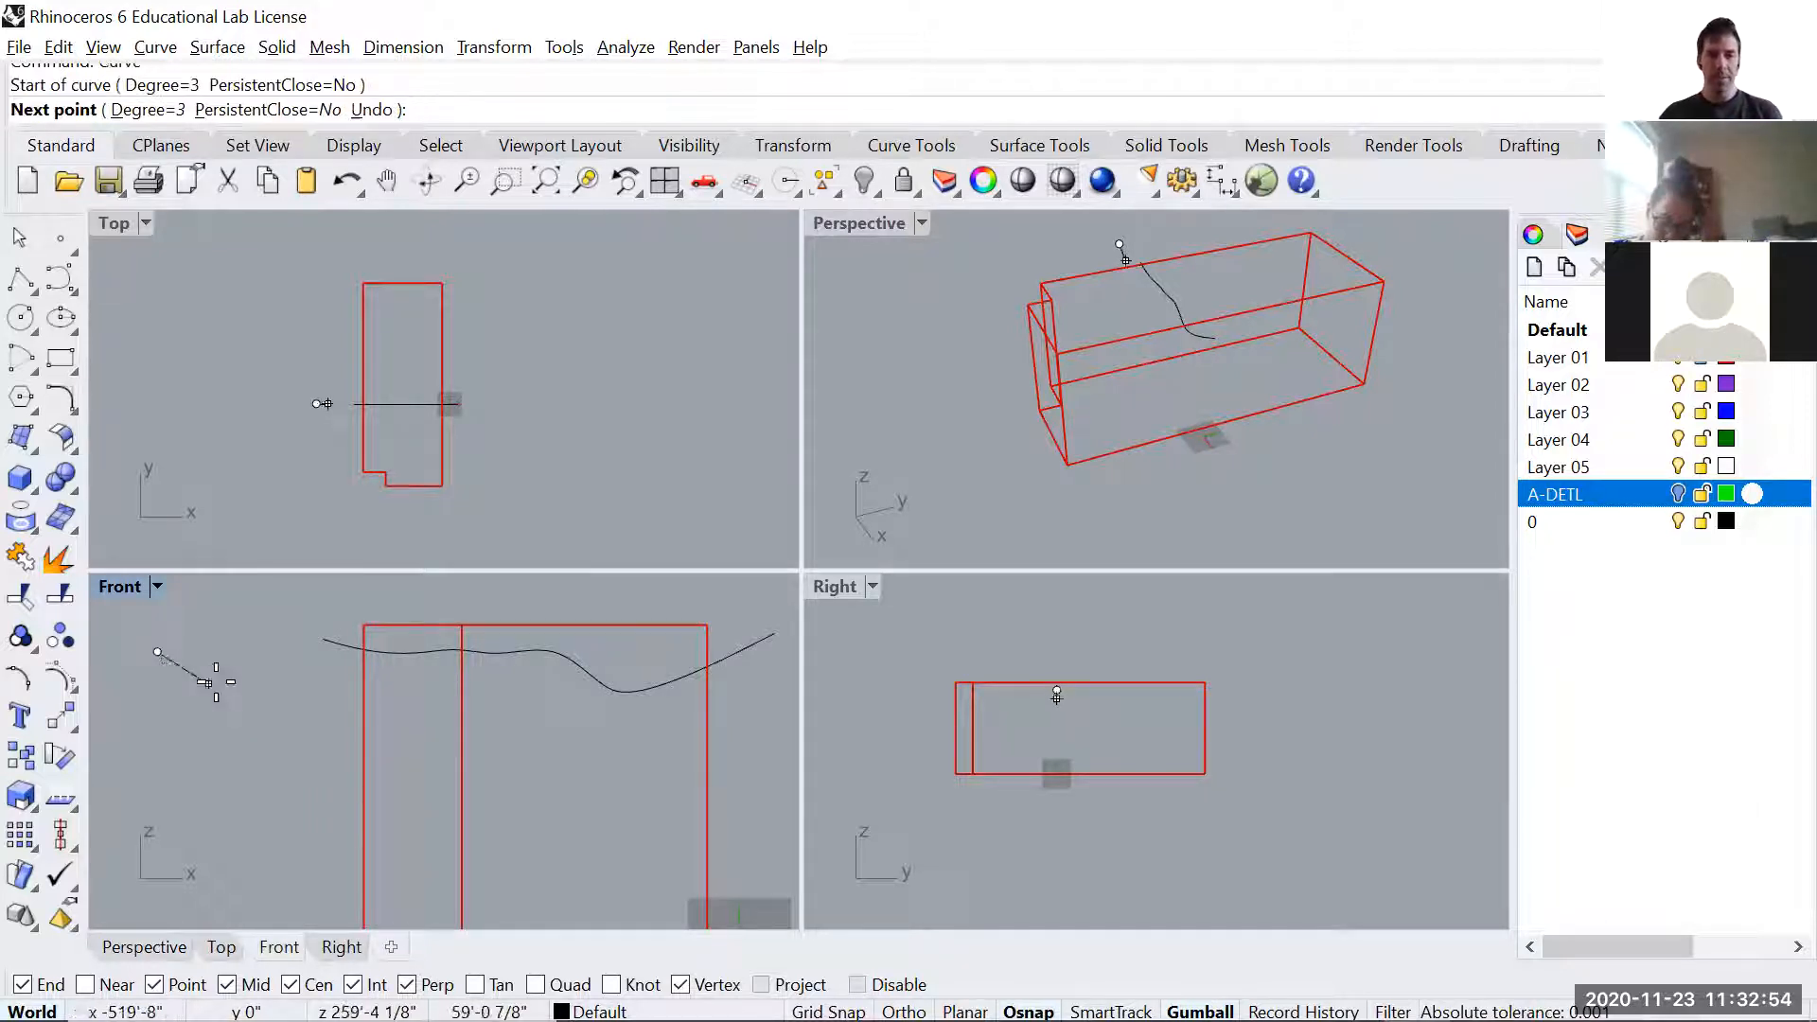
scroll(220, 678, "up", 3)
left_click(262, 685)
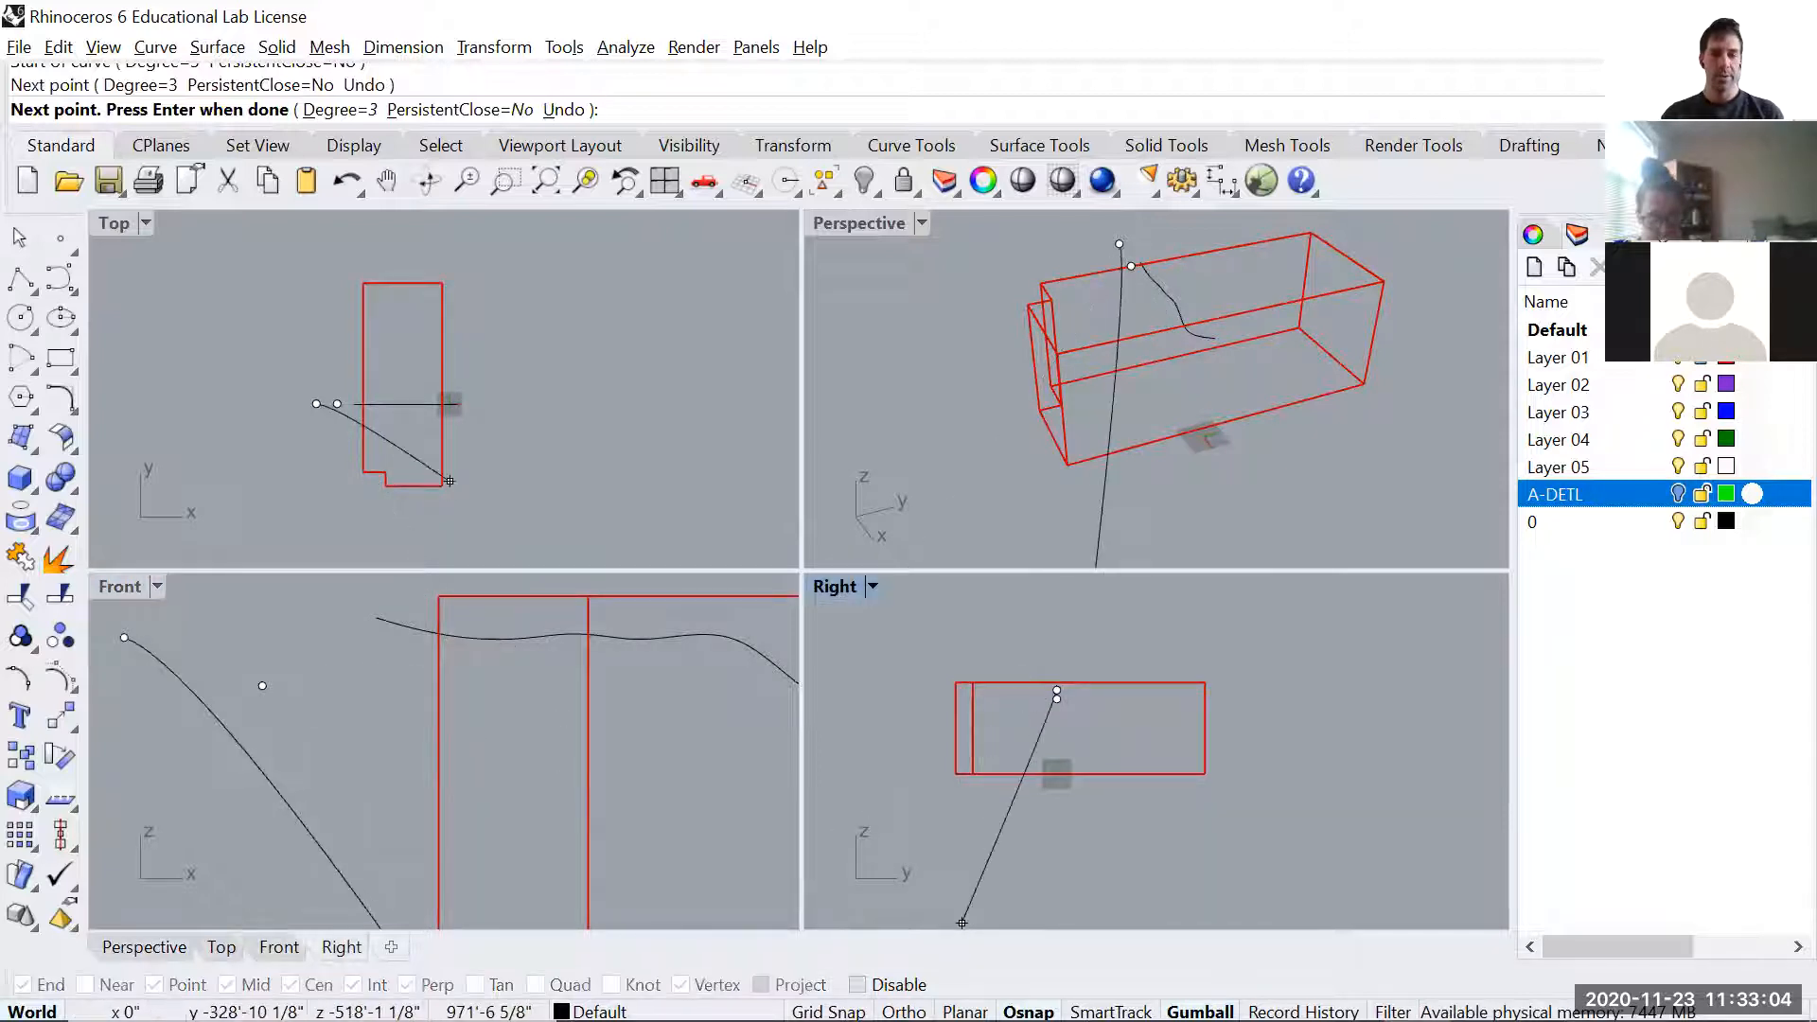
left_click(339, 701)
left_click(518, 626)
left_click(440, 603)
left_click(440, 595)
left_click(489, 588)
left_click(496, 674)
left_click(549, 698)
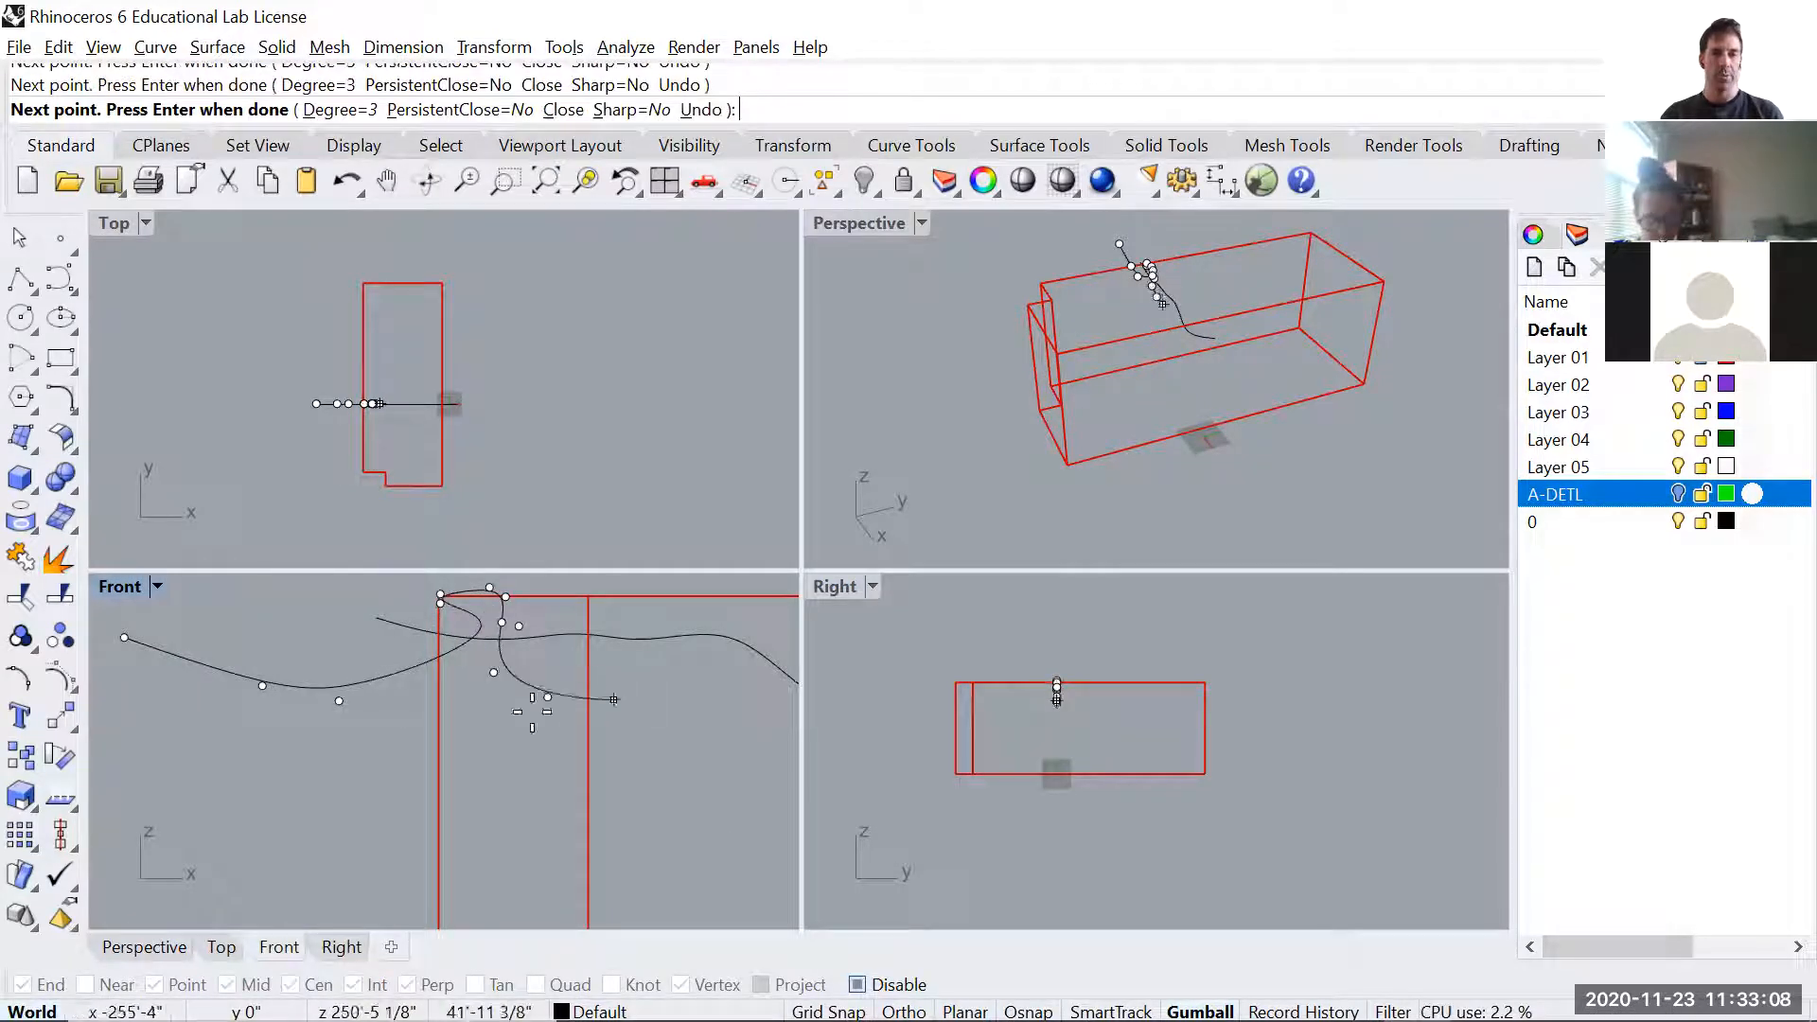
scroll(663, 762, "down", 8)
left_click(381, 781)
left_click(402, 737)
left_click(379, 675)
left_click(370, 638)
left_click(439, 621)
left_click(439, 662)
left_click(428, 708)
left_click(439, 748)
left_click(476, 758)
left_click(516, 733)
left_click(519, 667)
left_click(546, 639)
left_click(587, 648)
left_click(590, 684)
left_click(561, 731)
left_click(539, 766)
left_click(617, 726)
left_click(653, 688)
key("Return")
- Shift the looping curve slightly in the negative X direction with the Gumball and deselect it
mouse_move(1227, 420)
right_mouse_down()
mouse_move(1155, 407)
mouse_move(1173, 434)
mouse_move(1238, 415)
right_mouse_up()
left_click(1221, 390)
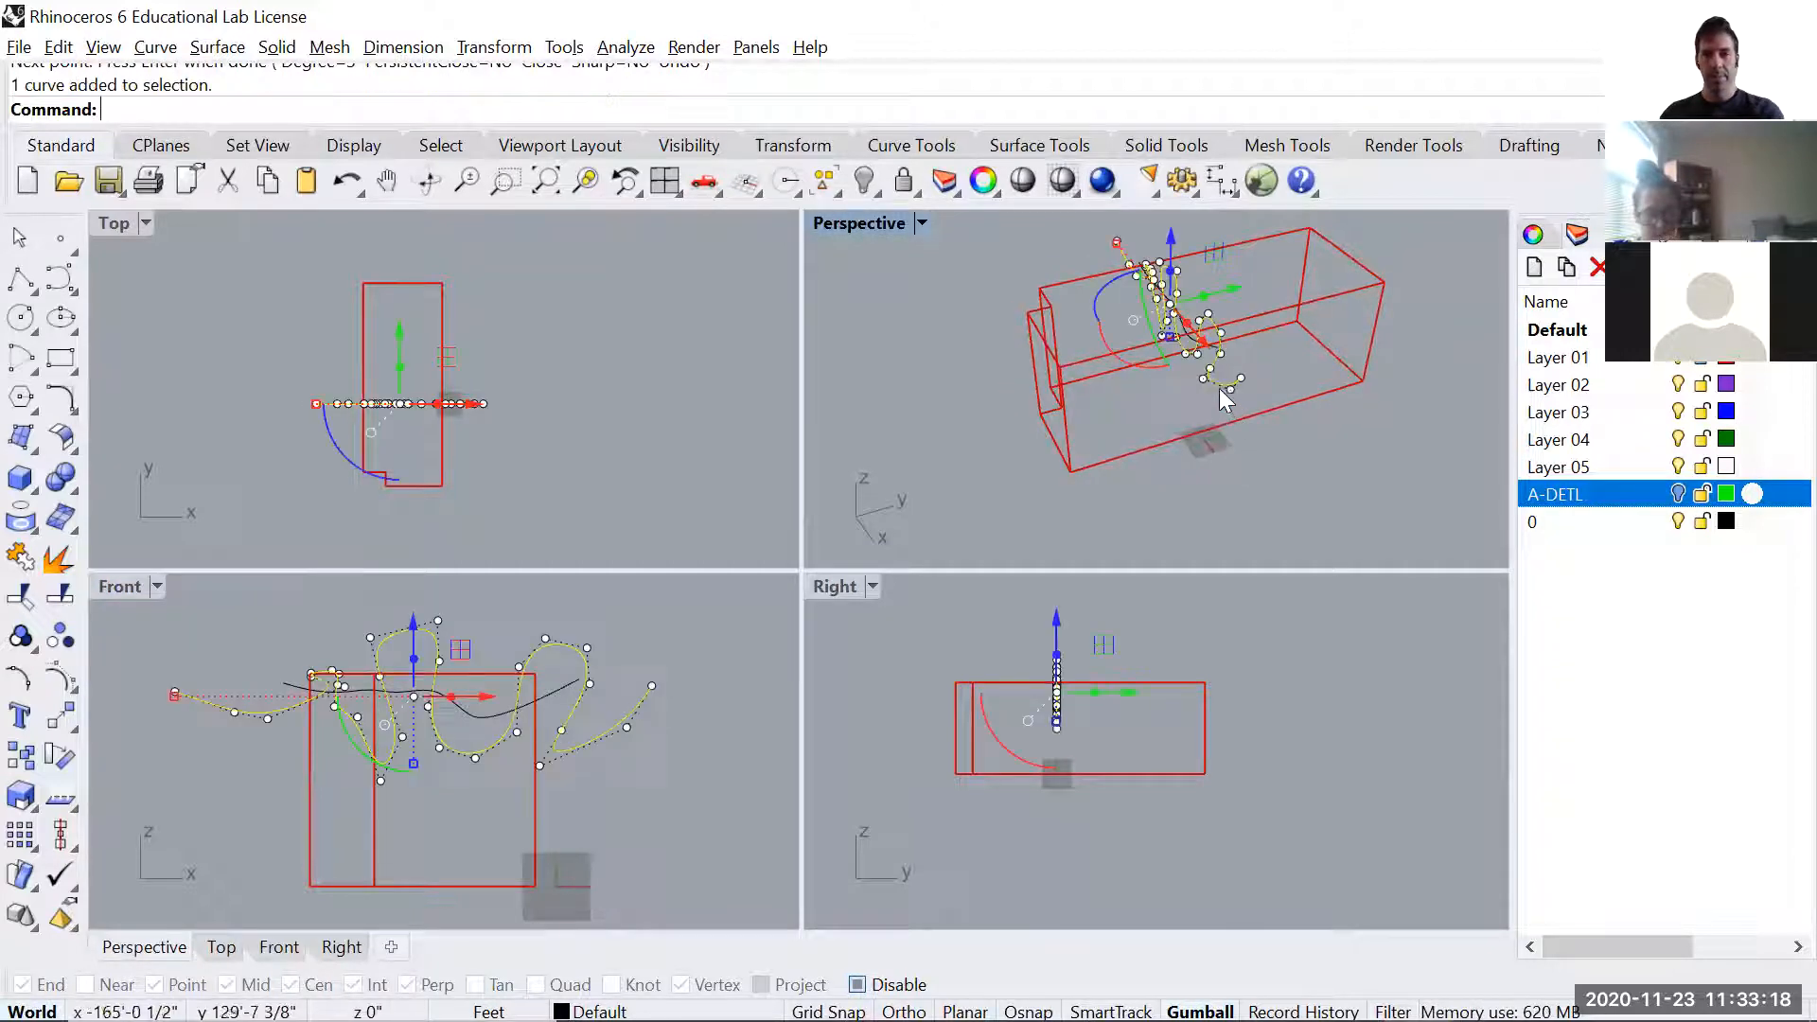
mouse_move(464, 665)
left_mouse_down()
mouse_move(406, 649)
mouse_move(446, 668)
left_mouse_up()
key("Escape")
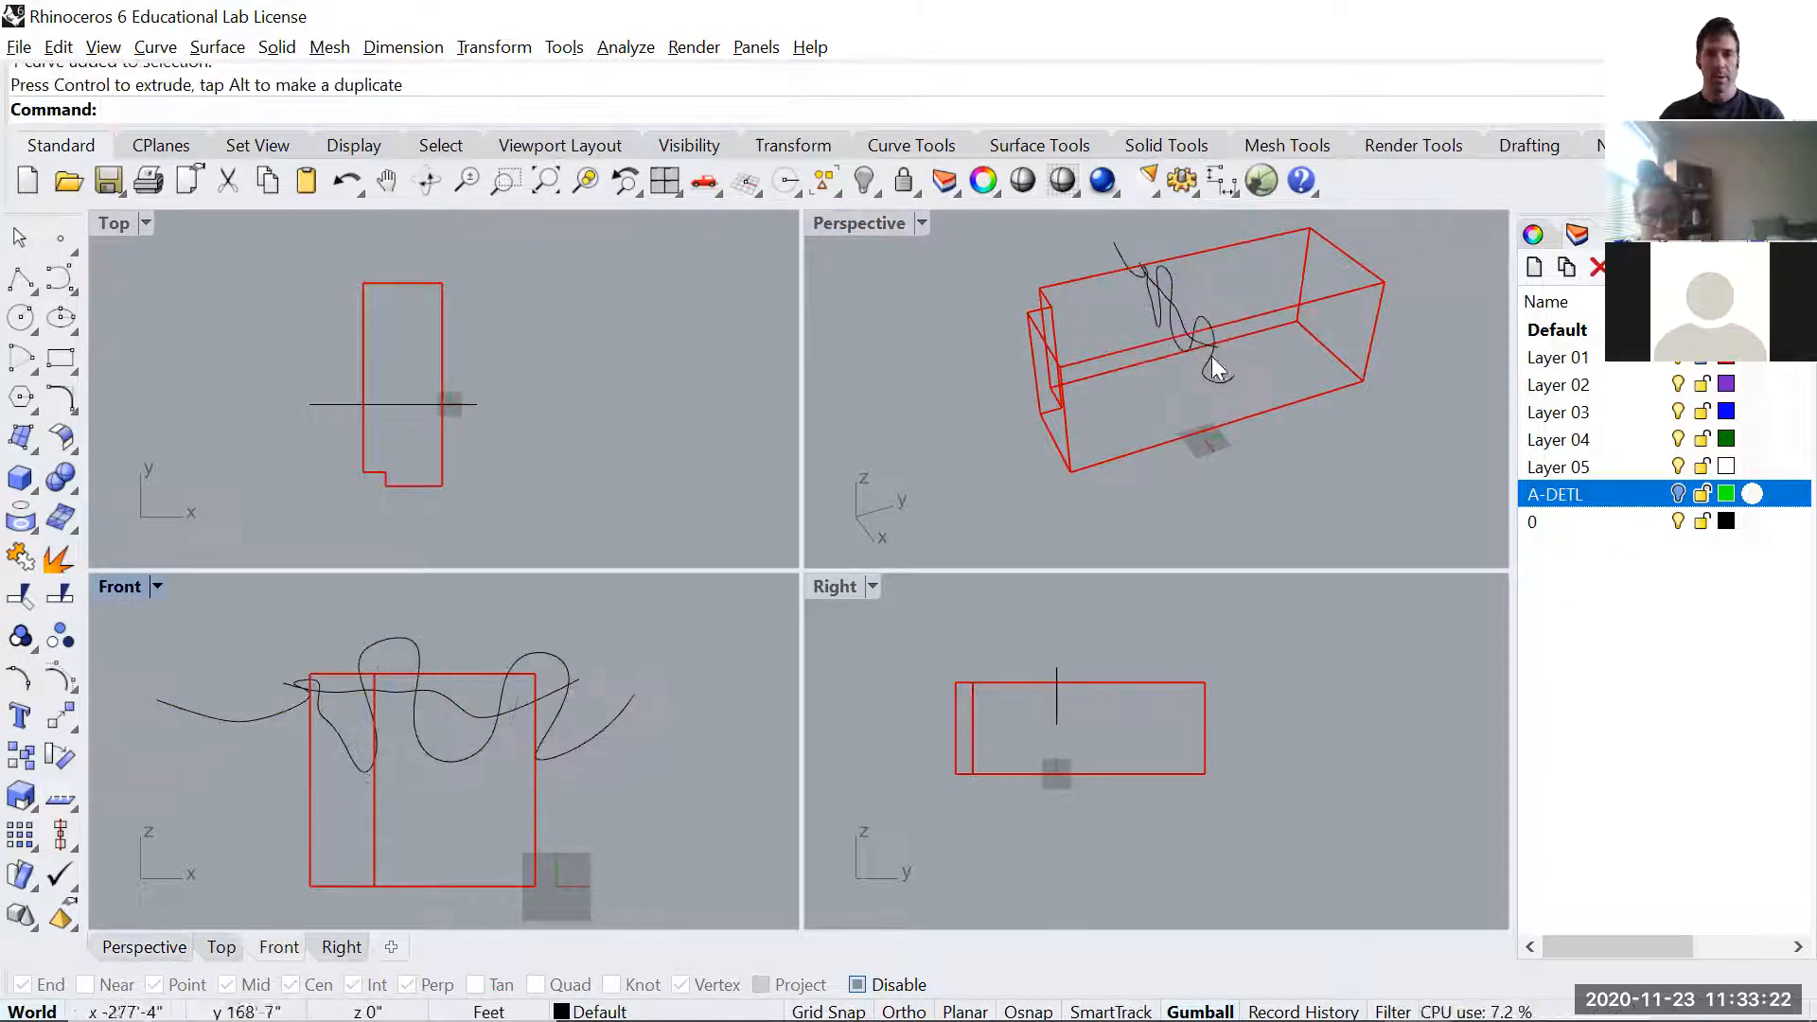
- Delete the gentler wavy curve, keeping the looping one, and maximize the Perspective view
left_click(1181, 320)
key("Delete")
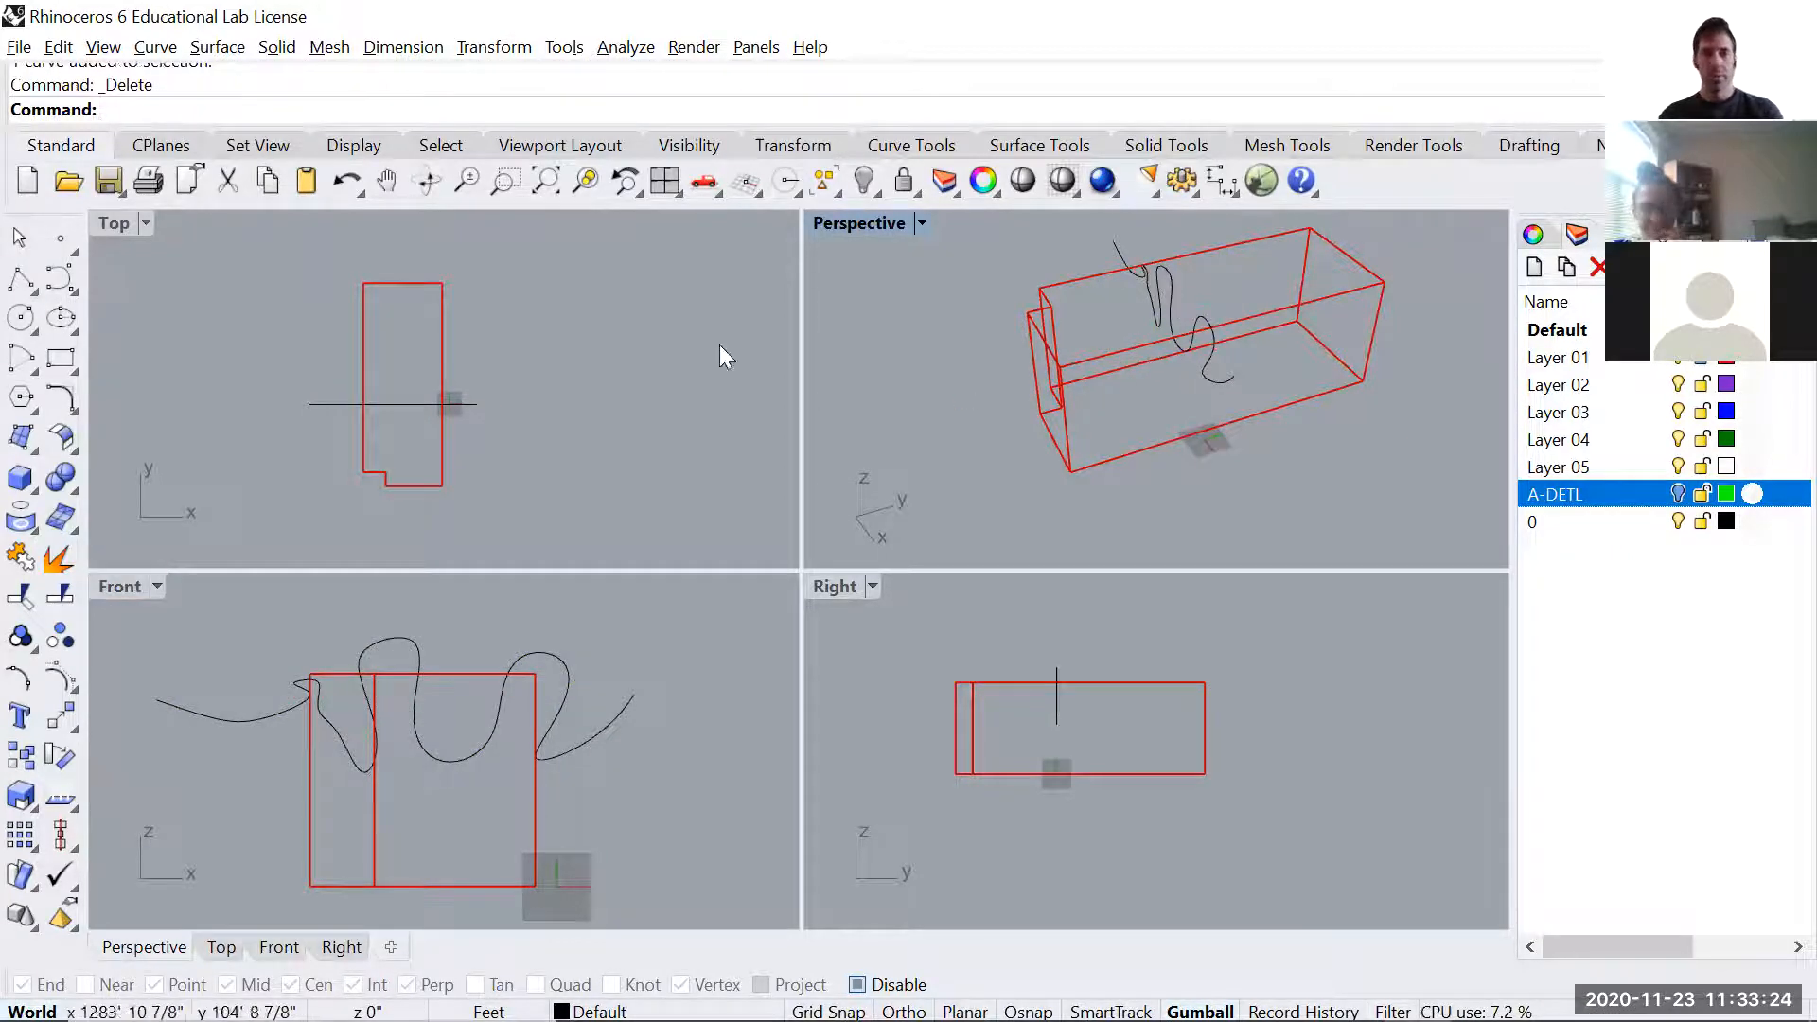
double_click(861, 223)
right_click_drag(840, 434, 838, 360)
- Duplicate the looping curve along the positive Y direction with the Gumball, placing copies toward the solid's far end
left_click(837, 360)
right_click_drag(949, 492, 1136, 615)
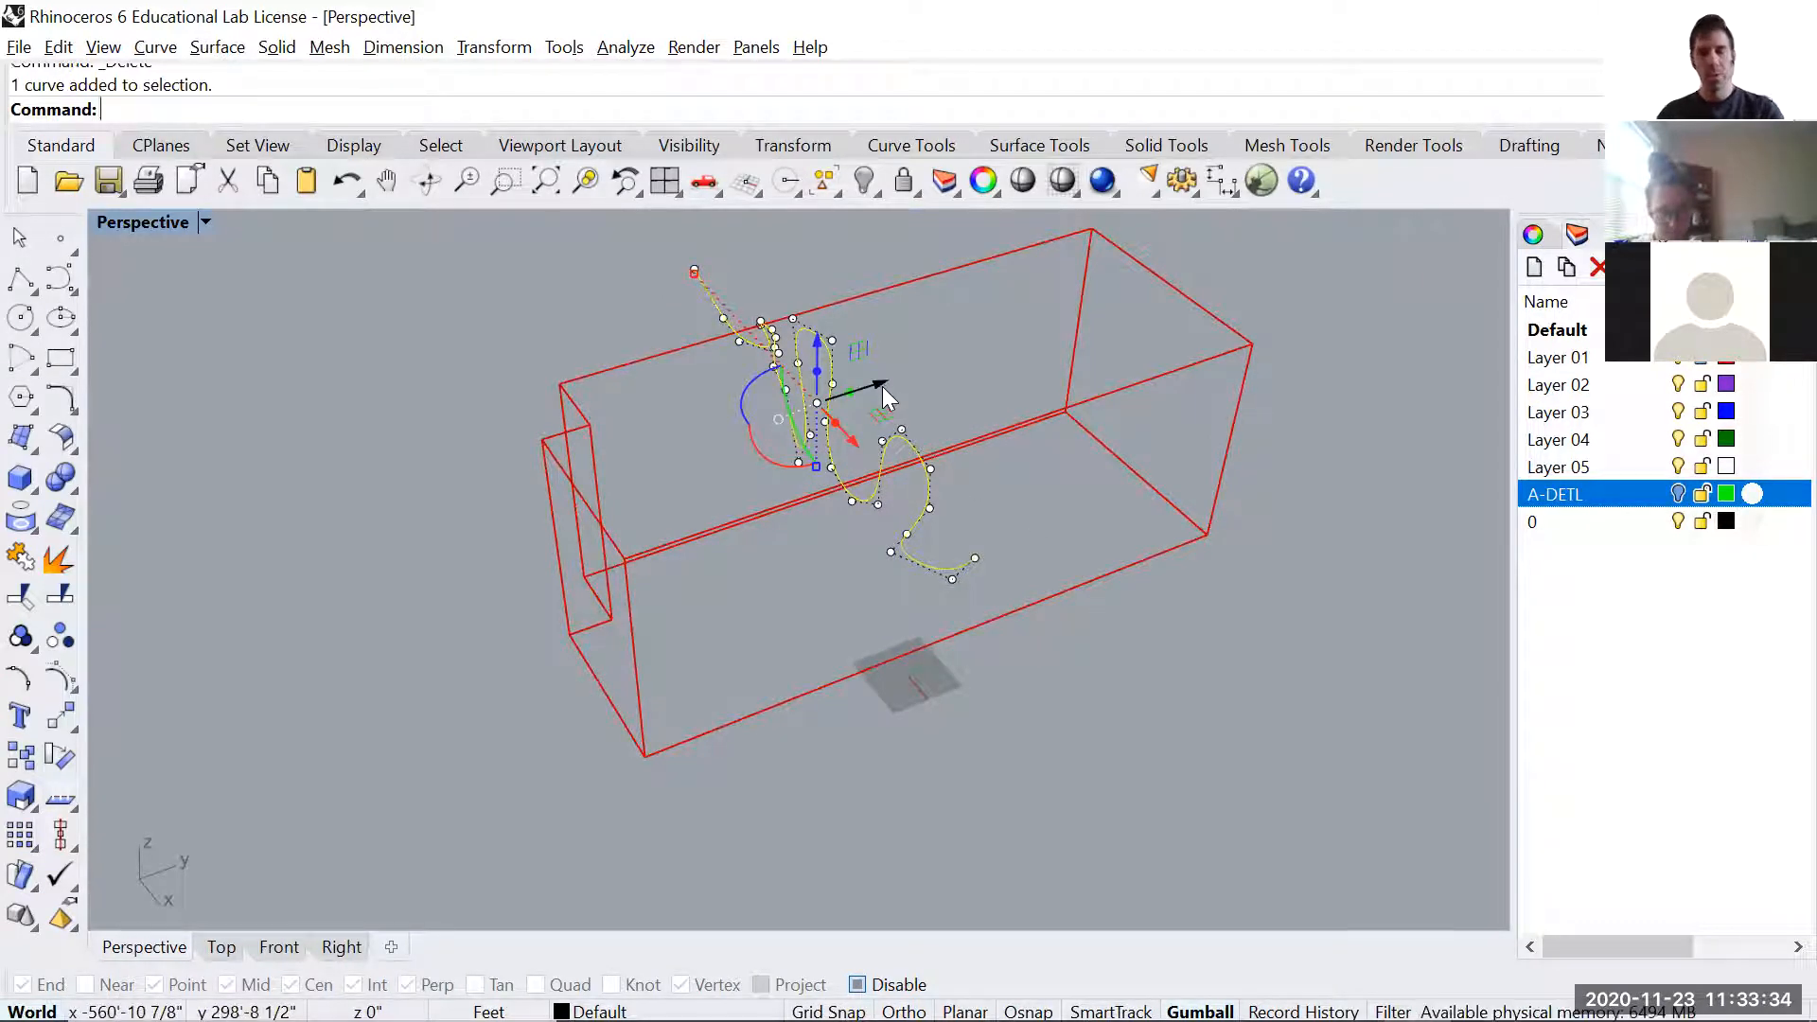
key("alt")
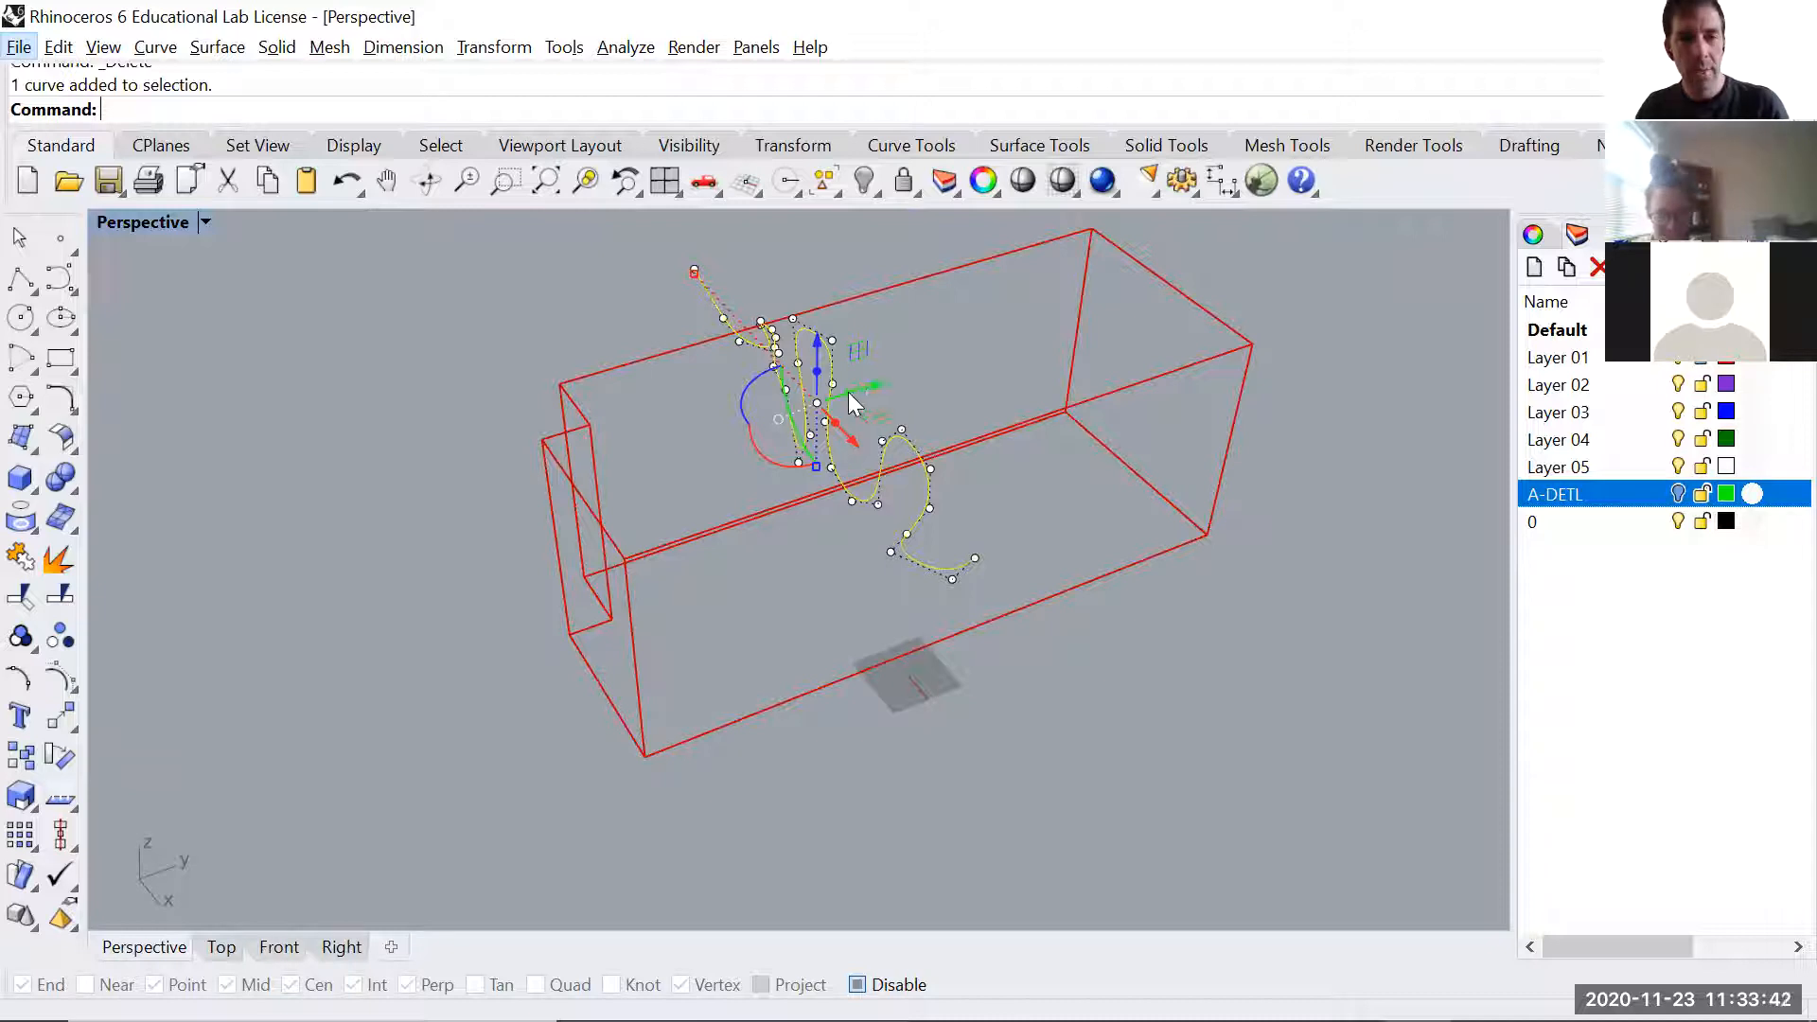
key("alt")
left_click_drag(890, 389, 973, 347)
right_click_drag(987, 350, 996, 414)
left_click_drag(1002, 377, 1305, 366)
left_click(691, 413)
- Duplicate the original looping curve in the negative Y direction, placing the copy beyond the solid's notched end
left_click(819, 409)
right_click_drag(862, 400, 799, 297)
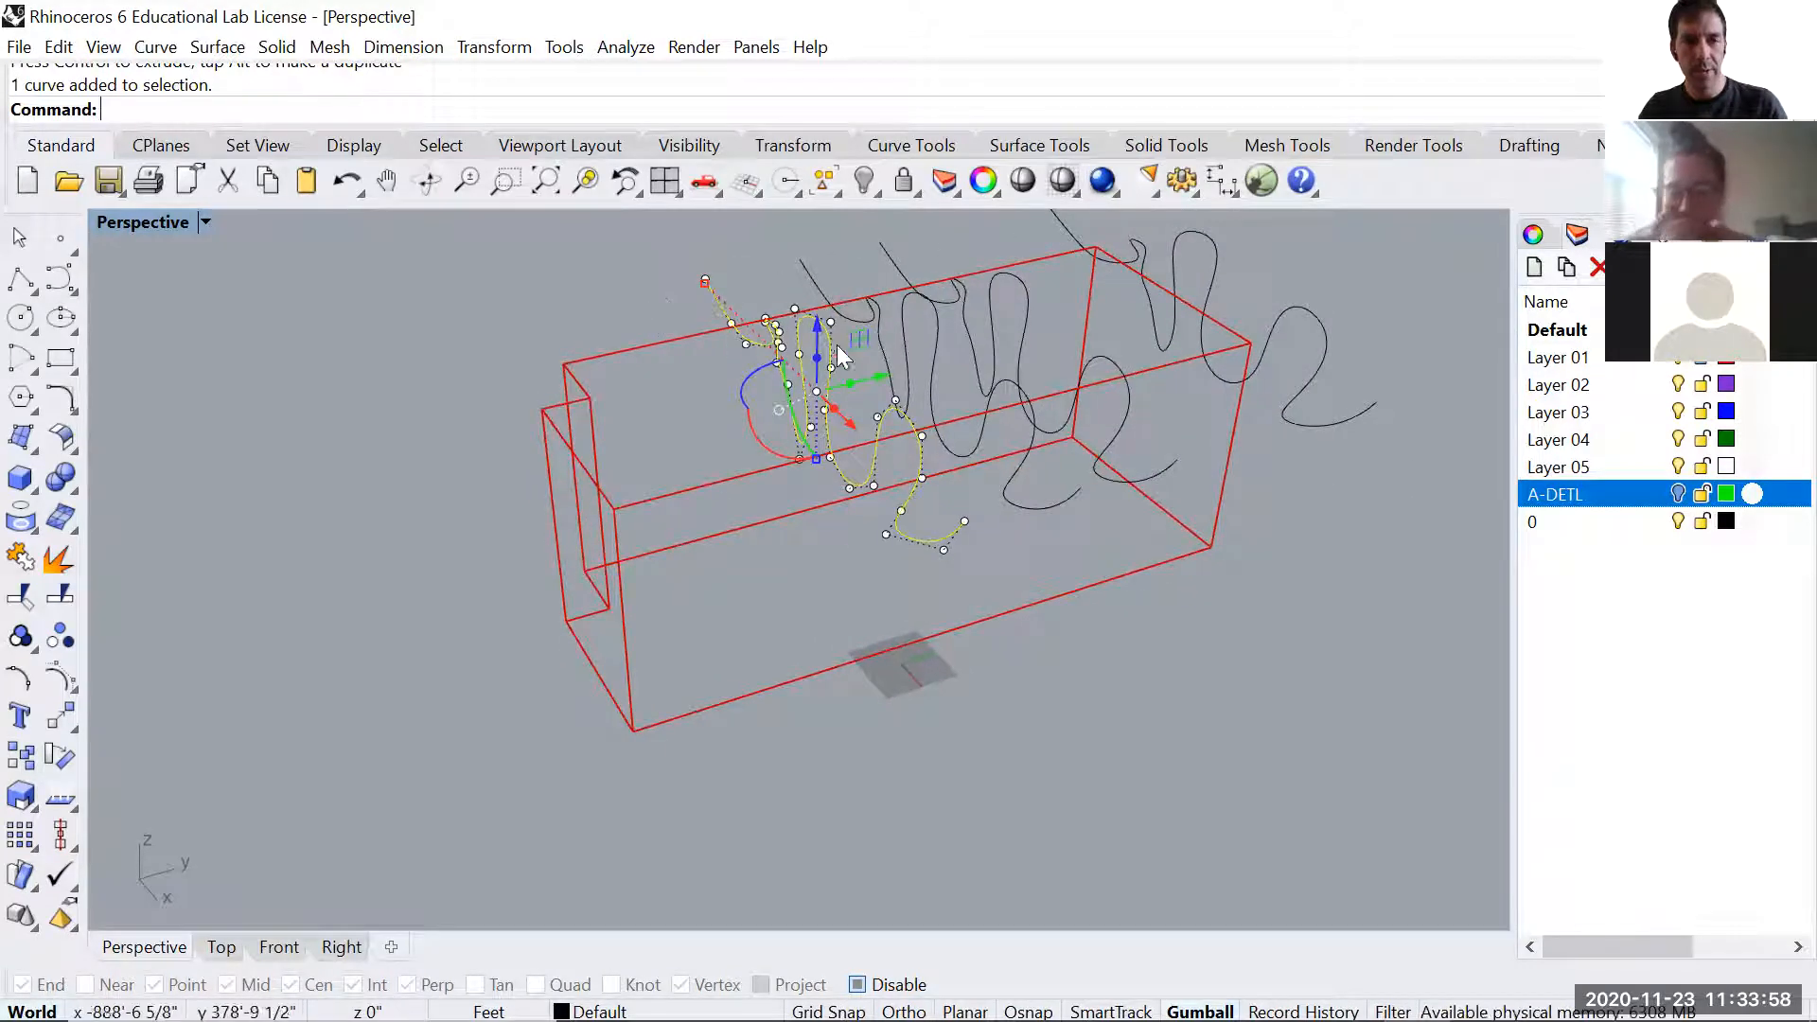
right_click_drag(876, 481, 857, 498)
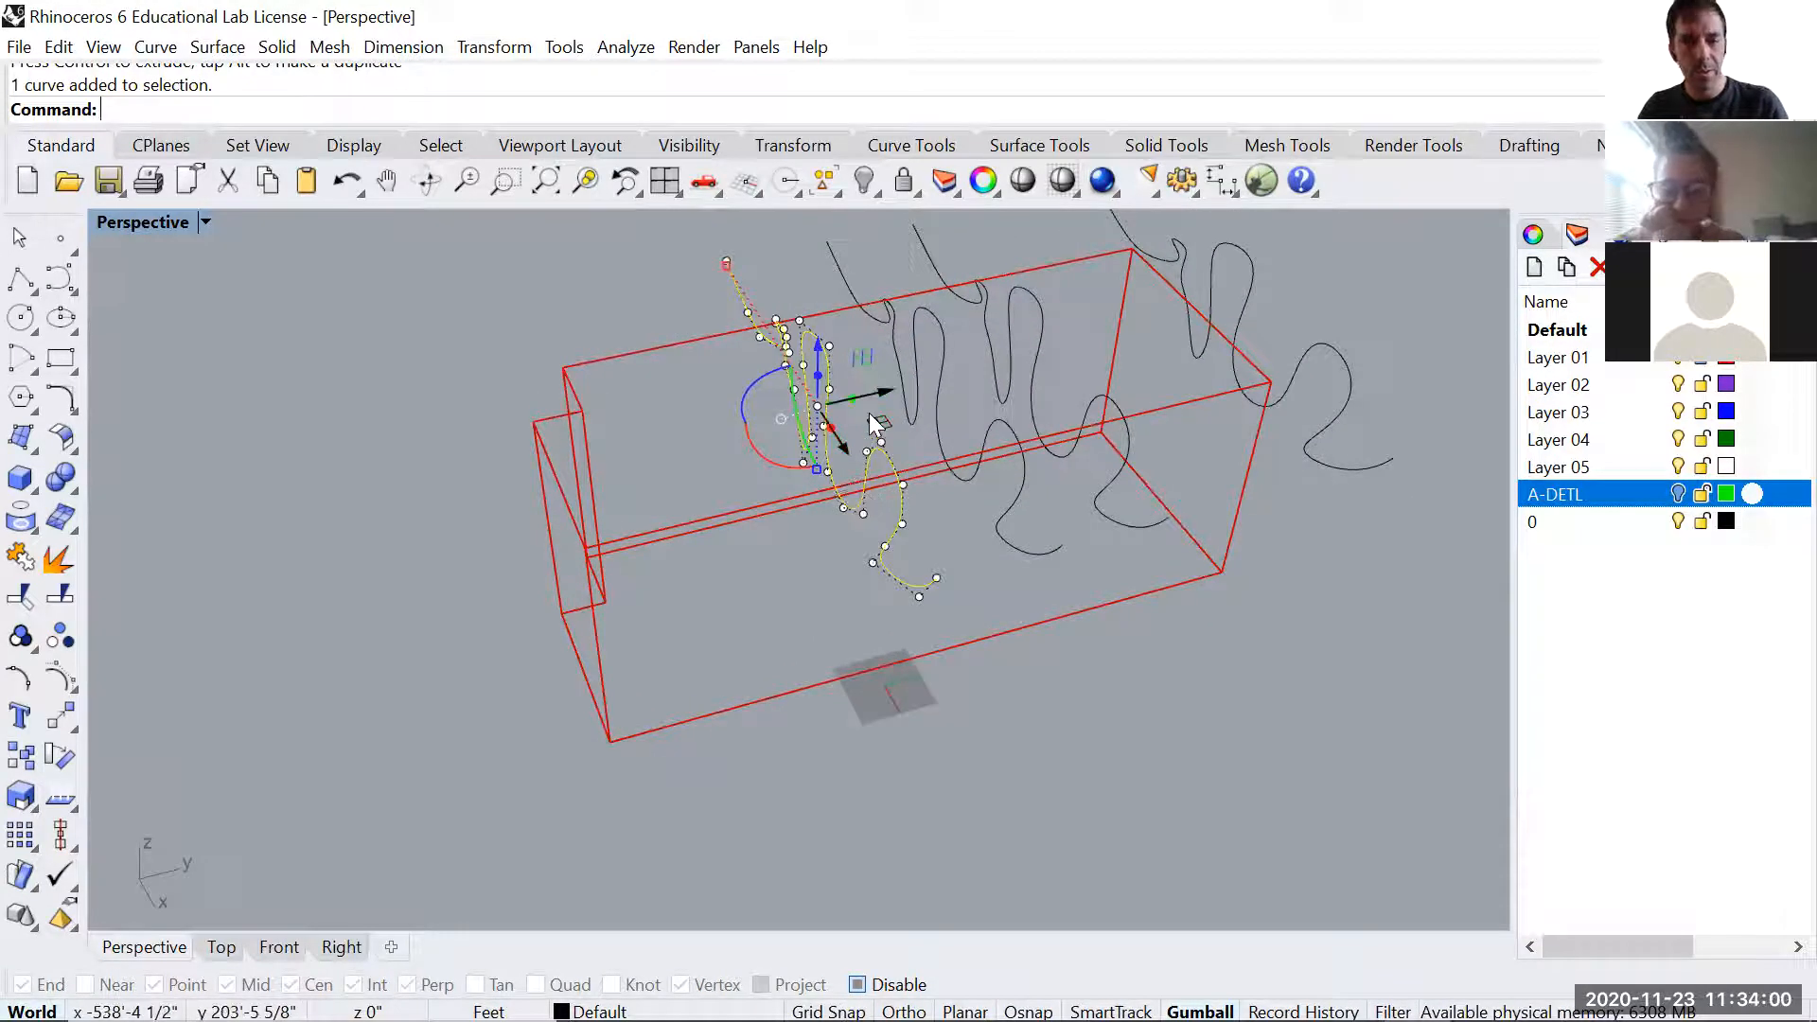
left_click_drag(884, 388, 521, 441)
- Delete the extra copy nearest the original curve and shift a remaining middle curve slightly in the negative Y direction
left_click(811, 407)
left_click(925, 382, "shift")
key("Delete")
right_click_drag(824, 545, 851, 468)
left_click(837, 409)
left_click_drag(868, 376, 813, 401)
left_click(1011, 665)
right_click_drag(1011, 664, 1004, 616)
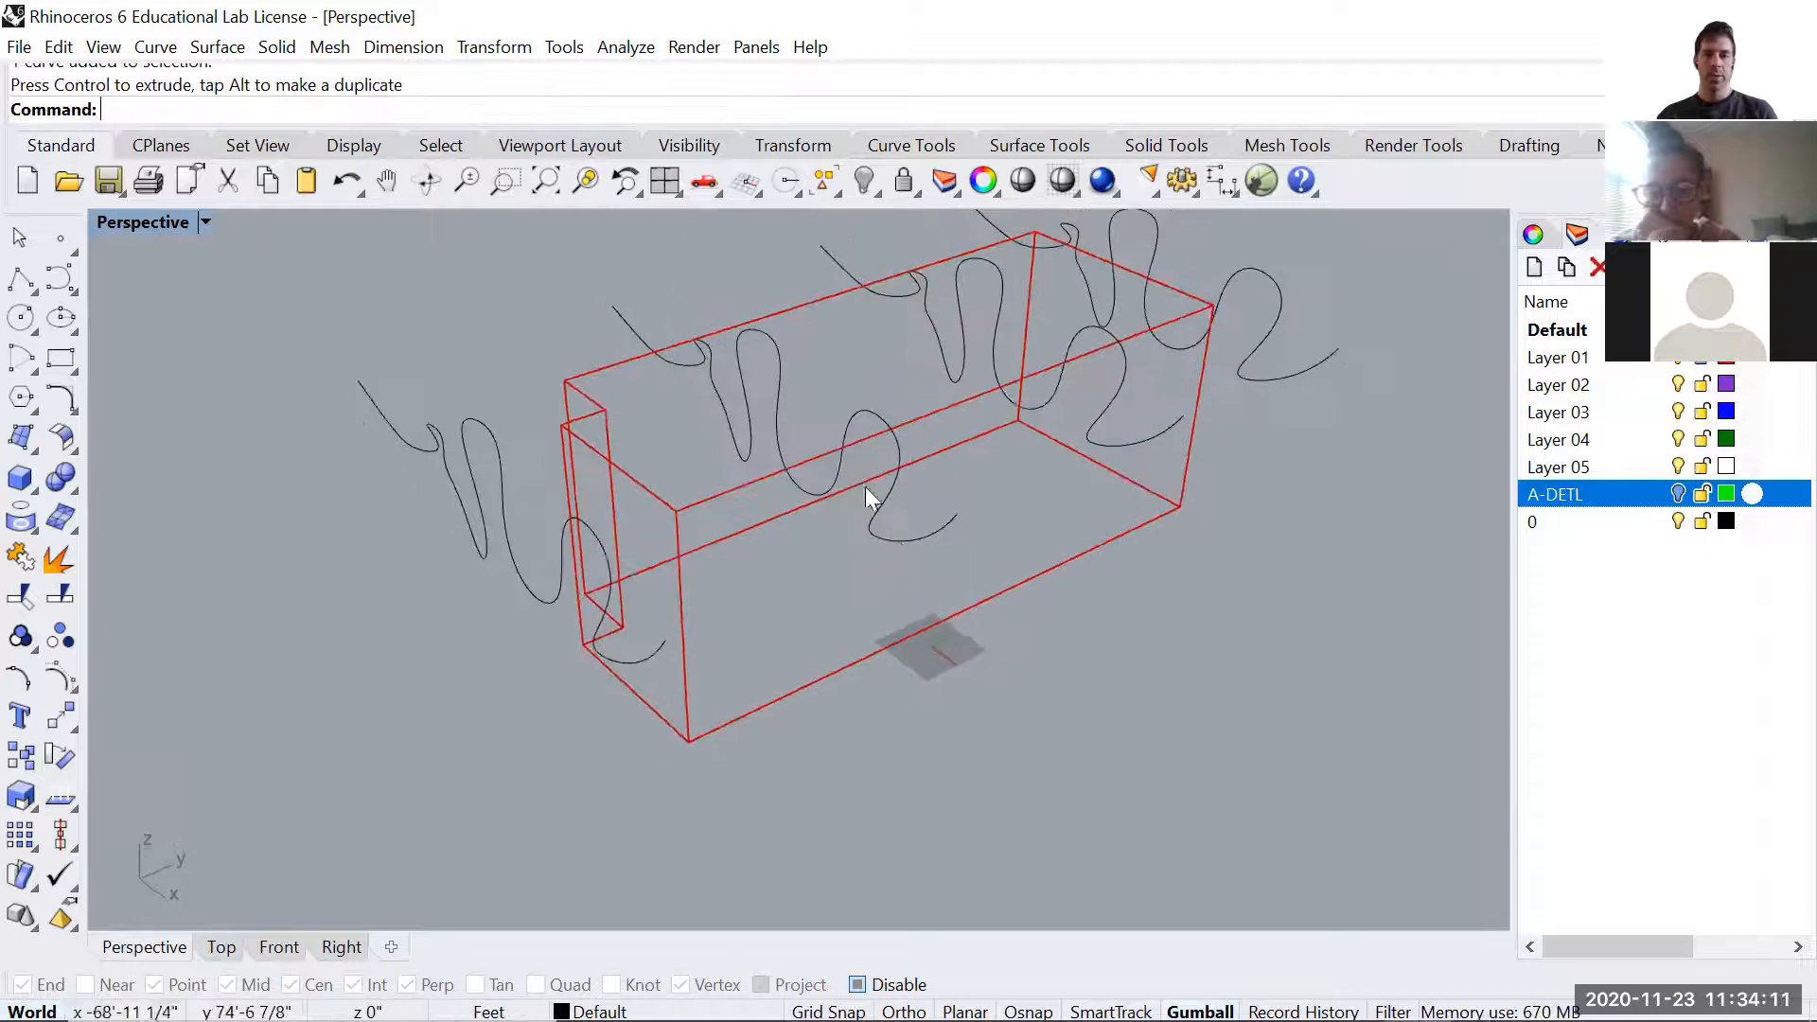
- Try to pull the upper control point of the second curve's tall loop in the negative Y direction, and undo the move
left_click(778, 400)
scroll(740, 367, "up", 5)
right_click_drag(722, 371, 760, 324)
left_click(760, 308)
right_click_drag(1119, 666, 1090, 663)
right_click_drag(812, 364, 776, 338)
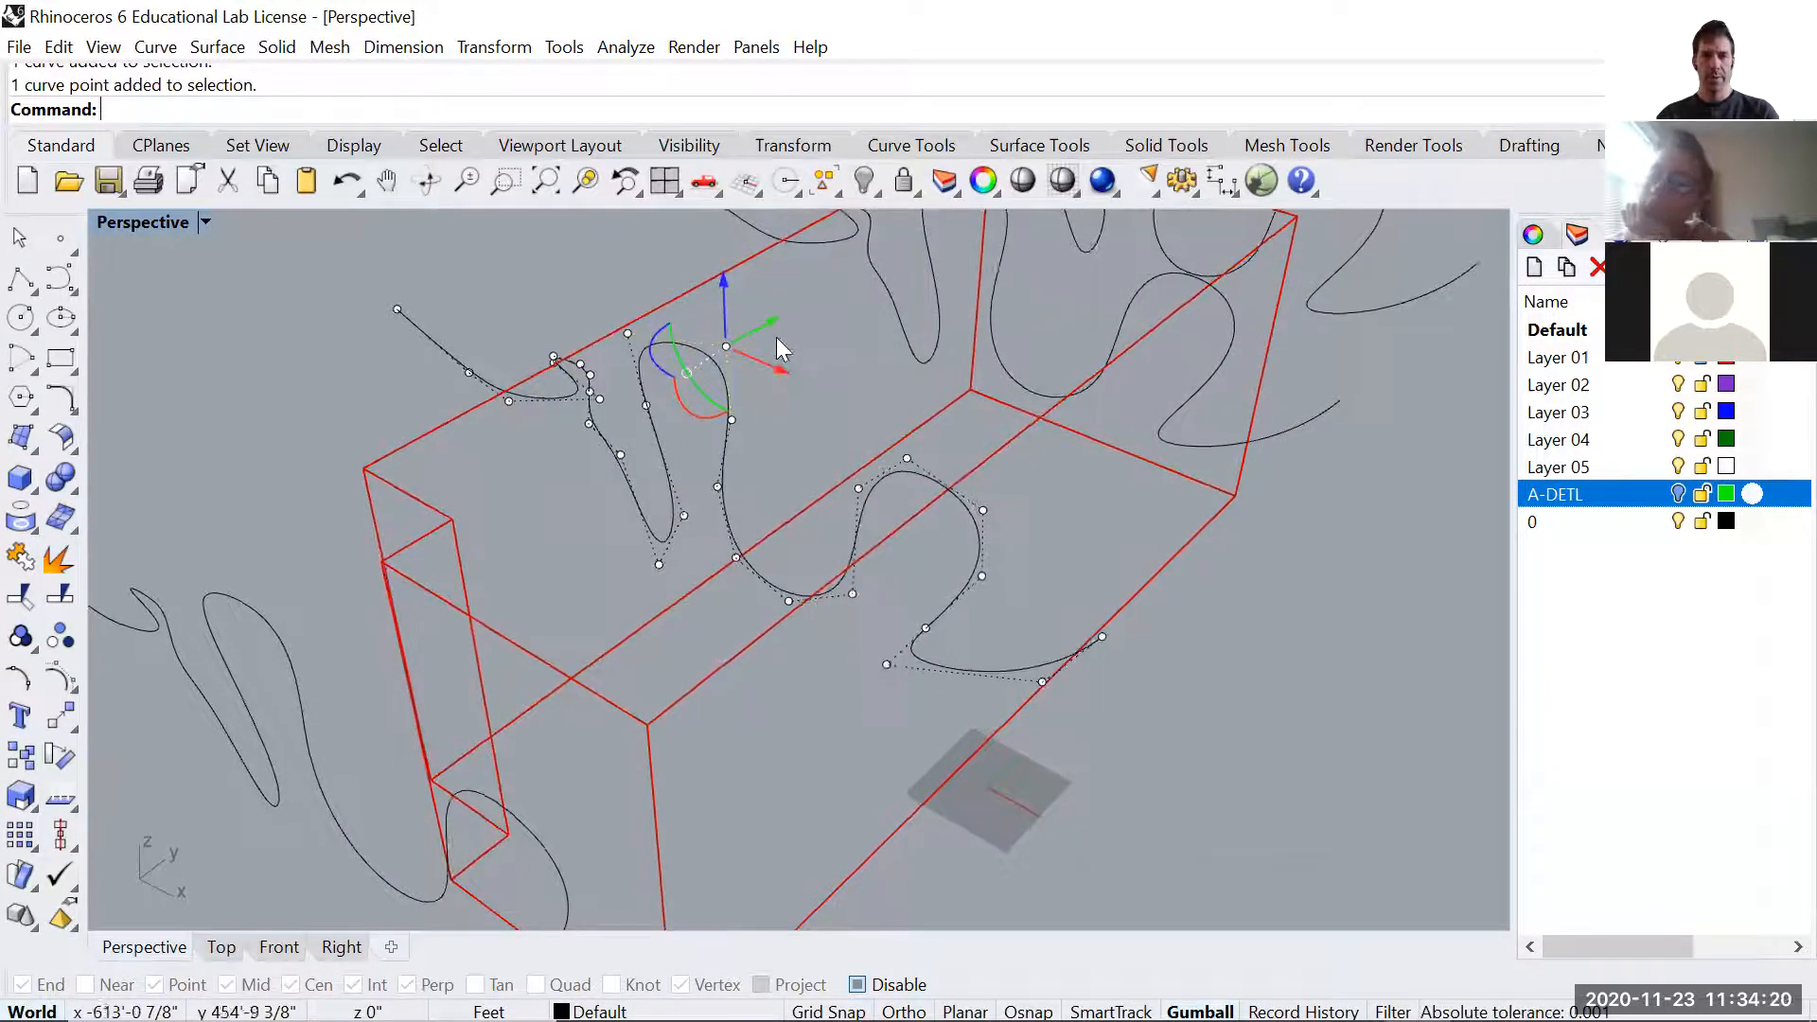
left_click_drag(769, 324, 503, 506)
left_click(843, 560)
key("Escape")
right_click_drag(975, 564, 824, 628)
scroll(824, 629, "down", 7)
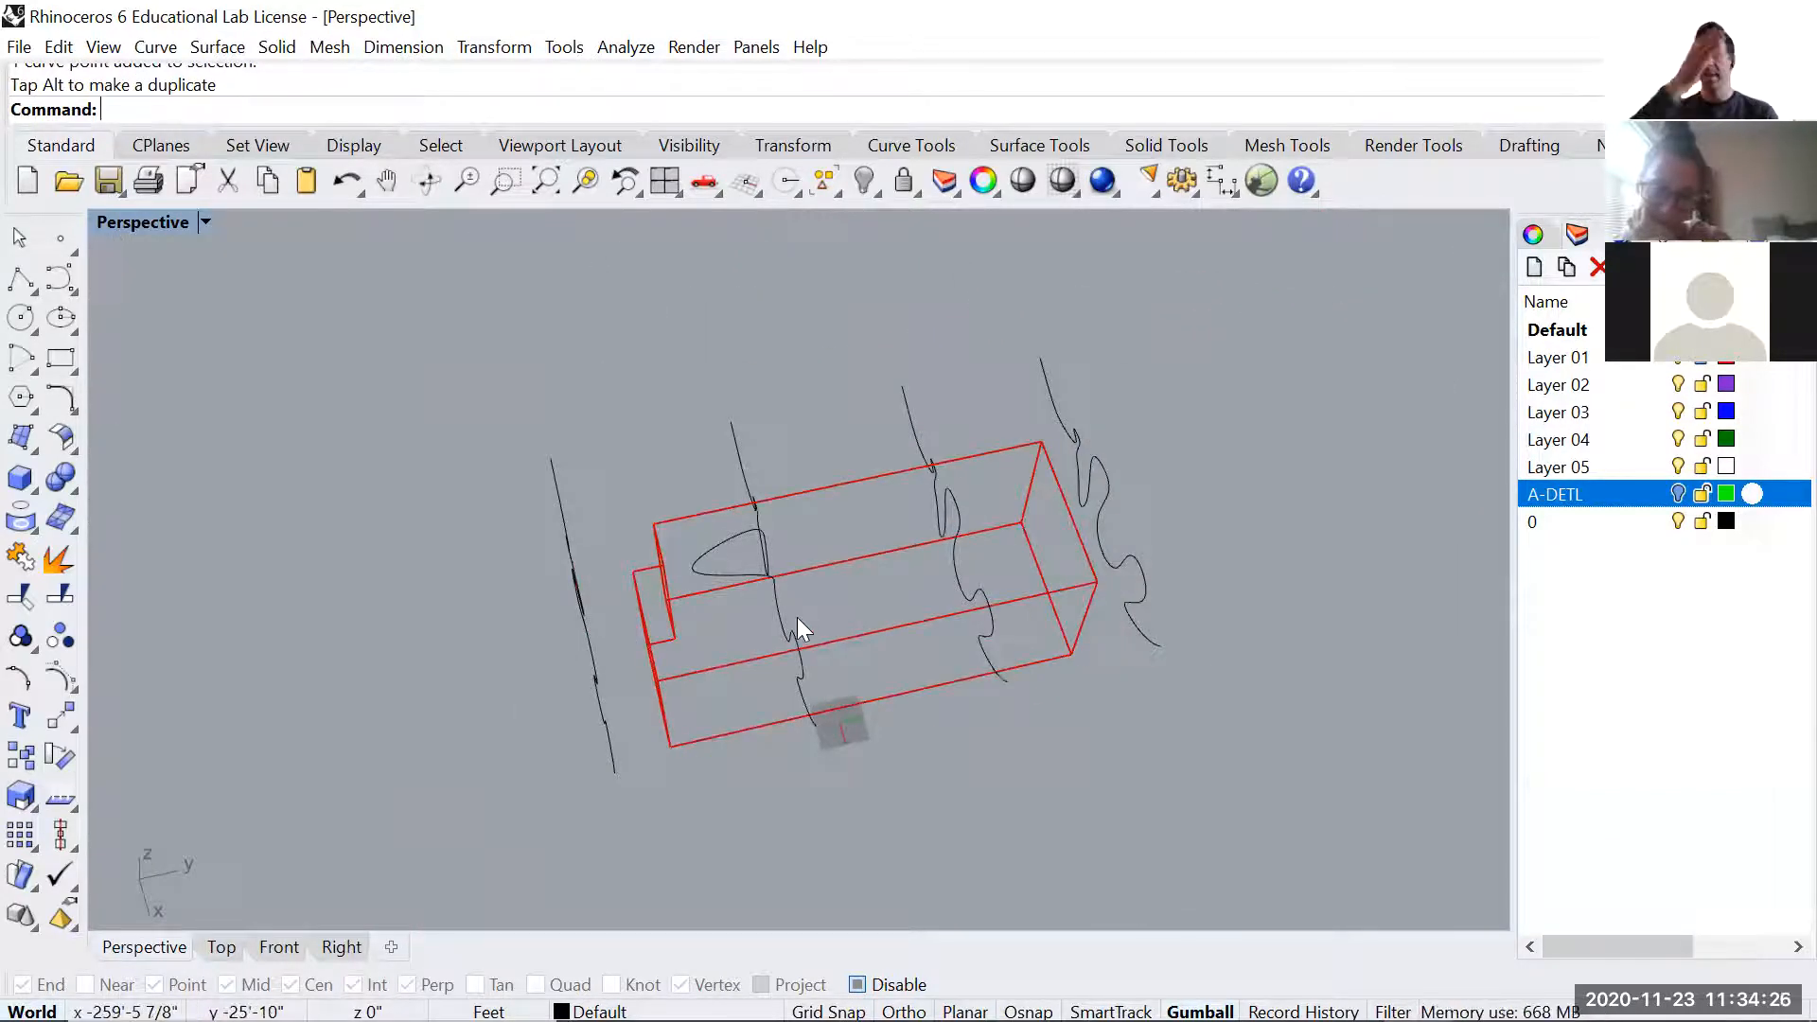
key("ctrl+z")
- Reshape the second curve's tall middle loop by moving its upper control points downward with the Gumball
right_click_drag(797, 617, 841, 500)
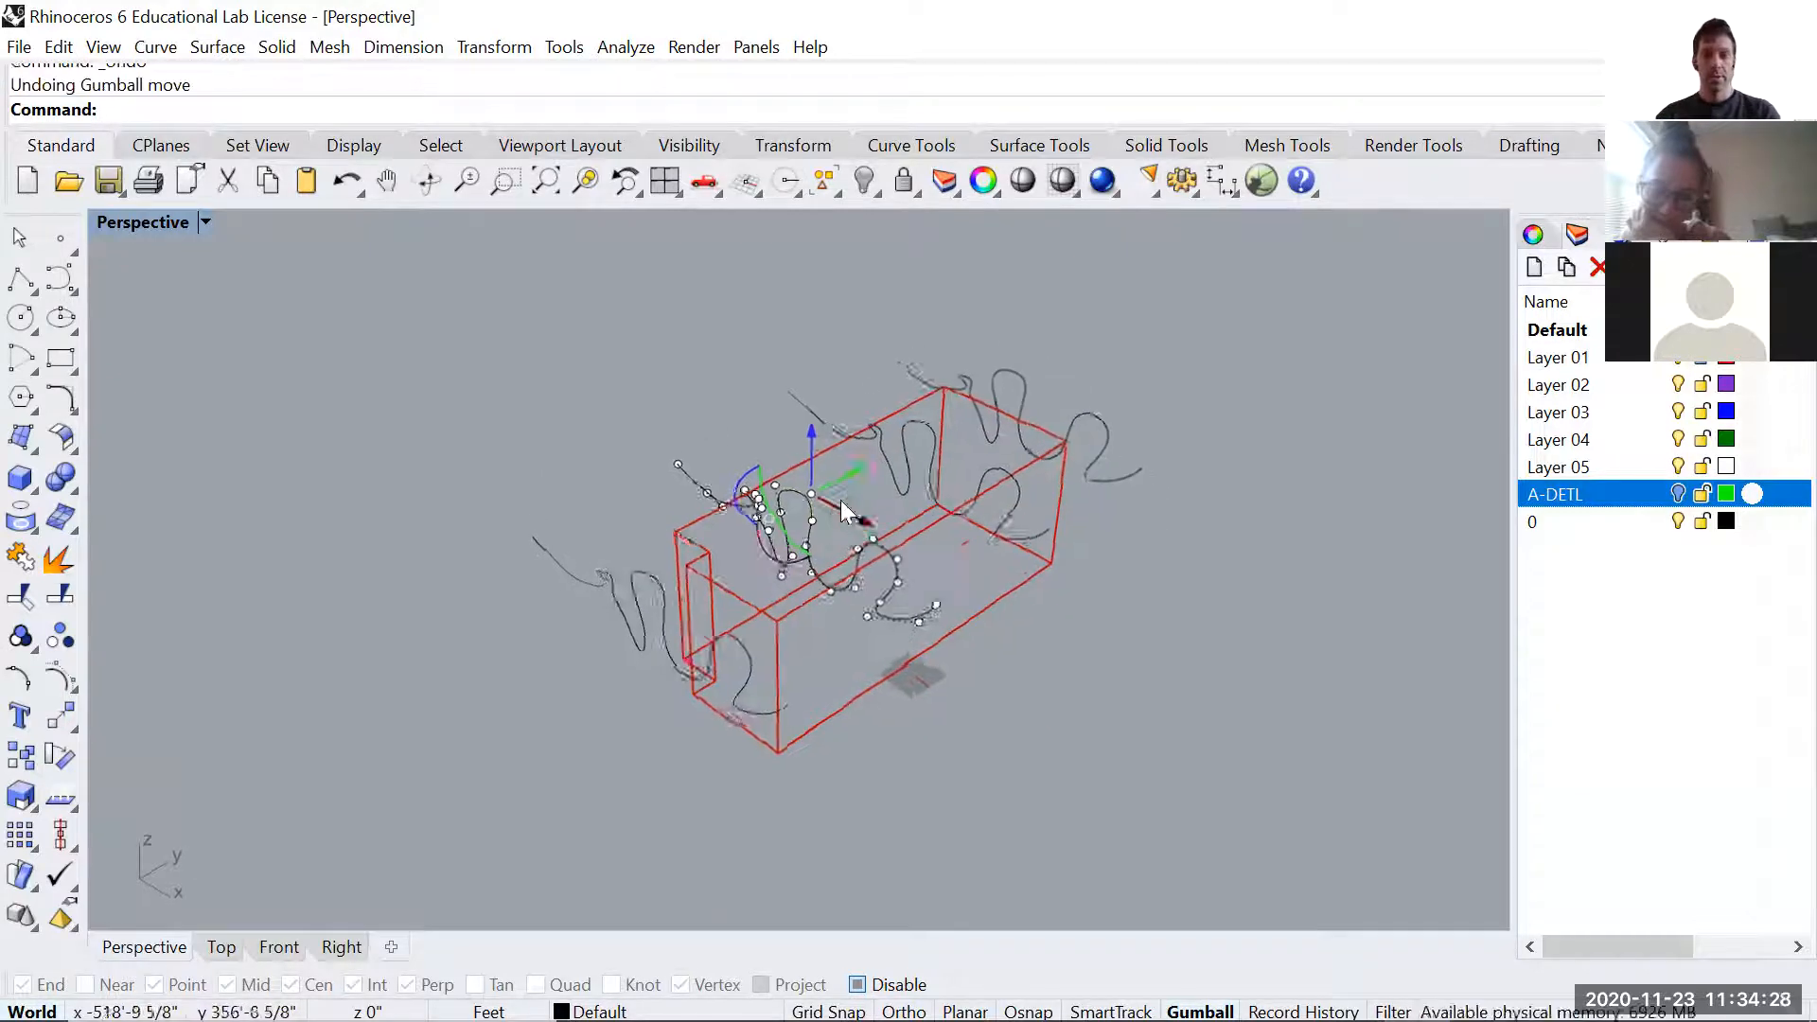
scroll(799, 466, "up", 4)
scroll(793, 441, "up", 2)
left_click_drag(794, 458, 791, 490)
left_click_drag(843, 573, 807, 561)
right_click_drag(803, 597, 856, 479)
scroll(877, 415, "up", 2)
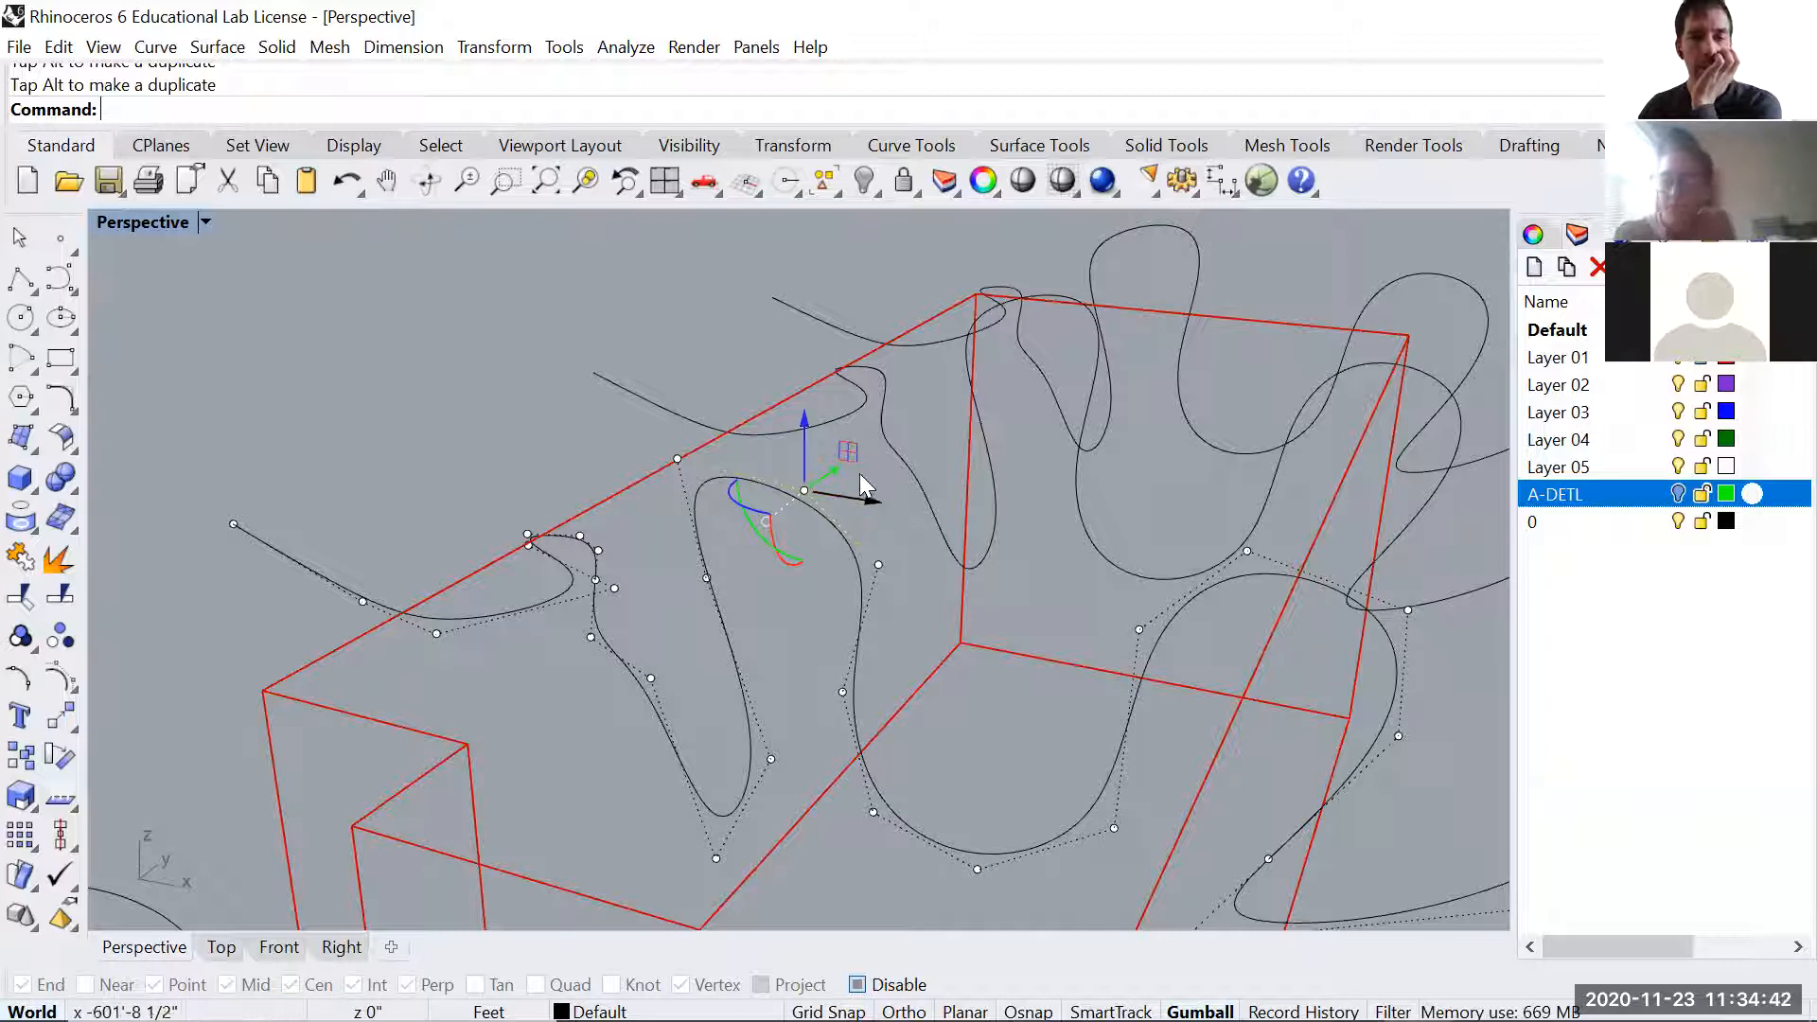
mouse_move(858, 453)
left_mouse_down()
mouse_move(816, 346)
mouse_move(895, 525)
mouse_move(754, 409)
mouse_move(1003, 402)
mouse_move(814, 426)
mouse_move(937, 407)
mouse_move(839, 476)
left_mouse_up()
left_click_drag(761, 564, 812, 617)
left_click_drag(750, 540, 813, 653)
- Lower the upper control points of the second curve's last loop to flatten it
scroll(965, 674, "down", 5)
mouse_move(1010, 691)
right_mouse_down()
mouse_move(1042, 635)
mouse_move(1001, 696)
mouse_move(1014, 664)
right_mouse_up()
left_click_drag(889, 624, 994, 684)
left_click_drag(965, 583, 984, 689)
- Adjust the second curve's vertical scale slightly with the Gumball and deselect it
left_click(1005, 701)
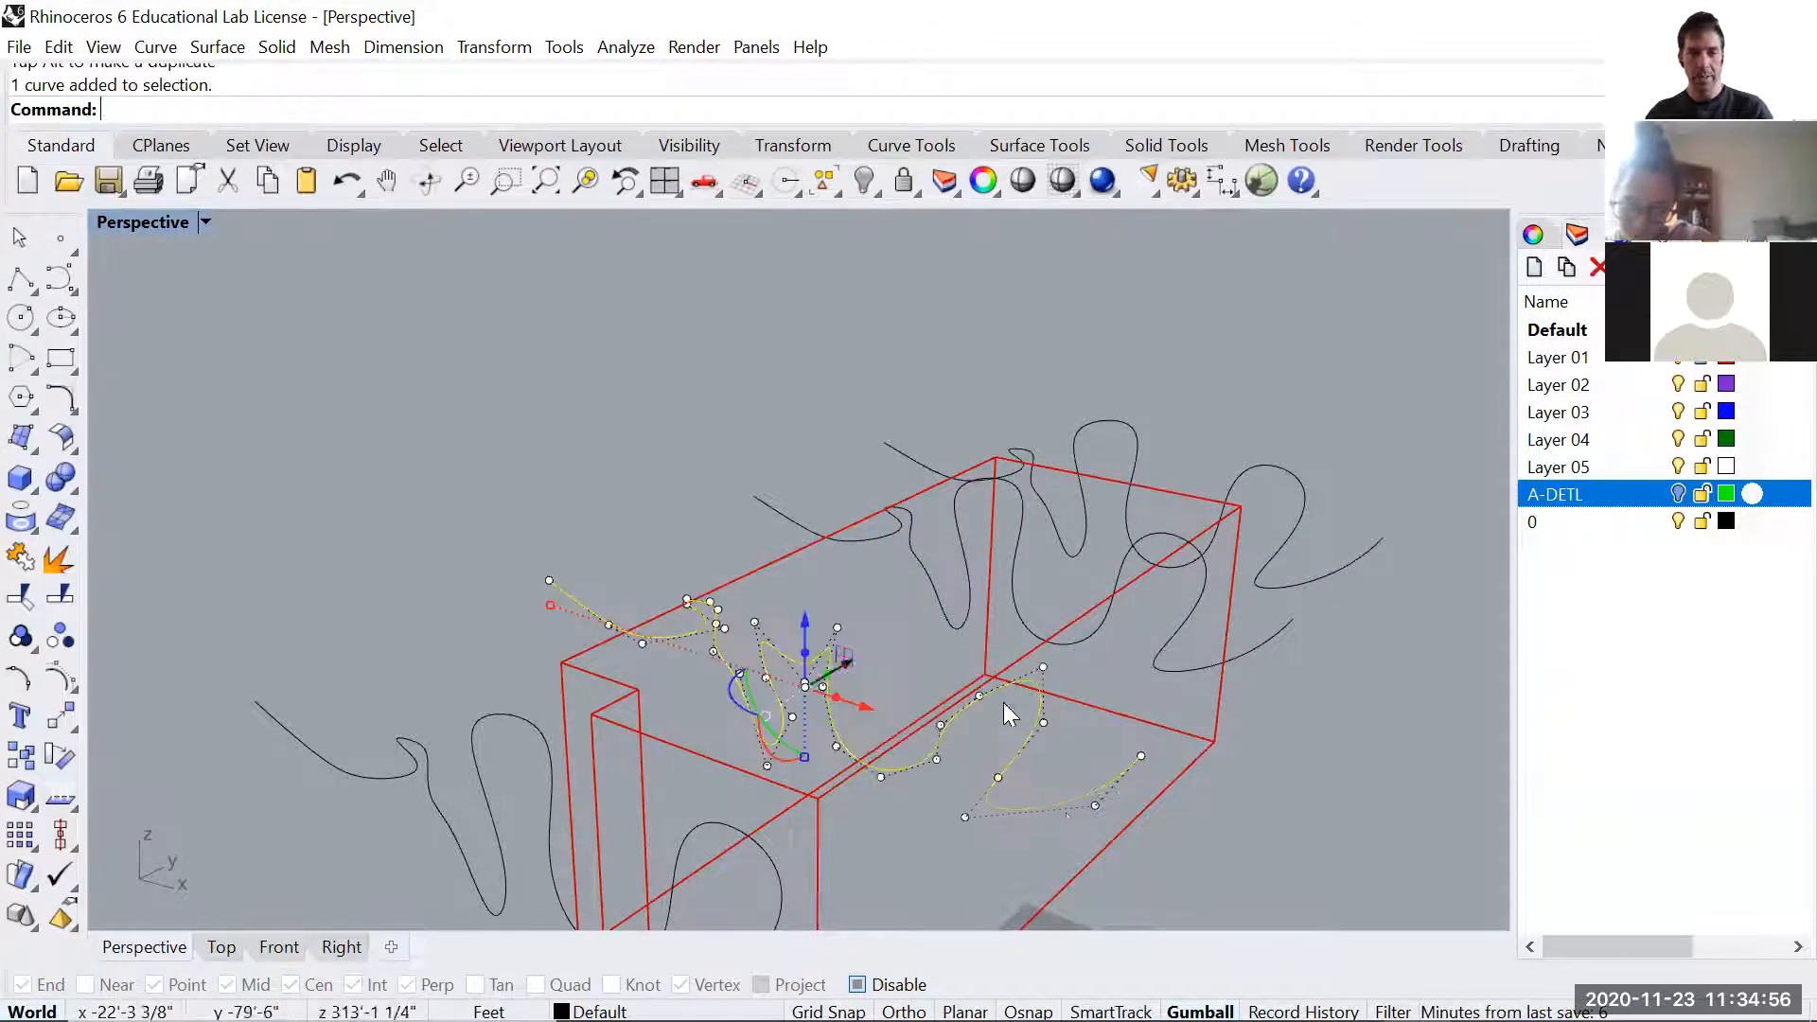
right_click_drag(945, 804, 675, 522)
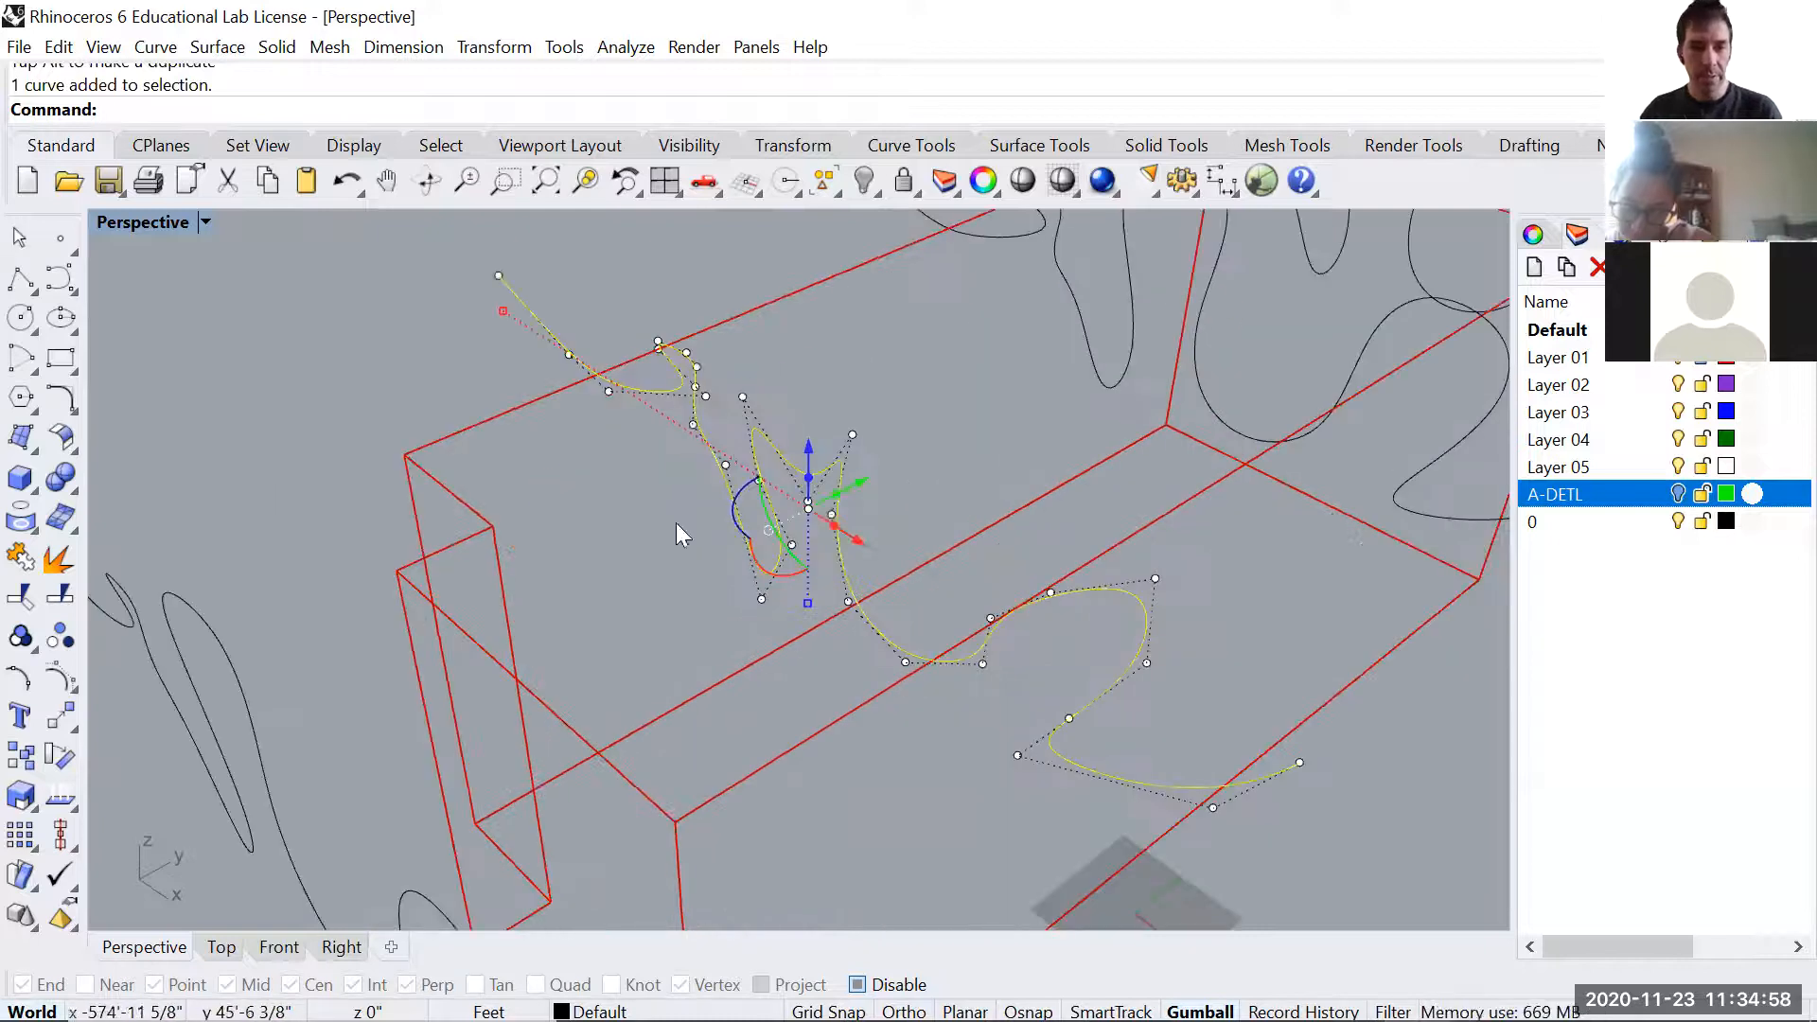
scroll(828, 548, "up", 2)
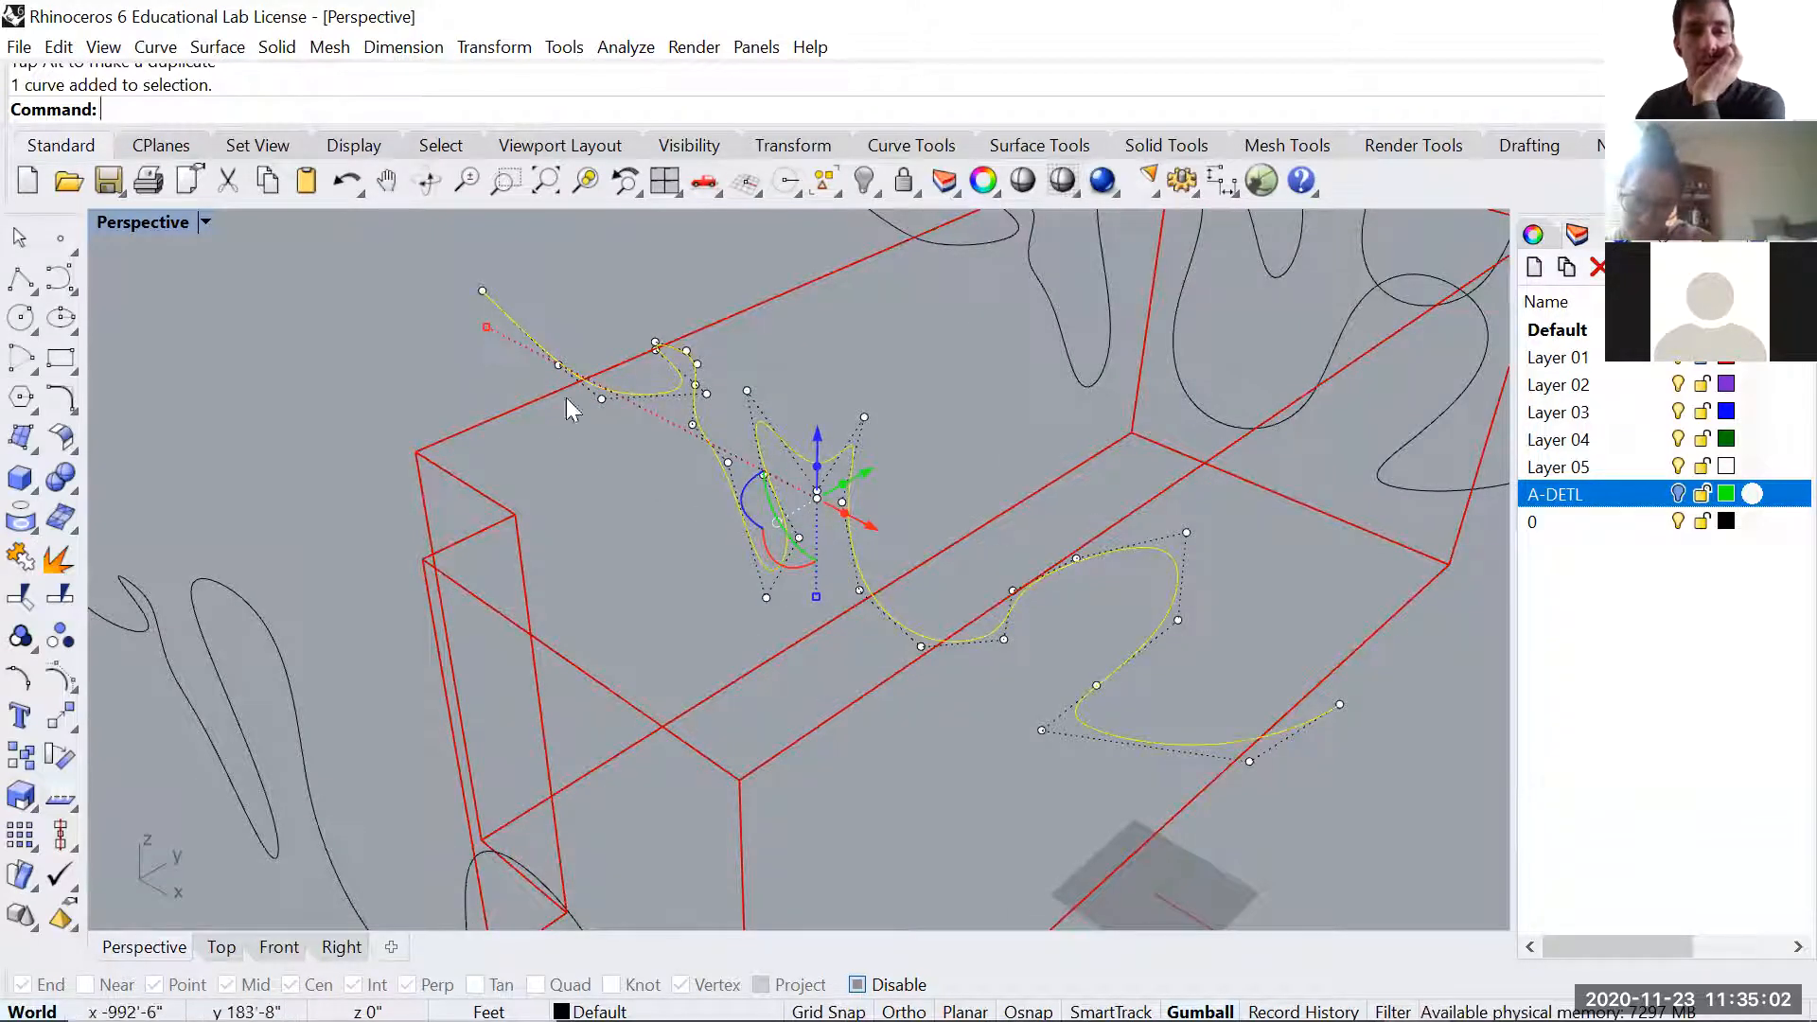
mouse_move(817, 598)
left_mouse_down()
mouse_move(824, 540)
mouse_move(799, 763)
mouse_move(805, 579)
left_mouse_up()
left_click_drag(537, 368, 817, 480)
scroll(830, 559, "up", 4)
right_click_drag(858, 568, 782, 666)
scroll(610, 610, "down", 4)
left_click(1022, 664)
left_click_drag(1083, 687, 1227, 697)
right_click_drag(1227, 696, 1038, 527)
- Delete the control points at the top of the tall loop in the curve at the solid's far end
left_click(996, 416)
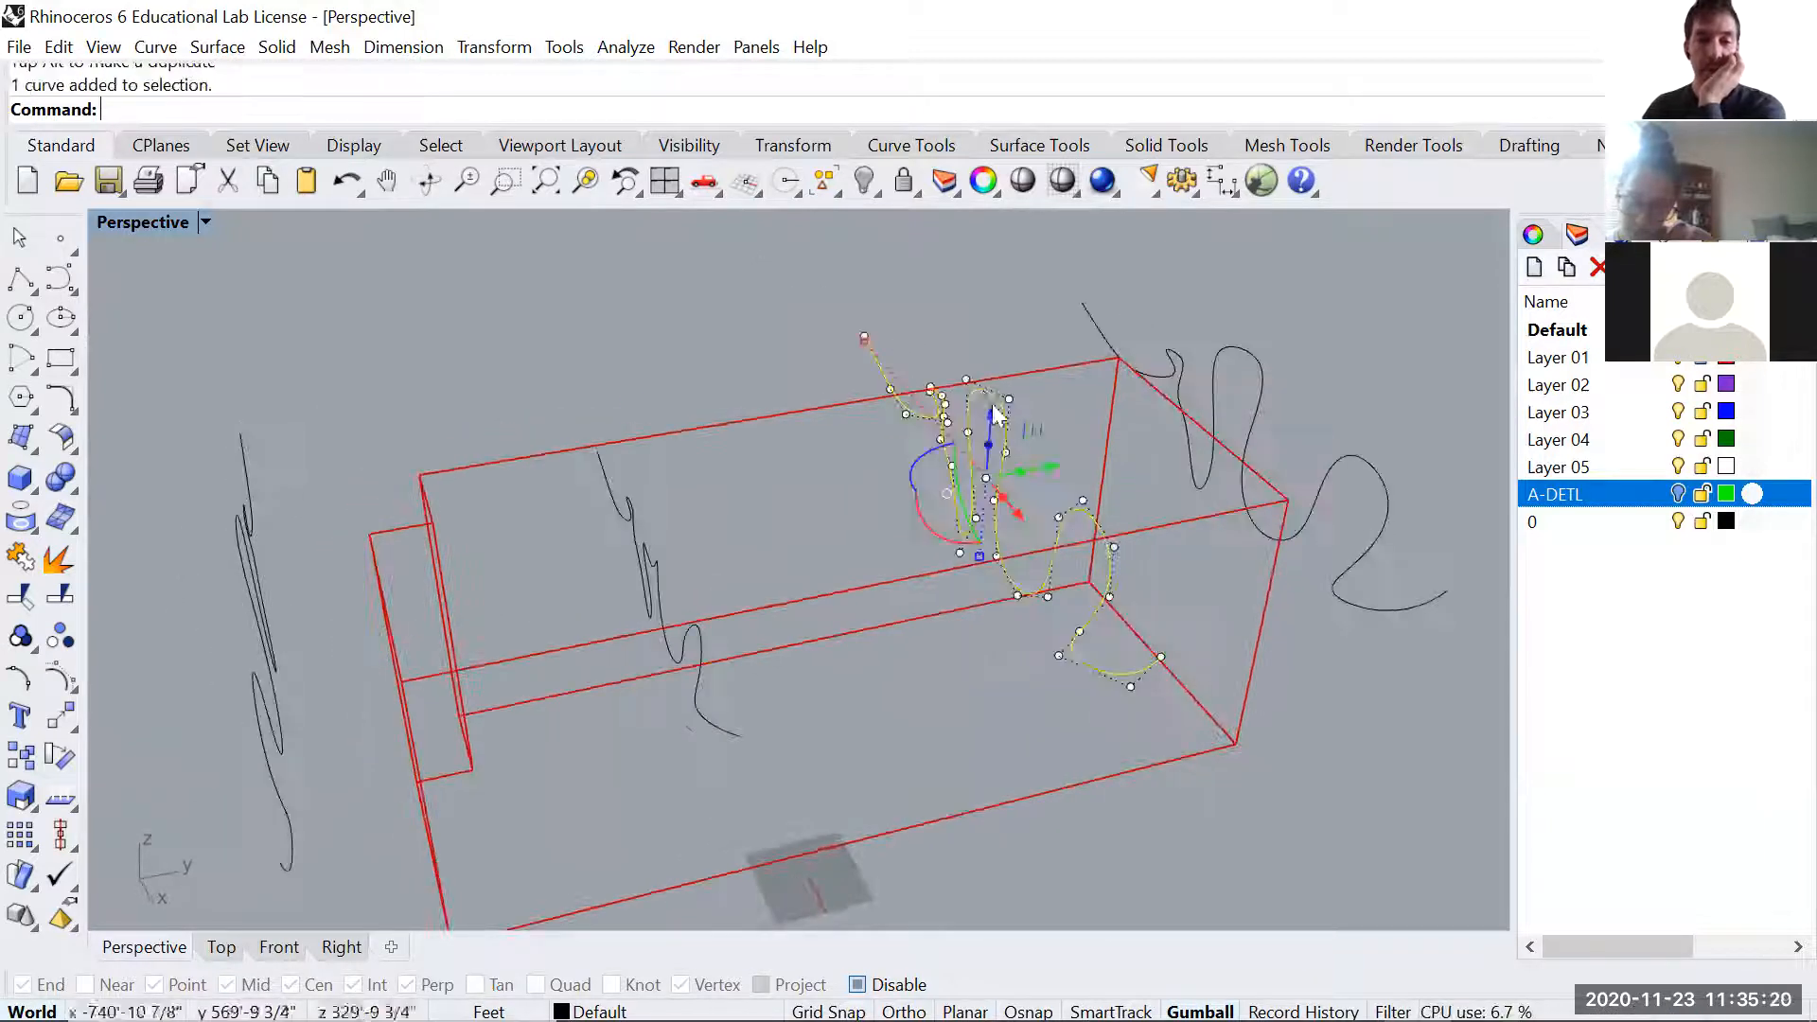
left_click_drag(983, 426, 1240, 447)
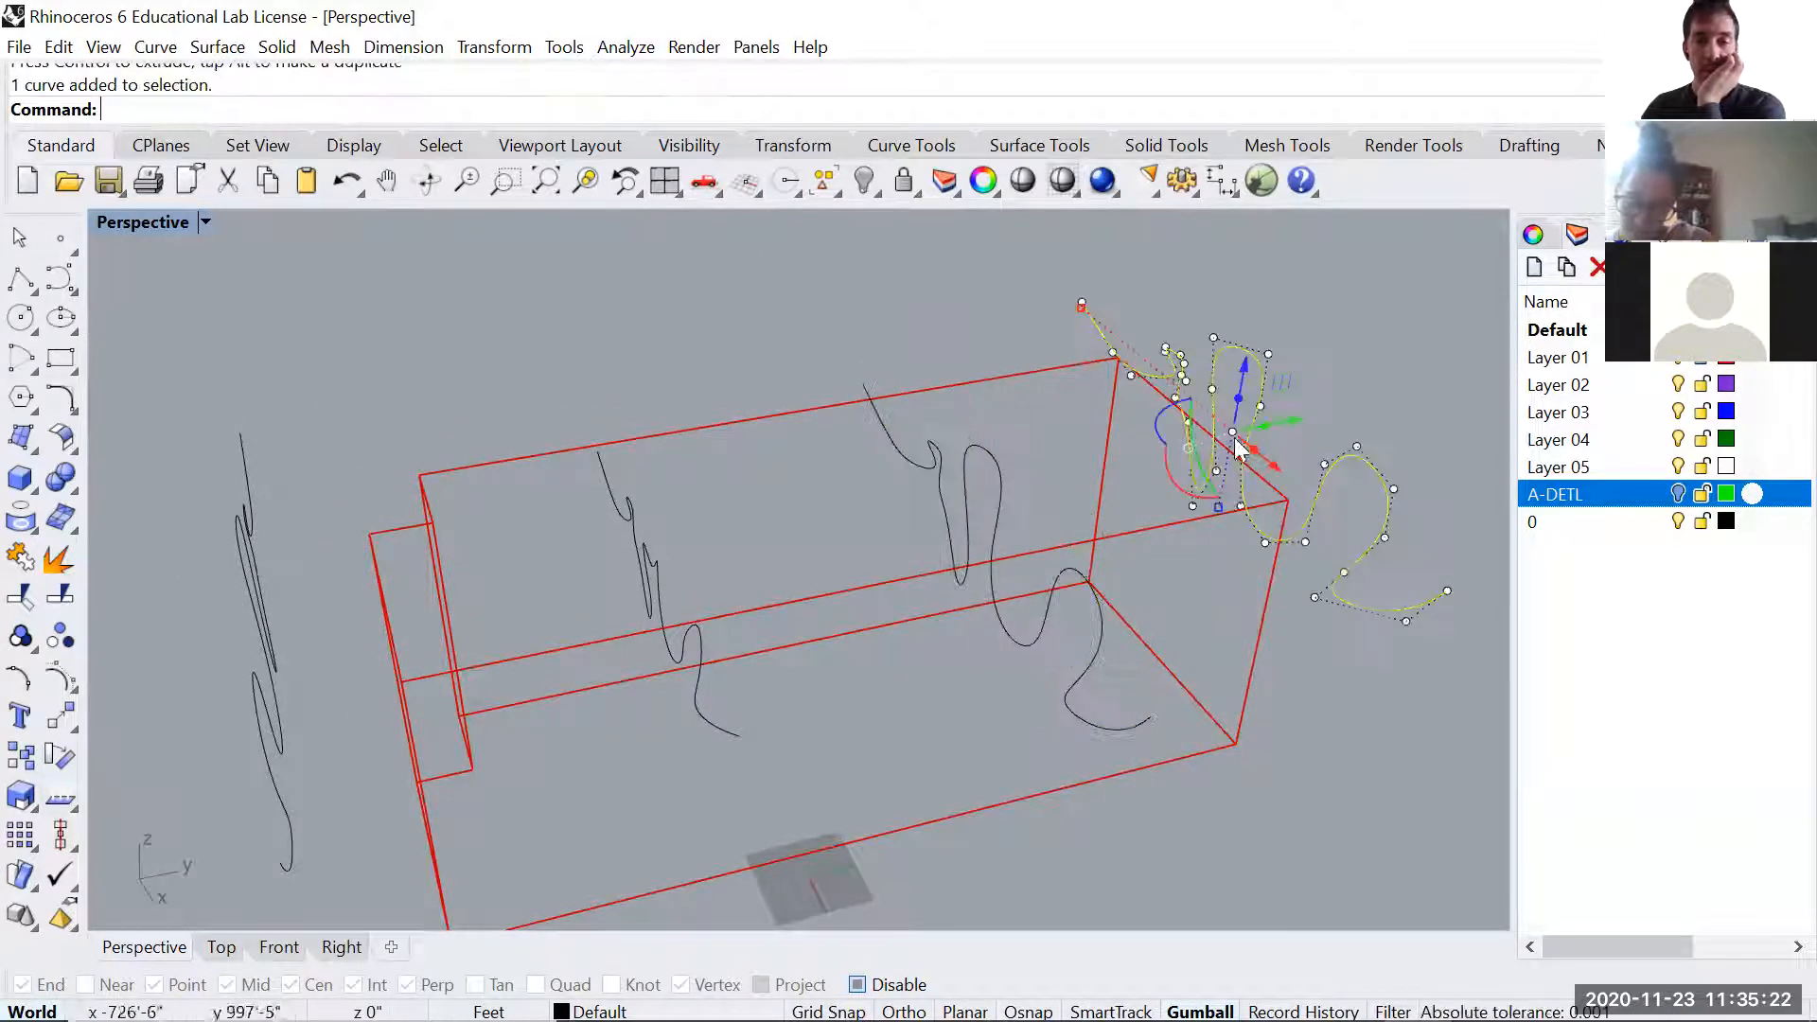
left_click_drag(1183, 289, 1322, 368)
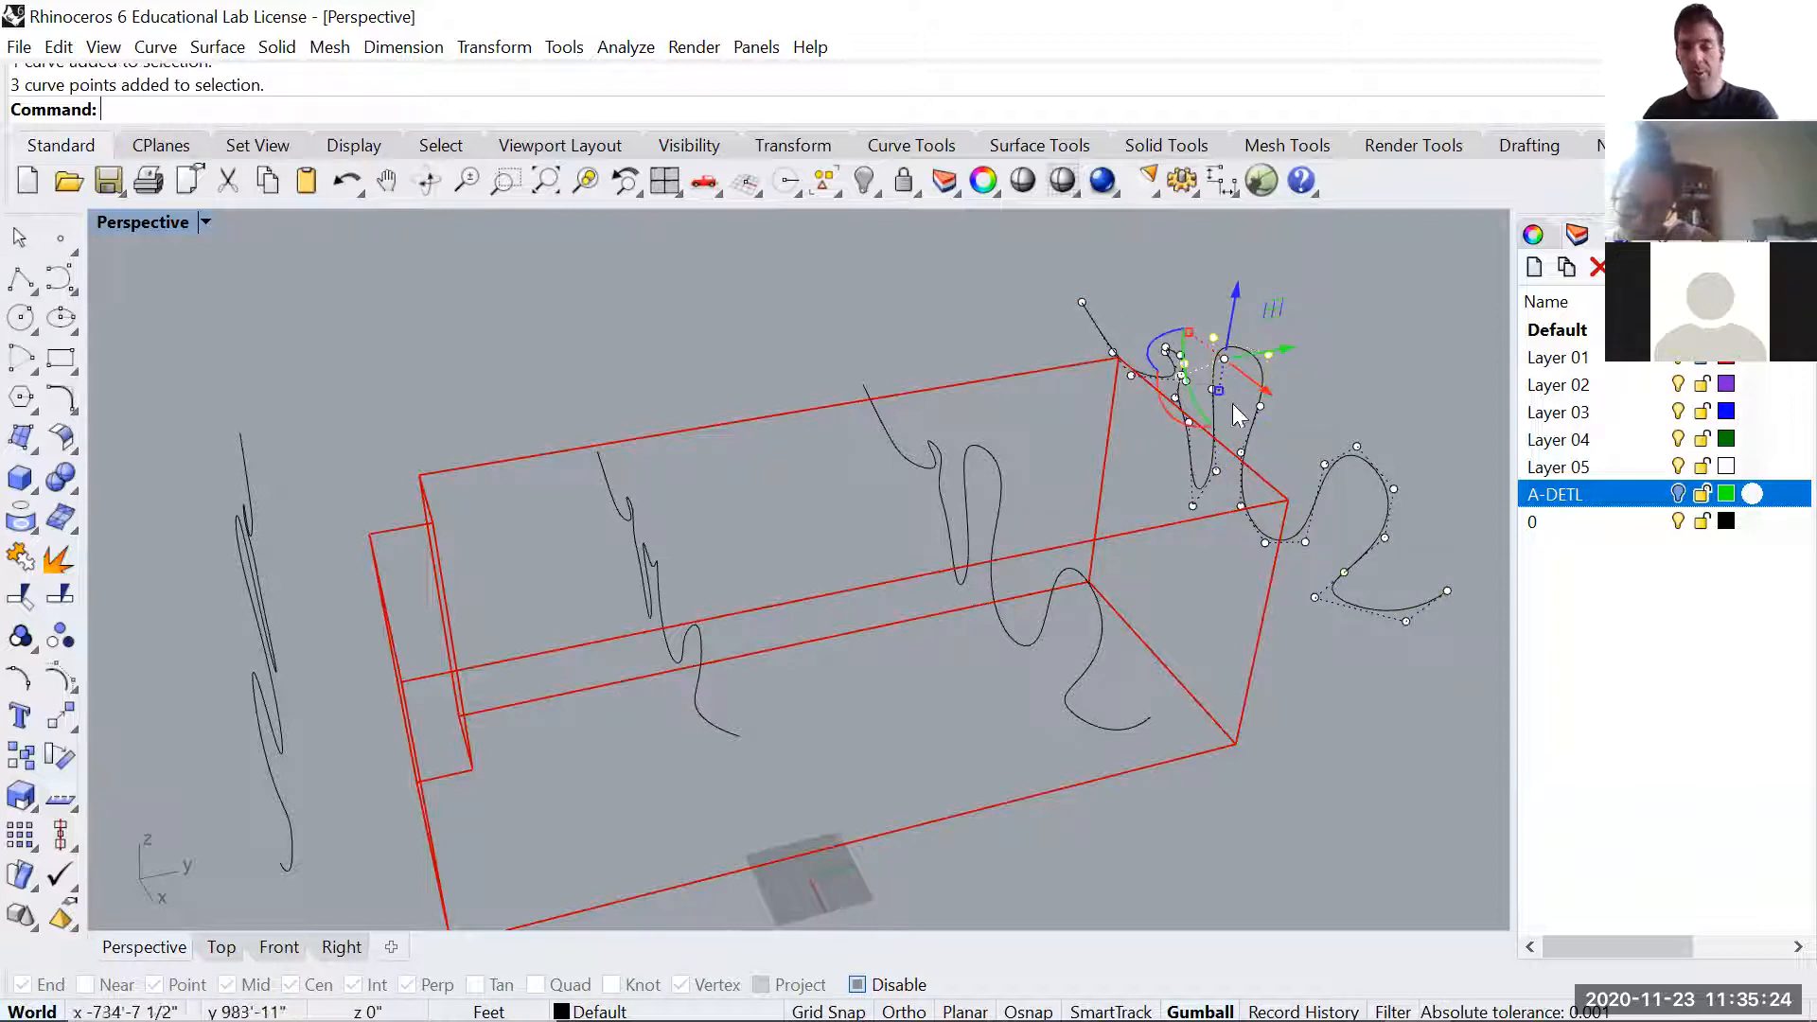
scroll(1221, 355, "up", 4)
key("Delete")
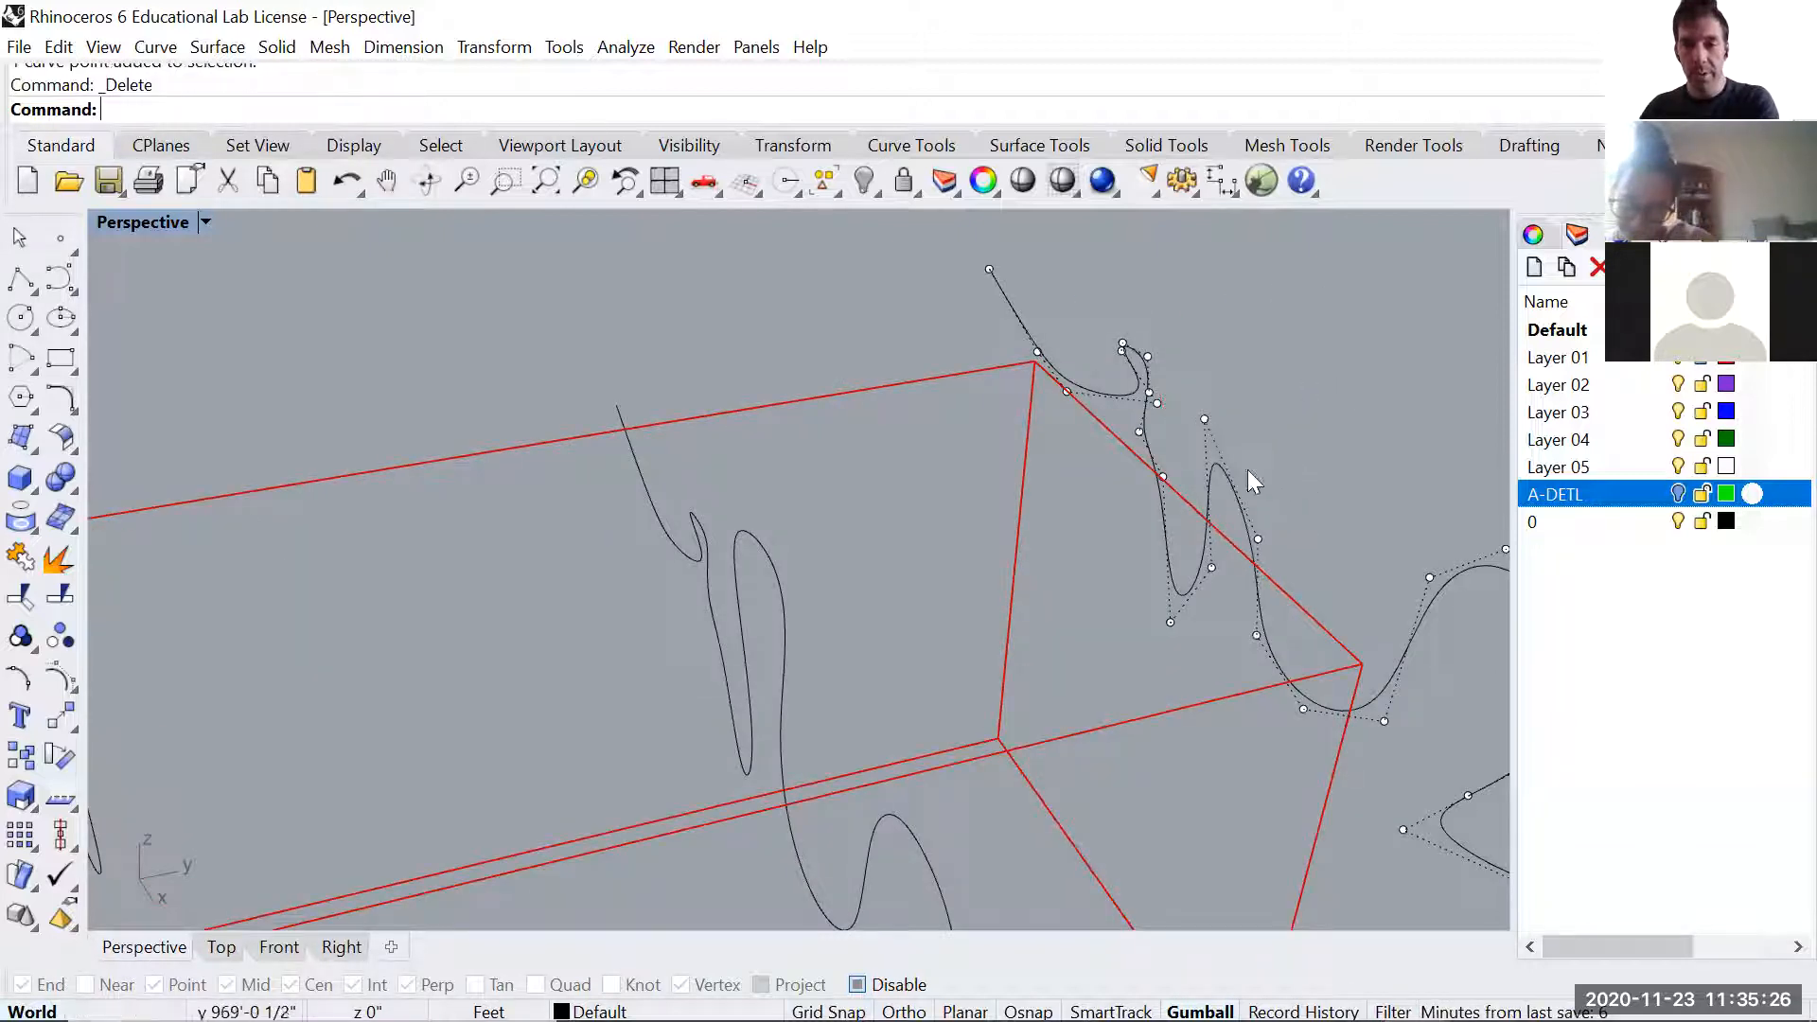
right_click_drag(1251, 594, 1297, 598)
left_click(1211, 488)
key("Delete")
- Delete the control points forming the small hook near the start of the far-end curve
left_click(1079, 373)
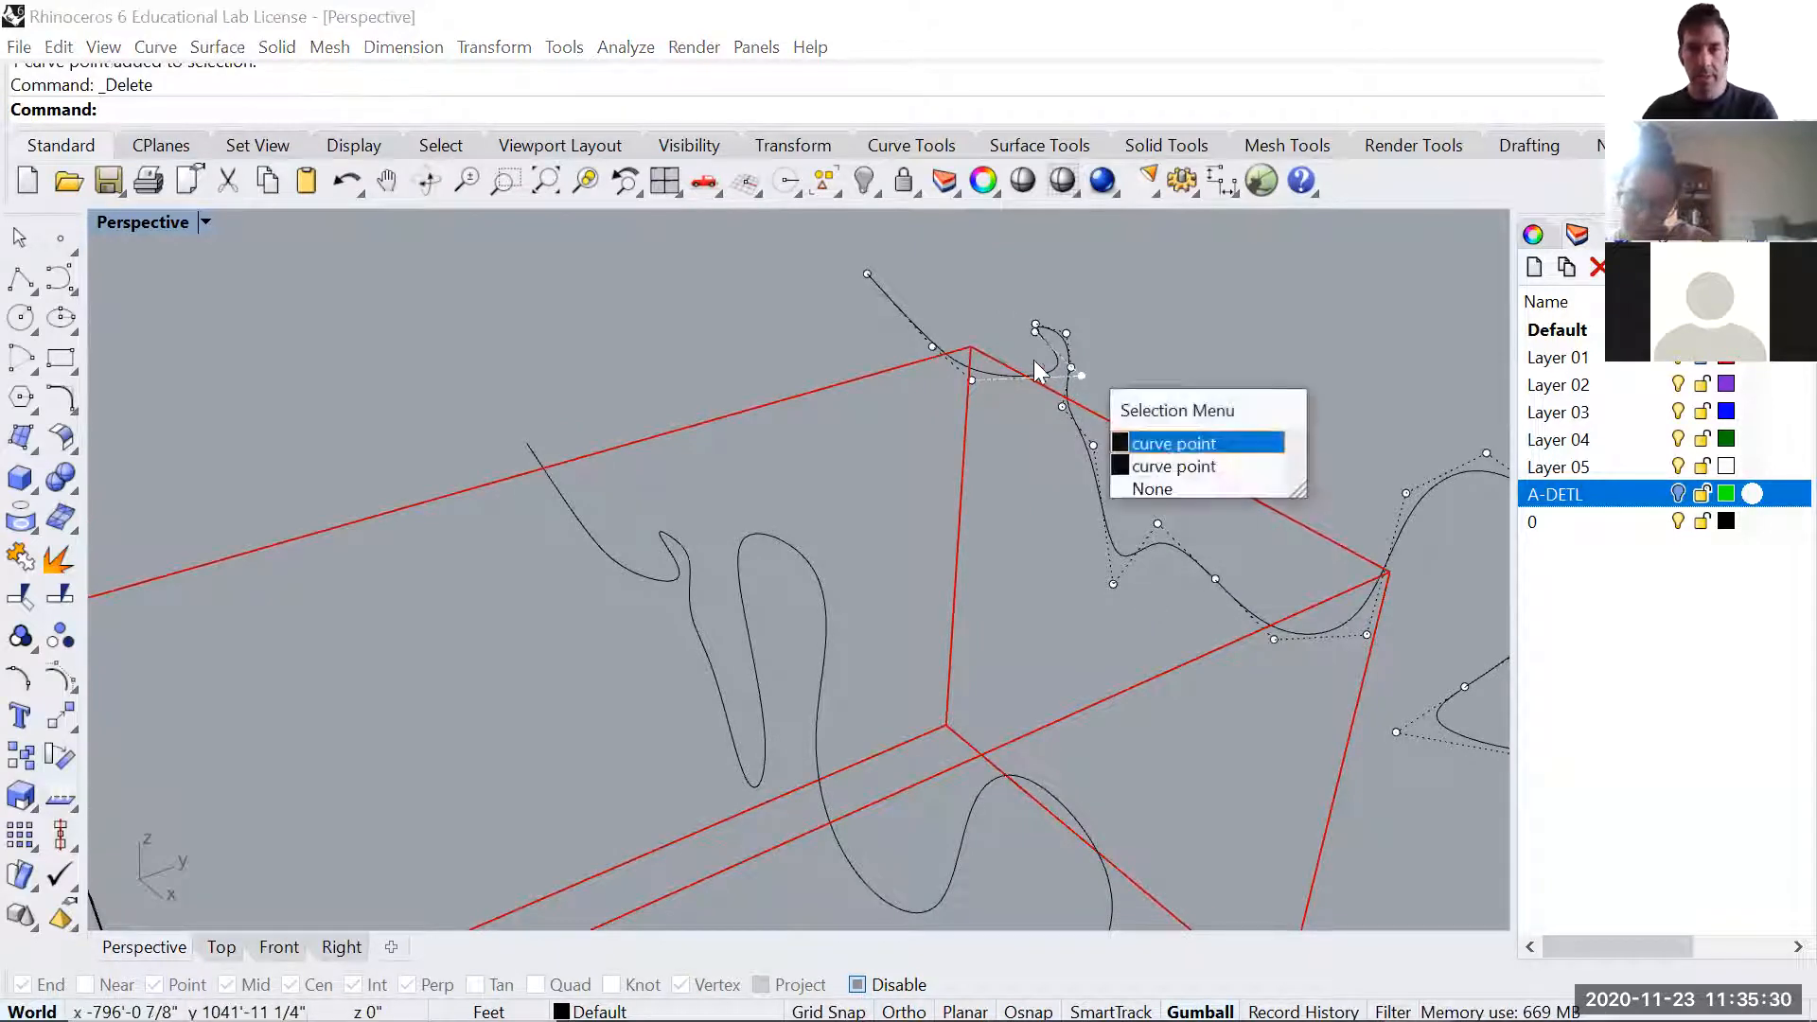
key("Delete")
left_click(1038, 331)
key("Delete")
left_click(1065, 337)
key("Delete")
left_click(1070, 368)
key("Delete")
- Delete the control point at the peak of the far-end curve's last loop
right_click_drag(1204, 616, 1157, 546)
scroll(1245, 657, "down", 4)
left_click_drag(1335, 475, 1334, 476)
key("Delete")
- Delete a control point in the small hook of the third curve and deselect the curve
left_click(806, 494)
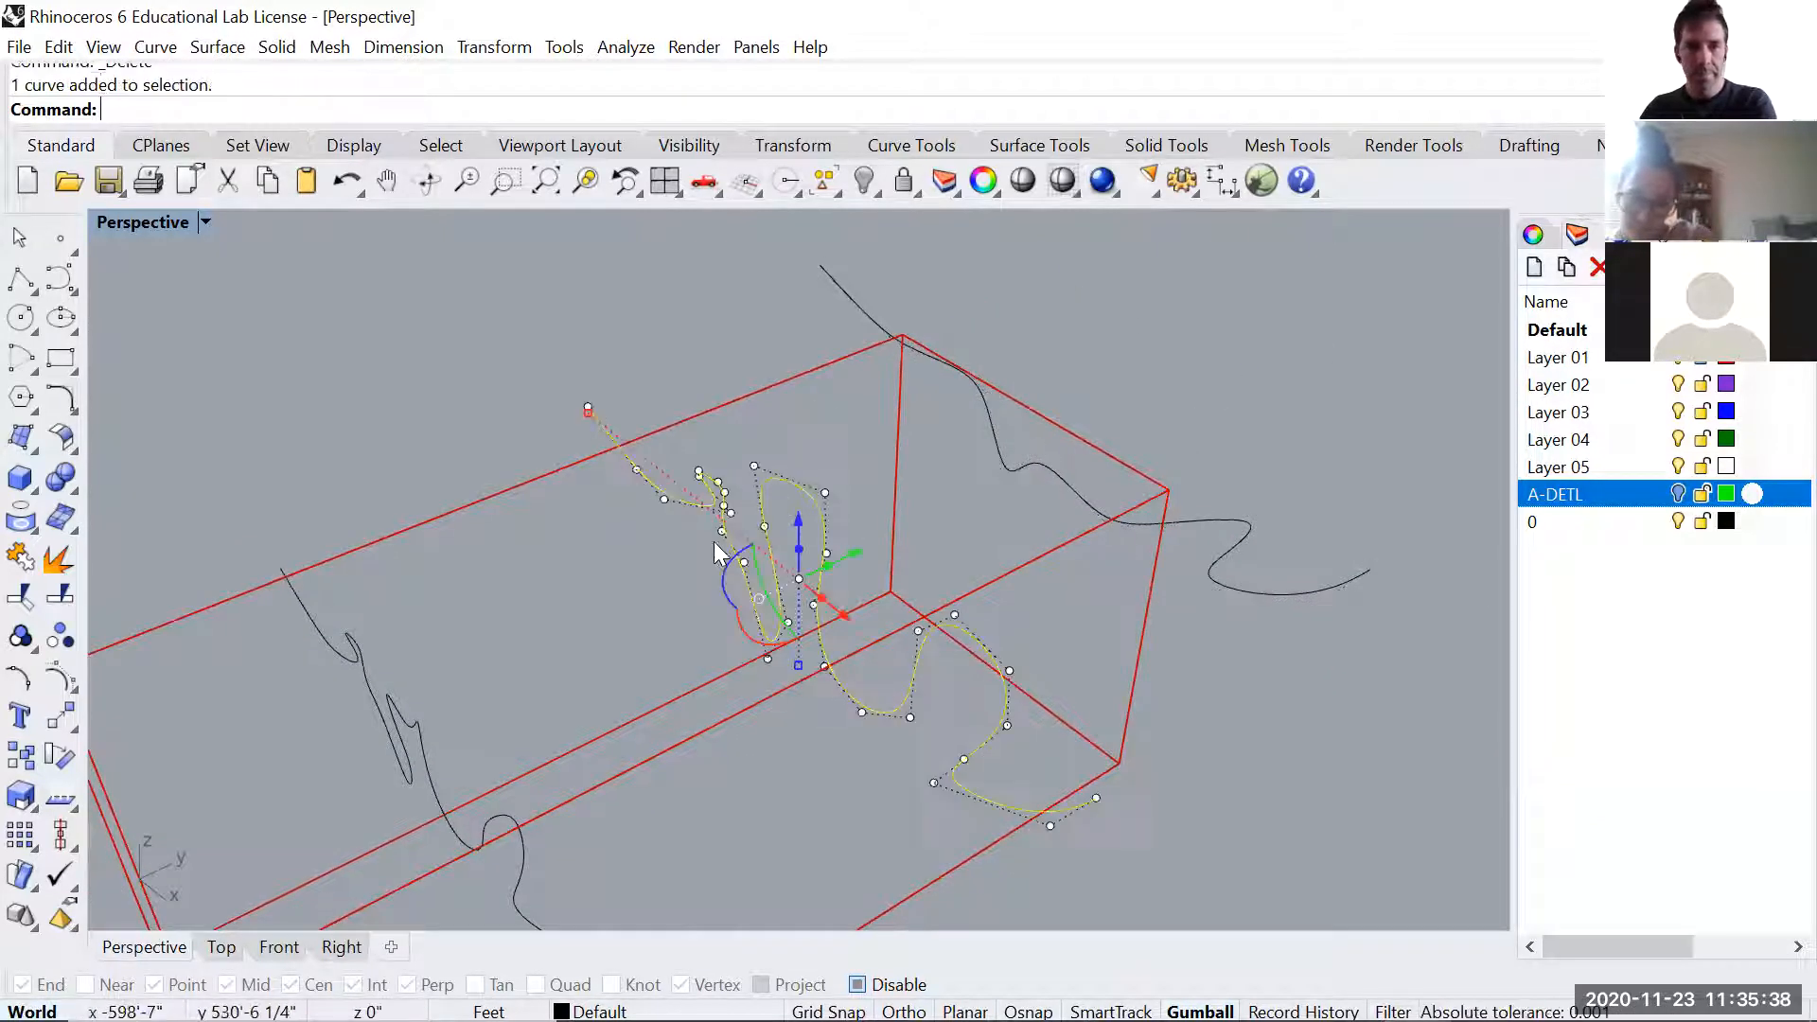
scroll(672, 498, "up", 5)
left_click(766, 527)
key("Delete")
right_click_drag(668, 660, 784, 701)
scroll(761, 624, "down", 5)
scroll(761, 625, "down", 6)
key("Escape")
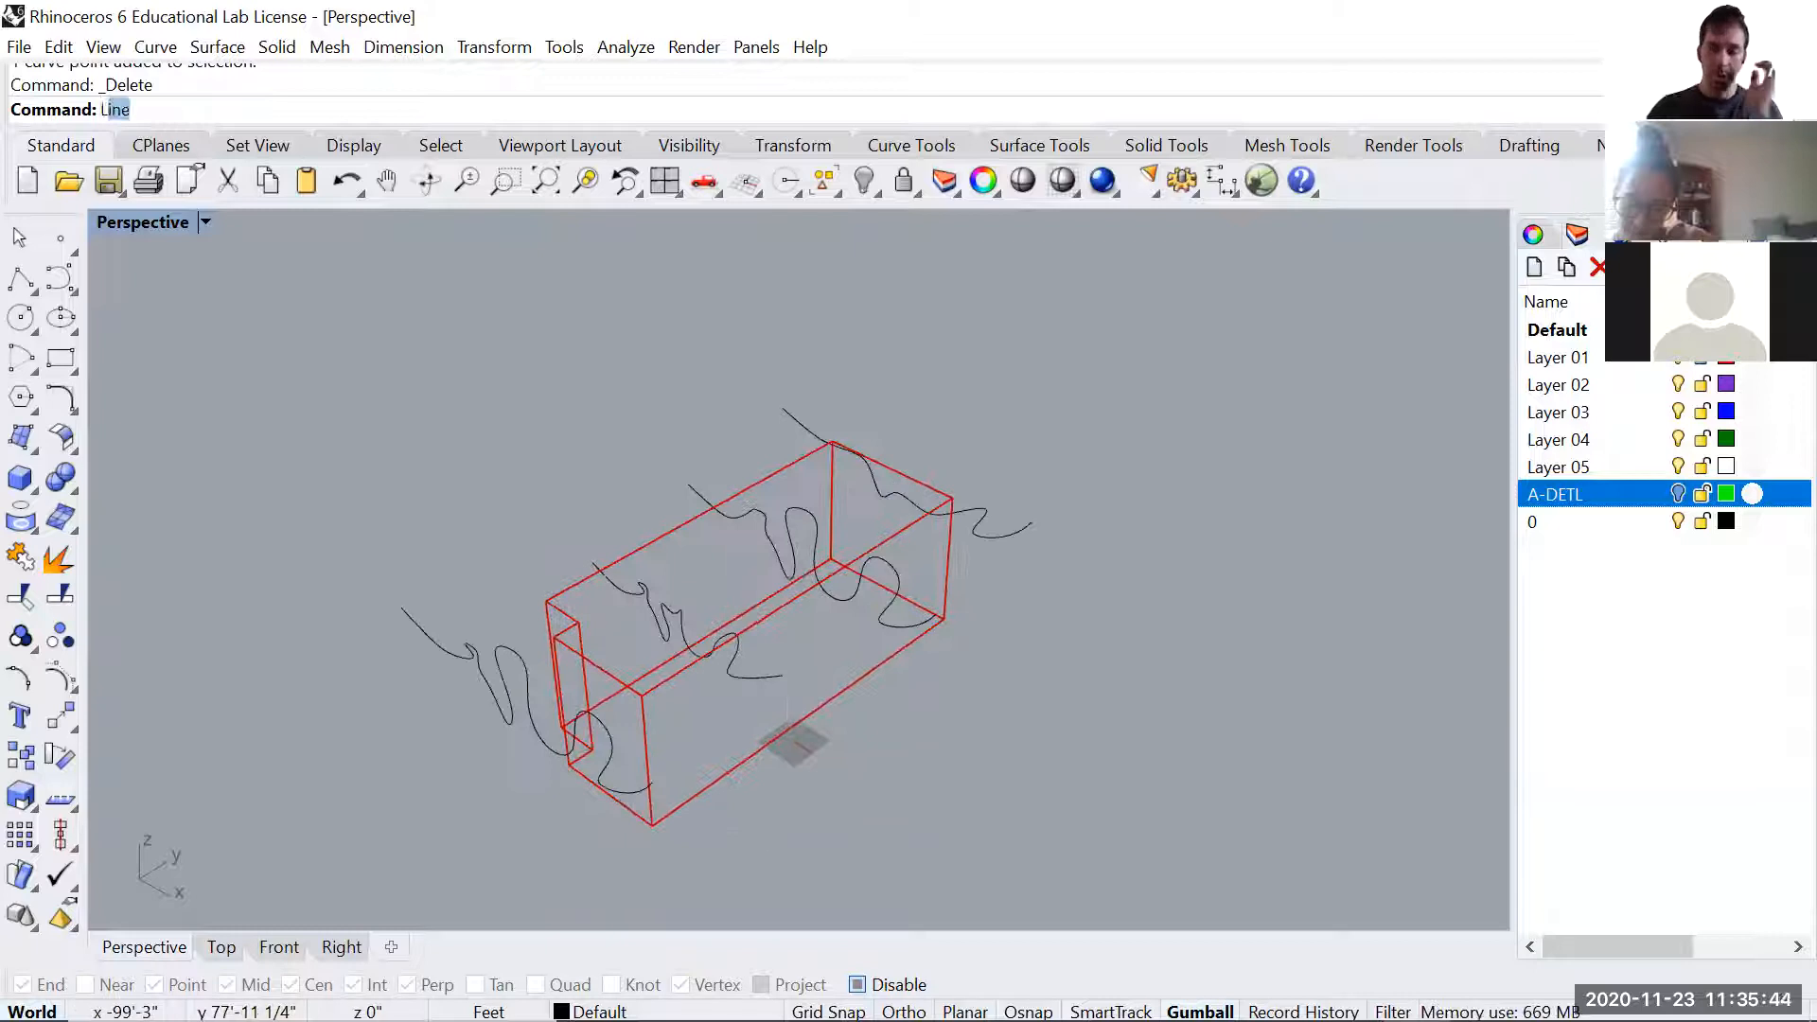
- Start a Loft through the four profile curves, picking each near the same end in order from the notched end
type("Loft")
key("Return")
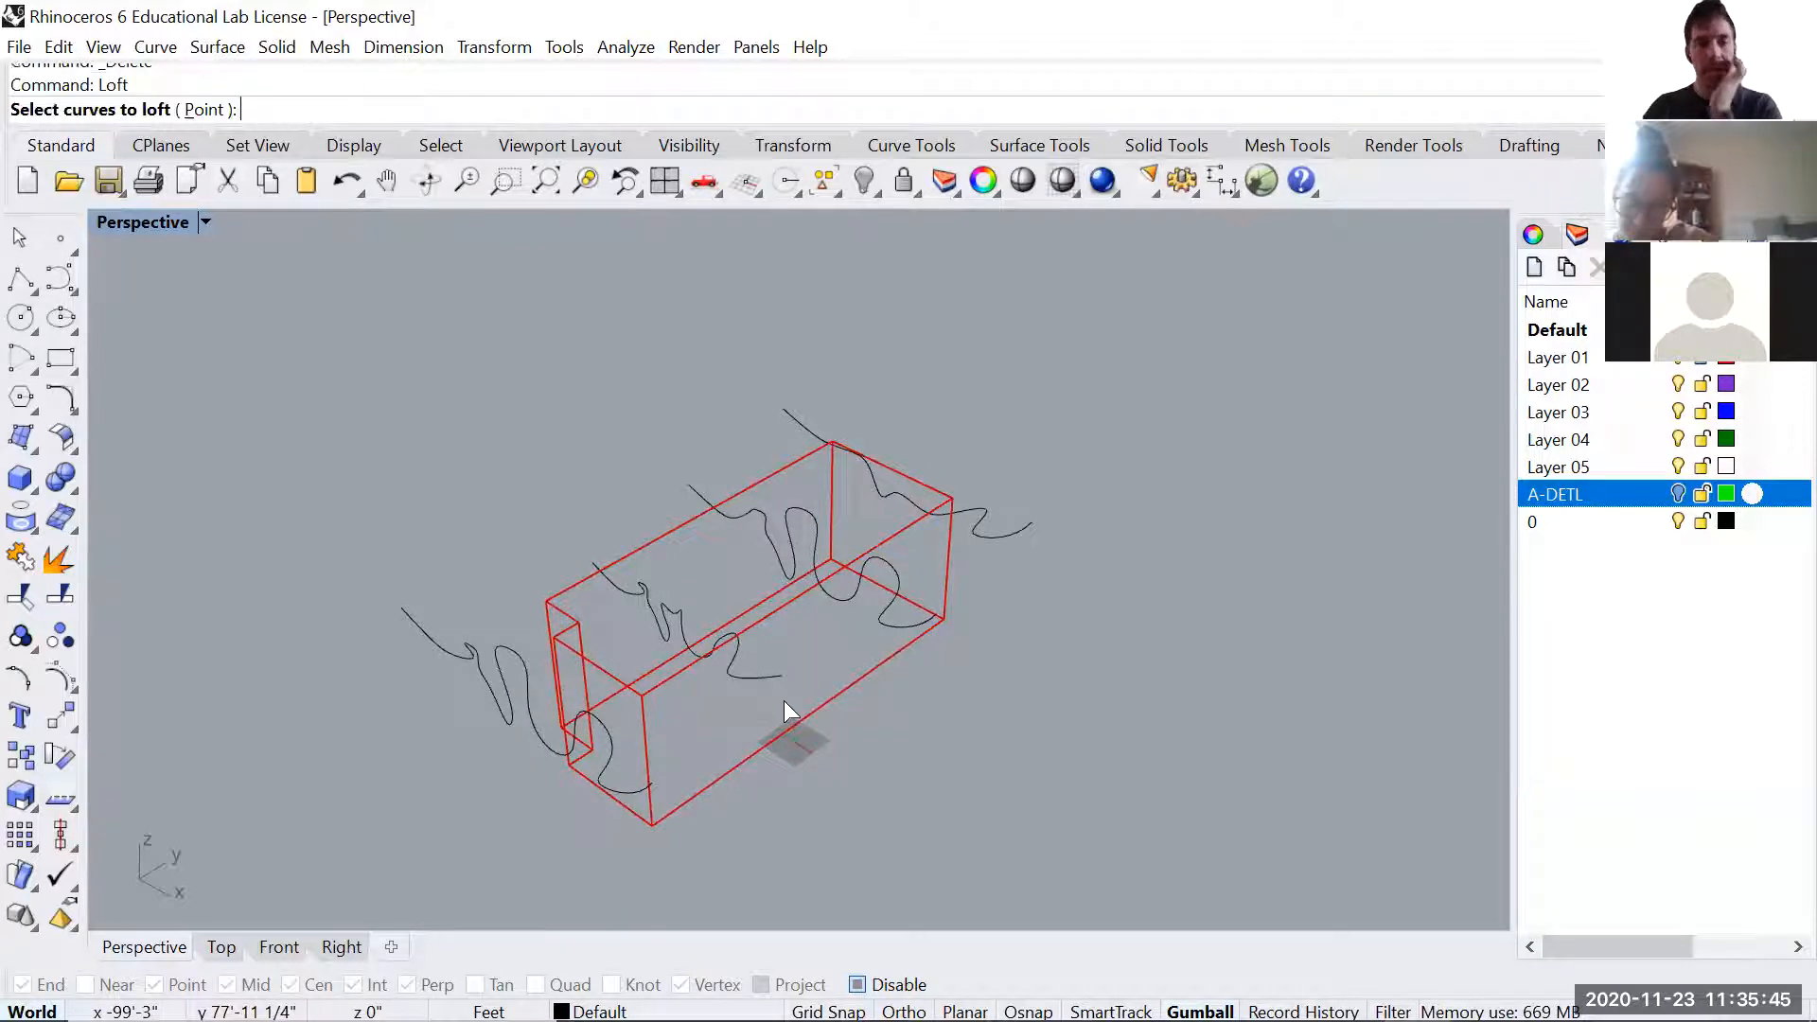
left_click(630, 792)
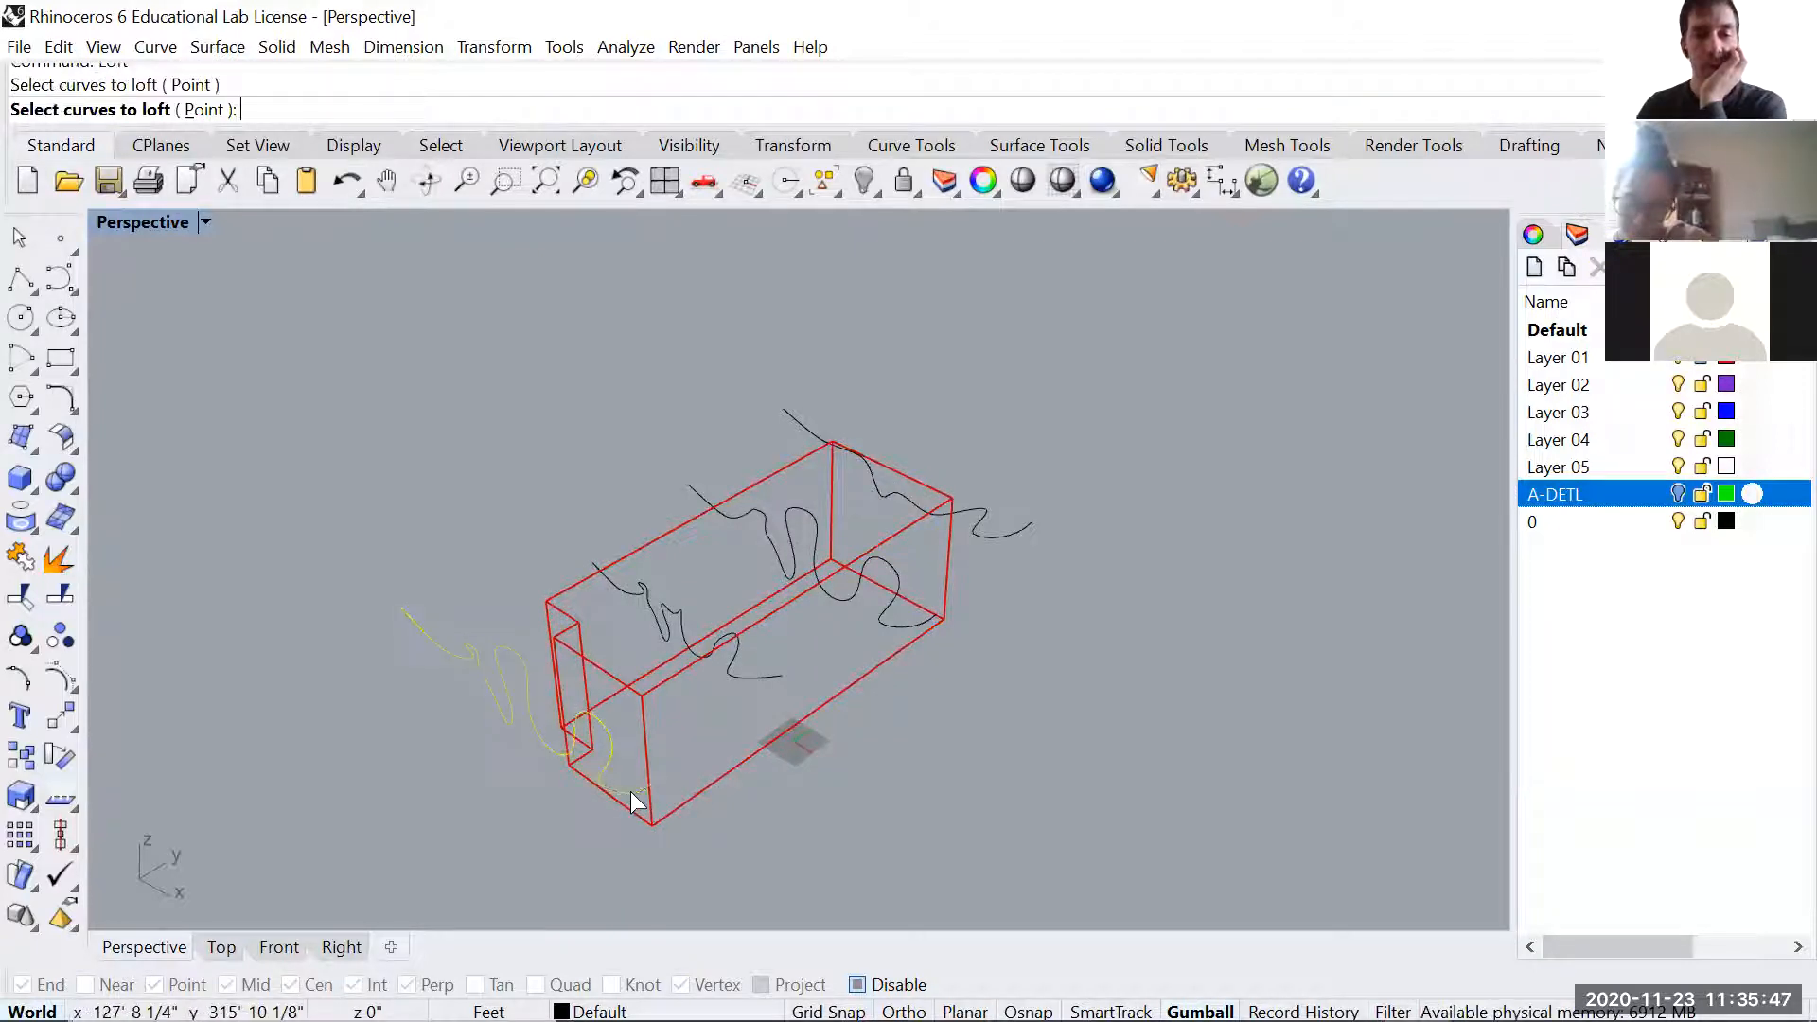
left_click(776, 676)
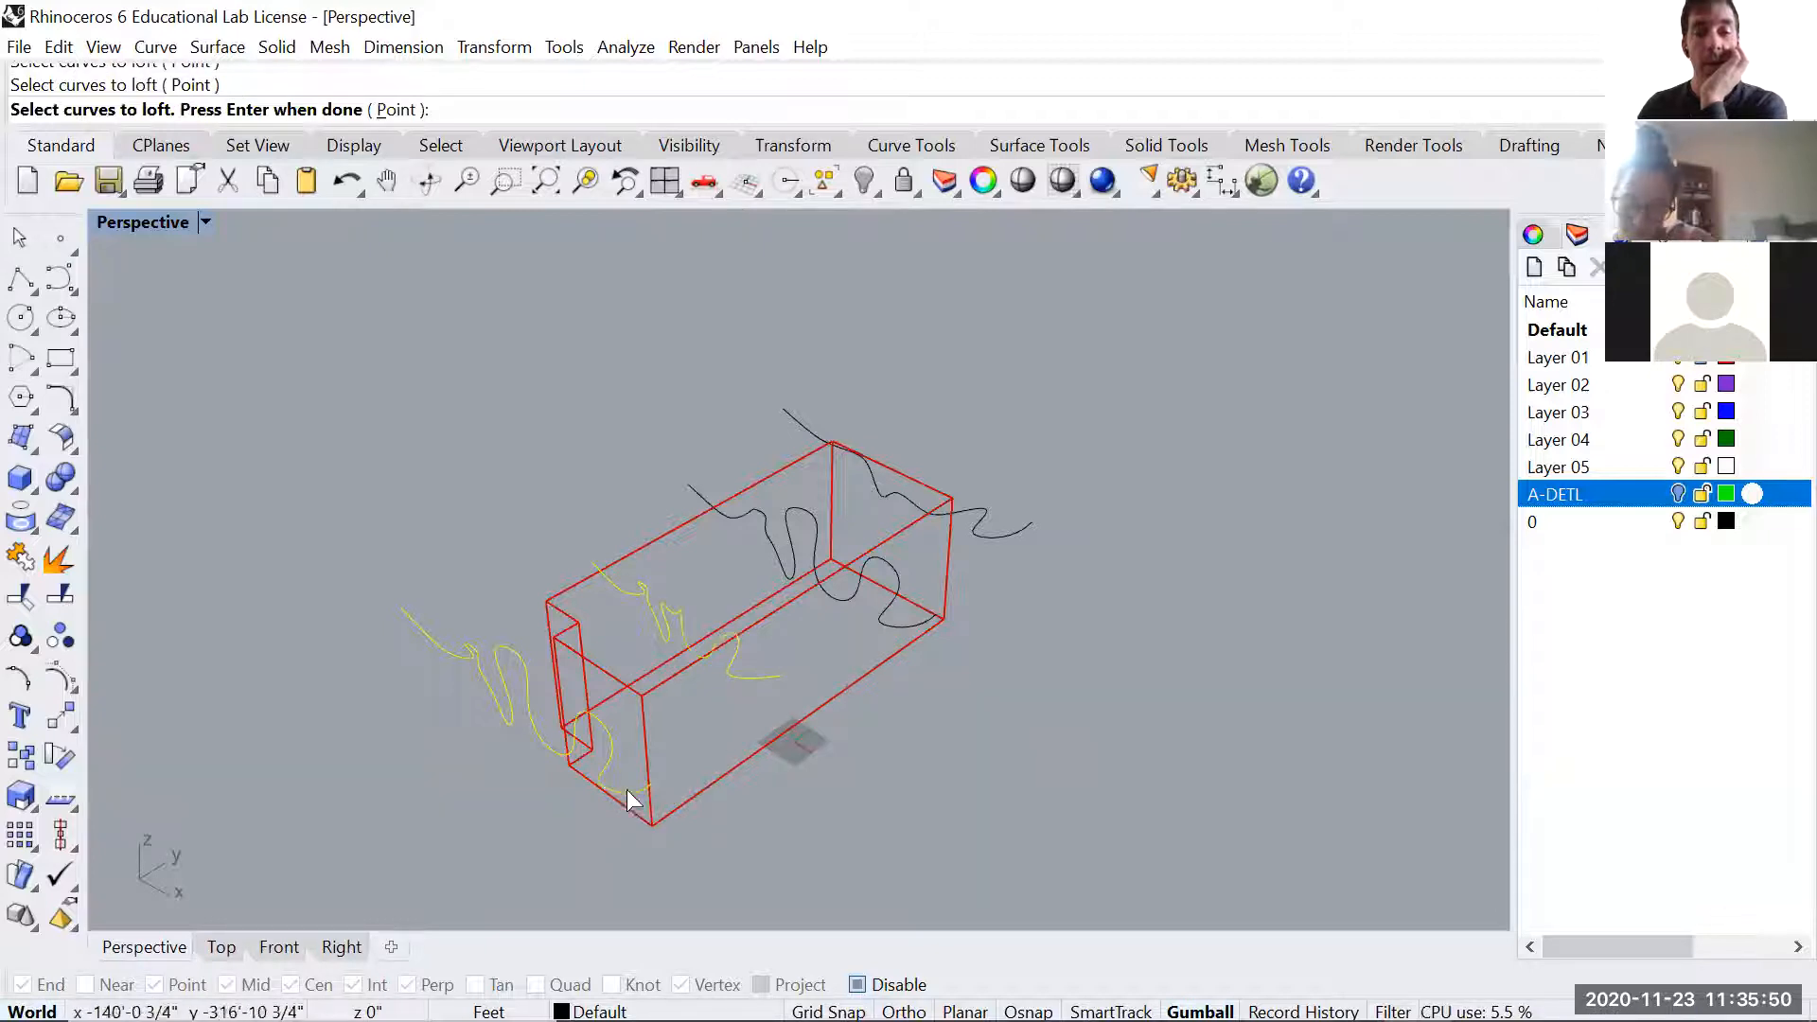
left_click(926, 622)
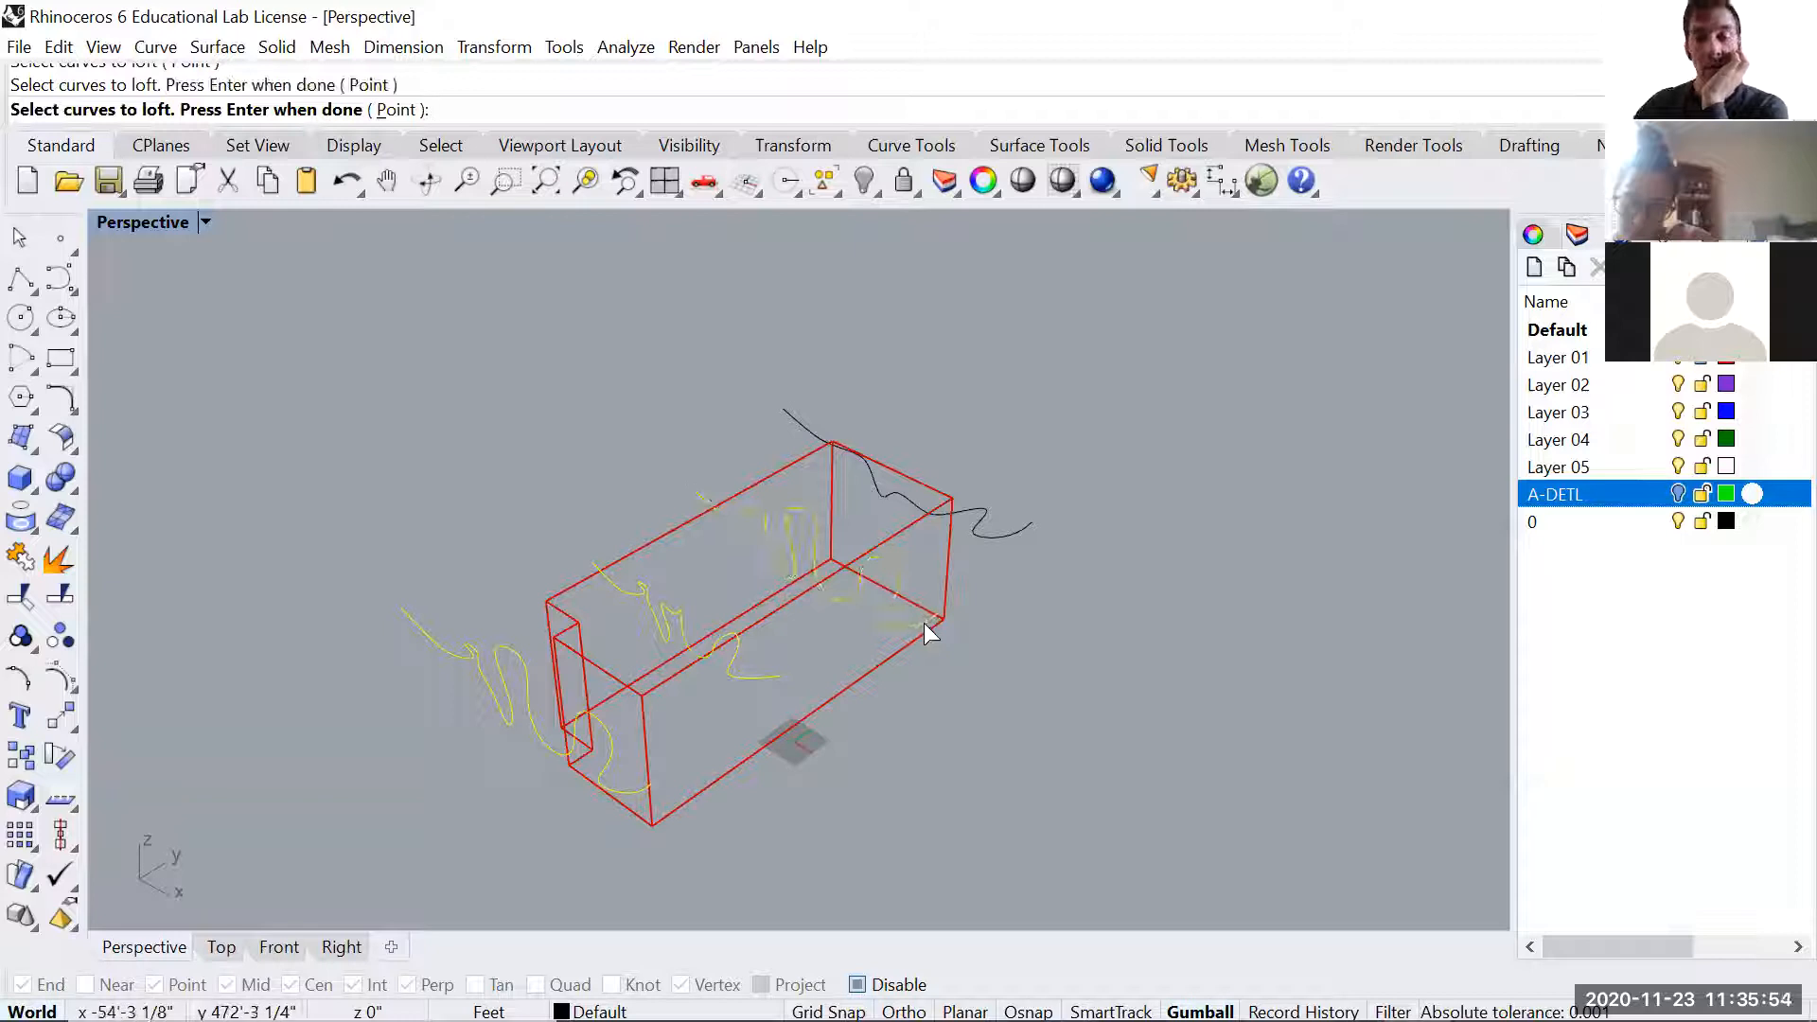
left_click(1029, 525)
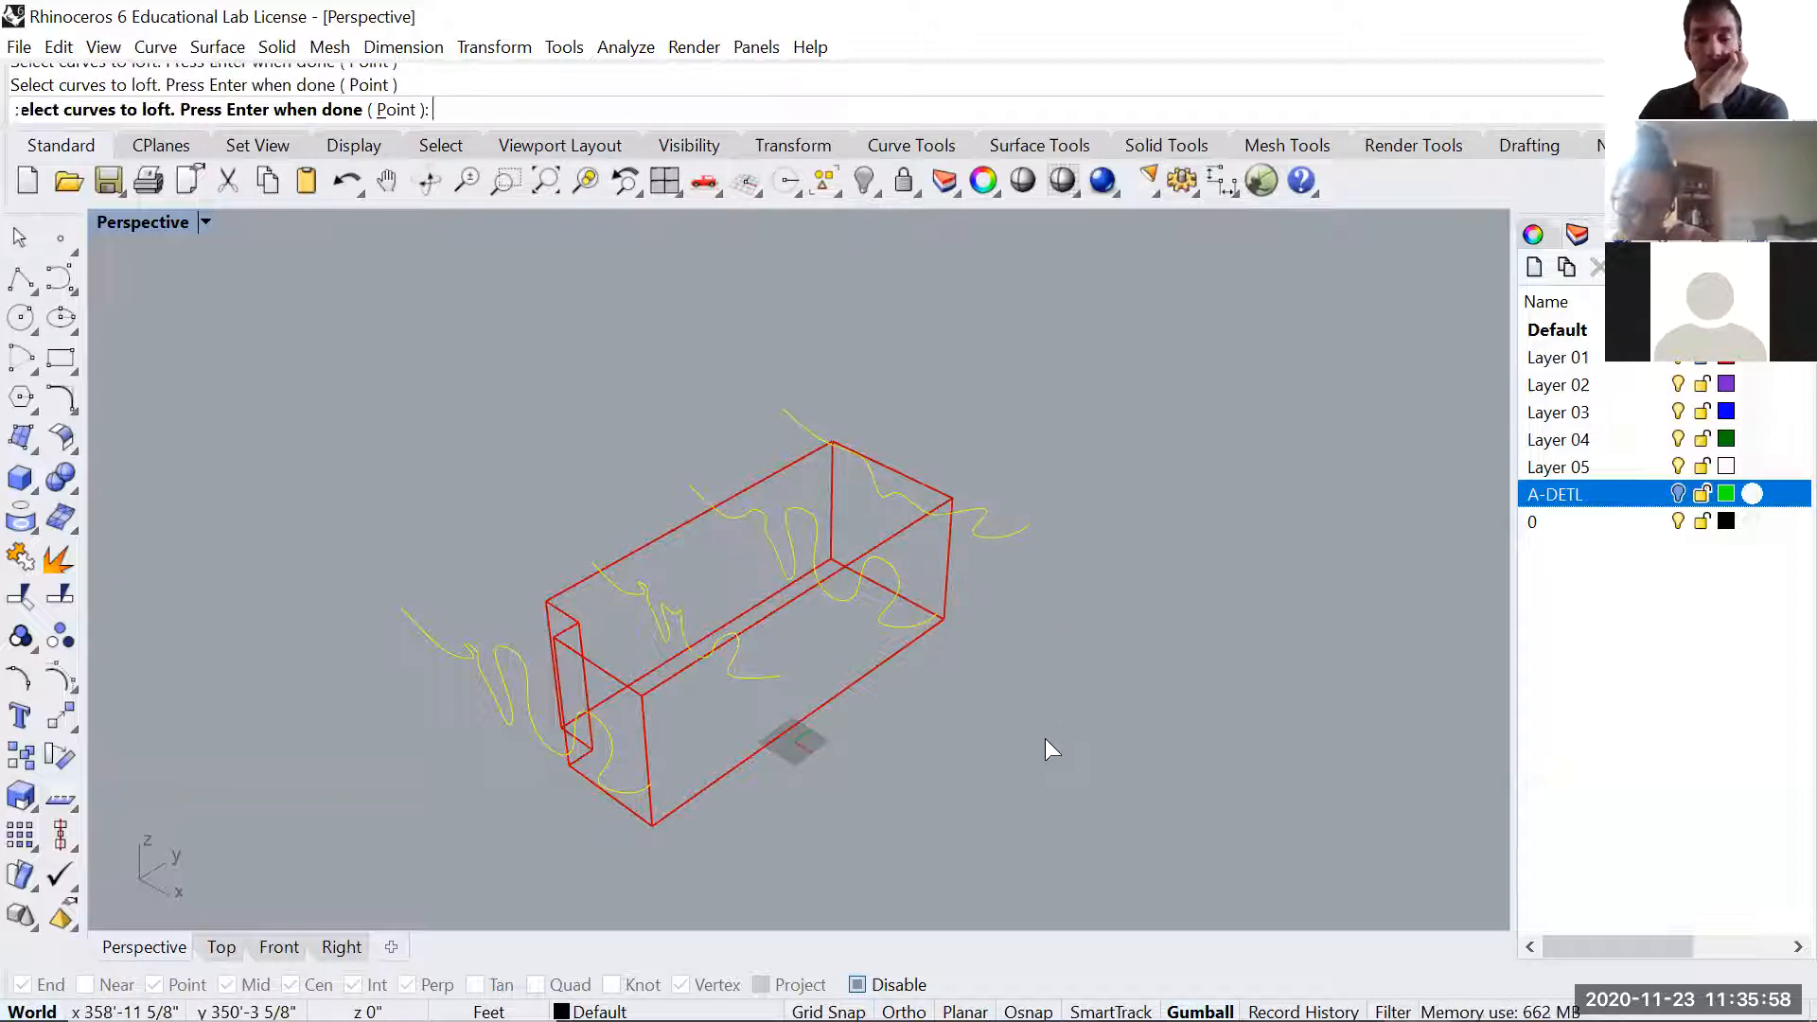
key("Return")
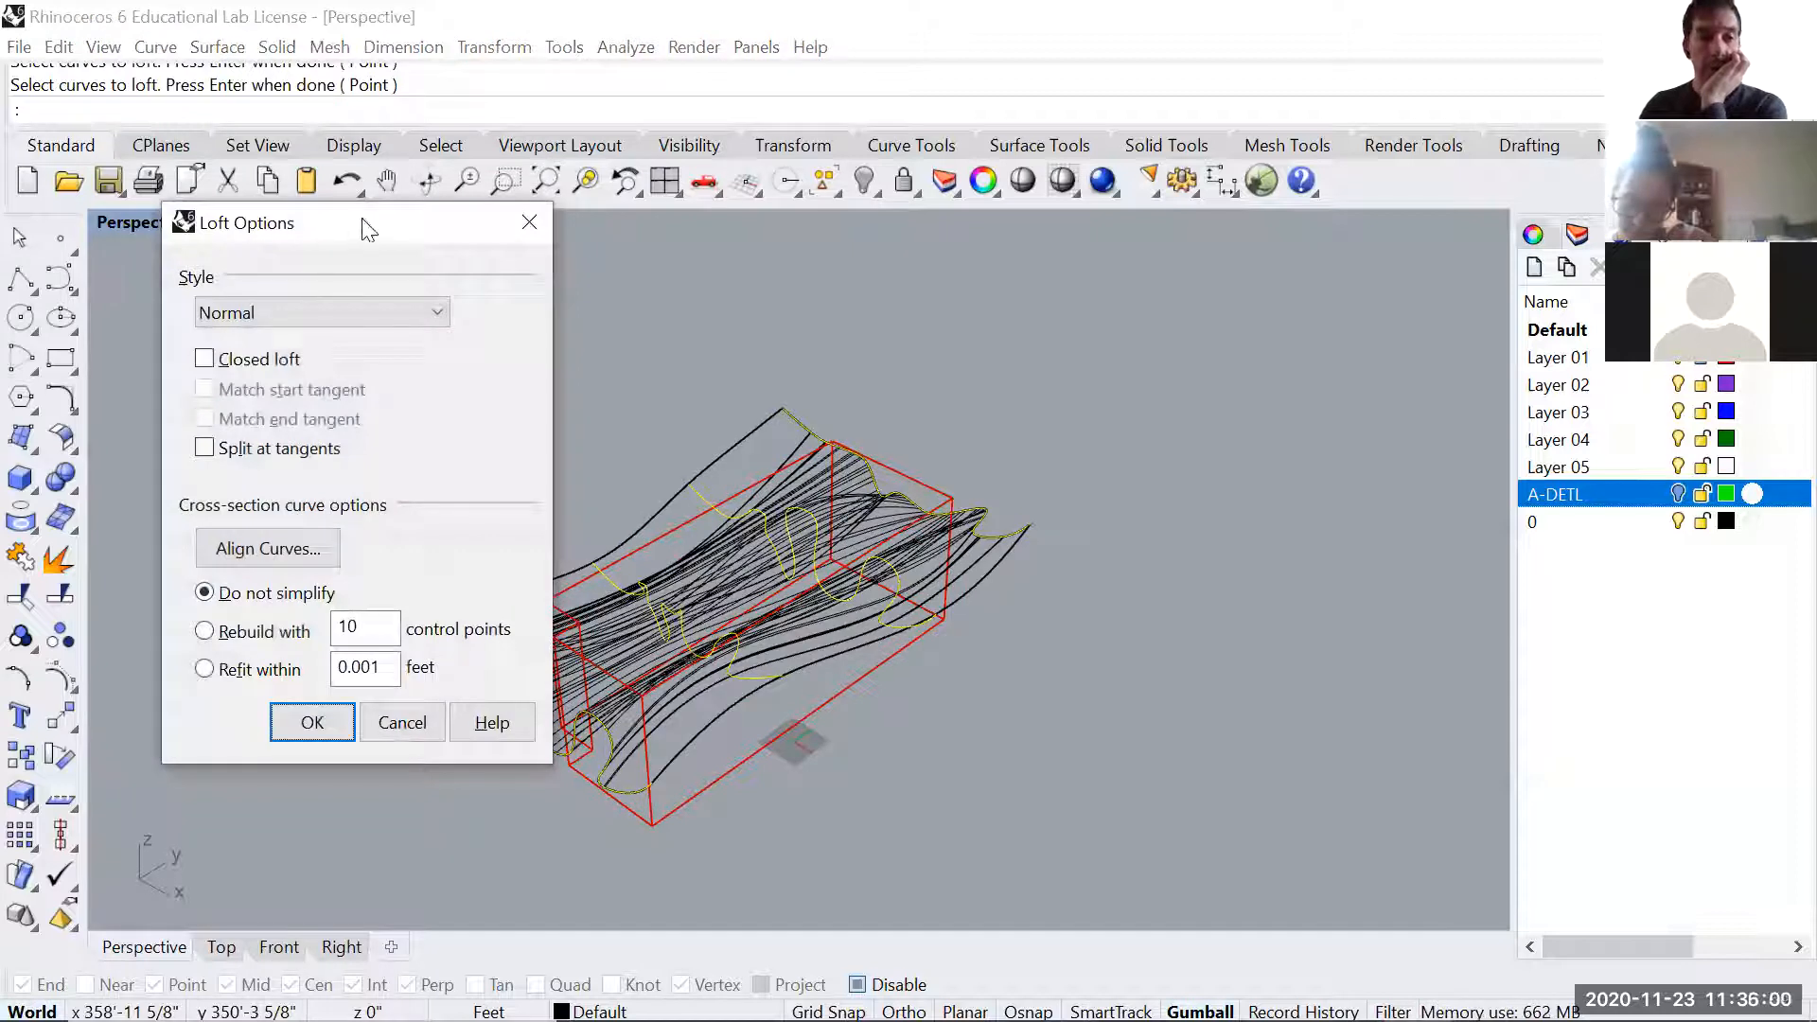
- Move the Loft Options dialog clear of the model and set the Perspective display mode to Rendered
left_click_drag(369, 231, 1357, 212)
left_click(1335, 289)
left_click(1335, 289)
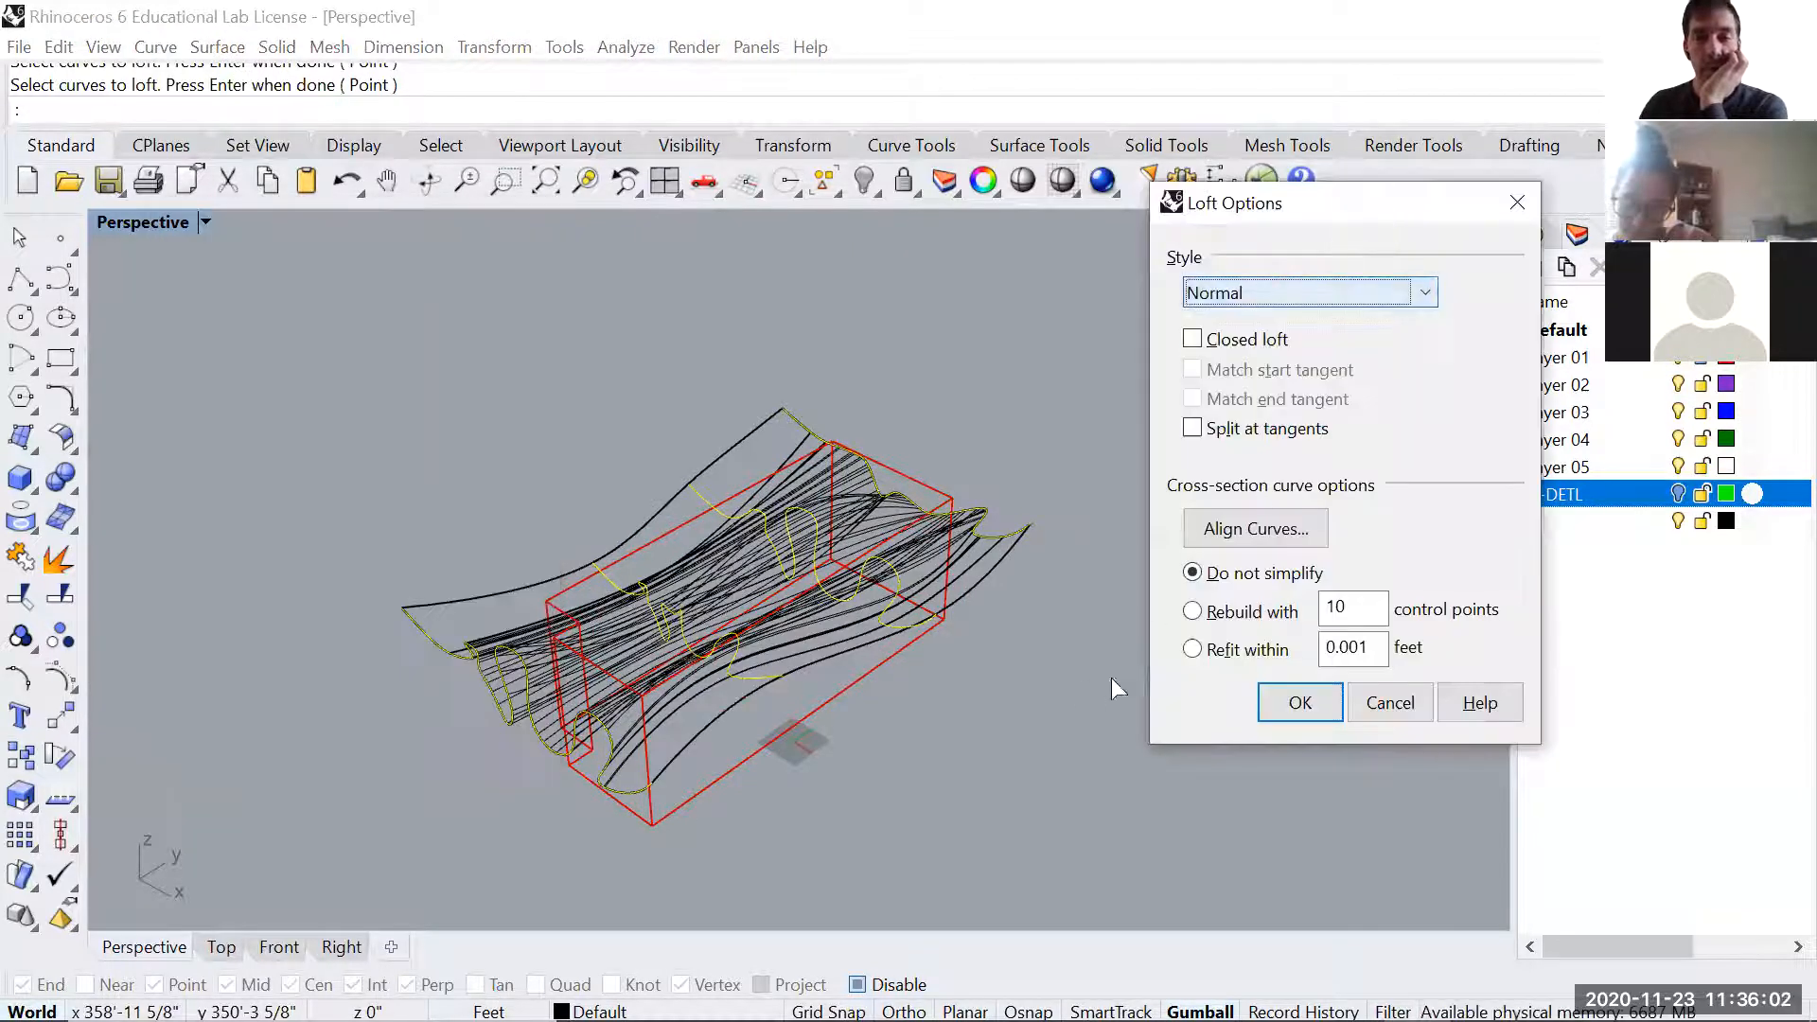
right_click_drag(676, 699, 702, 697)
left_click(205, 223)
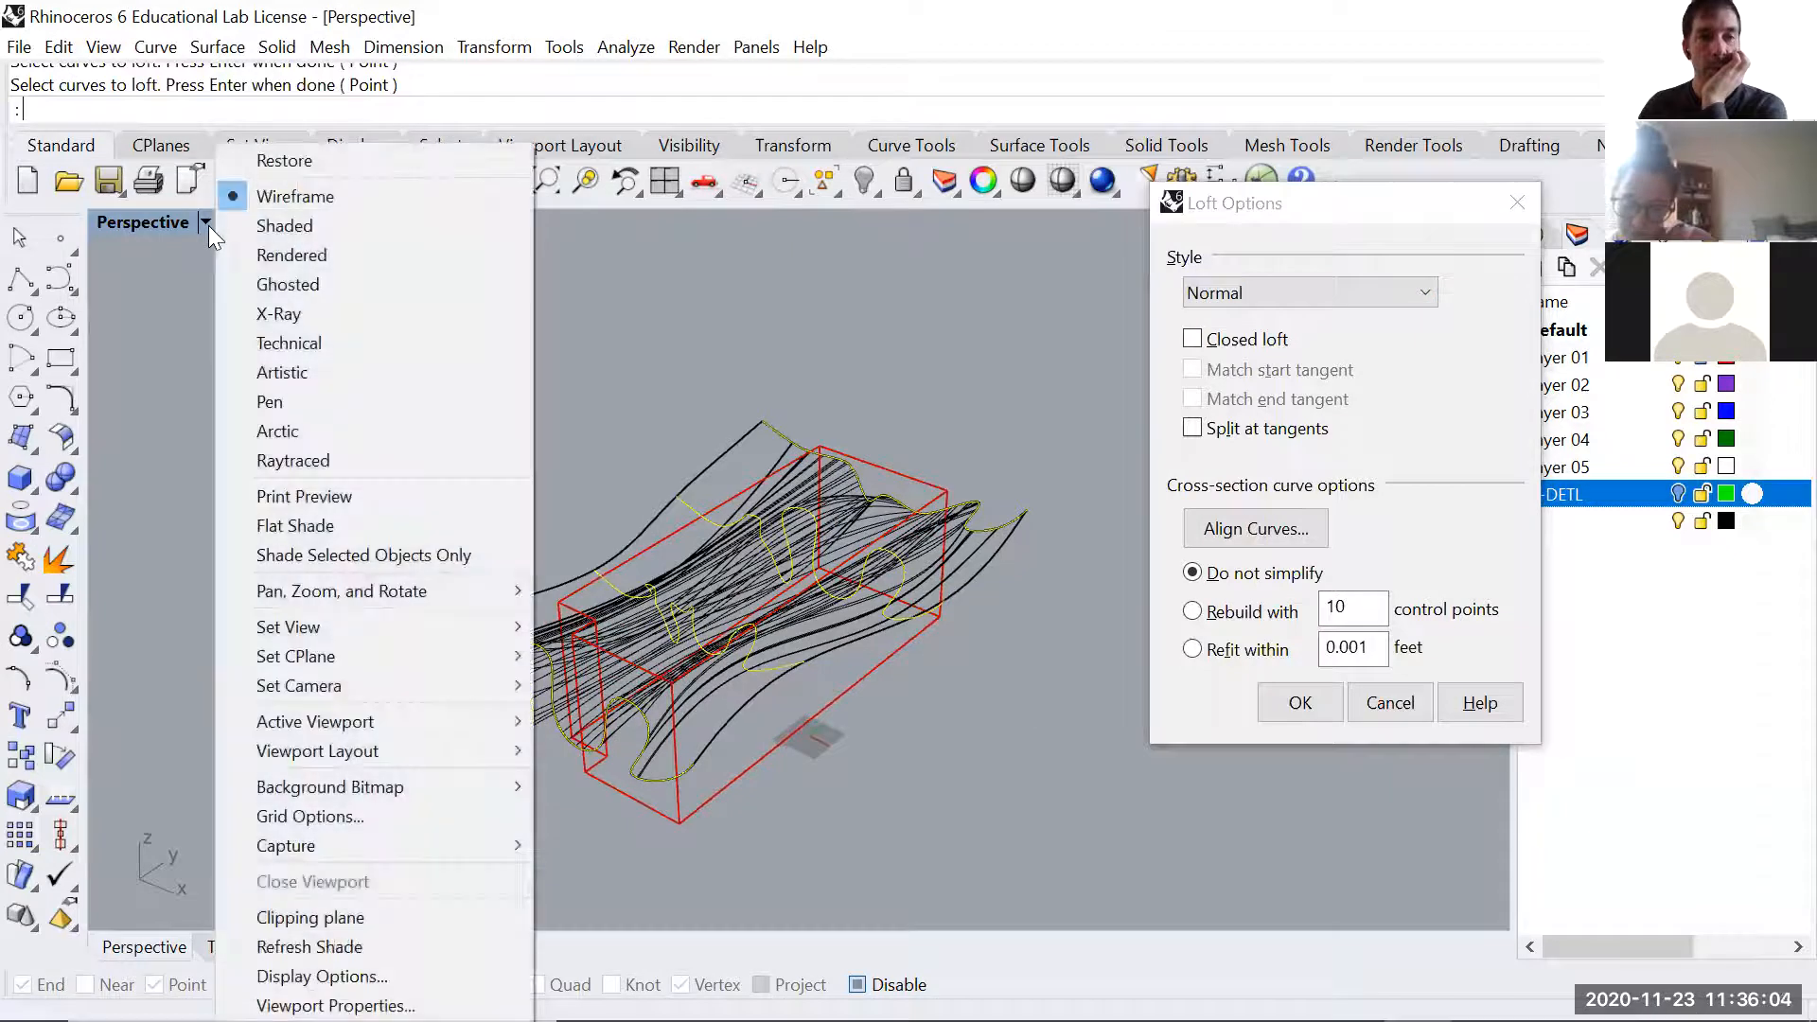
left_click(284, 257)
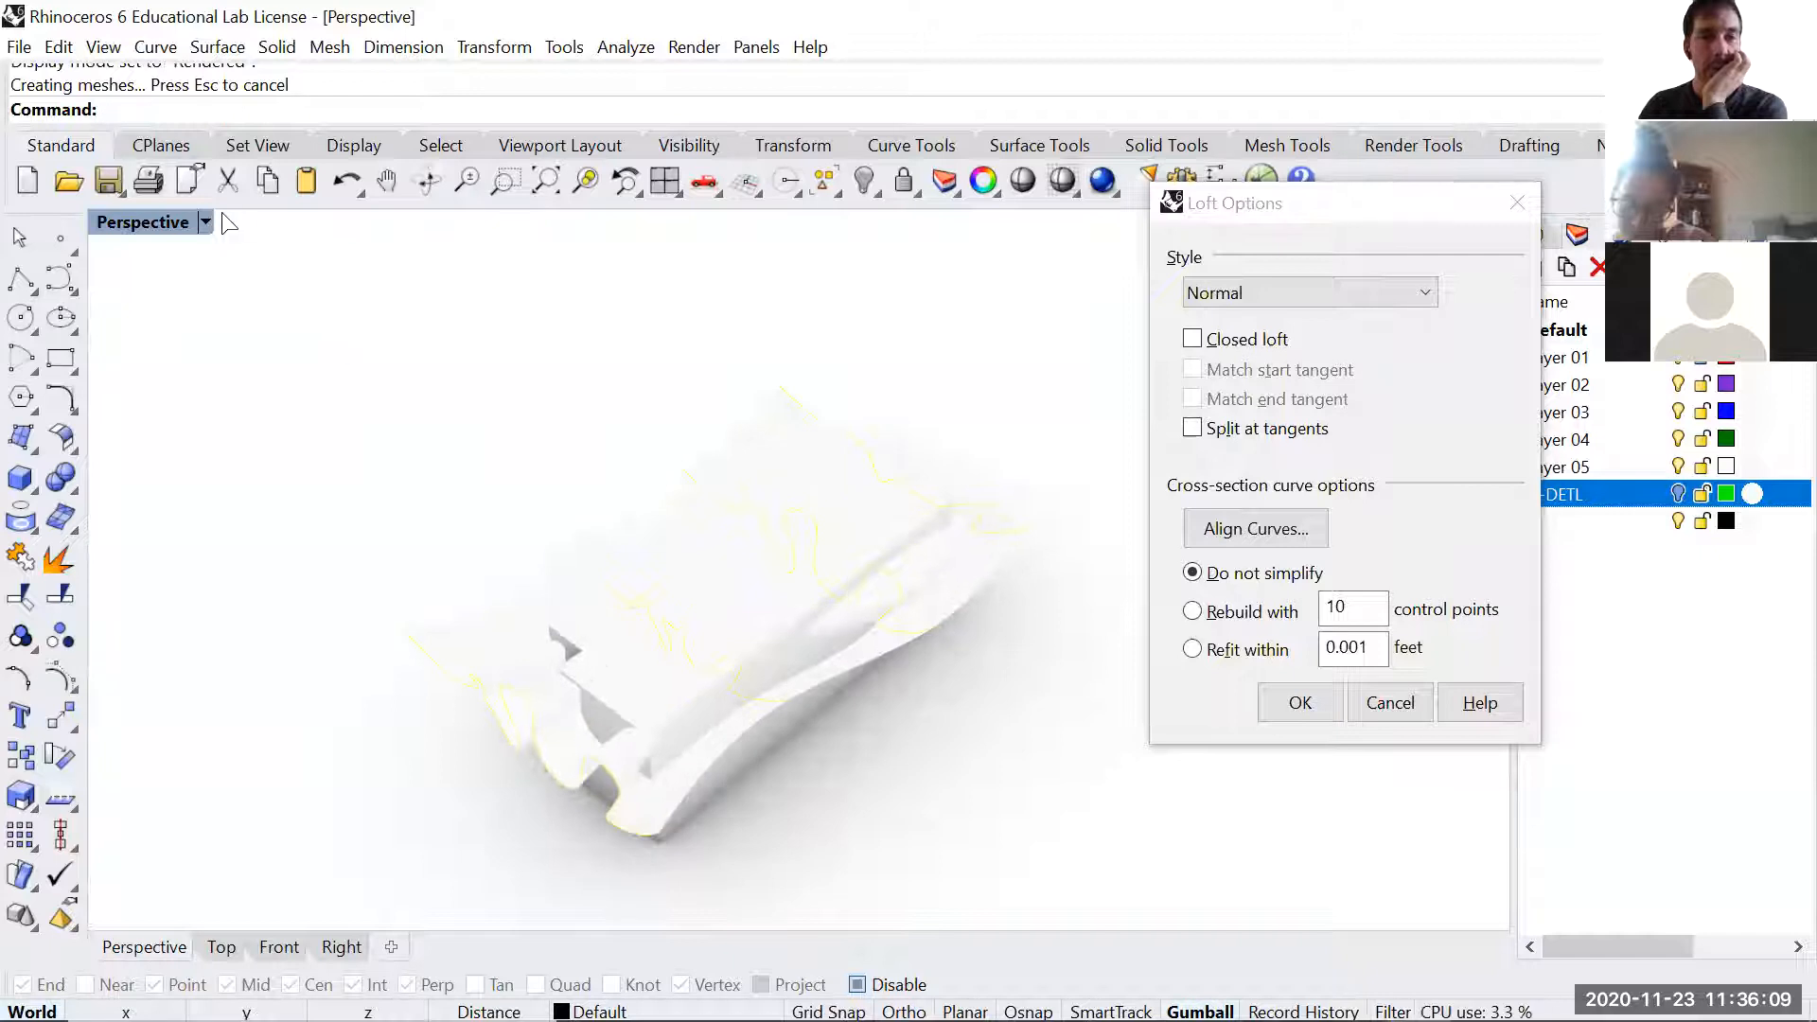
- Set the Perspective display mode to Shaded and hide the solid's layer, Layer 01
left_click(204, 221)
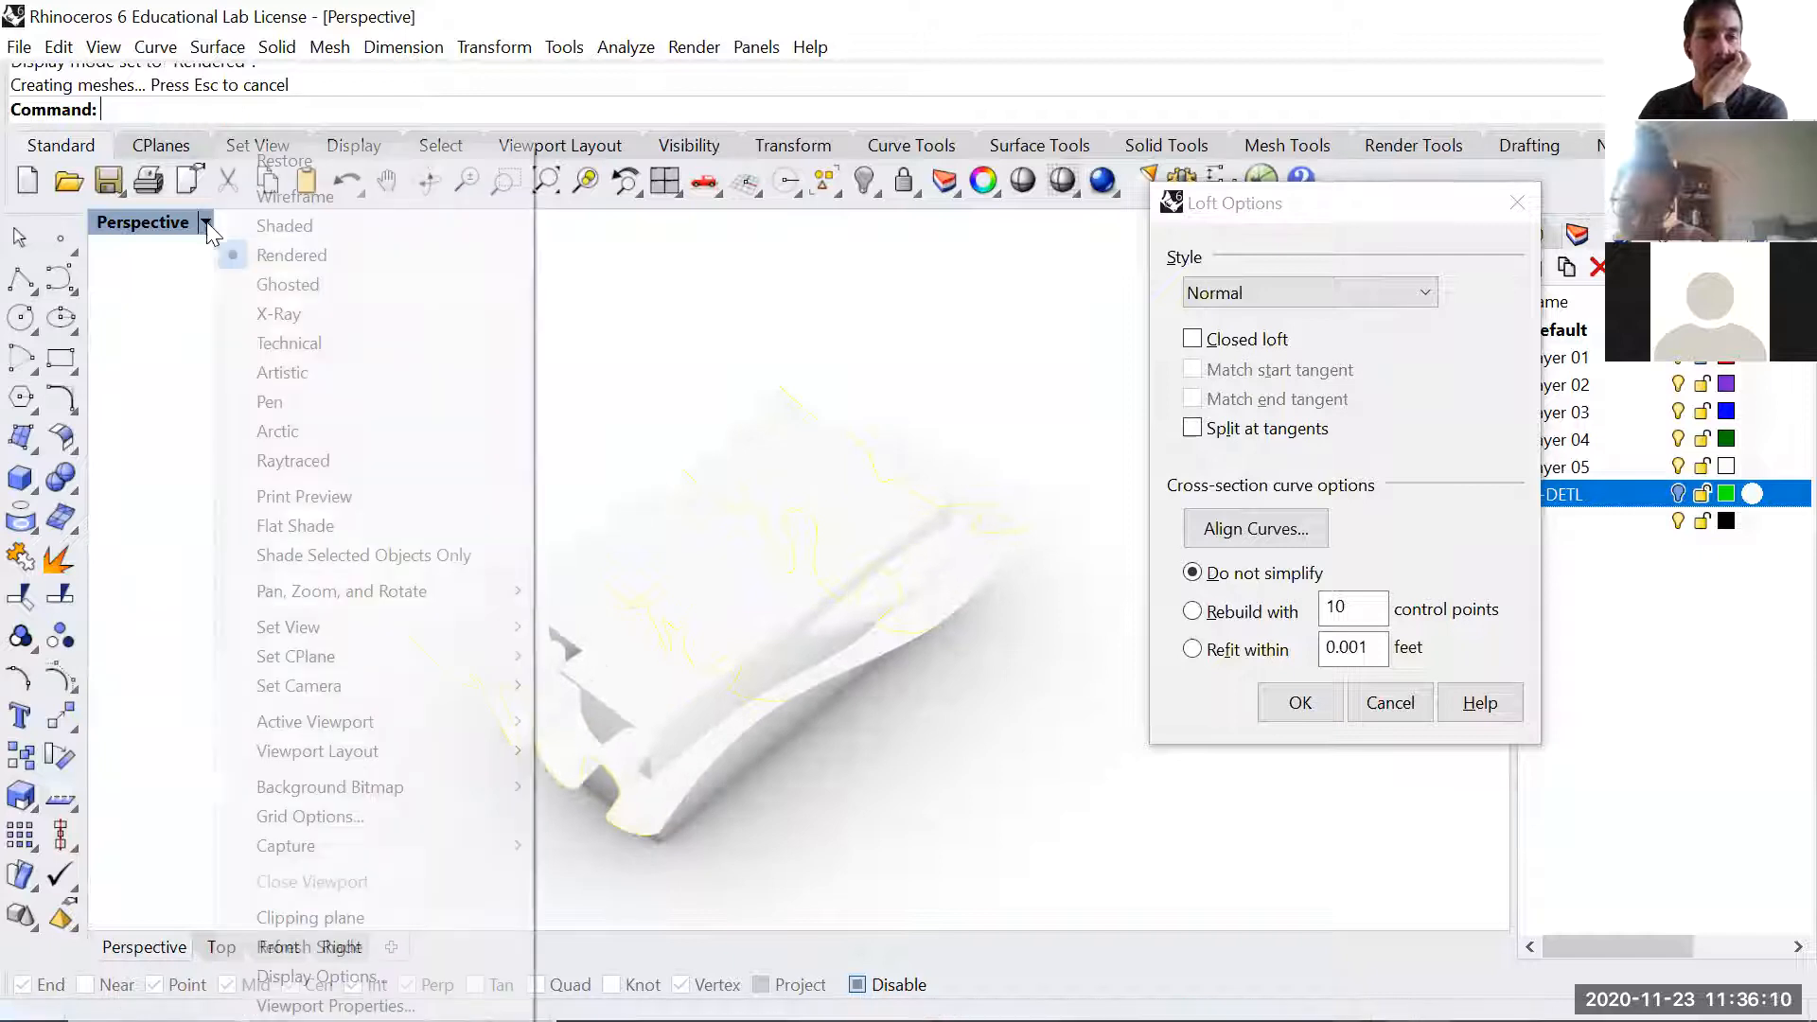
left_click(295, 227)
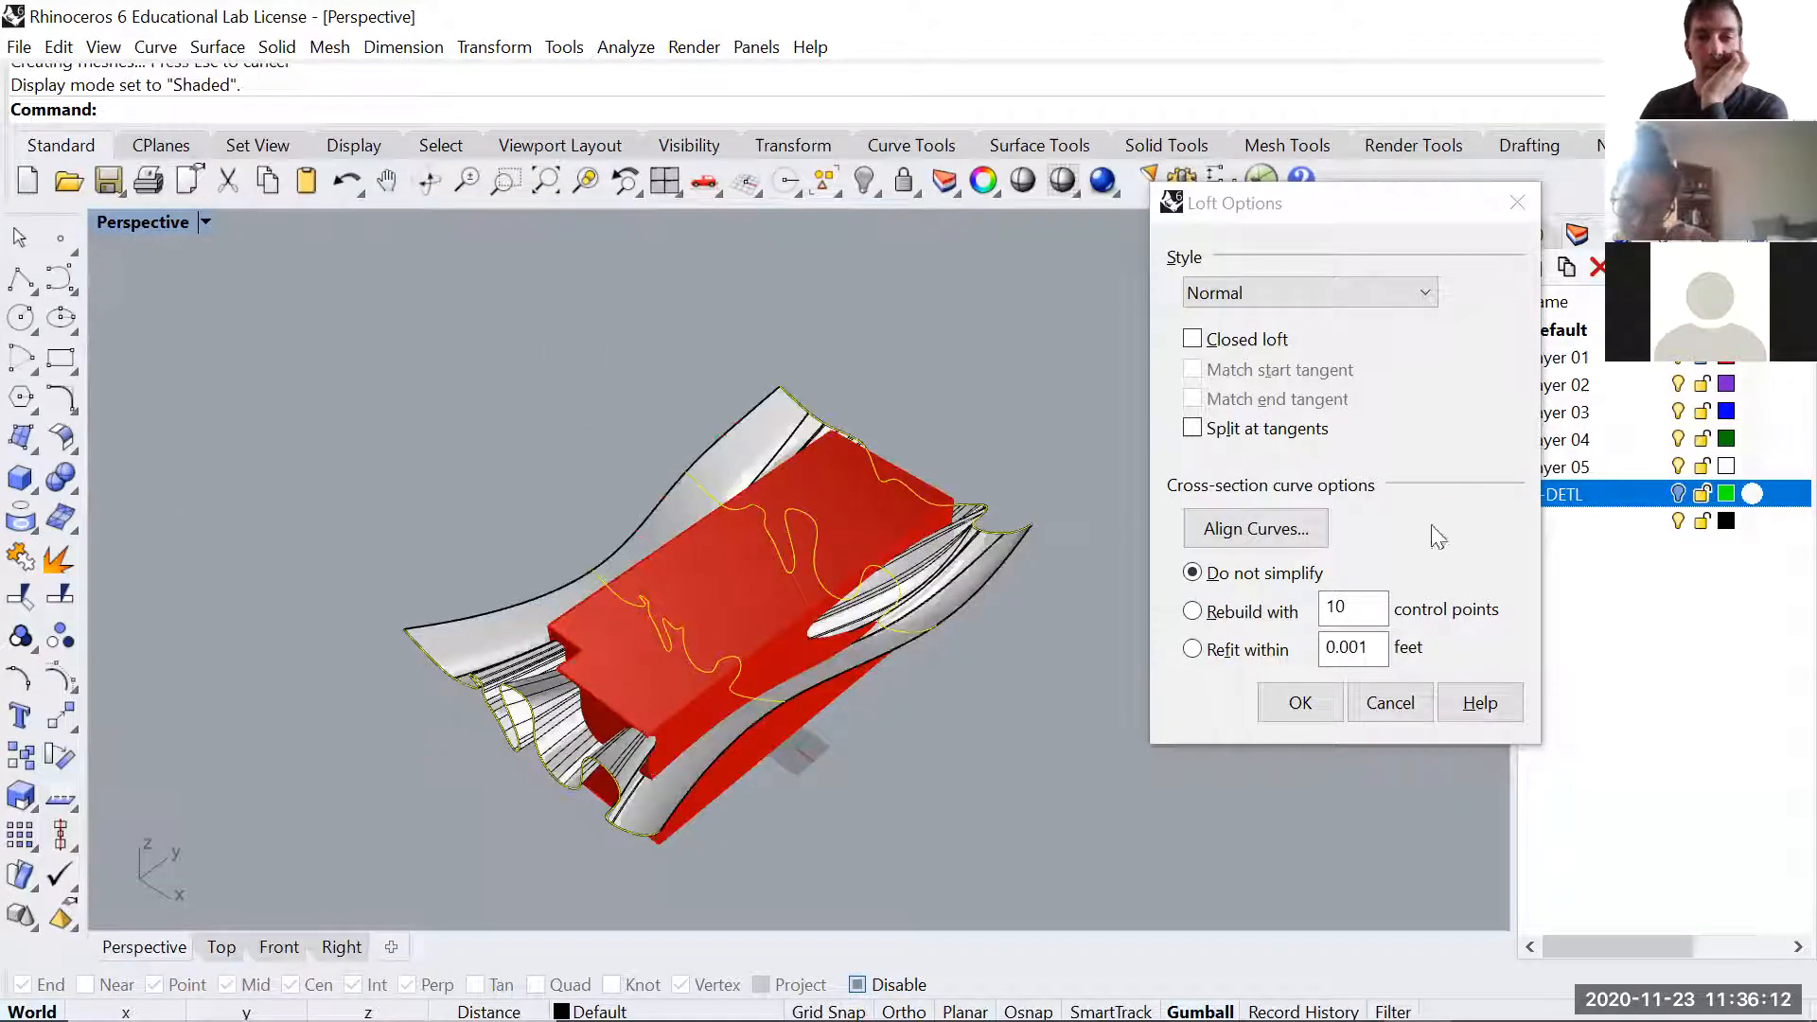
left_click(1680, 359)
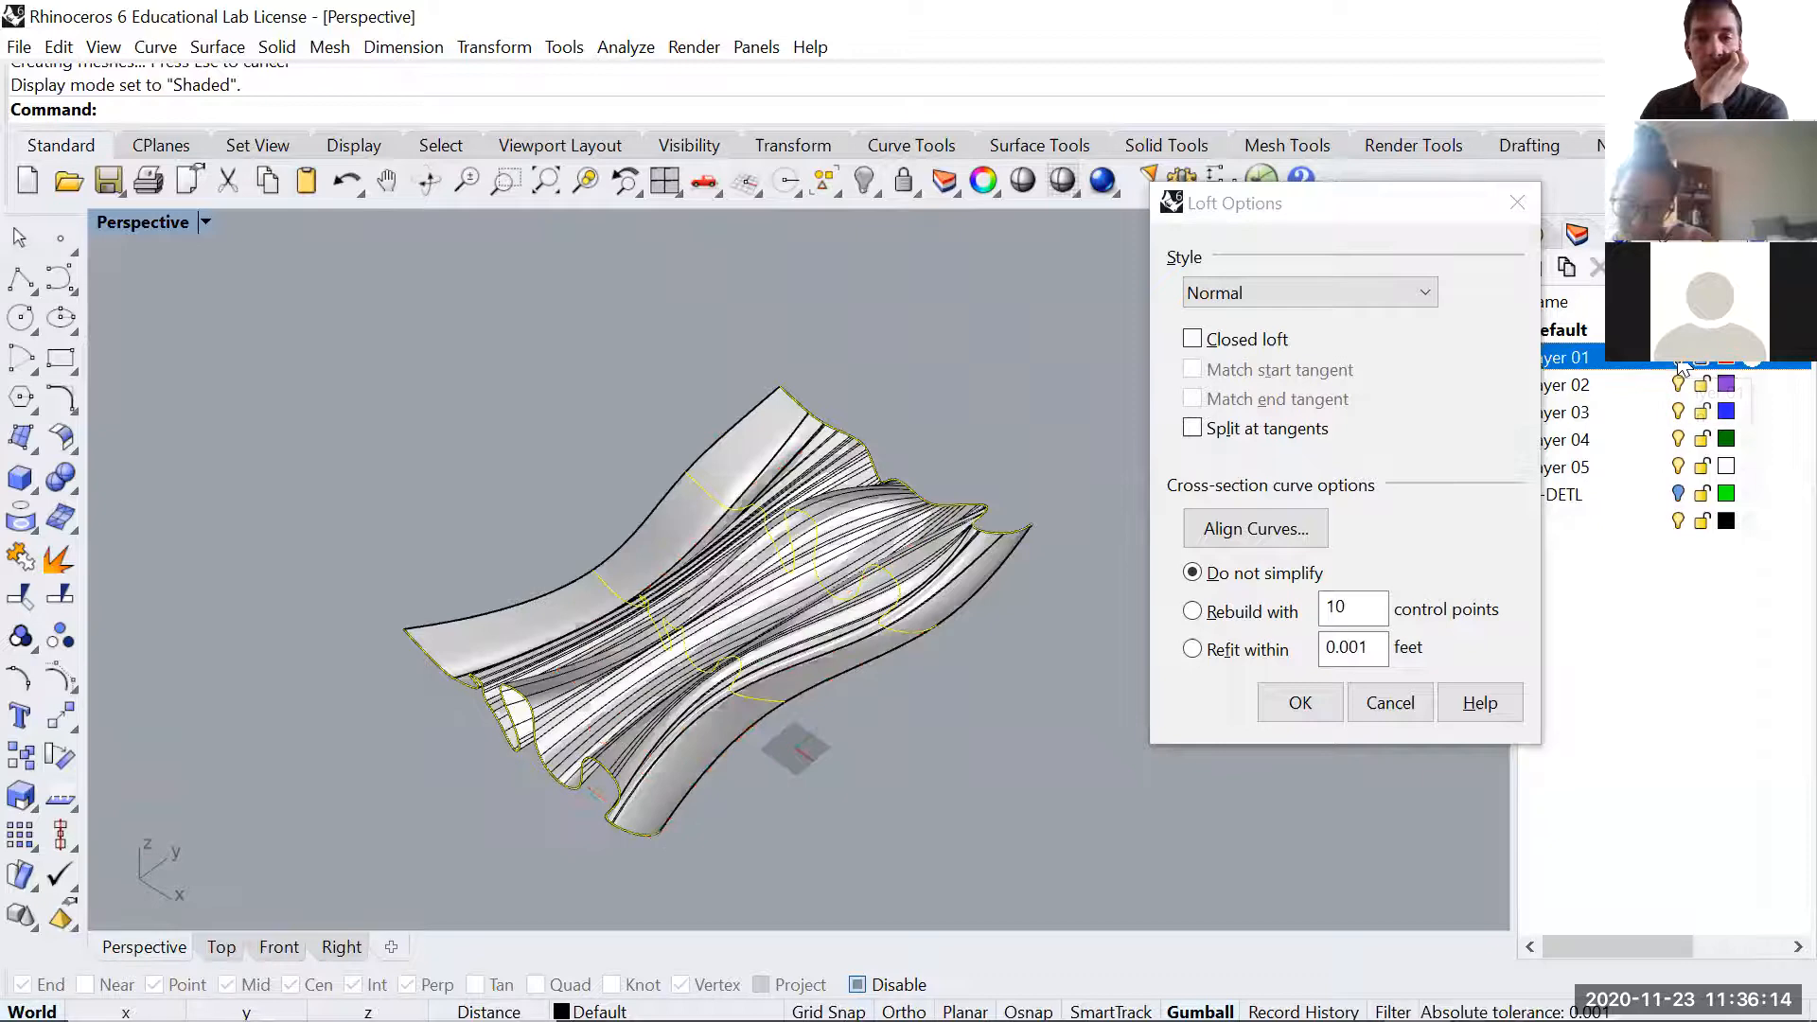
right_click_drag(882, 629, 694, 633)
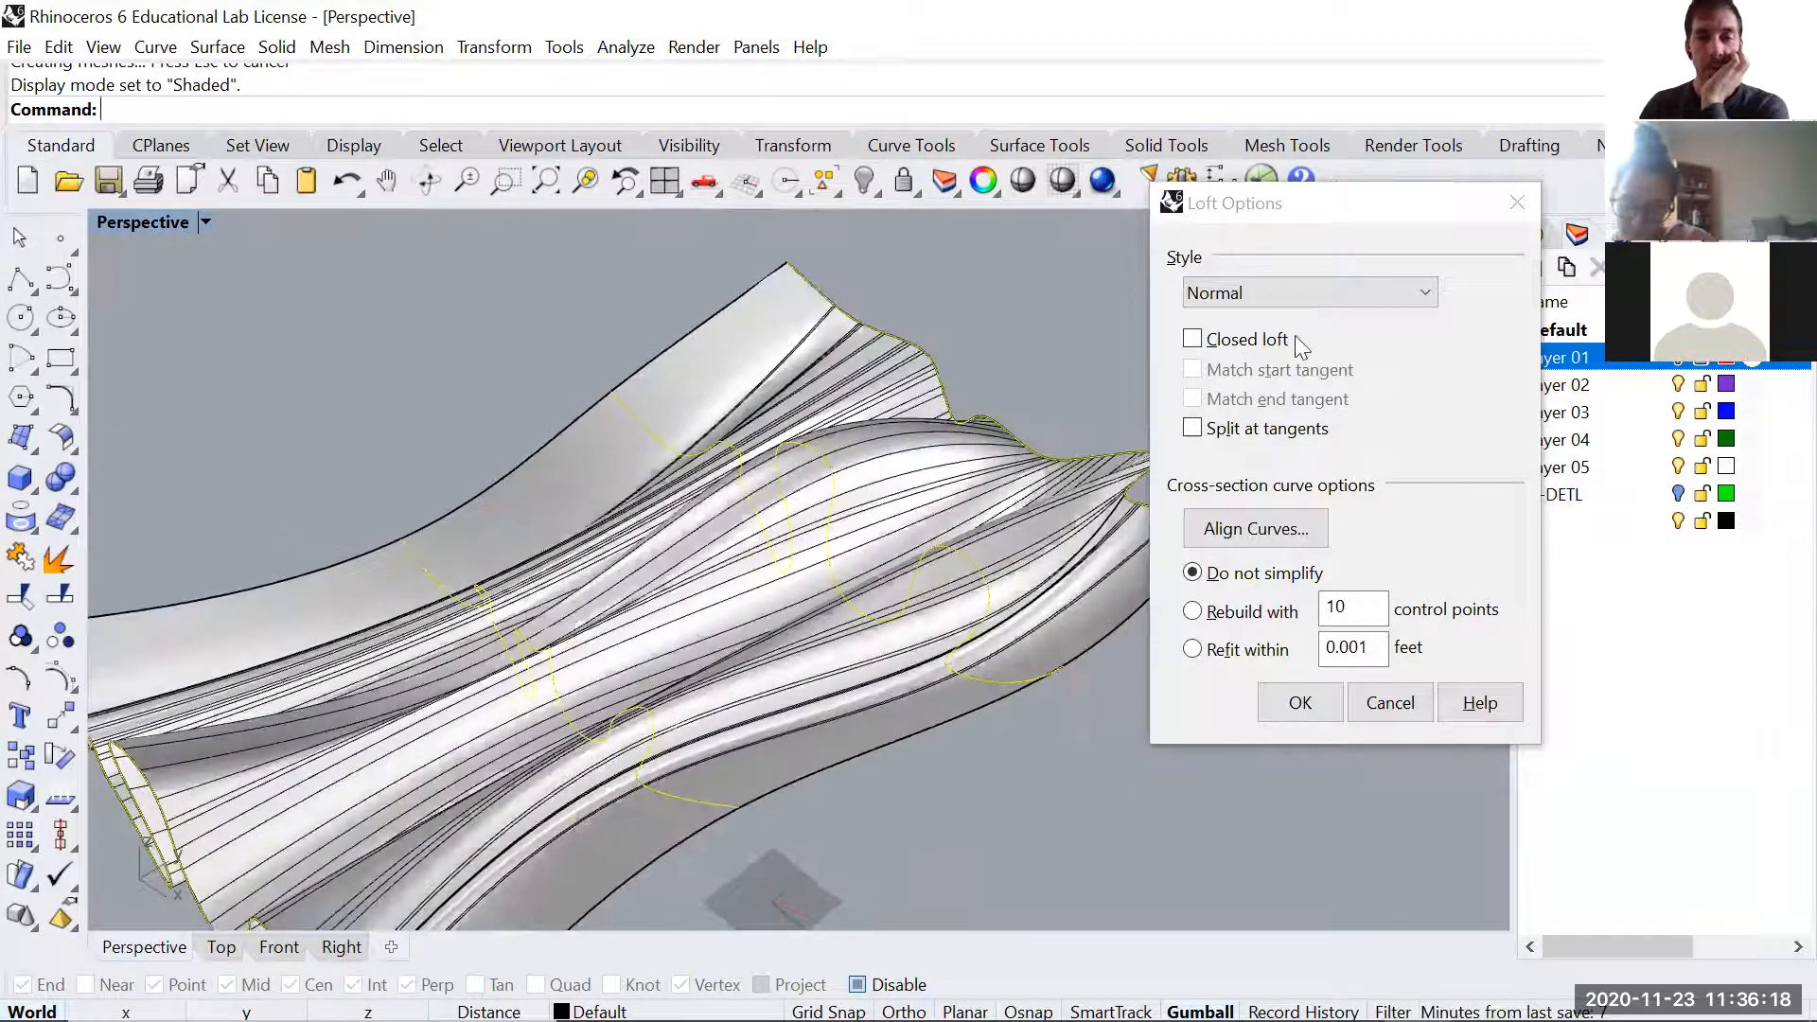
- Preview the loft with the Tight style and change its style to Straight sections
left_click(1308, 298)
left_click(1288, 345)
left_click(1288, 294)
left_click(1283, 383)
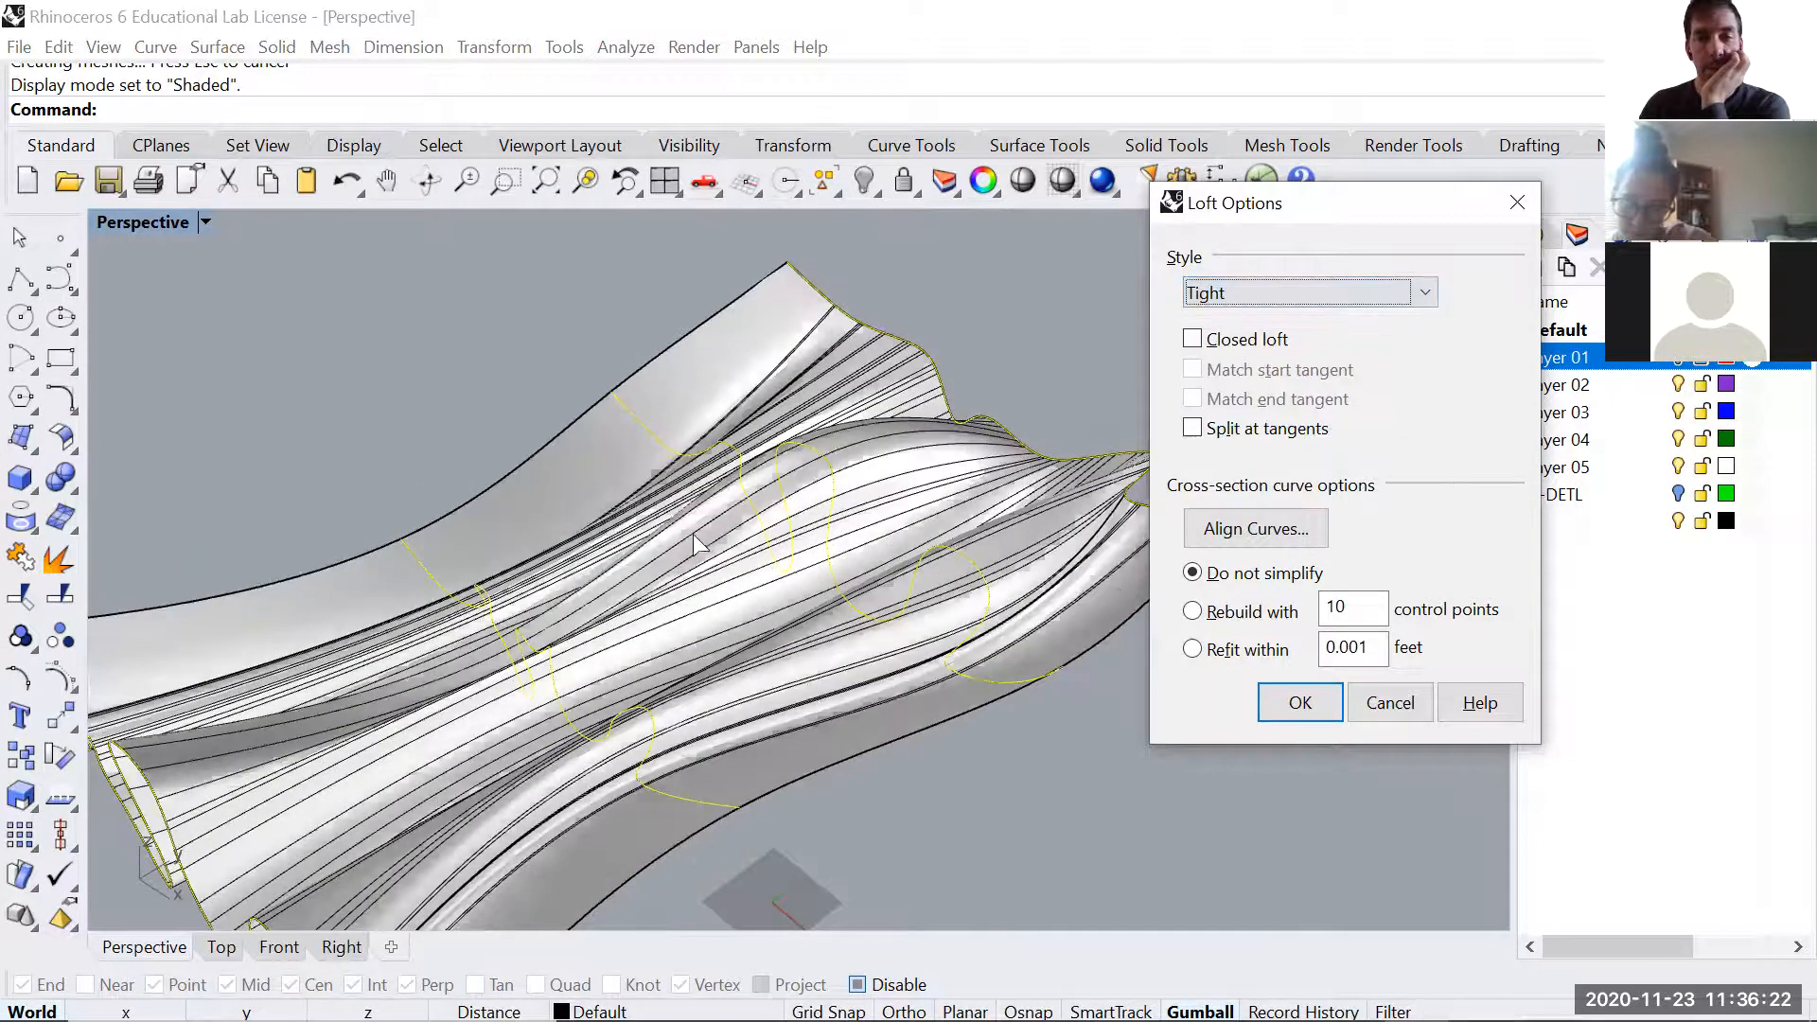
left_click(1268, 301)
left_click(1252, 392)
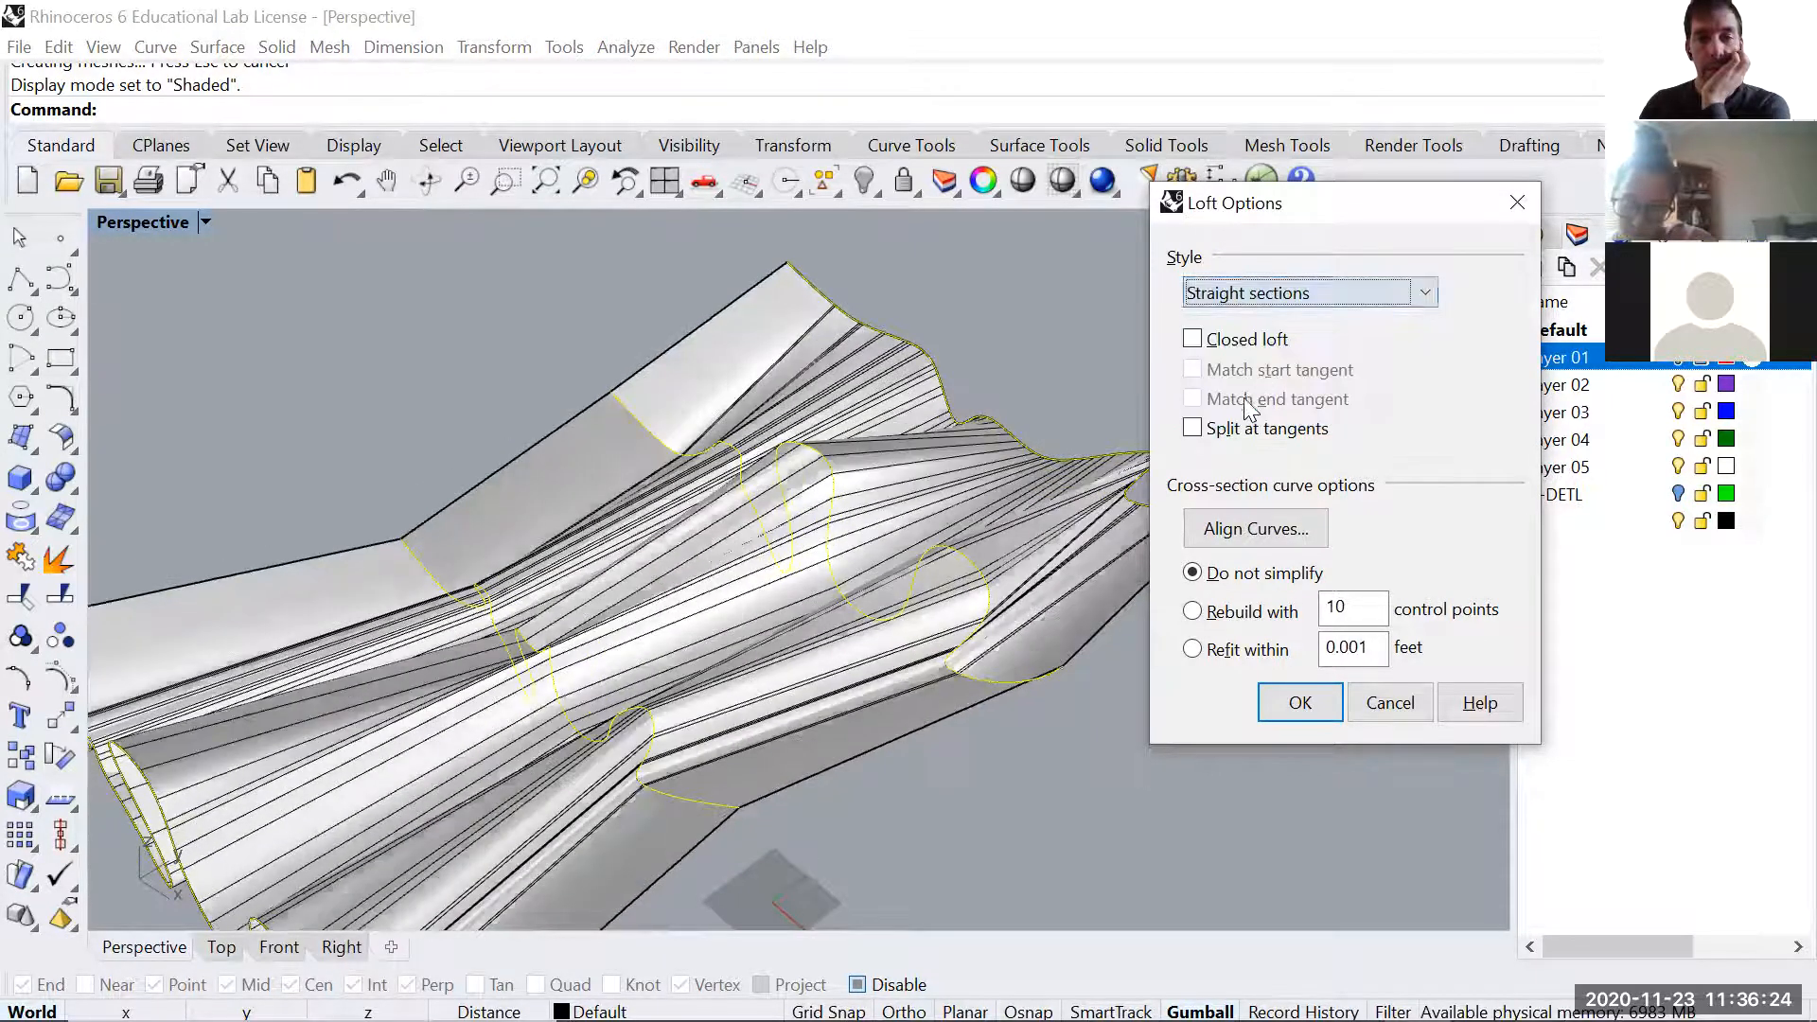
- Preview the loft with the Uniform style, set its style to Normal, and create the surface
right_click_drag(694, 520, 740, 553)
left_click(1281, 293)
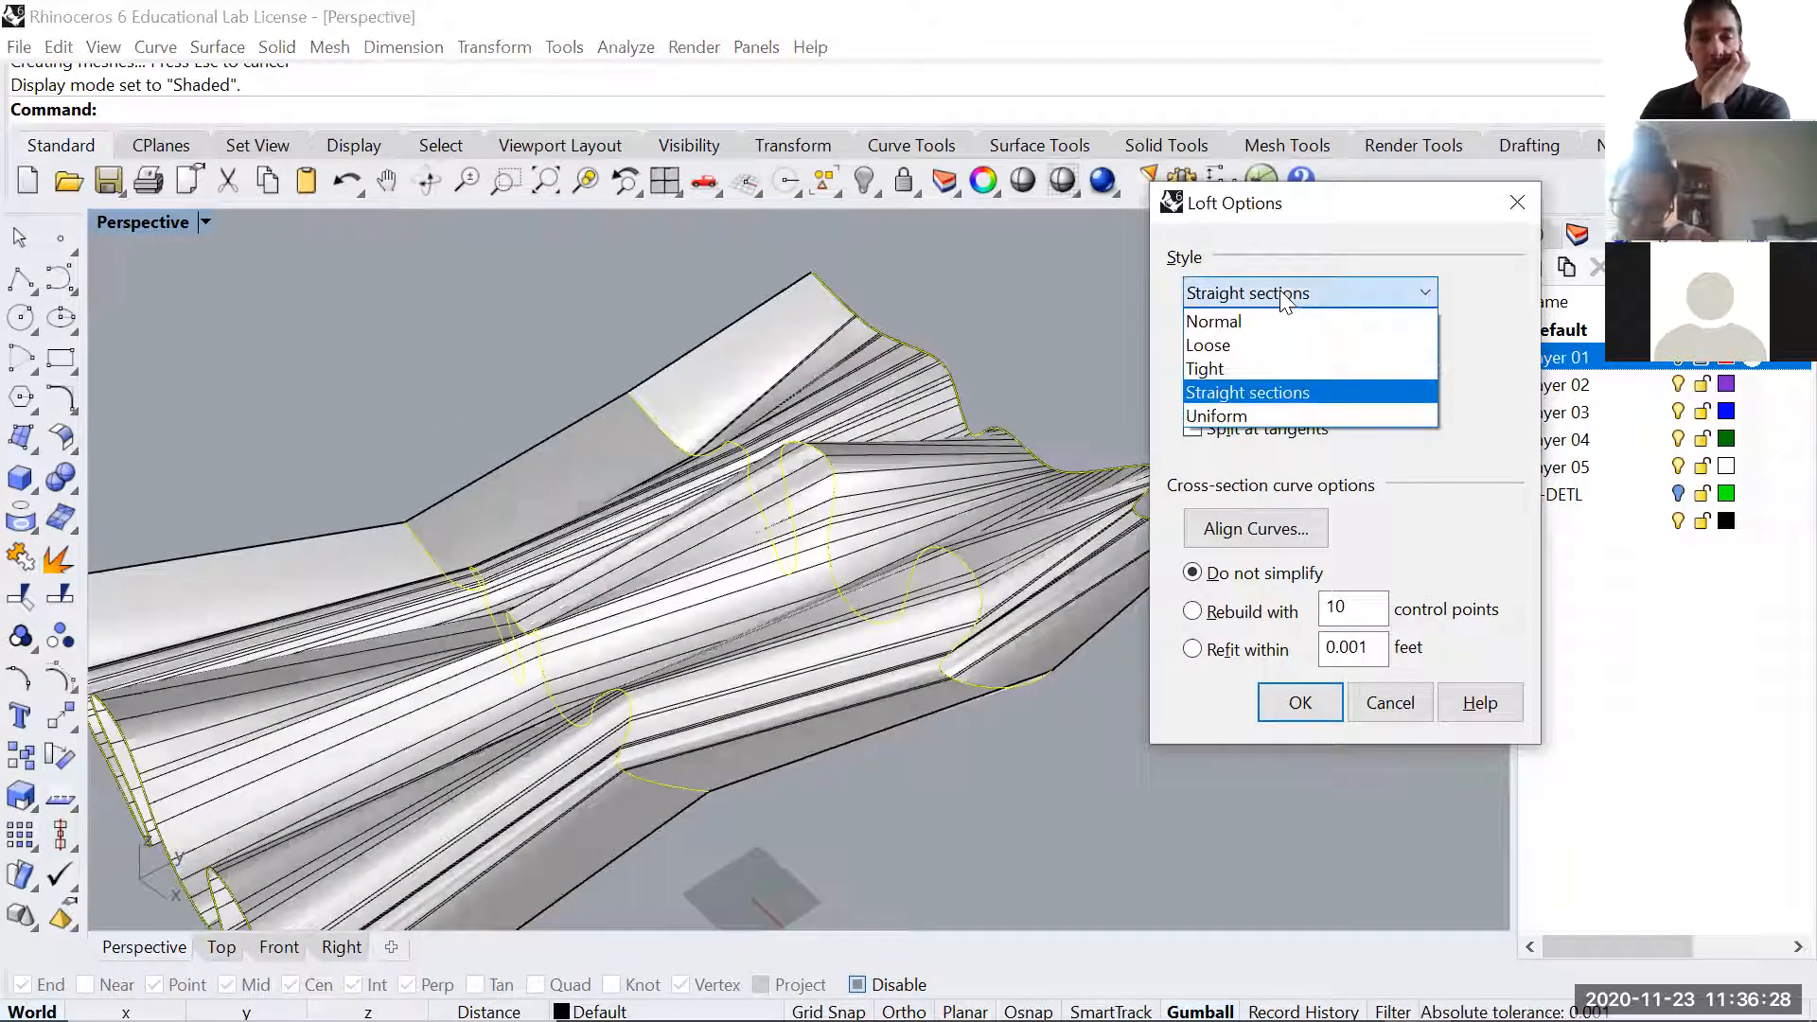
left_click(1265, 417)
left_click(1253, 296)
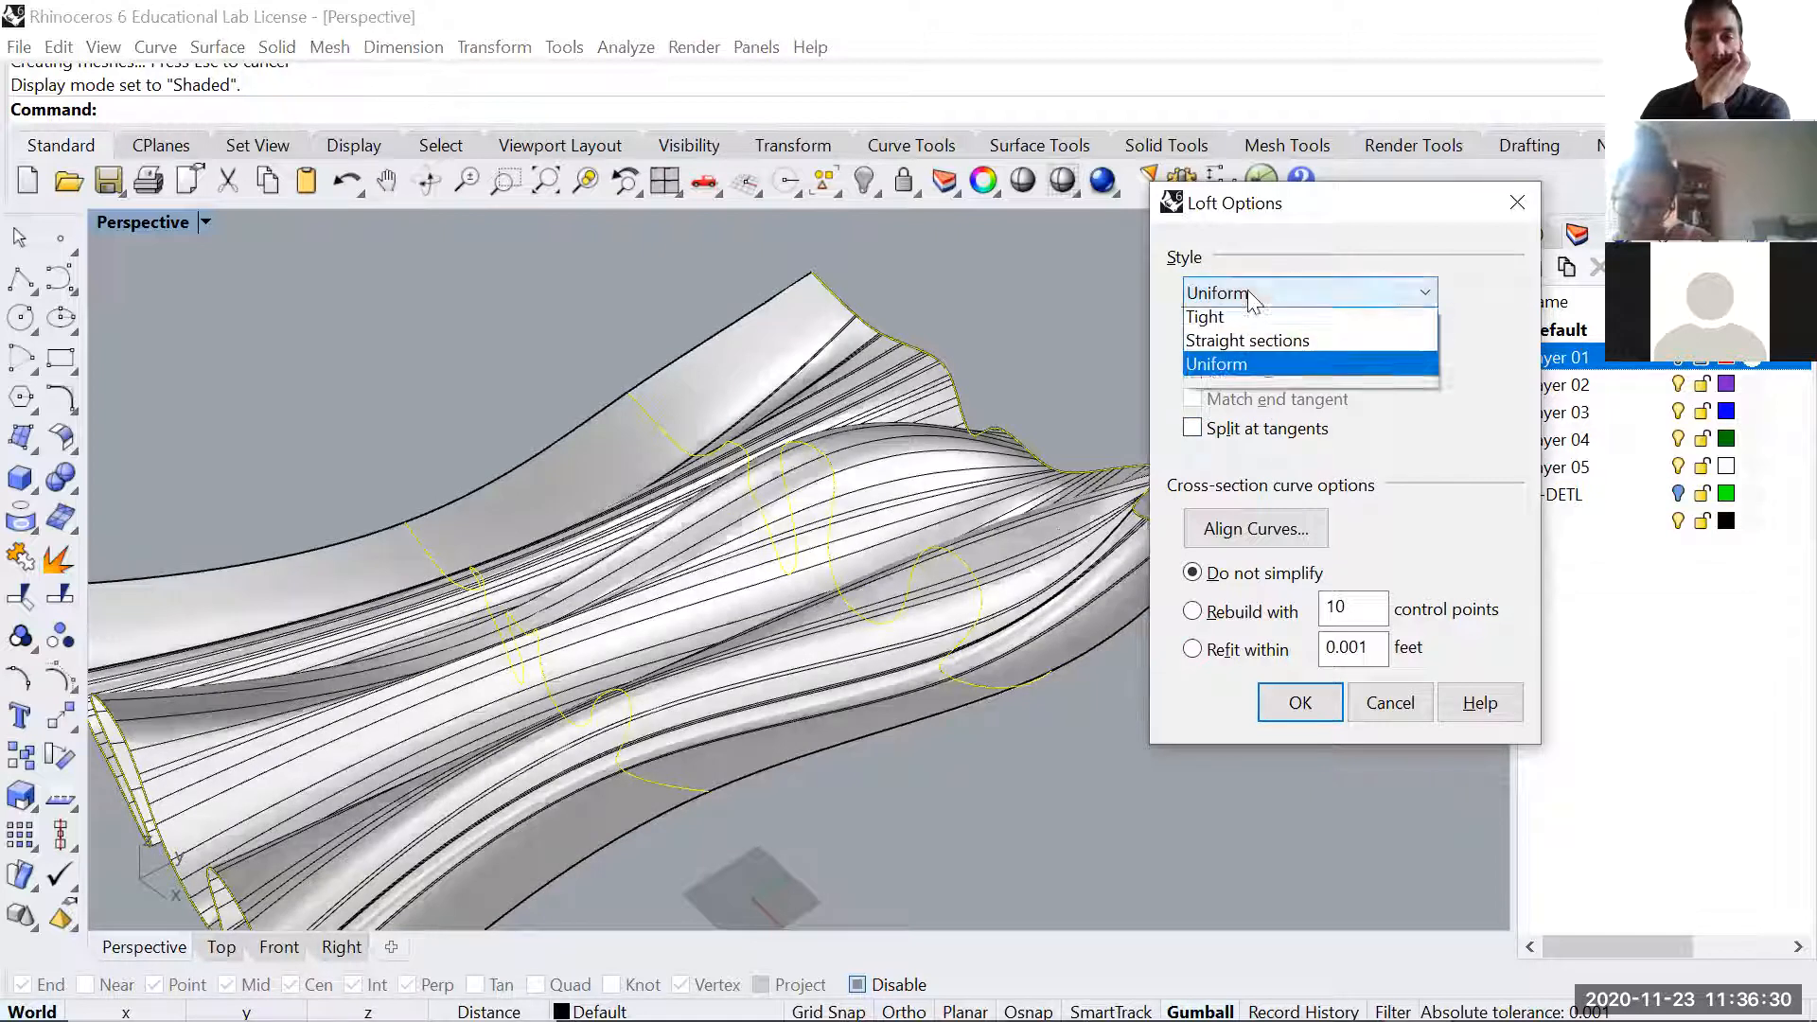
left_click(1240, 317)
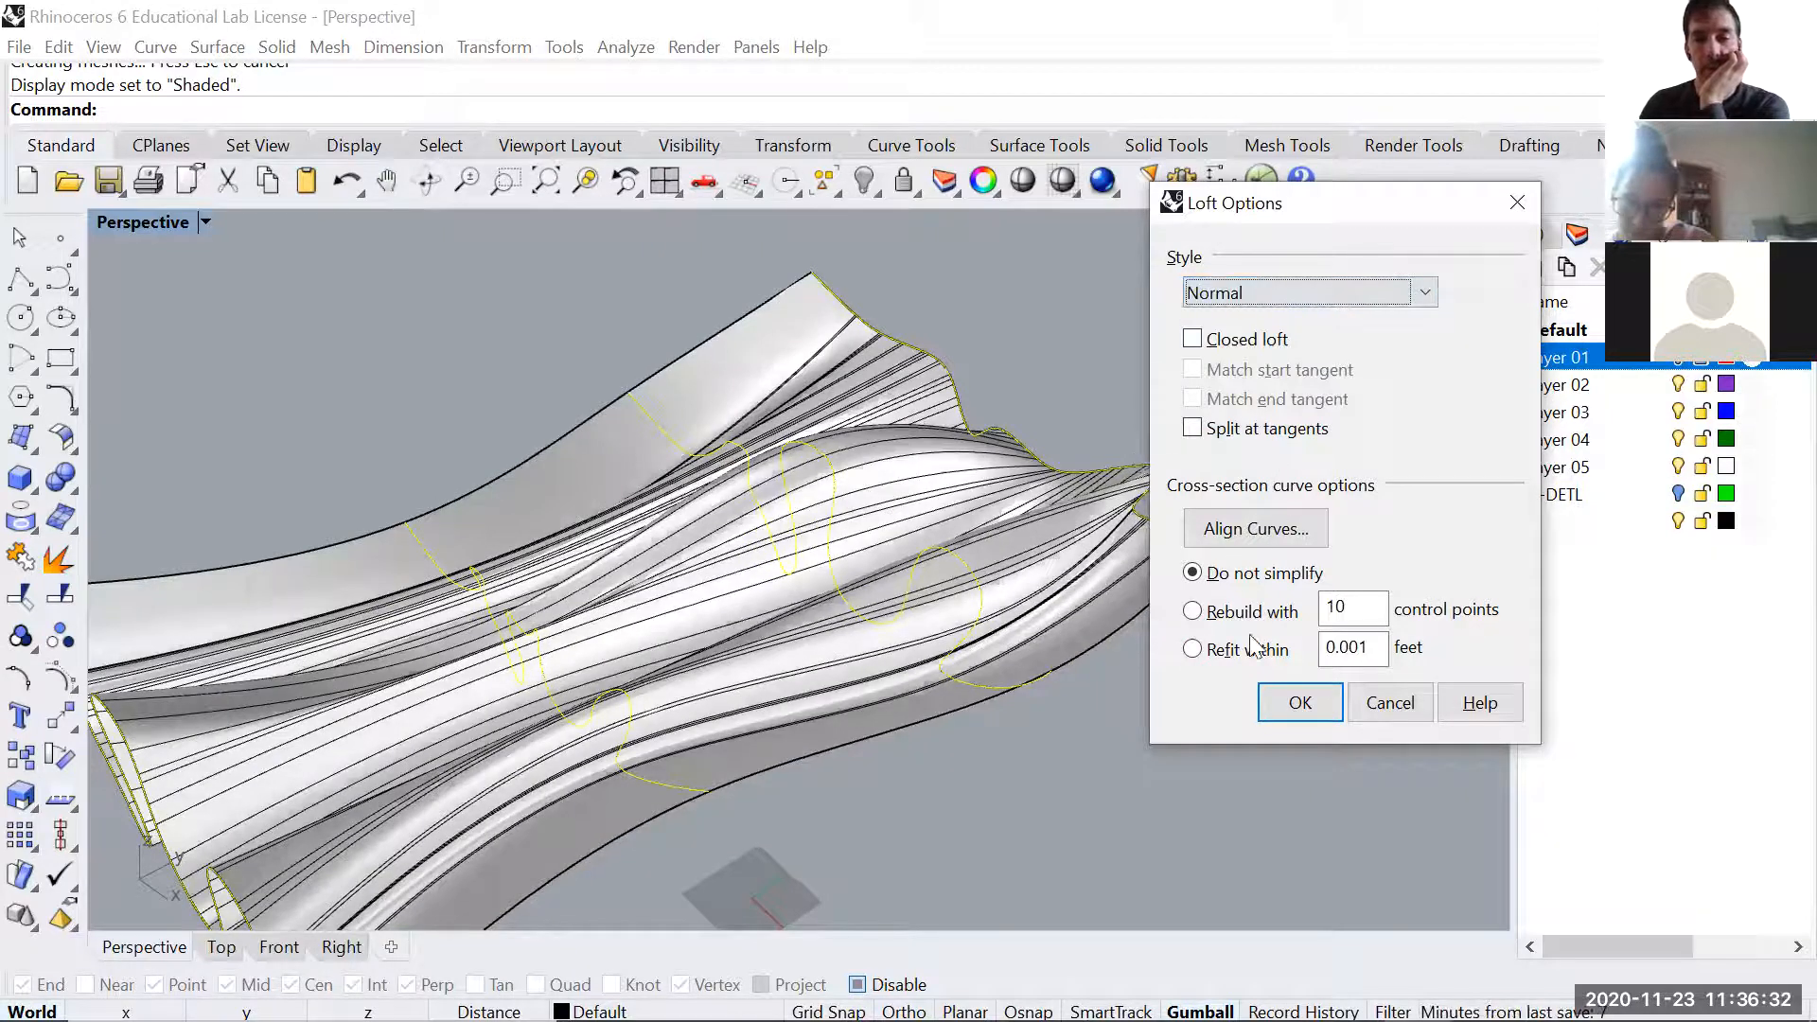
left_click(1289, 706)
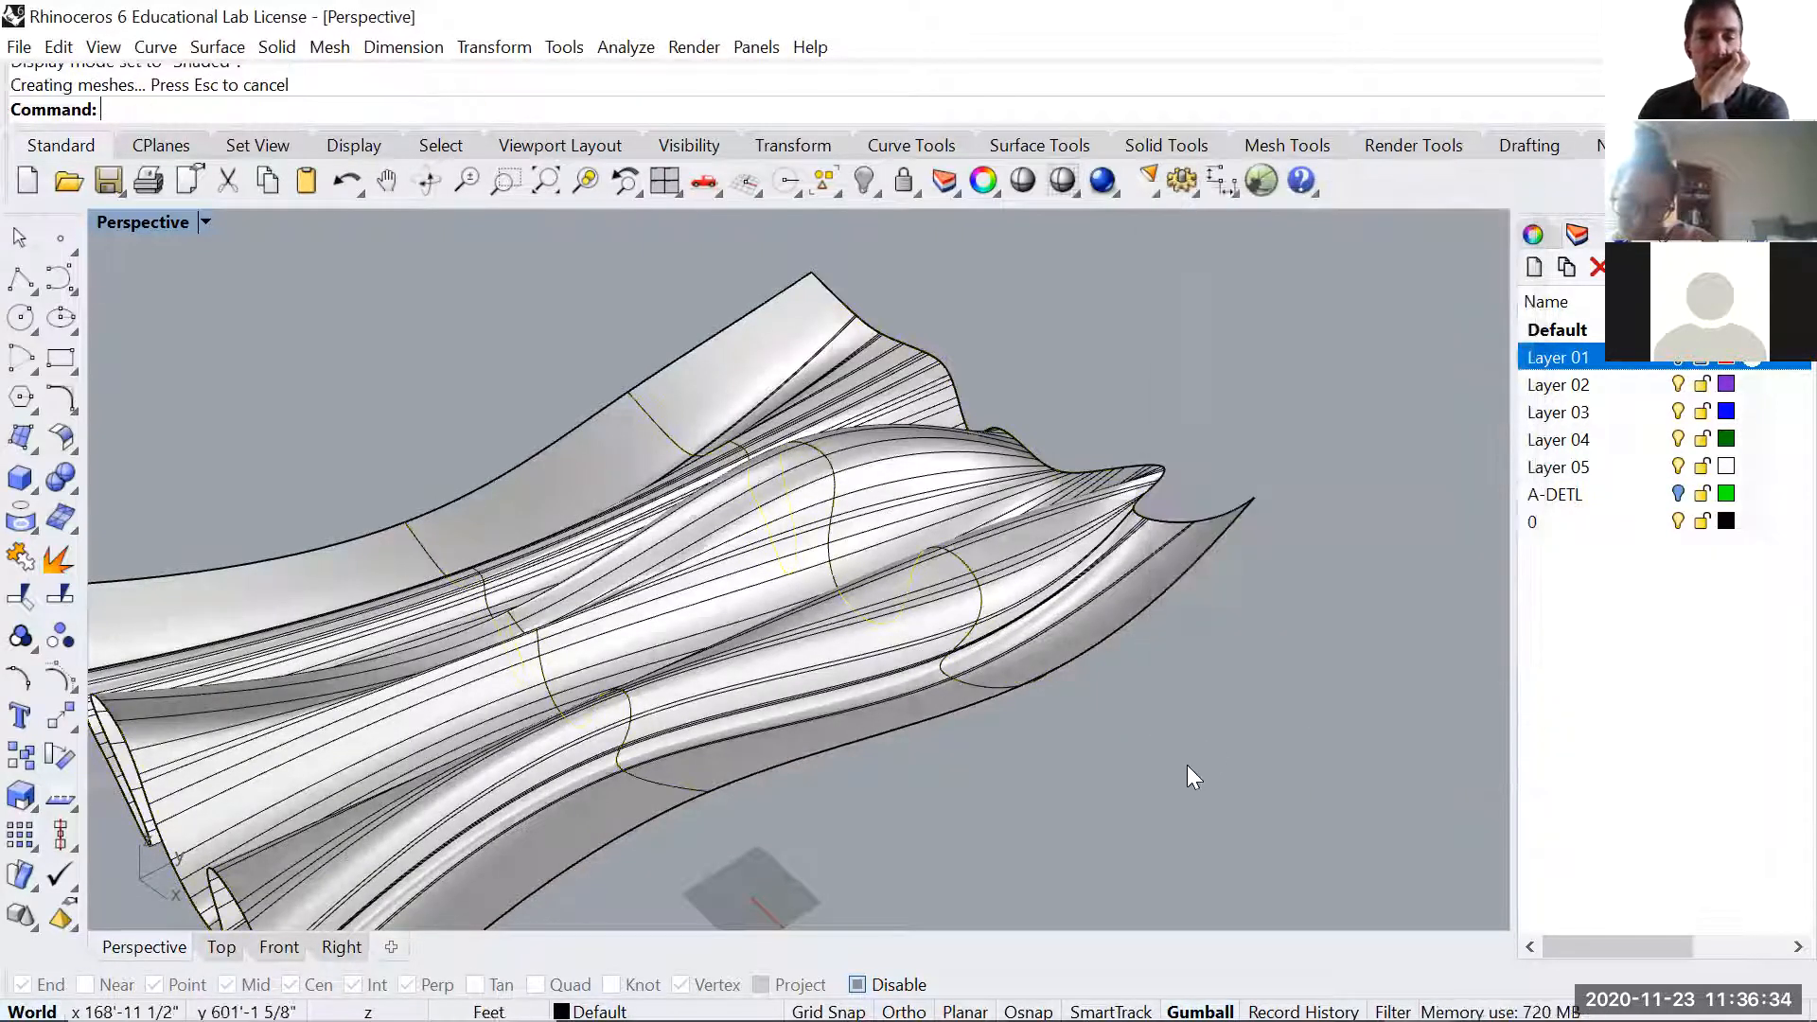
right_click_drag(925, 610, 778, 663)
scroll(966, 522, "up", 7)
scroll(792, 609, "down", 8)
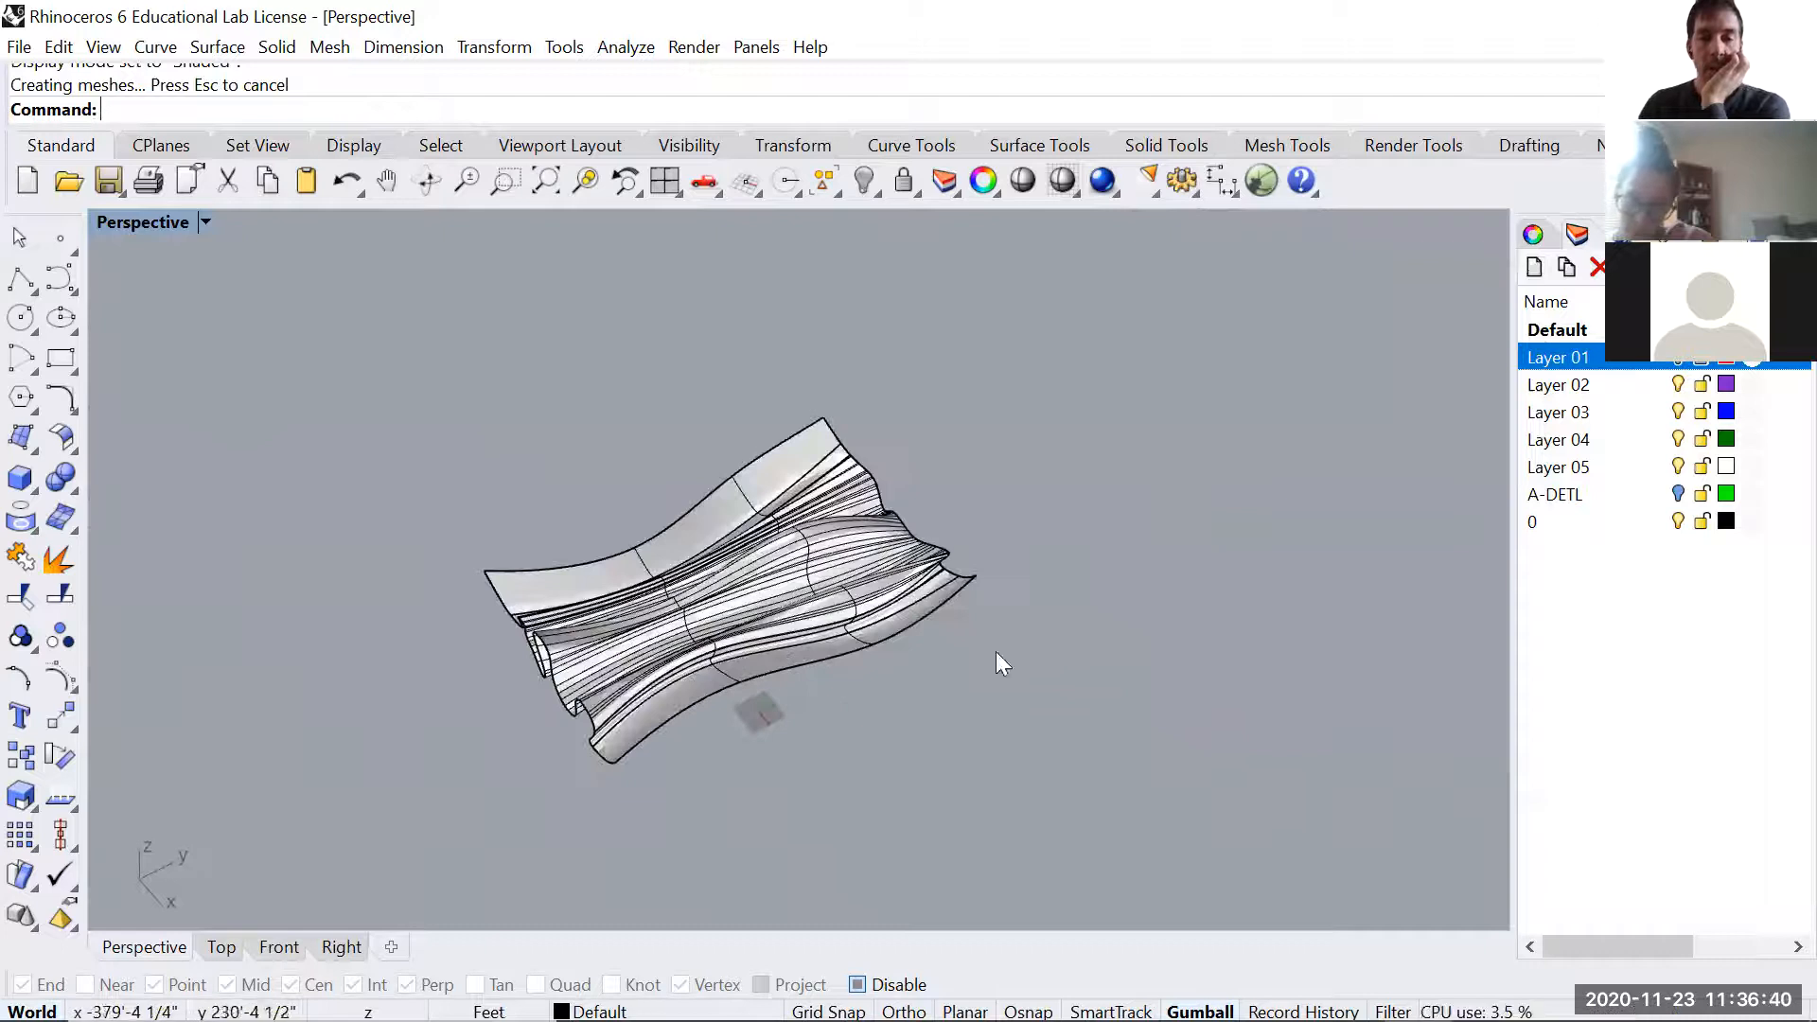
- Show Layer 01 and view the solid together with the lofted surface
left_click(1680, 363)
right_click_drag(1051, 625, 1186, 629)
scroll(859, 570, "up", 5)
right_click_drag(913, 657, 908, 598)
scroll(879, 710, "down", 3)
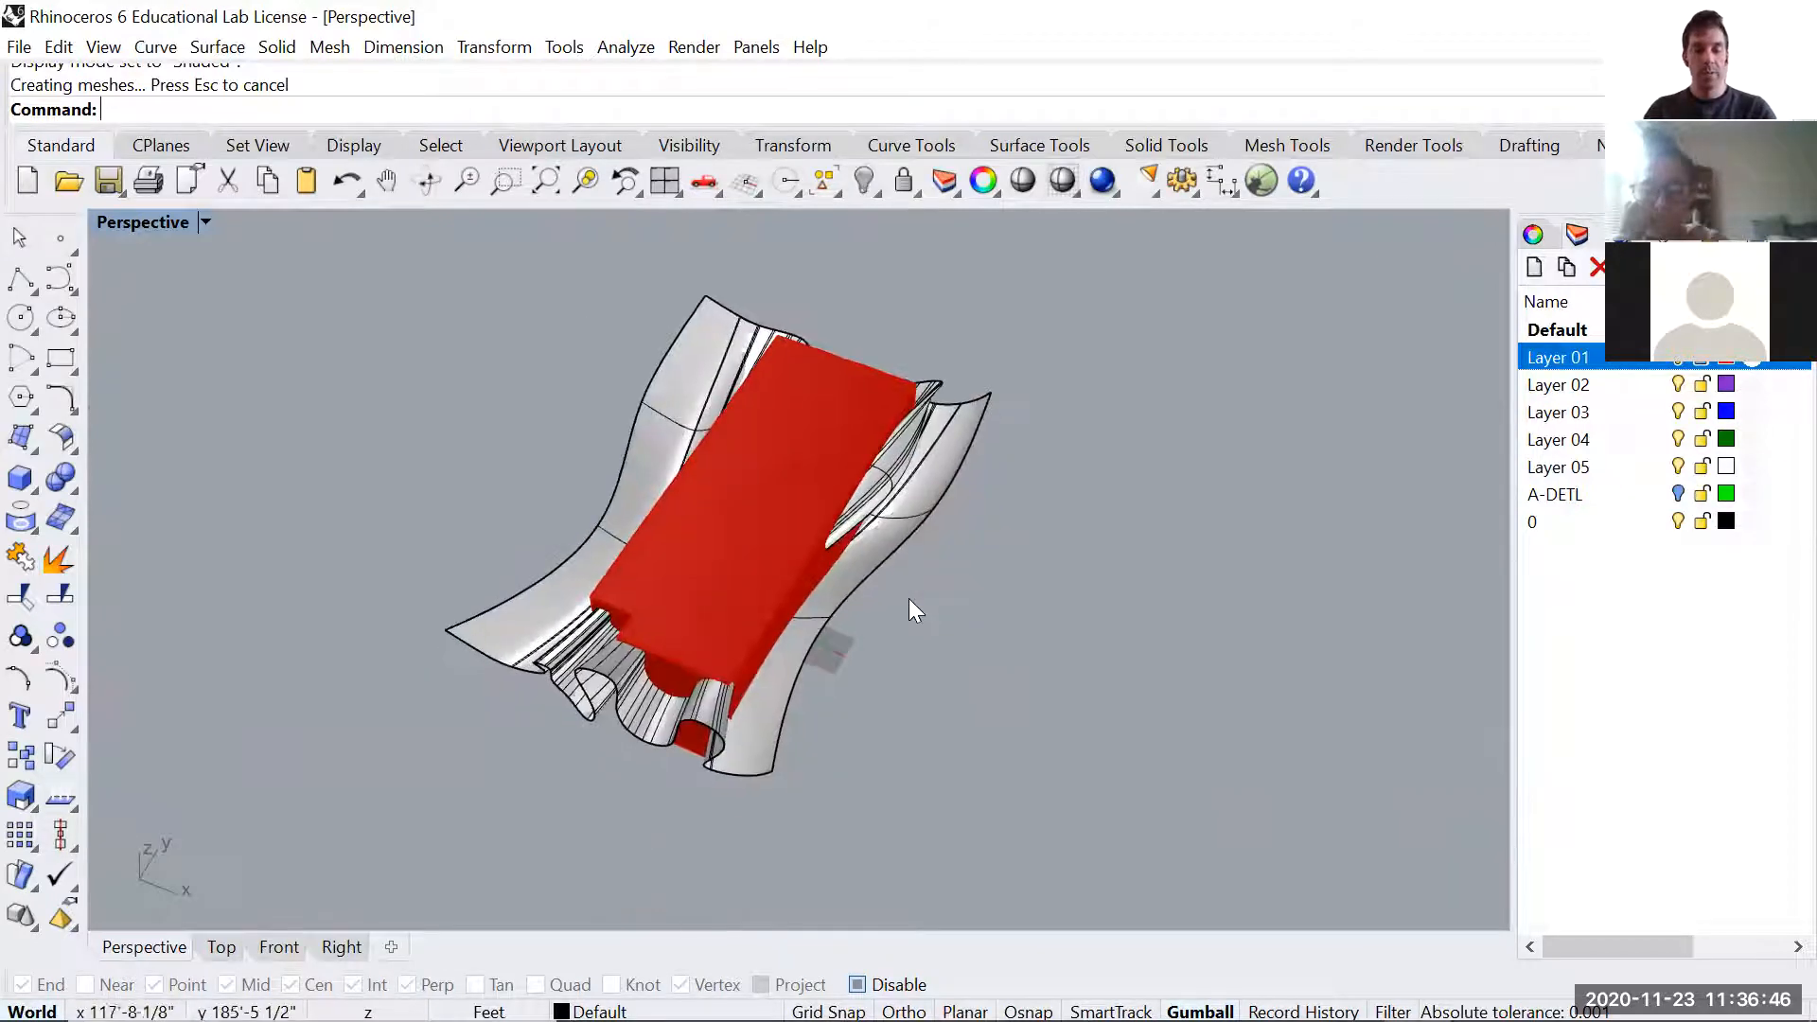
type("Trim")
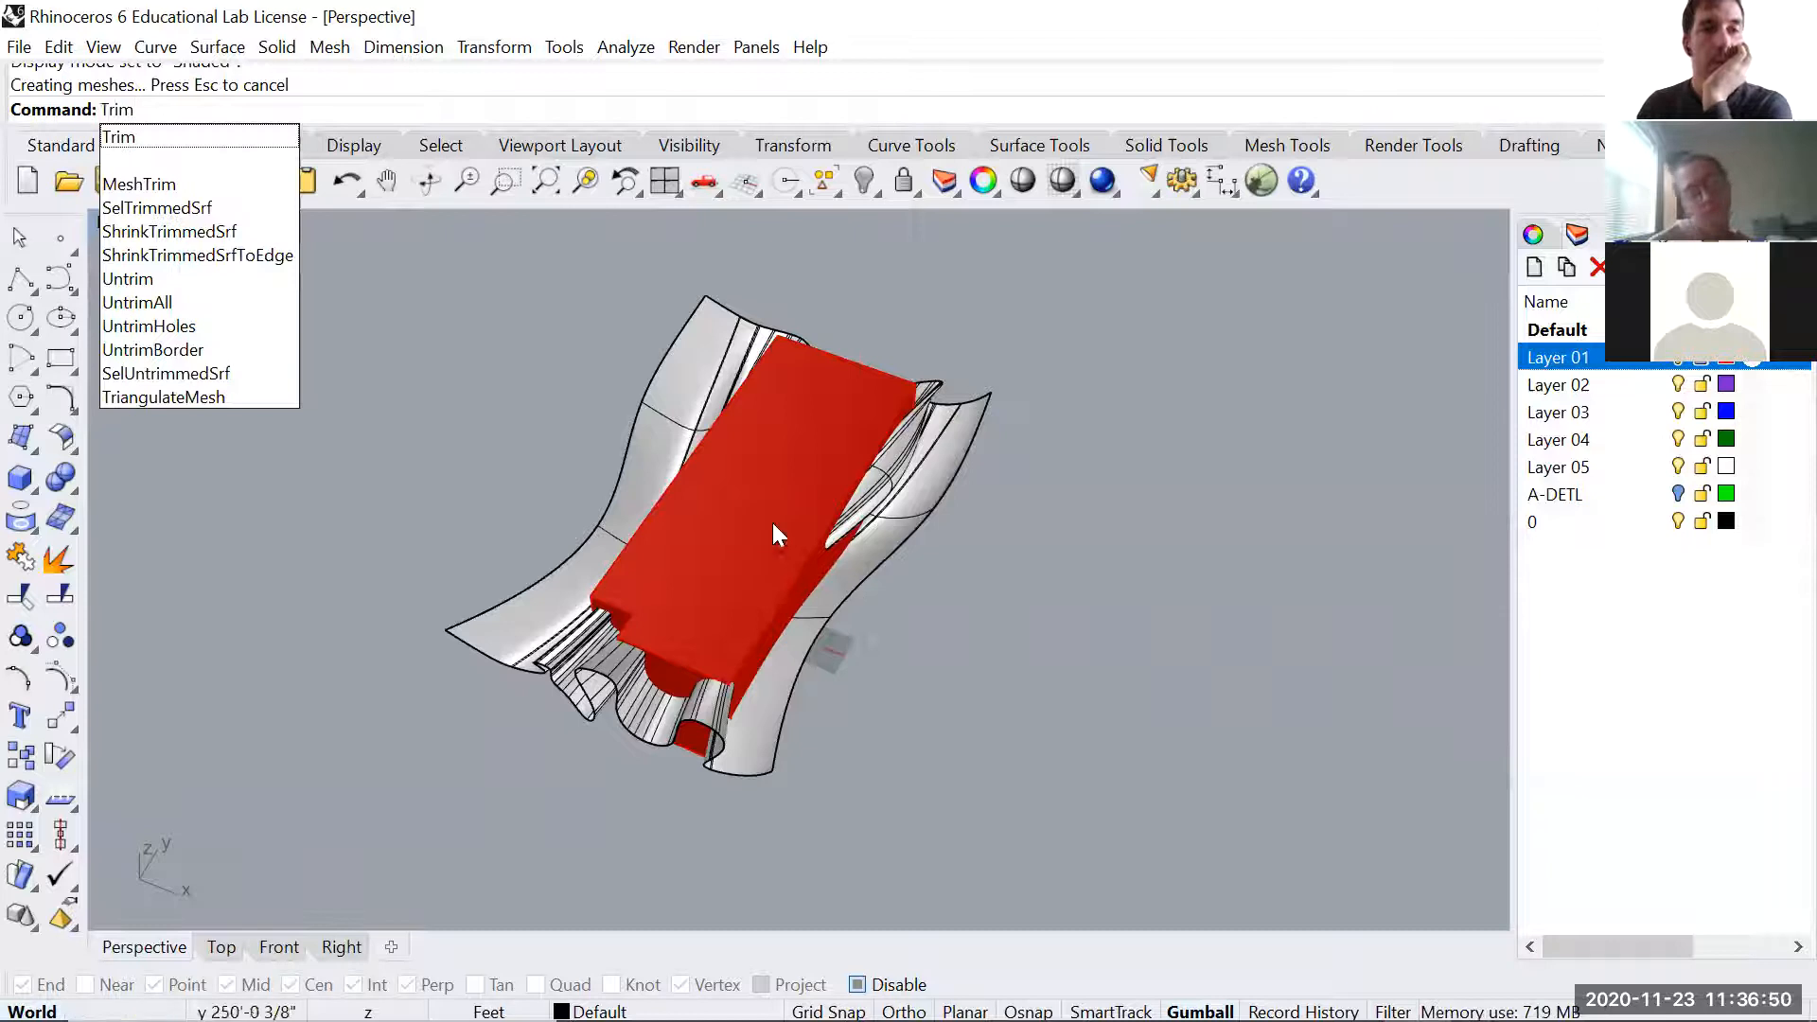
key("Return")
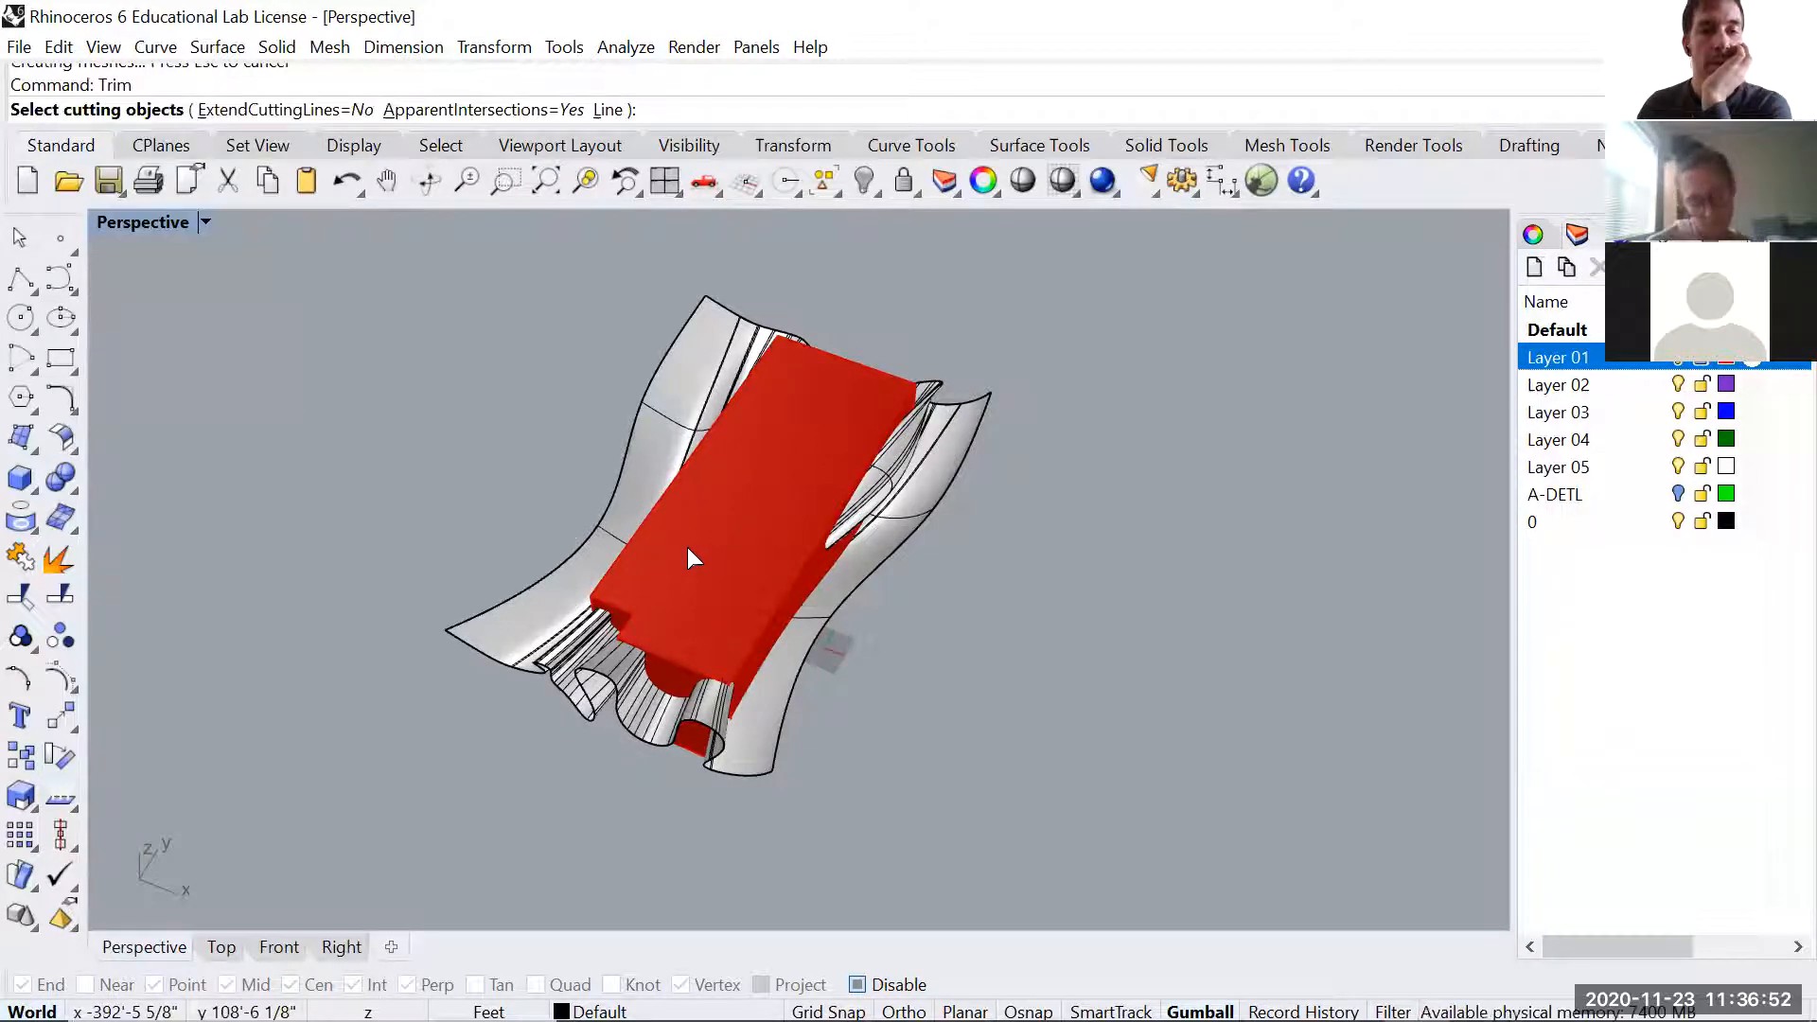
left_click(687, 547)
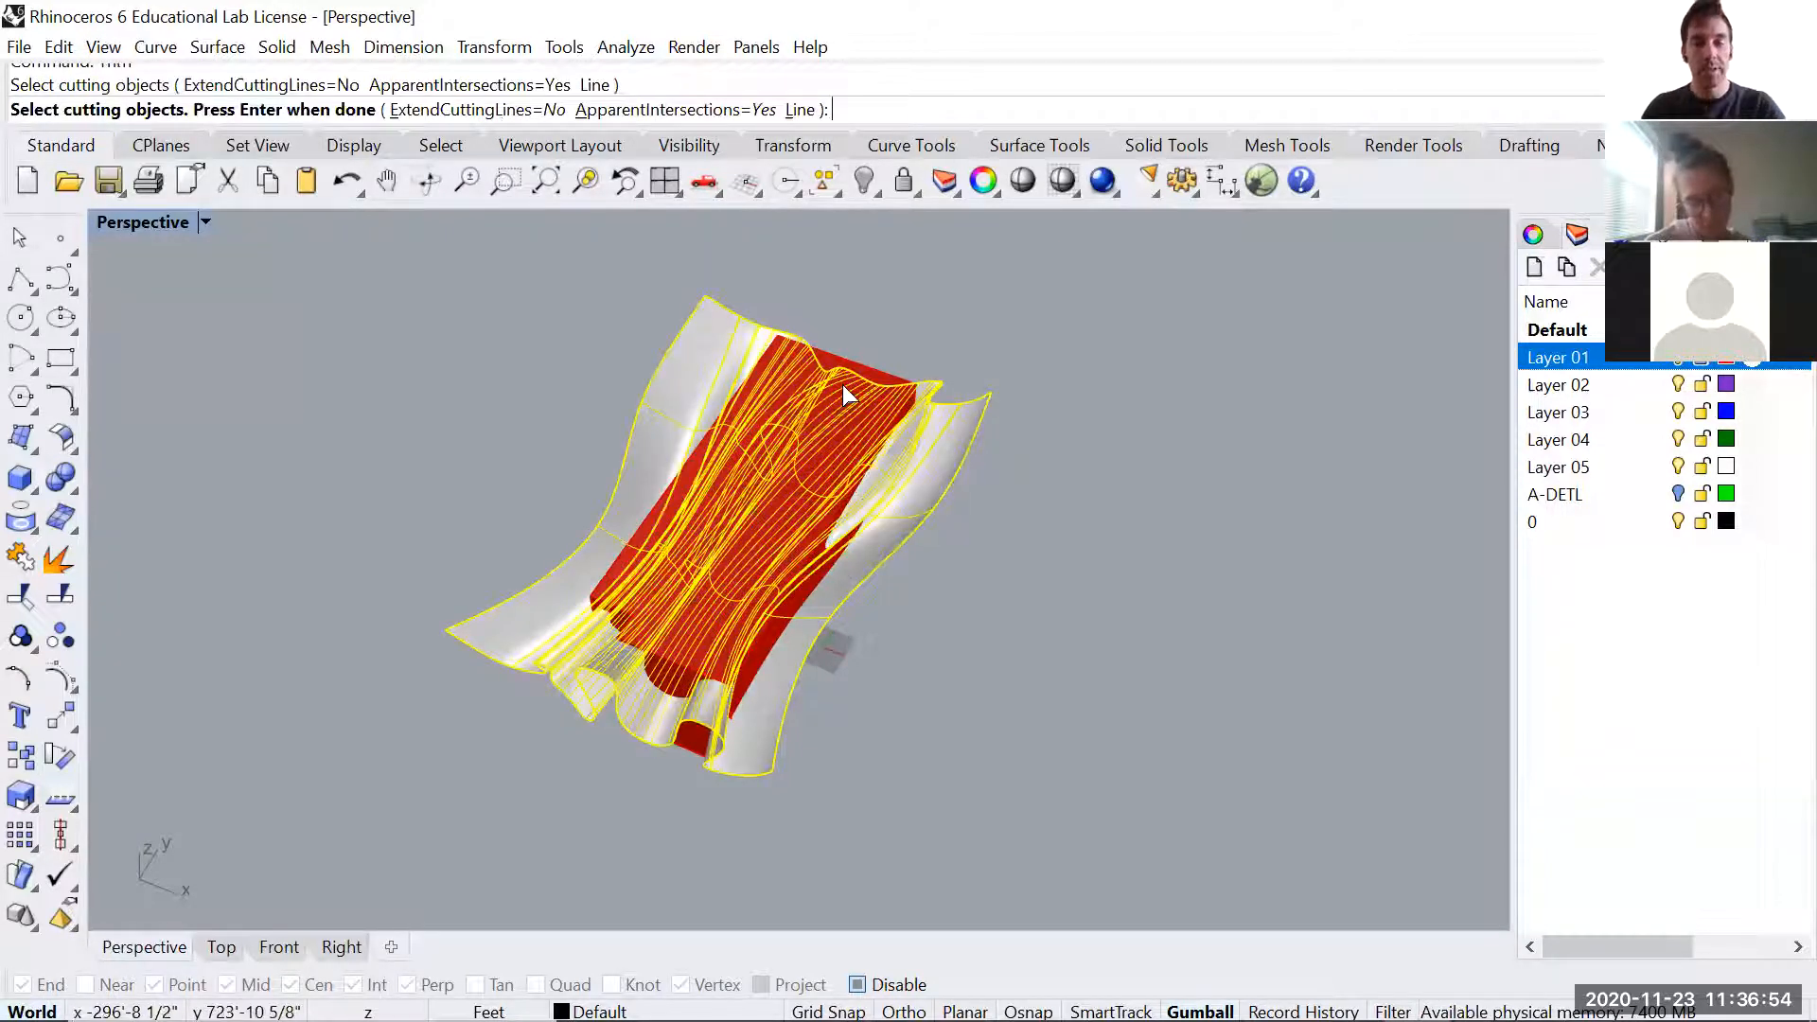
key("Escape")
- Trim away the part of the loft outside the solid, using the solid and the loft surface as cutting objects
key("Return")
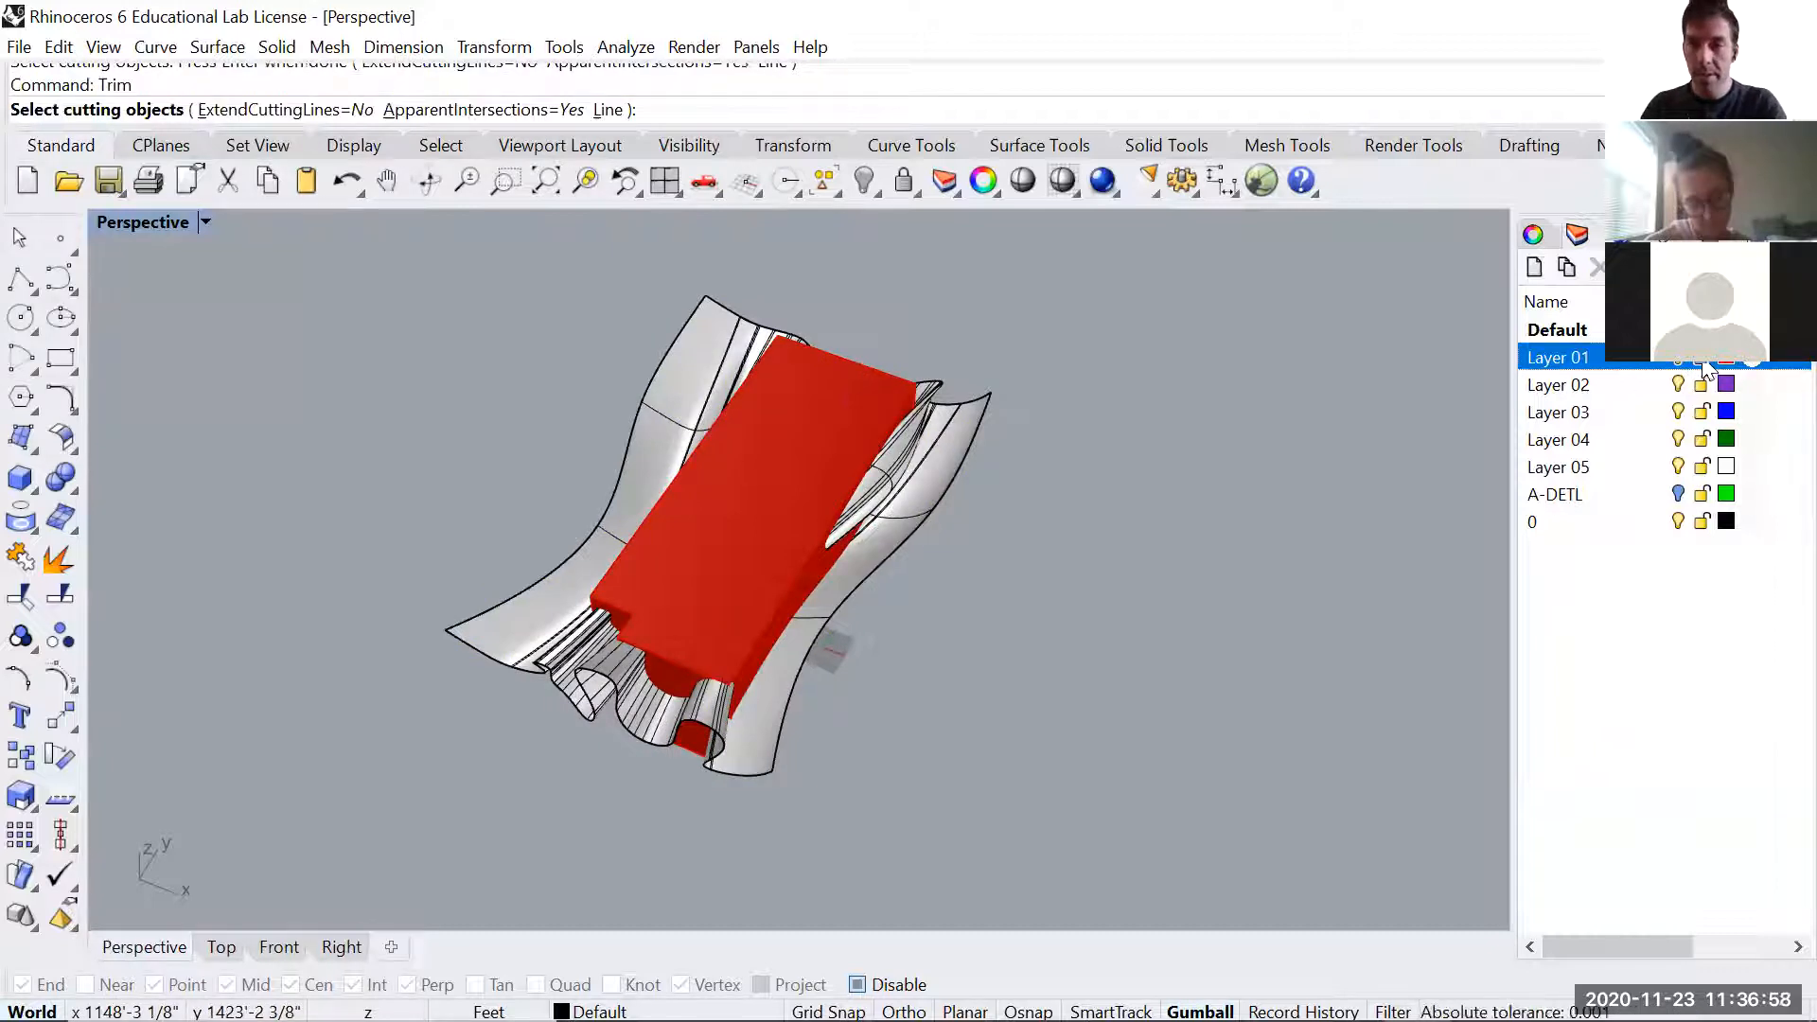
left_click(862, 367)
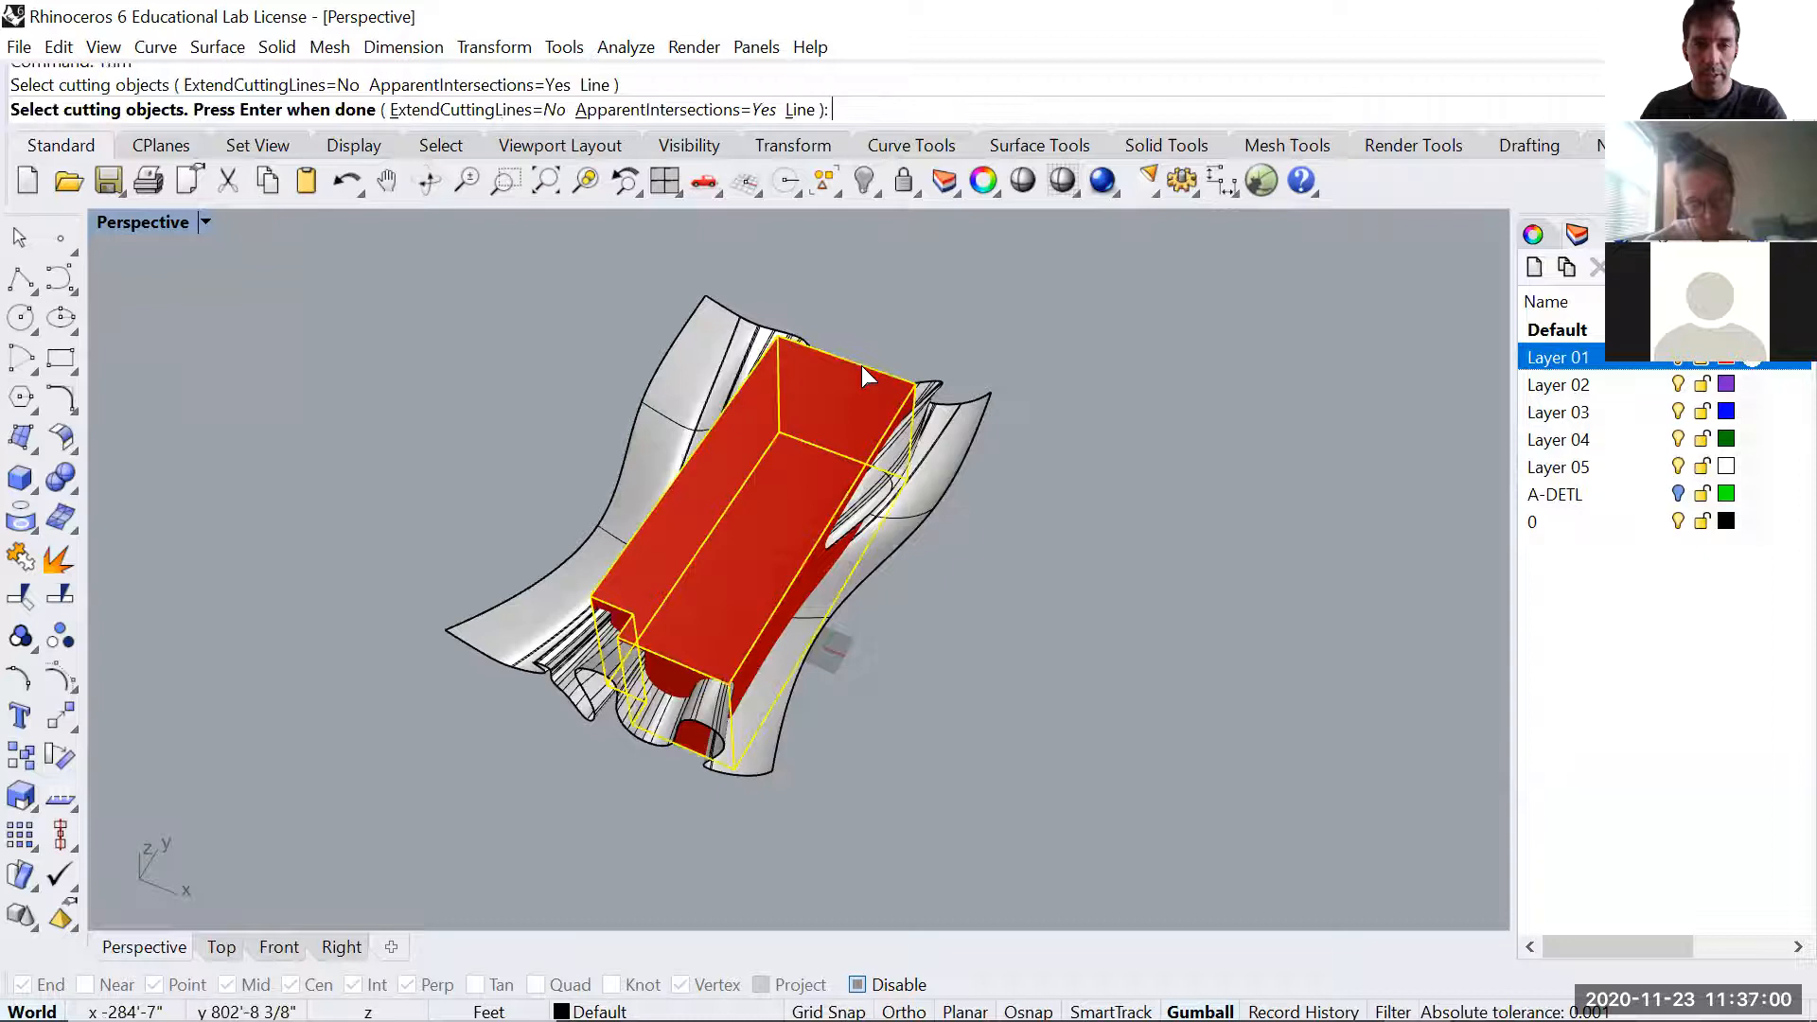
left_click(717, 336)
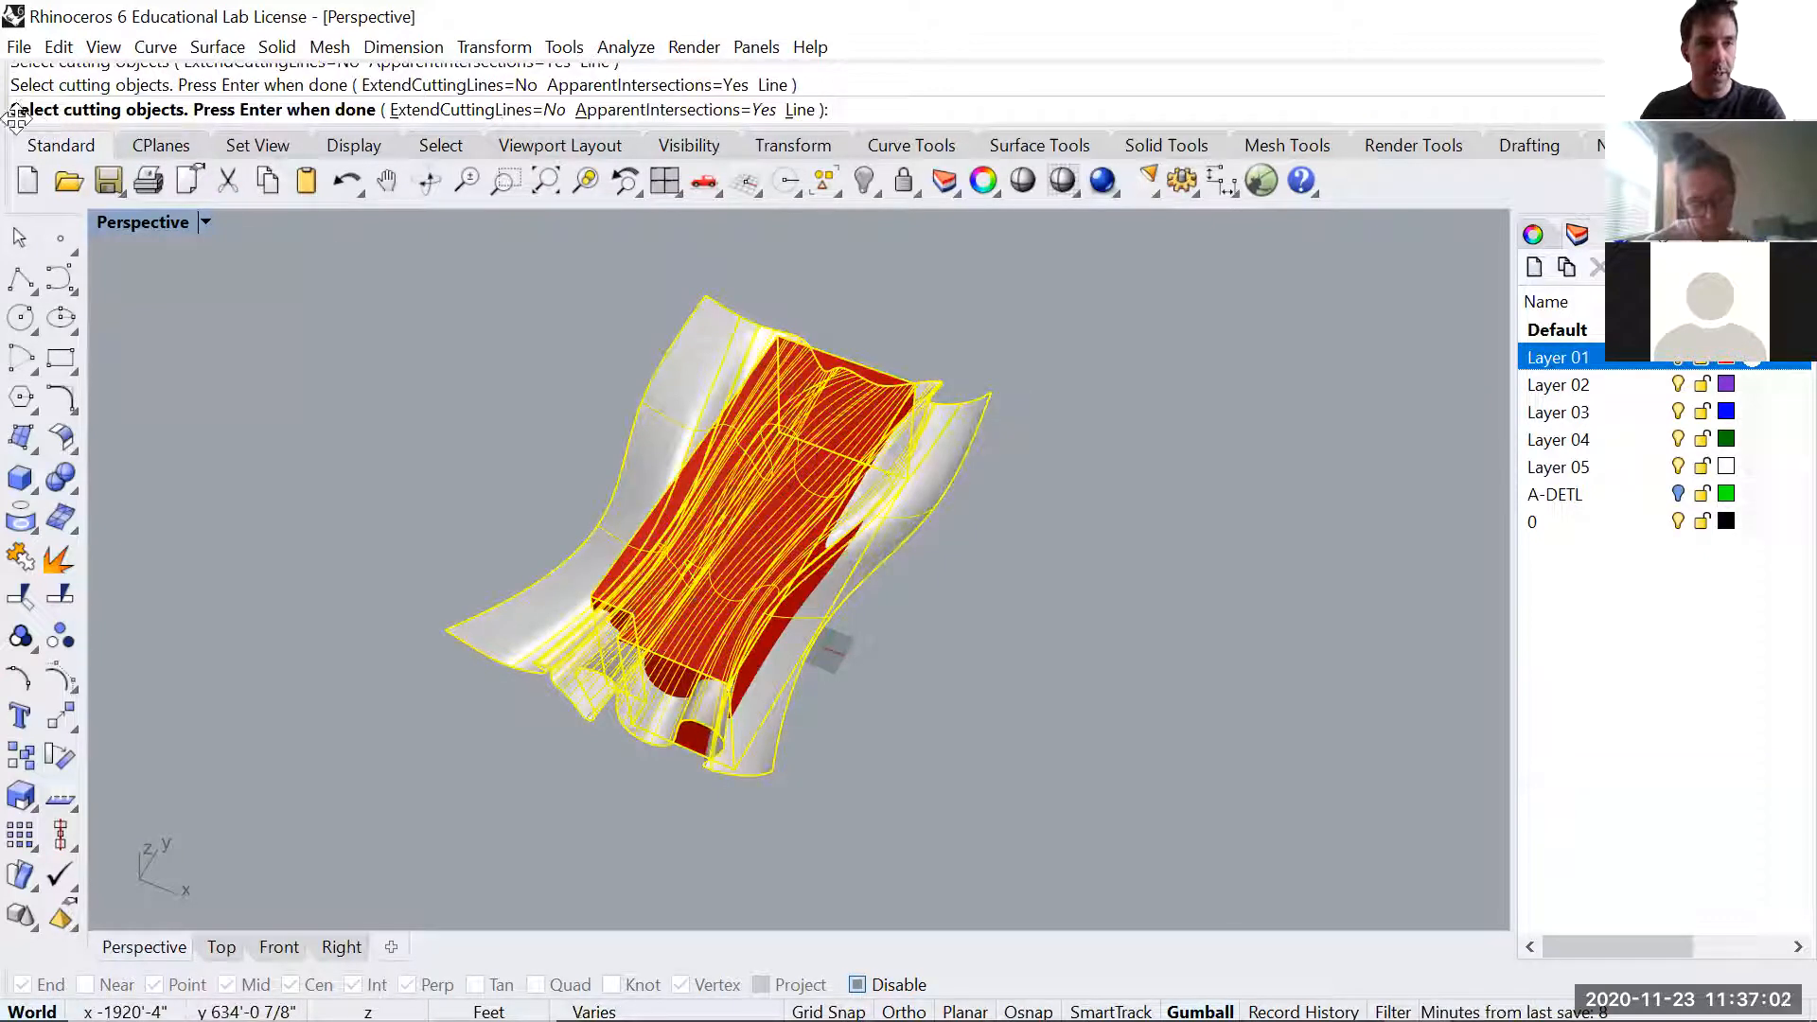
key("Return")
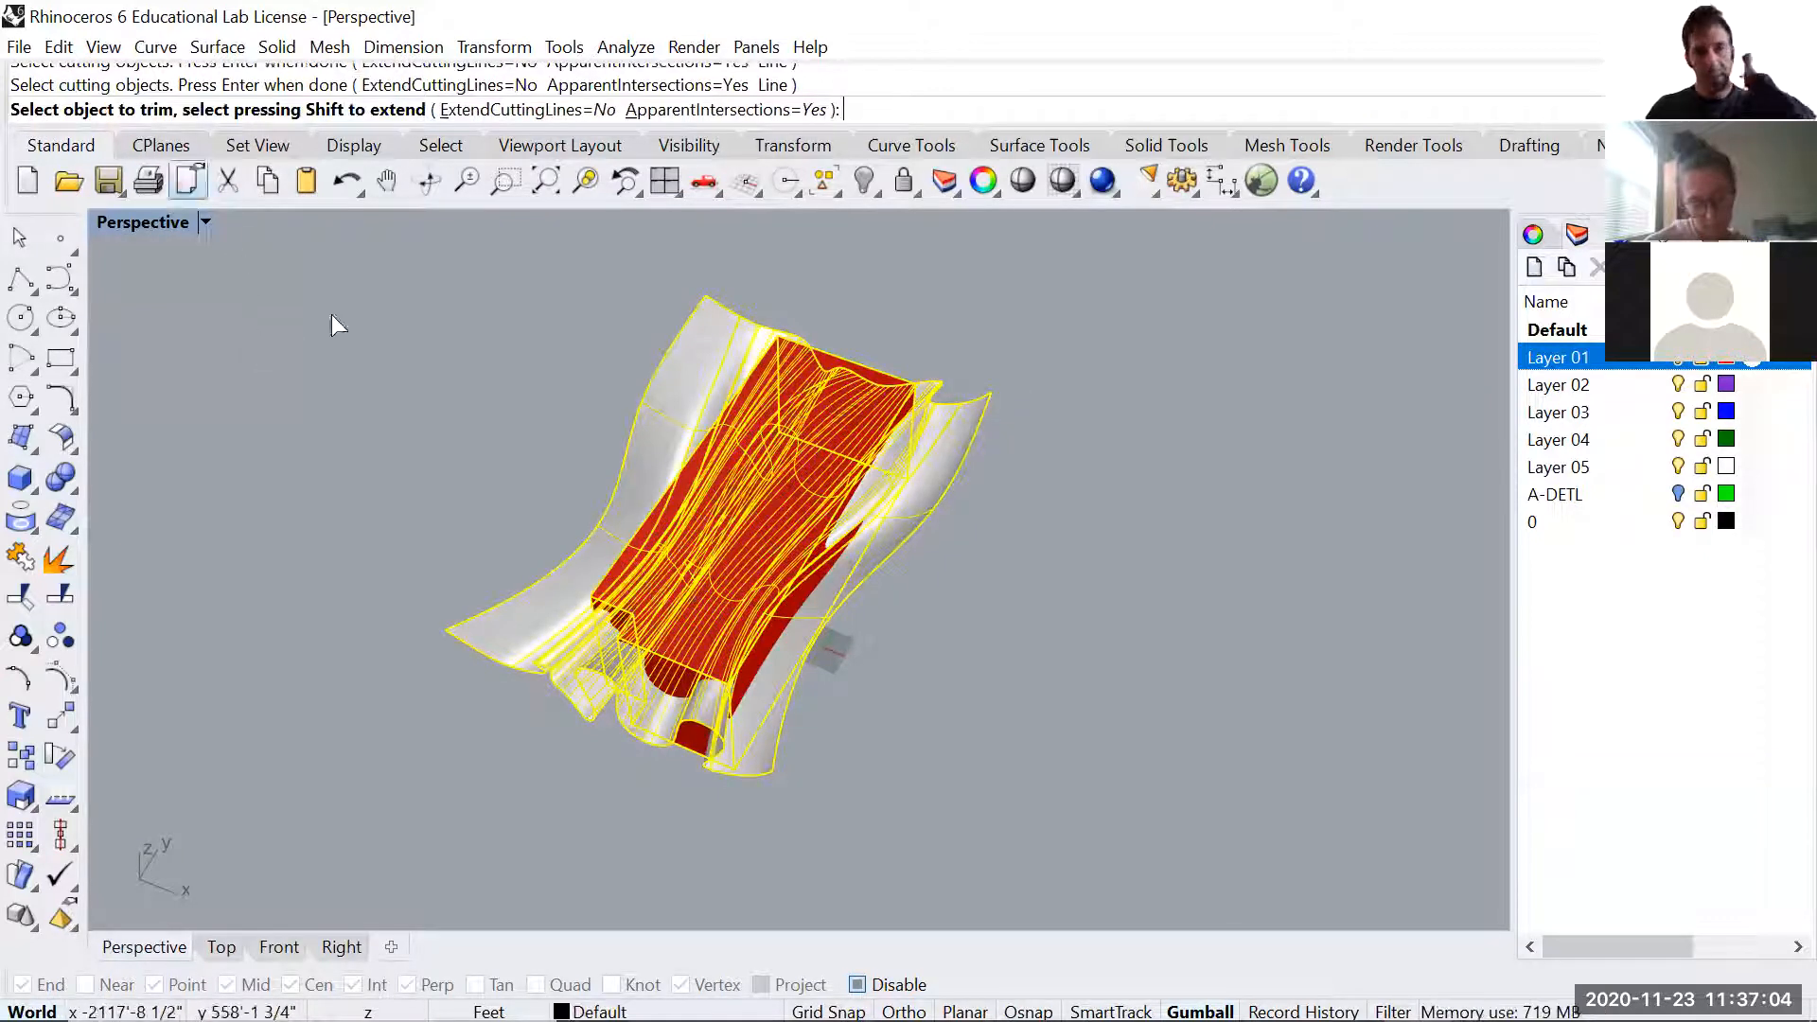
scroll(907, 474, "up", 2)
left_click(970, 477)
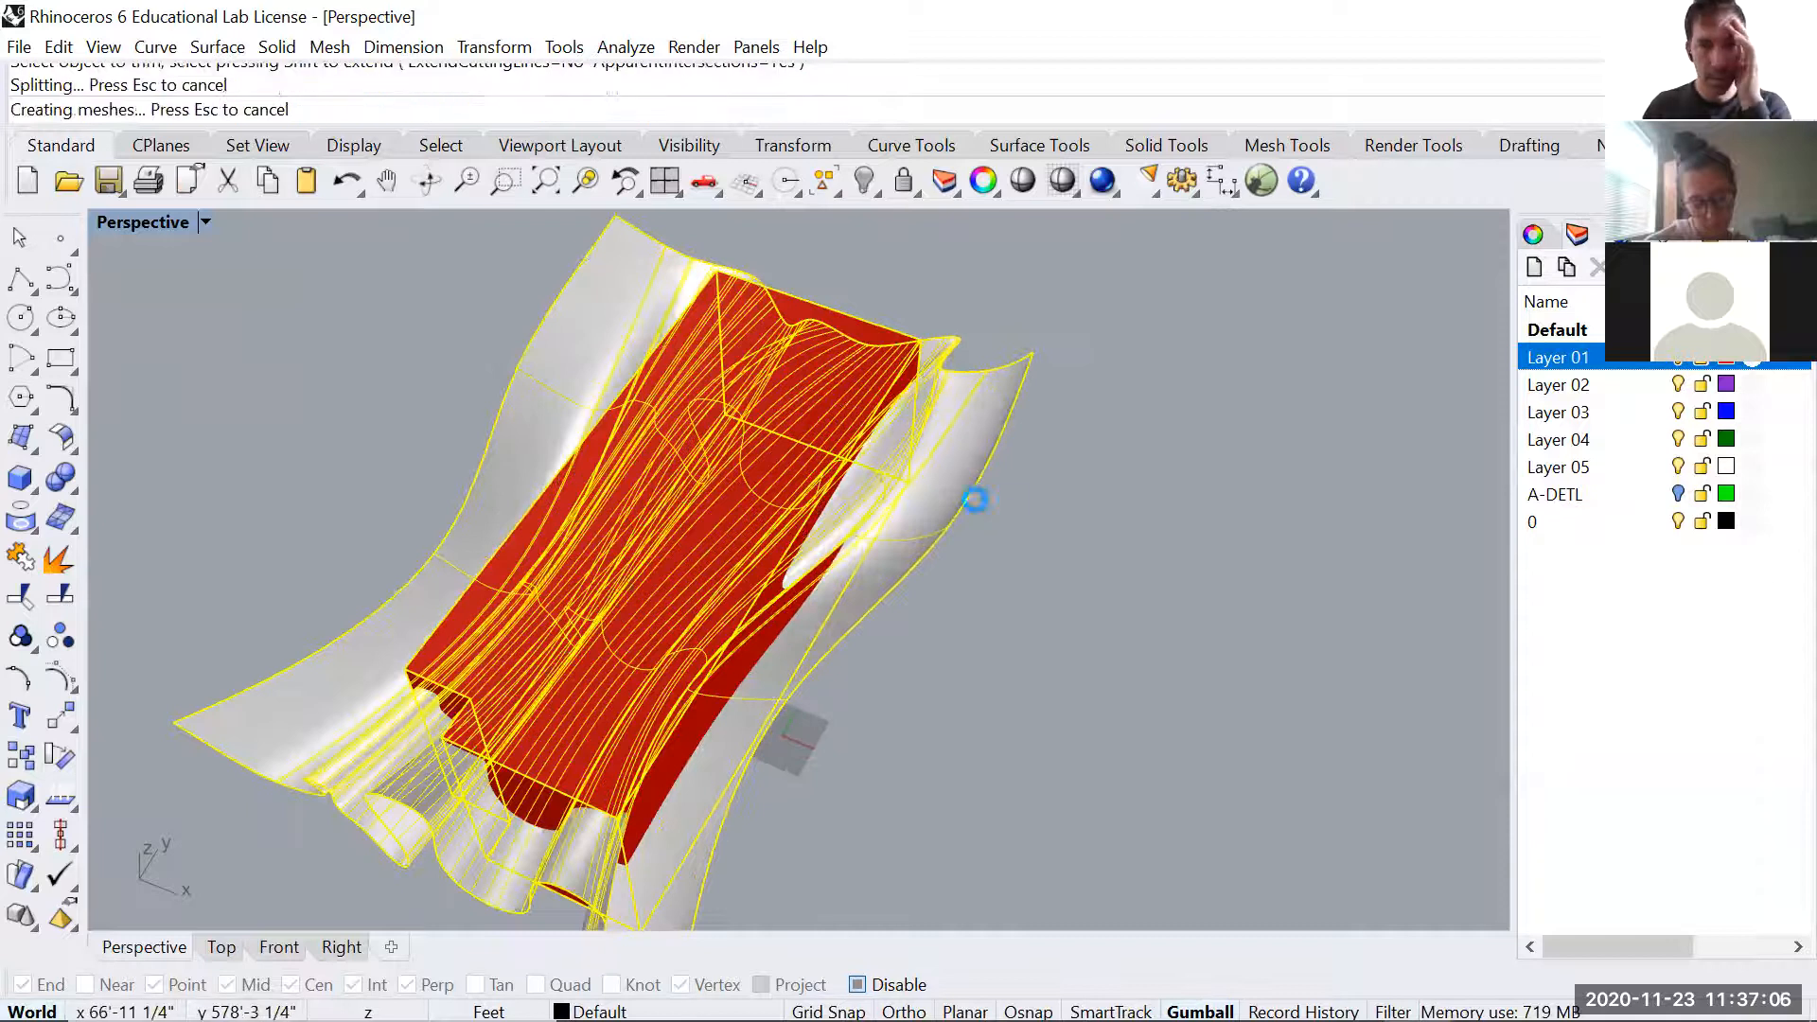
right_click_drag(904, 518, 884, 500)
key("Return")
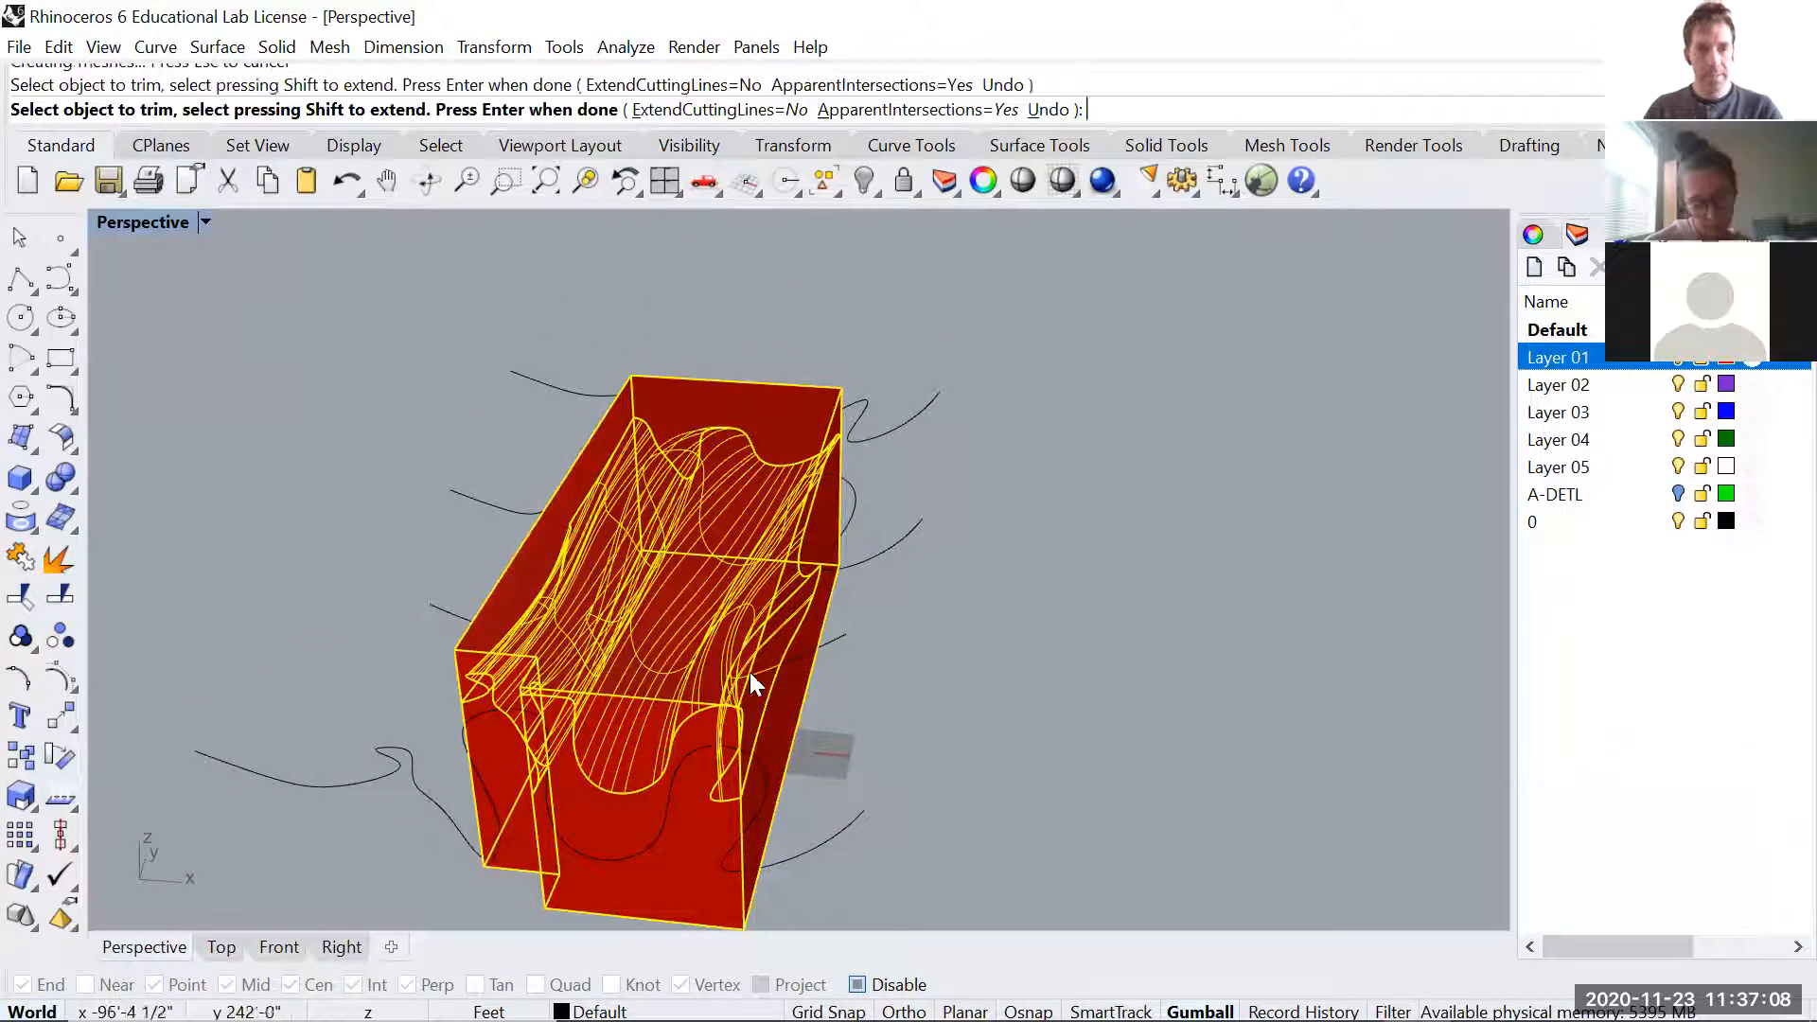
- Hide Layer 01, inspect the edges of the trimmed loft surface, and delete the surface
left_click(1679, 363)
right_click_drag(1094, 549, 762, 639)
scroll(833, 606, "up", 5)
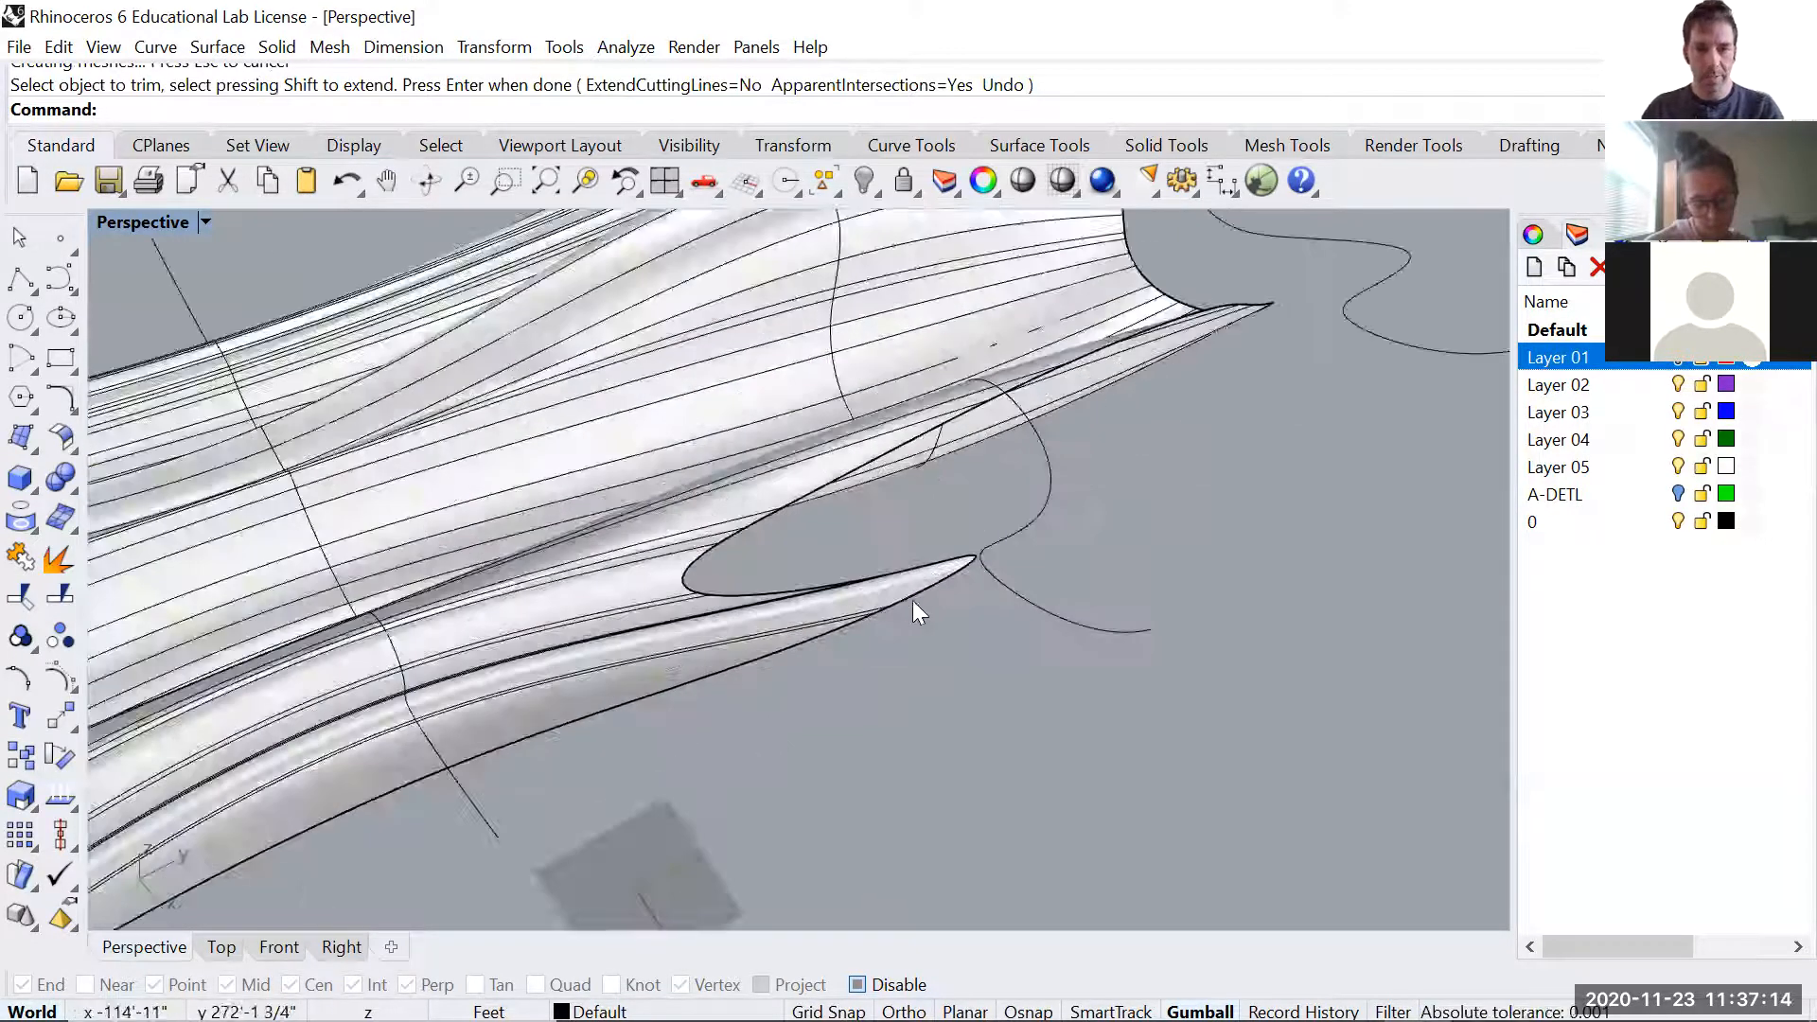
scroll(896, 386, "down", 10)
right_click_drag(742, 515, 771, 486)
scroll(771, 491, "down", 5)
right_click_drag(786, 549, 822, 677)
left_click(703, 472)
key("Delete")
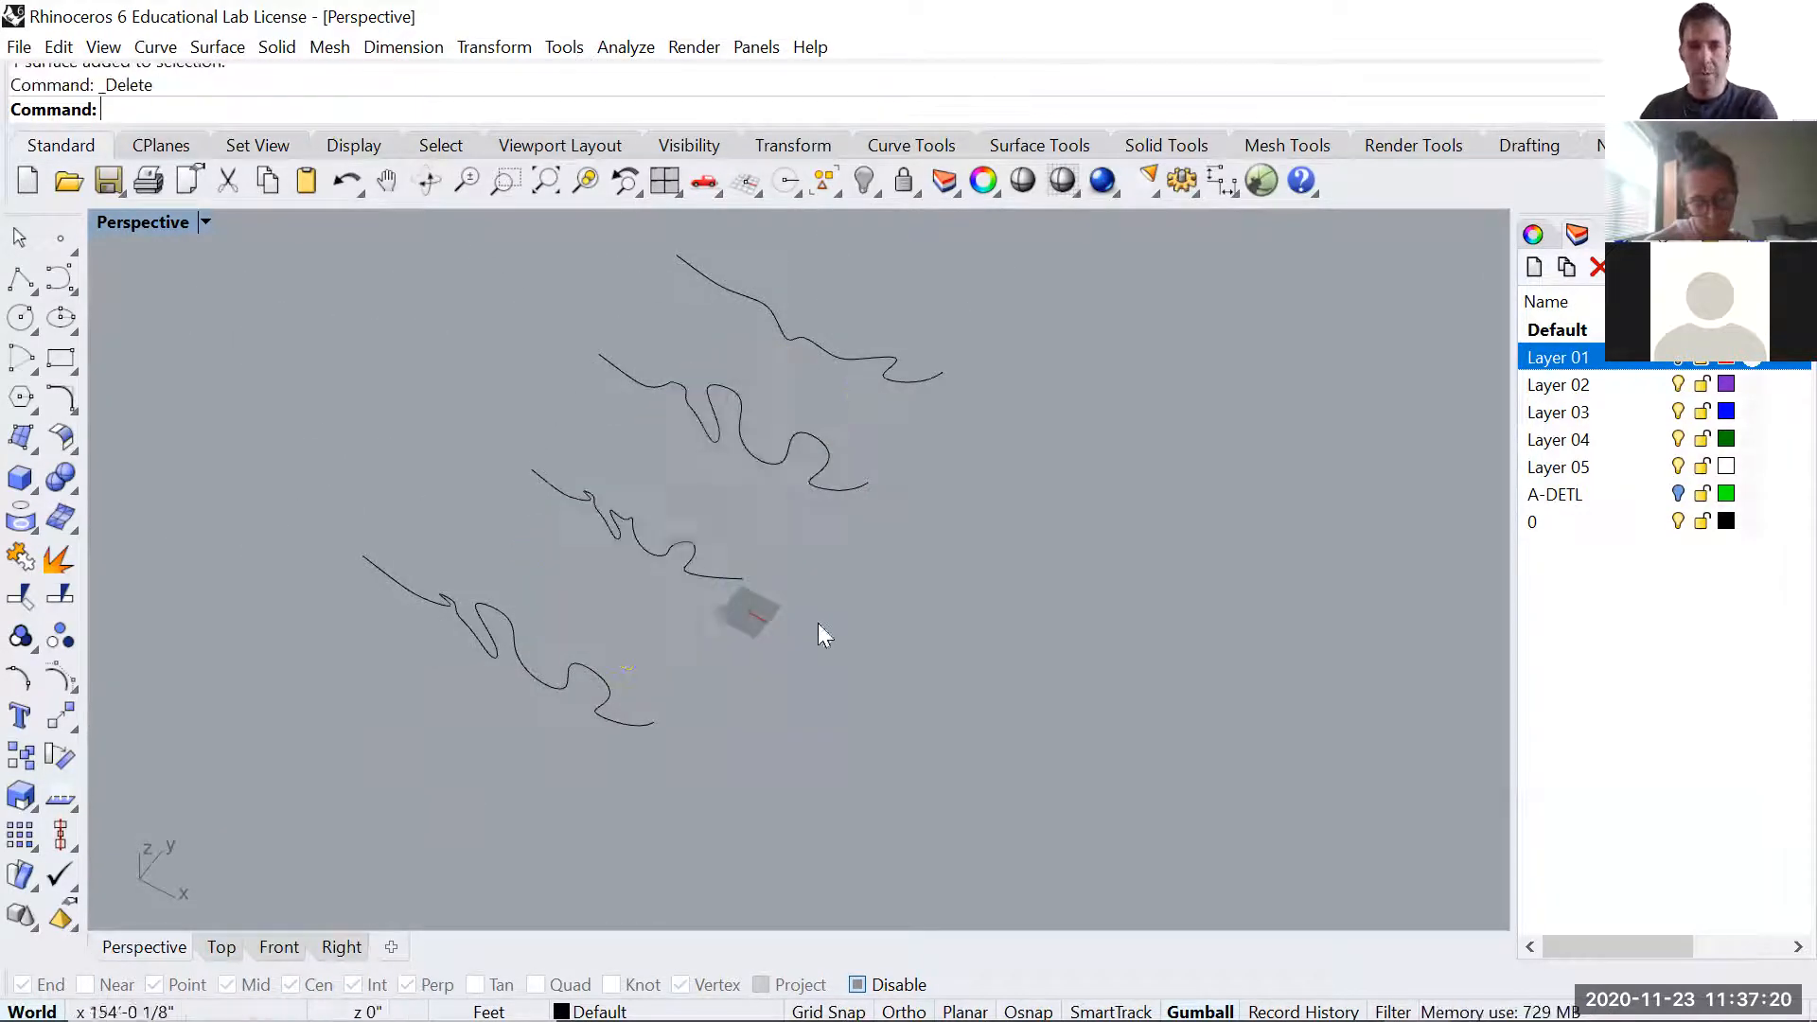
- Delete three of the four profile curves, keeping the one second from the notched end
left_click_drag(647, 598, 642, 602)
left_click_drag(723, 669, 618, 757)
key("Delete")
left_click_drag(1007, 341, 852, 497)
key("Delete")
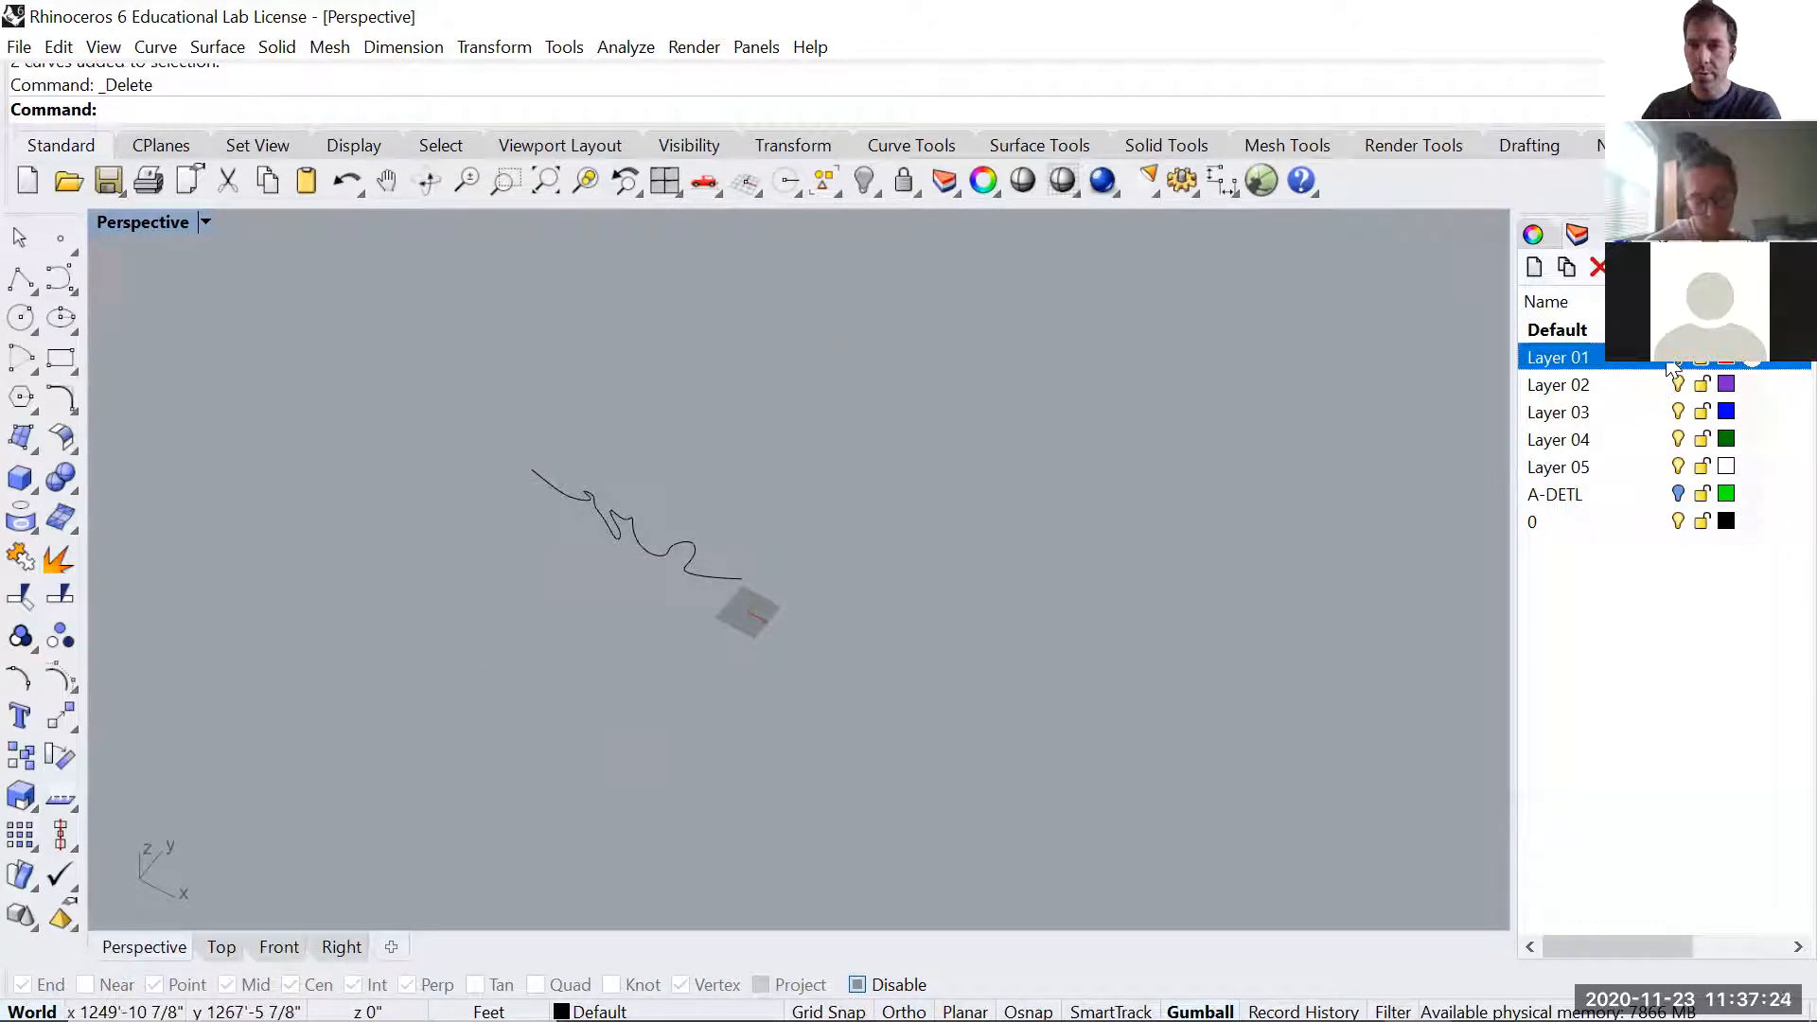
- Show Layer 01, set the Perspective display mode to Wireframe, and switch to the Front view
left_click(1674, 360)
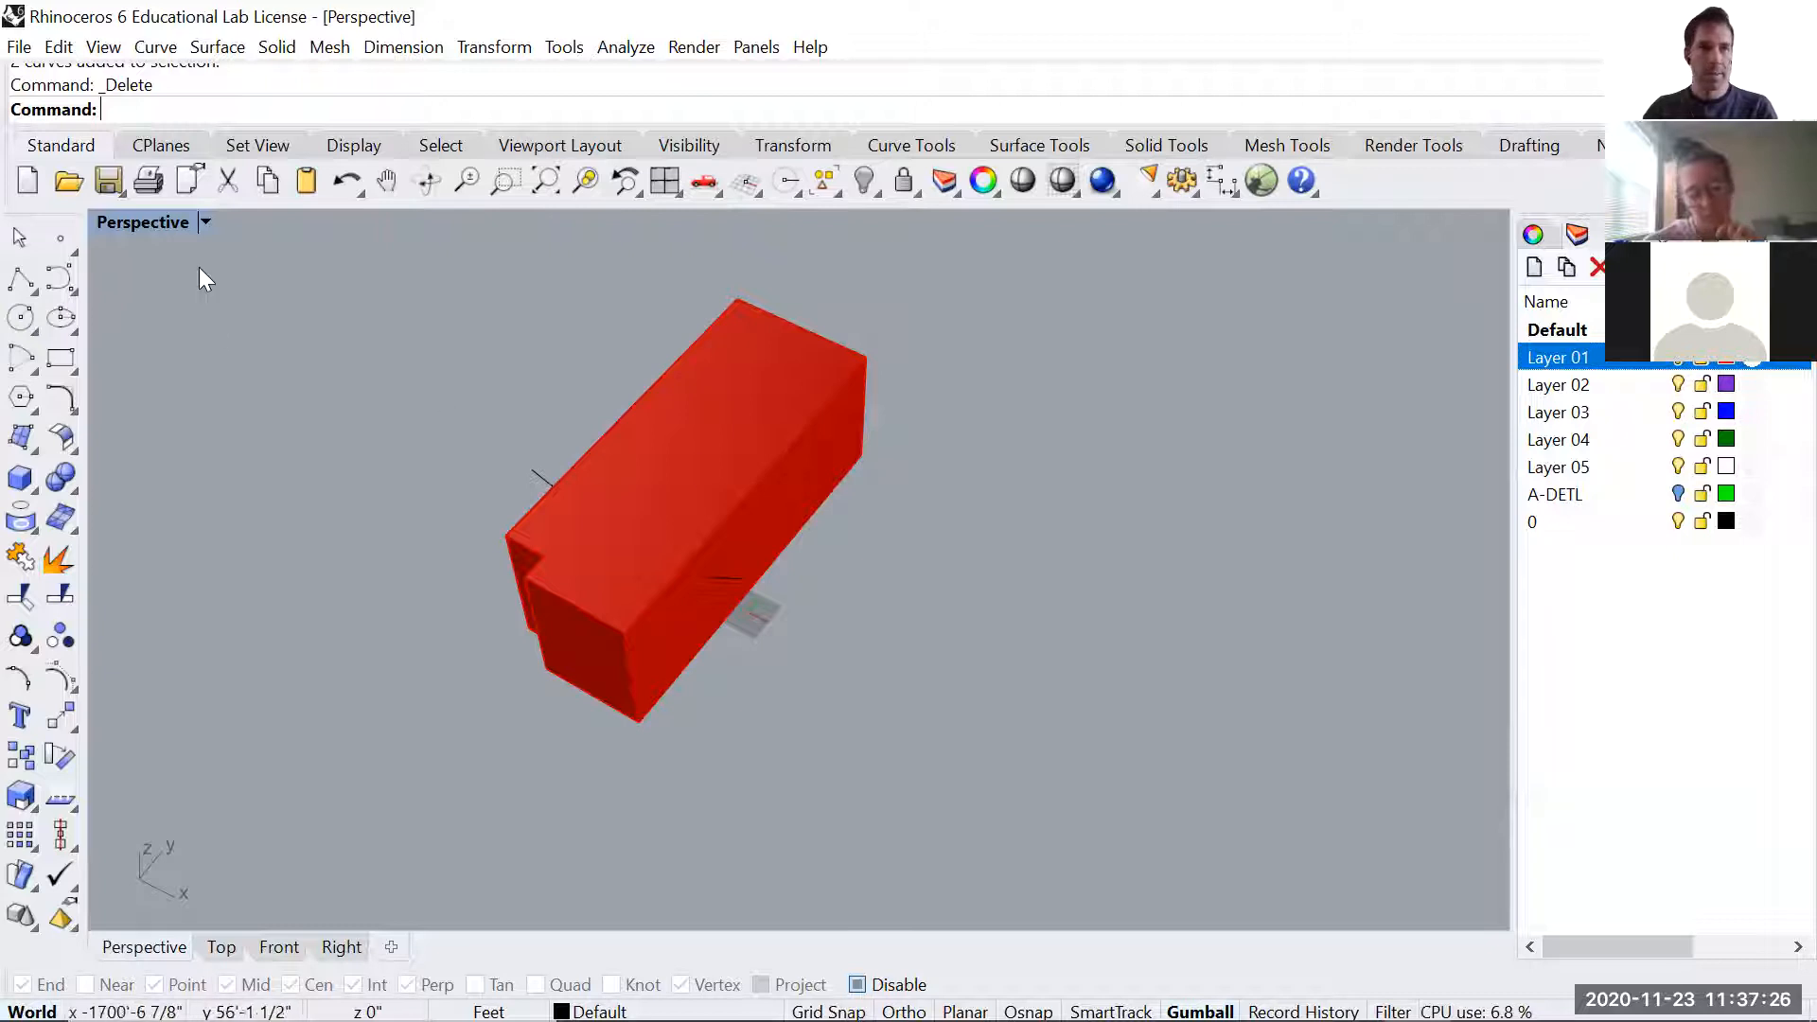
left_click(204, 221)
left_click(318, 196)
right_click_drag(518, 548, 652, 573)
key("ctrl+Tab")
key("ctrl+Tab")
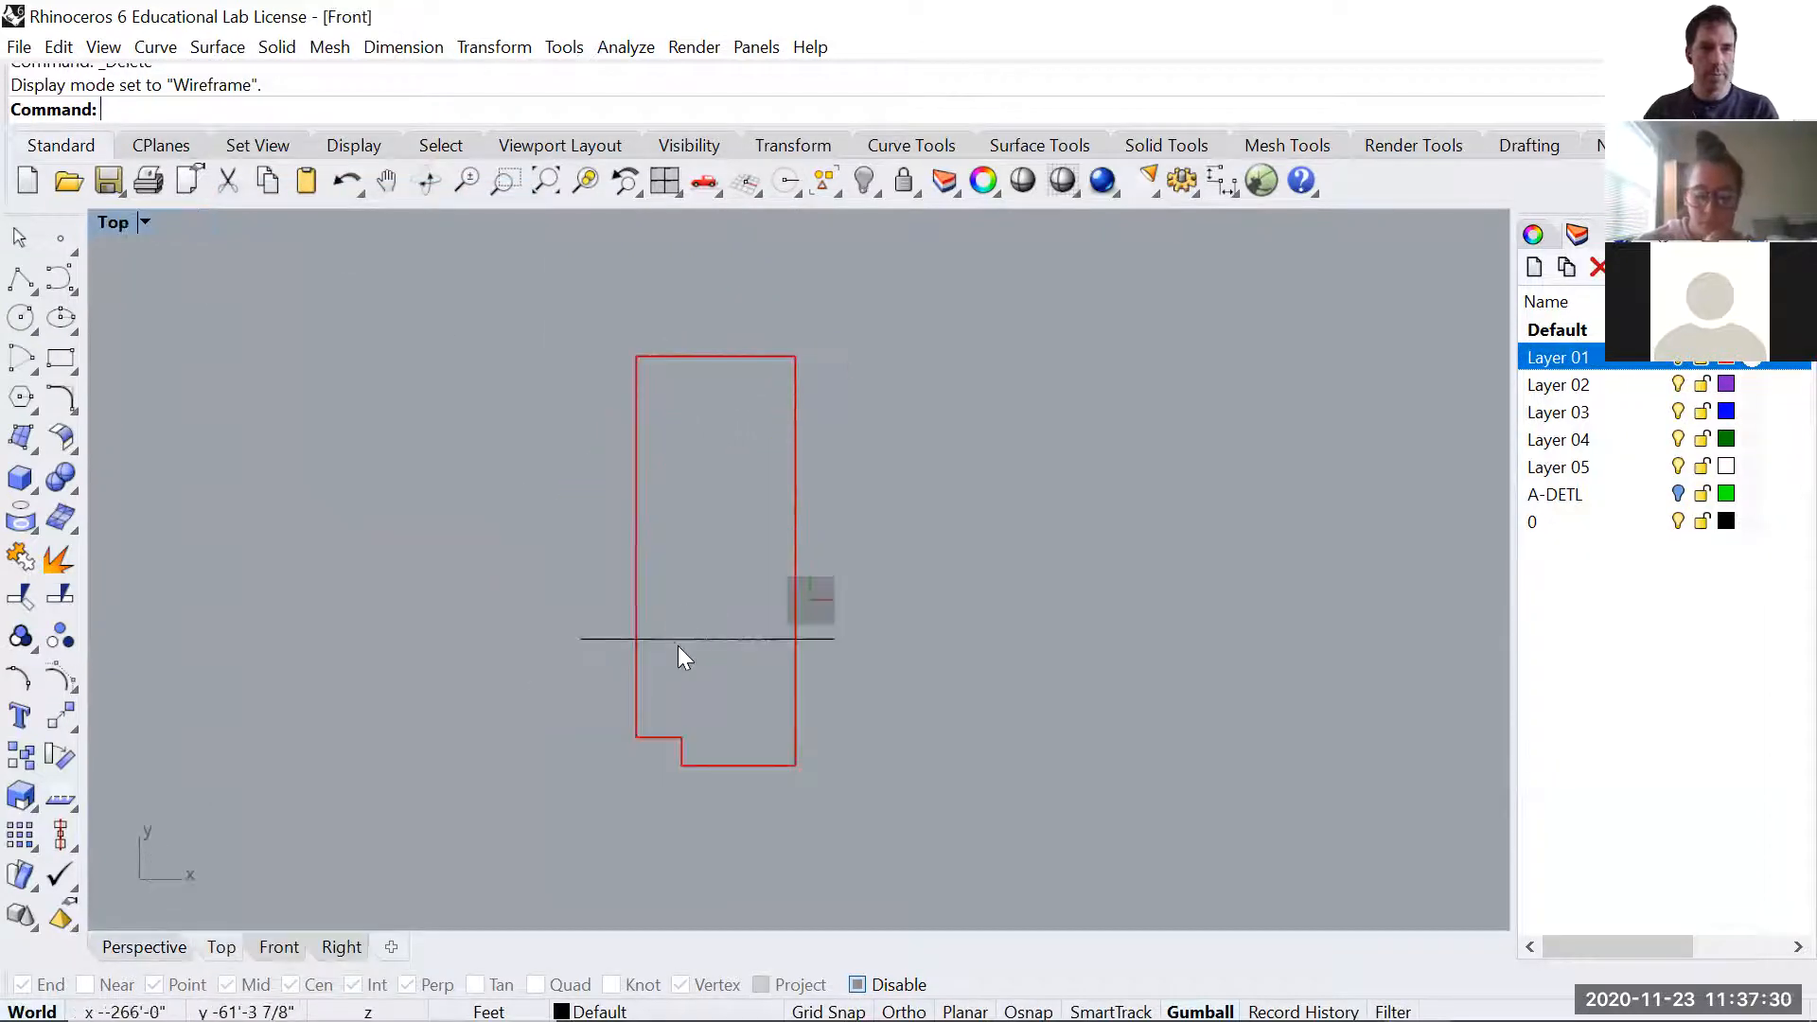
key("ctrl+Tab")
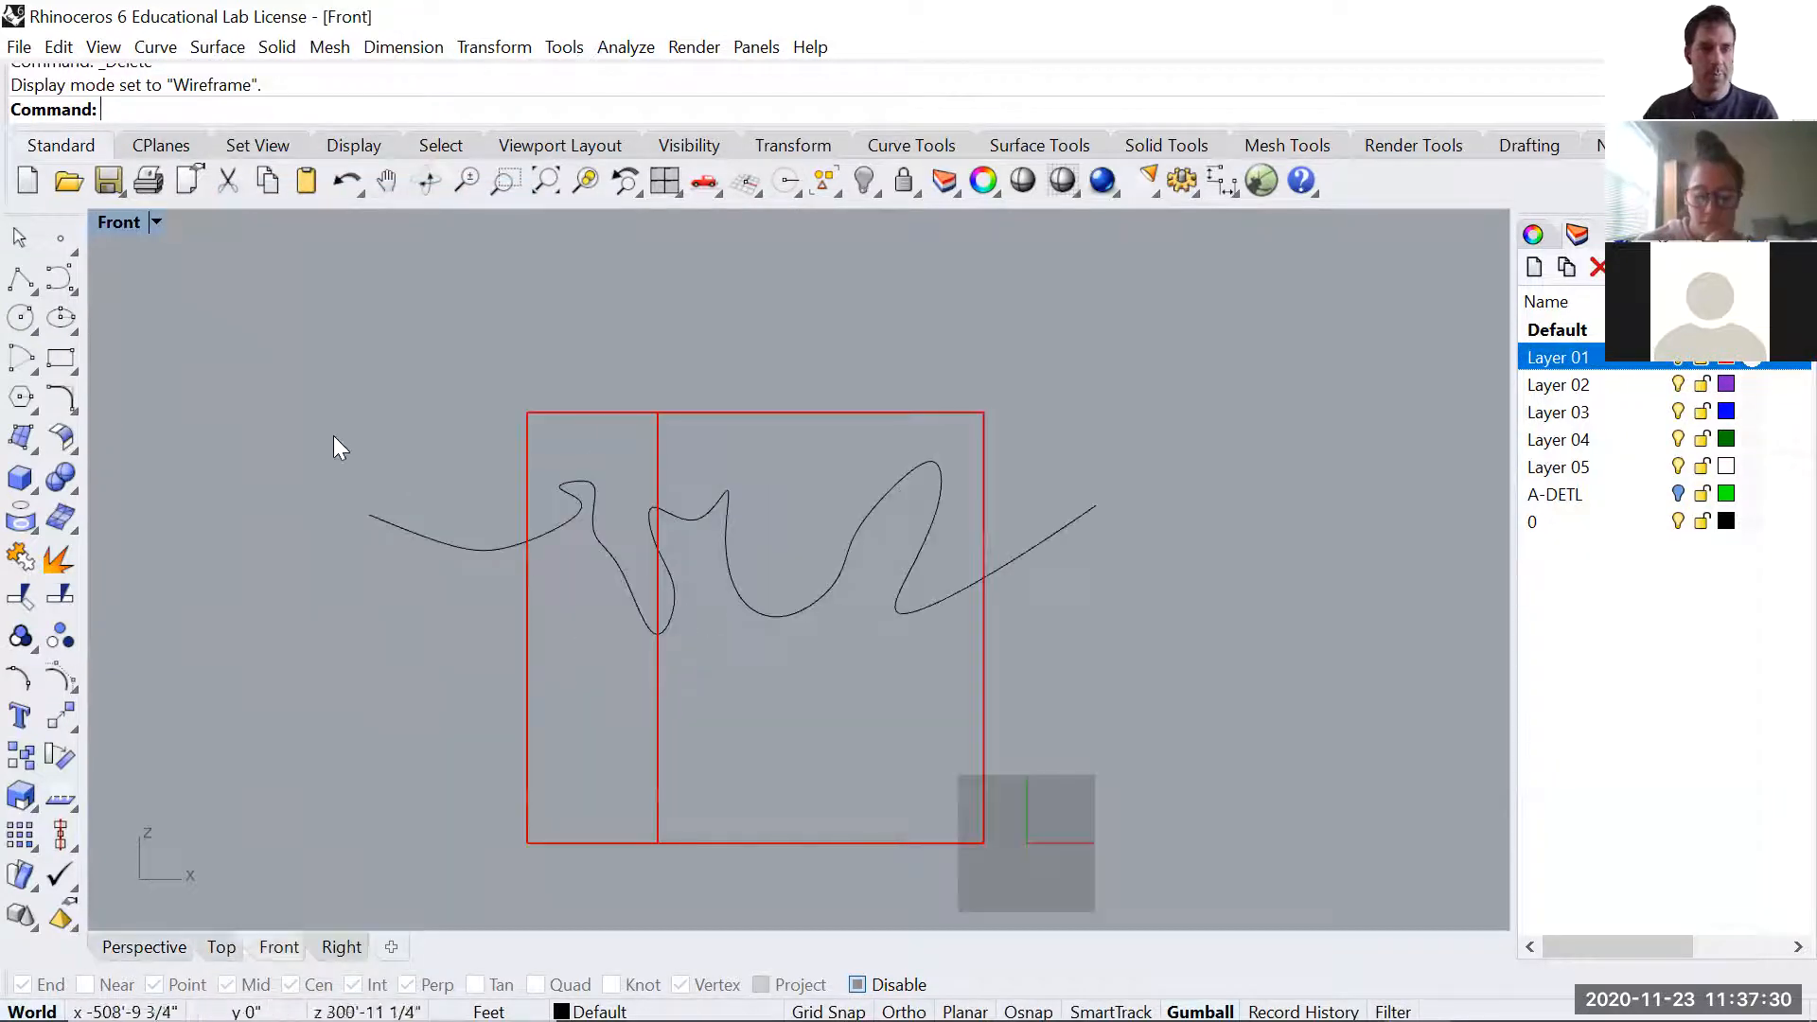
- Move both end points of the remaining profile curve down to the base of the box, just inside its side edges
left_click(643, 611)
scroll(644, 612, "up", 1)
left_click(1201, 481)
left_click_drag(1247, 432, 1083, 847)
left_click(304, 492)
left_click_drag(352, 446, 568, 840)
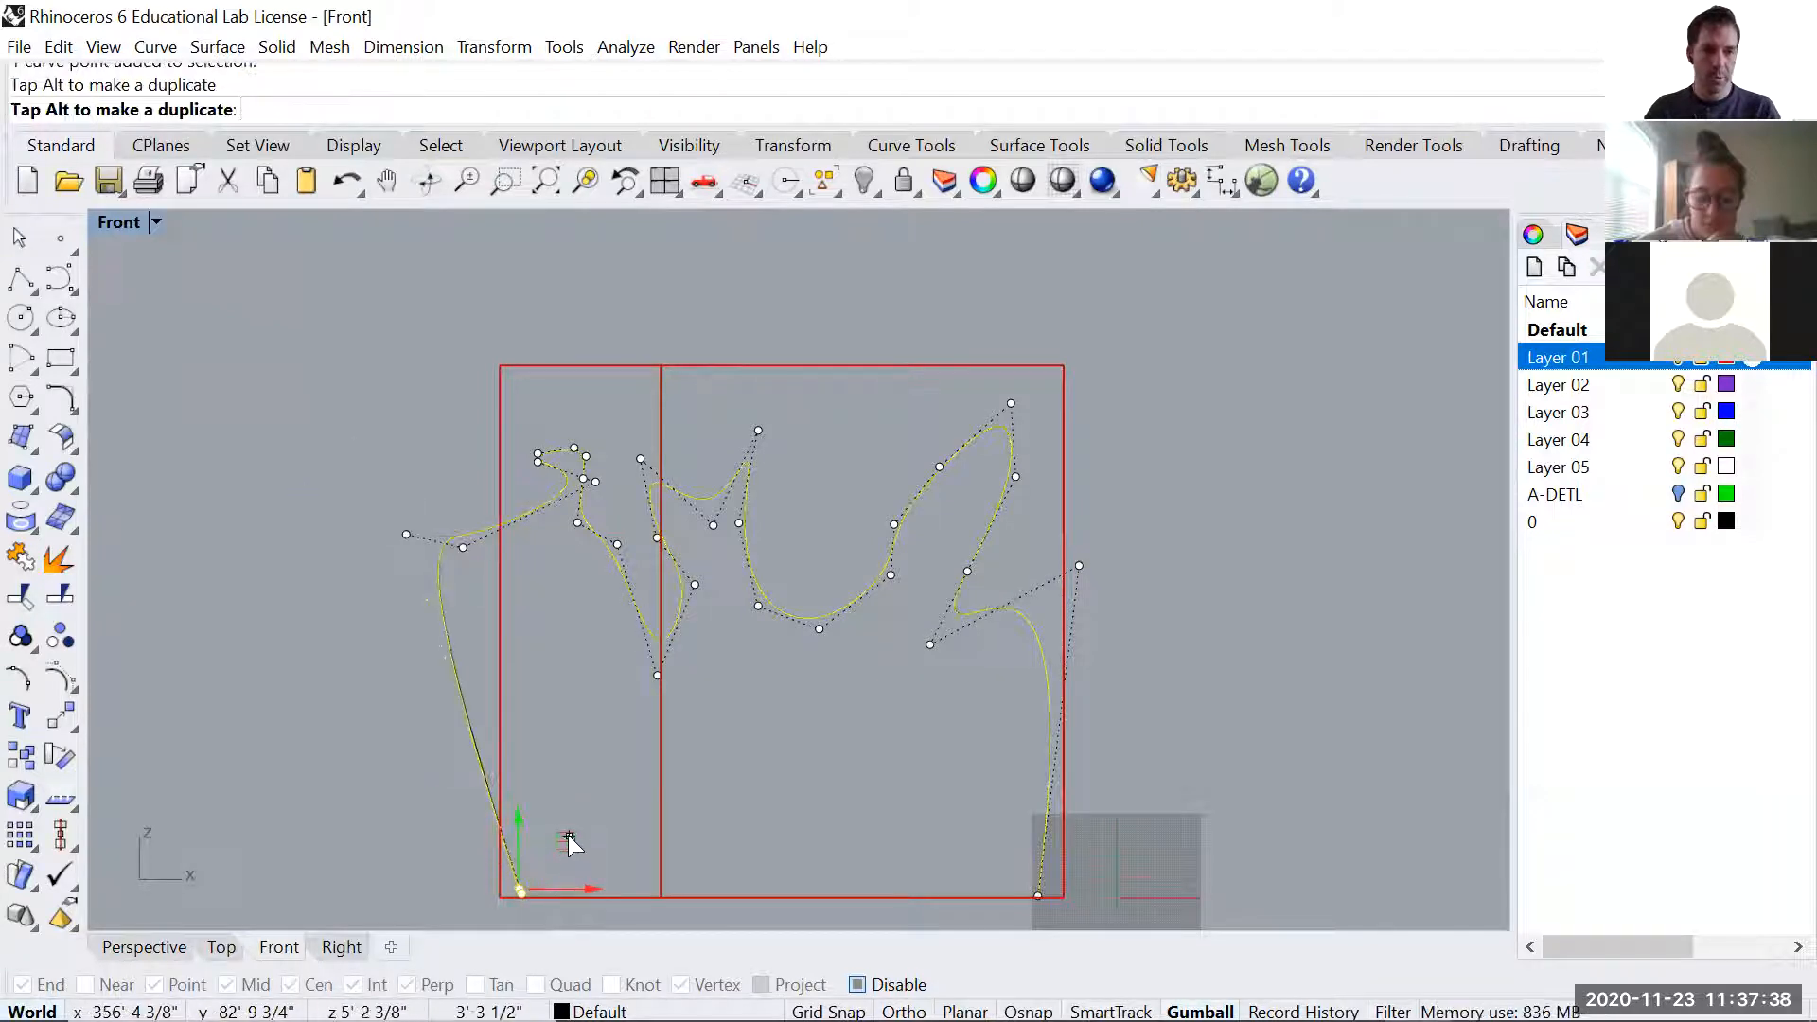
left_click(568, 840)
- Pull the profile's outer left control points in toward the box and raise its upper left control points closer to the box top
left_click(406, 534)
left_click_drag(451, 487, 584, 584)
left_click(463, 547)
left_click_drag(431, 416, 795, 536)
left_click_drag(648, 406, 648, 351)
- Reshape the profile's right lobe into a wide crest near the box top and move the notch below it up and outward
left_click_drag(912, 343, 1028, 486)
left_click_drag(1025, 395, 889, 364)
left_click(922, 452)
left_click_drag(899, 661, 1056, 479)
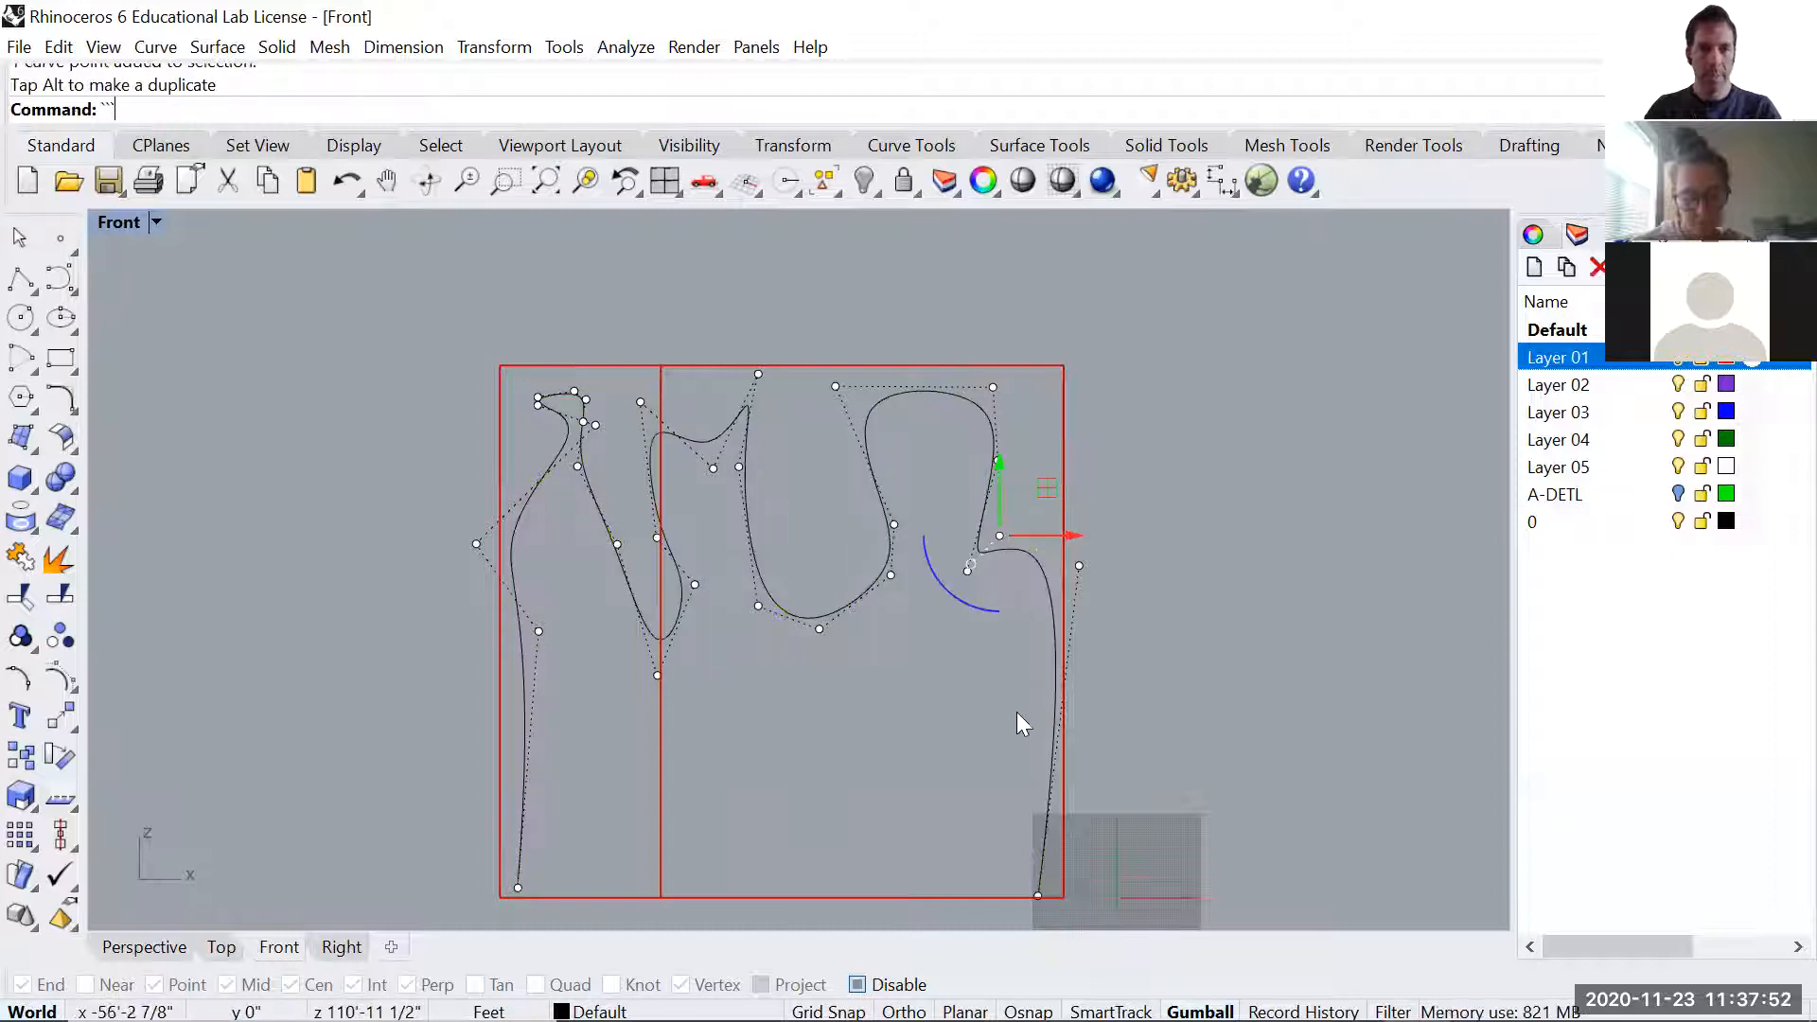
- Lower the profile's left end point slightly below the base of the box
key("Escape")
scroll(999, 719, "down", 2)
scroll(682, 821, "up", 3)
left_click(705, 816)
scroll(704, 822, "up", 2)
left_click_drag(682, 803, 713, 842)
scroll(741, 844, "up", 6)
right_click_drag(744, 848, 819, 671)
left_click_drag(725, 586, 693, 743)
scroll(837, 634, "down", 8)
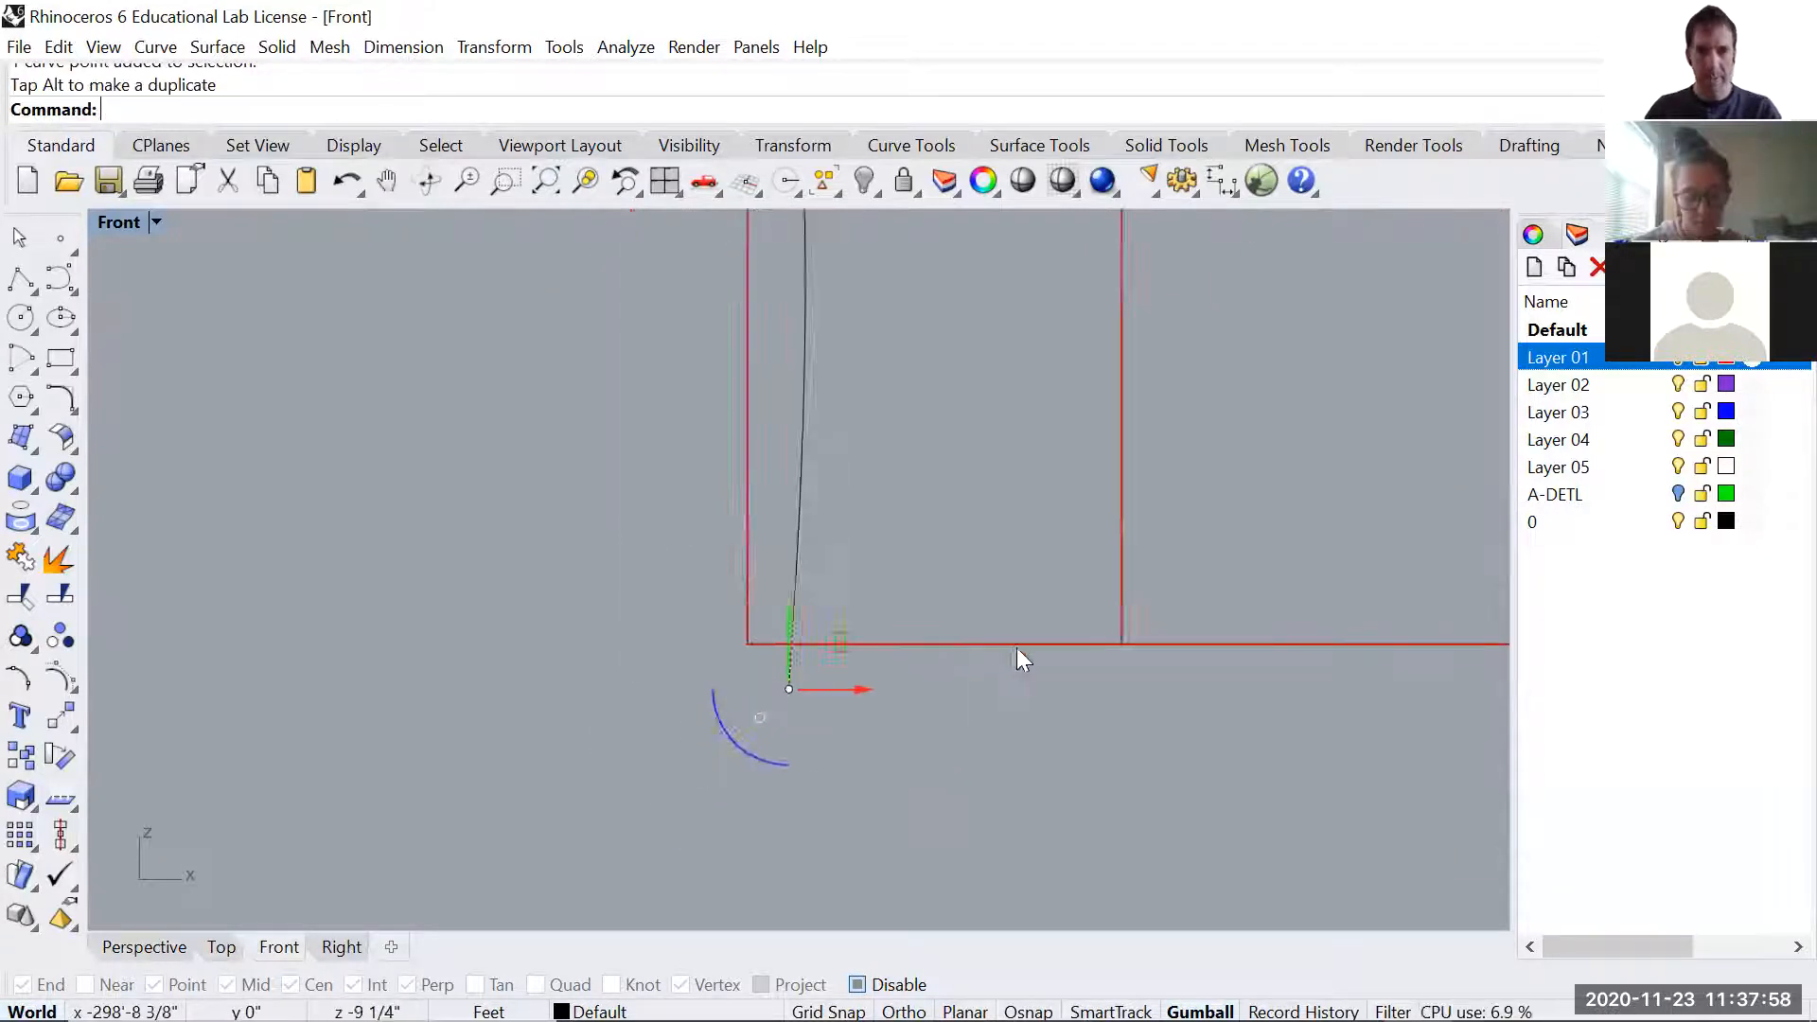
- Lower the profile's right end point slightly below the base of the box
right_click_drag(1183, 653, 772, 661)
scroll(852, 663, "down", 6)
right_click_drag(1194, 620, 1056, 627)
scroll(1056, 625, "up", 2)
left_click(1049, 665)
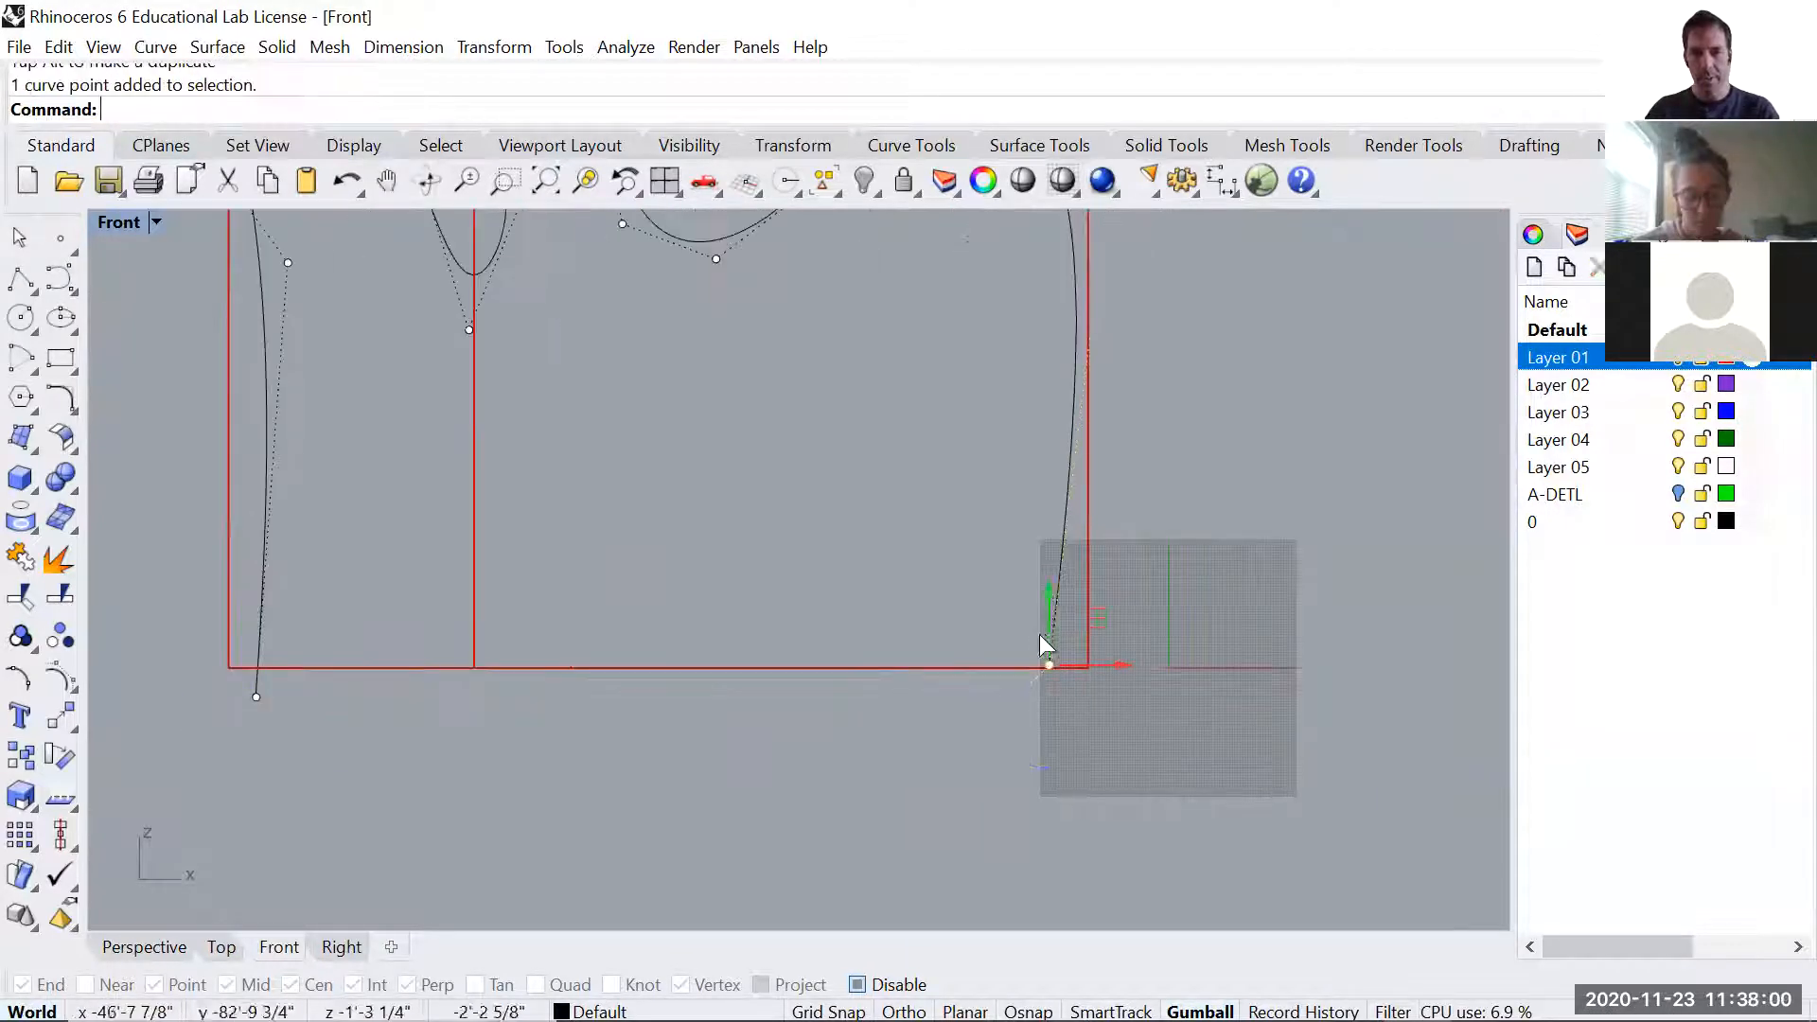
left_click_drag(1047, 625, 1045, 632)
scroll(1051, 663, "down", 6)
- In the Perspective view, copy the profile along the box to its middle, its far end, and just beyond the notched end
key("ctrl+Tab")
key("ctrl+Tab")
key("ctrl+Tab")
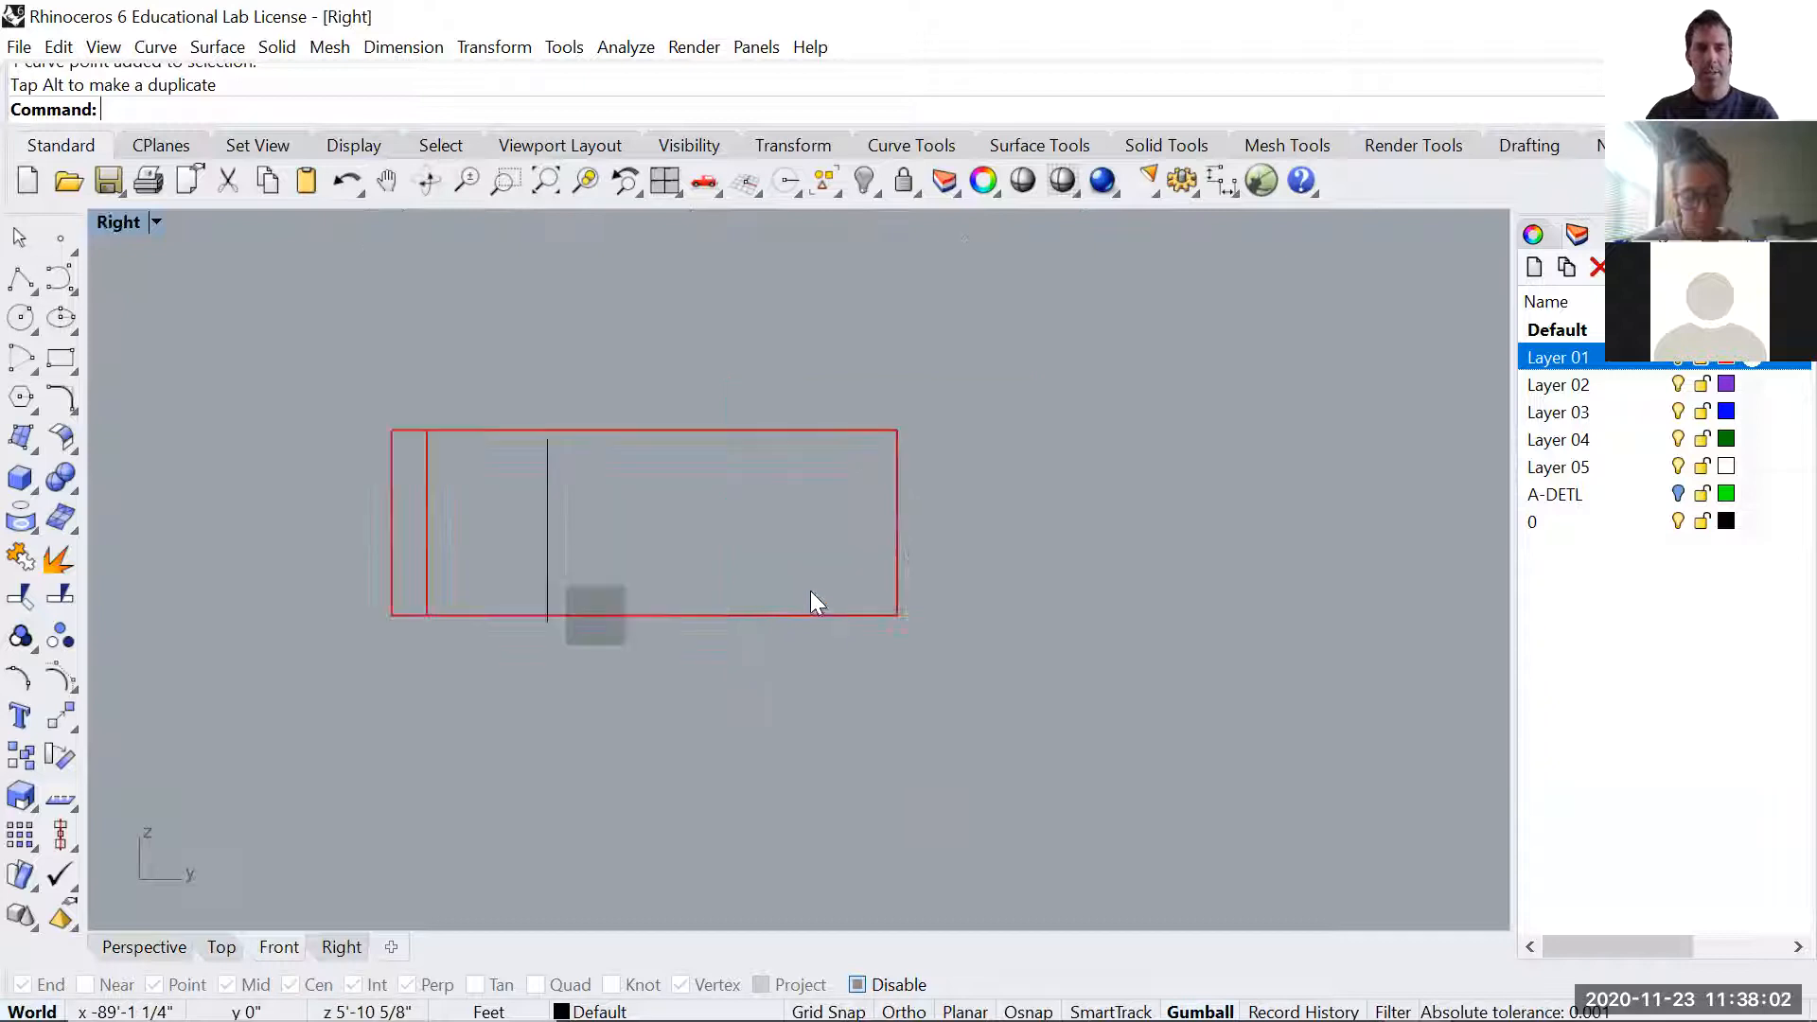
key("ctrl+Tab")
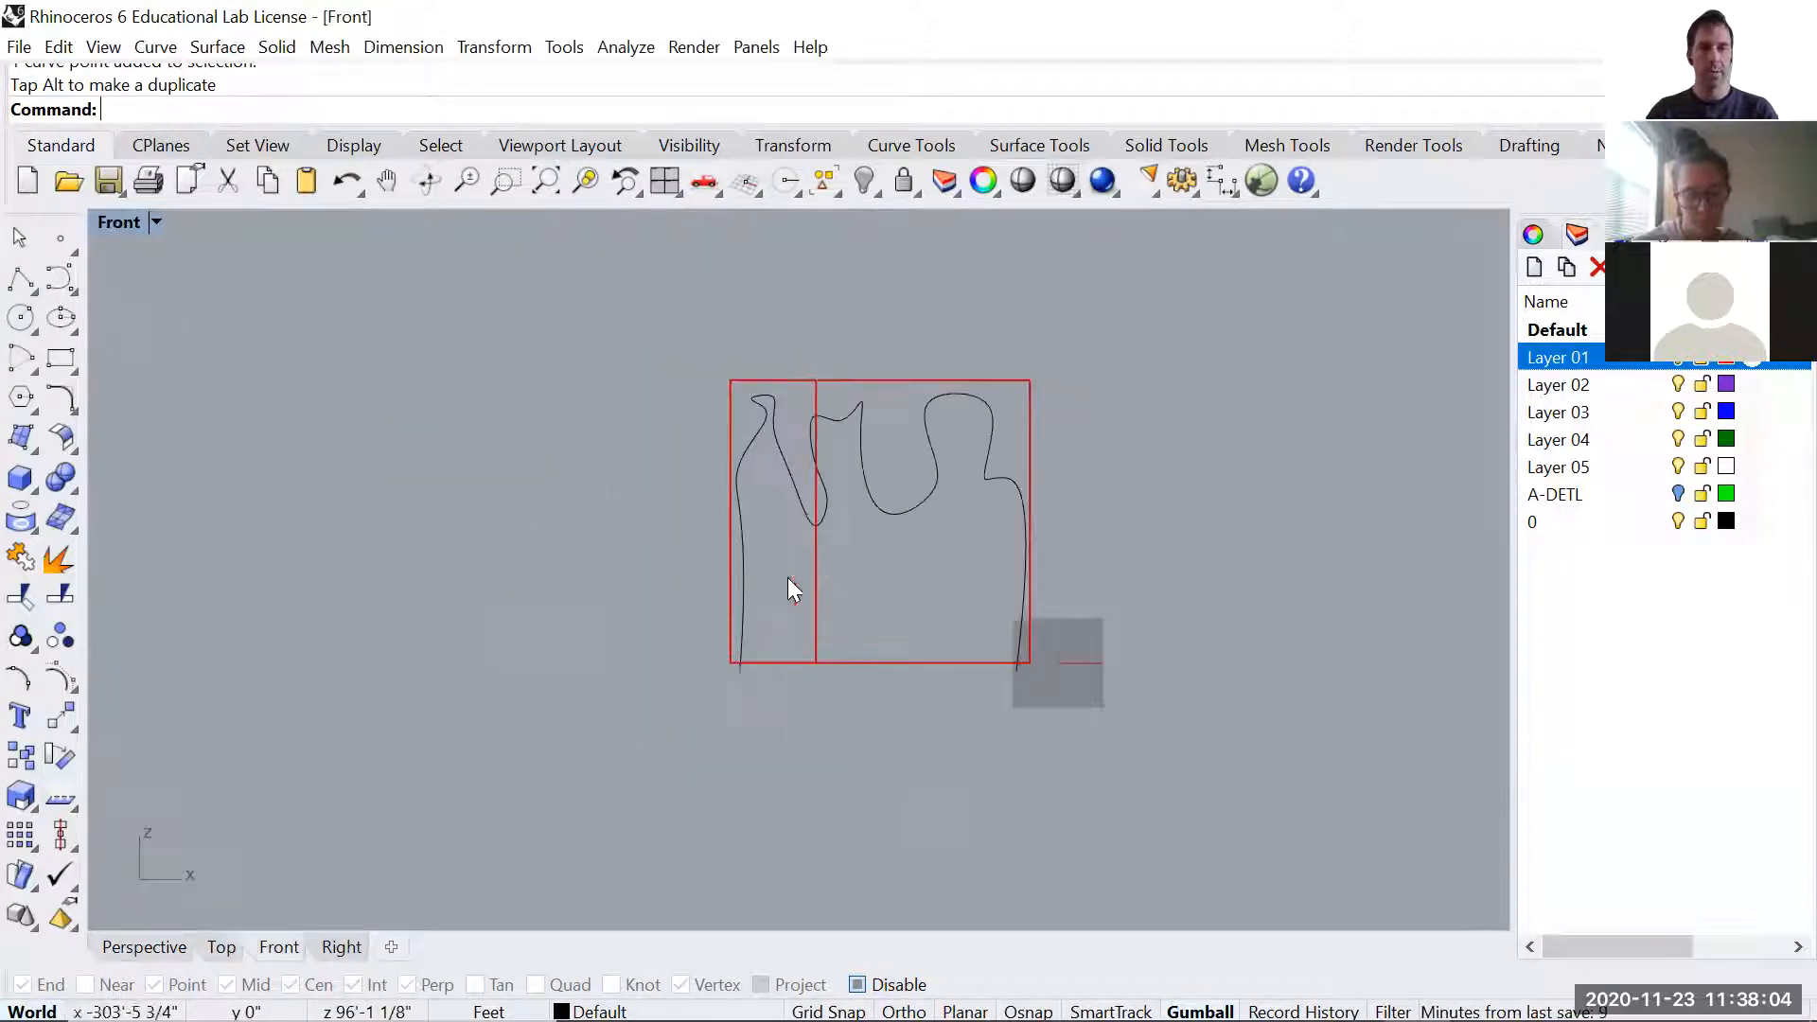
key("ctrl+Tab")
key("ctrl+Tab")
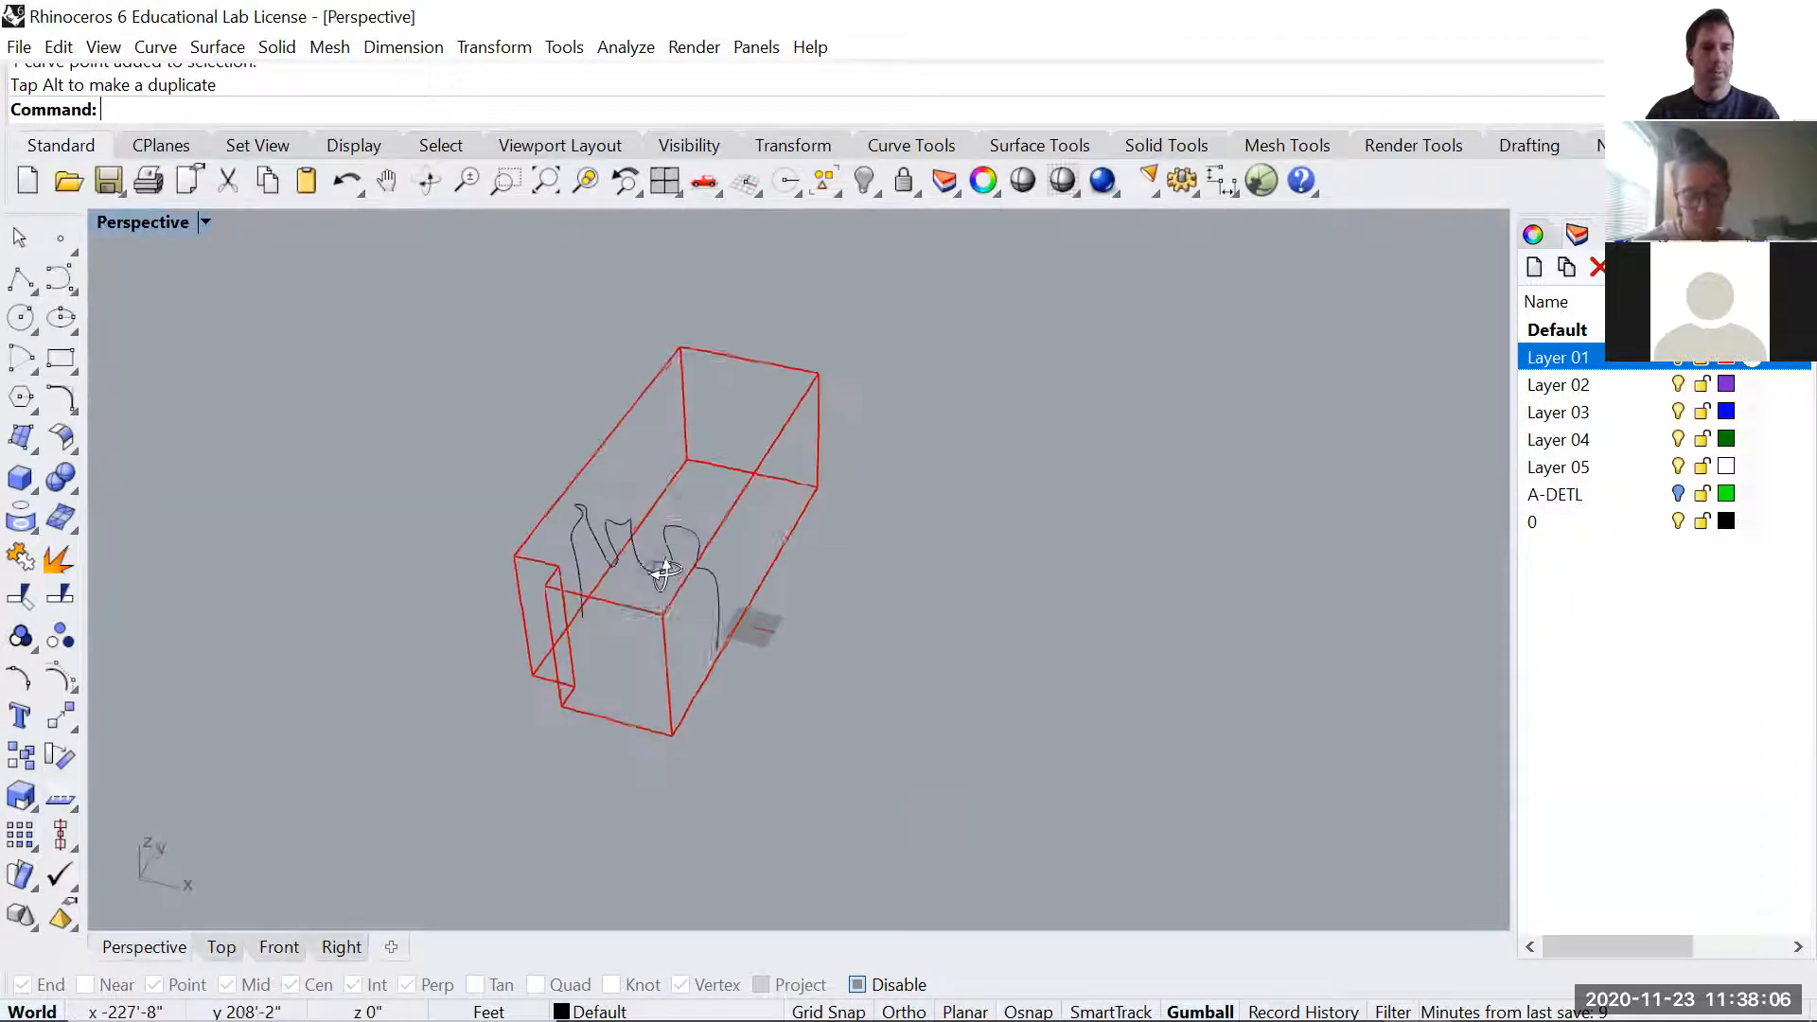
left_click(665, 534)
scroll(693, 524, "up", 3)
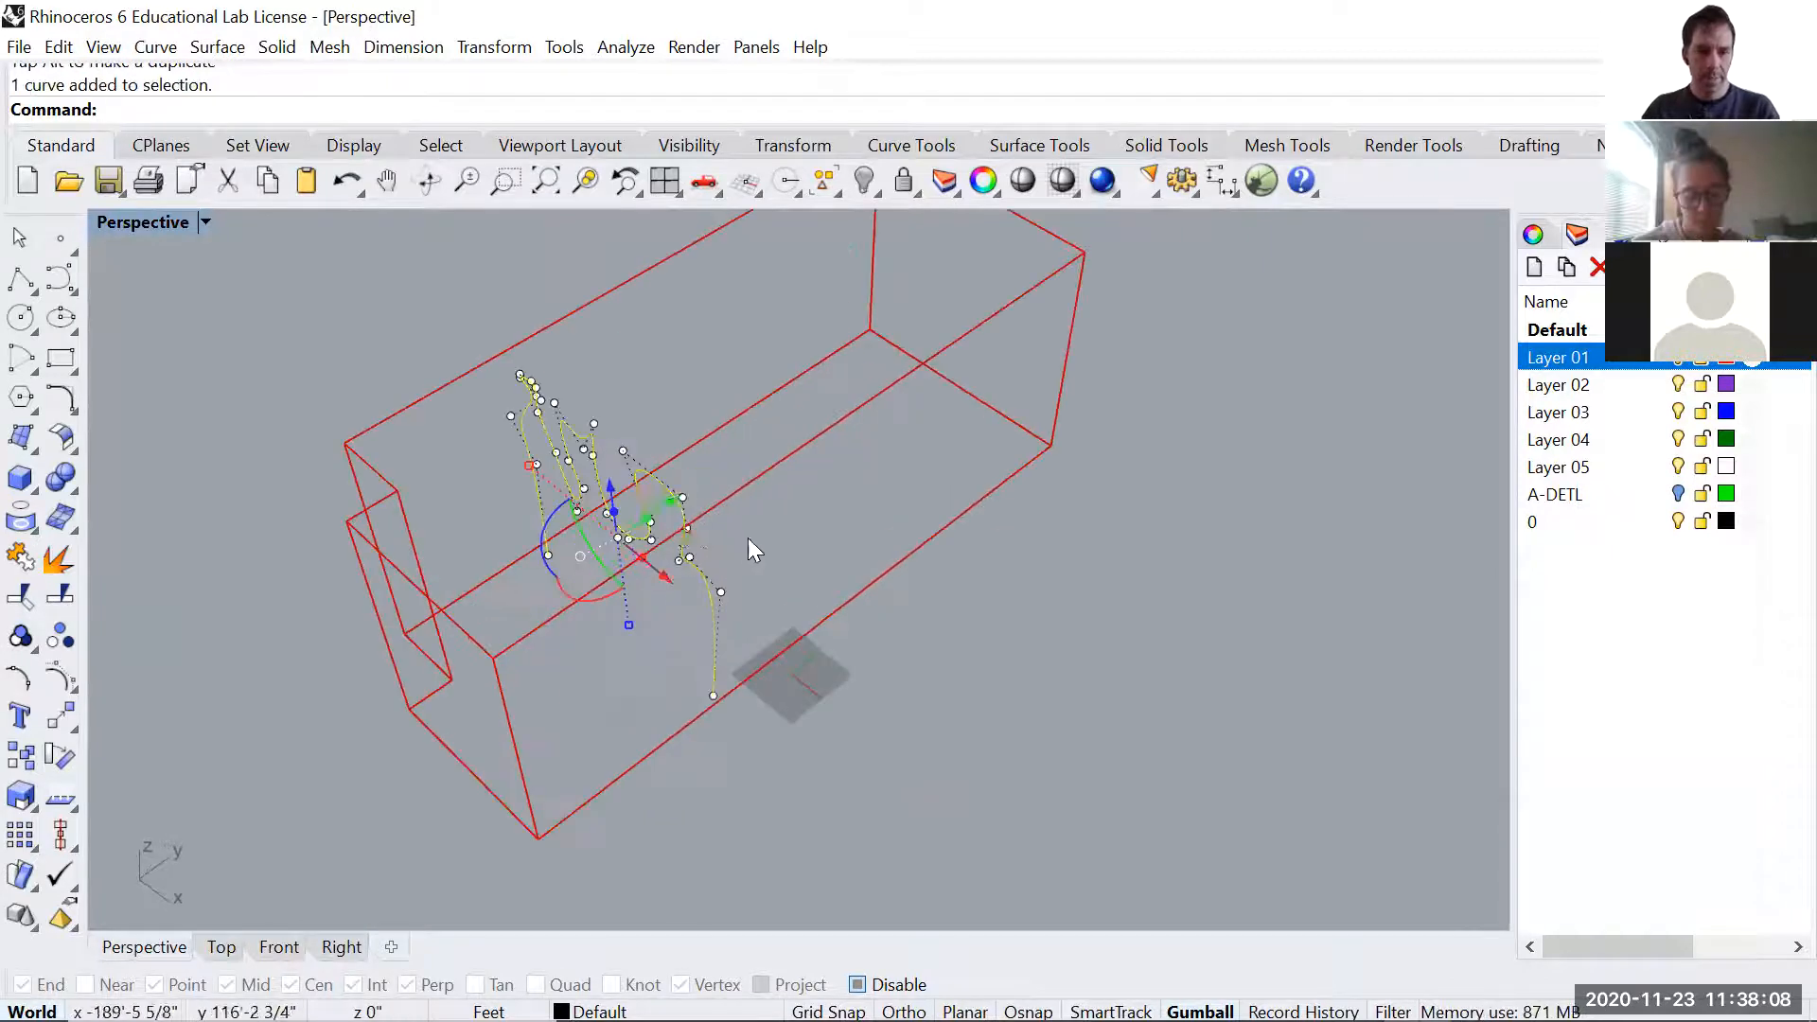
left_click_drag(692, 500, 881, 417)
left_click_drag(949, 361, 1028, 378)
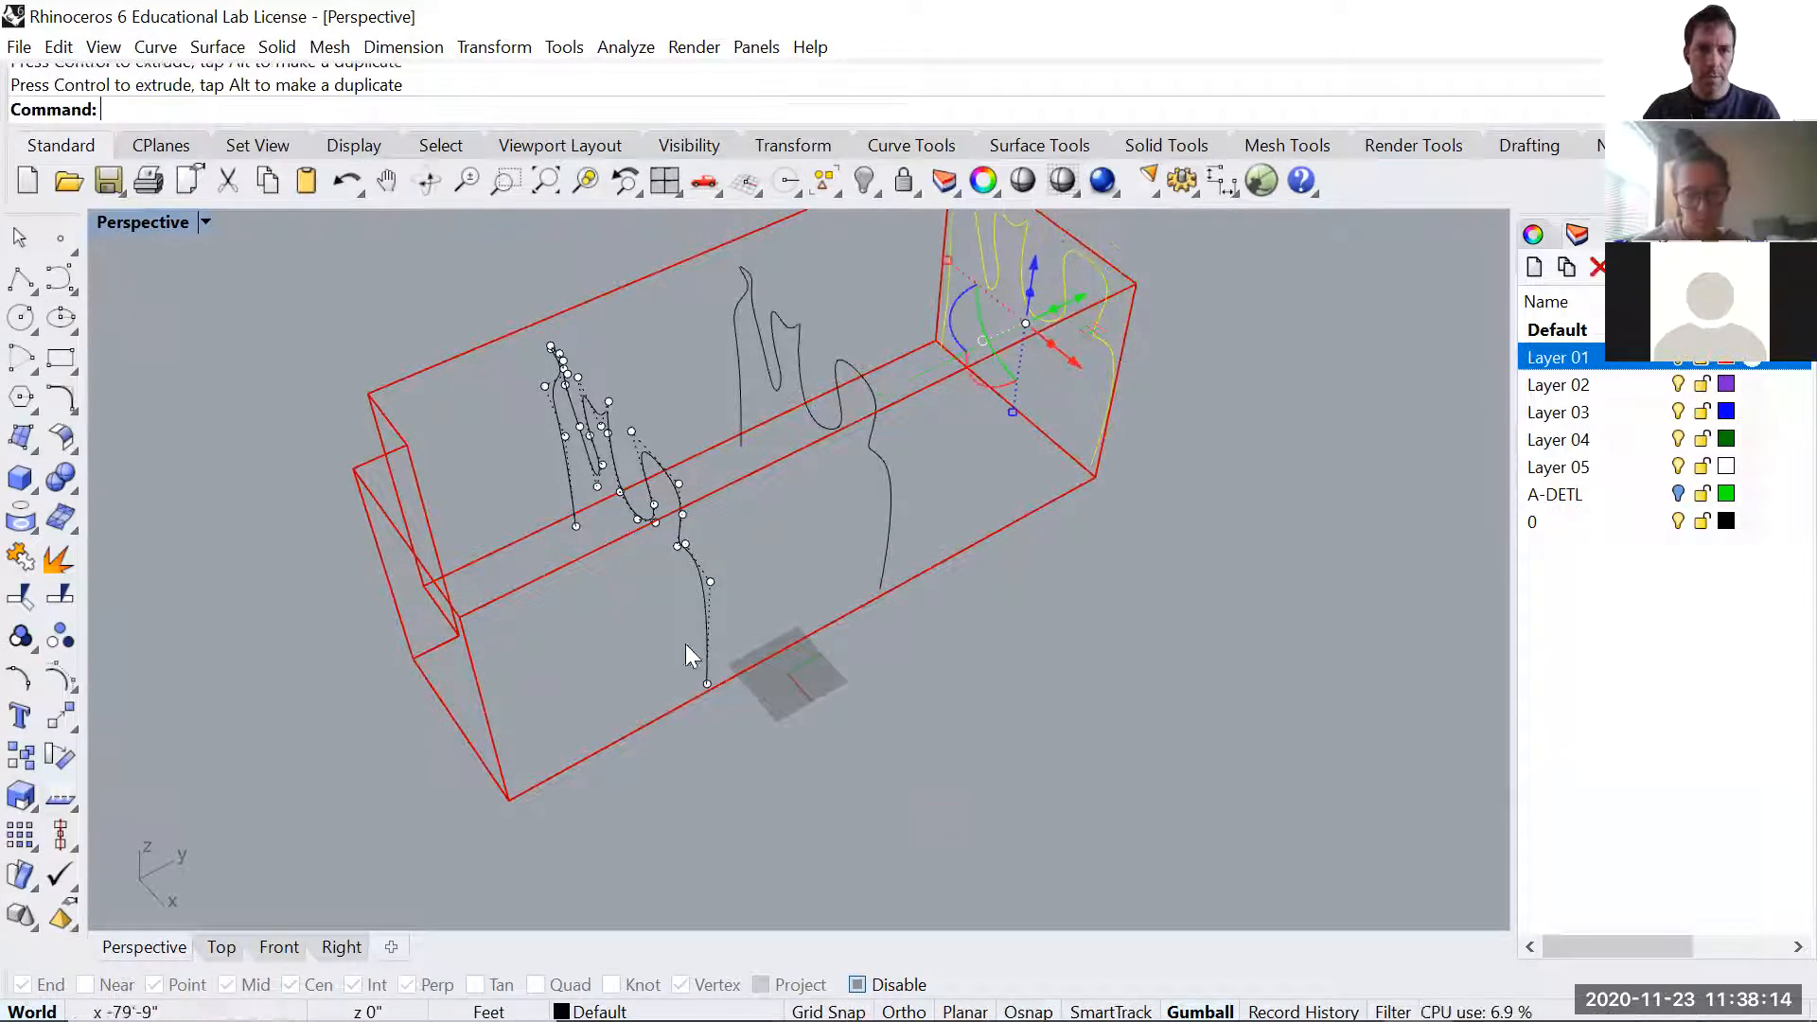
left_click(721, 567)
left_click_drag(692, 500, 563, 629)
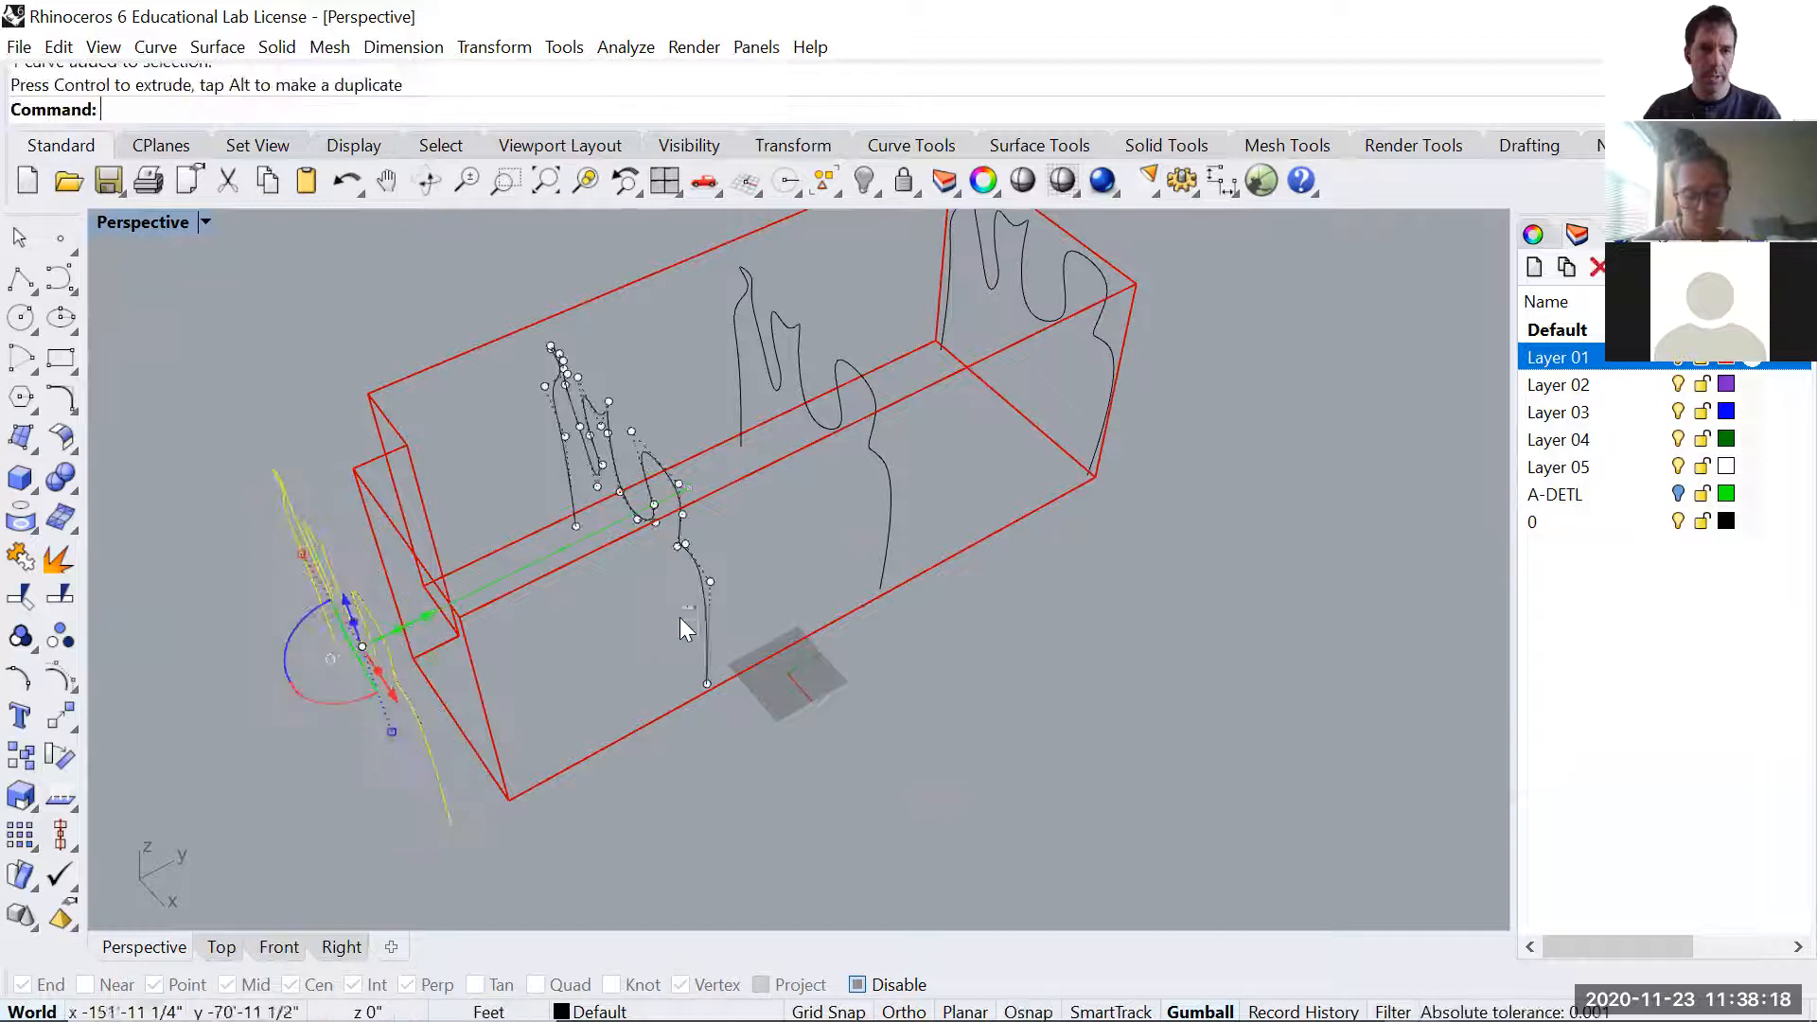
- Move the control point at the original profile's lower right shoulder inward and downward
left_click(704, 612)
scroll(564, 625, "up", 3)
right_click_drag(564, 625, 697, 589)
scroll(705, 585, "up", 3)
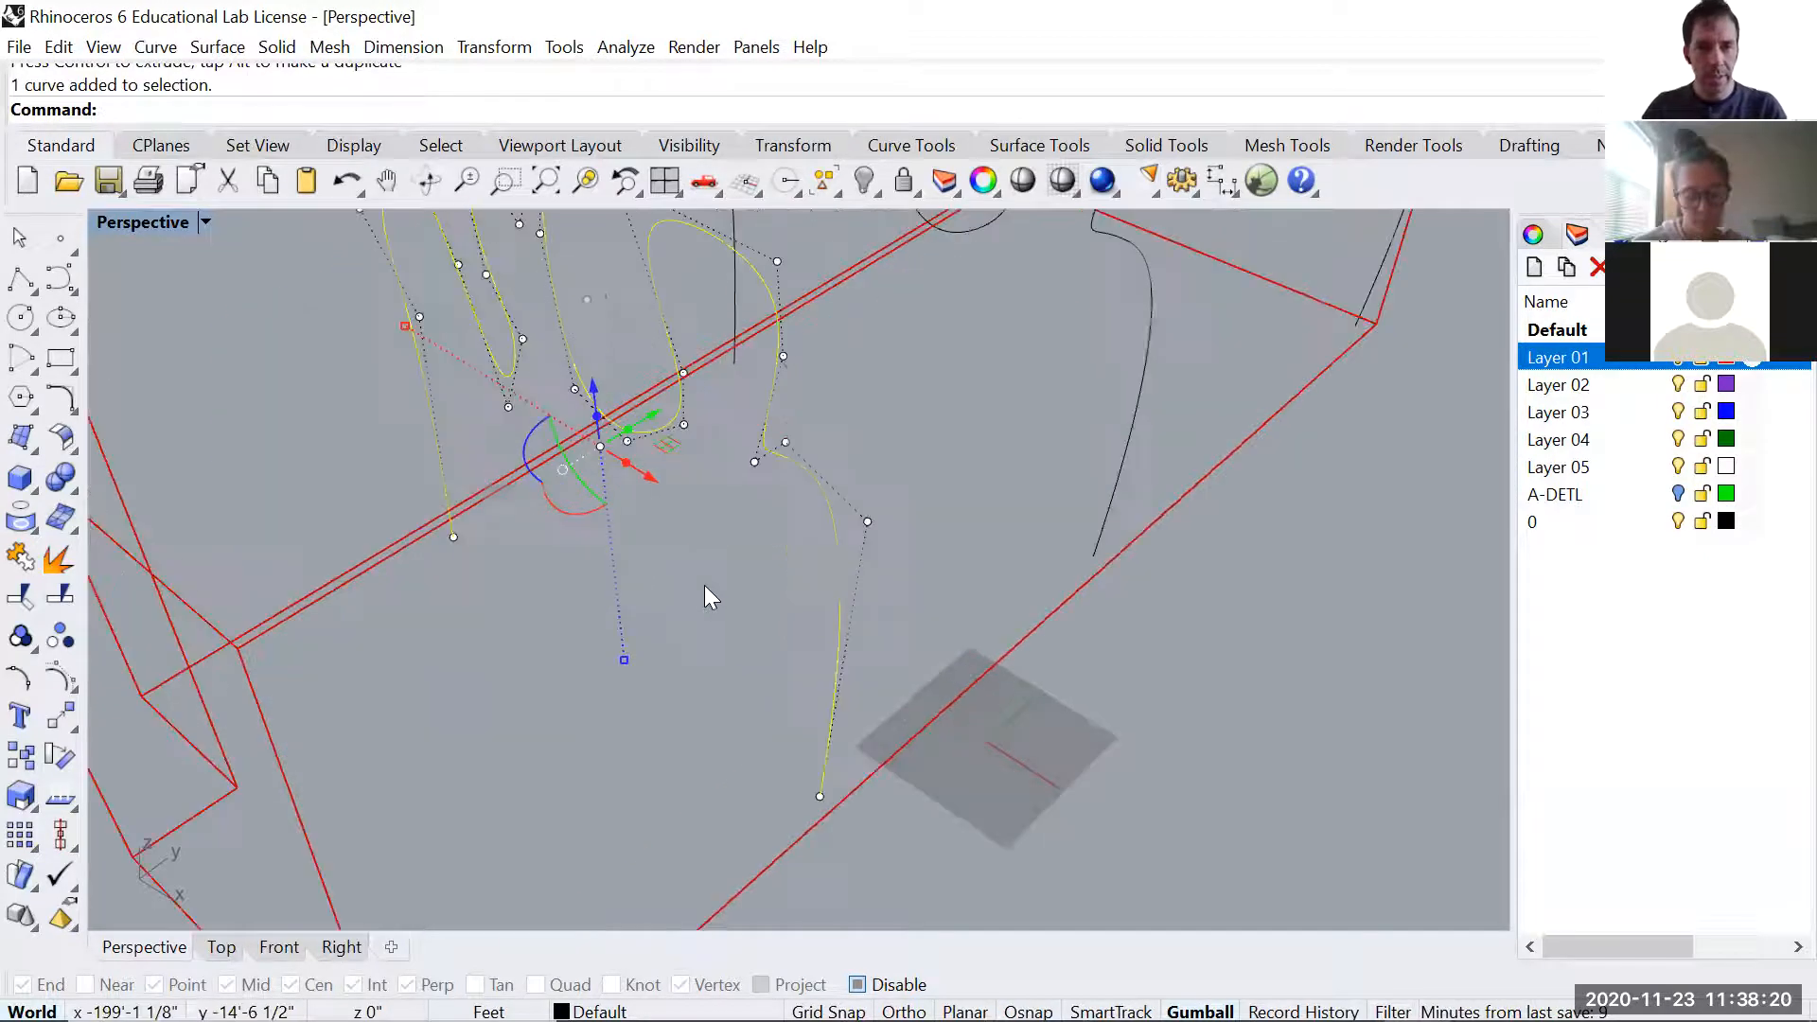
left_click(866, 521)
left_click_drag(871, 483, 826, 600)
scroll(827, 600, "down", 3)
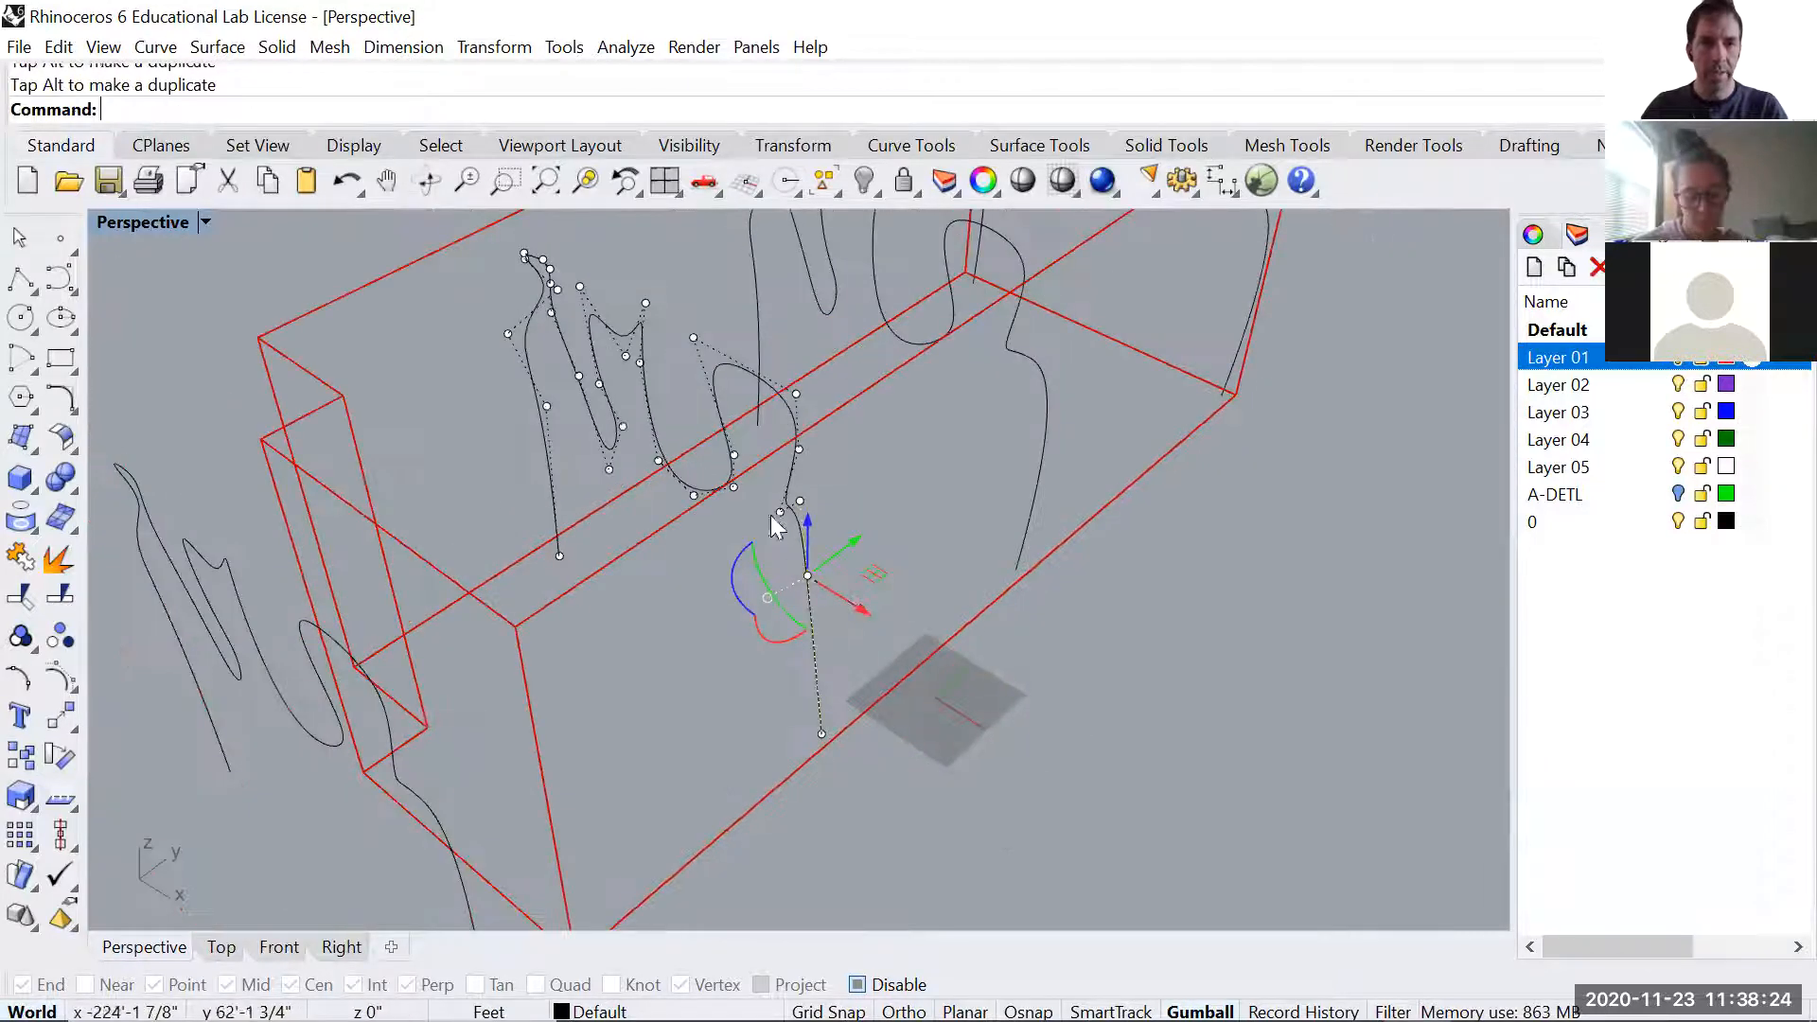
- Delete the control points shaping the original profile's right-hand hump and the bottom of its narrow left-hand dip
left_click(694, 339)
key("Delete")
left_click(623, 427)
left_click(610, 479)
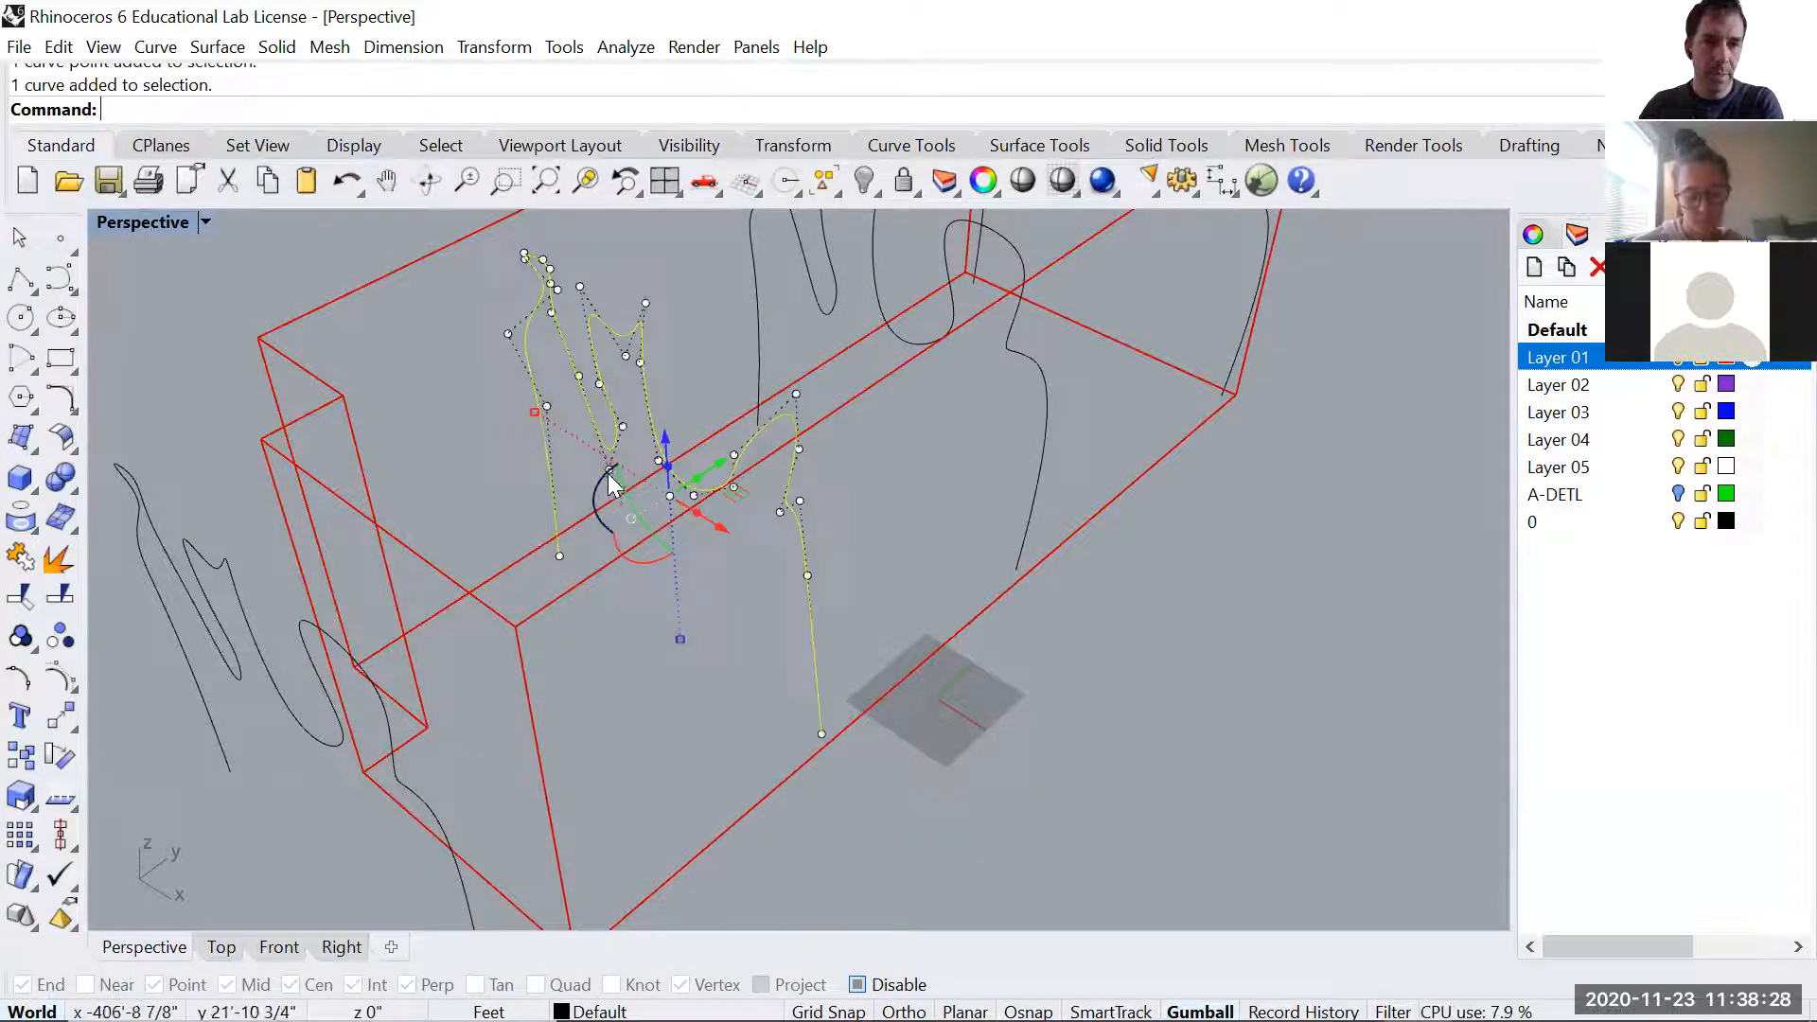
scroll(560, 474, "up", 5)
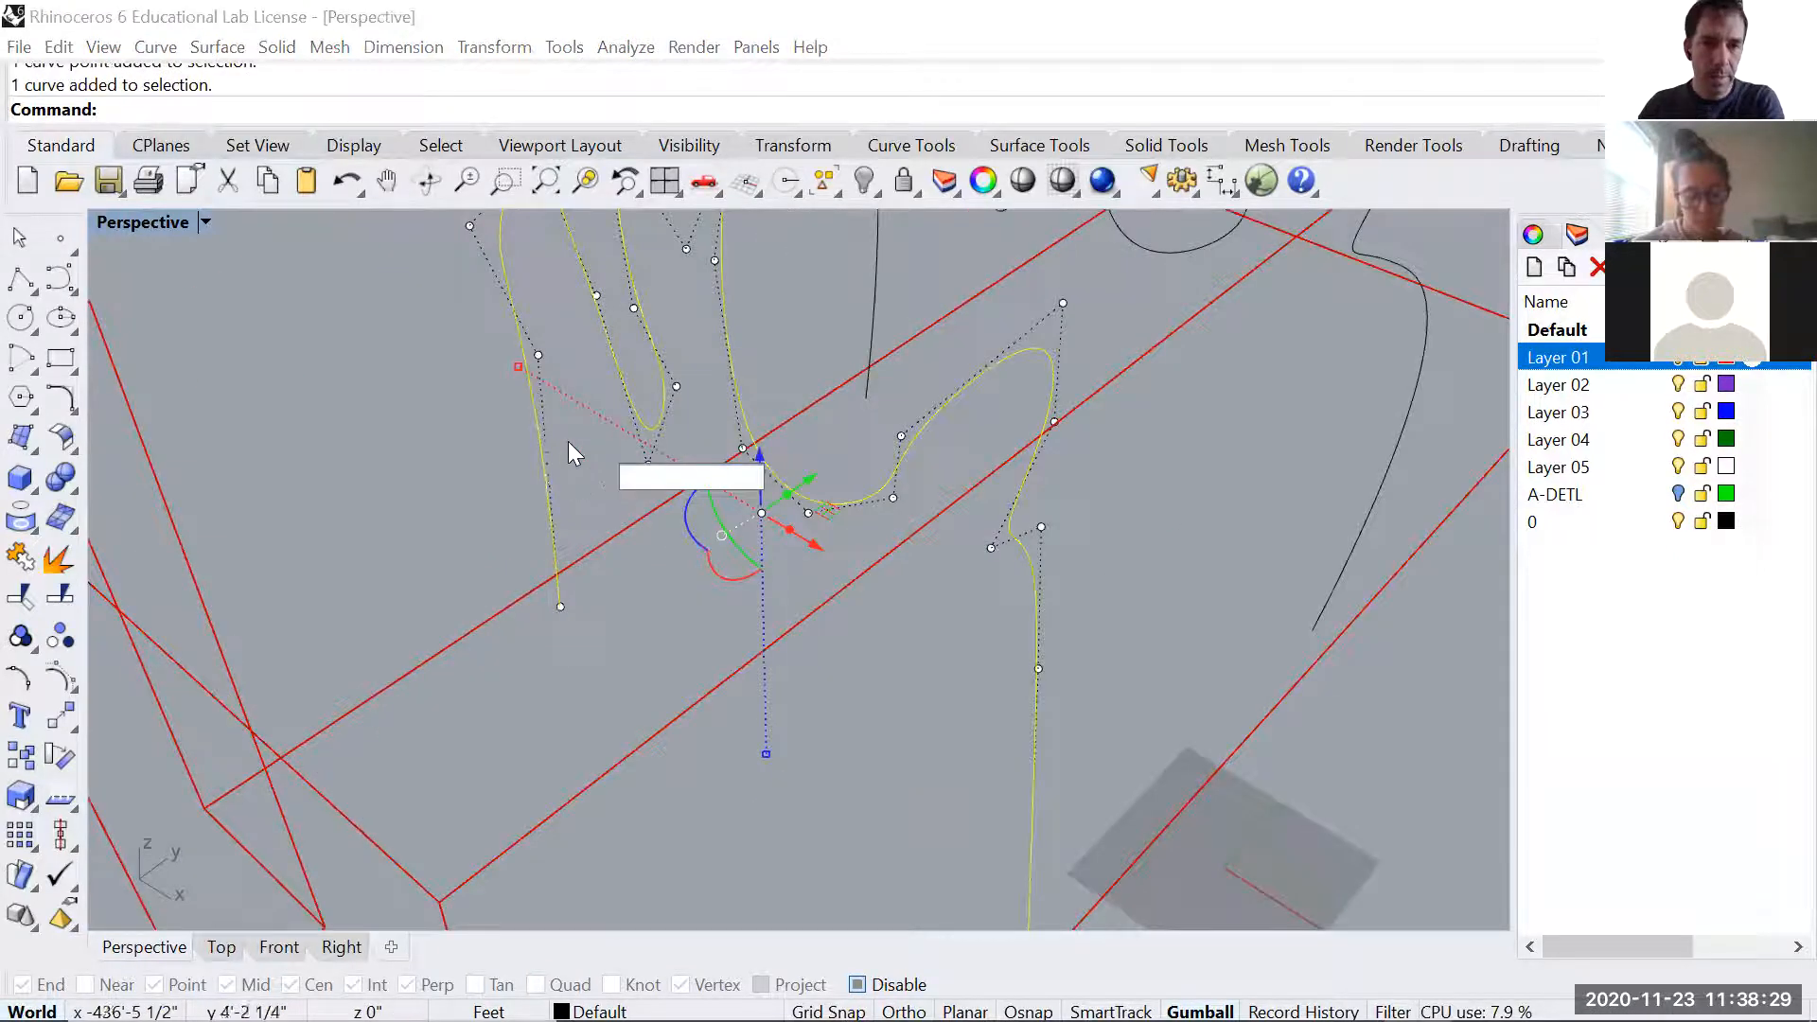
key("Delete")
scroll(550, 473, "down", 2)
left_click(624, 434)
key("Delete")
- Reshape the original profile's left peak by moving a control point inward and deleting surplus points around it
left_click(540, 375)
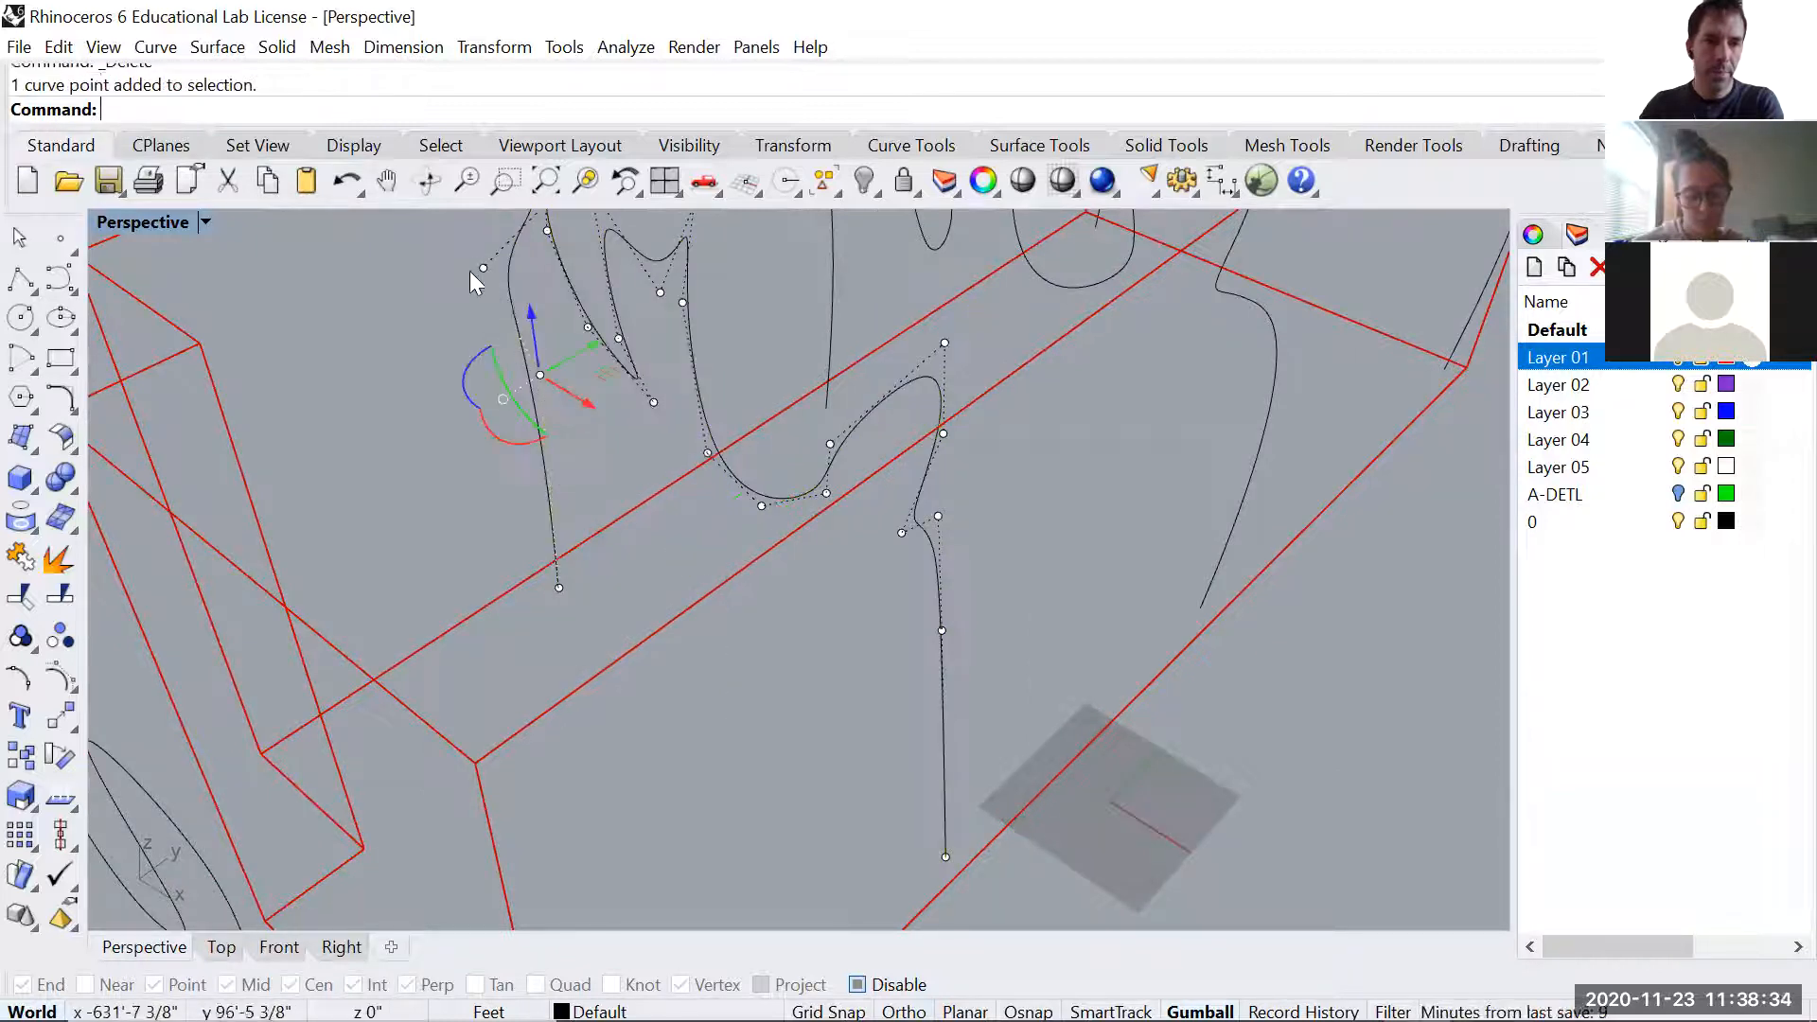
right_click_drag(522, 316, 509, 345)
left_click(462, 348)
left_click(422, 282)
left_click_drag(473, 304, 522, 338)
right_click_drag(562, 351, 588, 415)
scroll(608, 379, "up", 5)
left_click(607, 370)
key("Delete")
left_click(507, 301)
key("Delete")
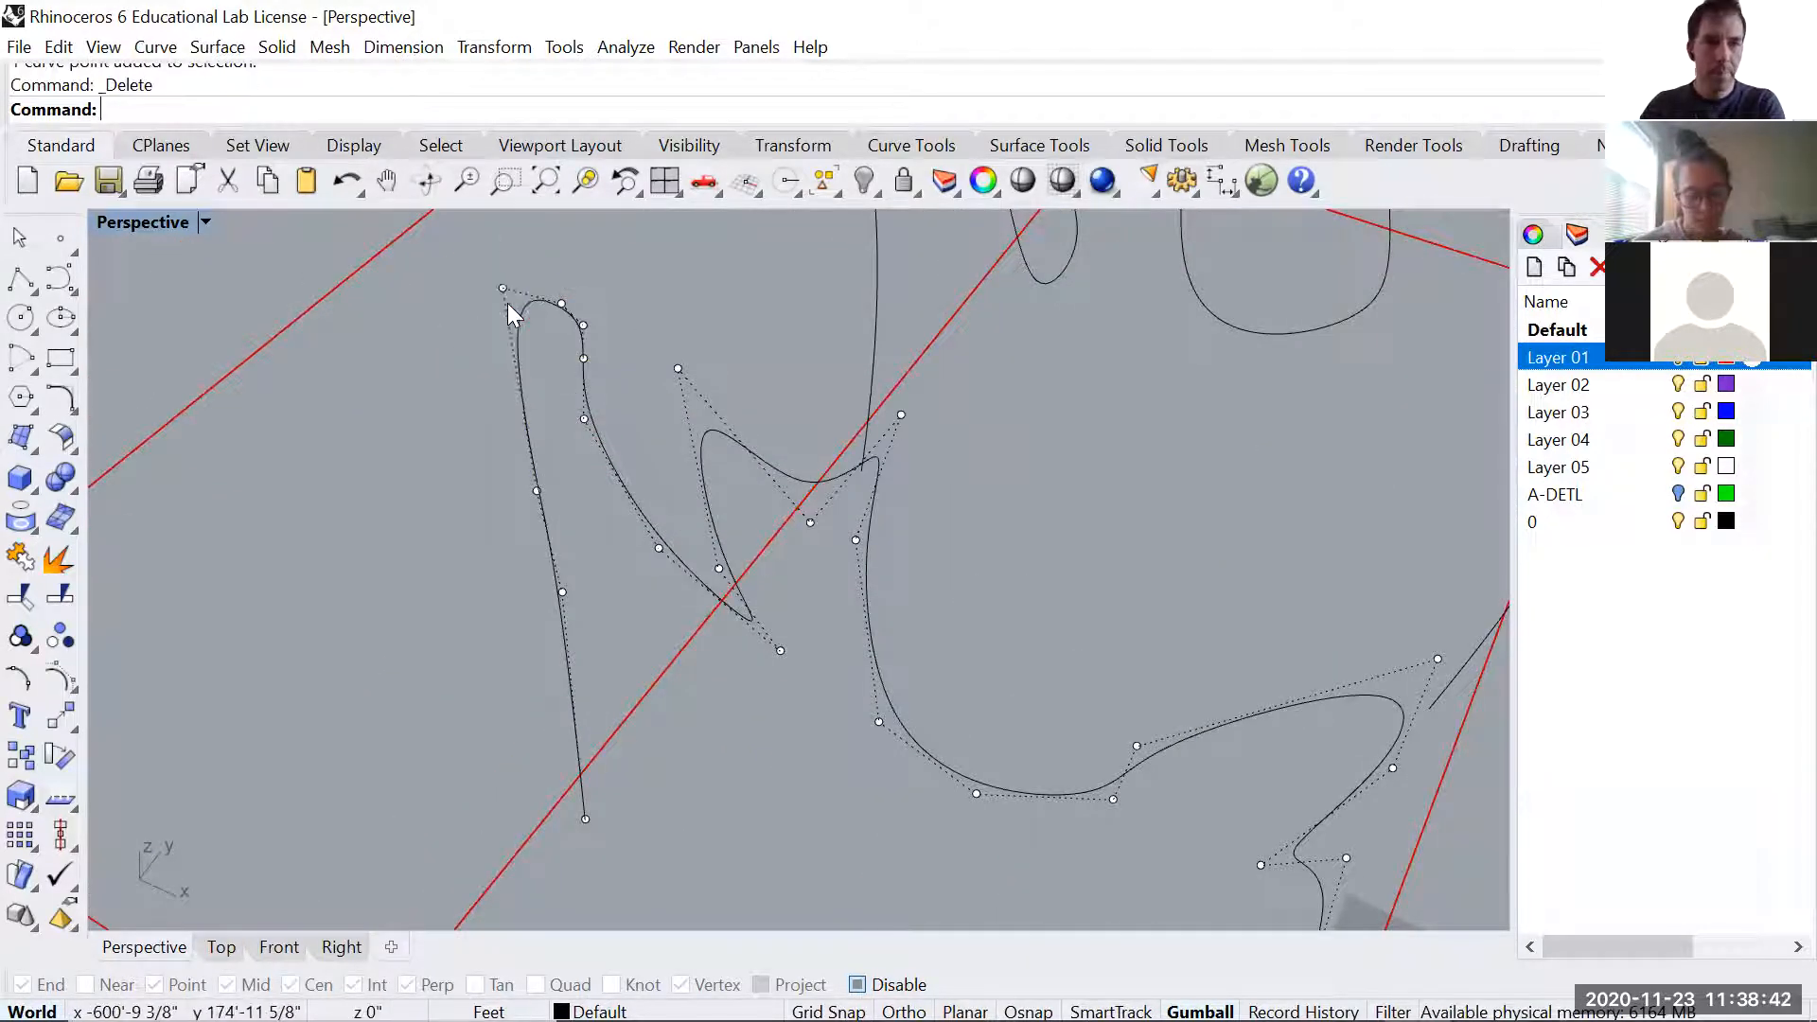
- Move the control point at the left peak's upper right outward and the one below it down, and delete a point in the adjacent dip
left_click(584, 325)
left_click_drag(652, 355, 679, 366)
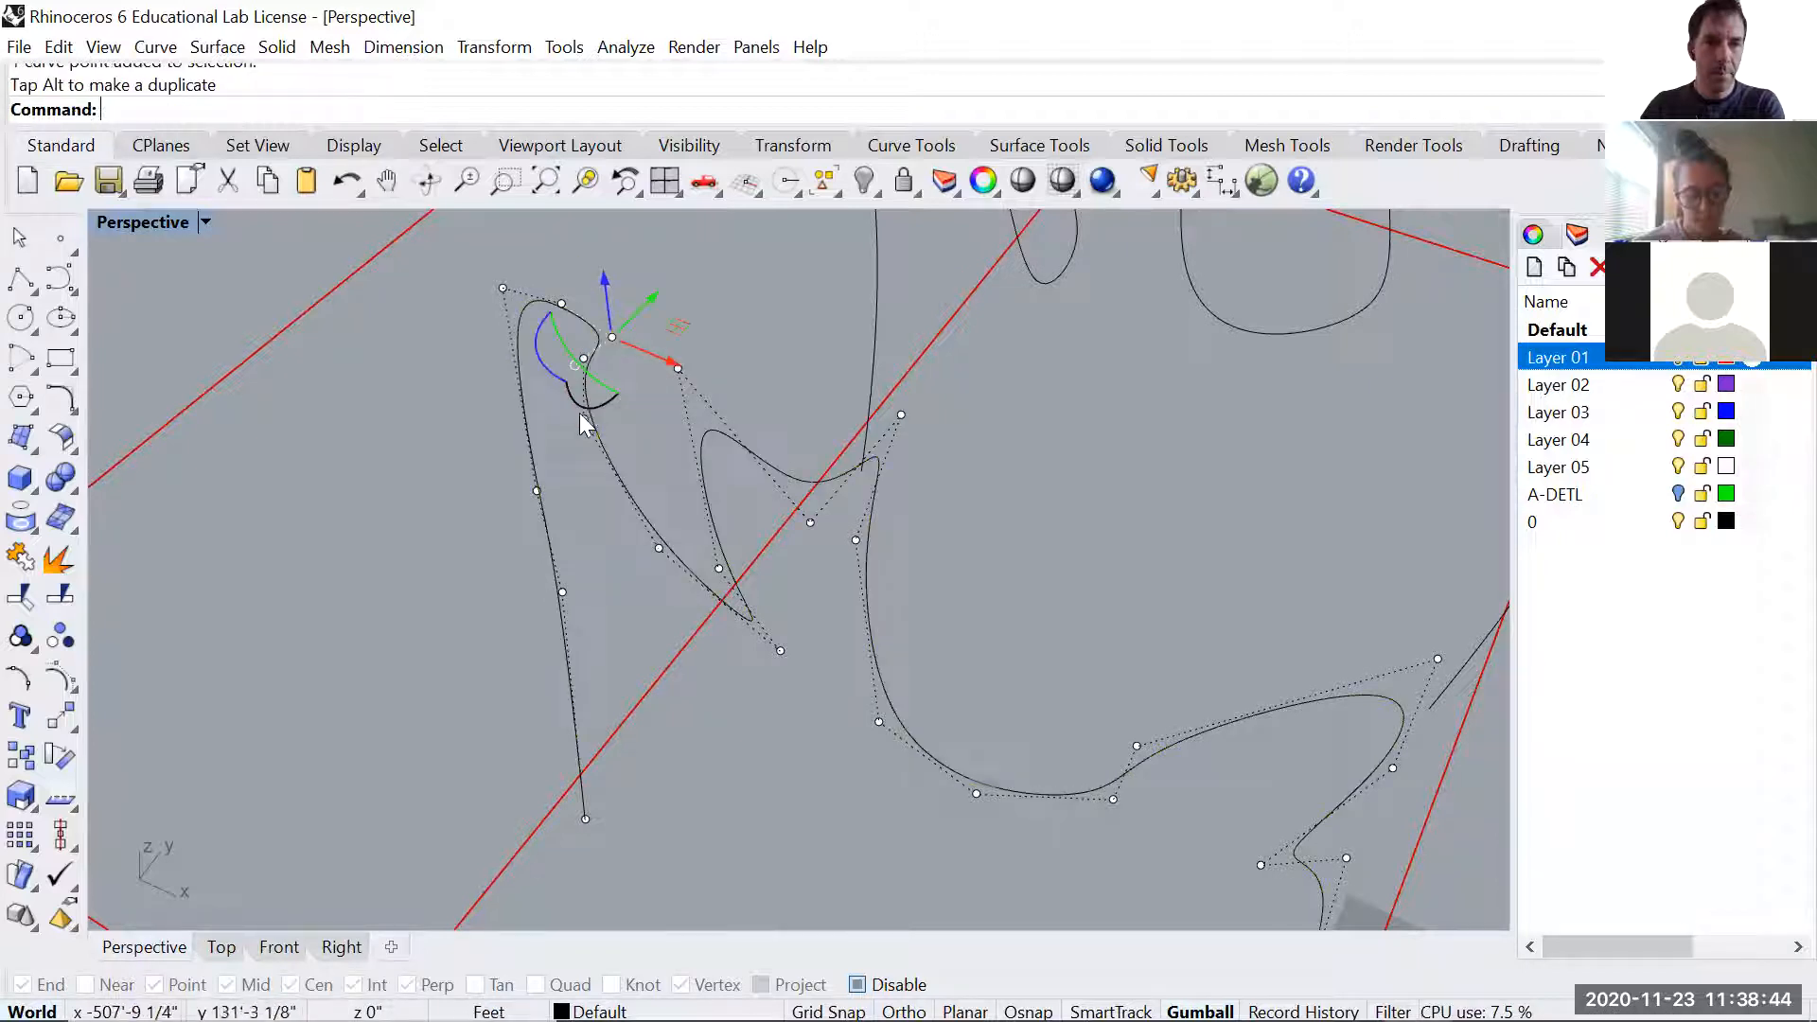
left_click(581, 415)
key("Escape")
type("`")
left_click_drag(584, 418, 604, 552)
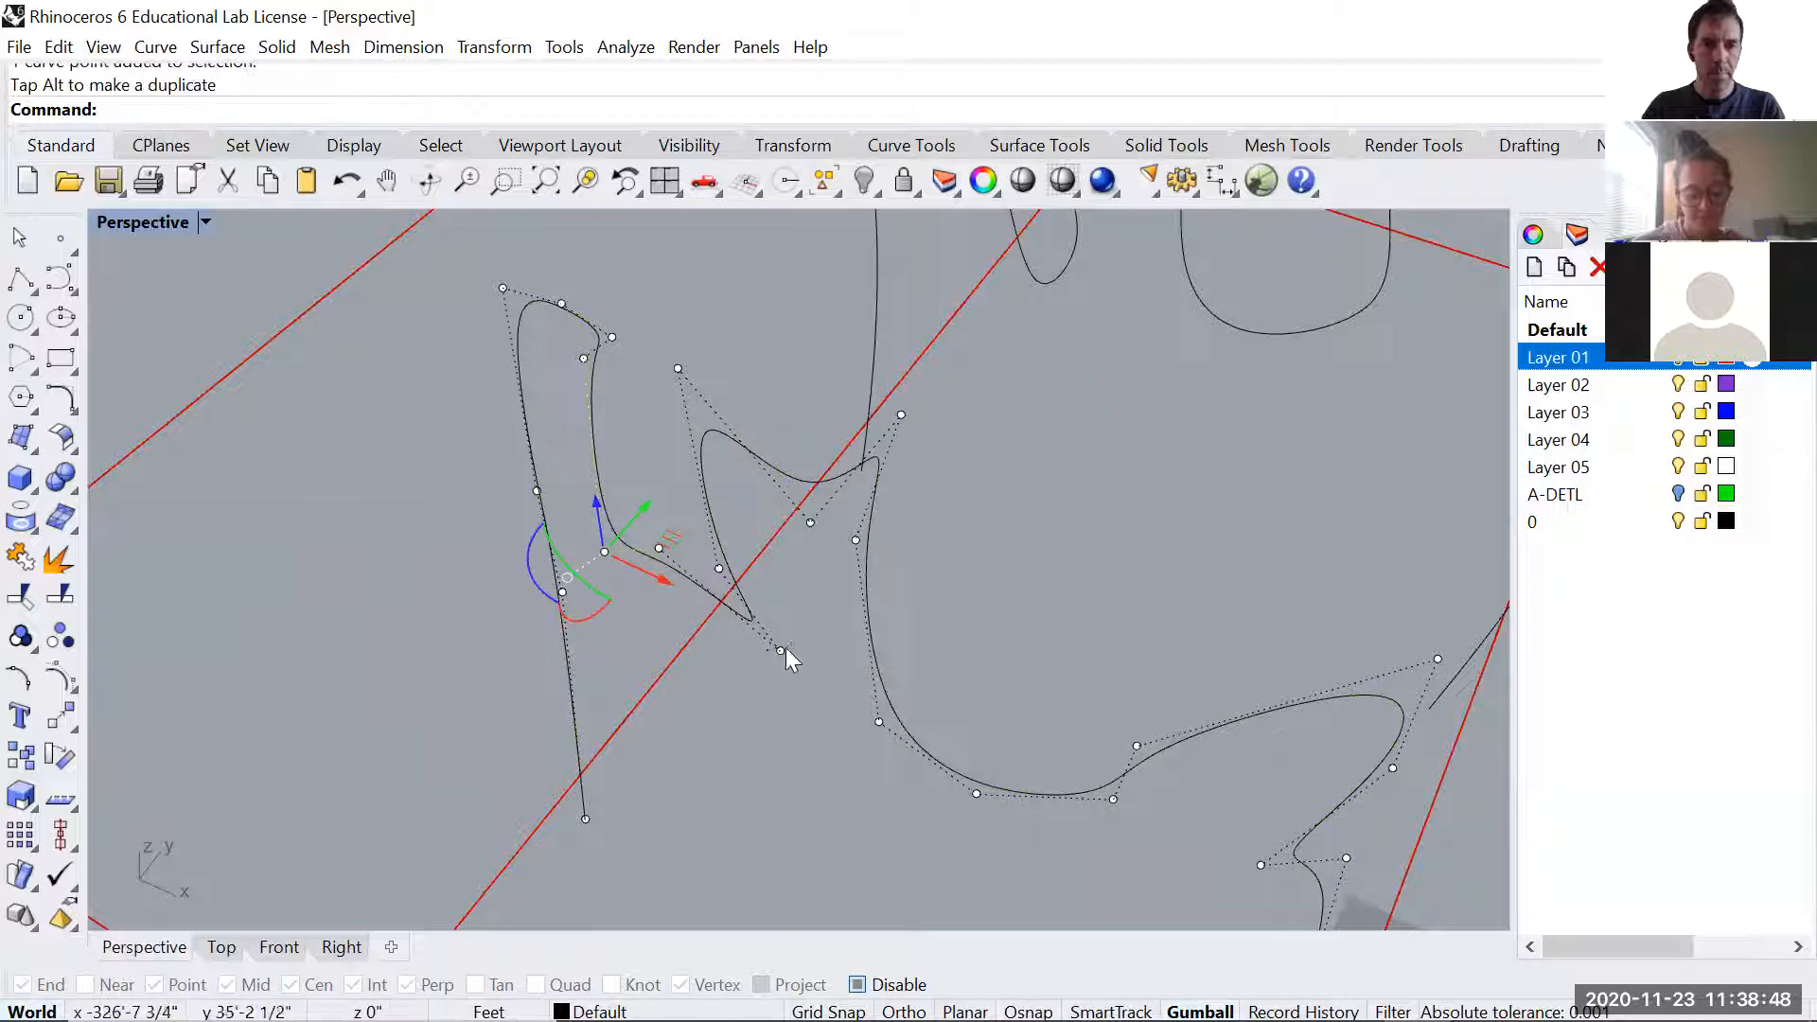
key("Delete")
- Show the far-end profile's control points and delete those shaping its wide right-hand dip and the rise beside it
right_click_drag(799, 666, 968, 364)
key("Escape")
right_click_drag(1110, 428, 914, 566, "shift")
left_click(988, 432)
scroll(977, 440, "up", 5)
scroll(977, 523, "up", 2)
key("Escape")
left_click_drag(1066, 377, 1060, 381)
key("Delete")
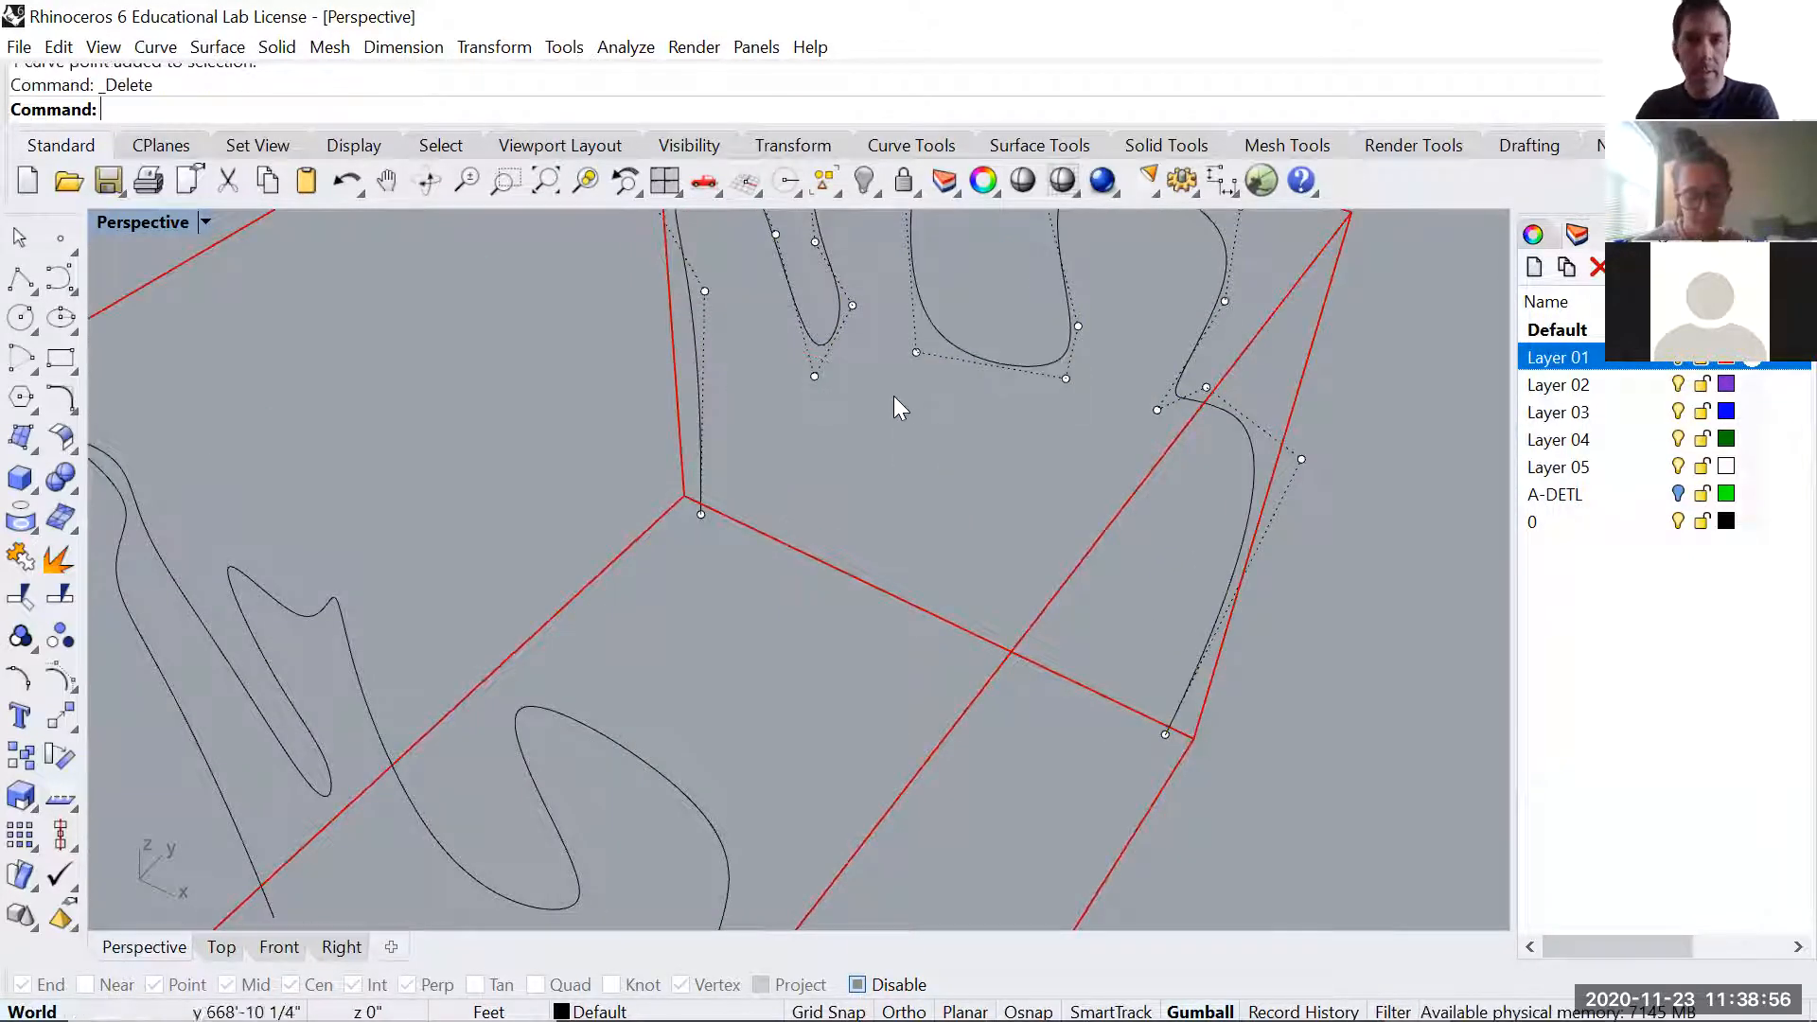
left_click_drag(1025, 298, 1128, 413)
key("Delete")
scroll(977, 398, "down", 3)
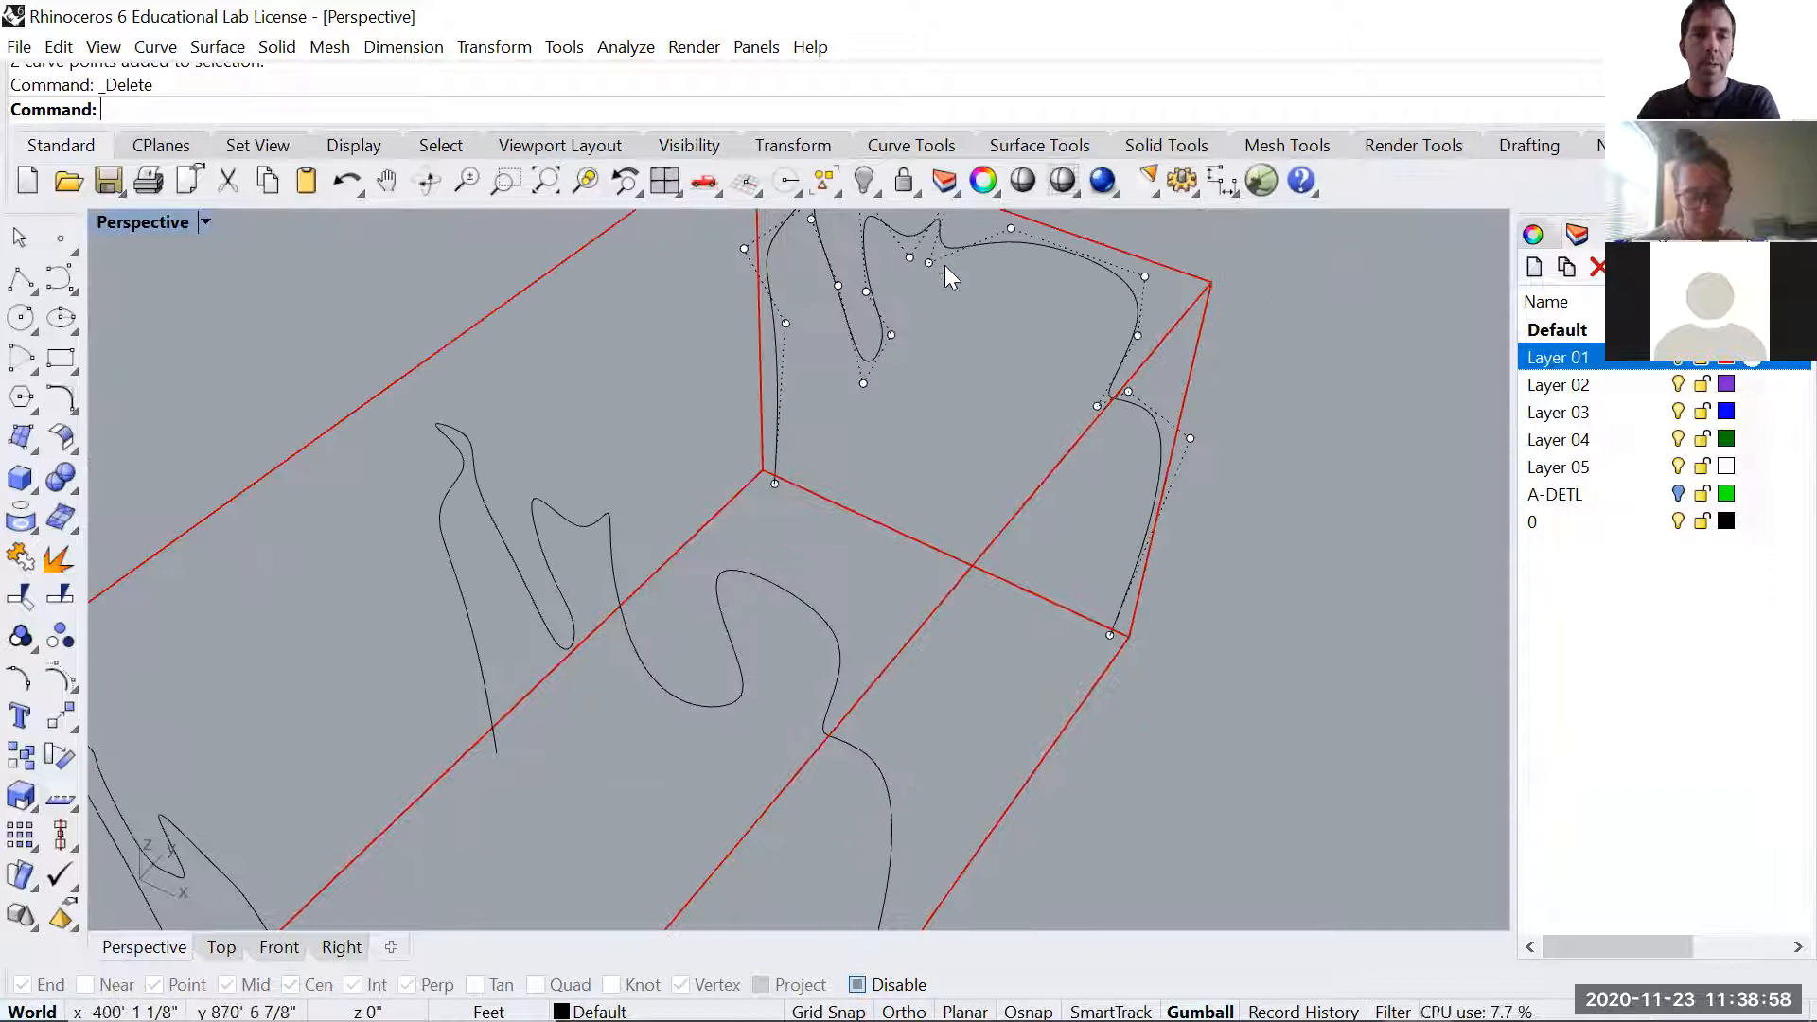
- Move the far-end profile's lower left control point down and inward, and its lower right shoulder point inward
left_click(787, 324)
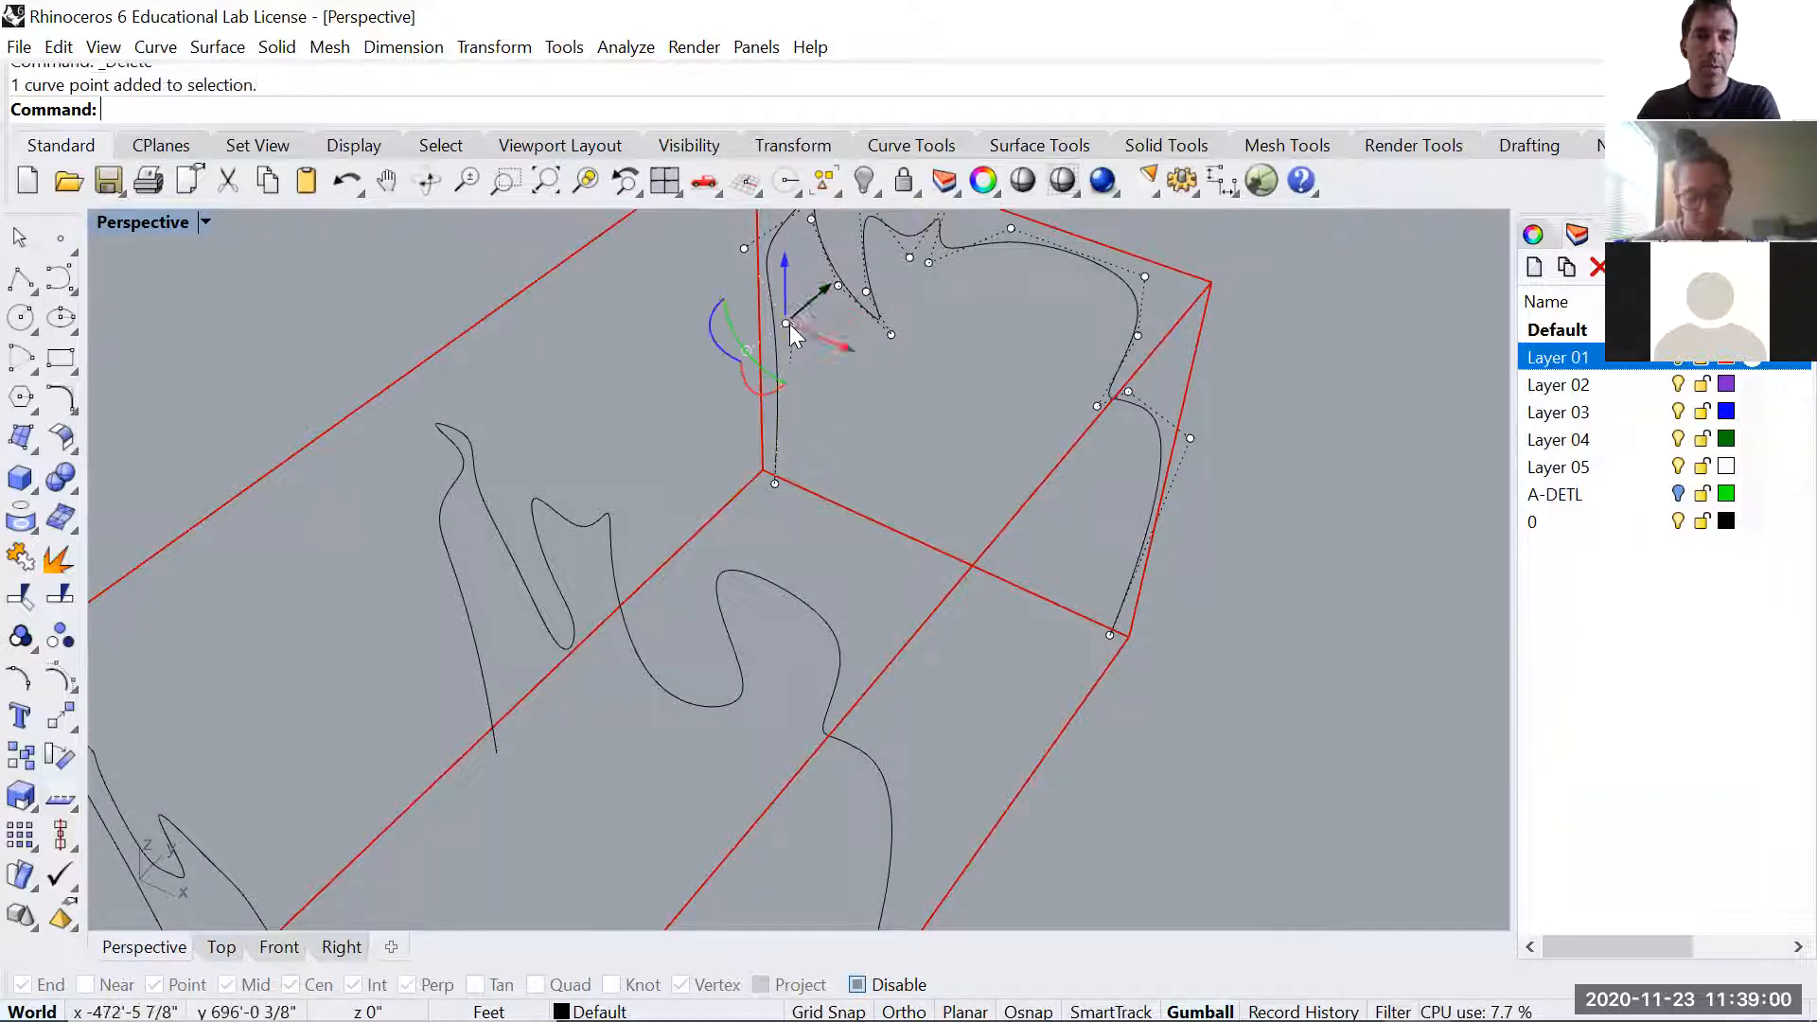
left_click_drag(785, 278, 786, 388)
left_click_drag(869, 462, 934, 491)
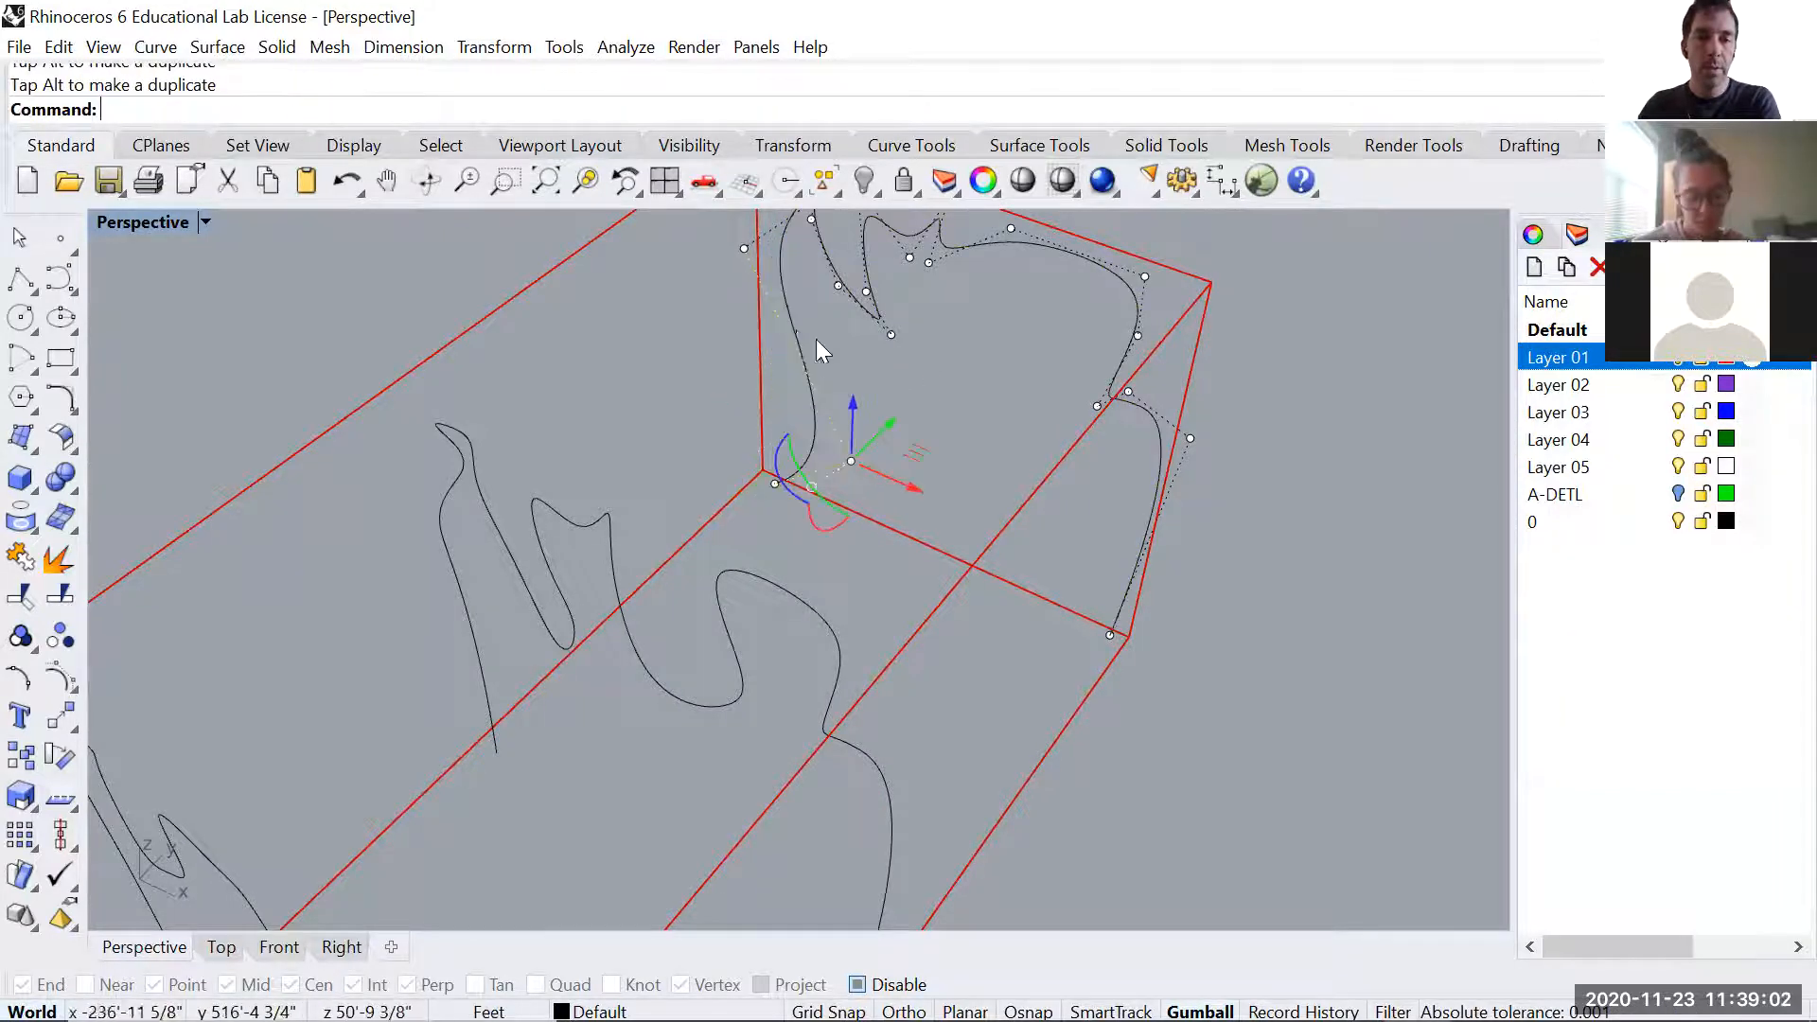
left_click(1190, 439)
left_click_drag(1190, 438, 960, 517)
- Delete the surplus points above the far-end profile's lower right shoulder and pull the remaining neighbouring point outward beyond the box
left_click(1129, 390)
key("Delete")
scroll(1116, 354, "up", 3)
left_click_drag(1103, 288, 1187, 352)
key("Delete")
scroll(1153, 411, "down", 2)
scroll(1153, 411, "down", 1)
left_click_drag(1058, 378, 1275, 475)
- Delete another control point near the far-end profile's left peak and finish editing its points
scroll(1197, 467, "down", 6)
scroll(1129, 308, "up", 5)
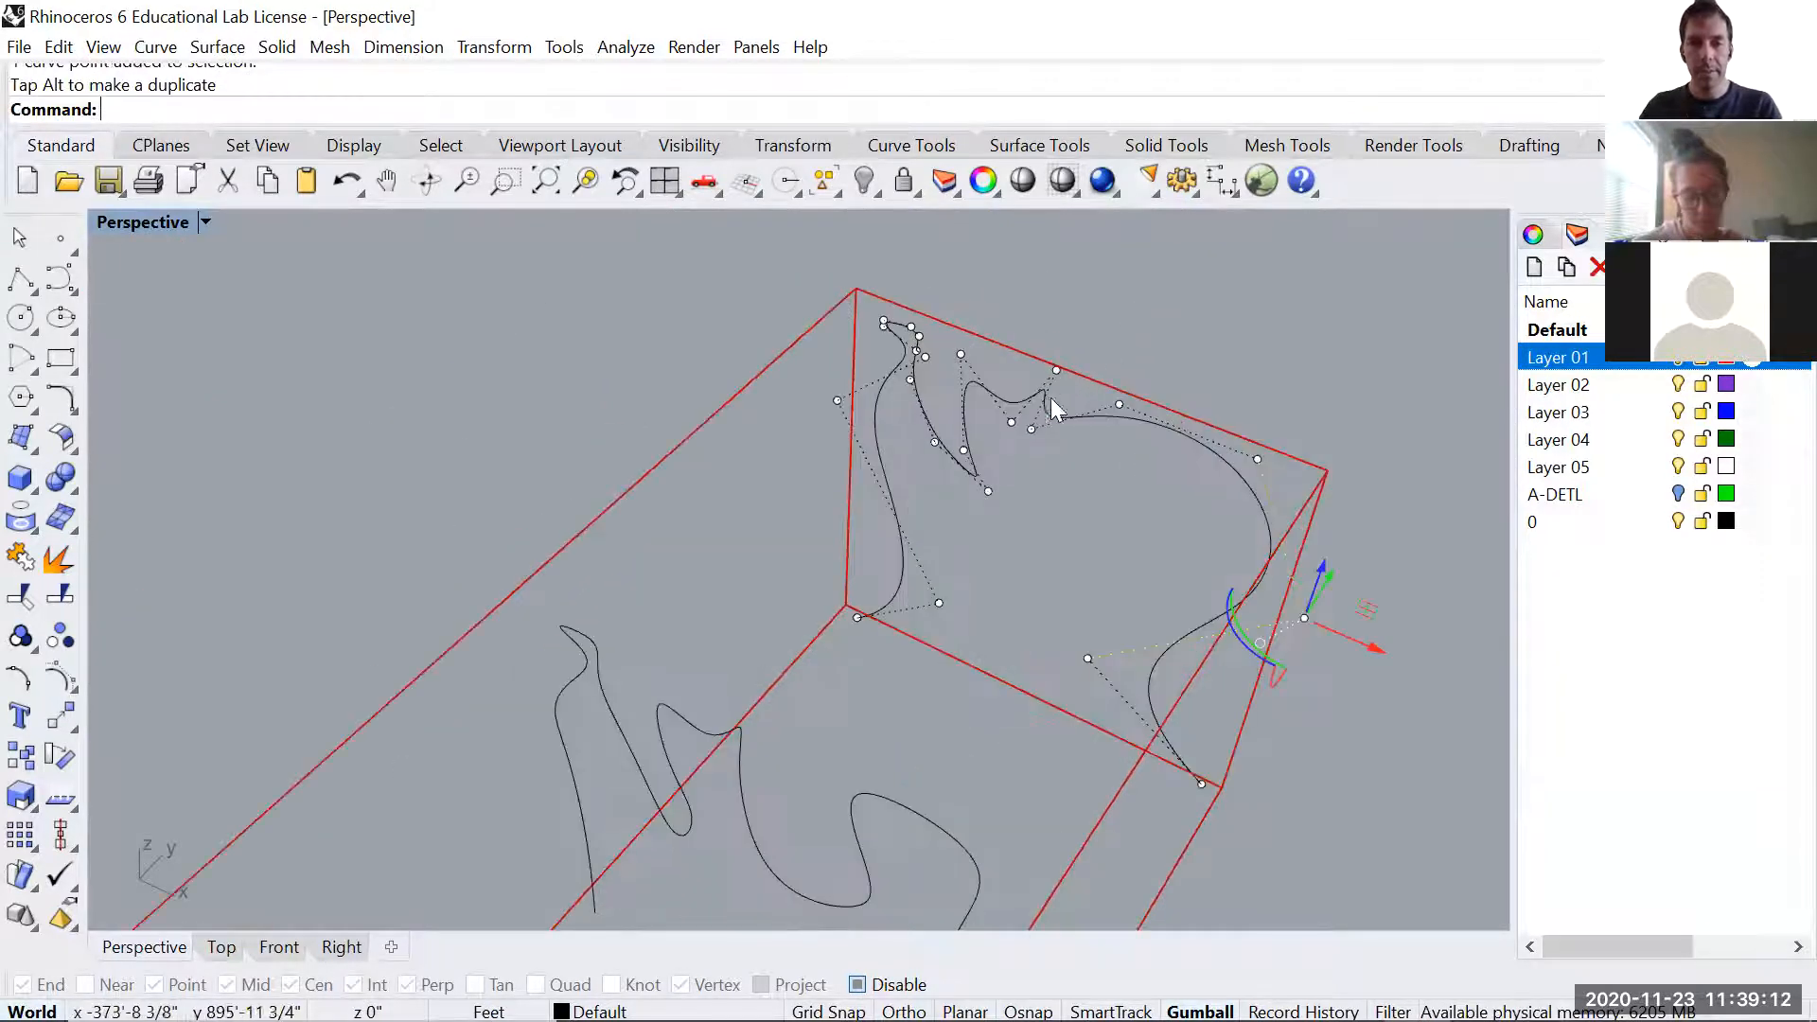
scroll(914, 348, "up", 3)
left_click(932, 360)
key("Delete")
scroll(950, 455, "down", 7)
key("Escape")
- Loft a surface through the four profile curves in order, from the one beyond the notched end to the far end
right_click_drag(880, 594, 861, 560)
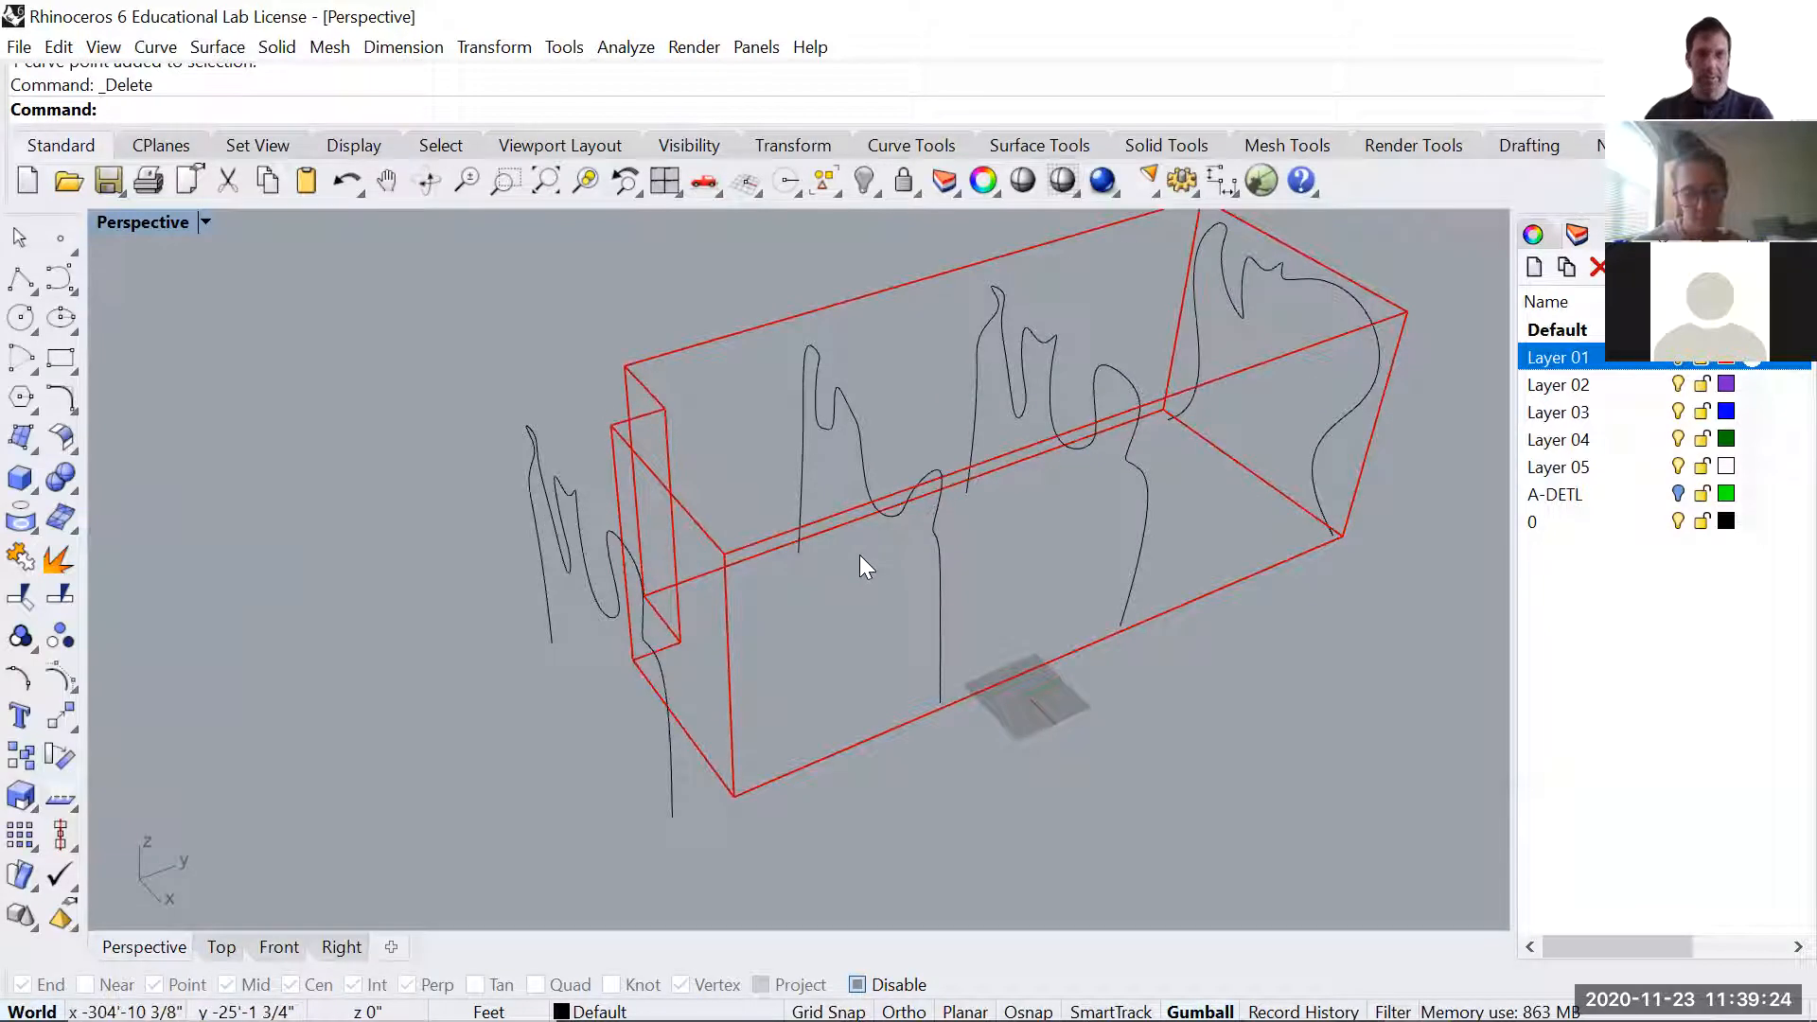
key("Return")
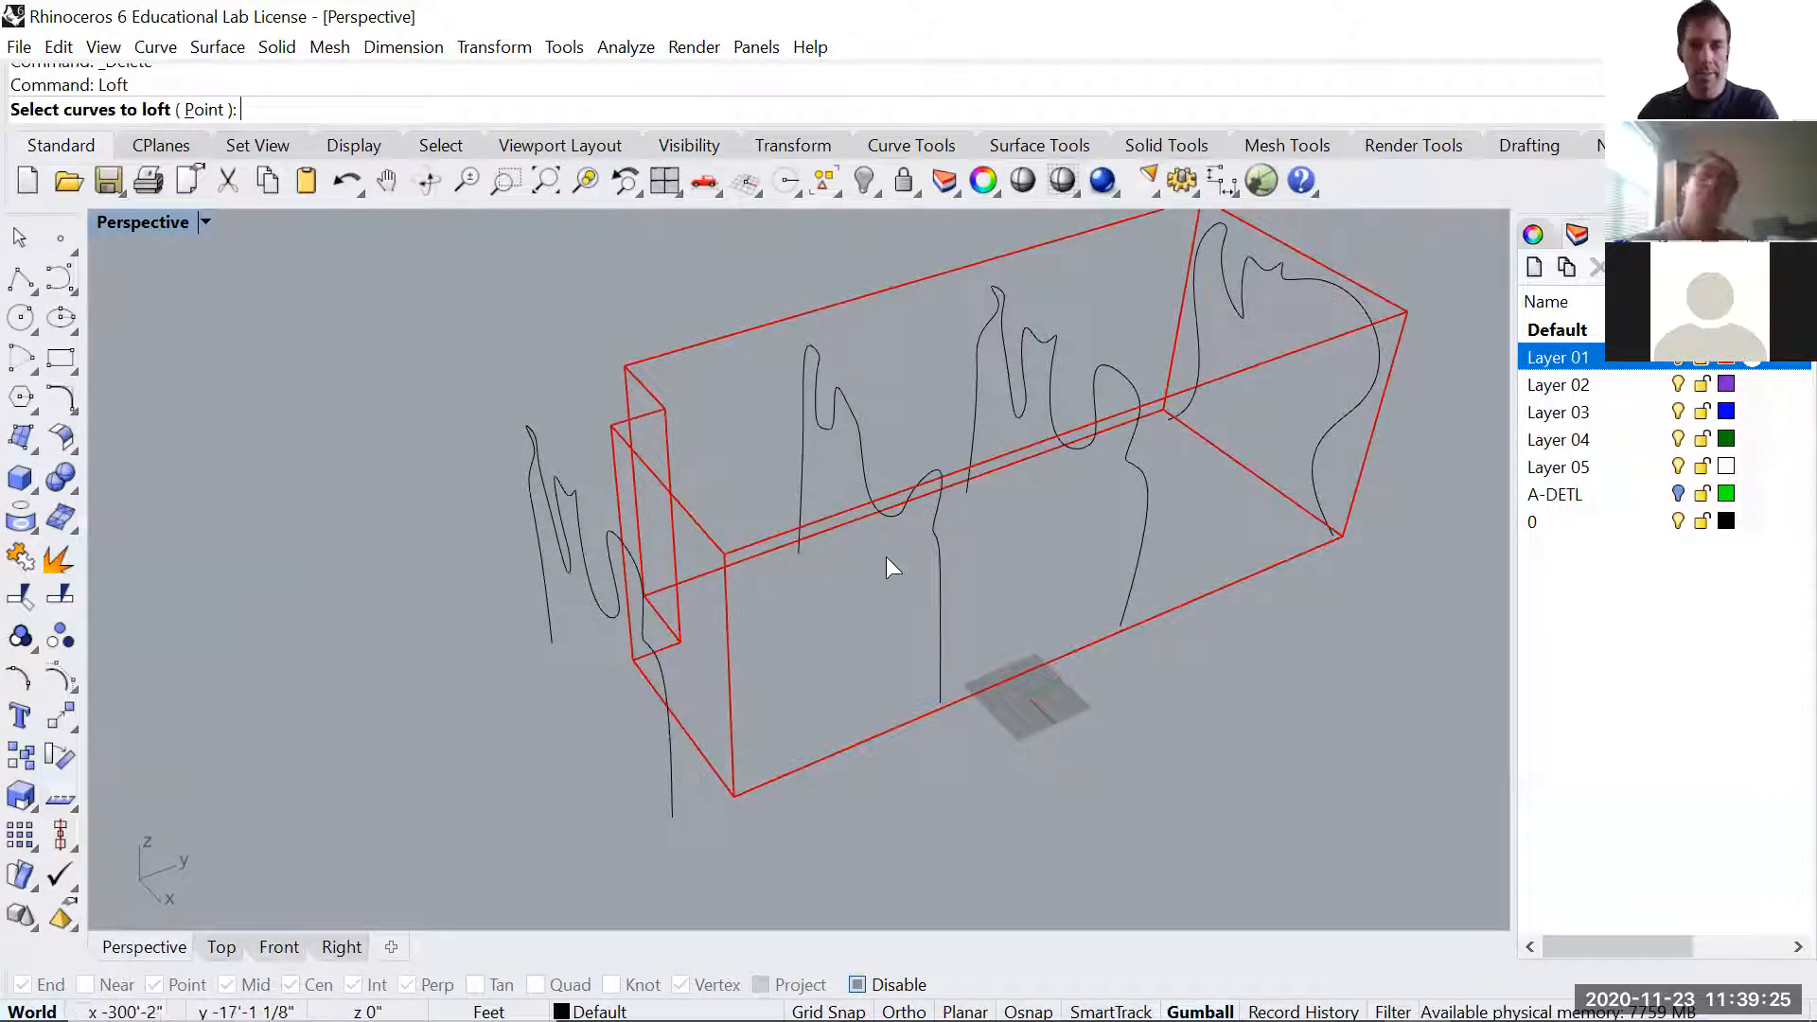
left_click(670, 808)
left_click(943, 685)
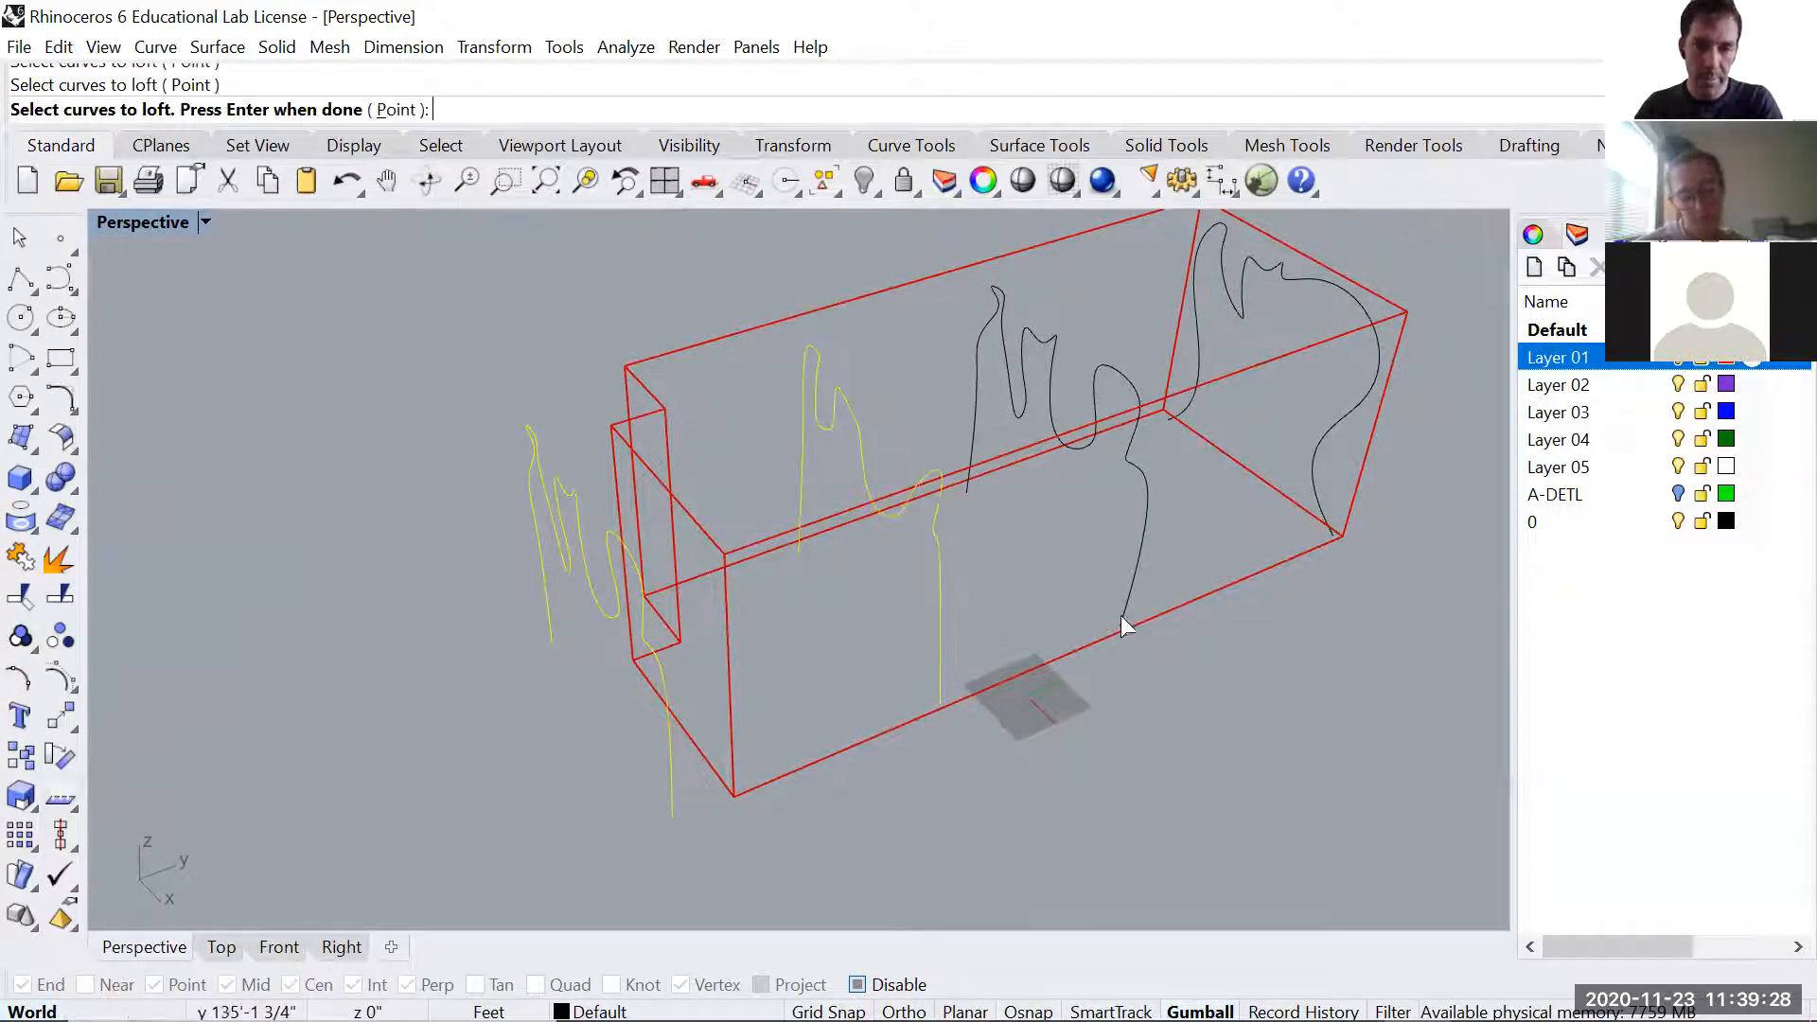
left_click(1122, 617)
left_click(1328, 519)
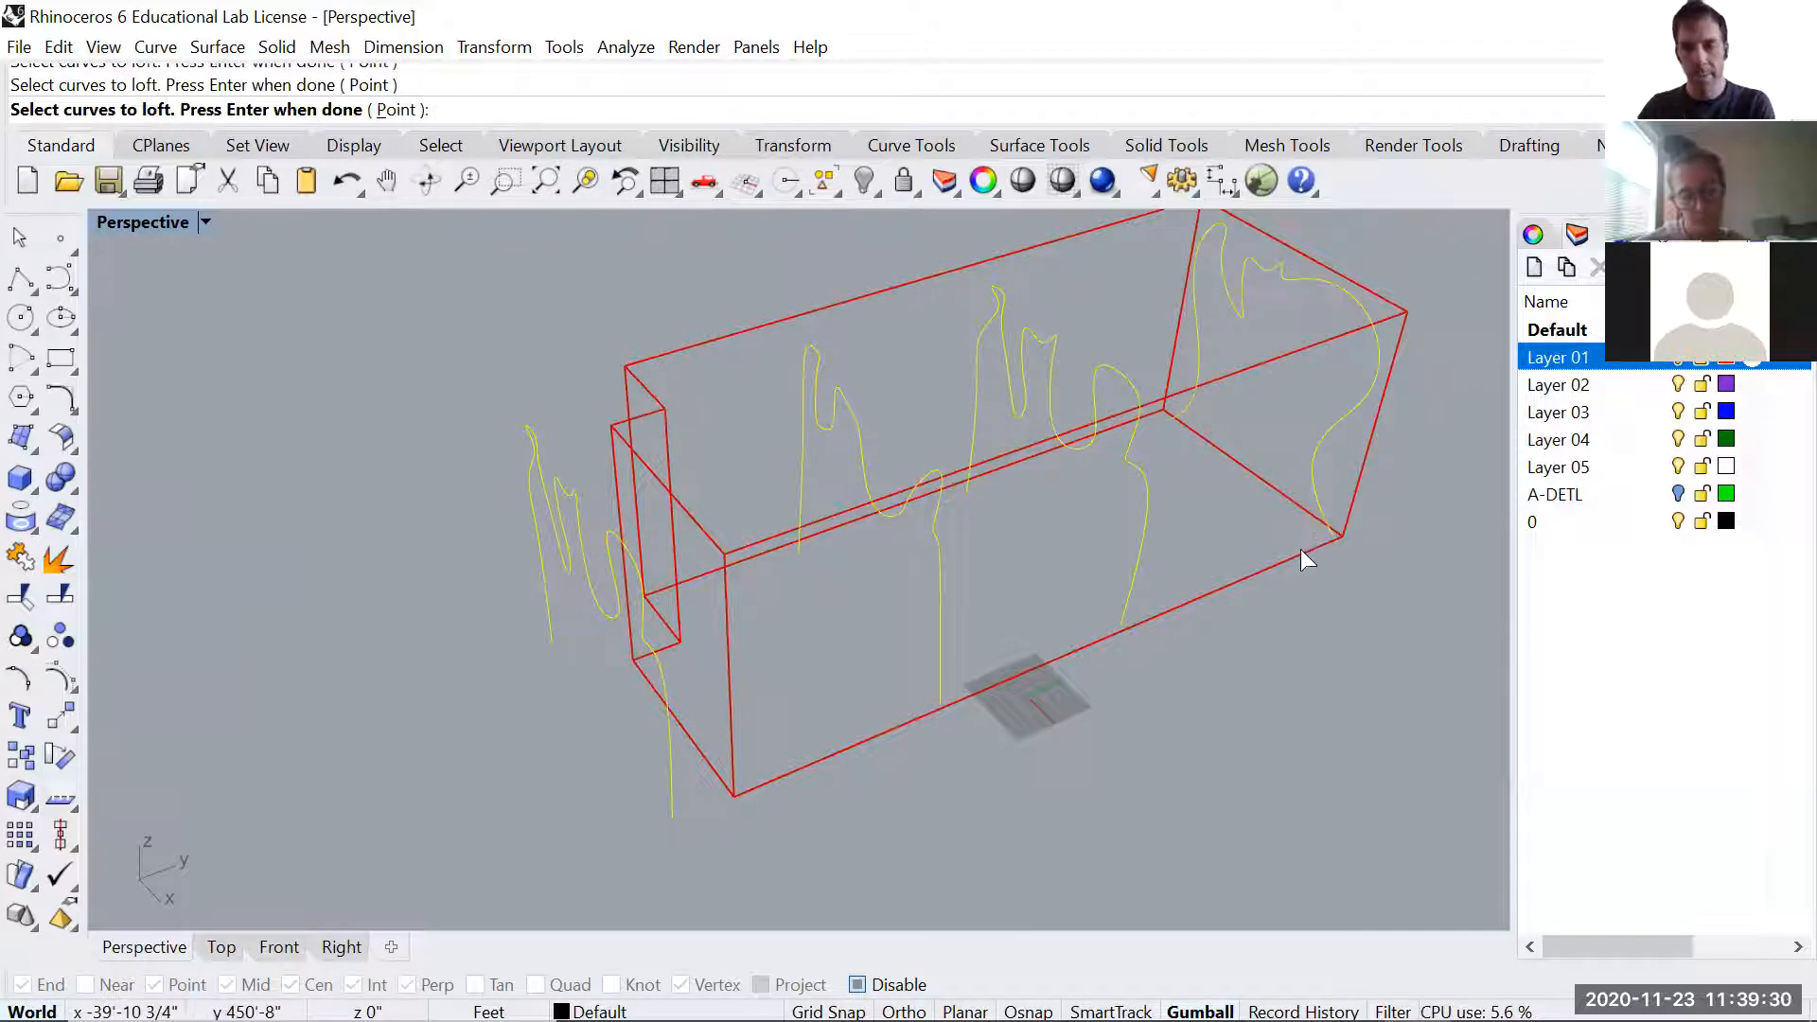
key("Return")
left_click(1273, 704)
- Set the Perspective view to Shaded display and inspect the loft against the box
middle_click(975, 545)
left_click(966, 572)
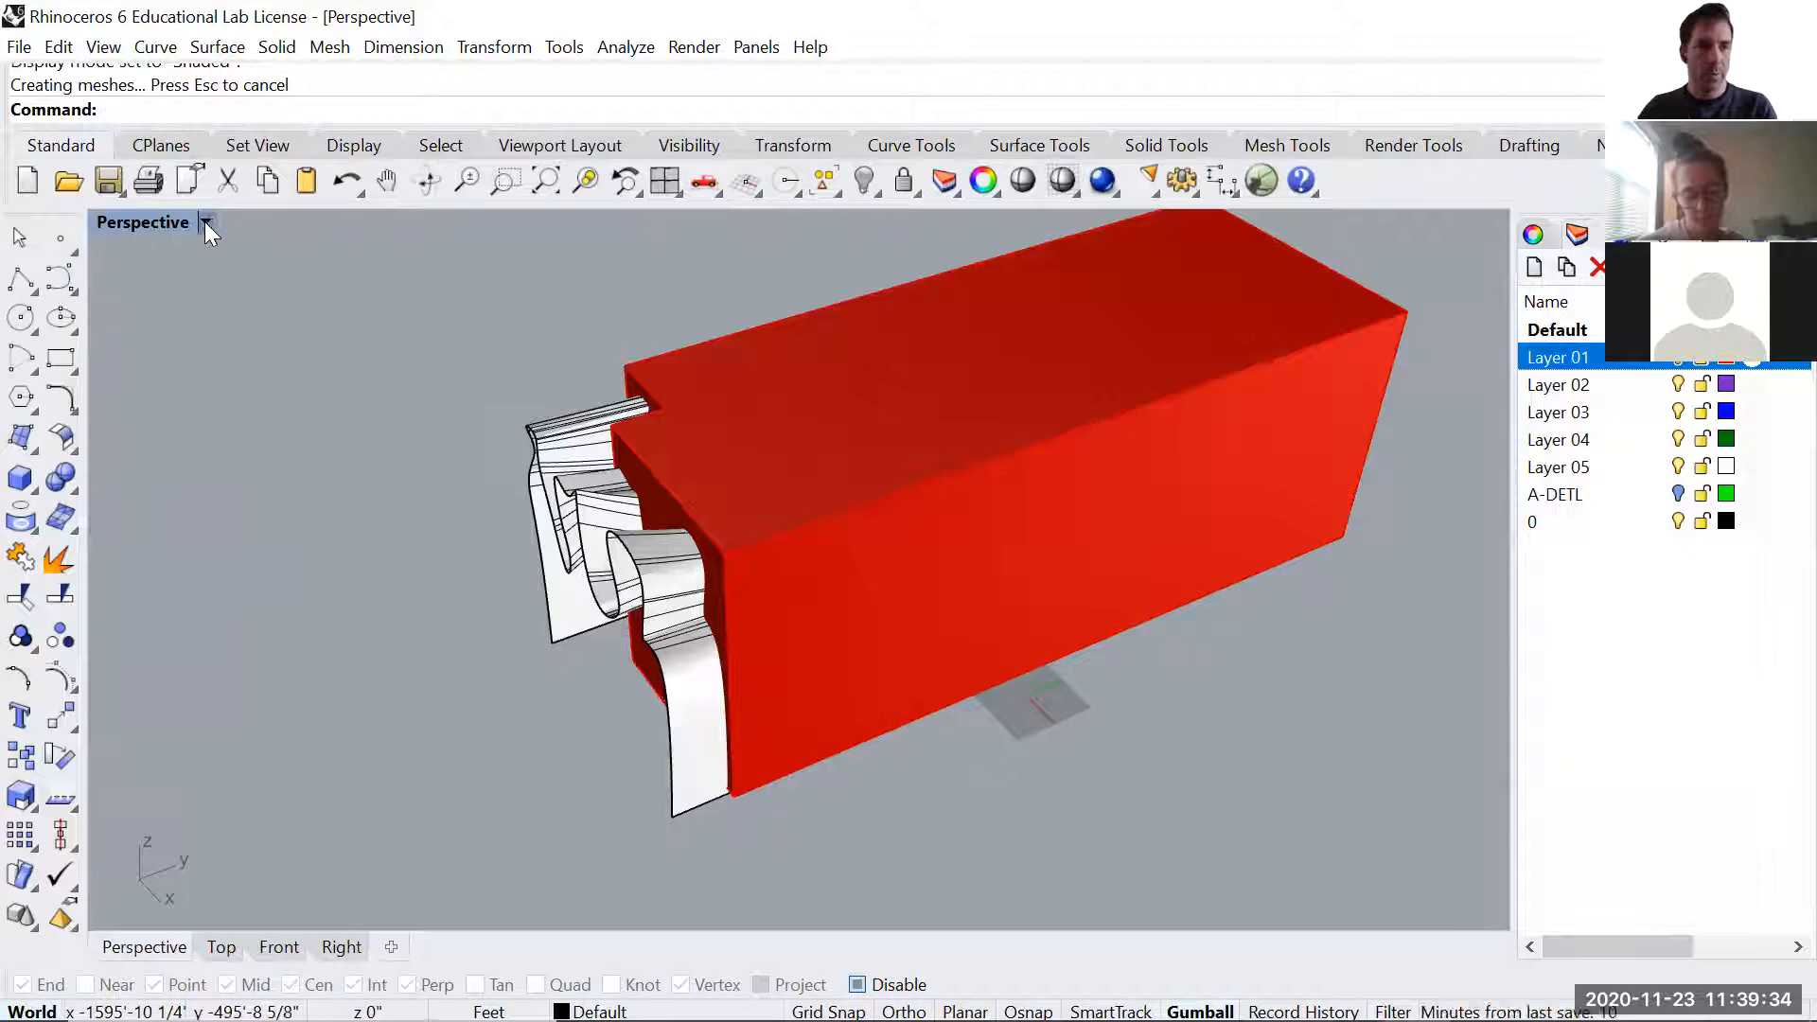
left_click(205, 222)
key("Escape")
right_click_drag(1244, 536, 1168, 392)
scroll(994, 556, "up", 6)
right_click_drag(958, 608, 933, 724)
scroll(925, 718, "down", 4)
- Trim away the part of the lofted surface outside the notched end, using the box as the cutting object
type("Trim")
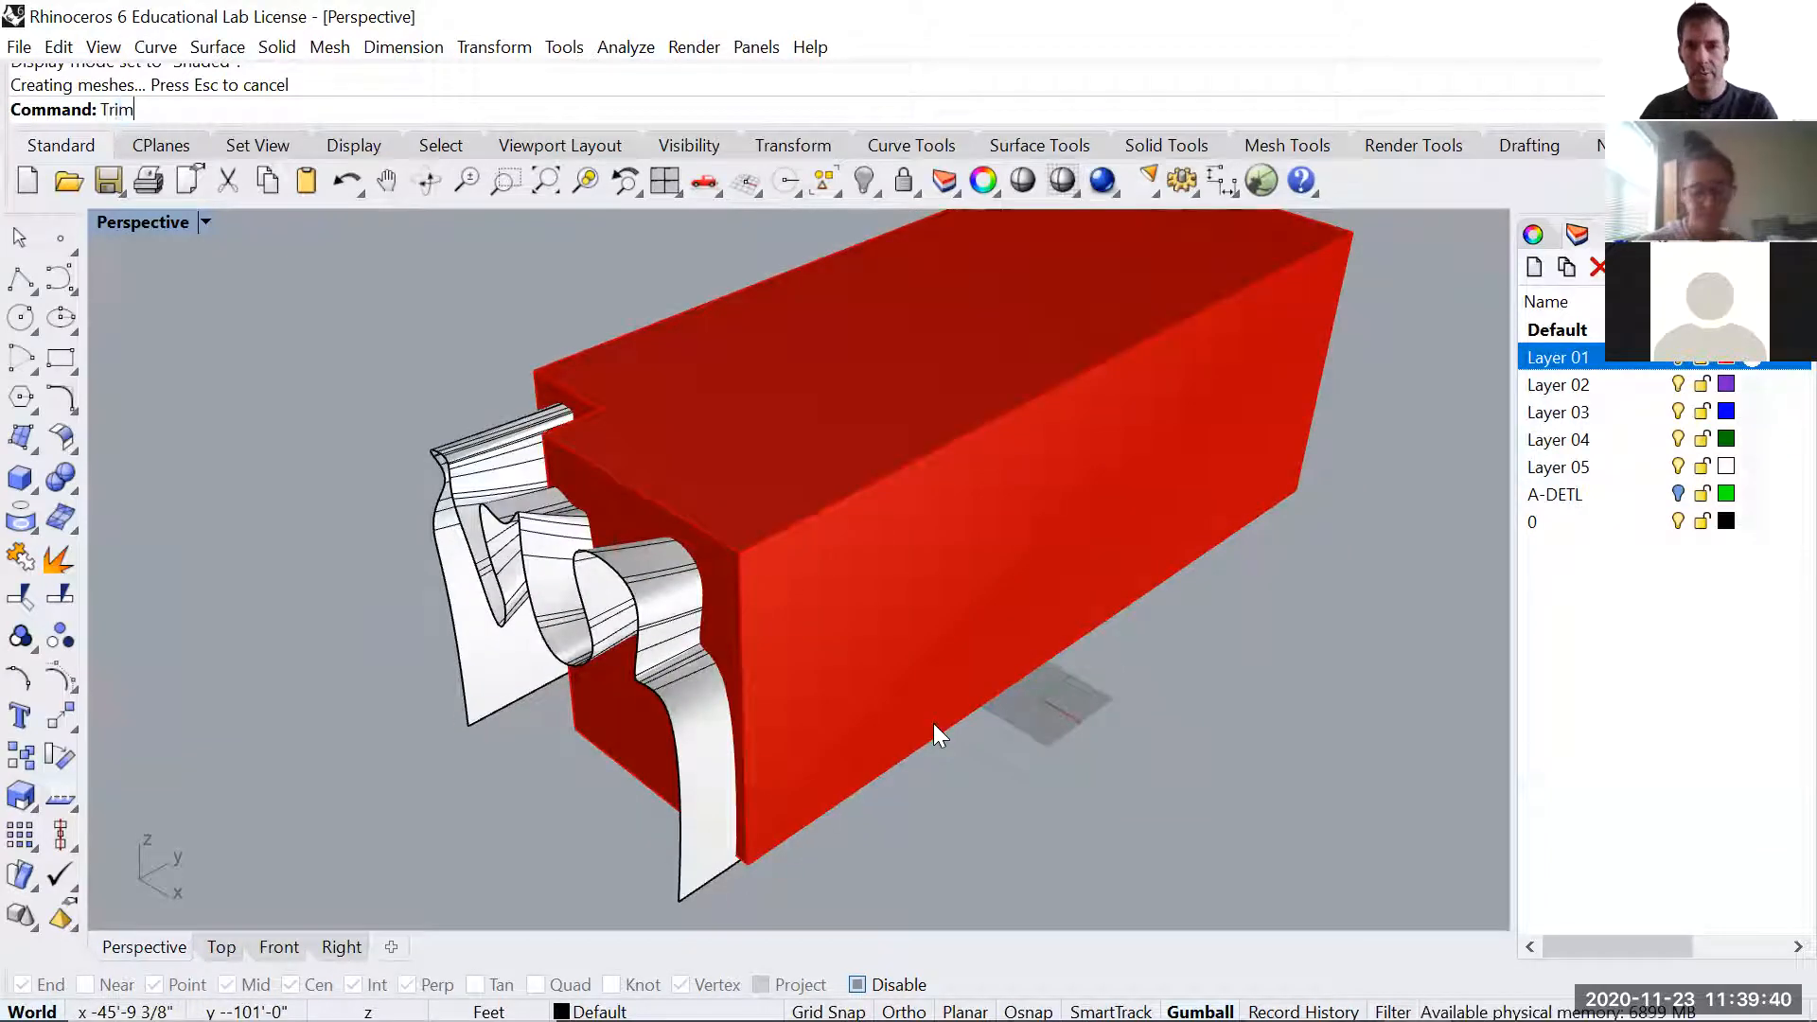
key("Return")
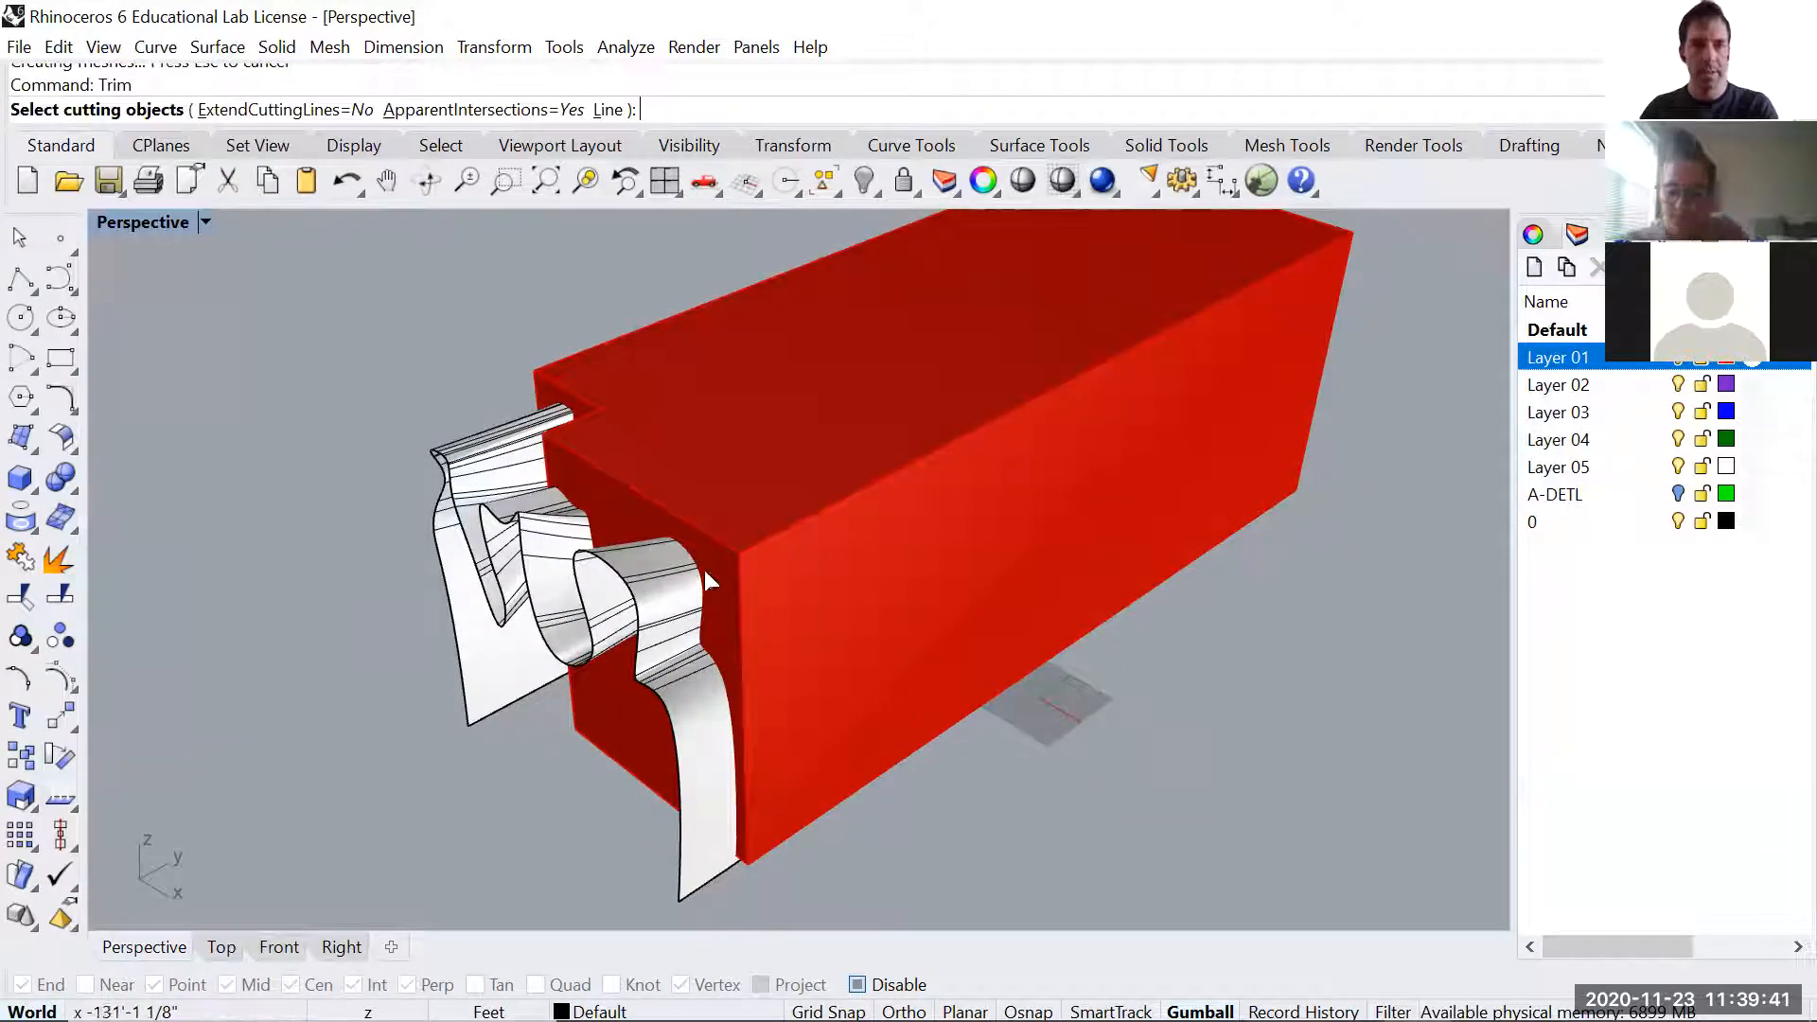
left_click(543, 369)
key("Return")
left_click(500, 520)
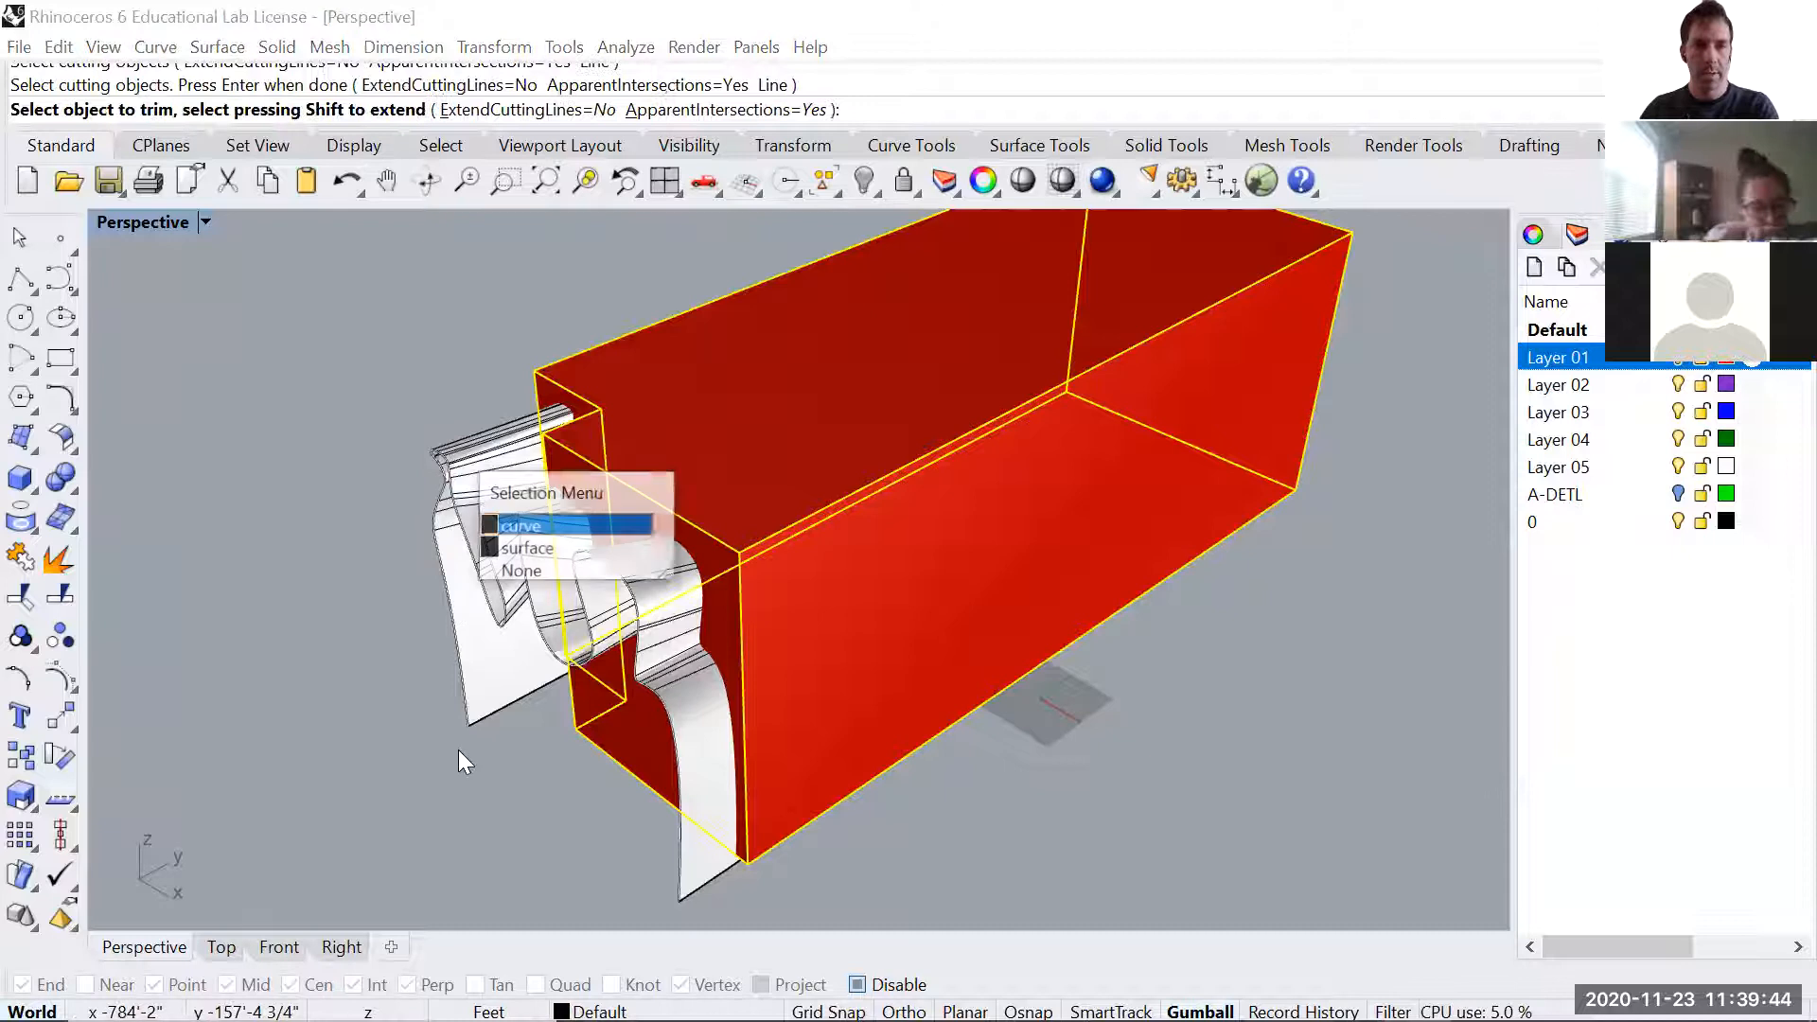
left_click(552, 559)
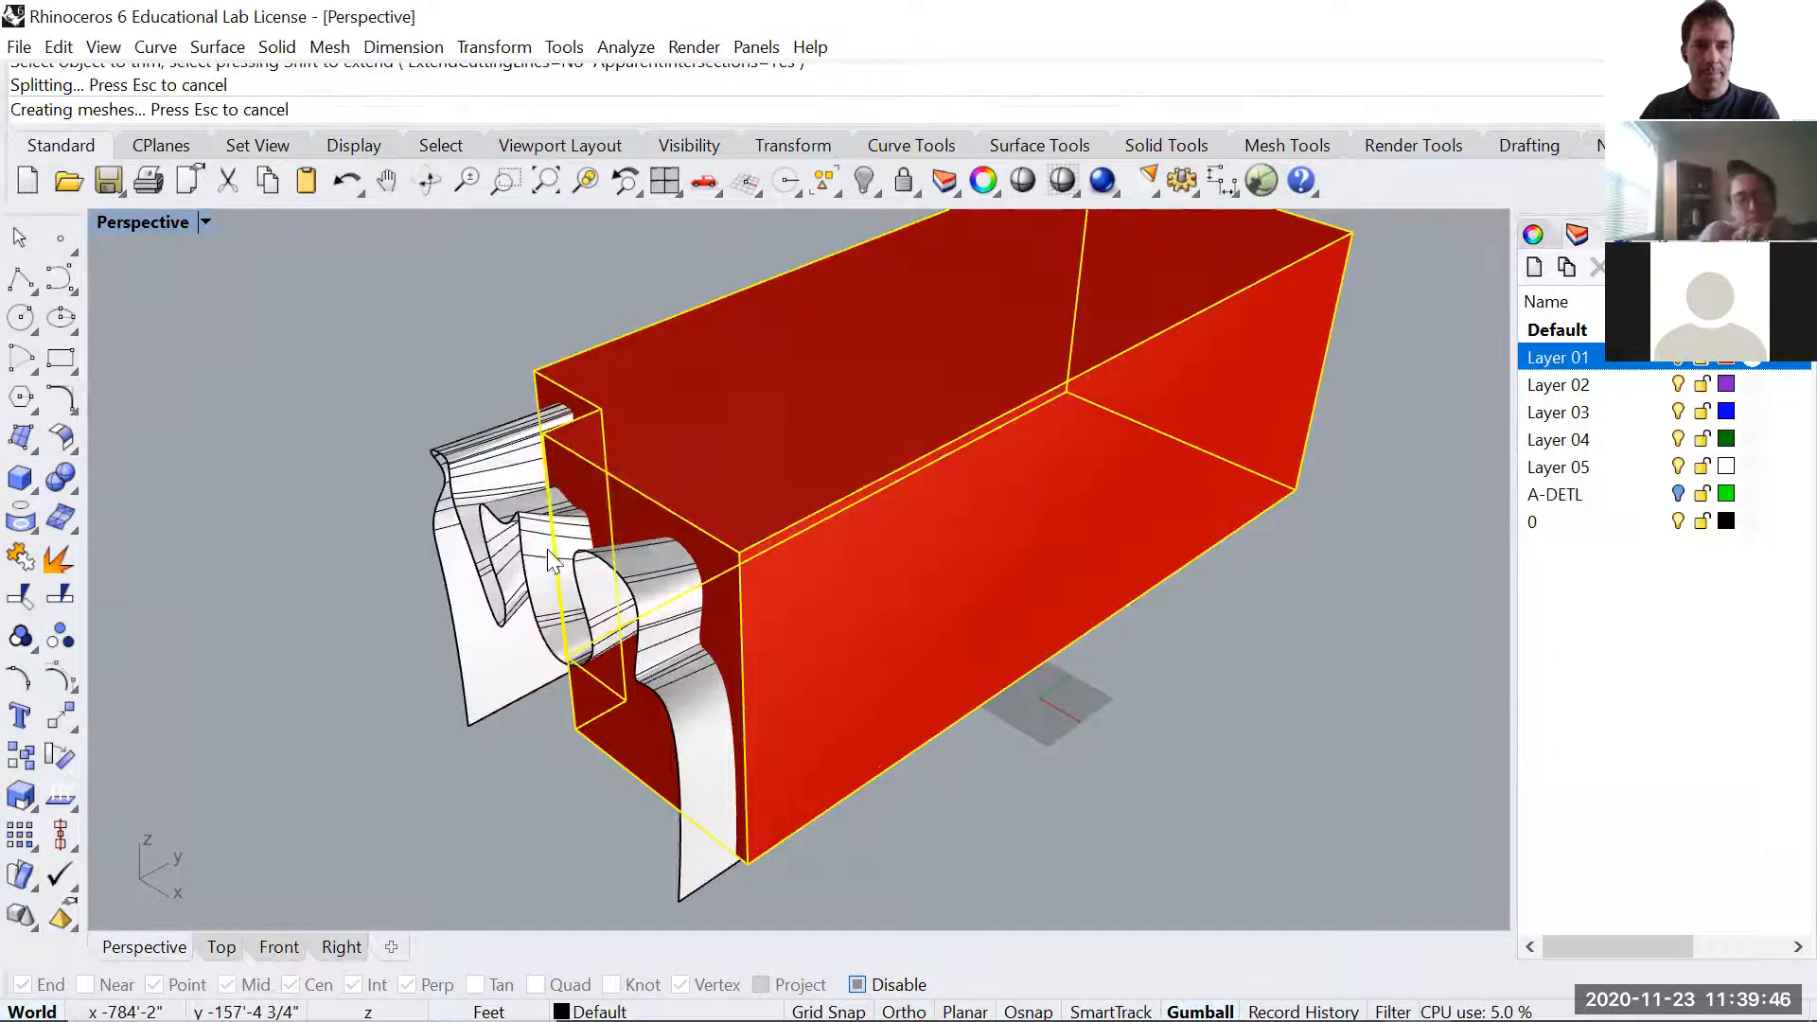
key("Return")
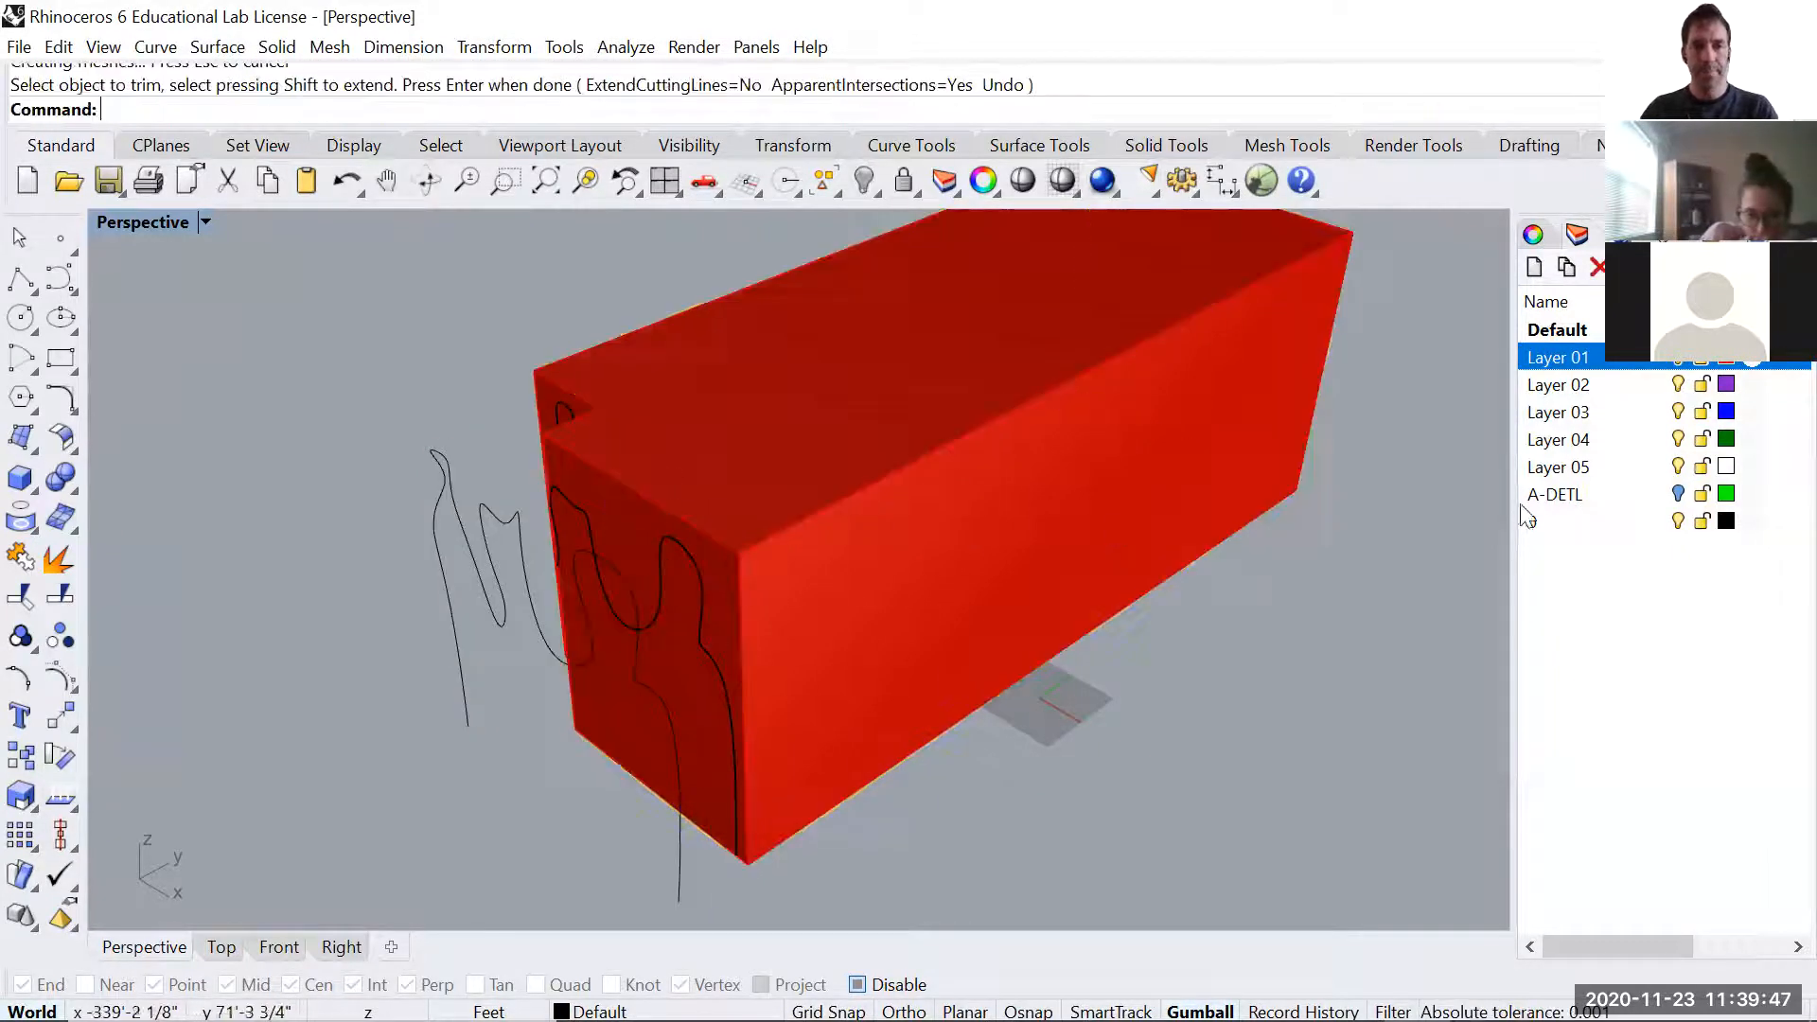
- Hide Layer 01 and examine the trimmed surface's shape from different angles
left_click(1682, 363)
right_click_drag(629, 679, 801, 667)
scroll(872, 681, "down", 3)
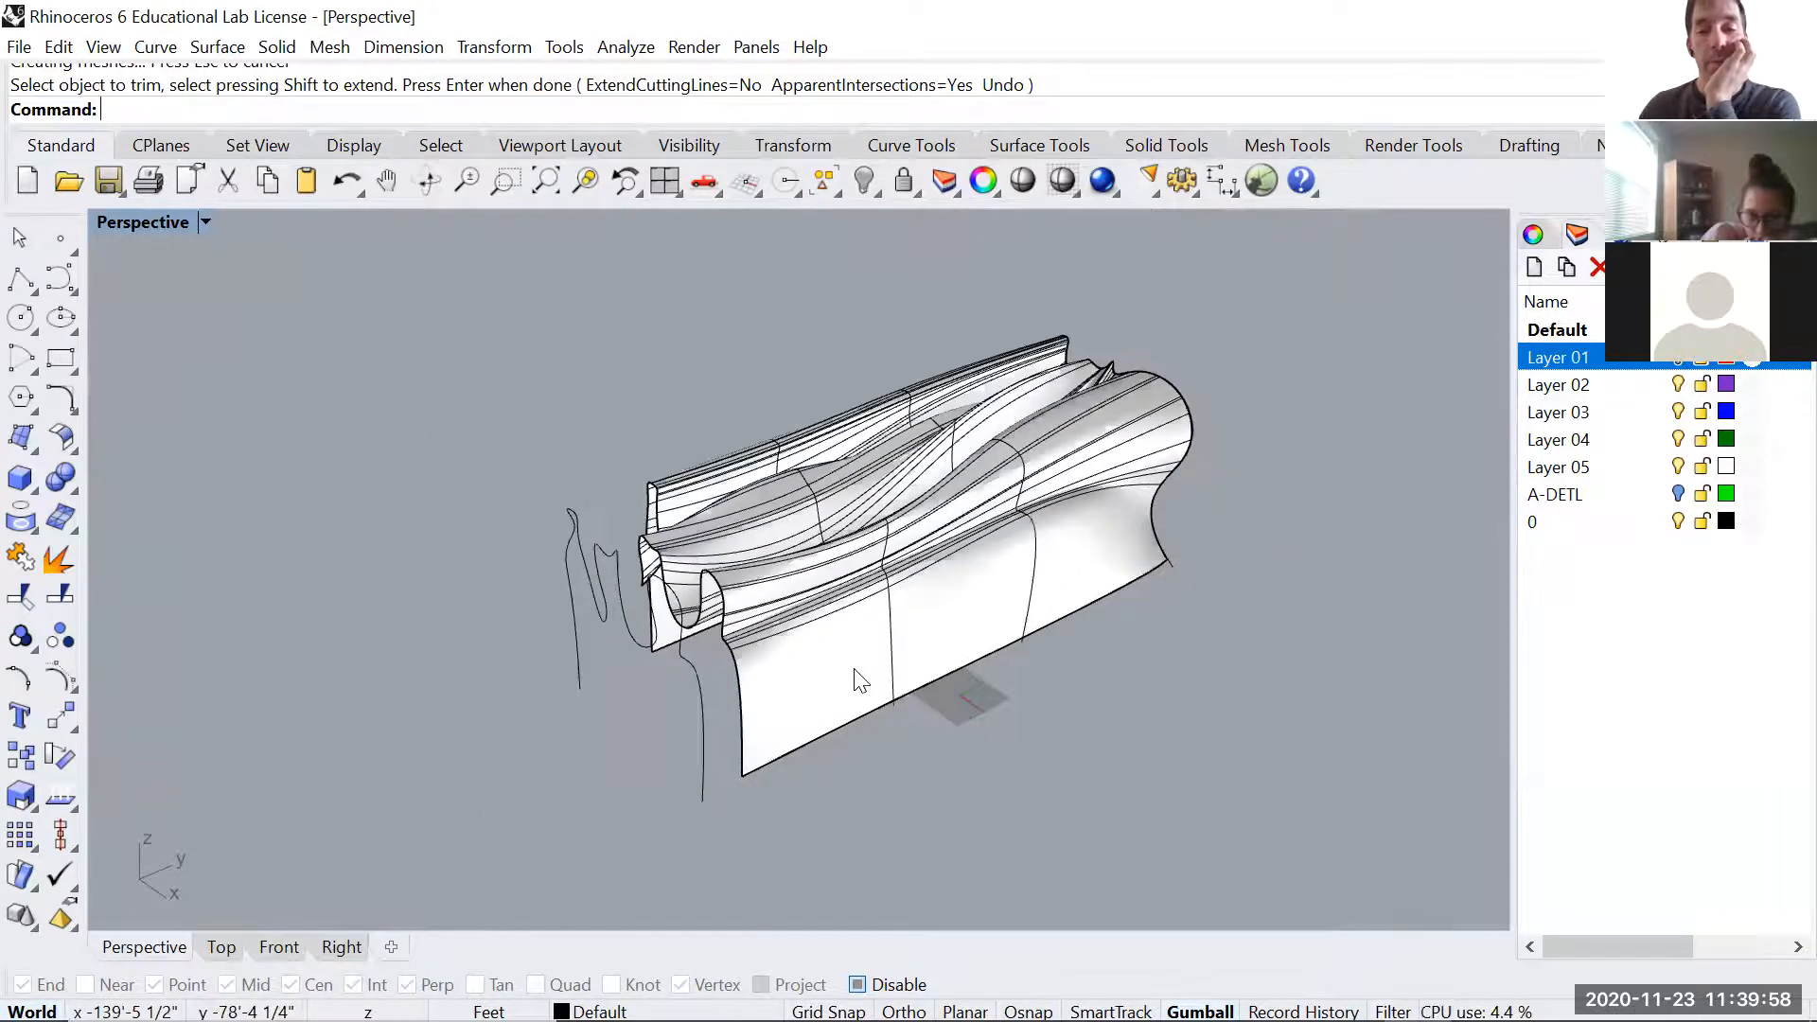
scroll(897, 585, "up", 3)
right_click_drag(934, 568, 860, 654)
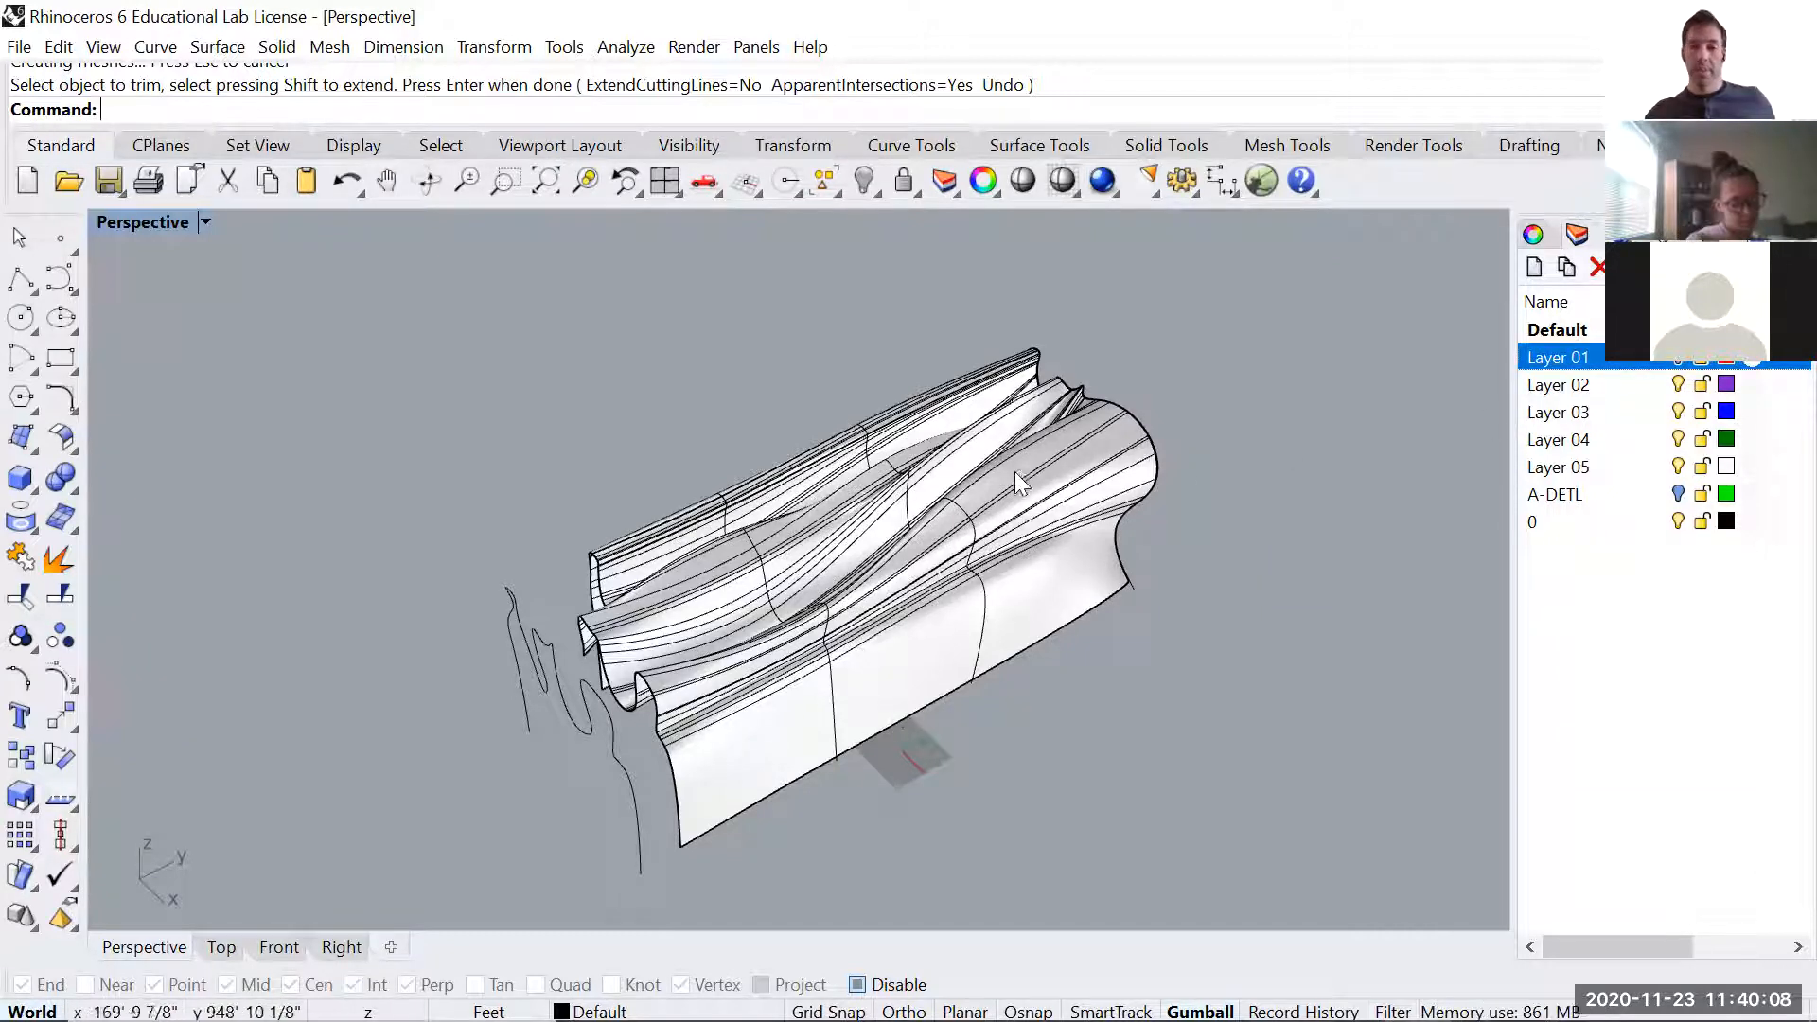
- Delete the leftover profile curves beside and along the trimmed surface
scroll(879, 478, "down", 4)
left_click_drag(769, 658, 786, 737)
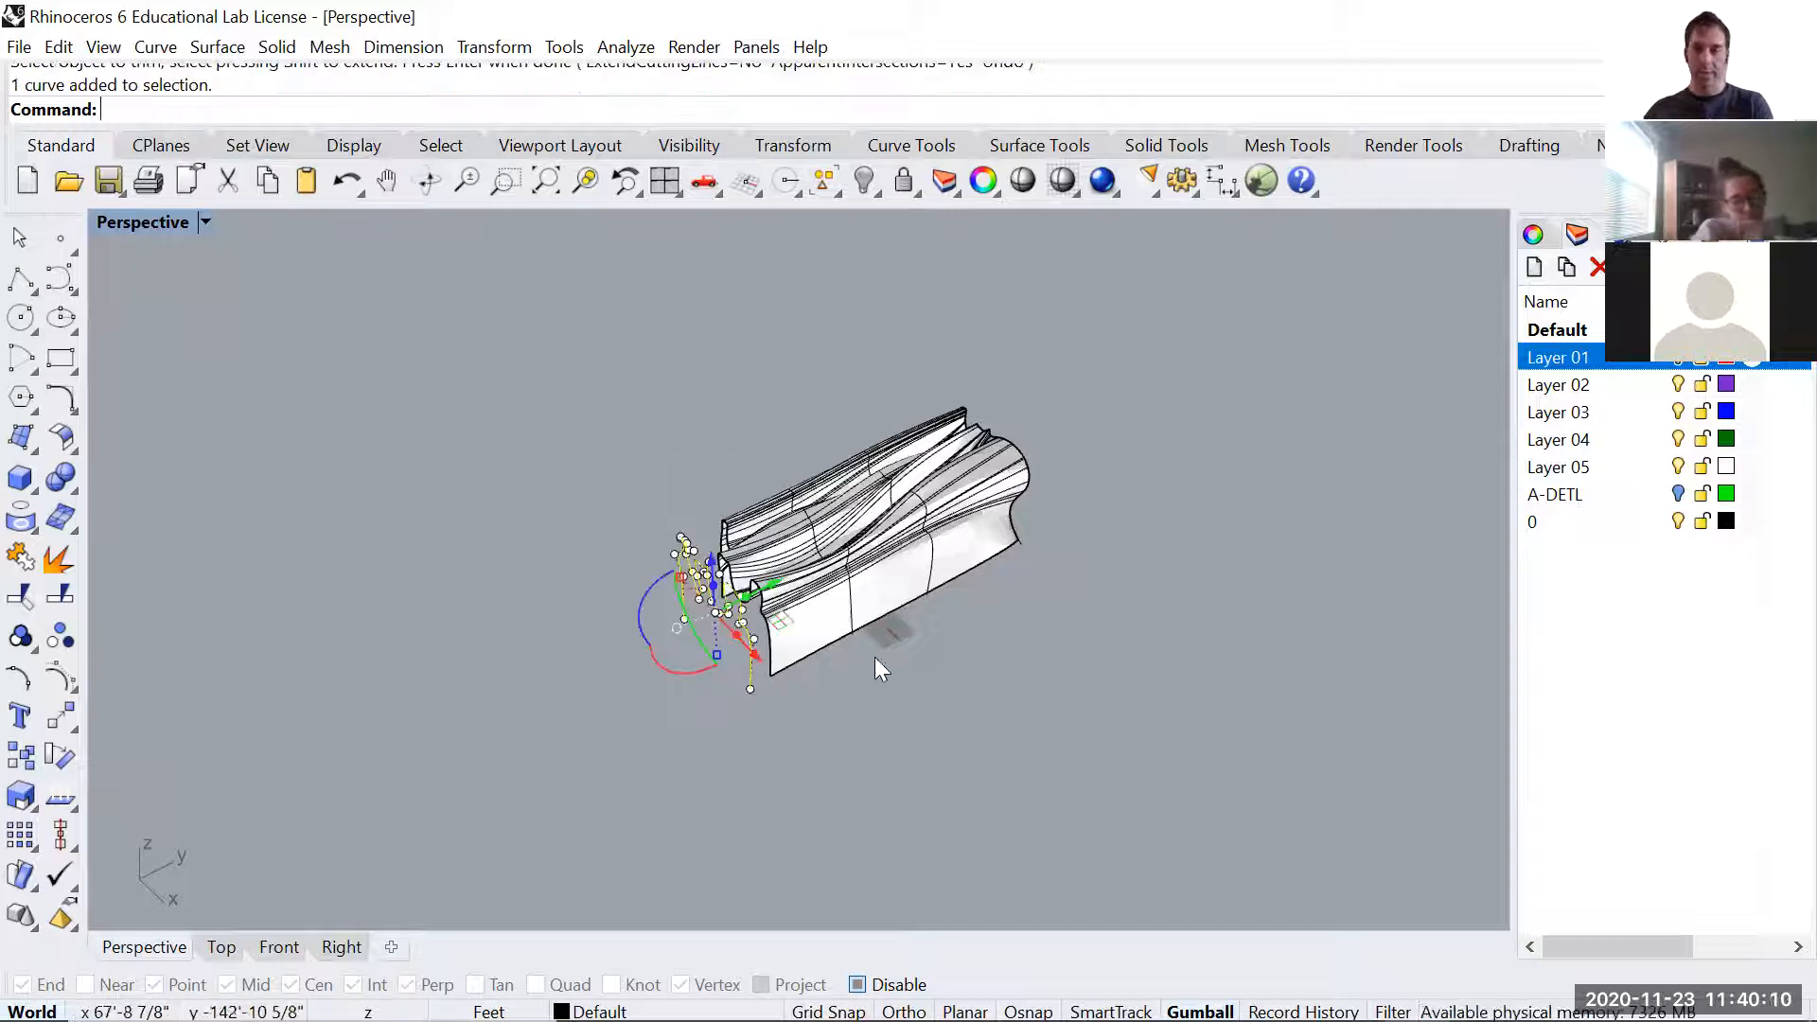
key("Delete")
left_click_drag(801, 401, 1127, 683)
key("Delete")
- Move the trimmed surface to Layer 02
left_click(857, 511)
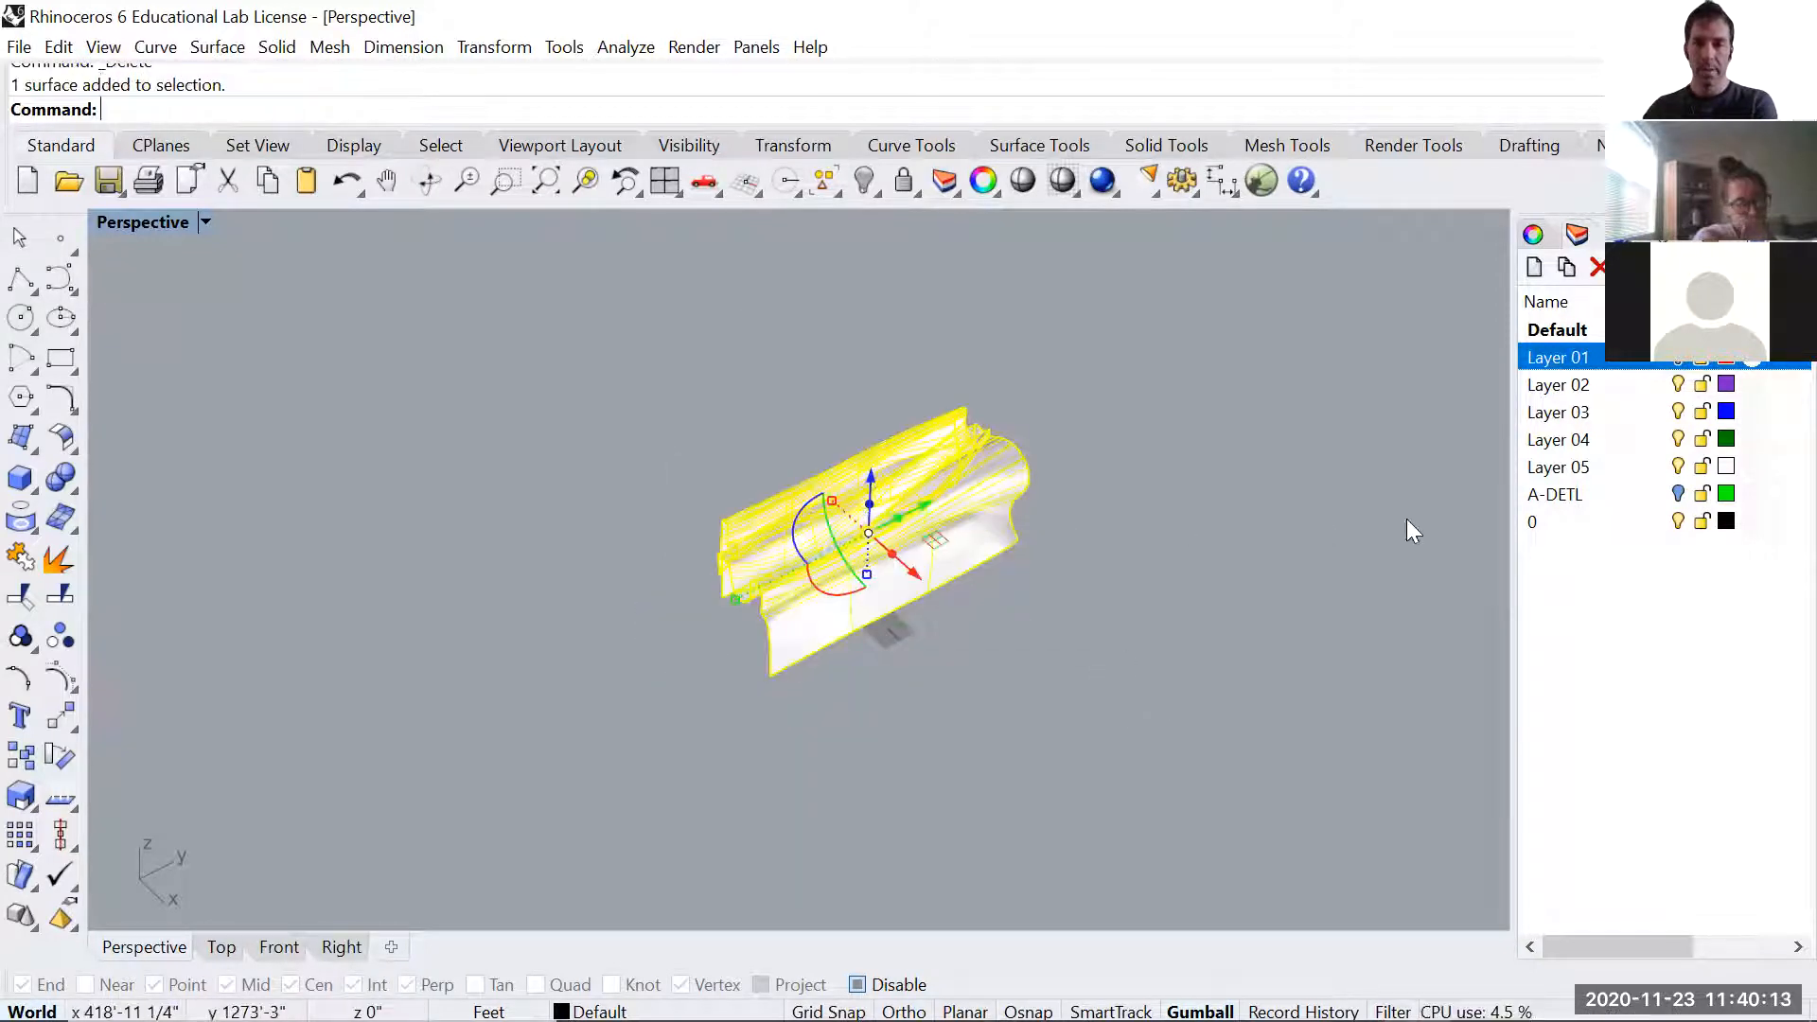
right_click(1590, 390)
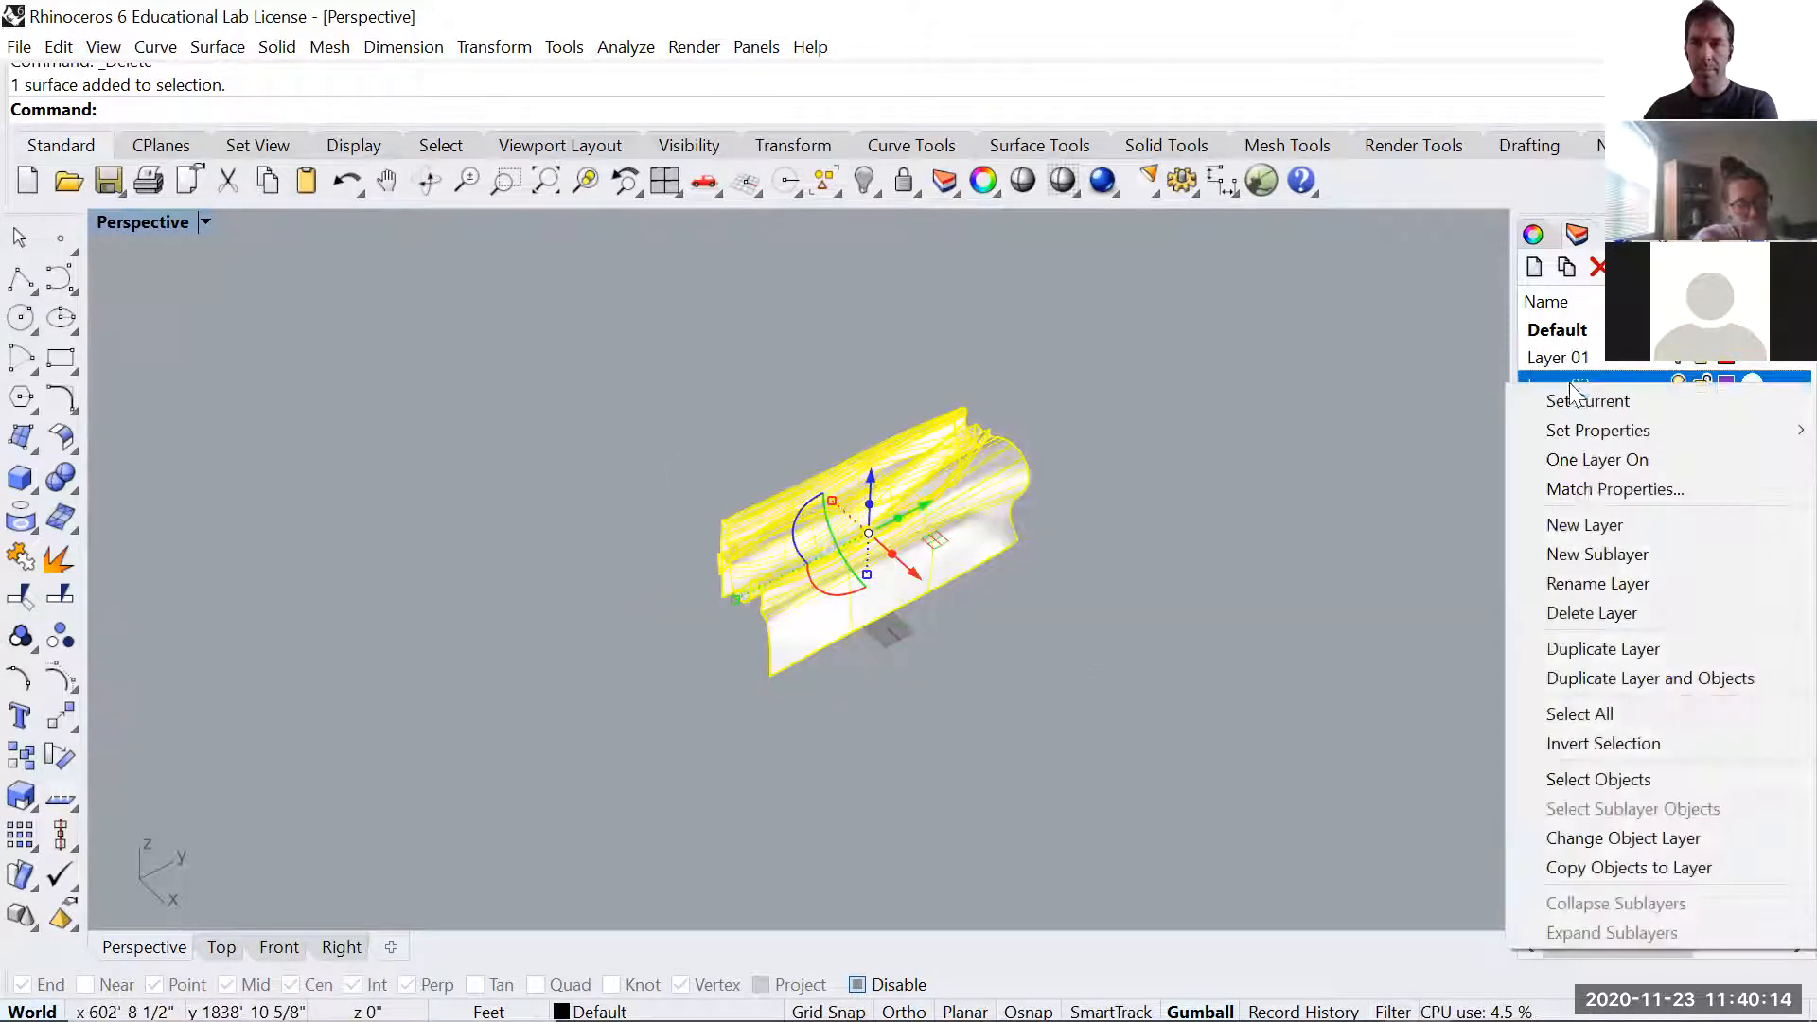
left_click(1592, 840)
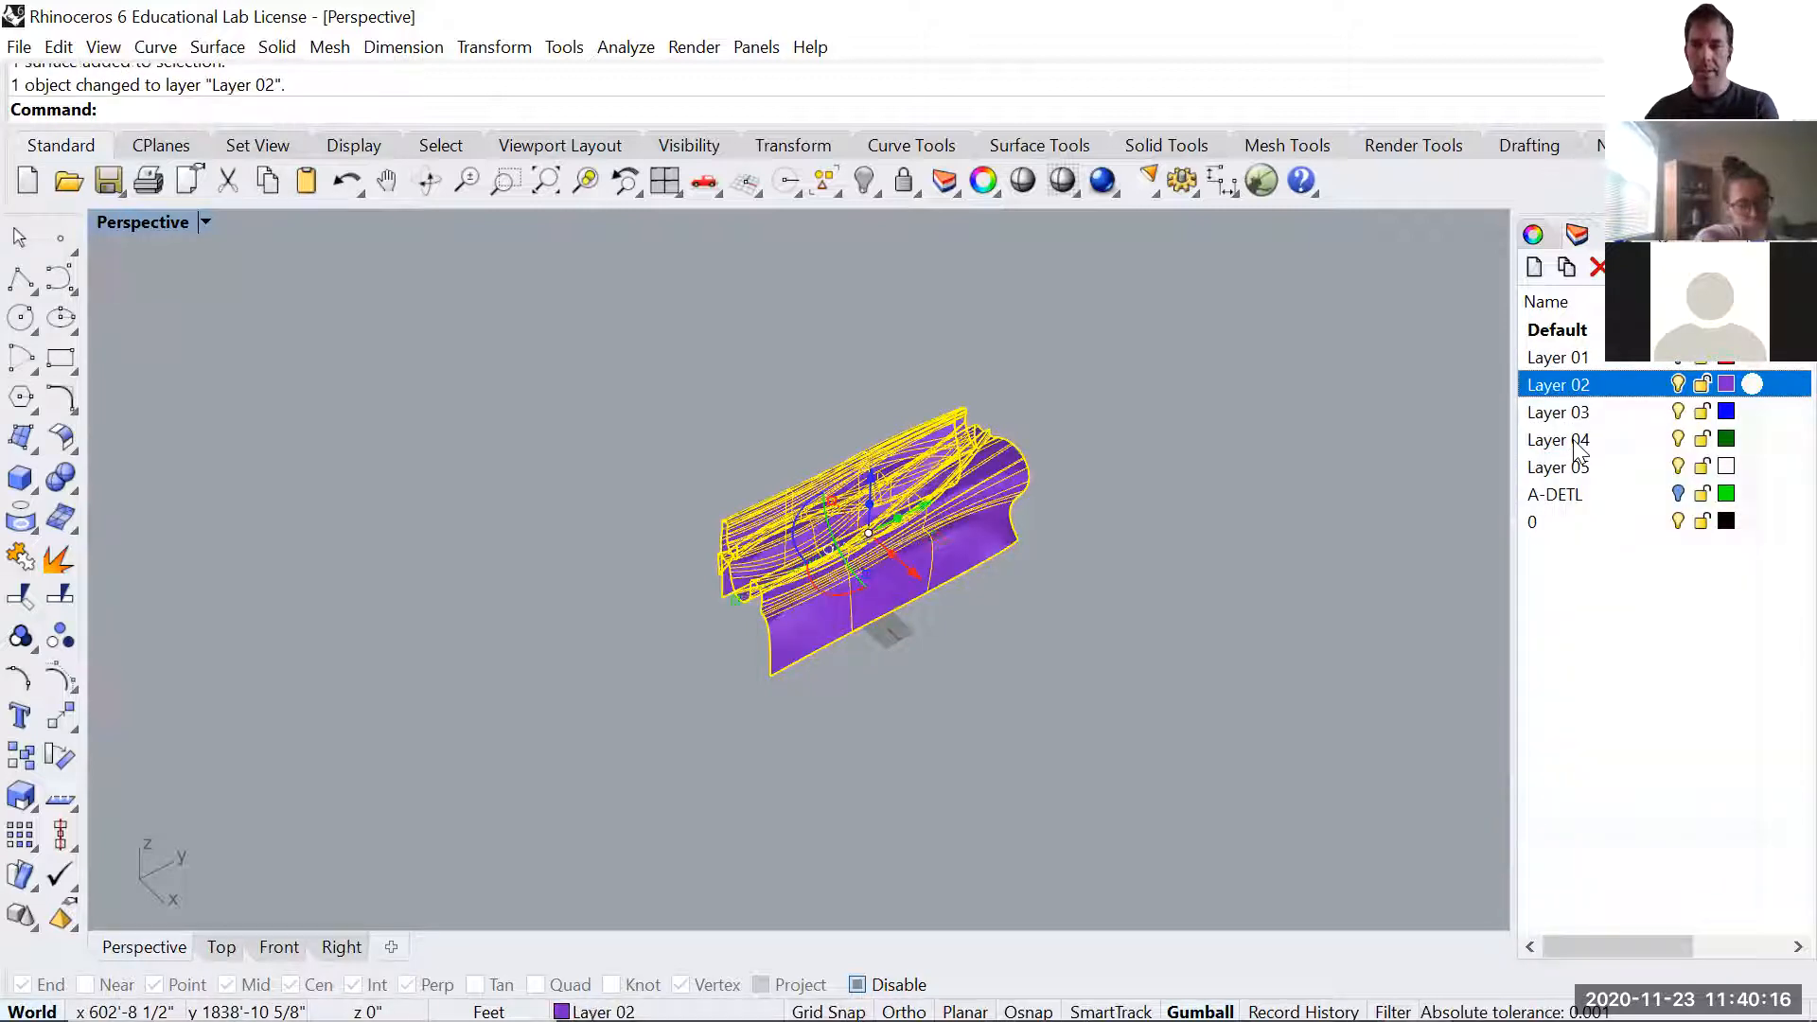
- Rename Layer 02 as CeilingComponents
right_click(1562, 388)
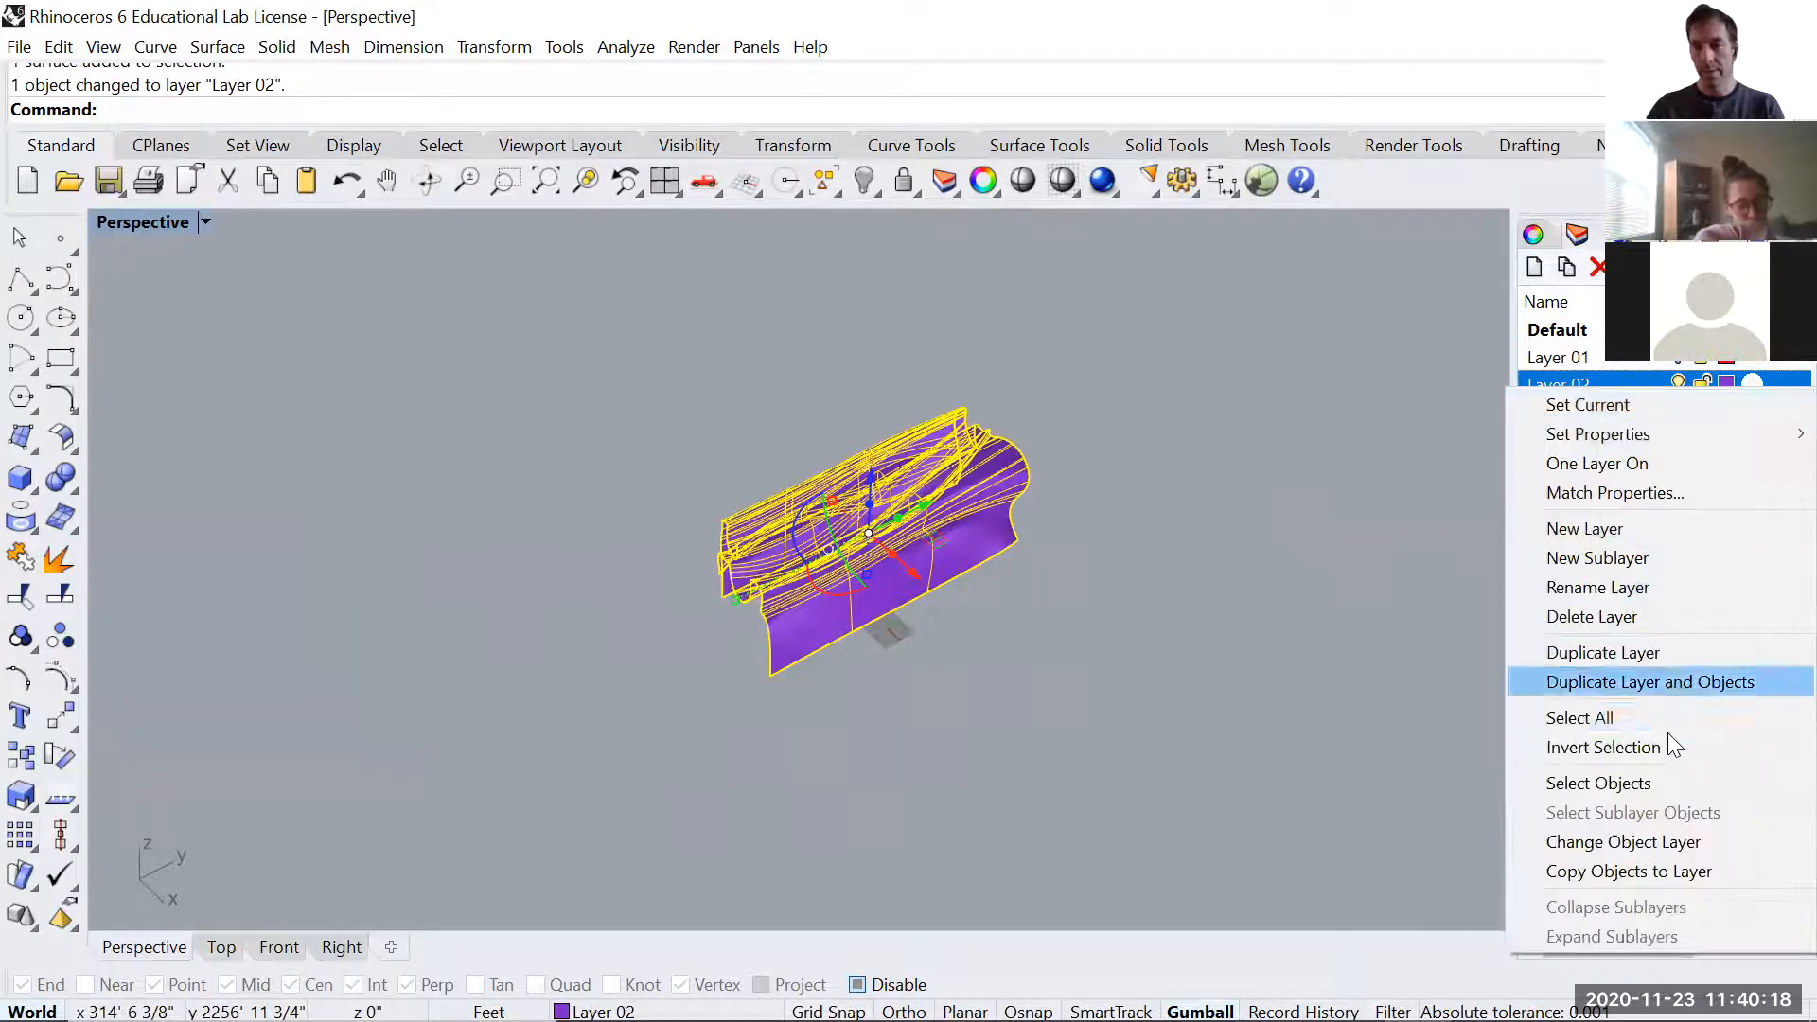
left_click(1604, 588)
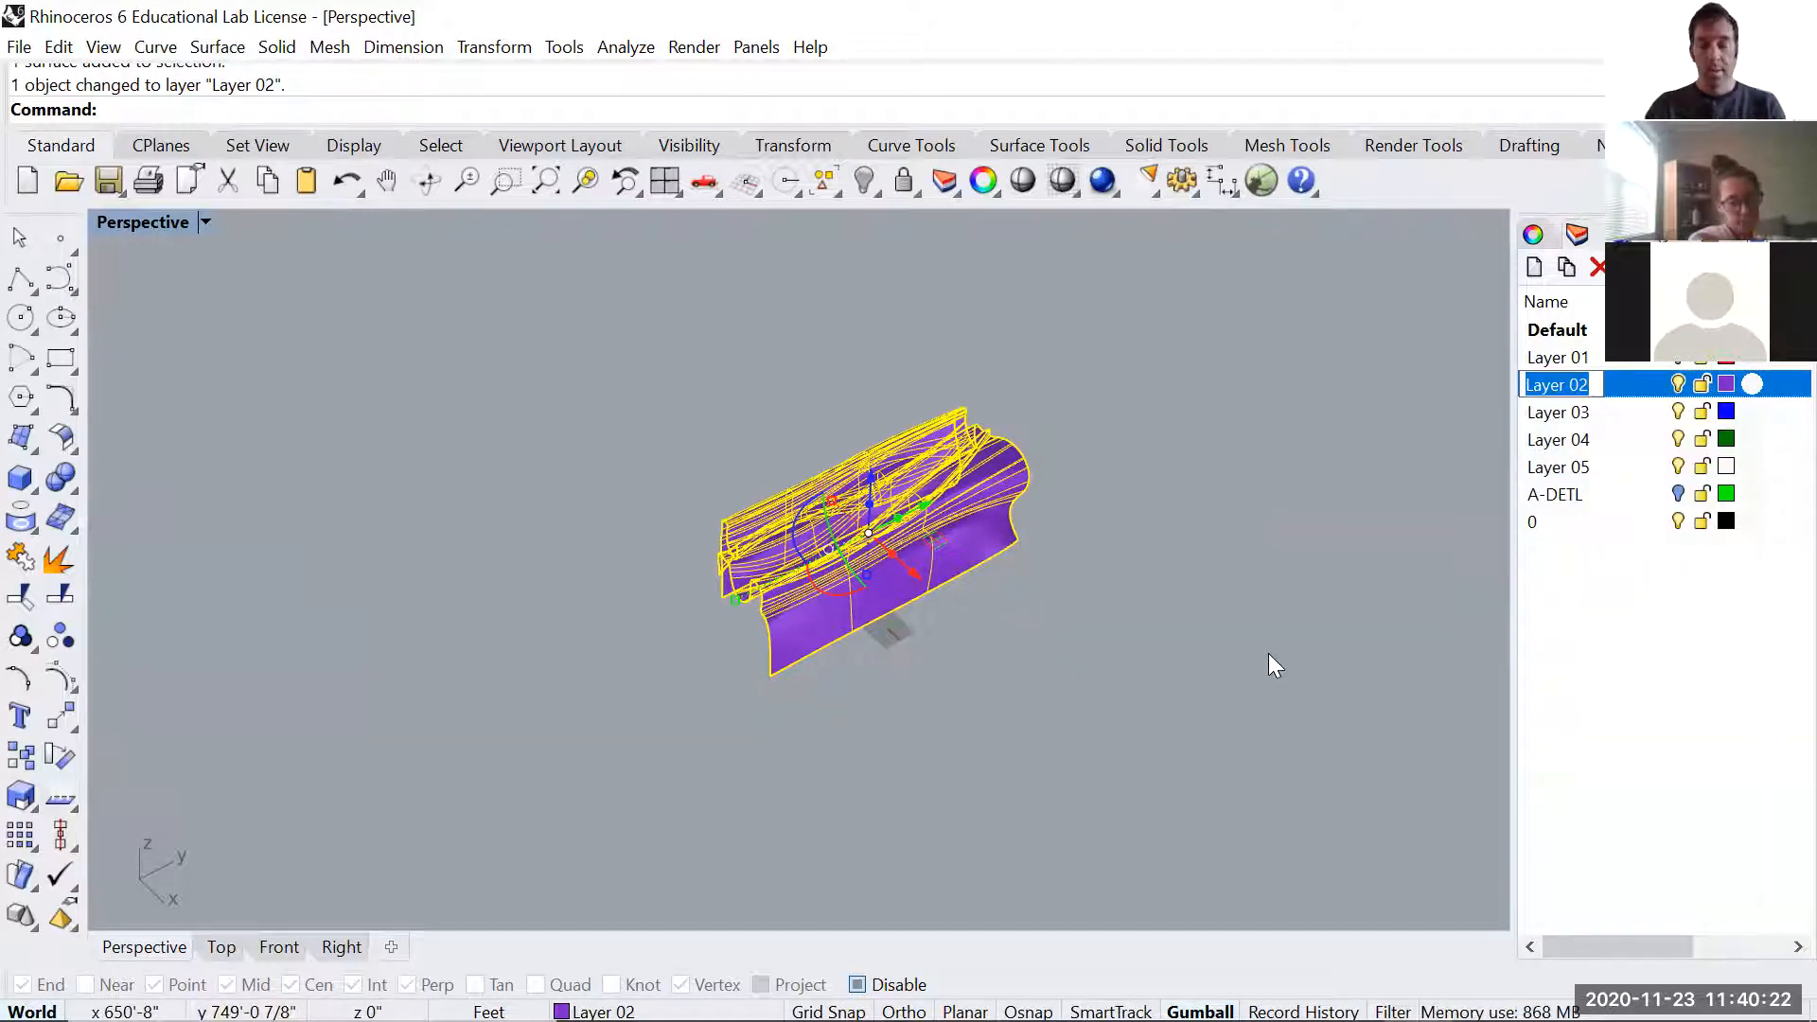
type("CeilingComponents")
key("Return")
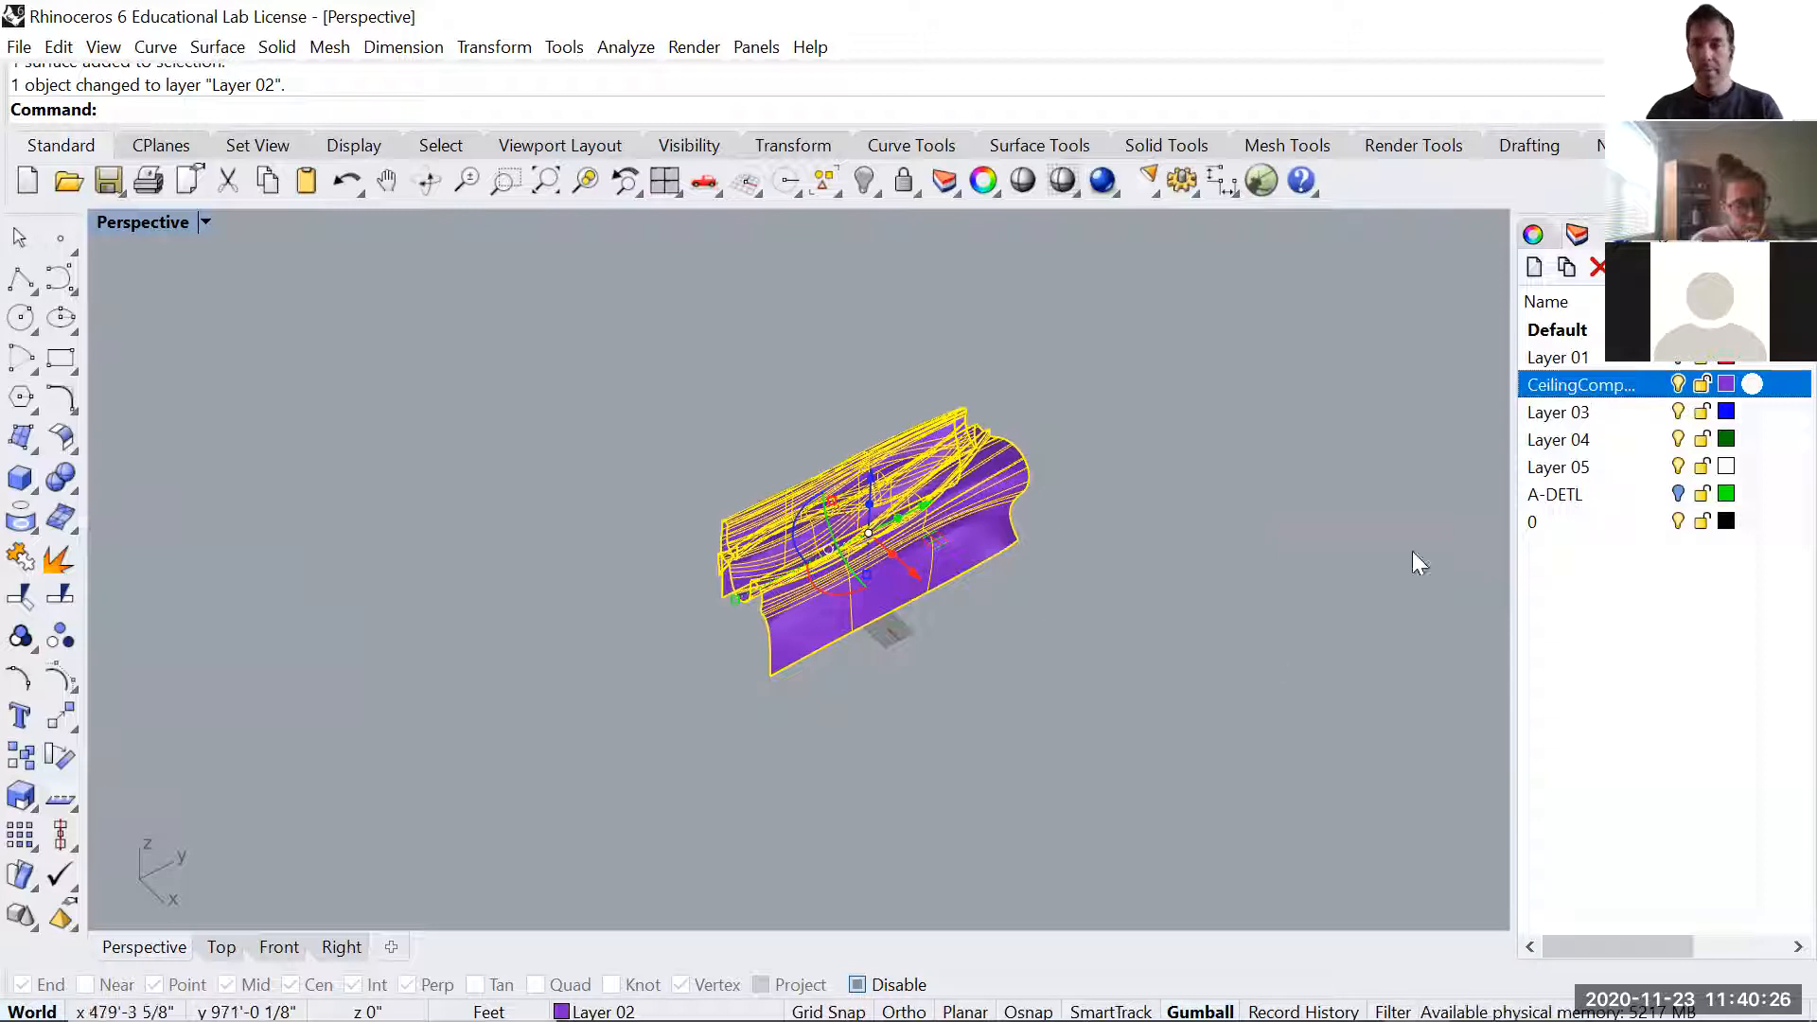
- Hide the CeilingComponents layer, show Layer 01 and delete the box on it
left_click(1680, 384)
left_click(1678, 358)
left_click(950, 528)
key("Delete")
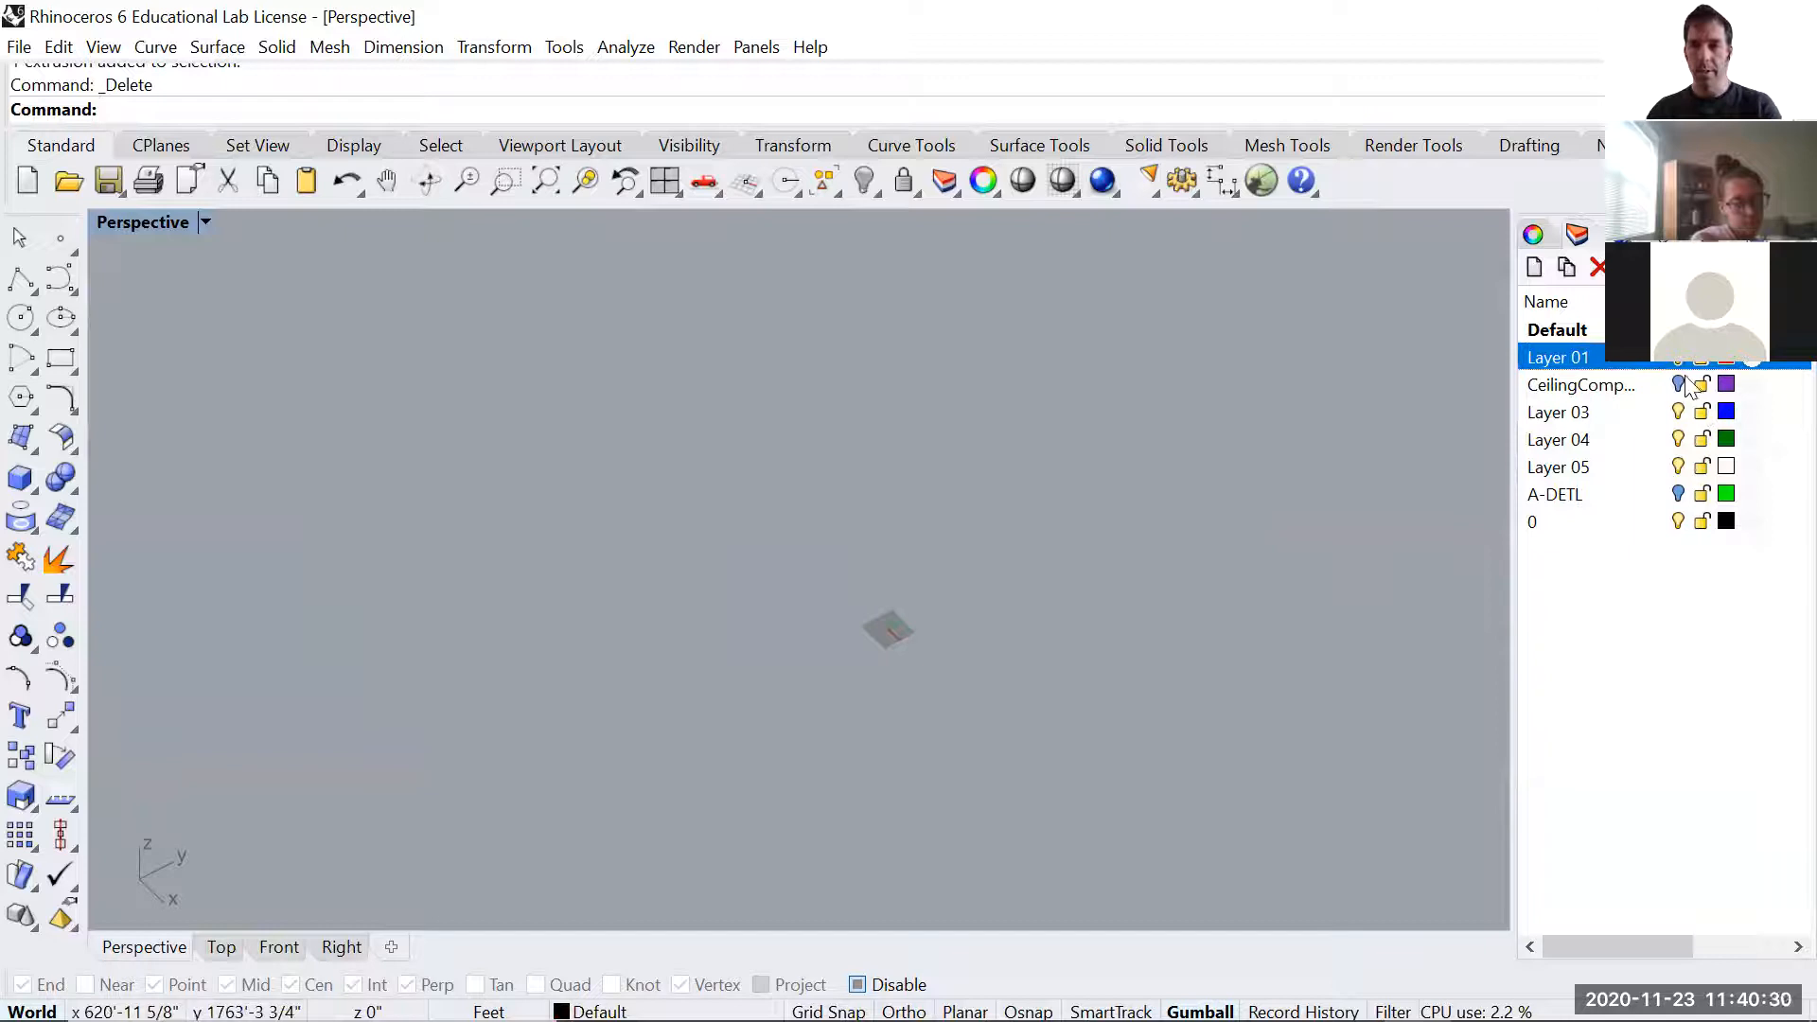
- Turn the CeilingComponents layer back on and view the remaining surface up close
left_click(1681, 383)
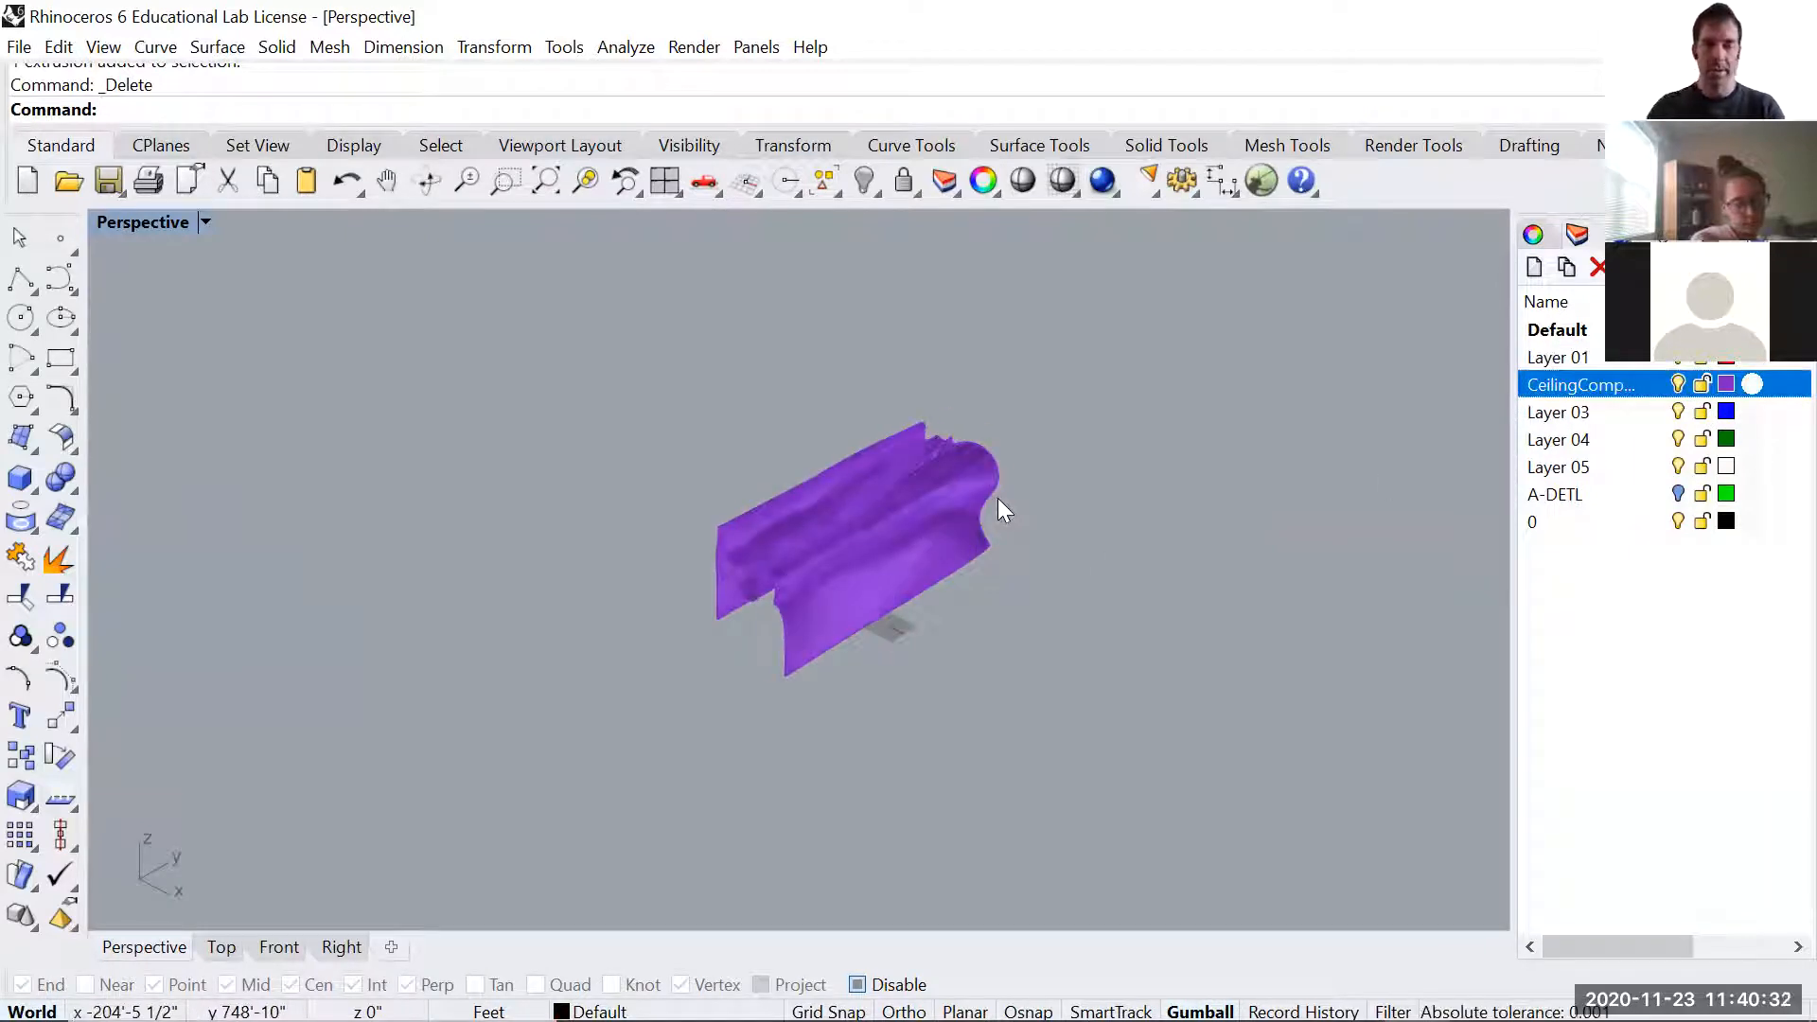
scroll(888, 481, "up", 7)
right_click_drag(849, 628, 893, 568)
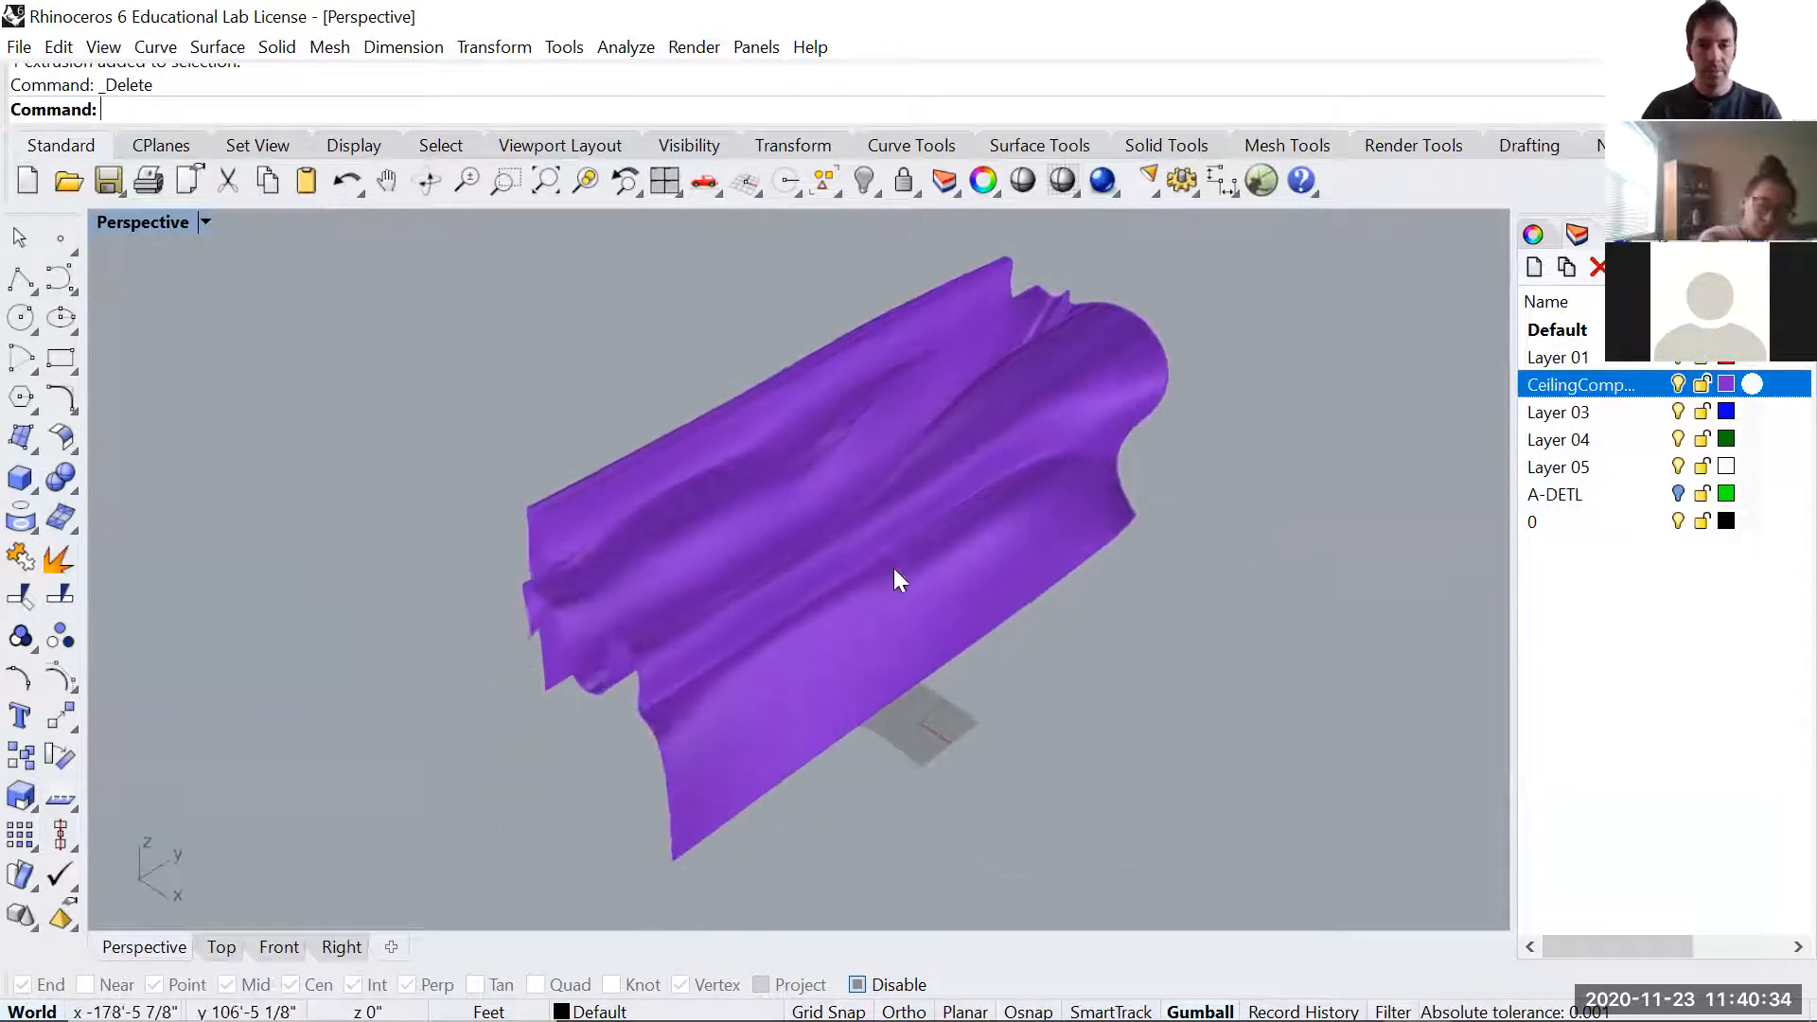
- Save the model to the Desktop as a Rhino 6 file named "Ceiling OCmponenbts"
key("ctrl+s")
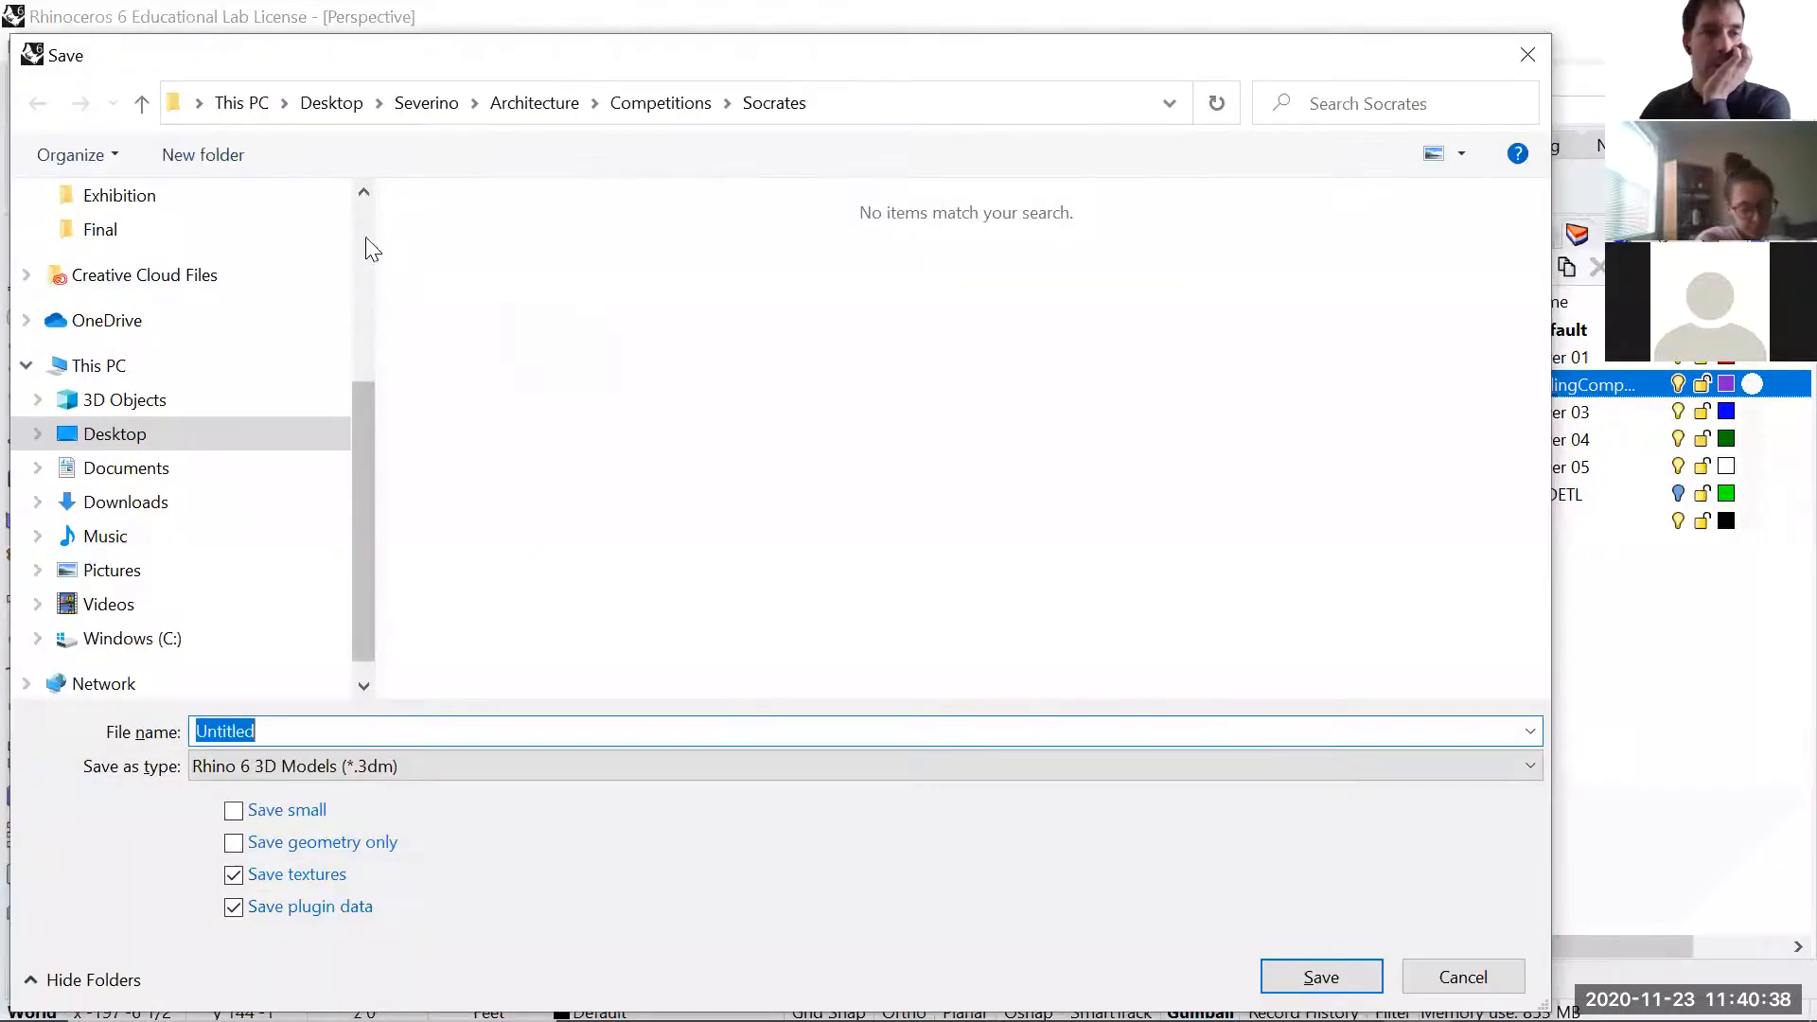
scroll(372, 249, "up", 3)
left_click(99, 252)
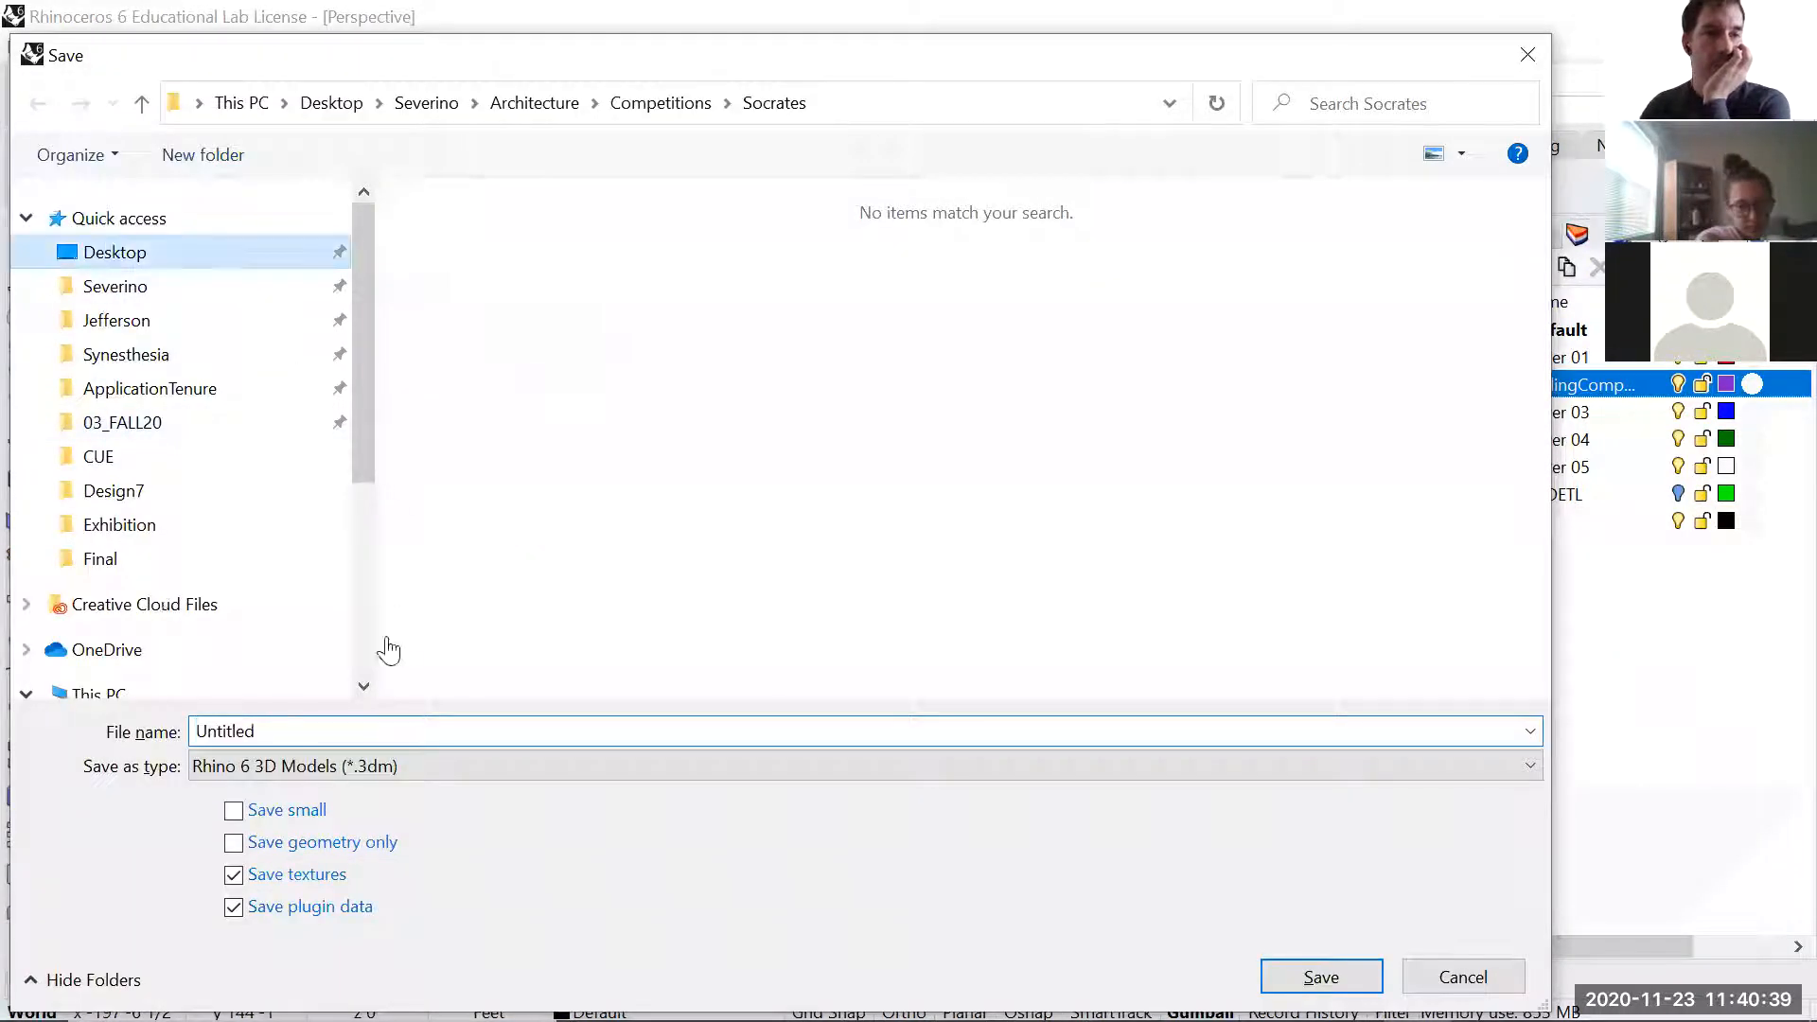
left_click(343, 744)
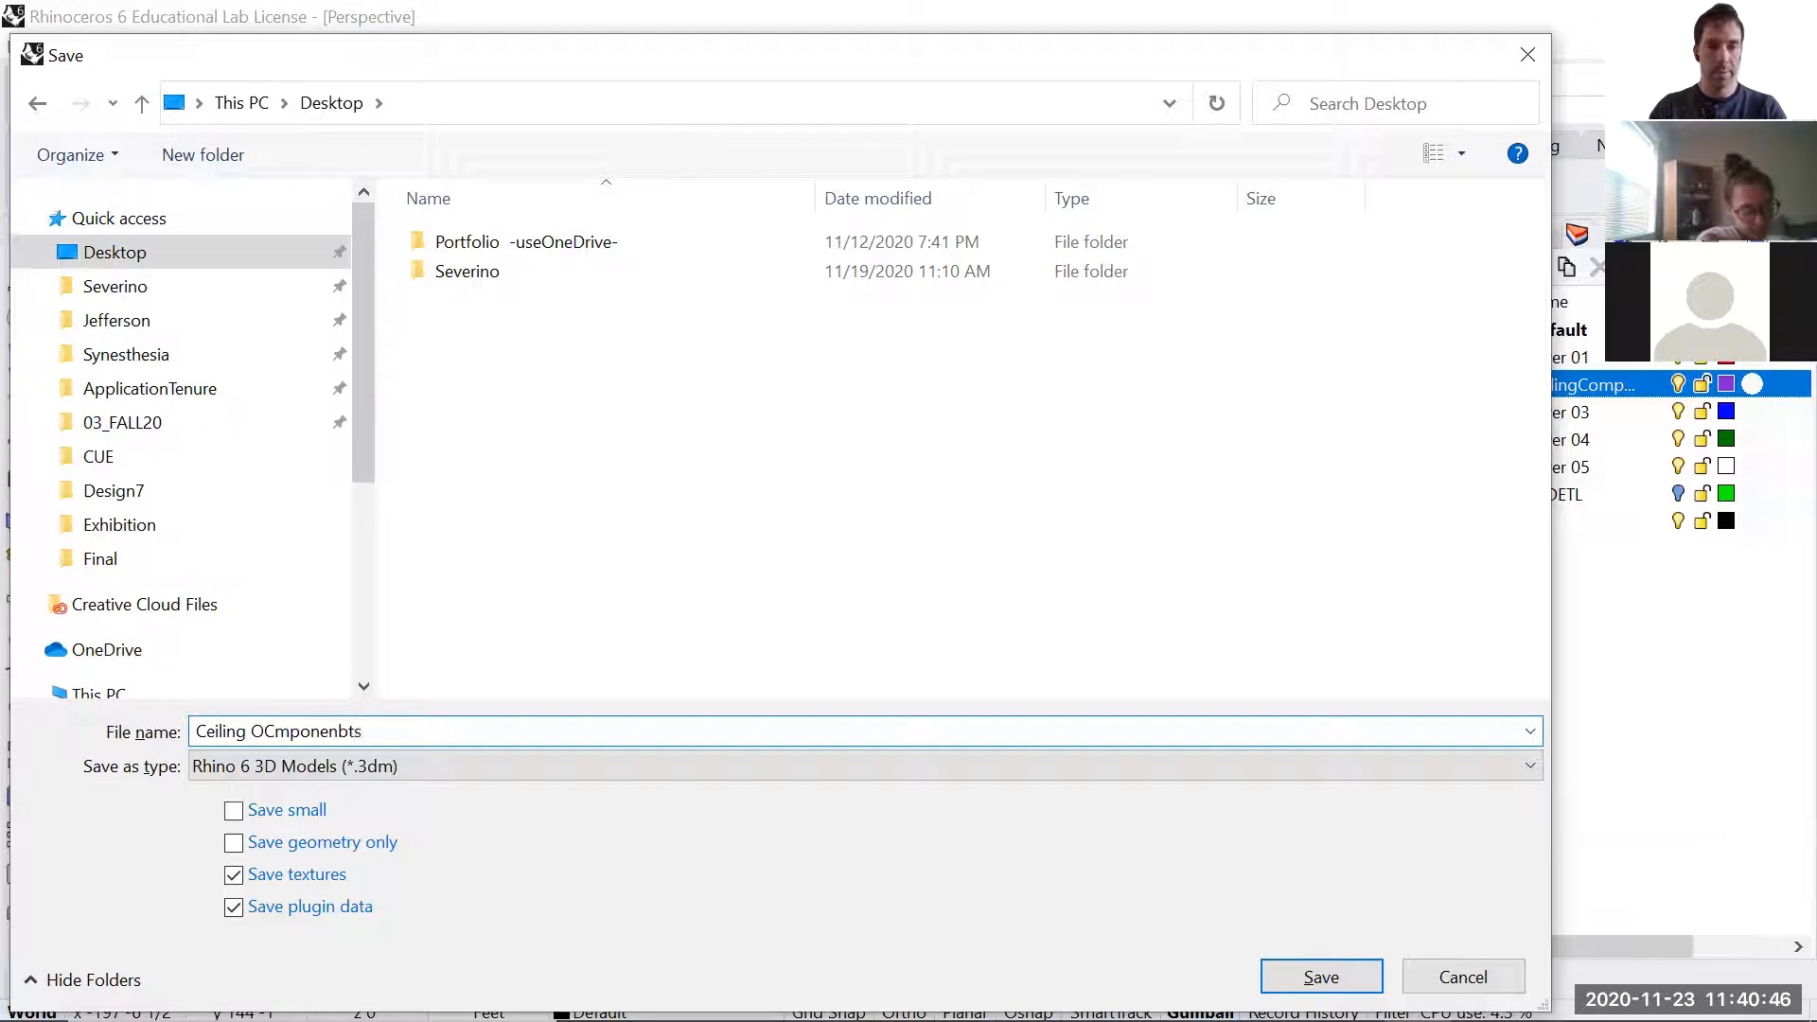
key("Return")
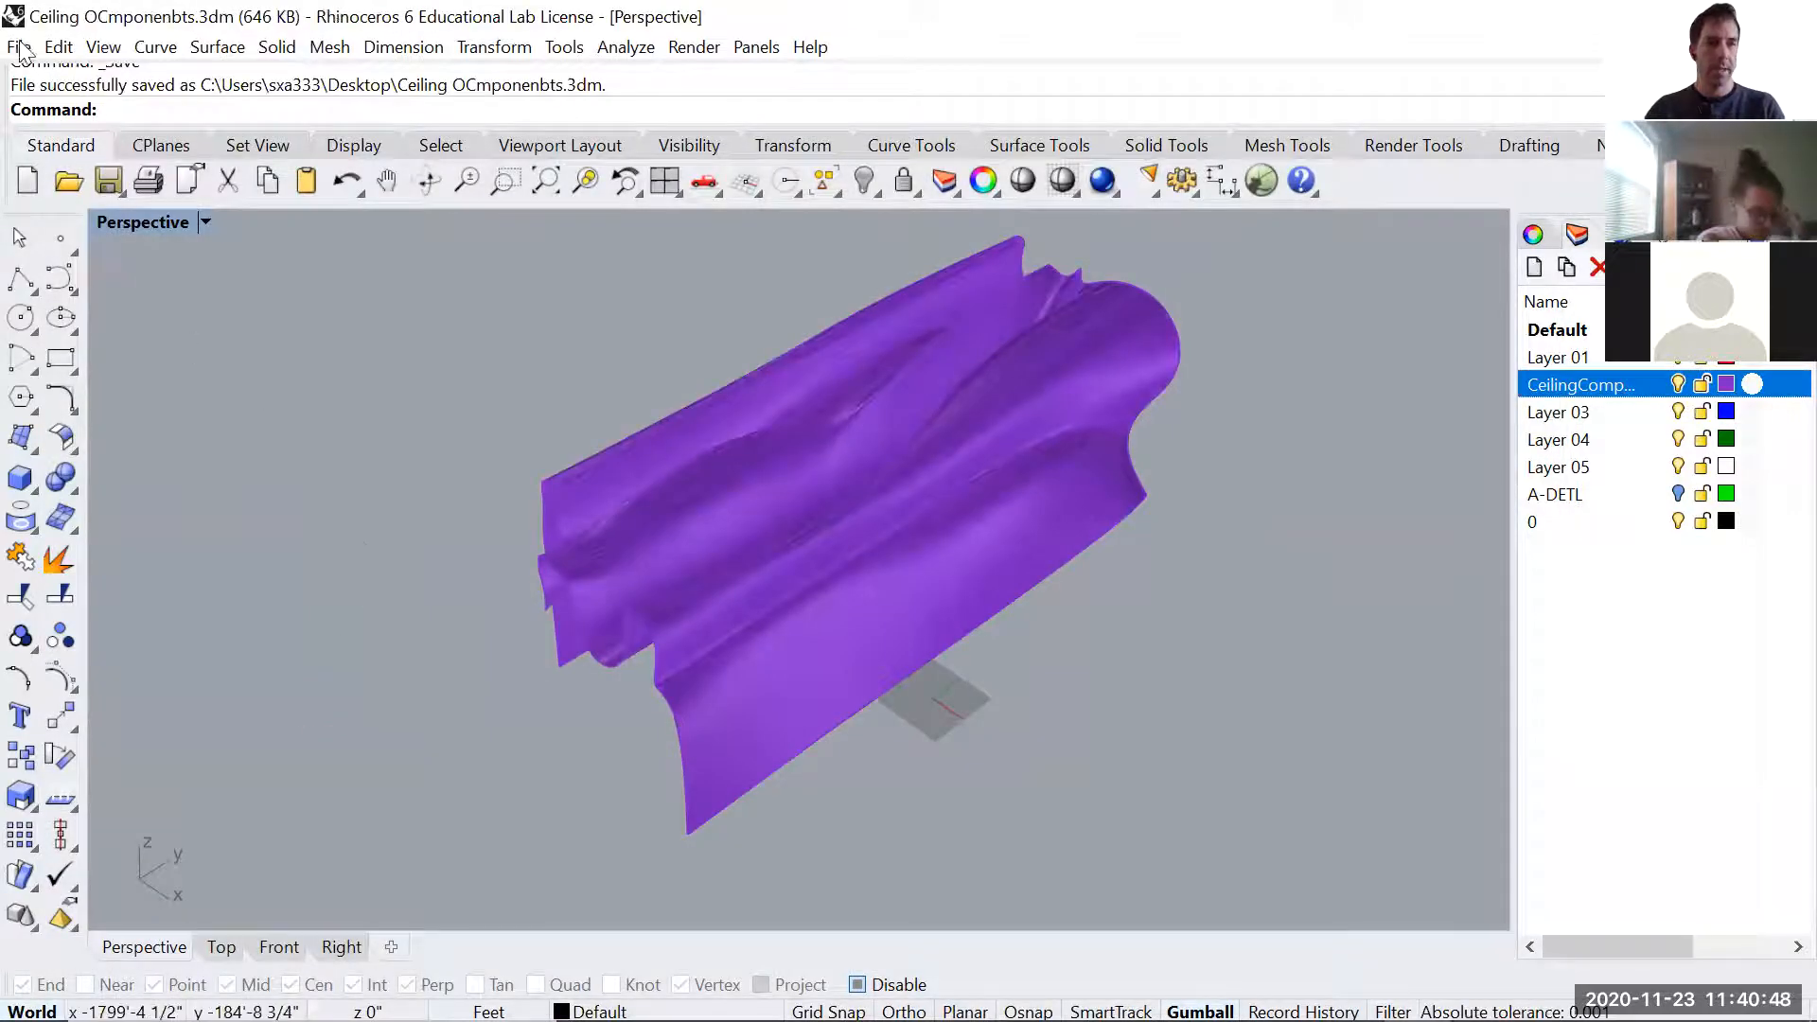
- Select the purple ceiling surface and start exporting only that selection in ACIS (*.sat) format
left_click(850, 467)
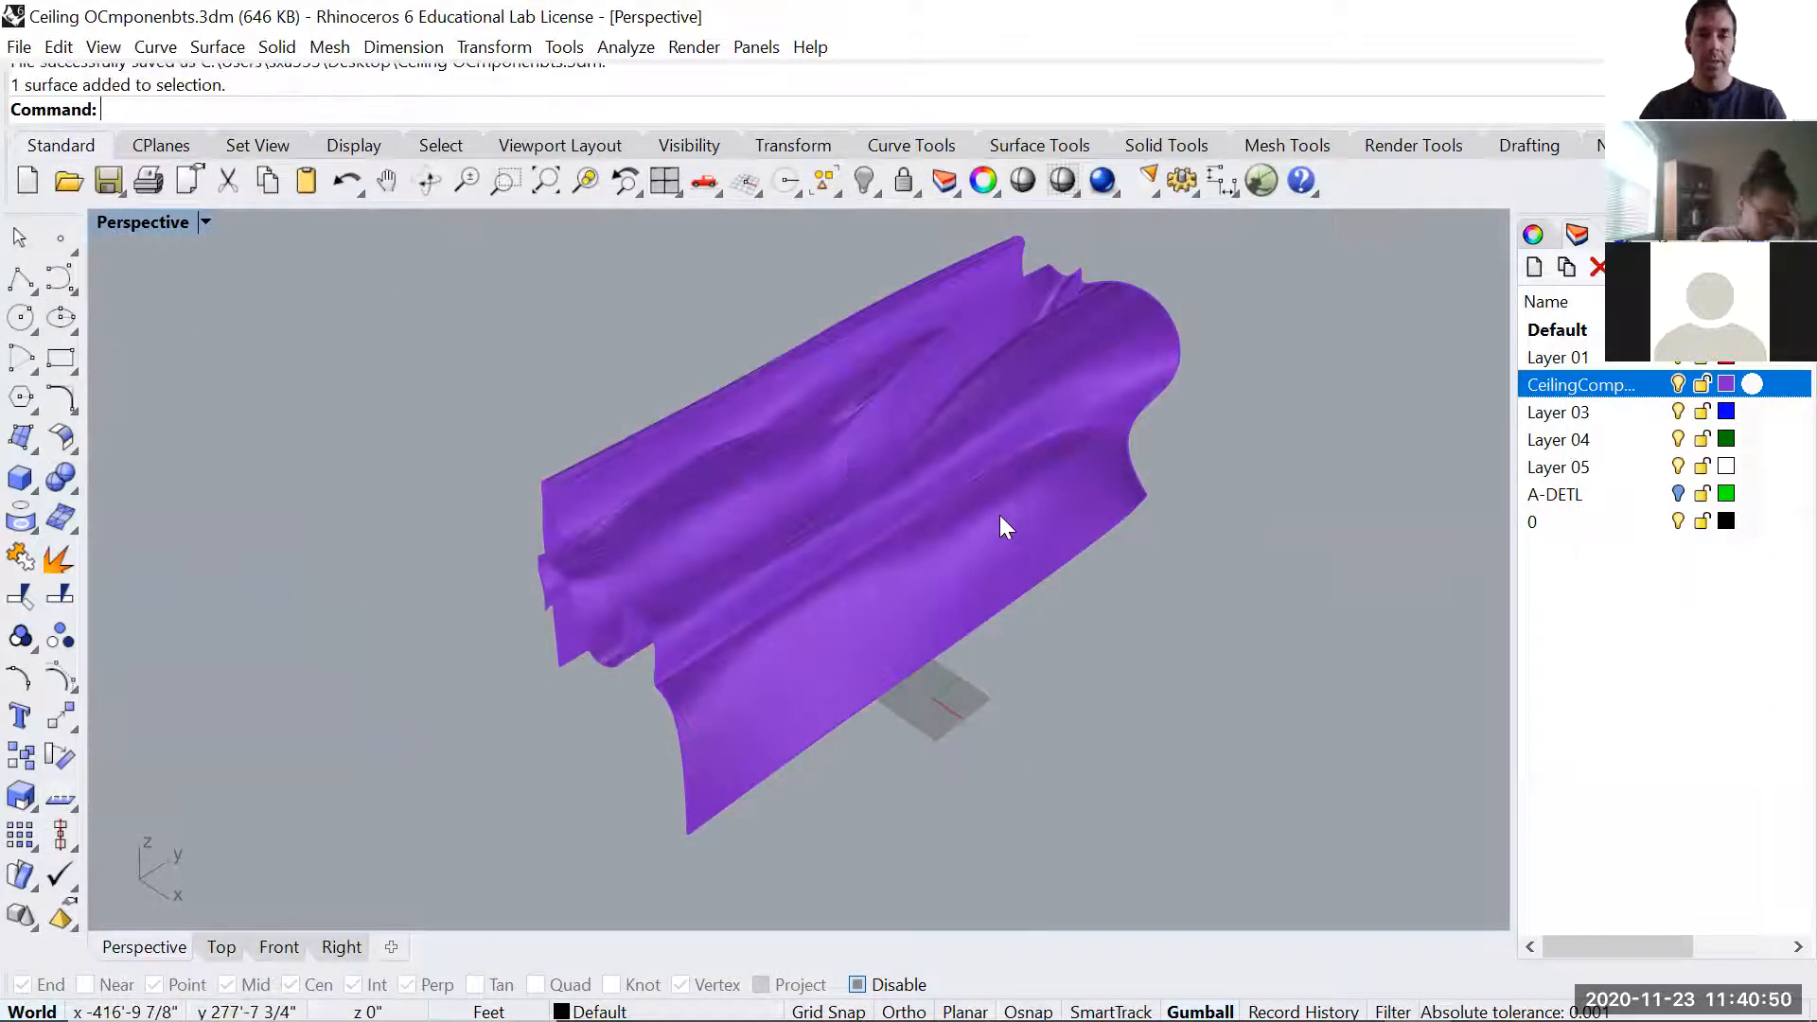
scroll(932, 533, "down", 2)
left_click(984, 566)
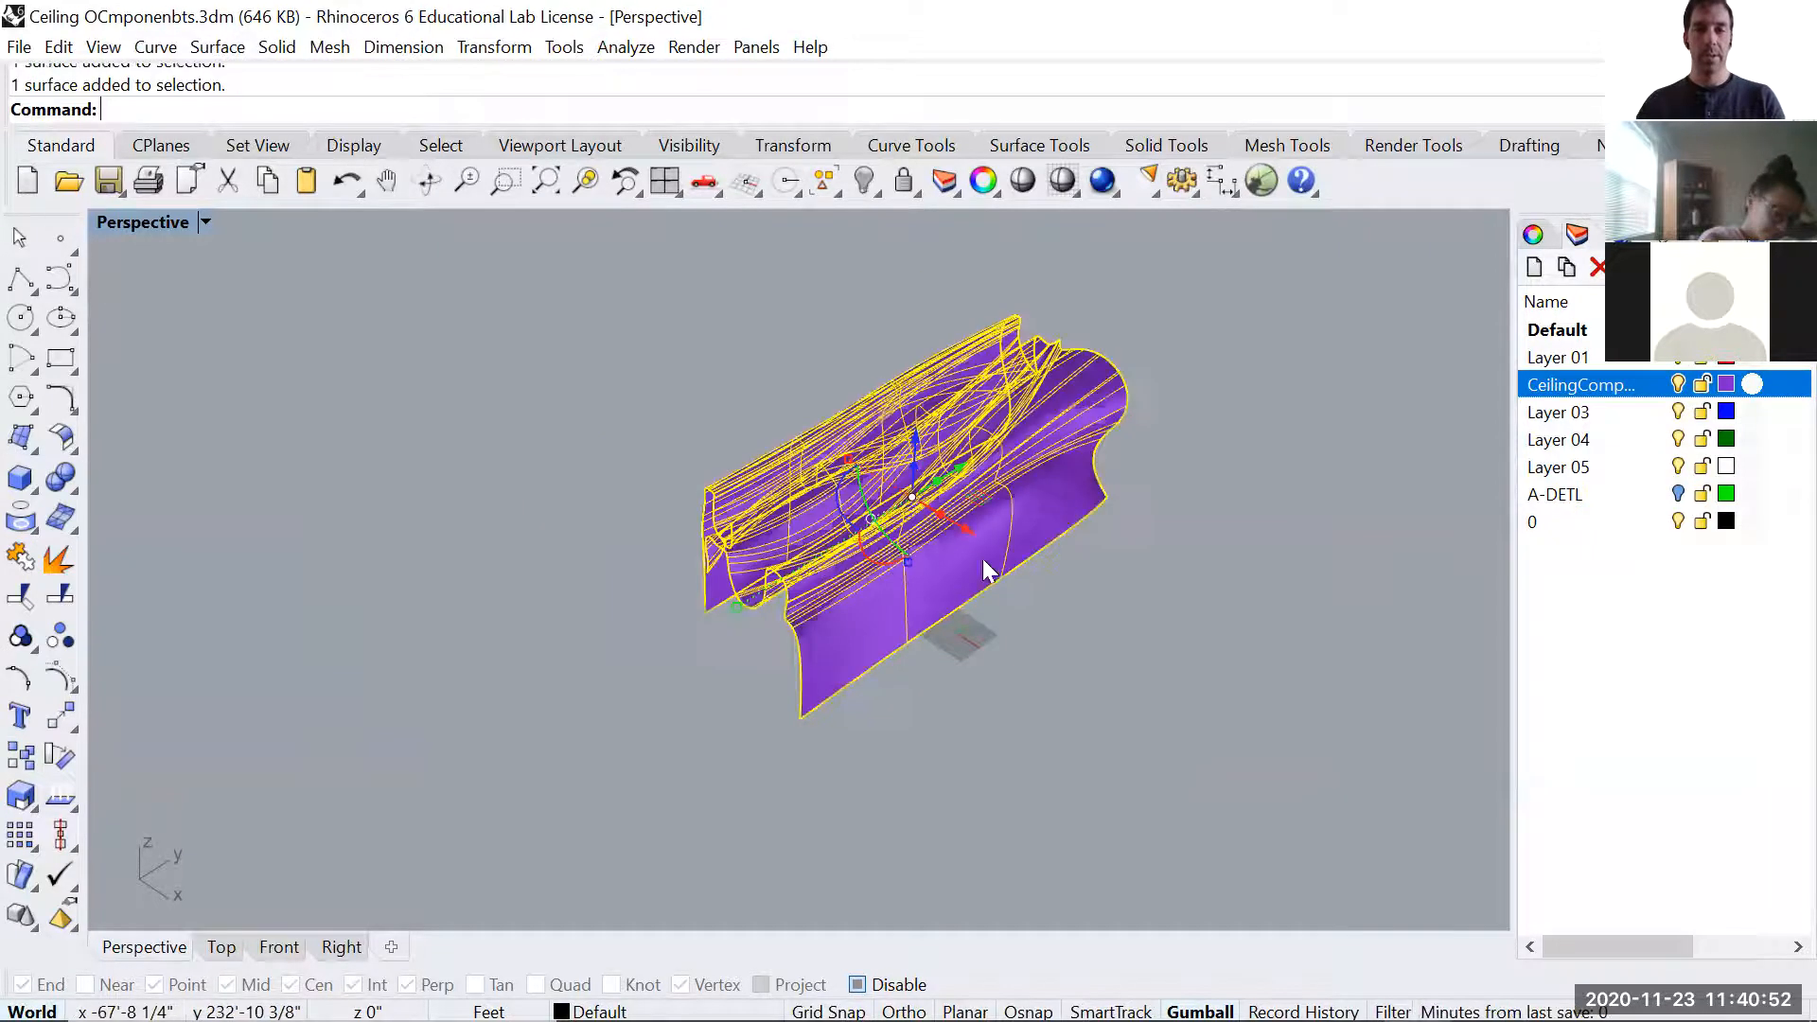
left_click(19, 46)
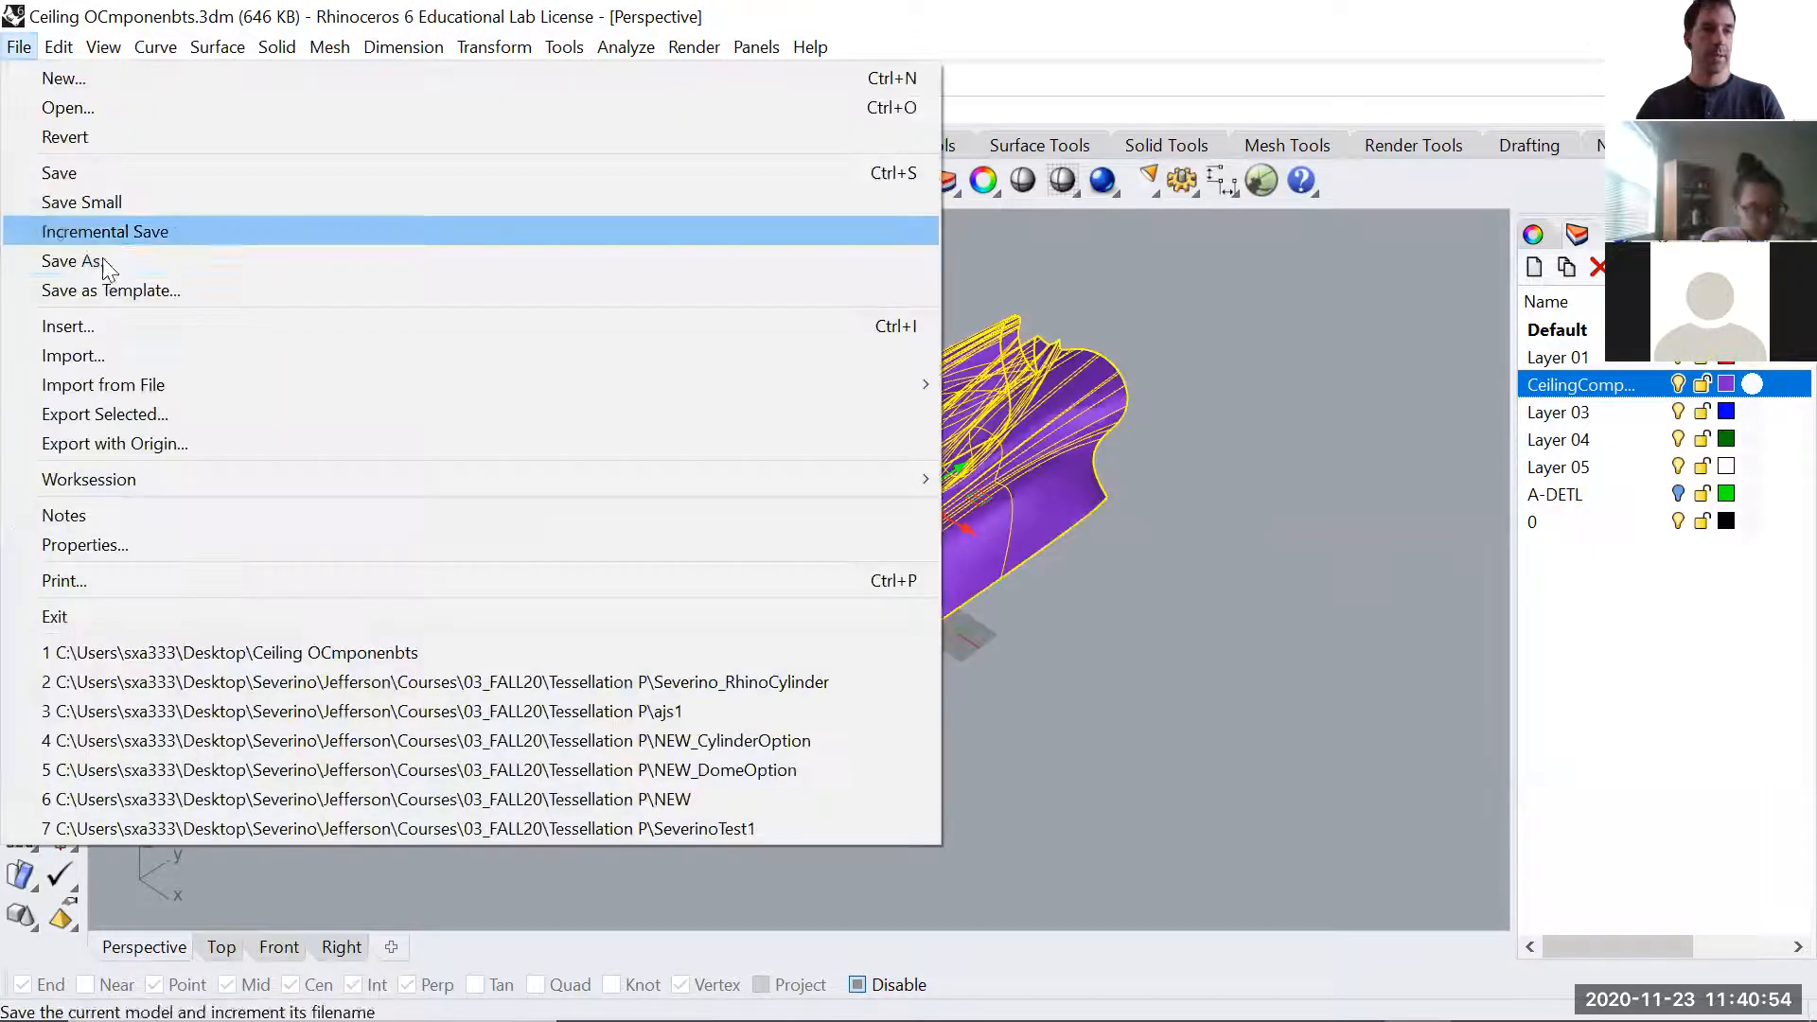
left_click(95, 412)
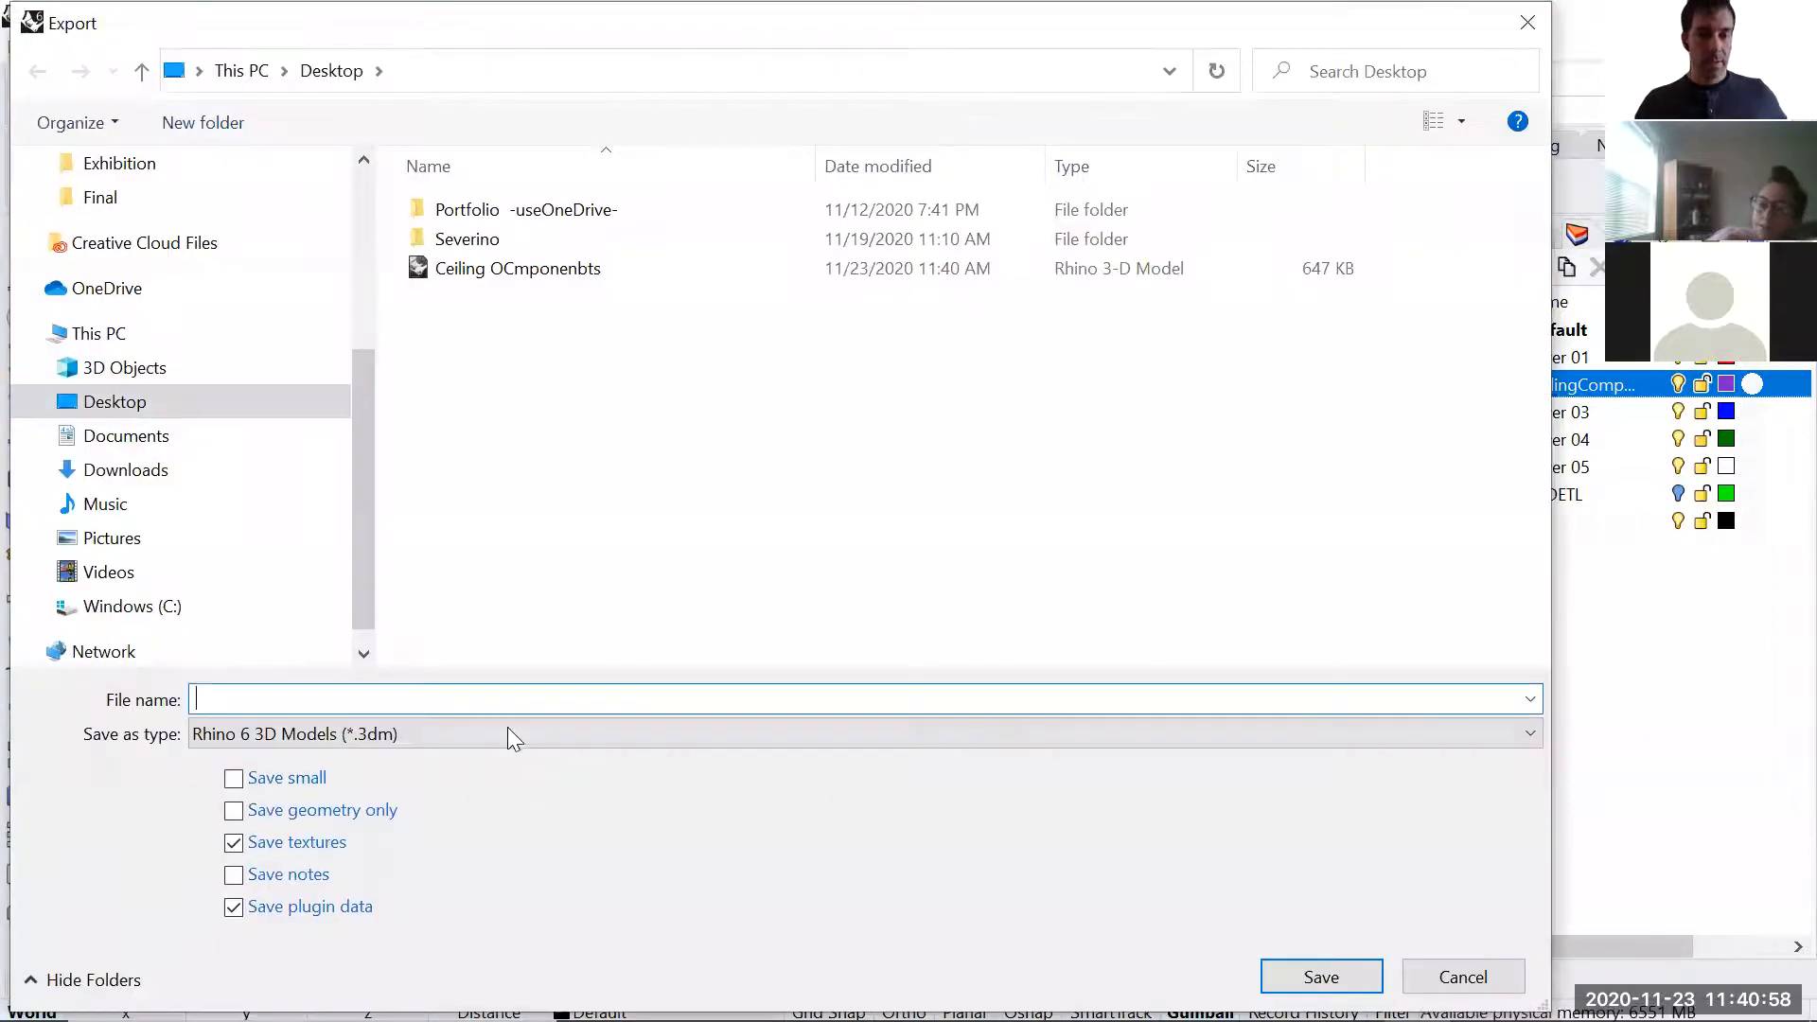
left_click(508, 732)
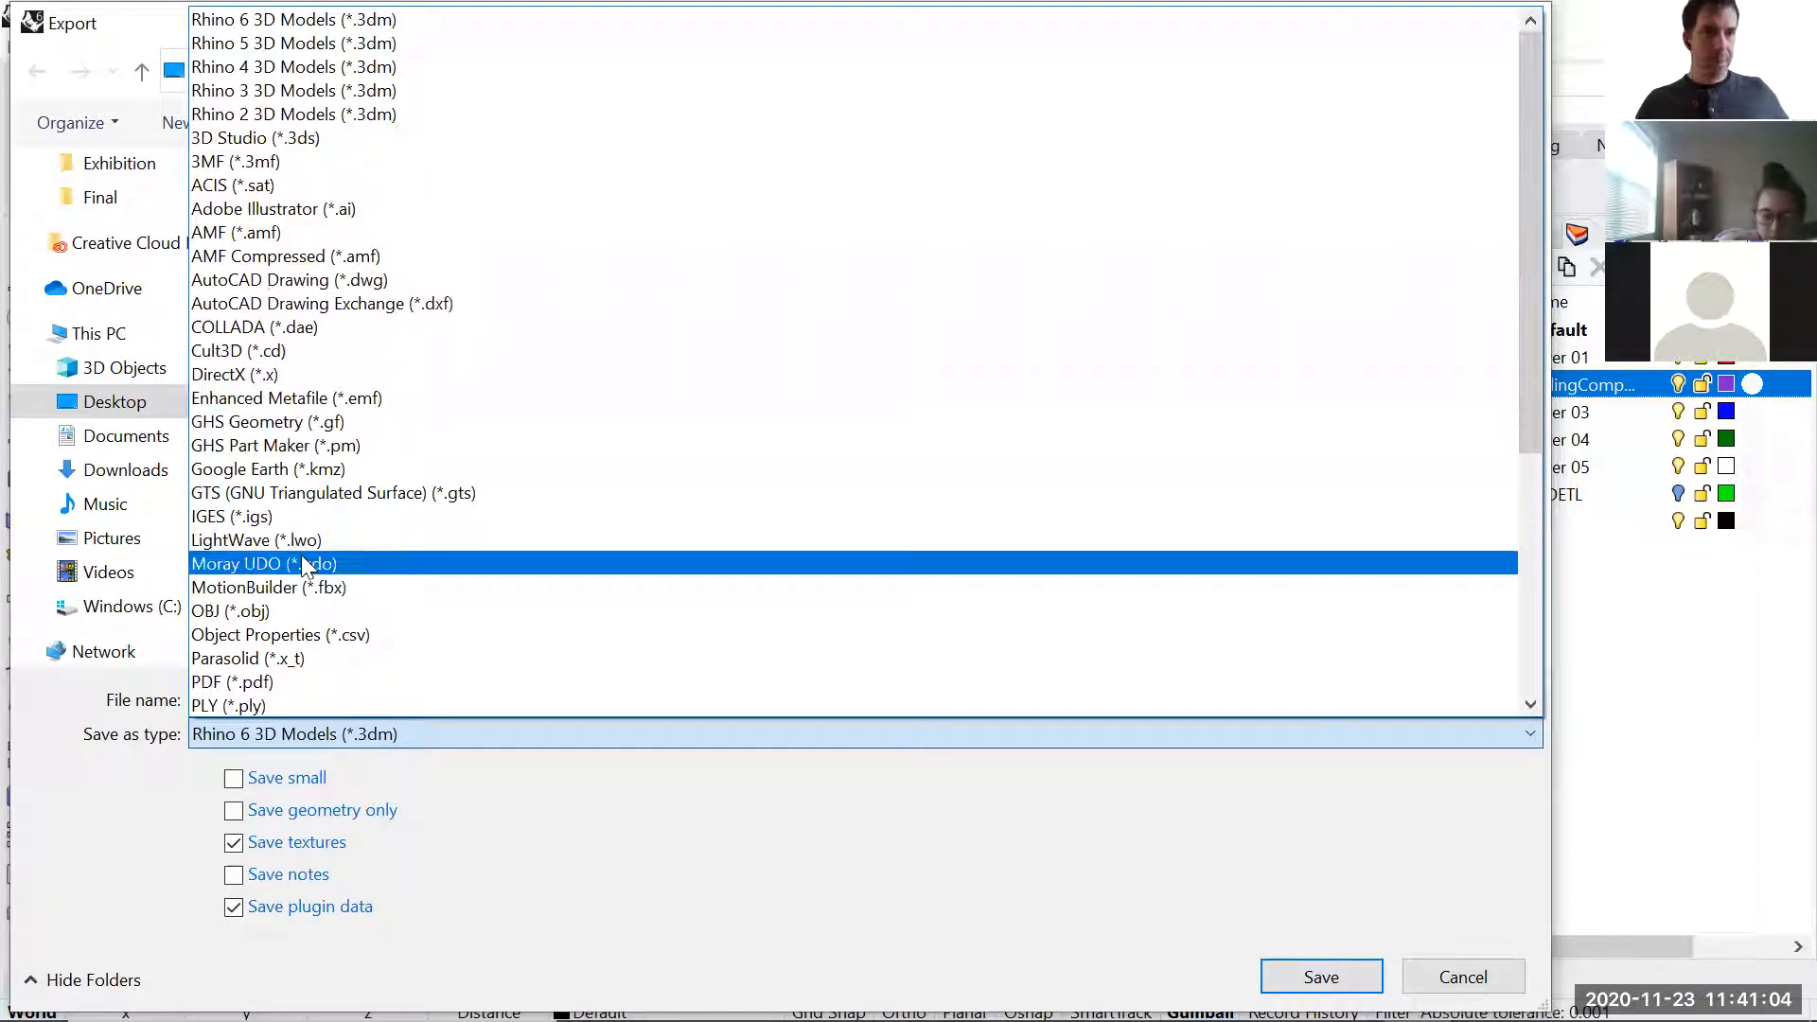
left_click(259, 185)
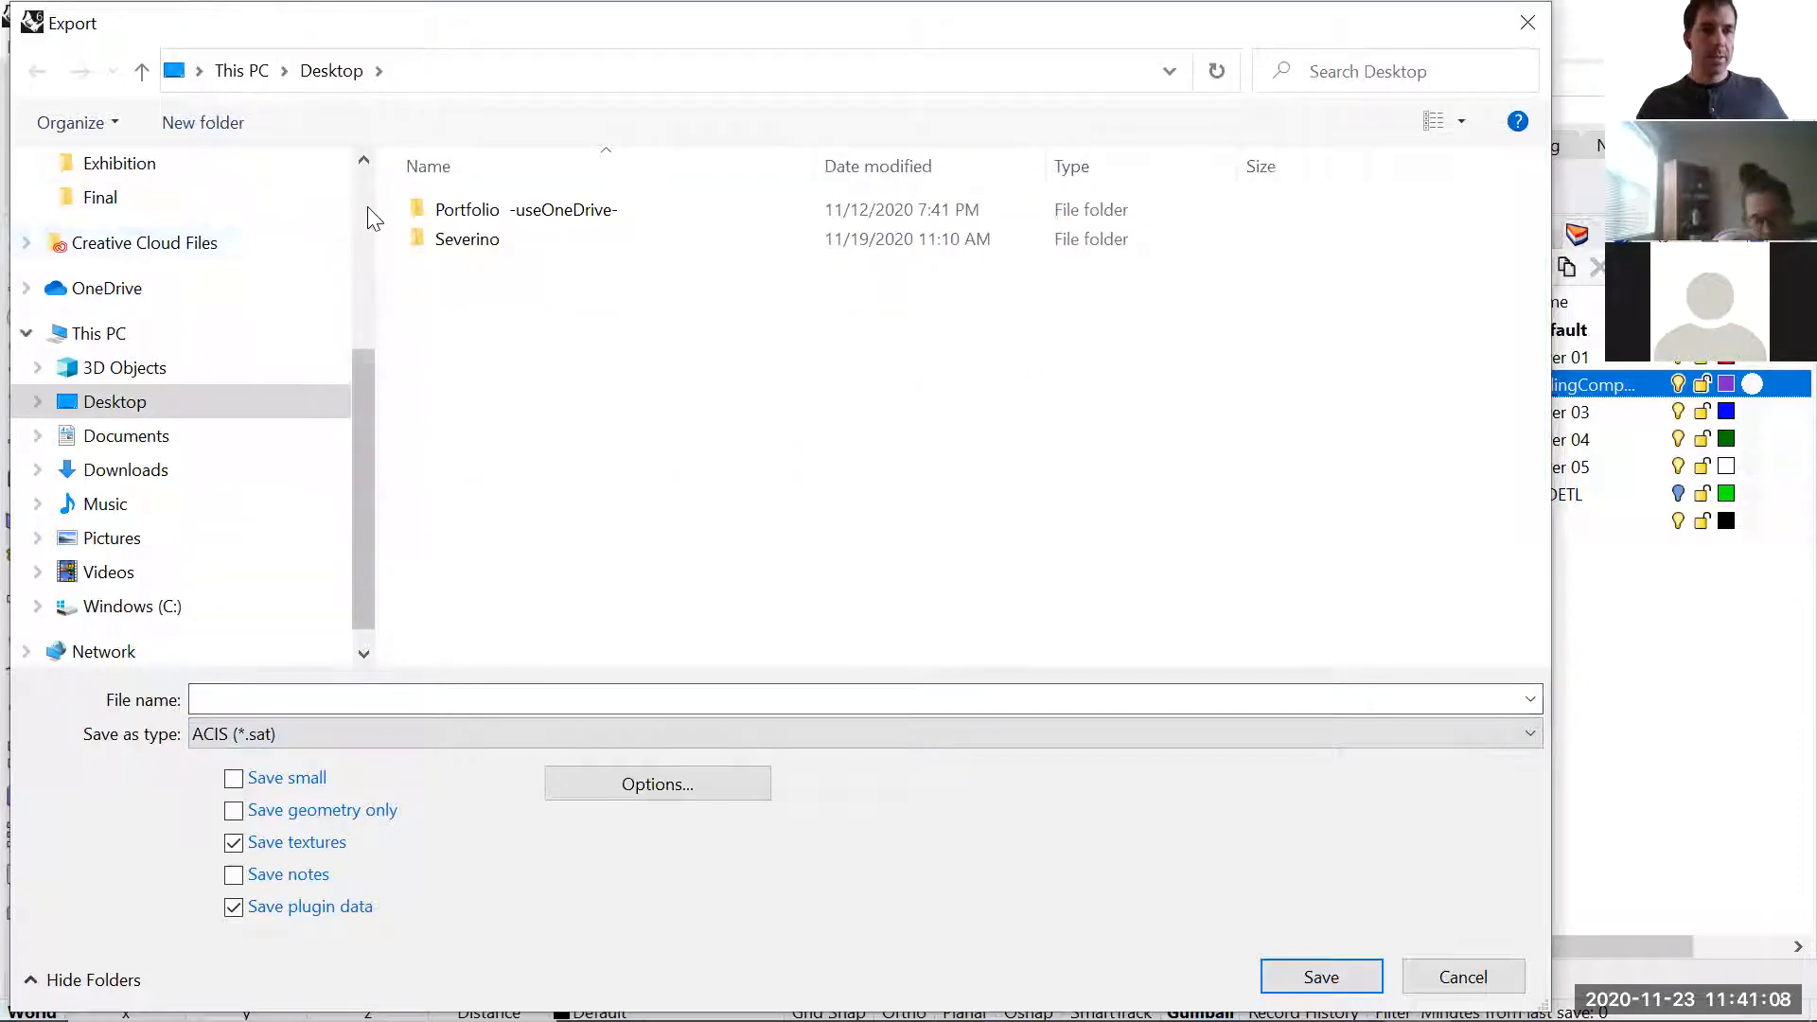
- Export the surface to the Desktop as CeilingCOmp, using the Default SAT export options
scroll(189, 237, "up", 3)
left_click(142, 223)
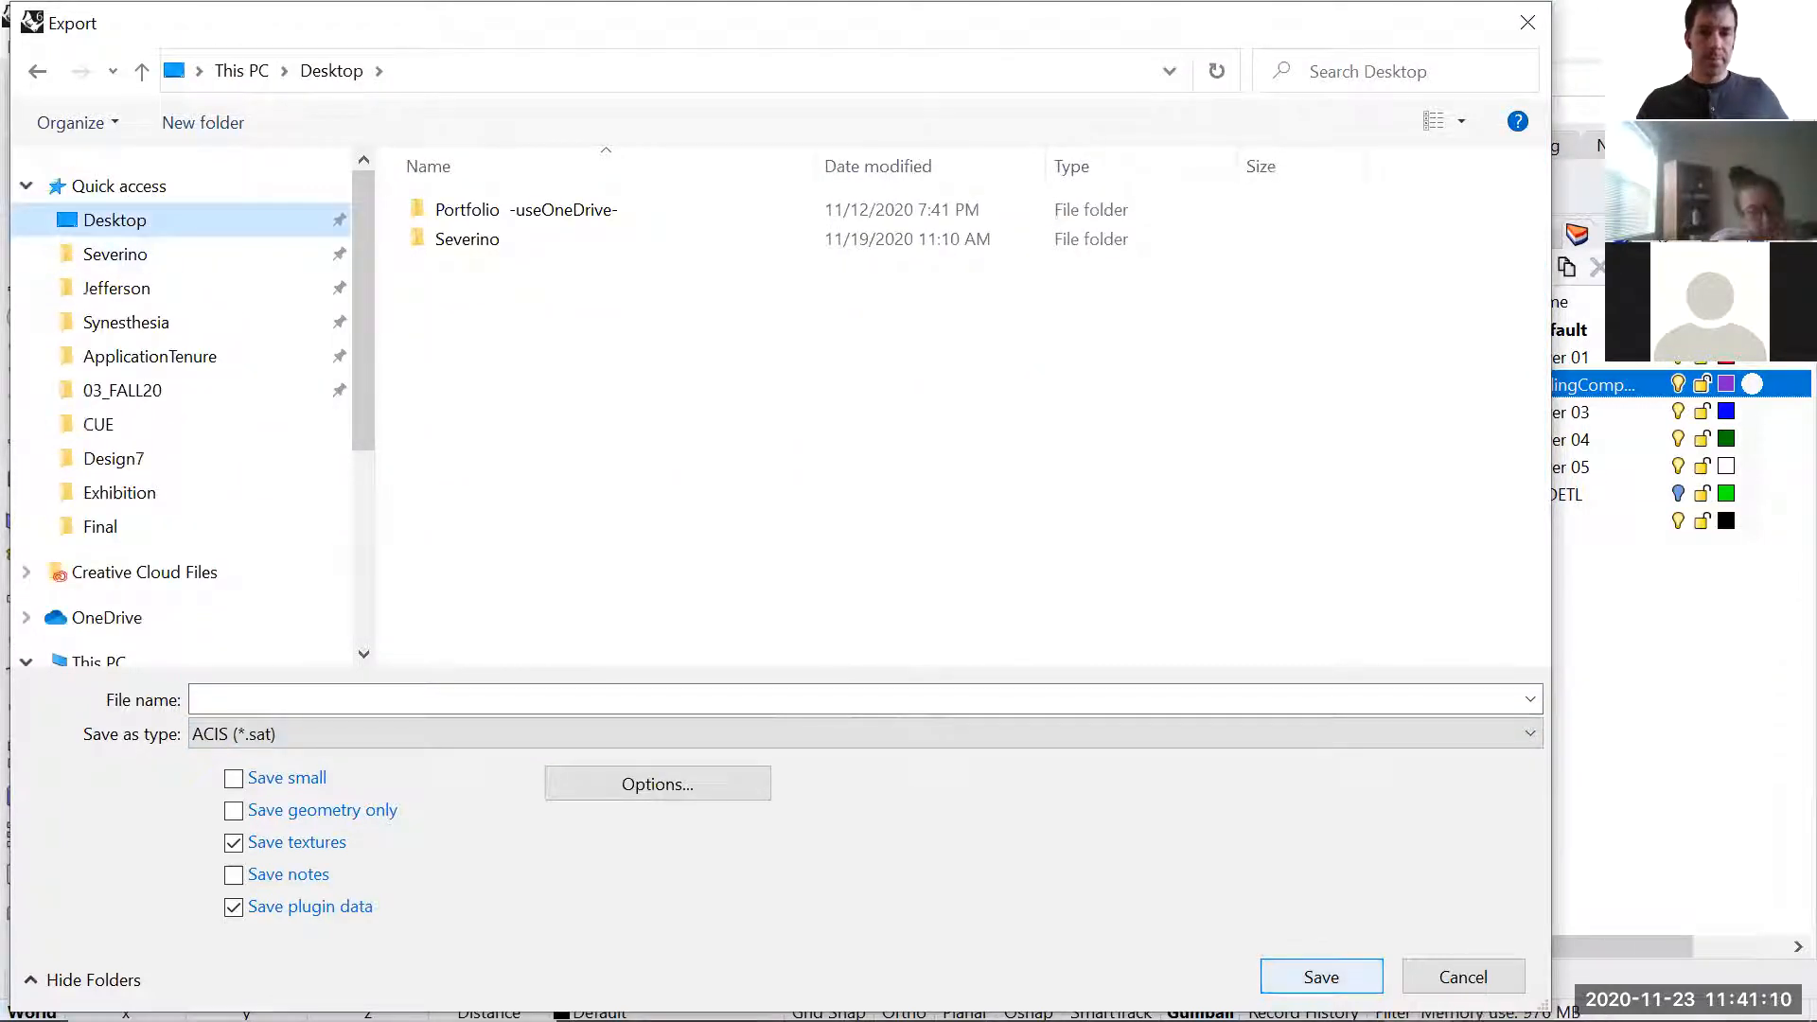
left_click(568, 698)
type("CeilingCOmp")
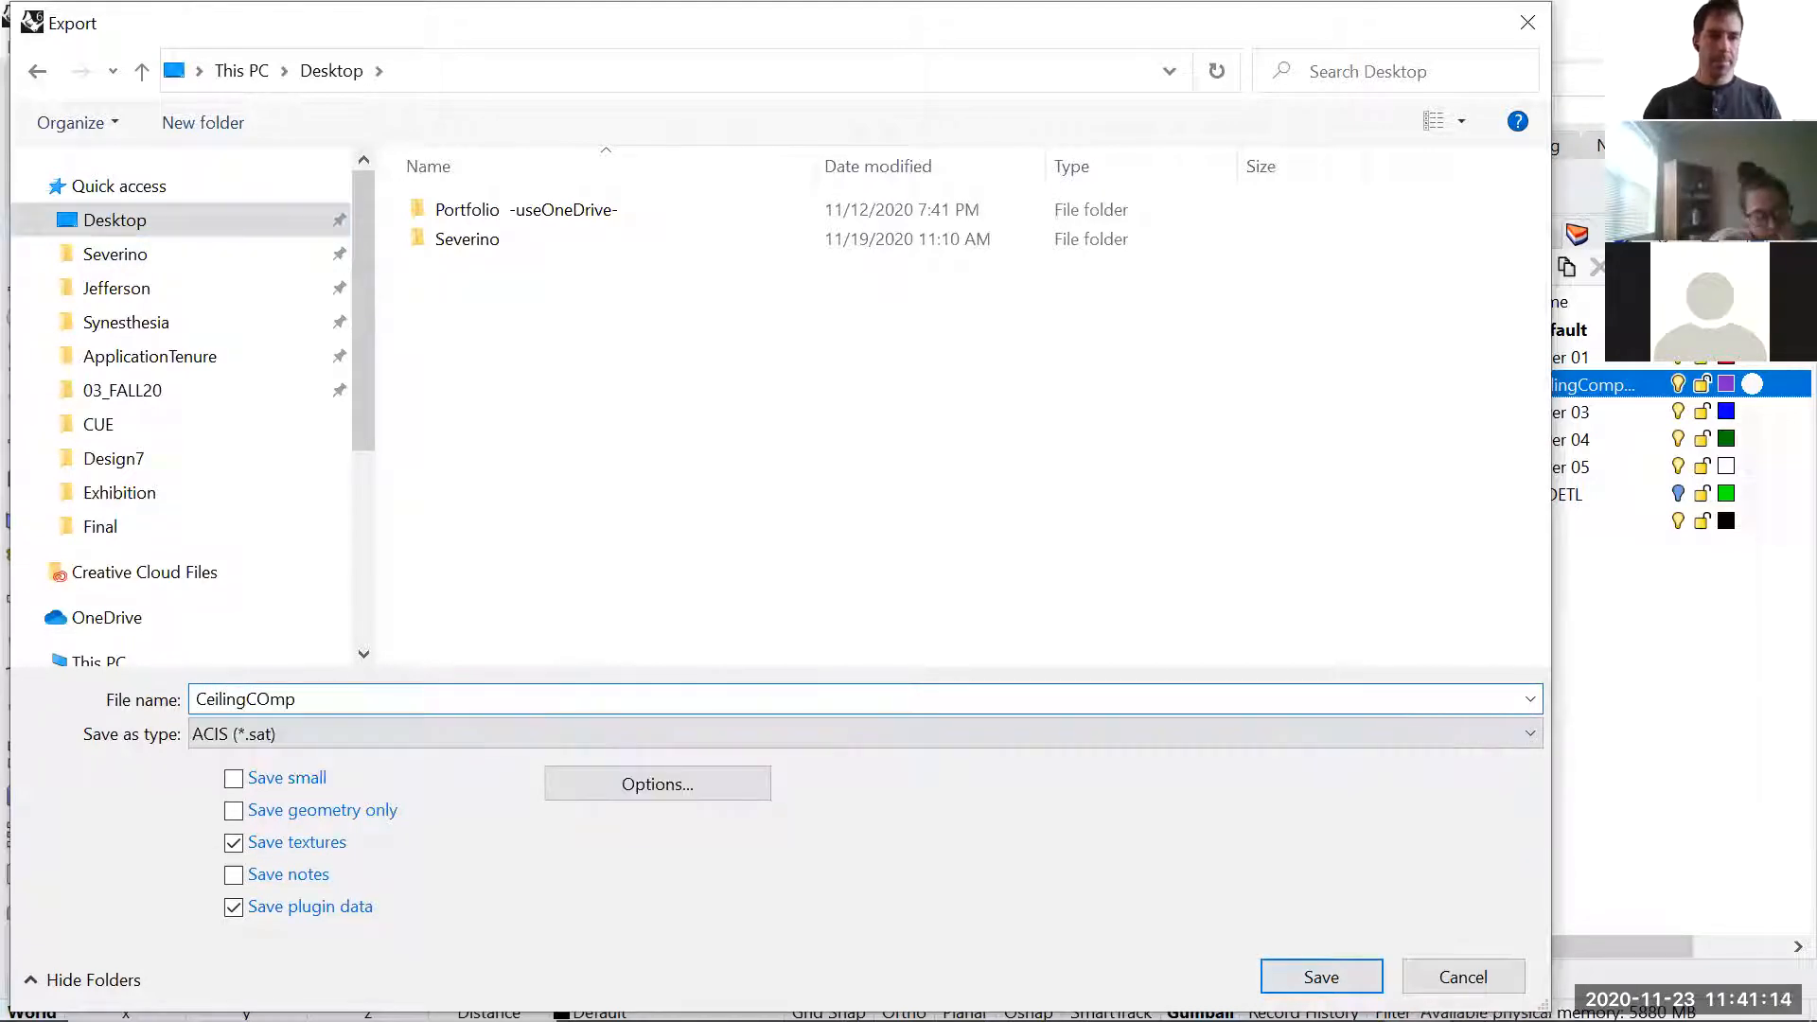
key("Return")
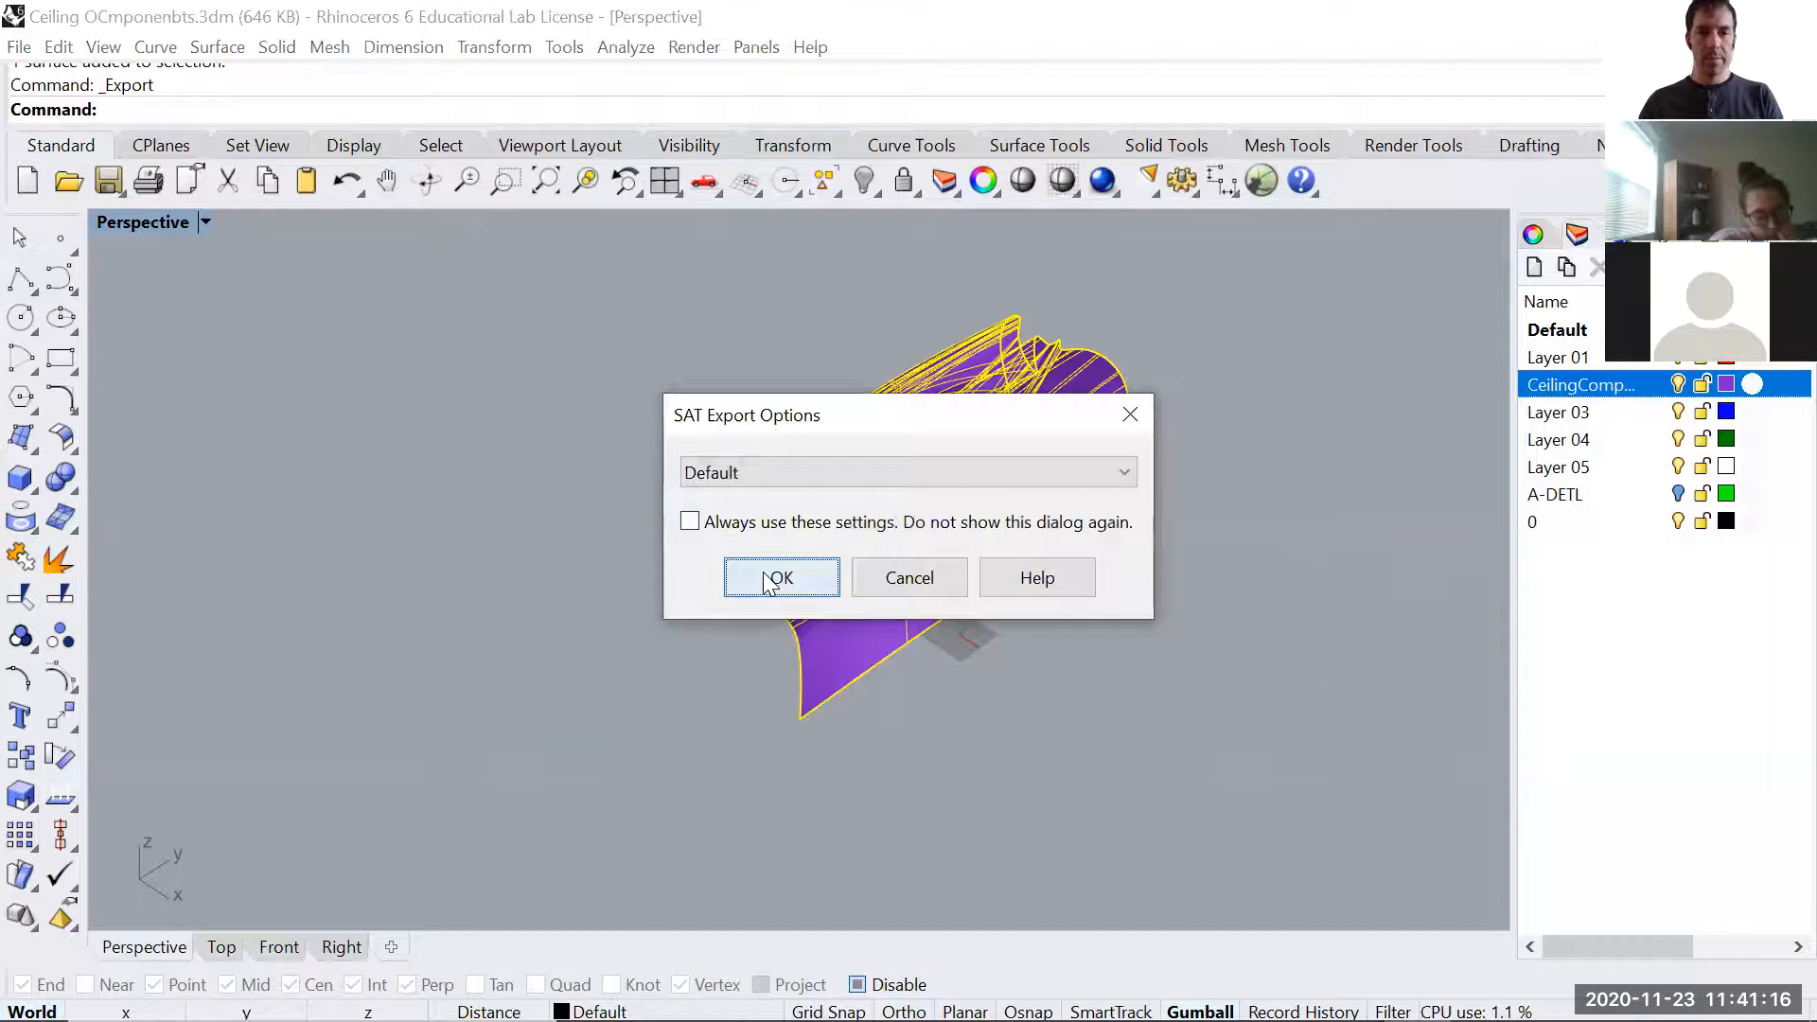
left_click(774, 579)
- Switch to Revit and create a new conceptual mass family from the Mass template
key("alt+Tab")
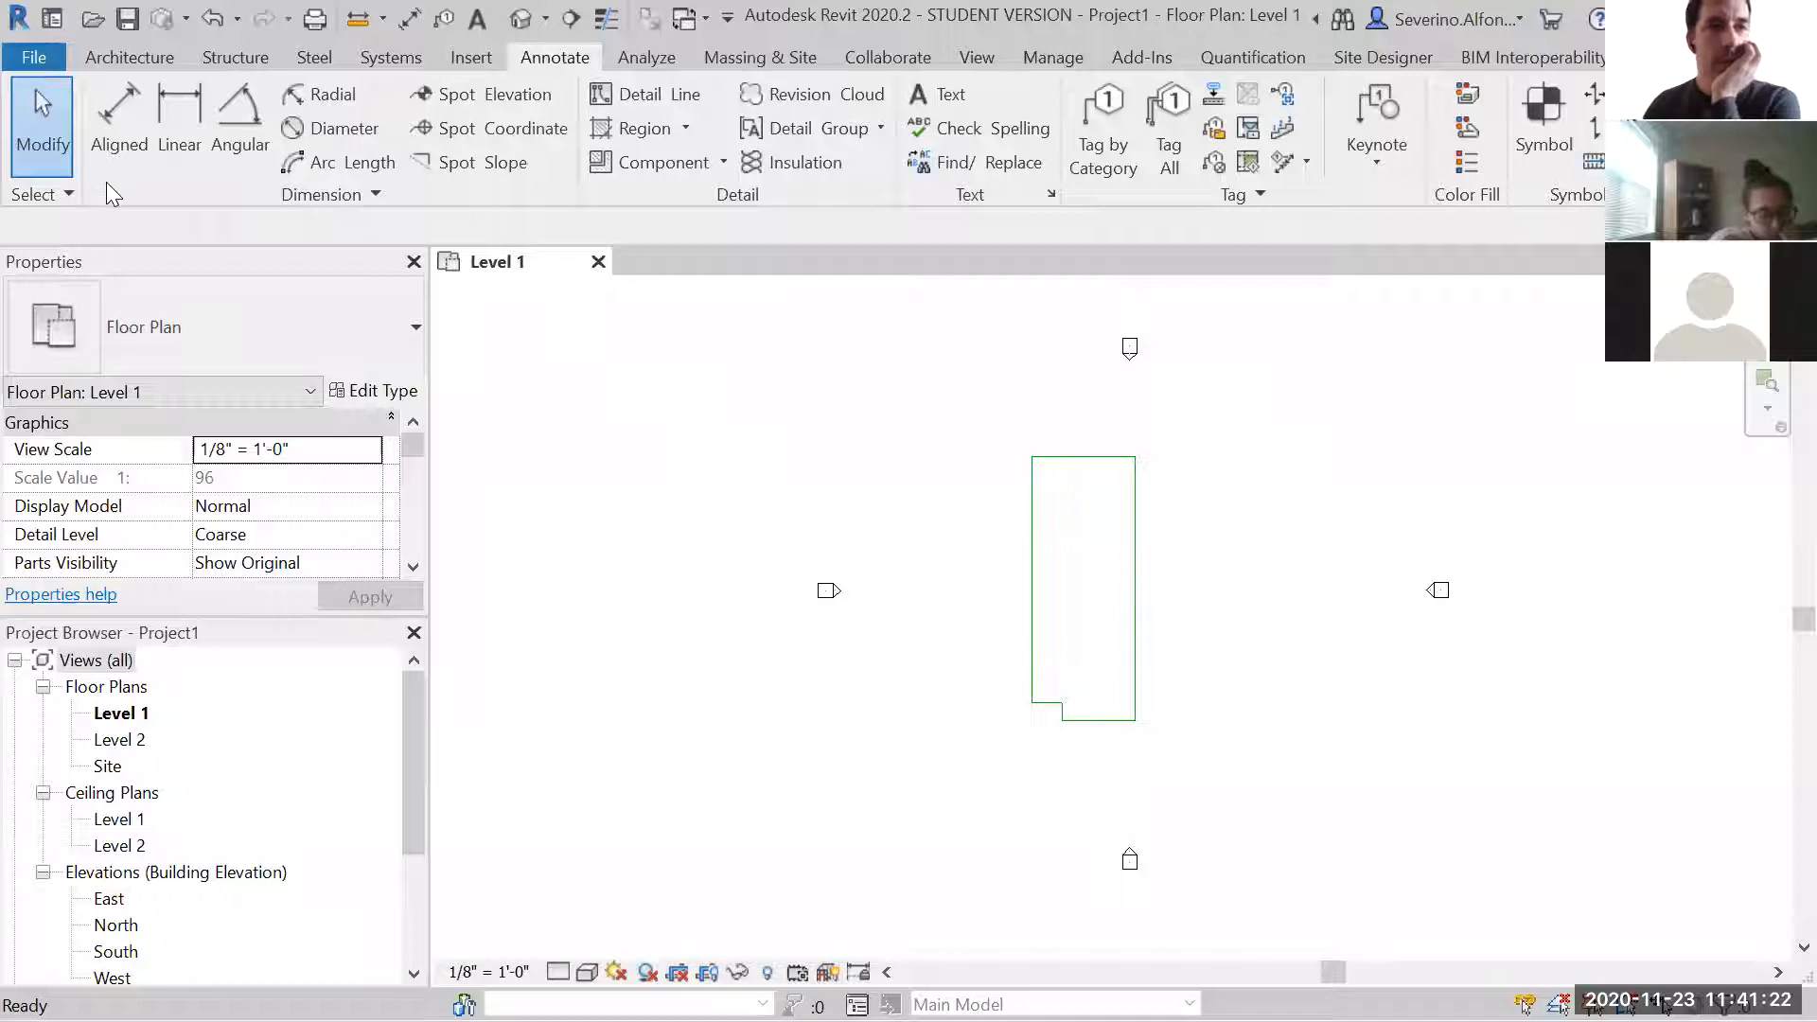
mouse_move(186, 179)
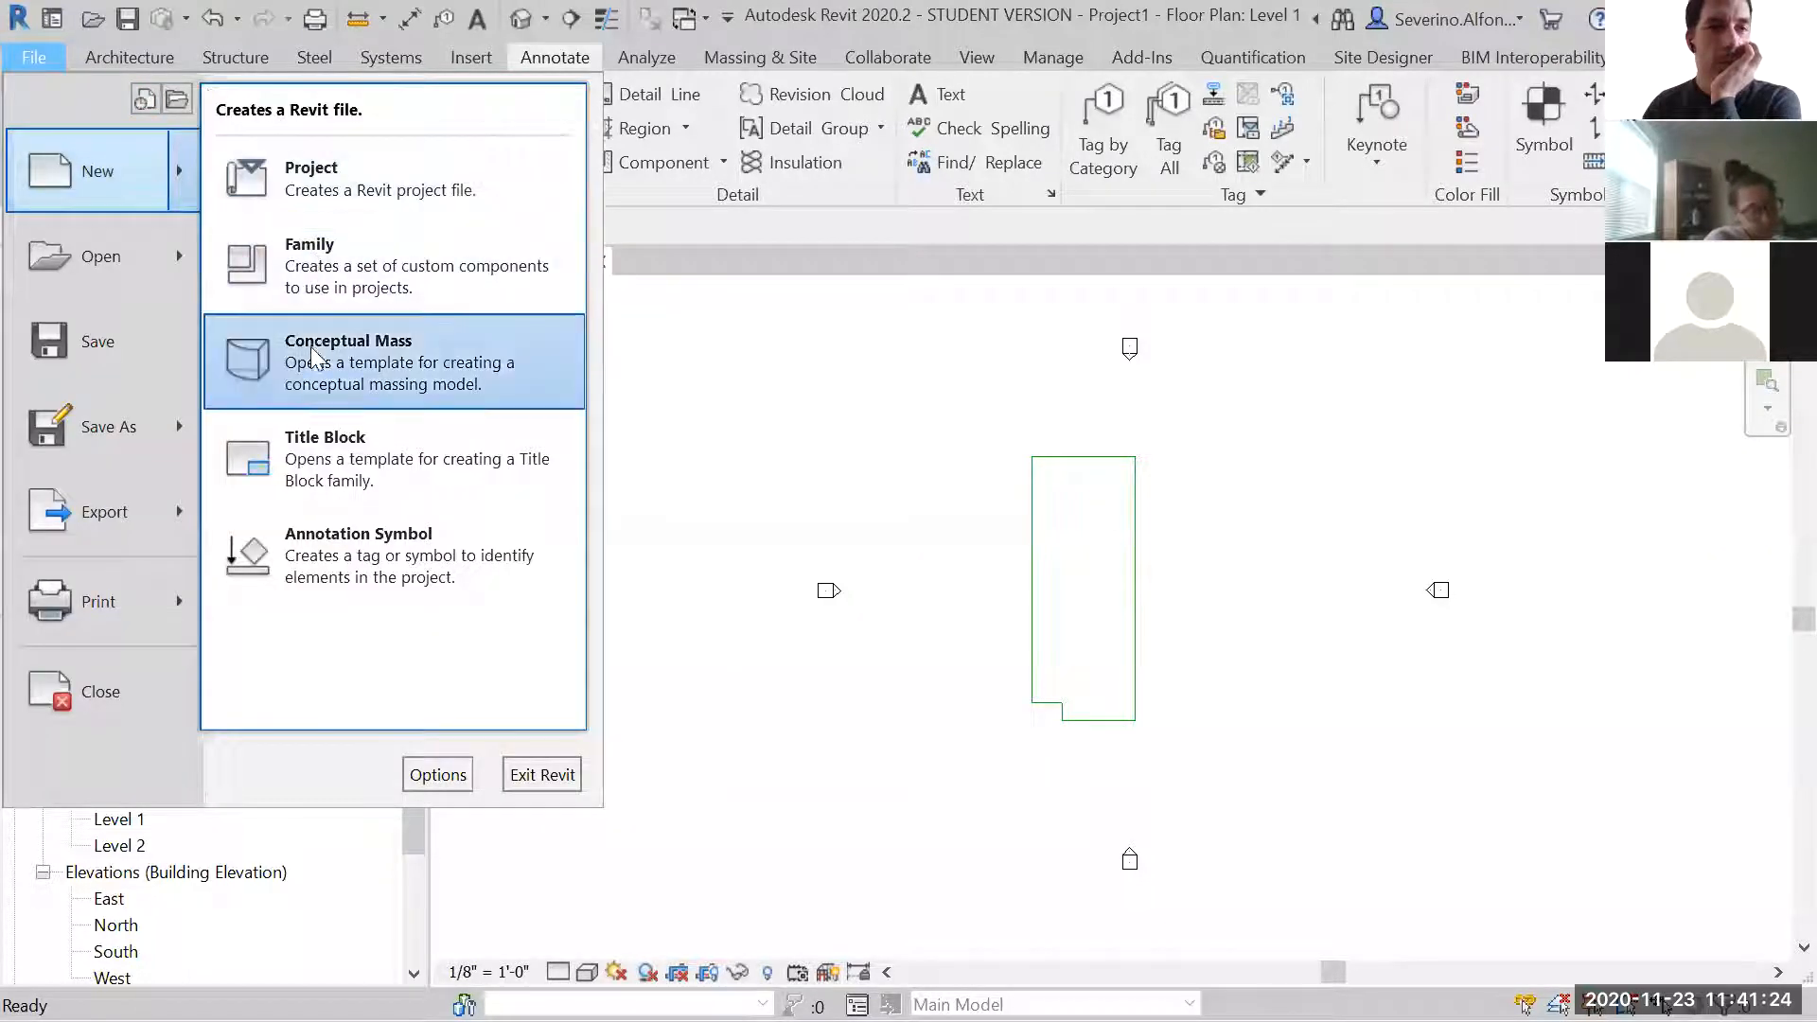
left_click(385, 362)
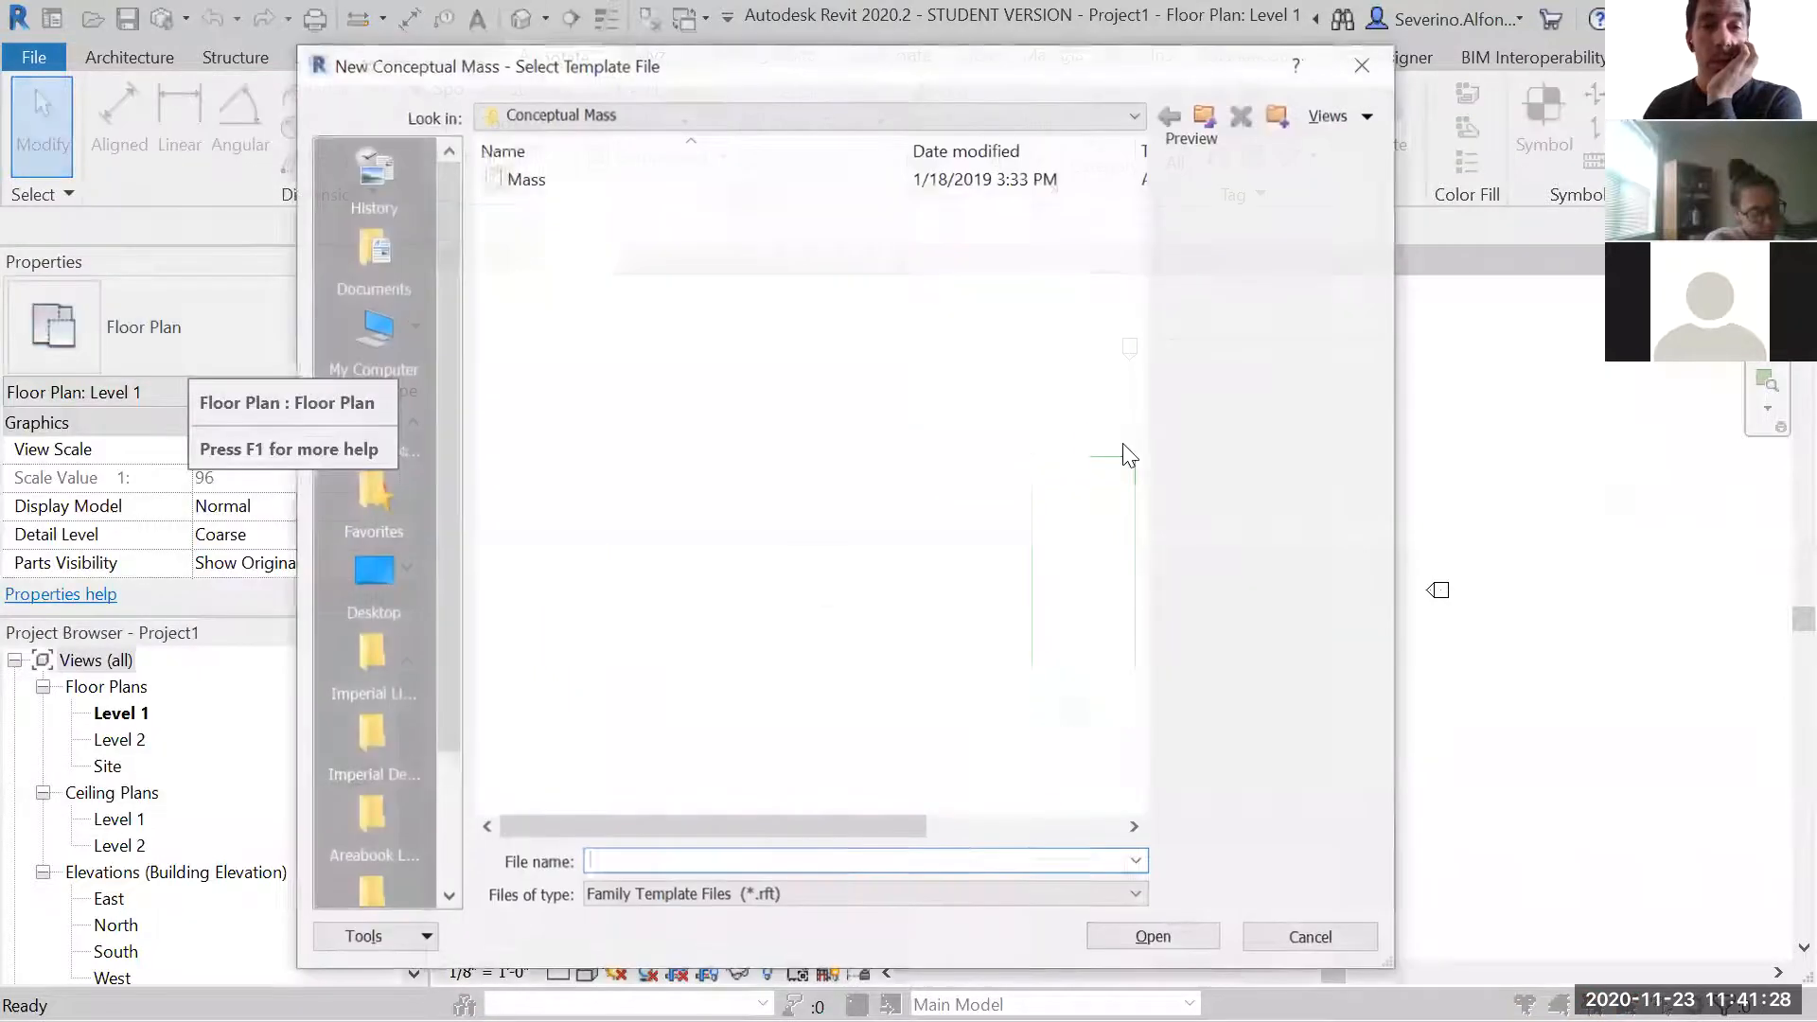
double_click(509, 184)
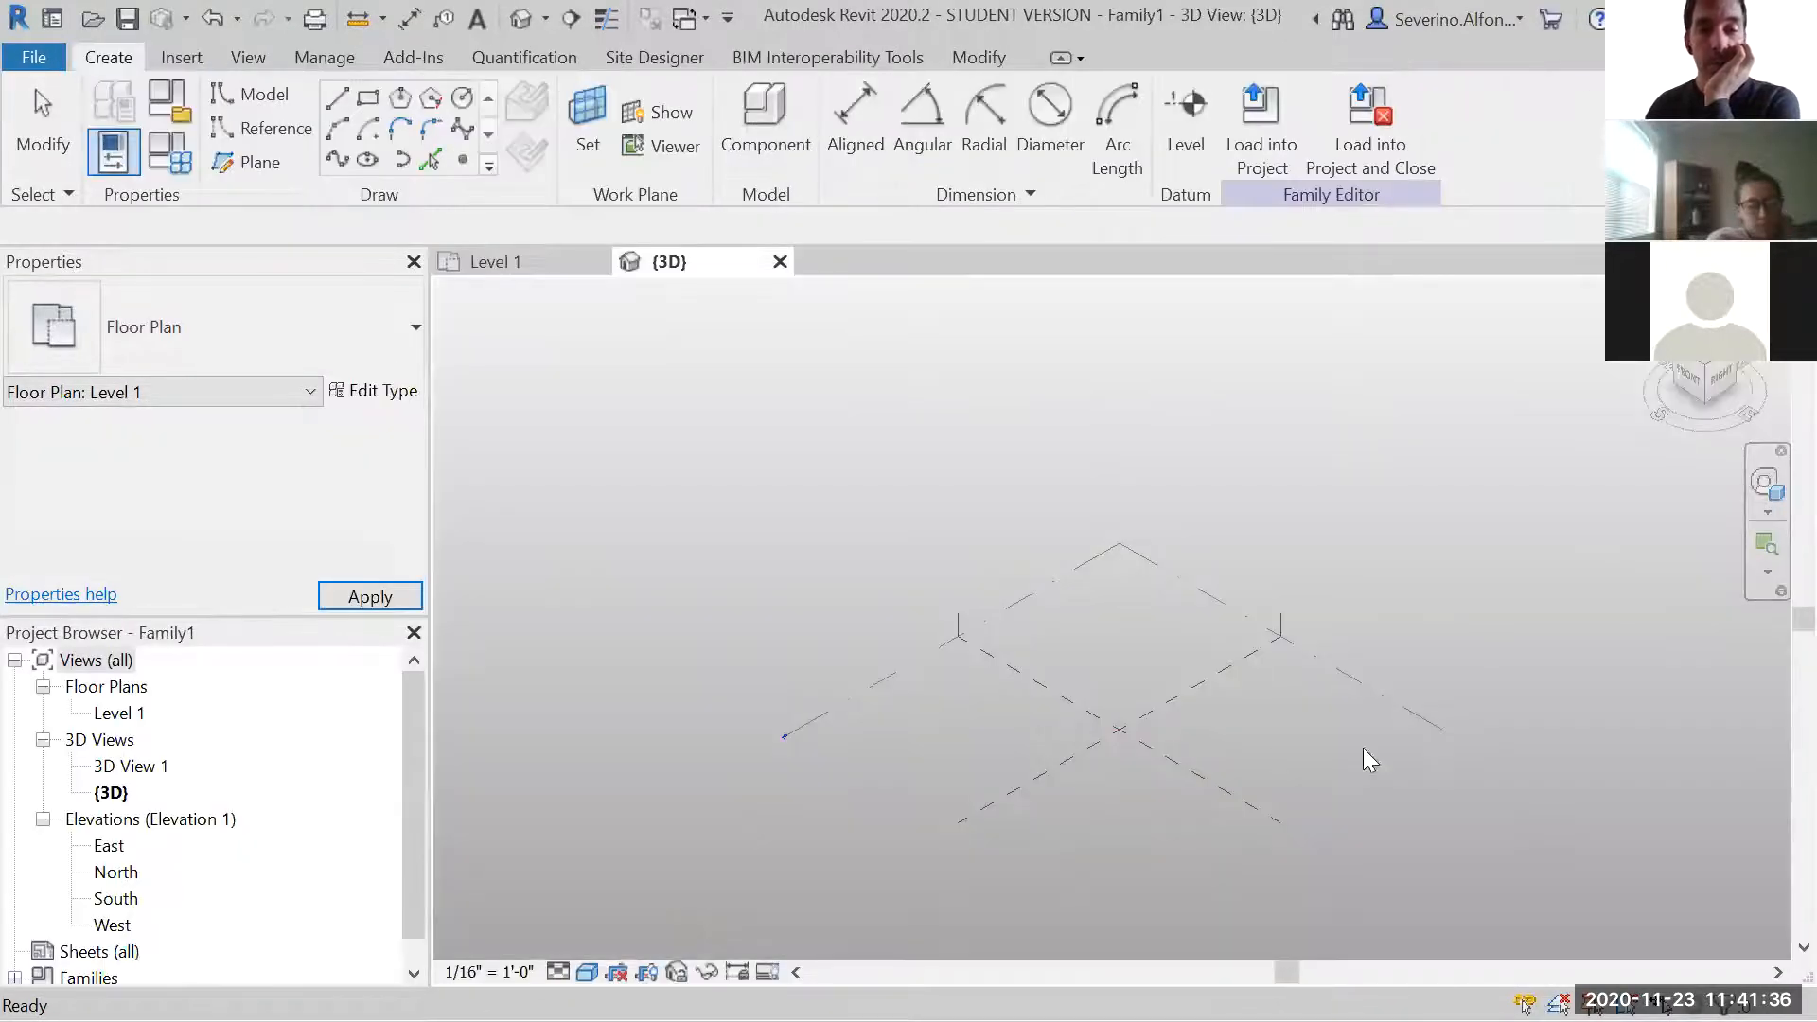
- Import the ACIS SAT file CeilingCOmp.sat from the Desktop into the family as category Mass
scroll(1143, 769, "up", 2)
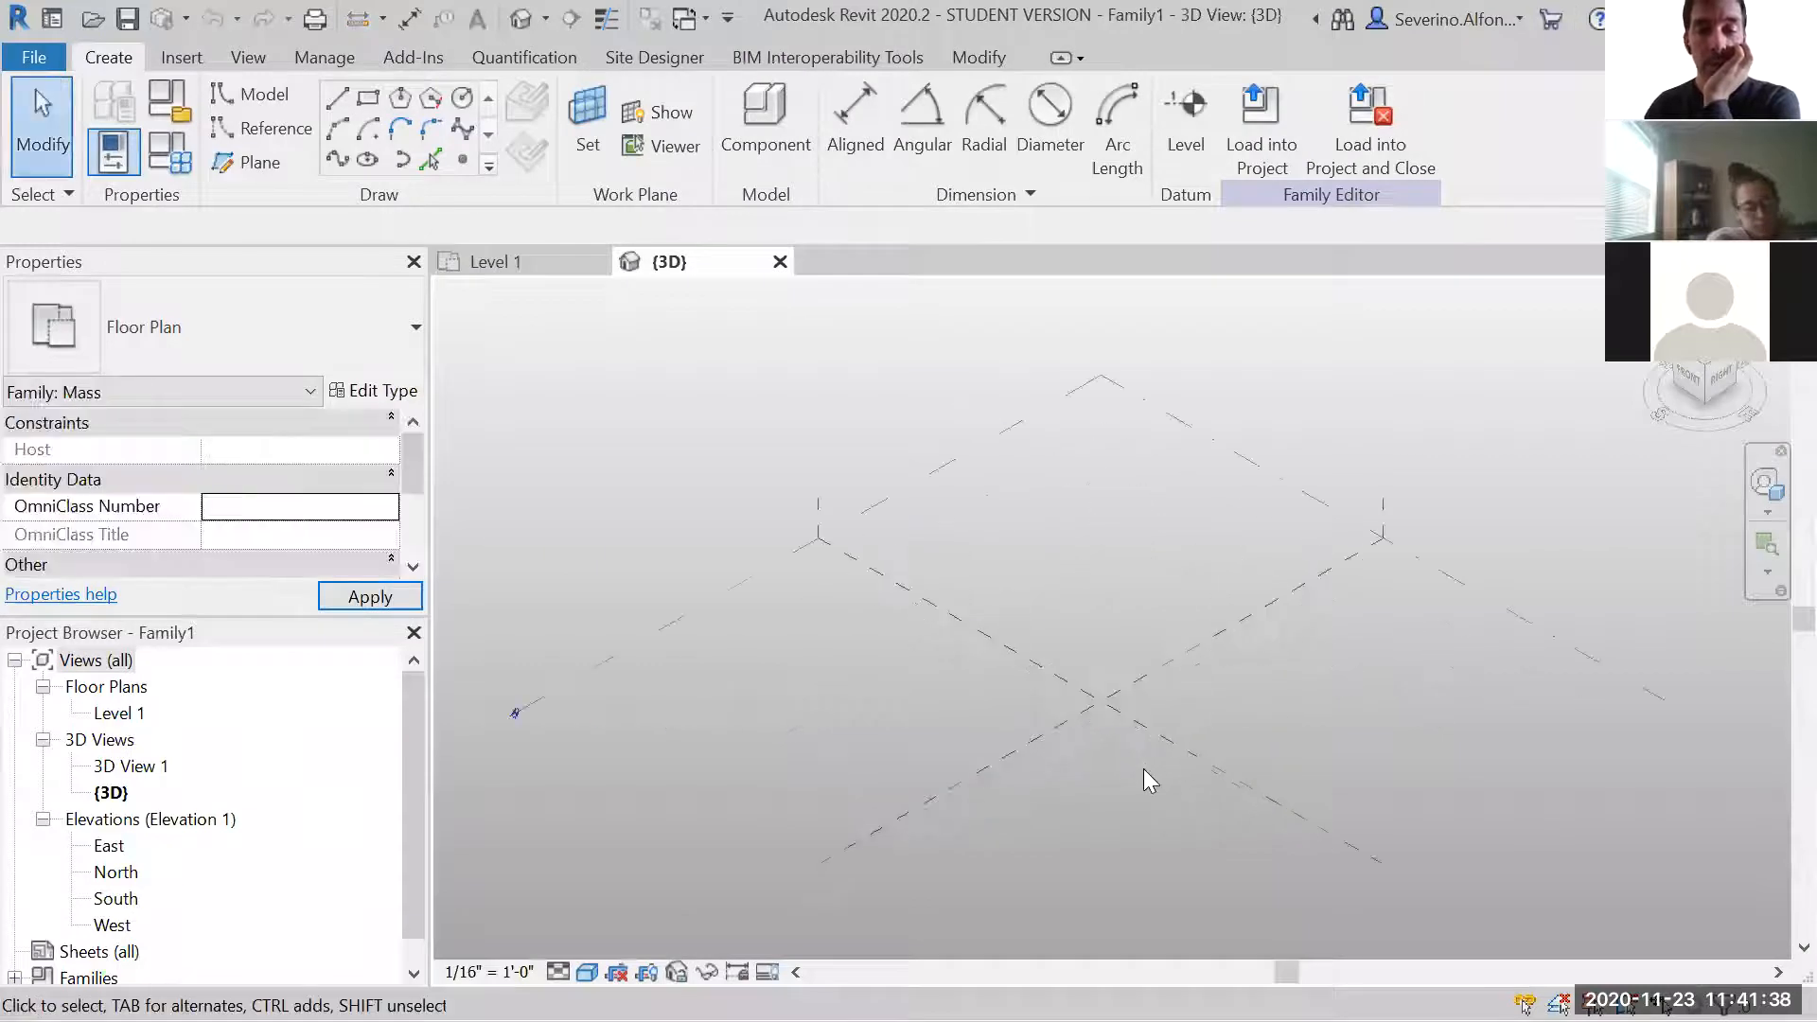
left_click(172, 57)
left_click(703, 127)
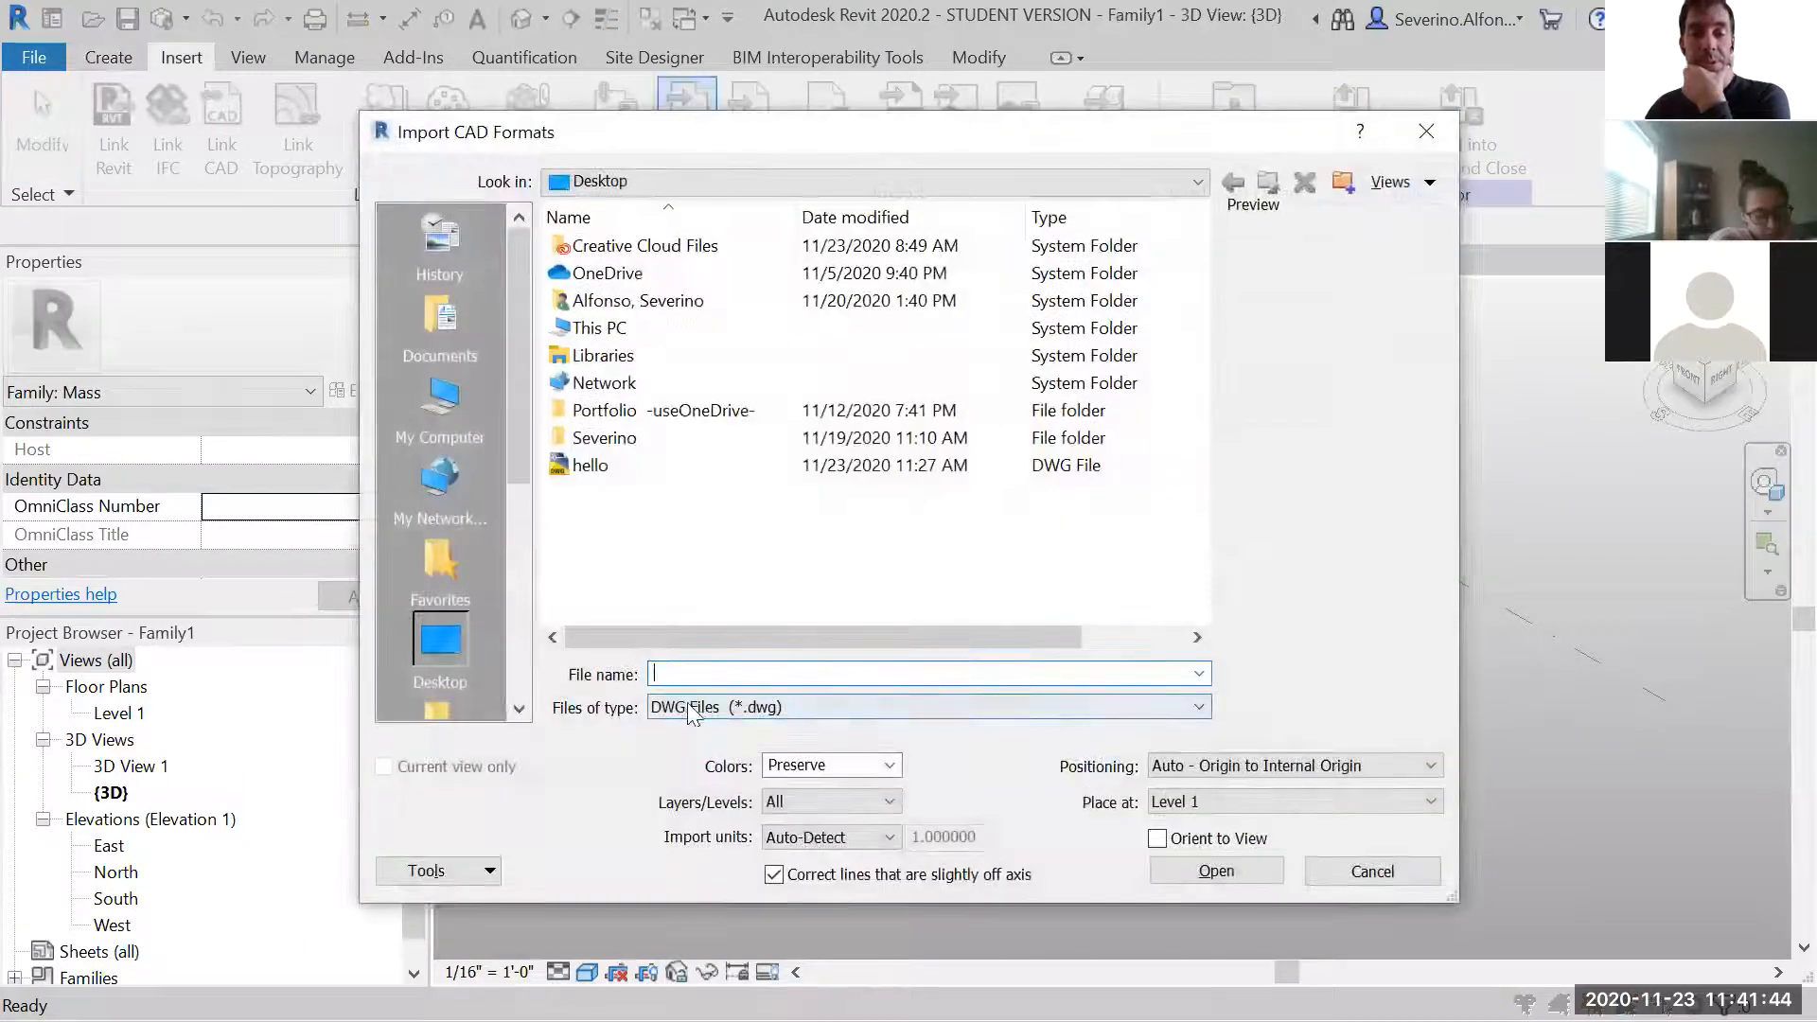
left_click(756, 707)
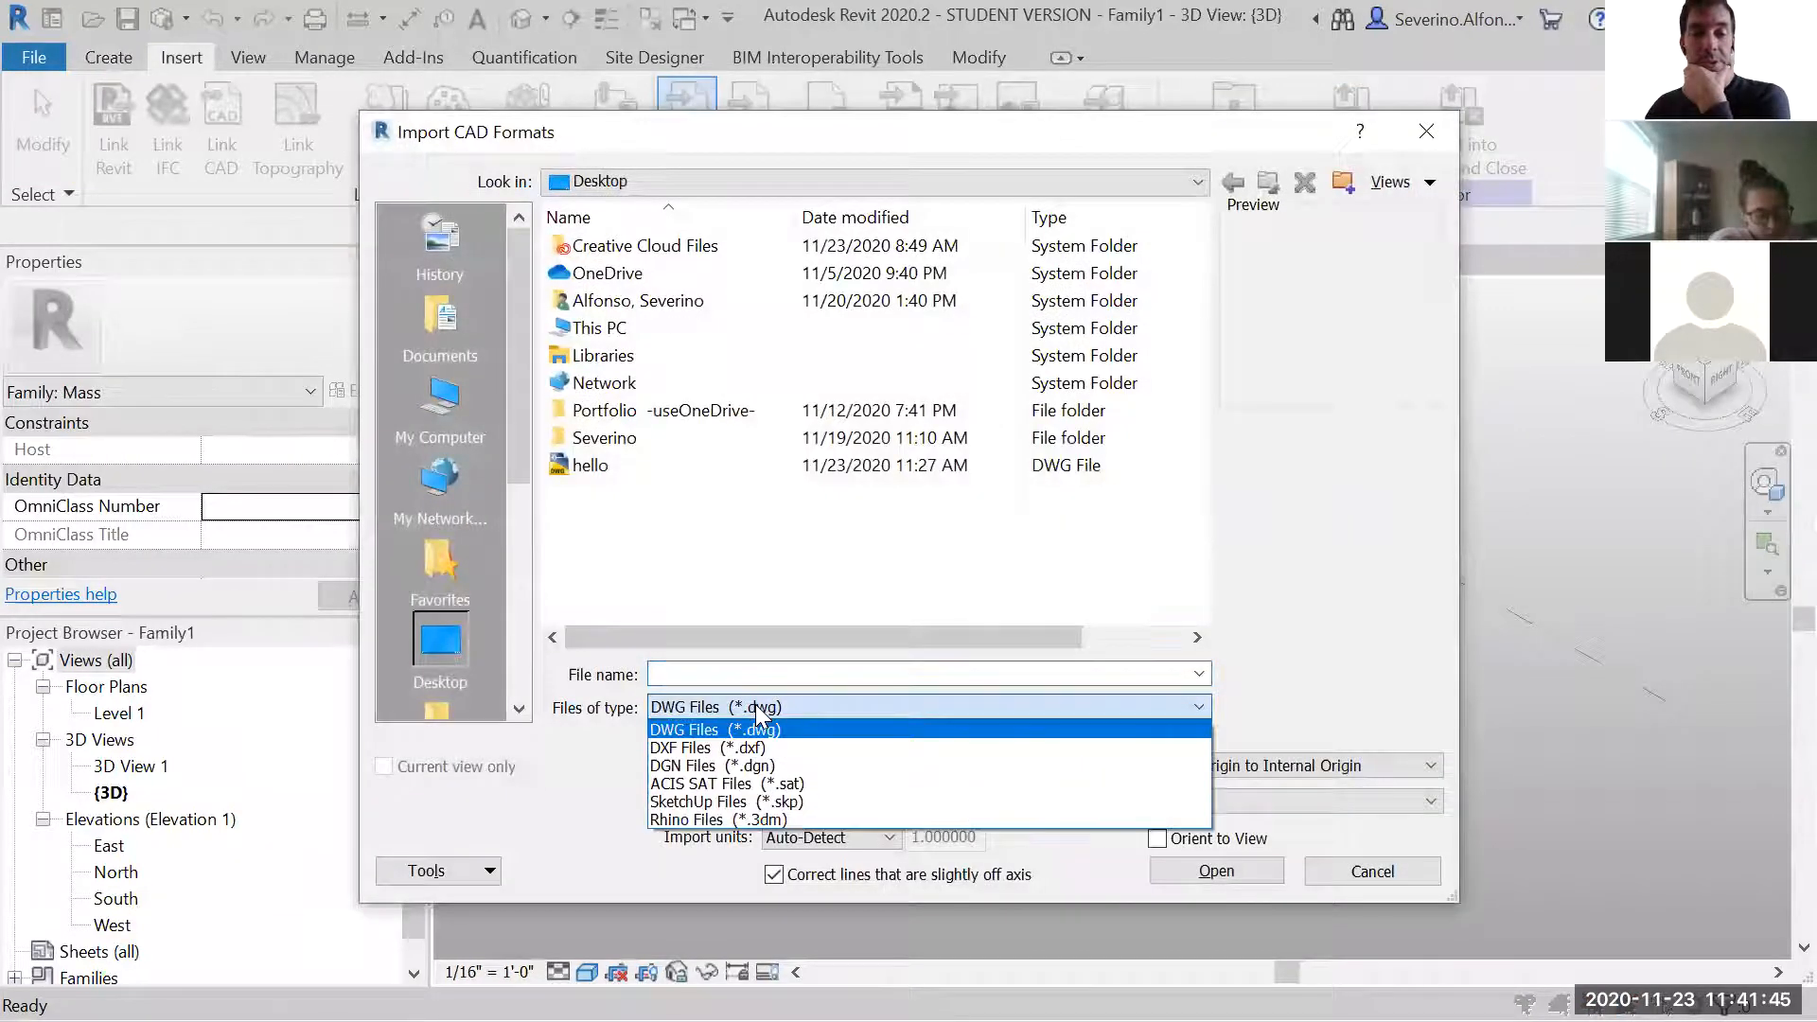
left_click(749, 789)
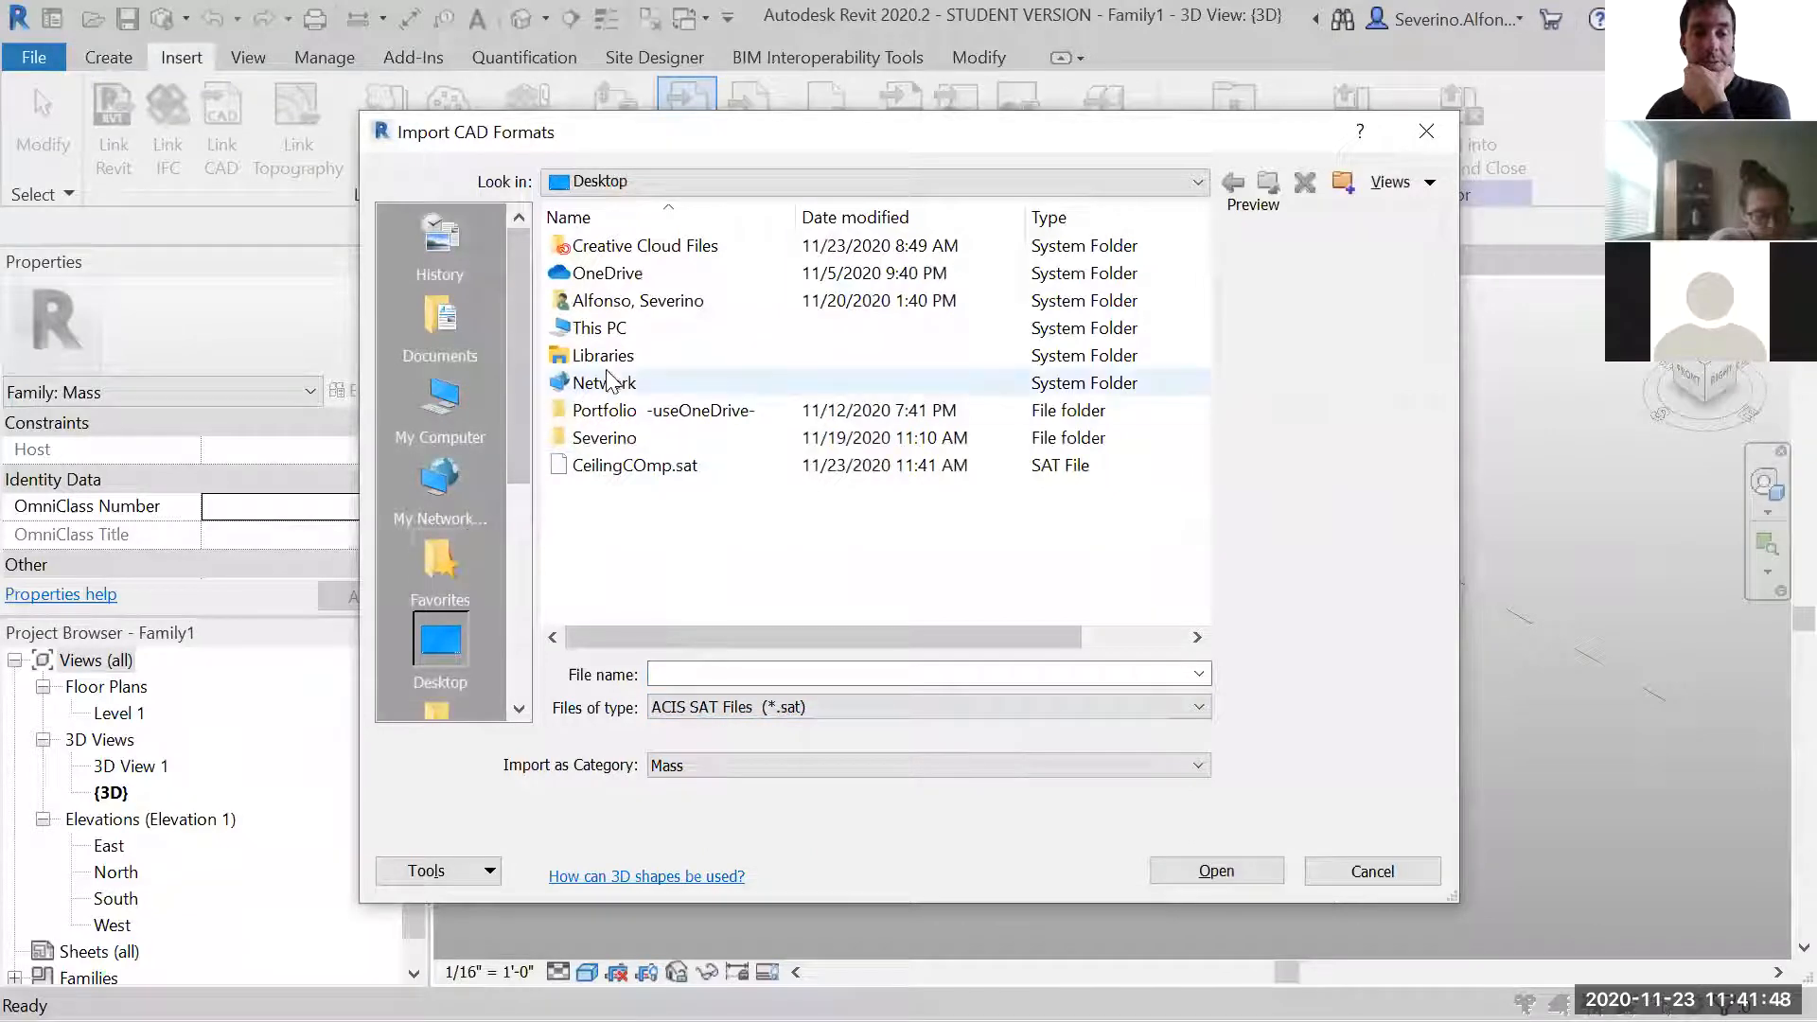
left_click(616, 467)
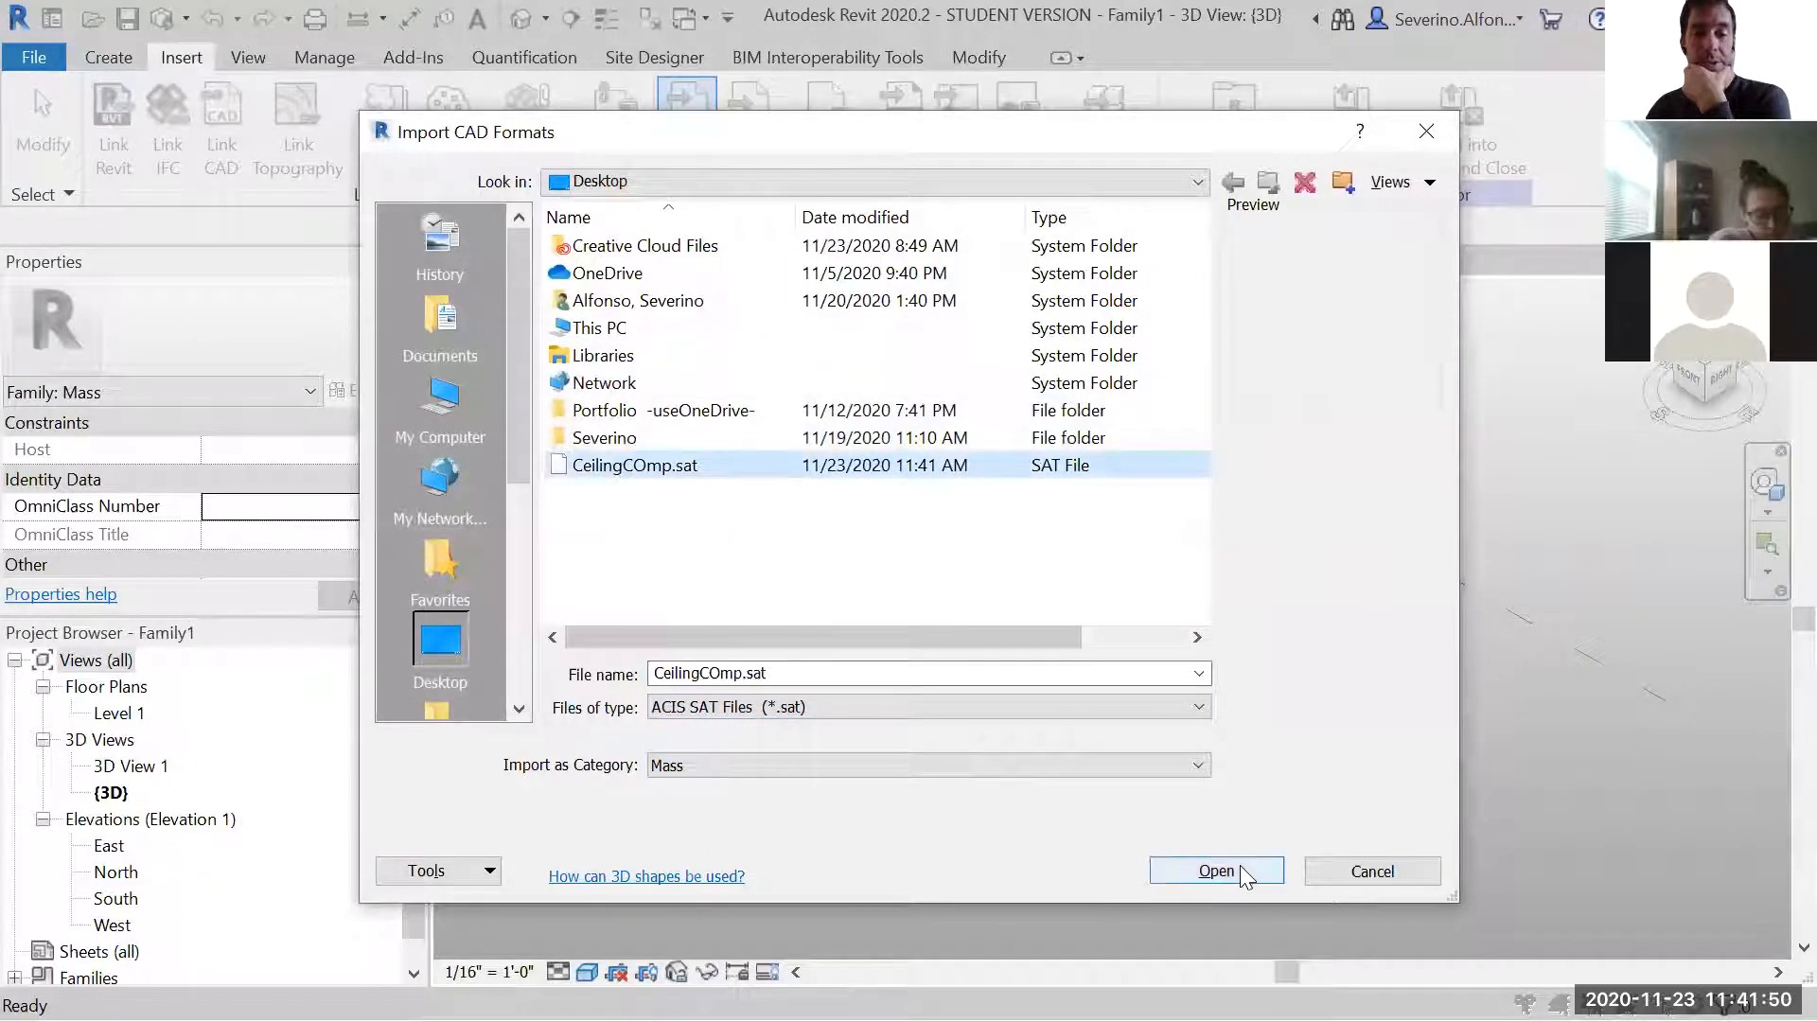
left_click(1216, 870)
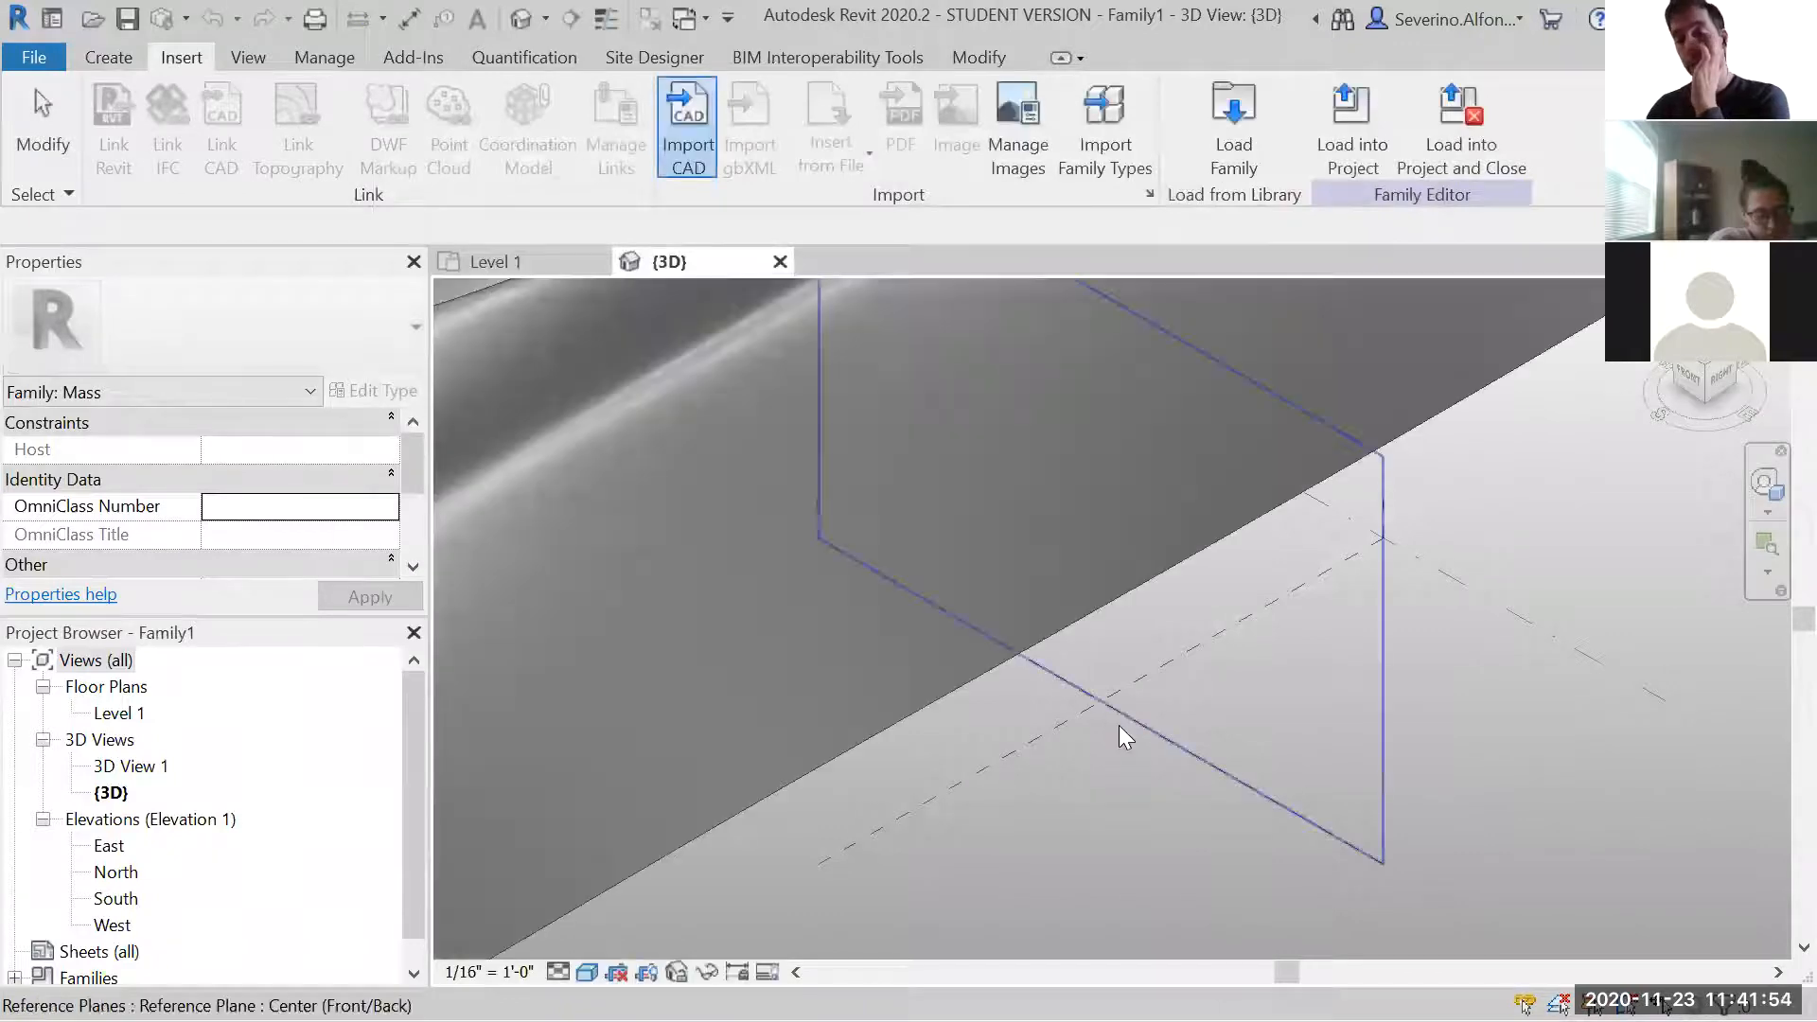
- Check the imported ceiling form in 3D and save the family to the Desktop as CeilingMass
scroll(1137, 682, "down", 3)
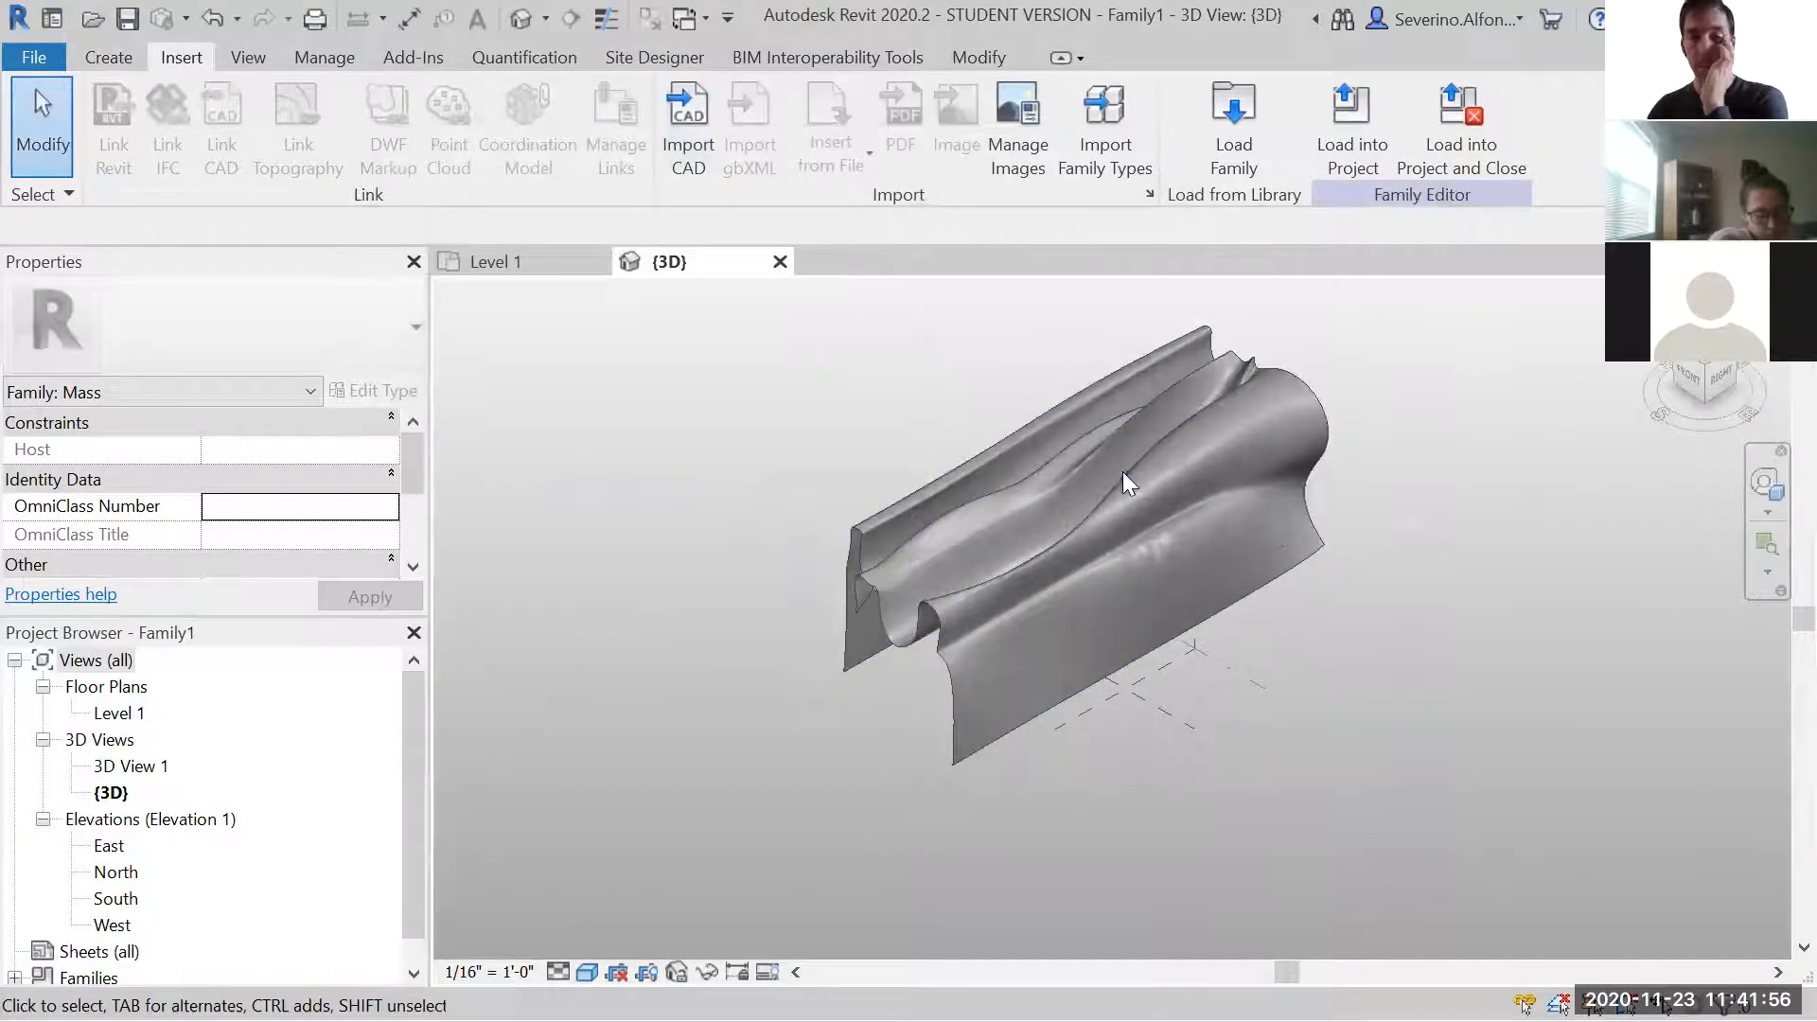
scroll(1123, 472, "up", 2)
mouse_move(1193, 604)
middle_mouse_down("shift")
mouse_move(1388, 389)
mouse_move(1001, 564)
mouse_move(986, 498)
mouse_move(1076, 540)
middle_mouse_up("shift")
scroll(982, 538, "up", 3)
scroll(1079, 538, "down", 3)
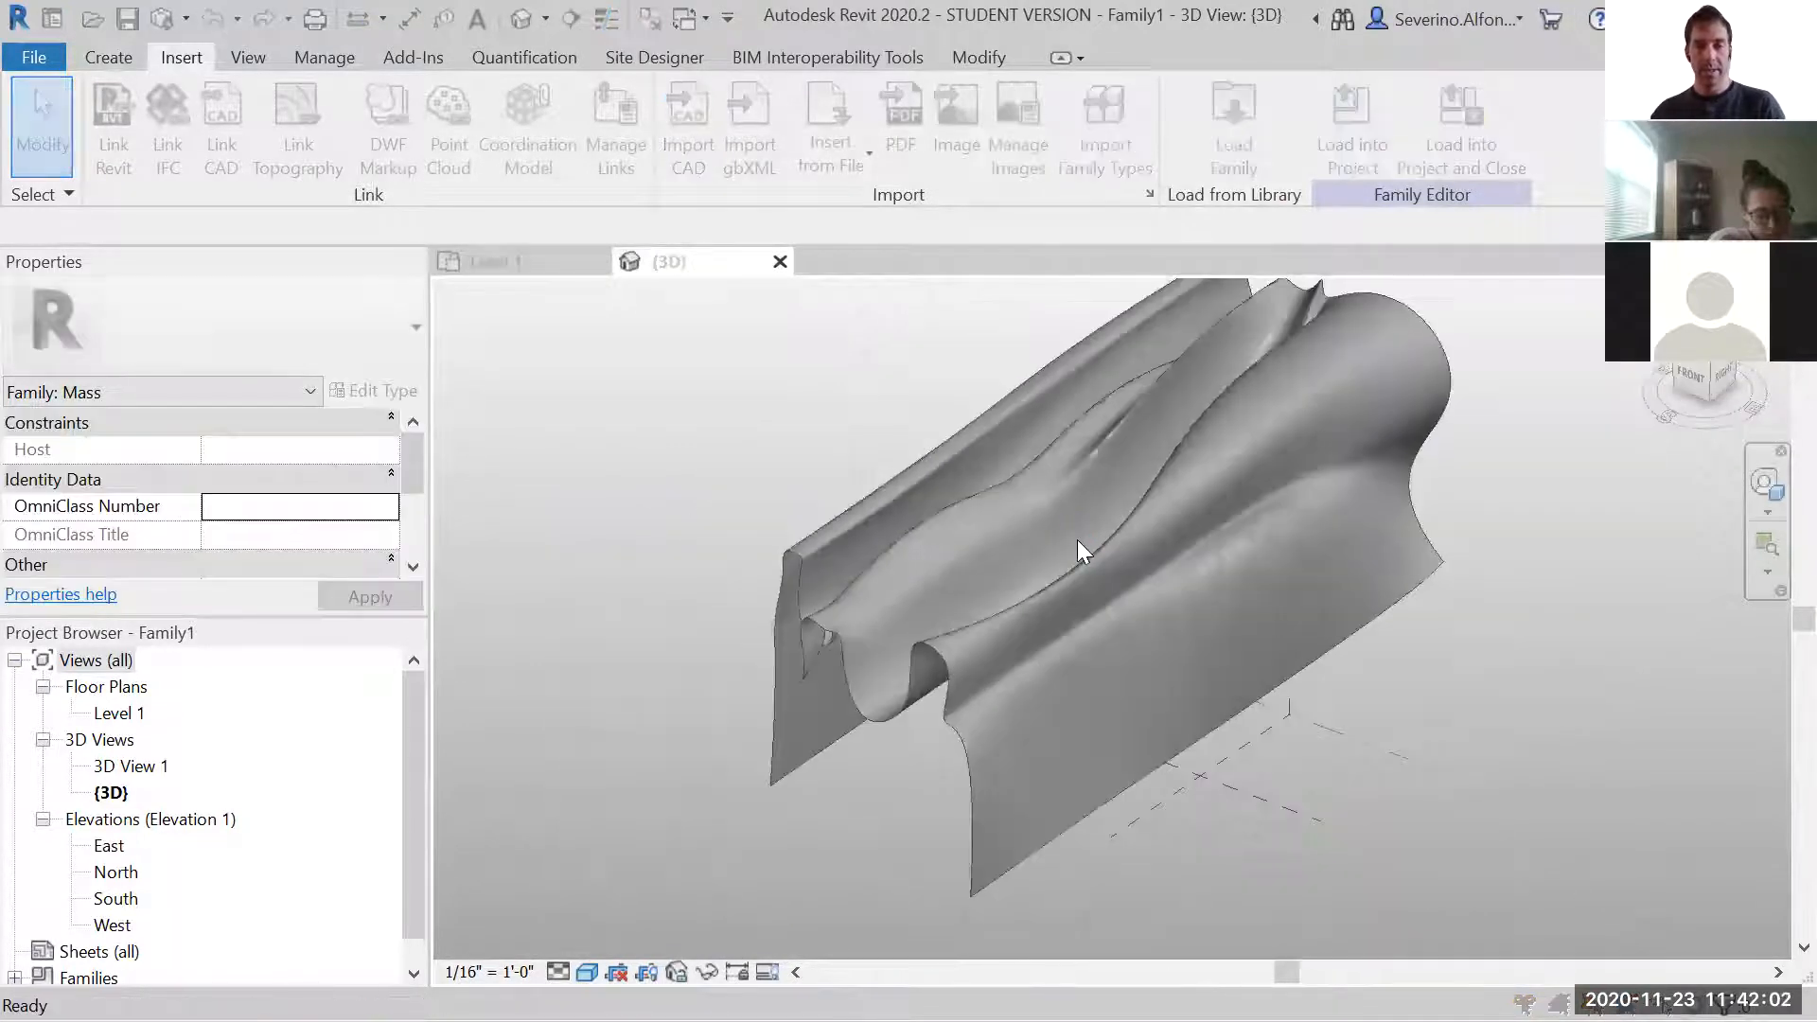
key("ctrl+s")
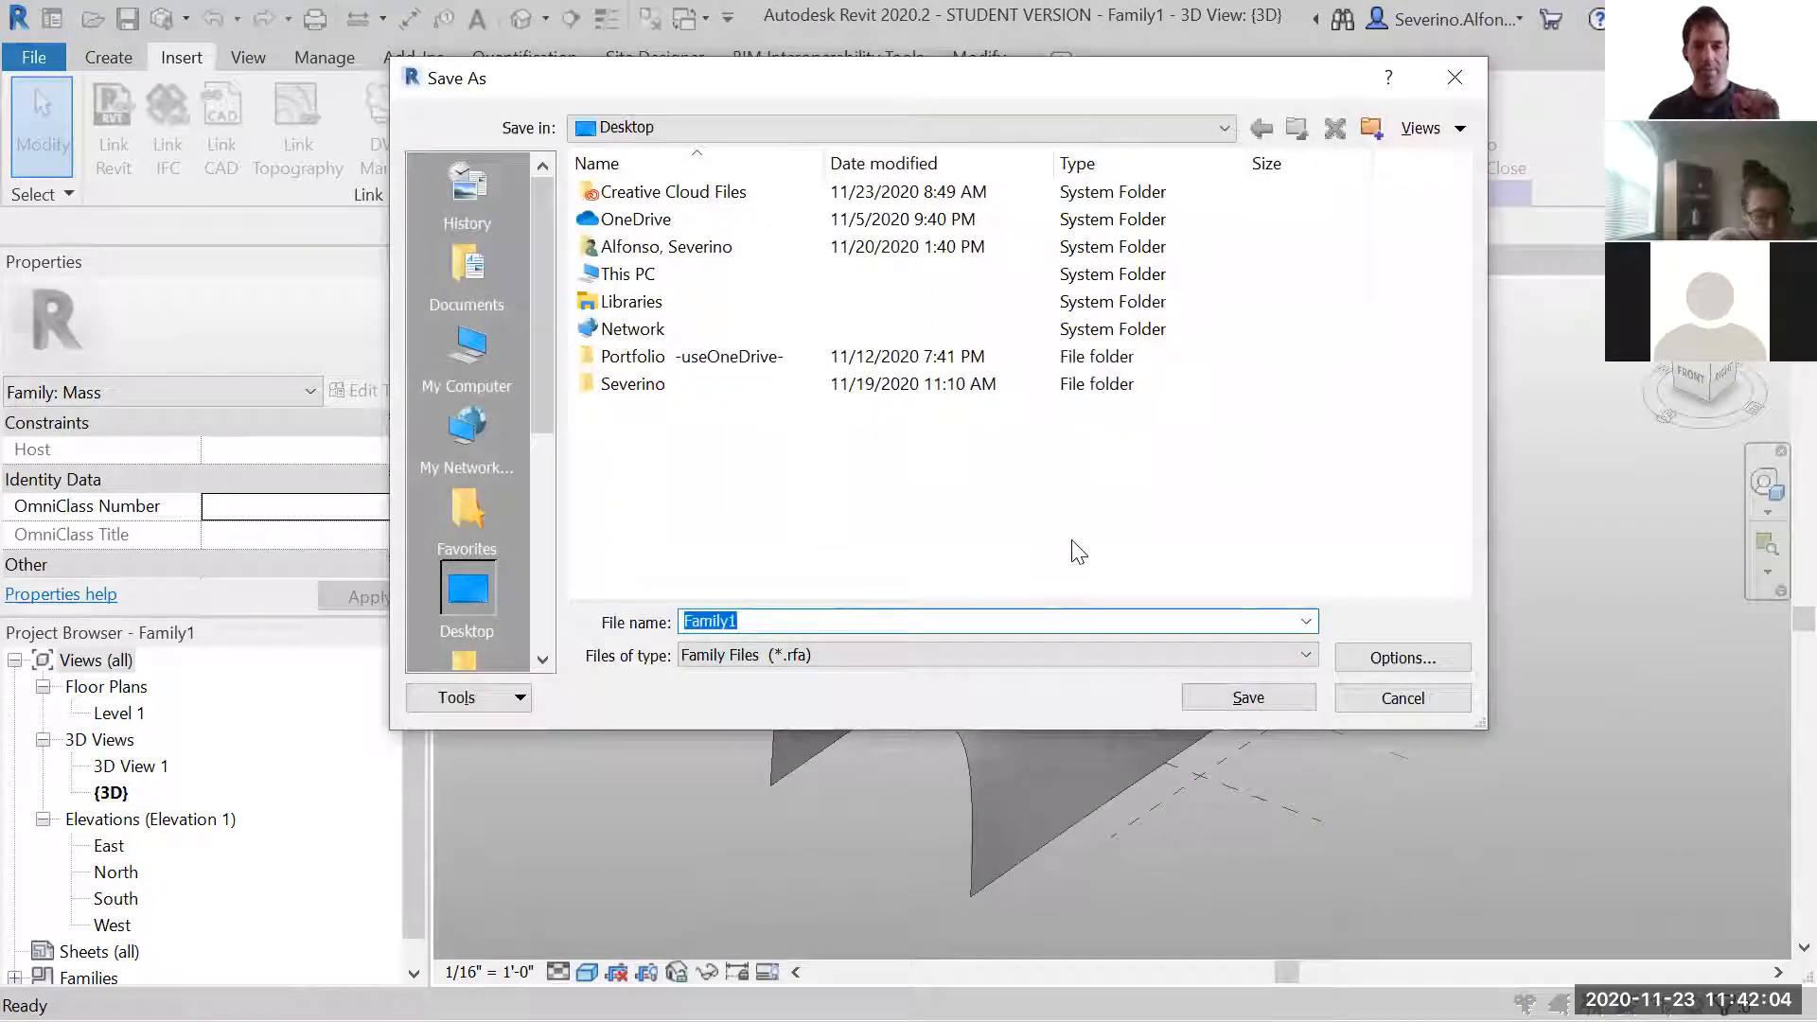
type("Ceiling")
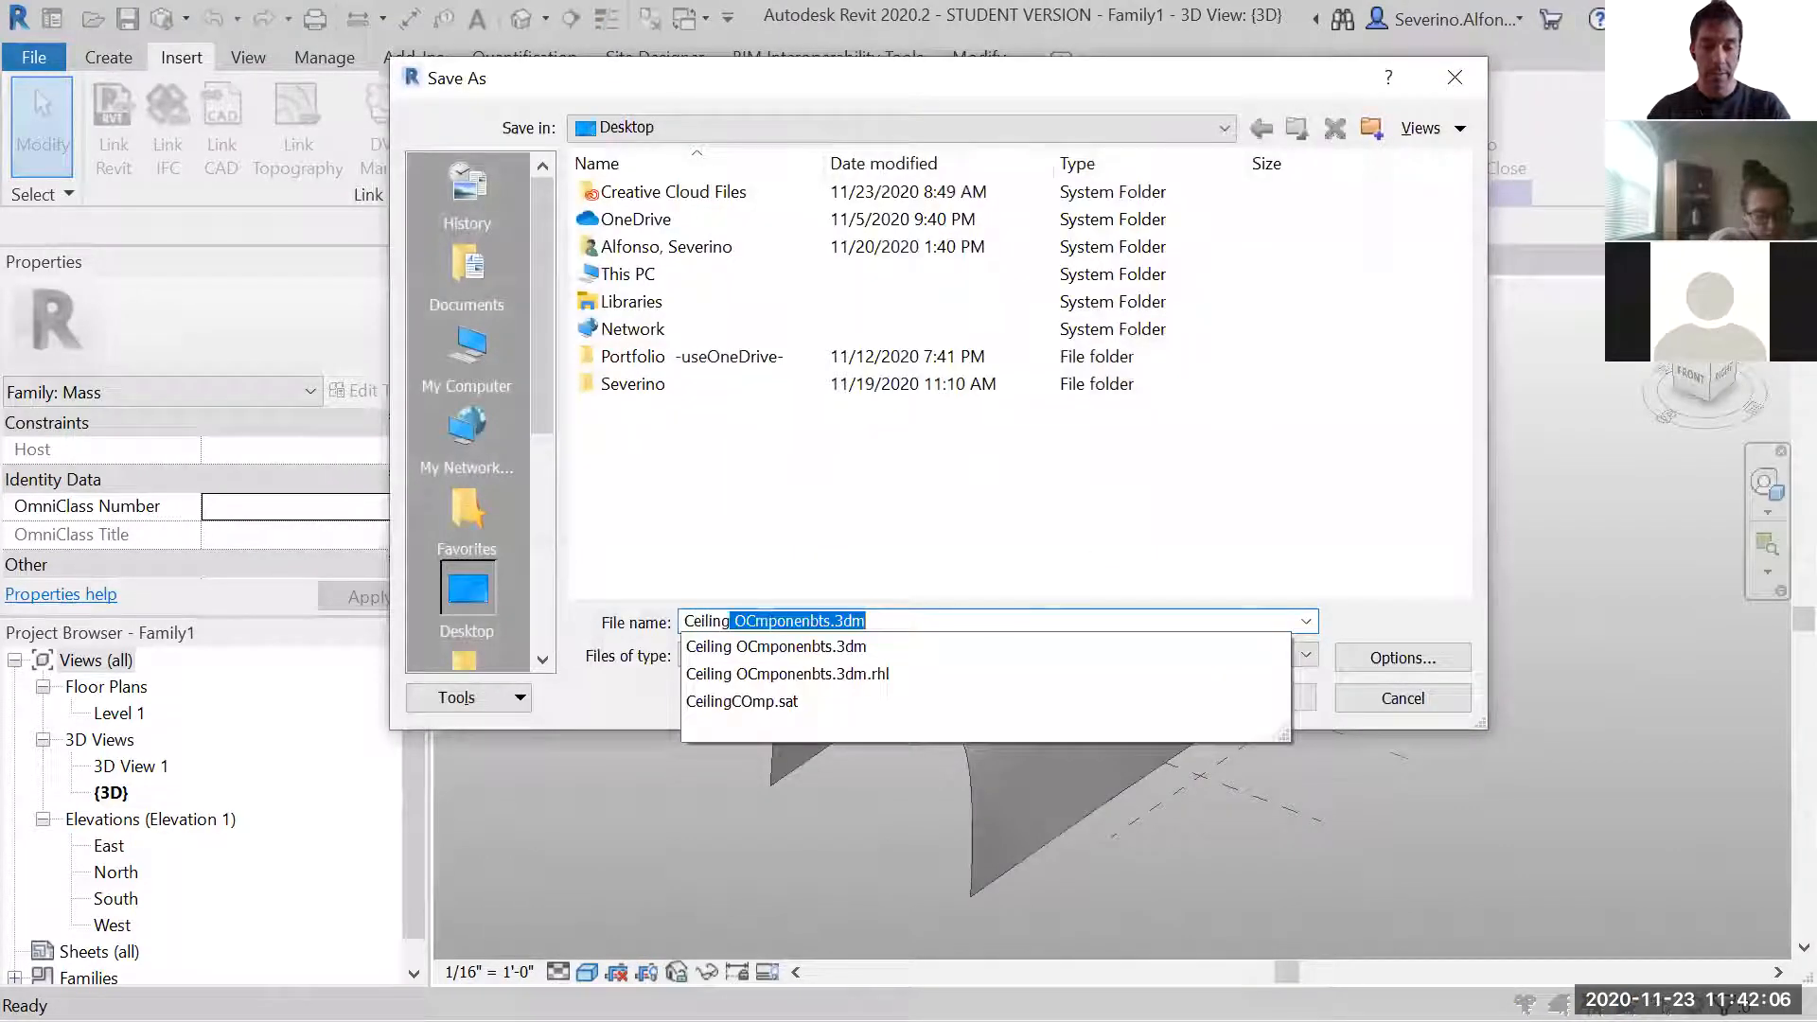
type("Mass")
key("Return")
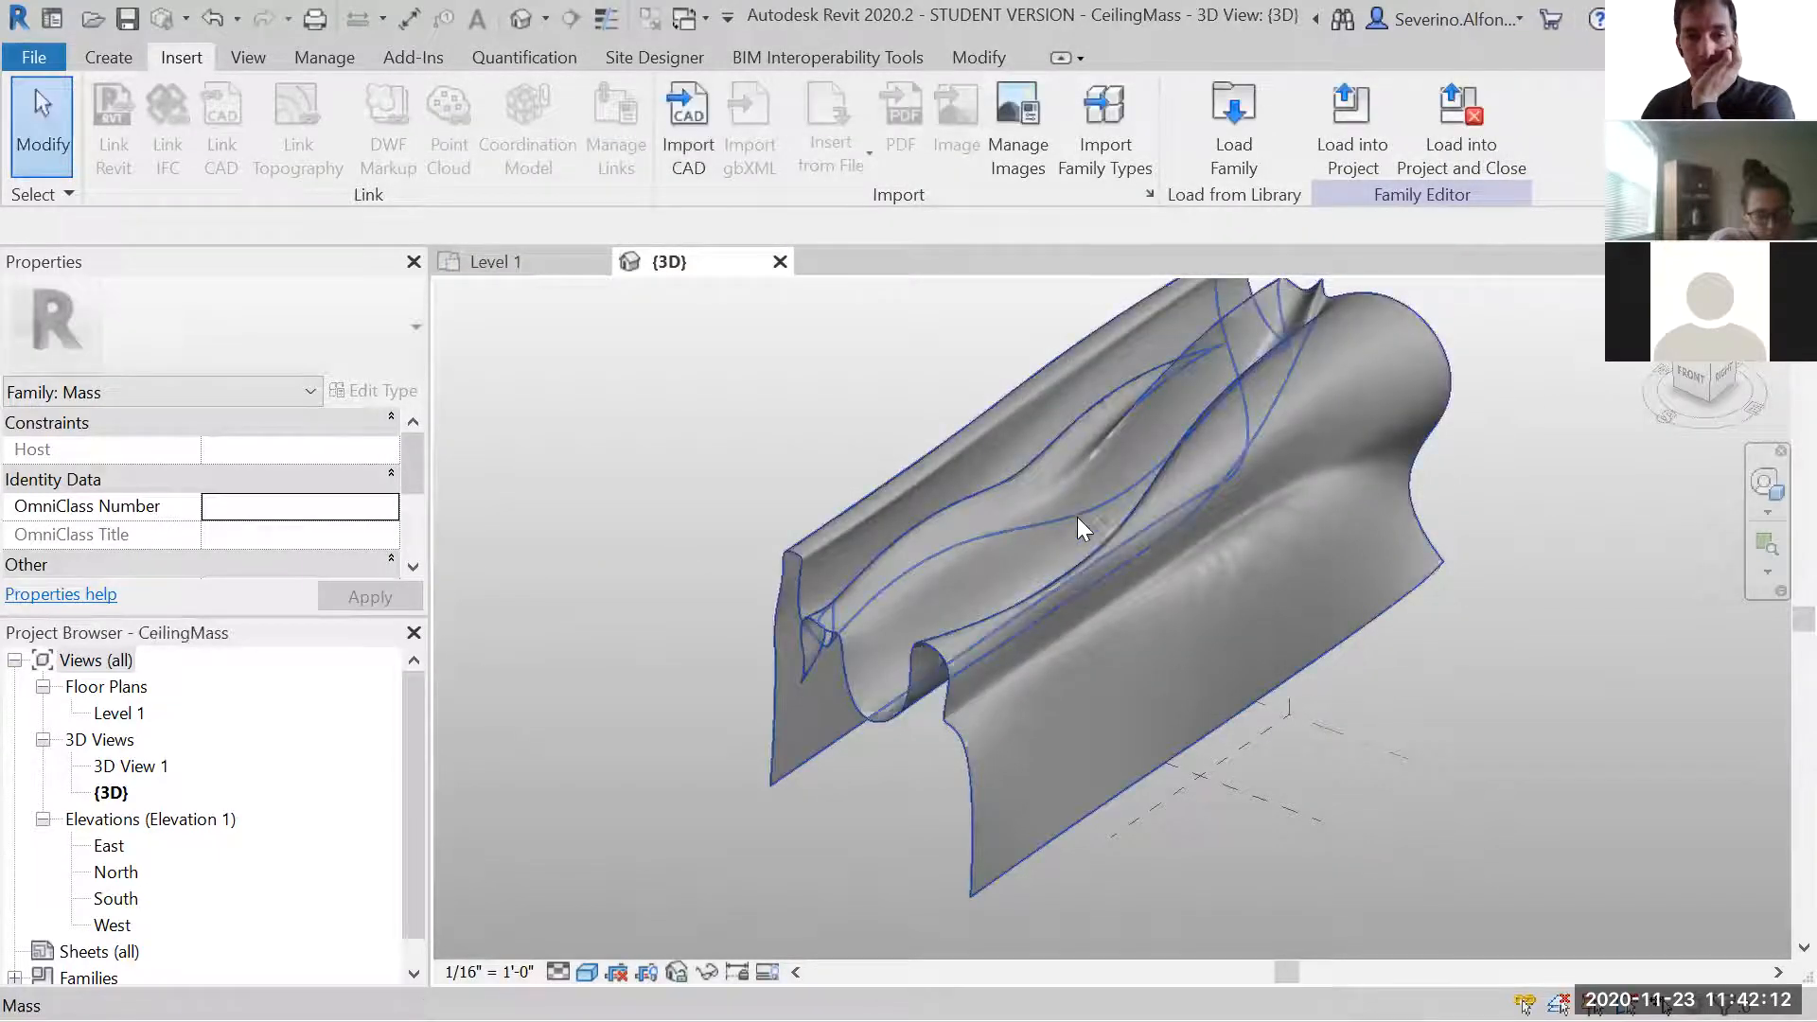
- Load the CeilingMass family into Project1 and cancel its placement on the Level 1 floor plan
left_click(1361, 115)
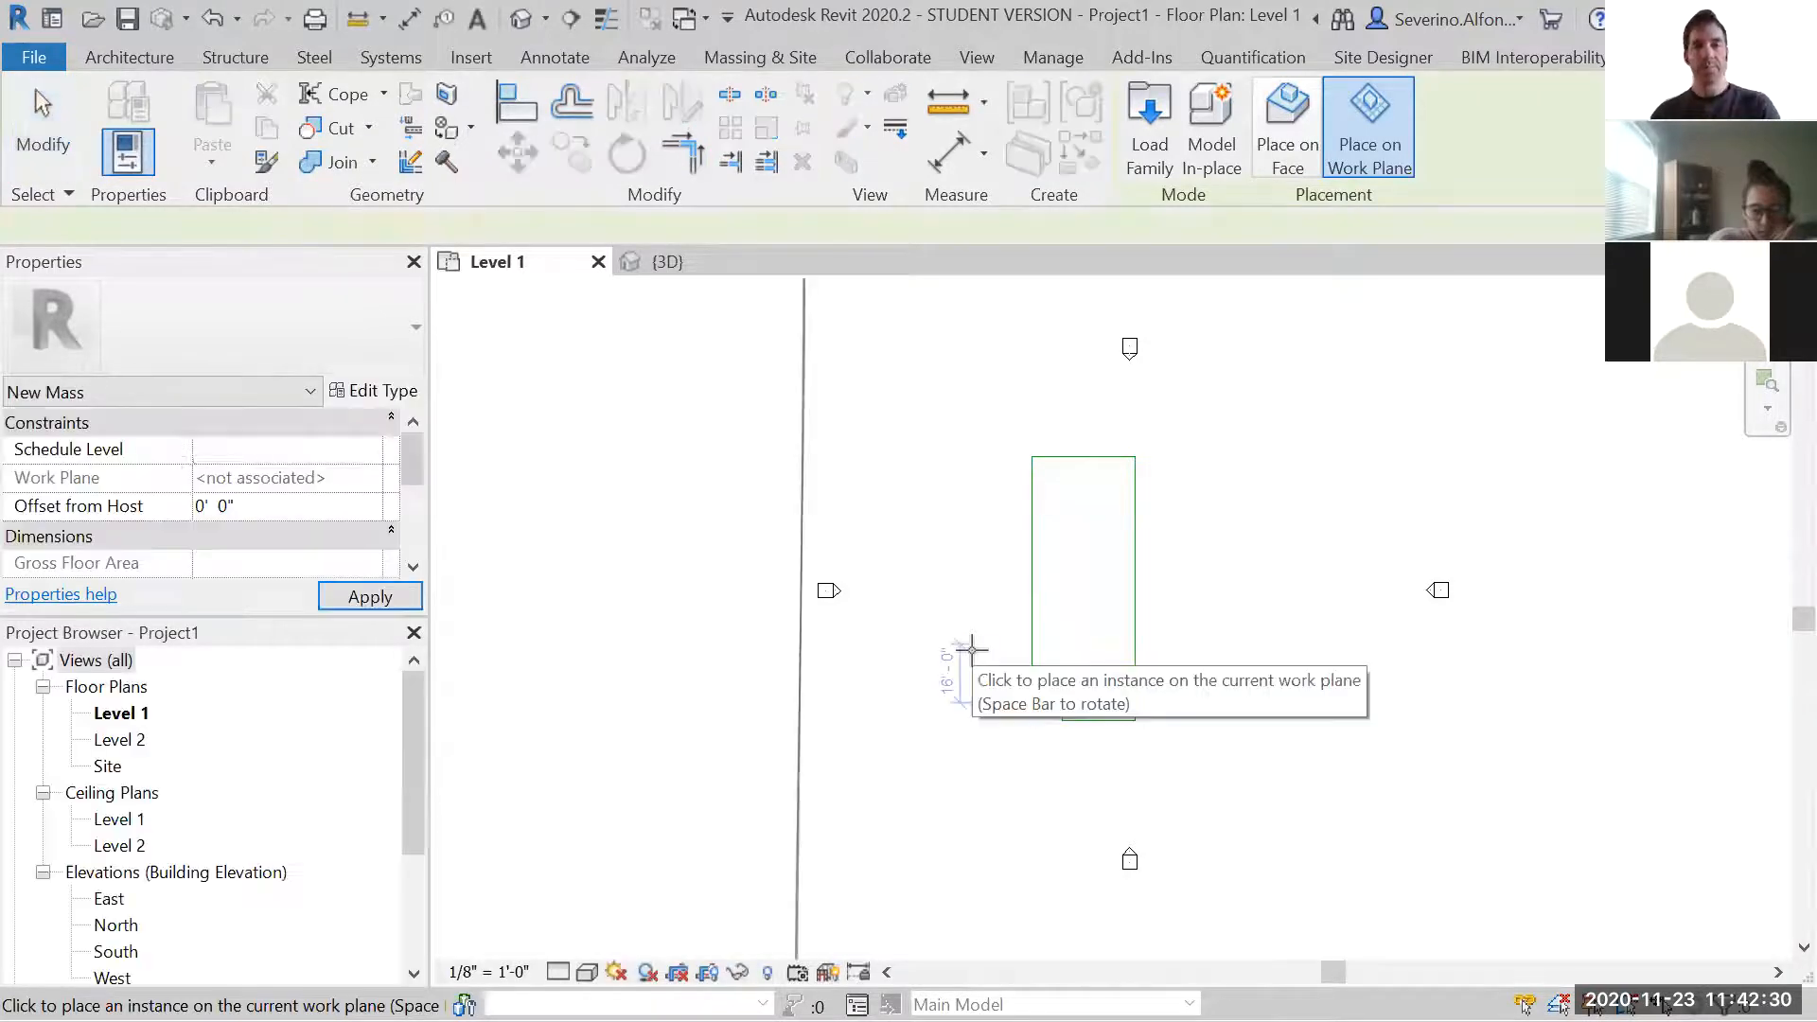
scroll(972, 650, "down", 2)
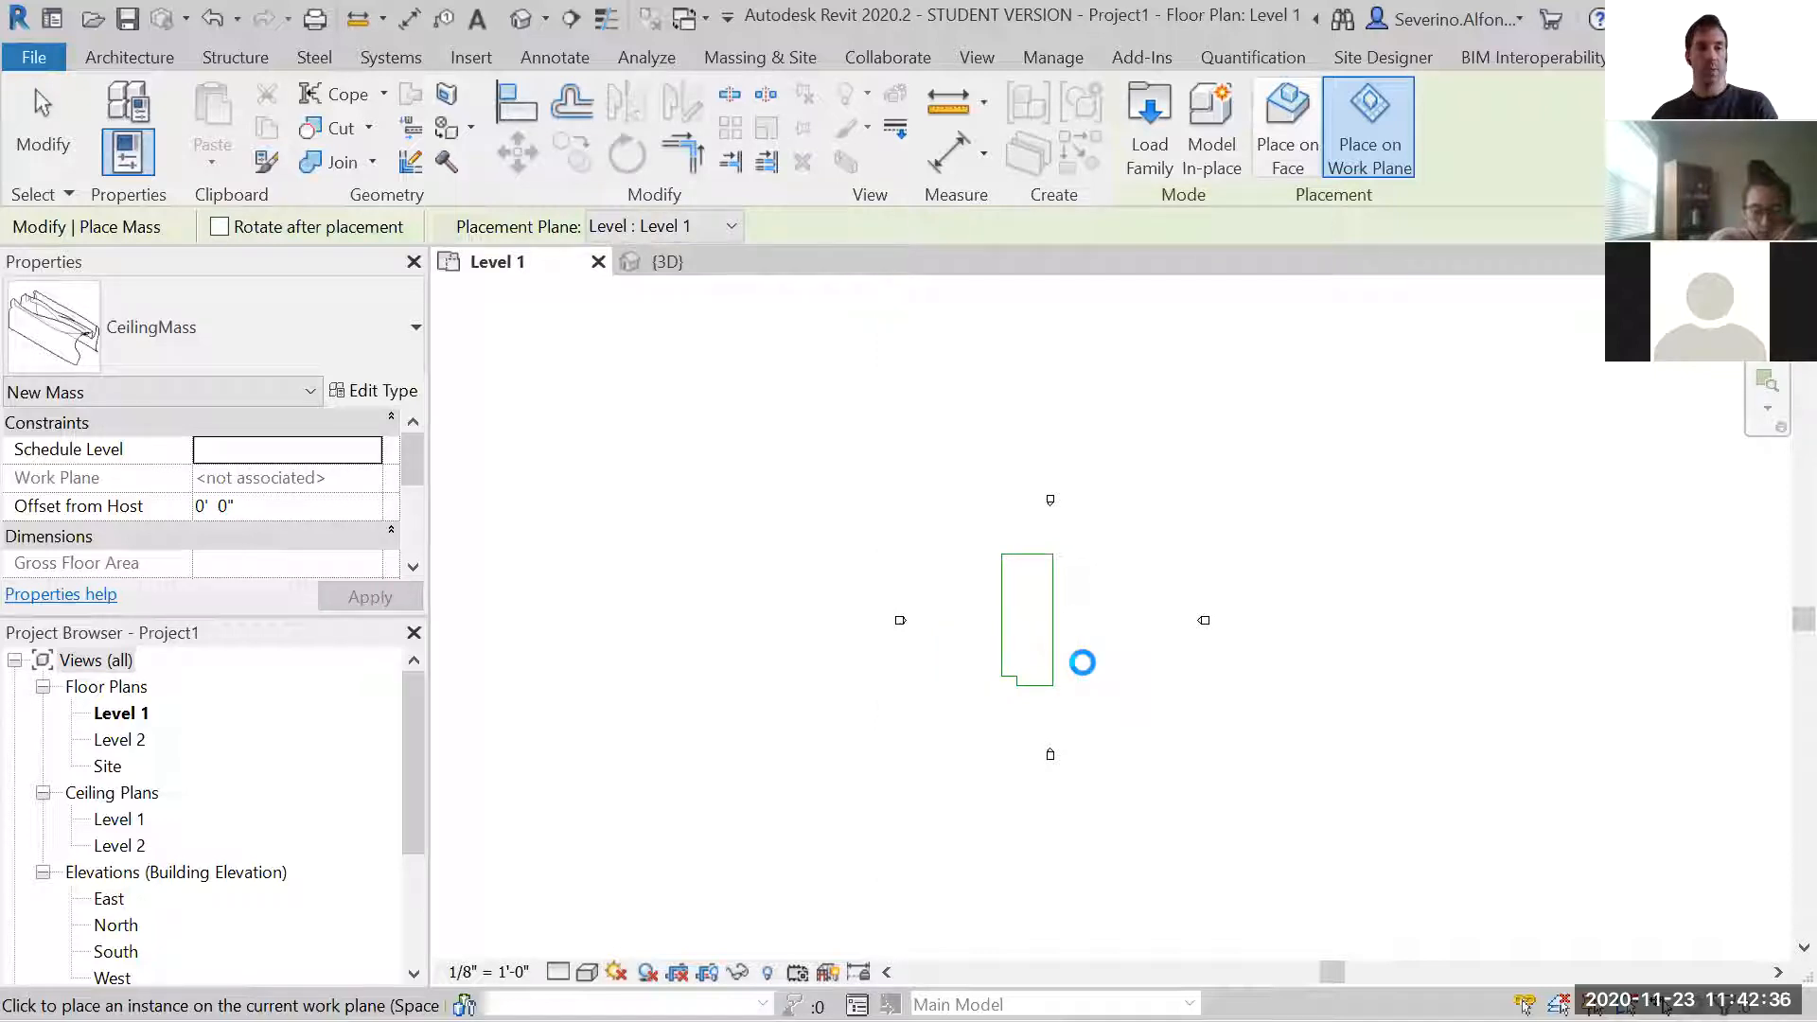
scroll(1082, 664, "down", 2)
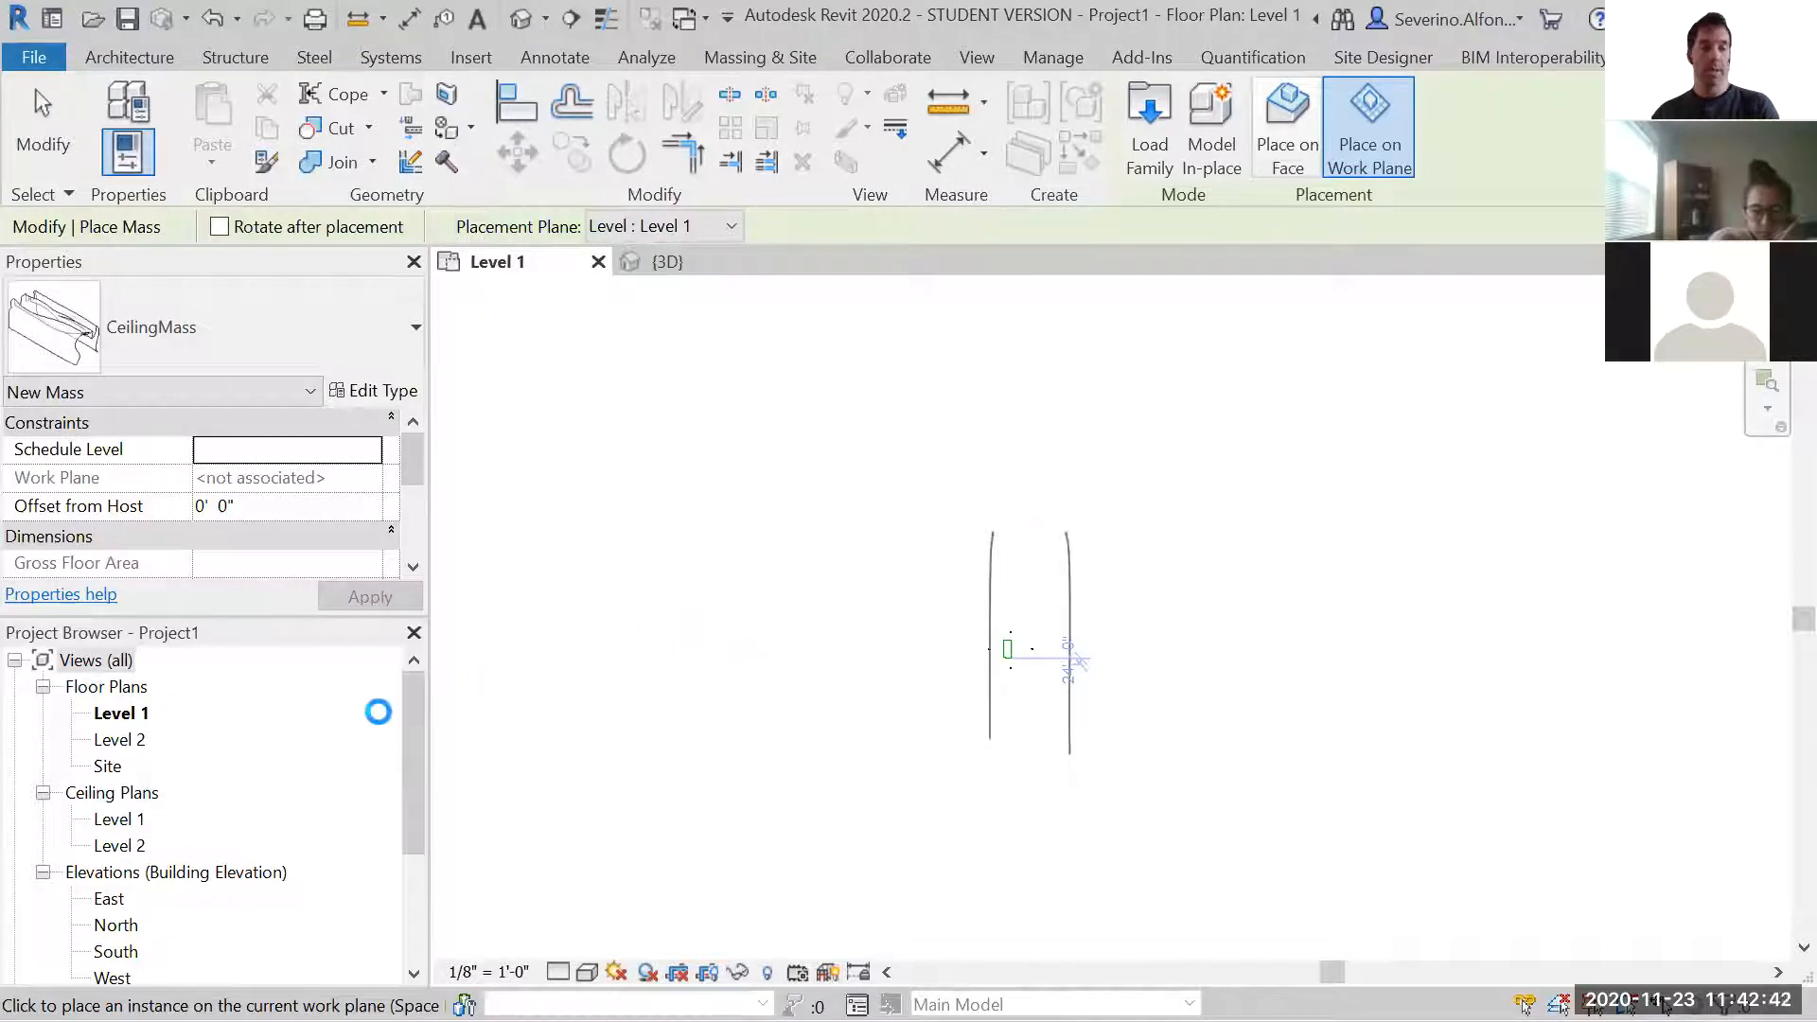
key("Escape")
- Open the Site floor plan, place the CeilingMass component on the work plane at the building outline, and dismiss the warning
double_click(108, 766)
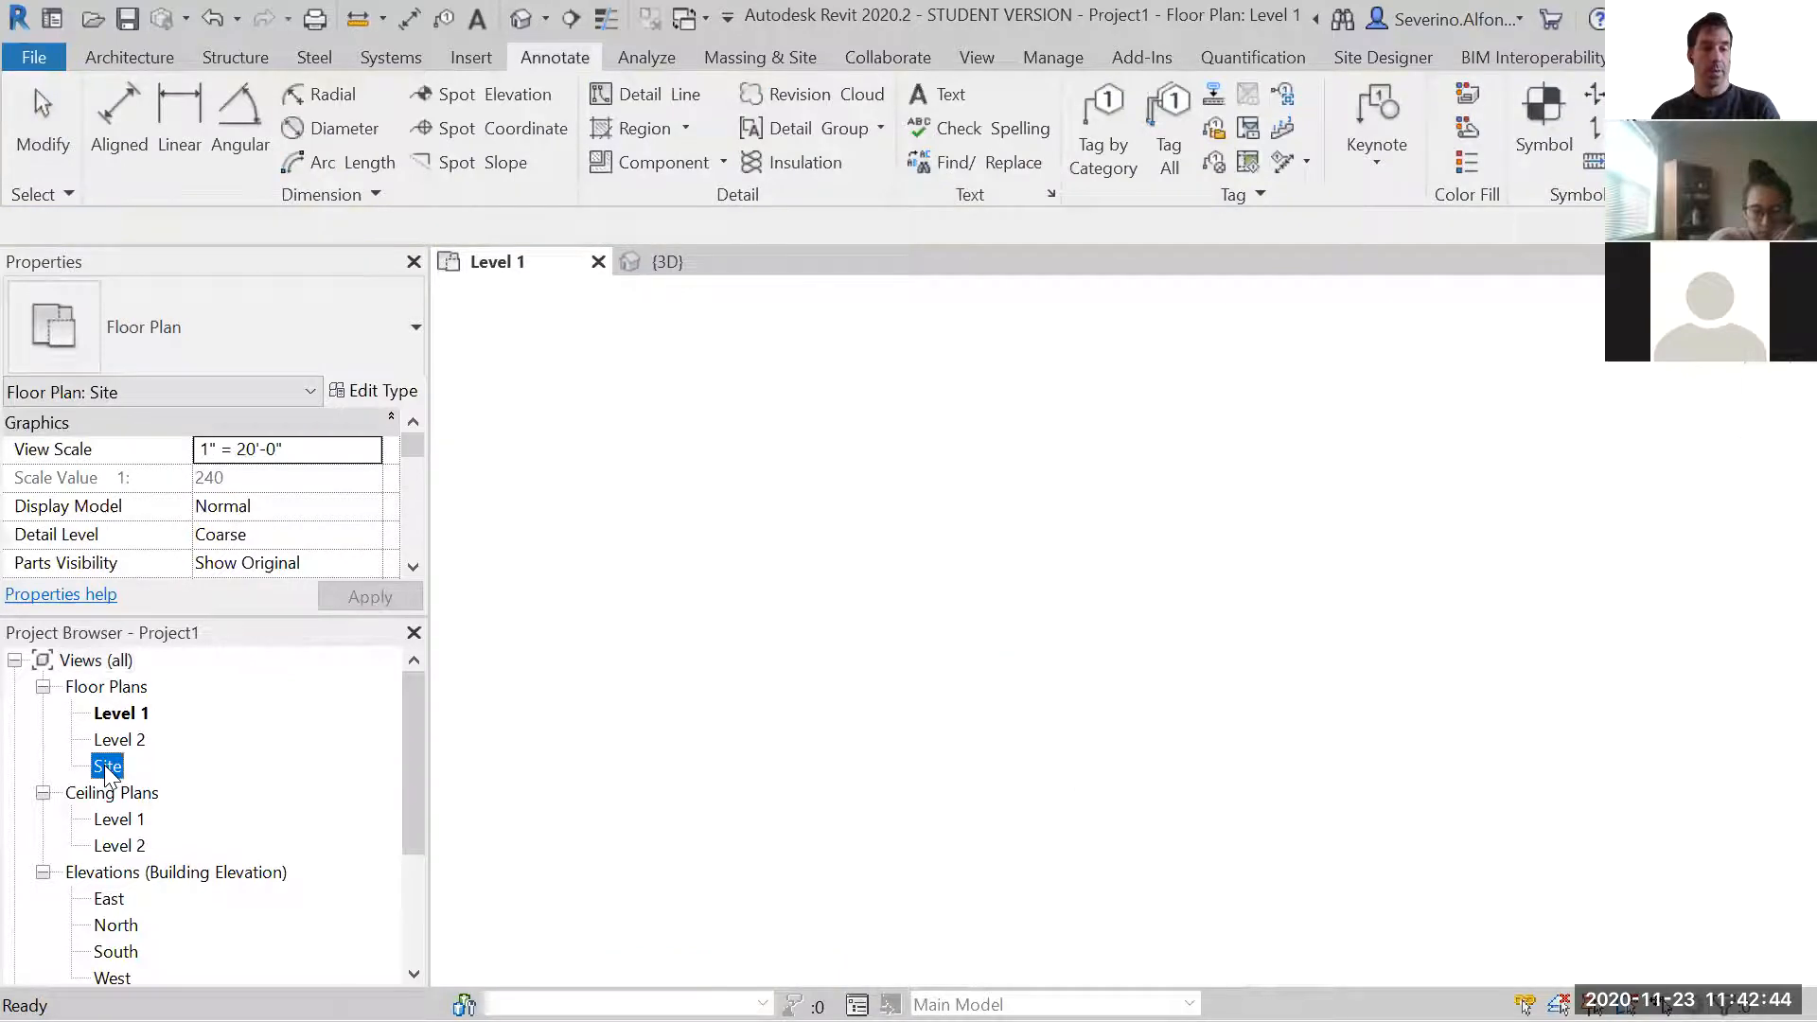
left_click(130, 56)
left_click(277, 128)
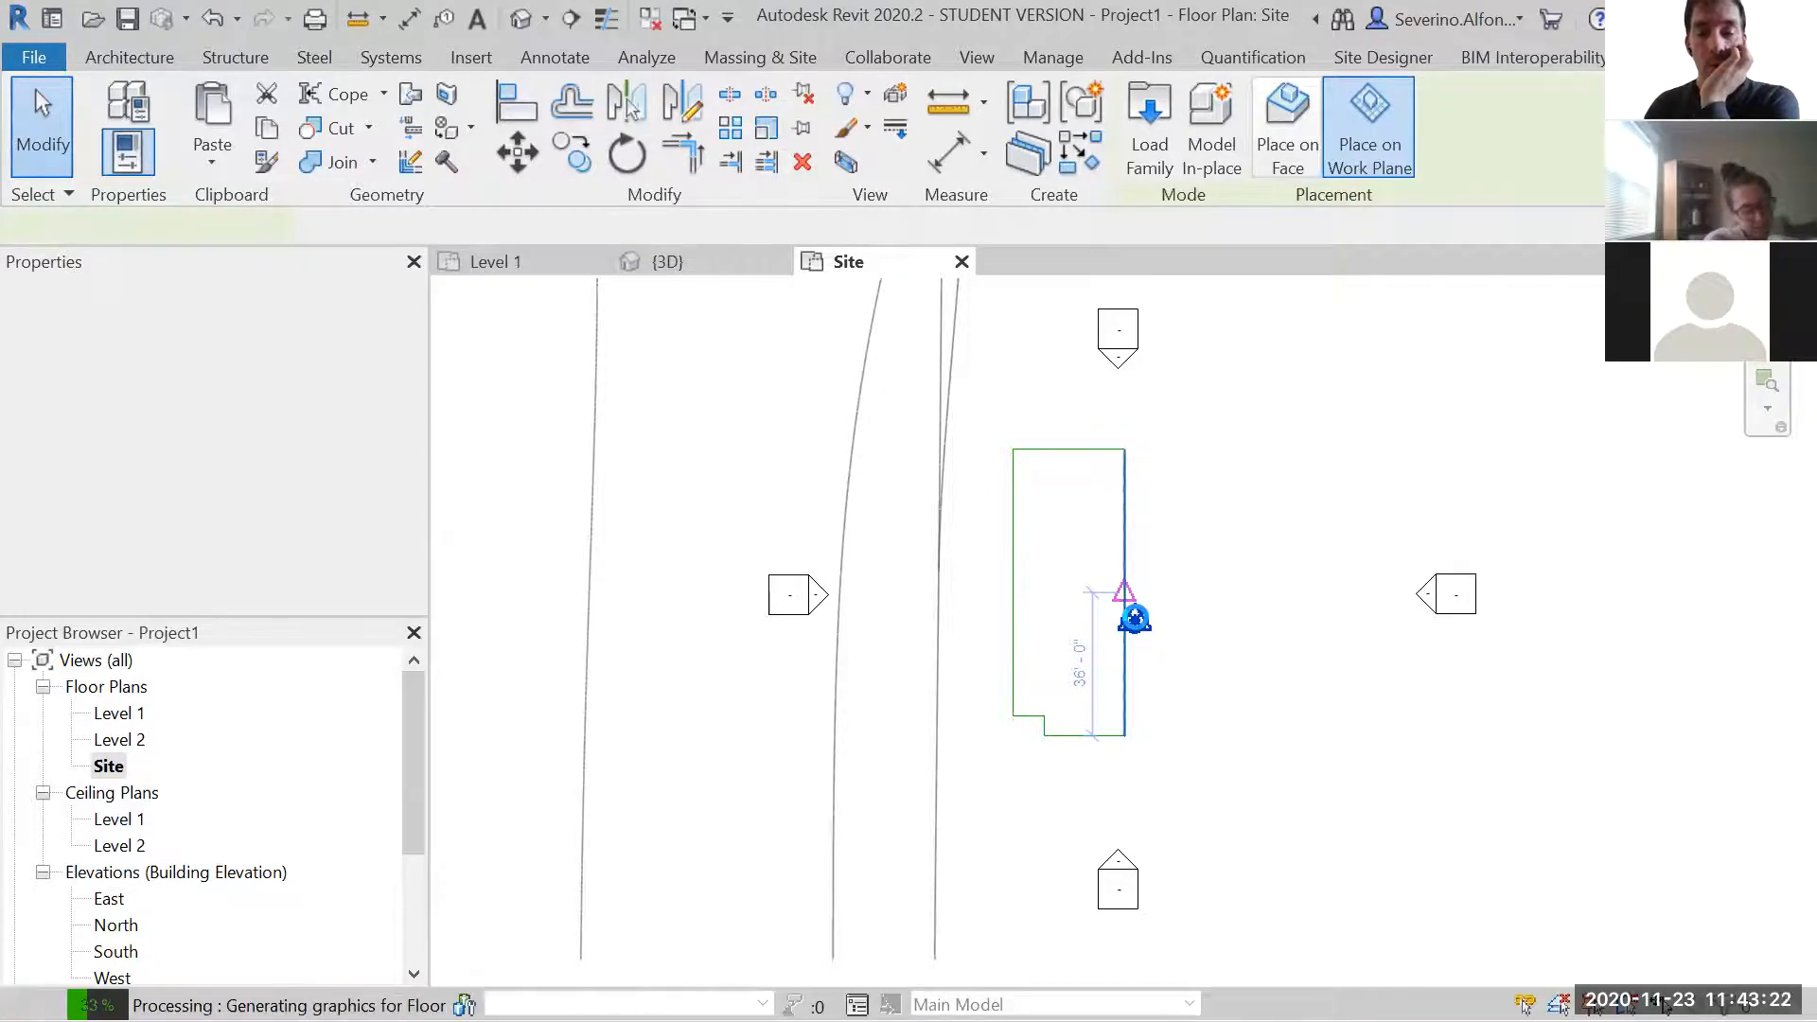
scroll(1134, 620, "up", 3)
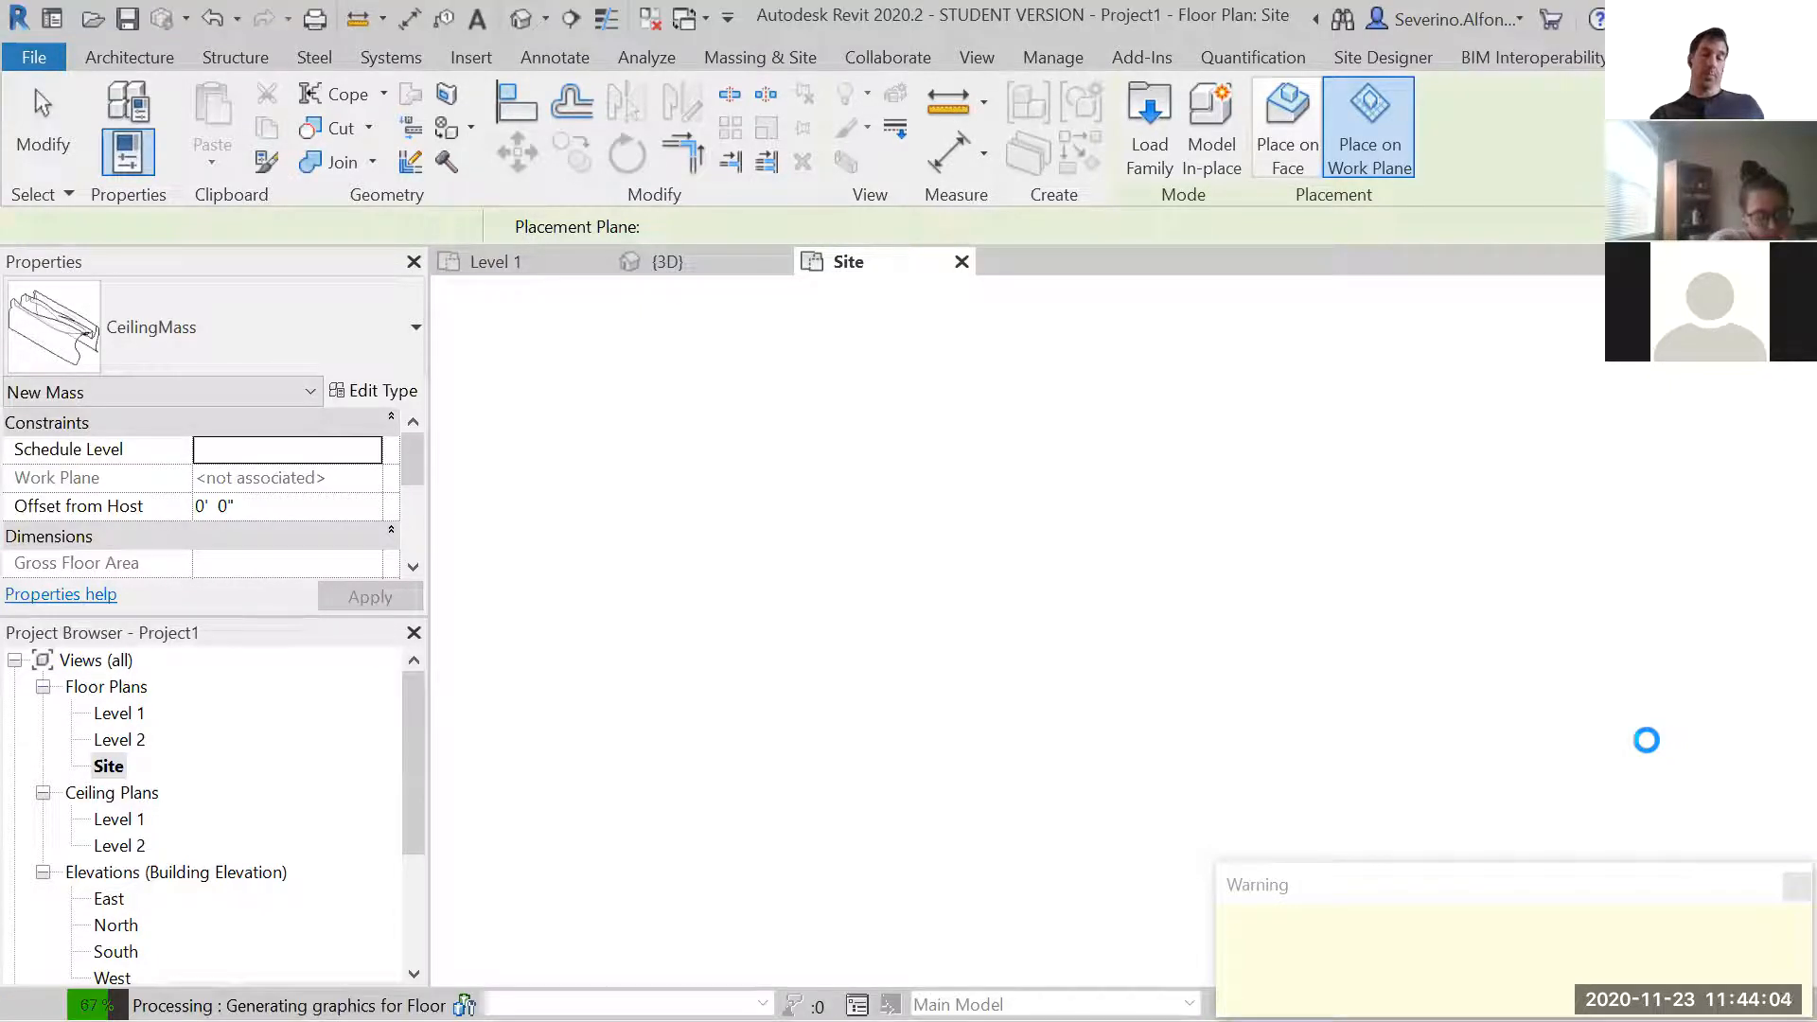
left_click(1798, 887)
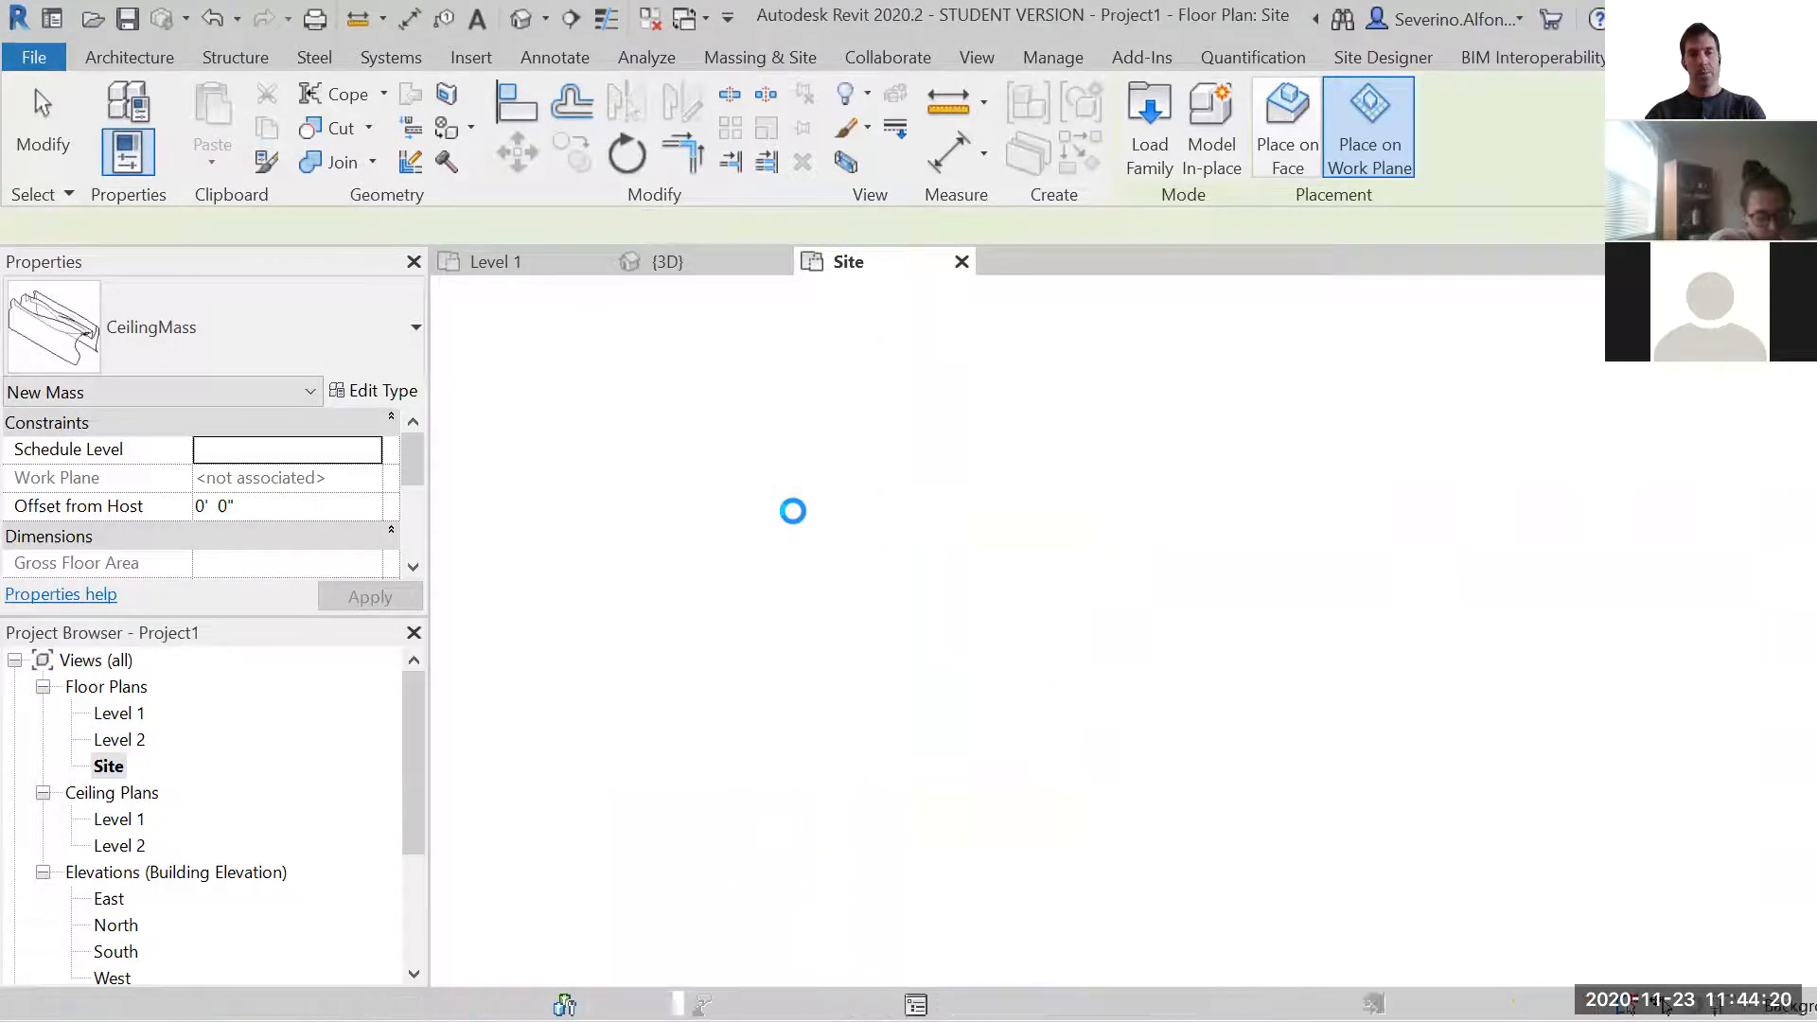
- End the component placement and examine the size and position of the CeilingMass against the building outline in the 3D view
key("Escape")
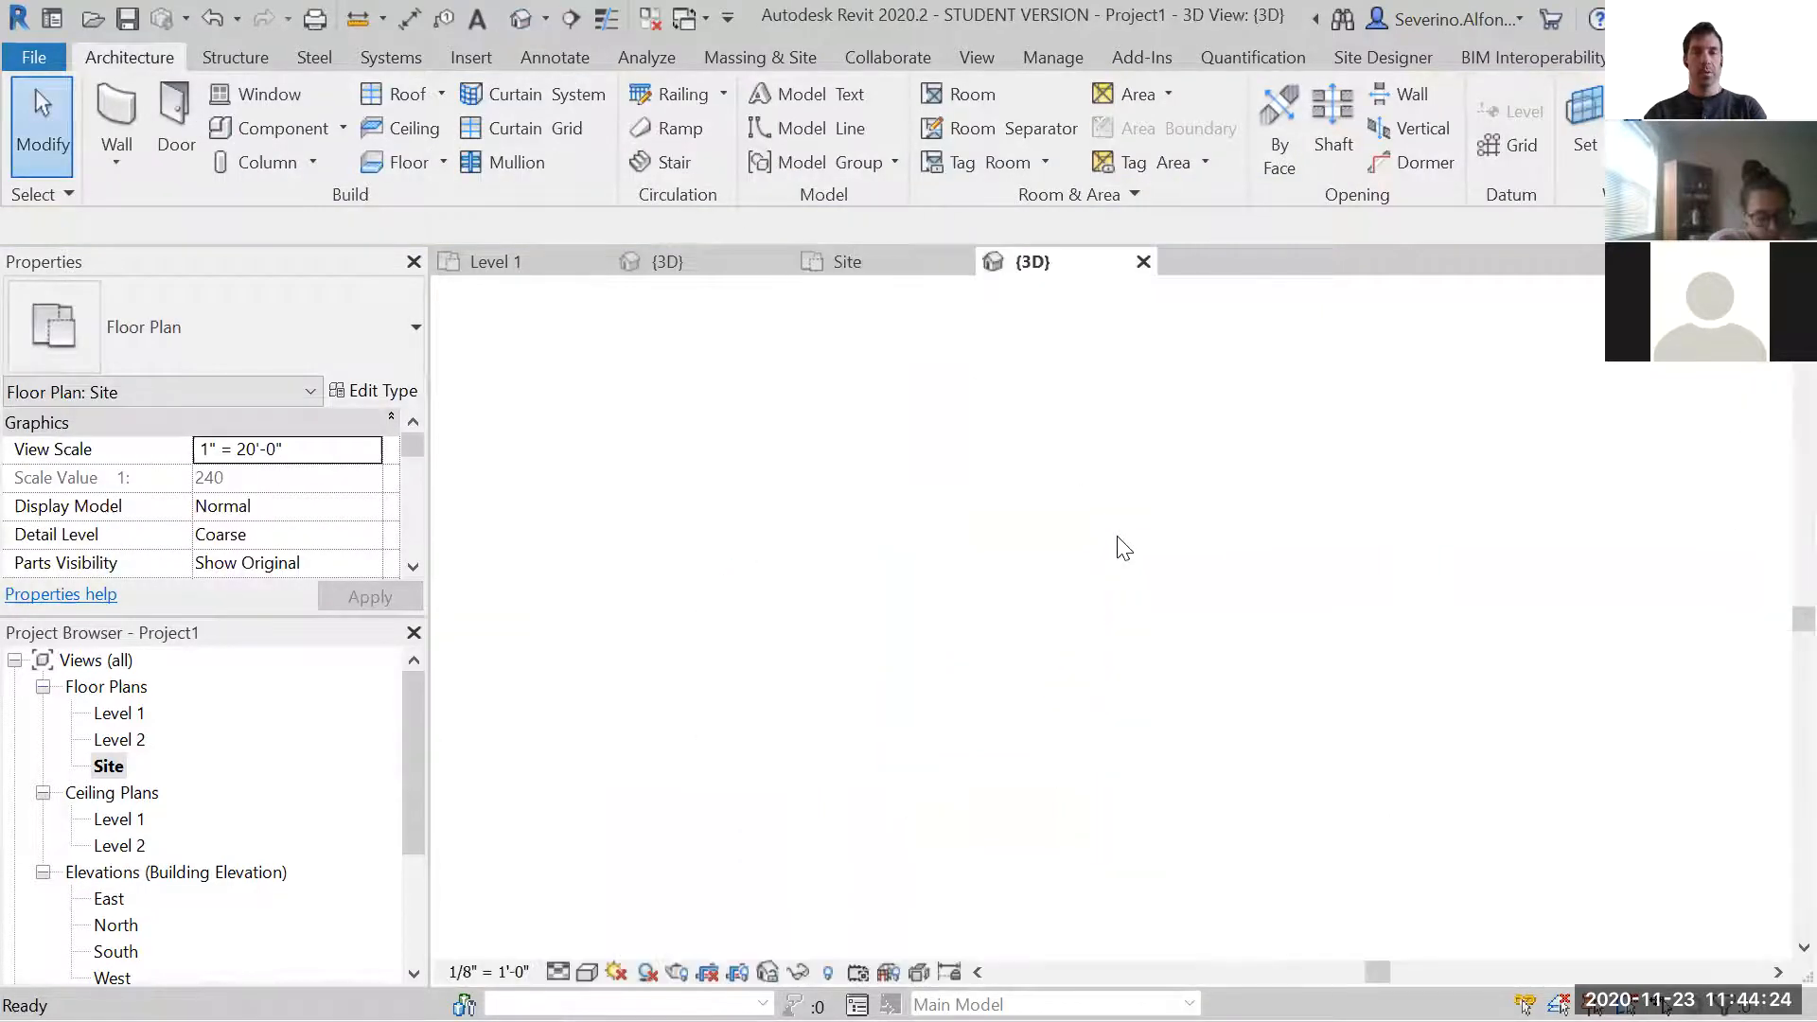
middle_click_drag(1408, 810, 1319, 742, "shift")
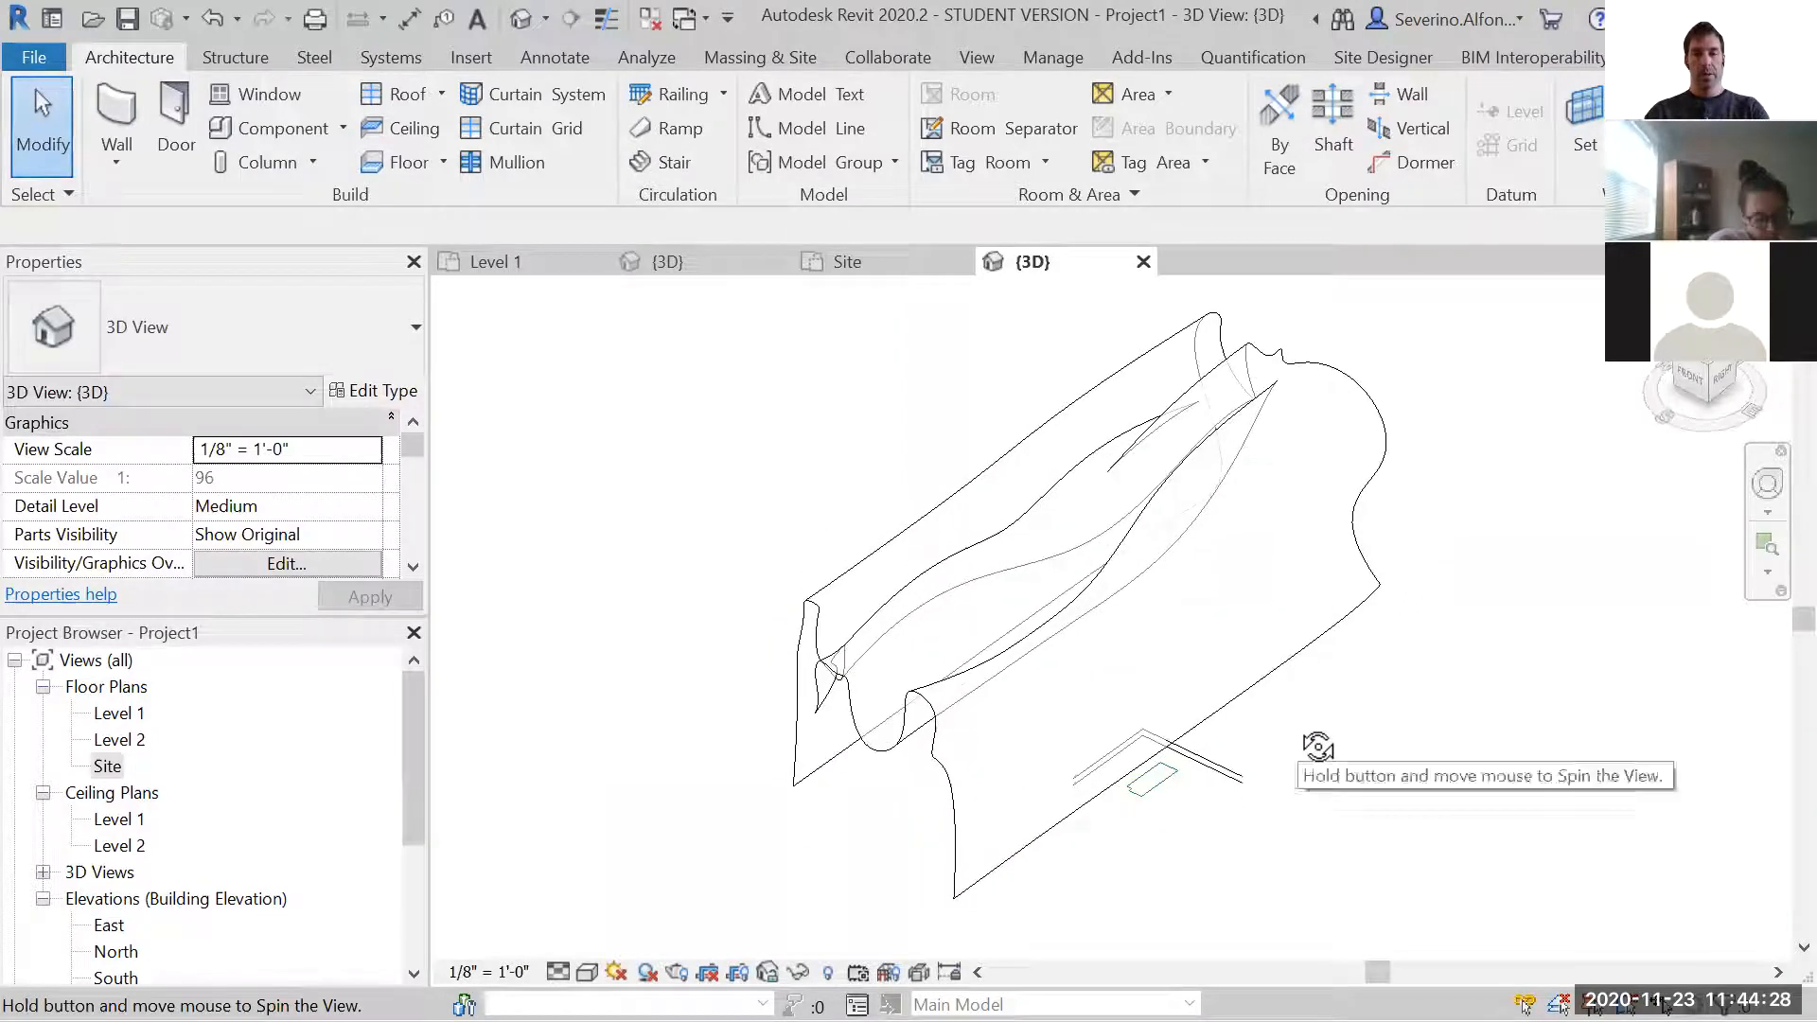
scroll(1156, 797, "up", 4)
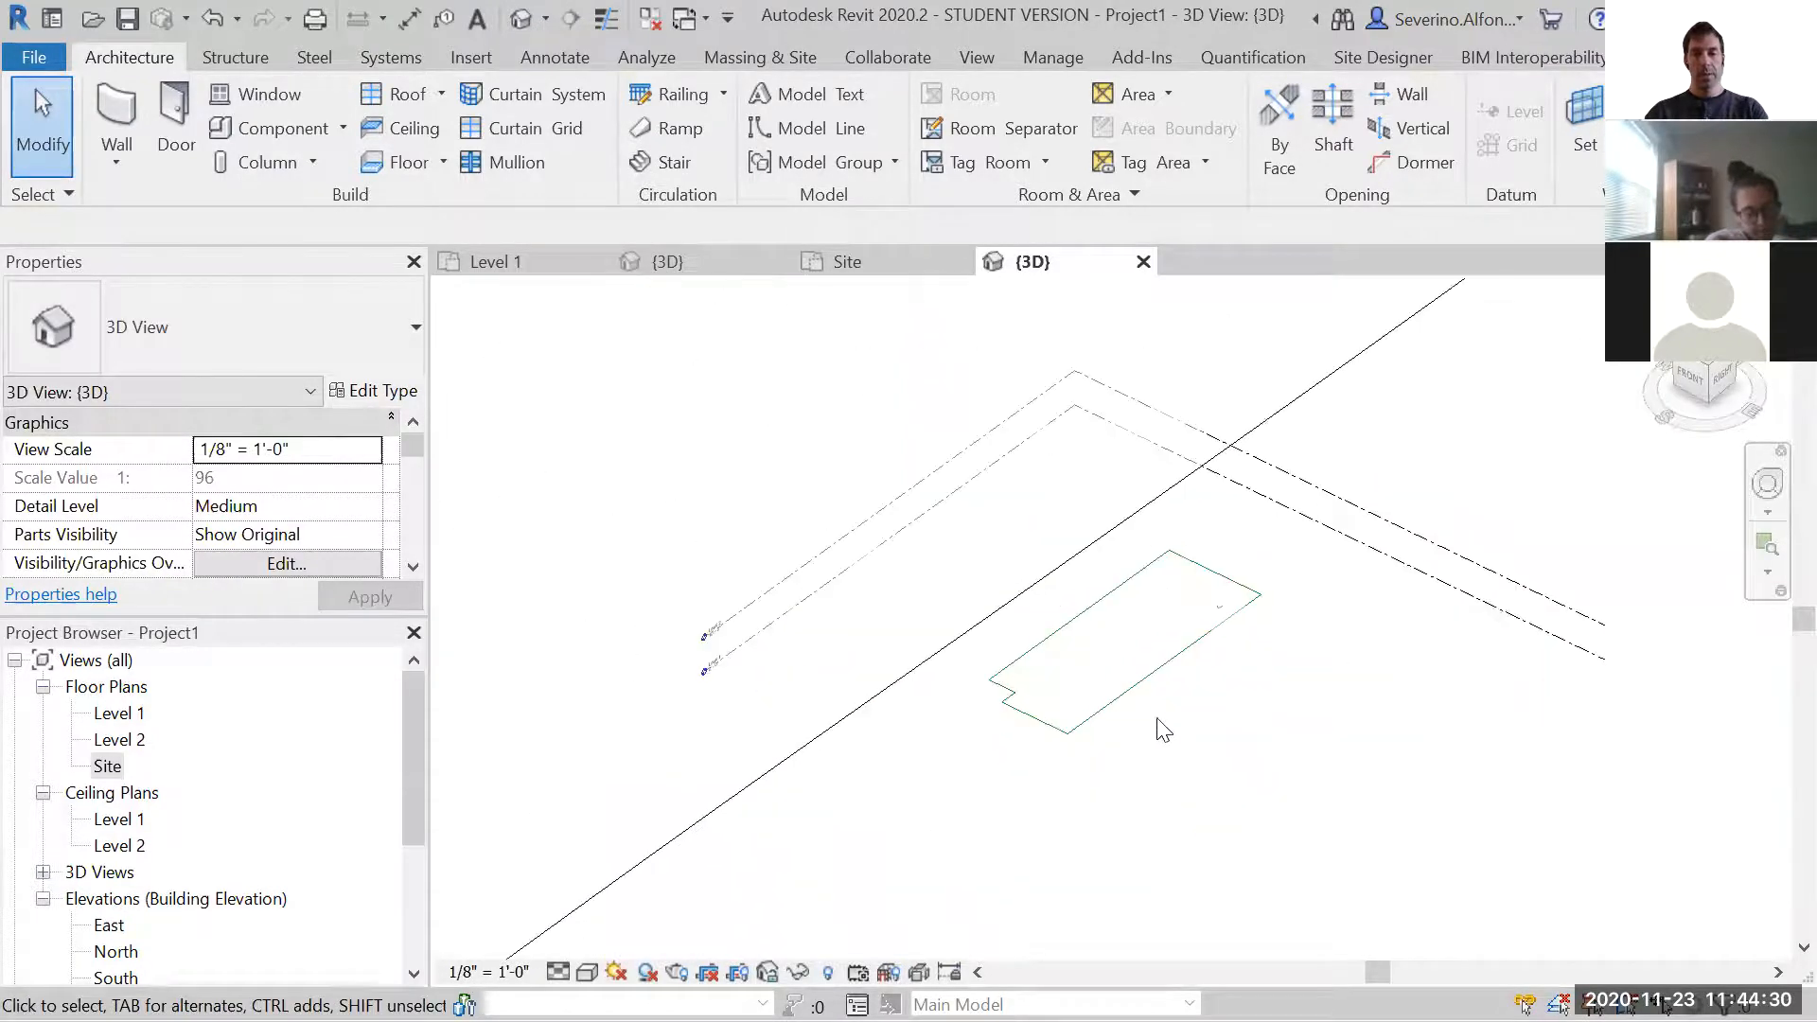
scroll(1211, 737, "down", 2)
scroll(1240, 750, "down", 5)
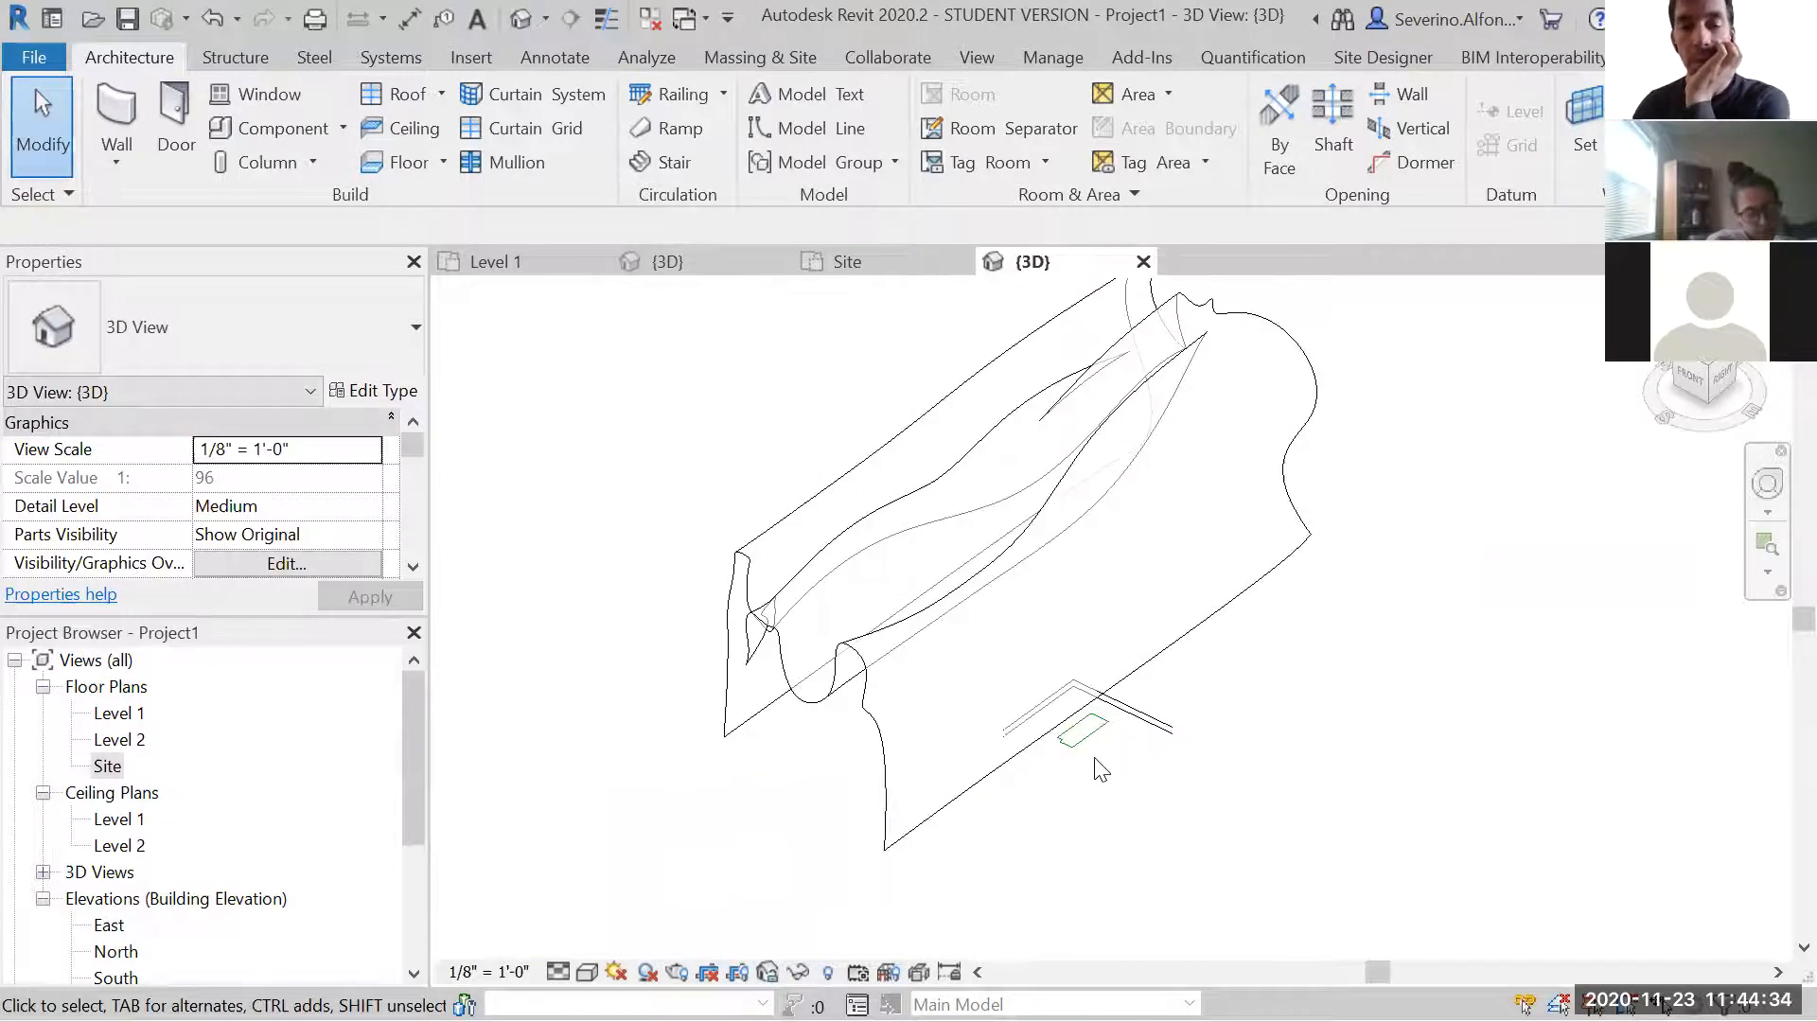
left_click(1297, 545)
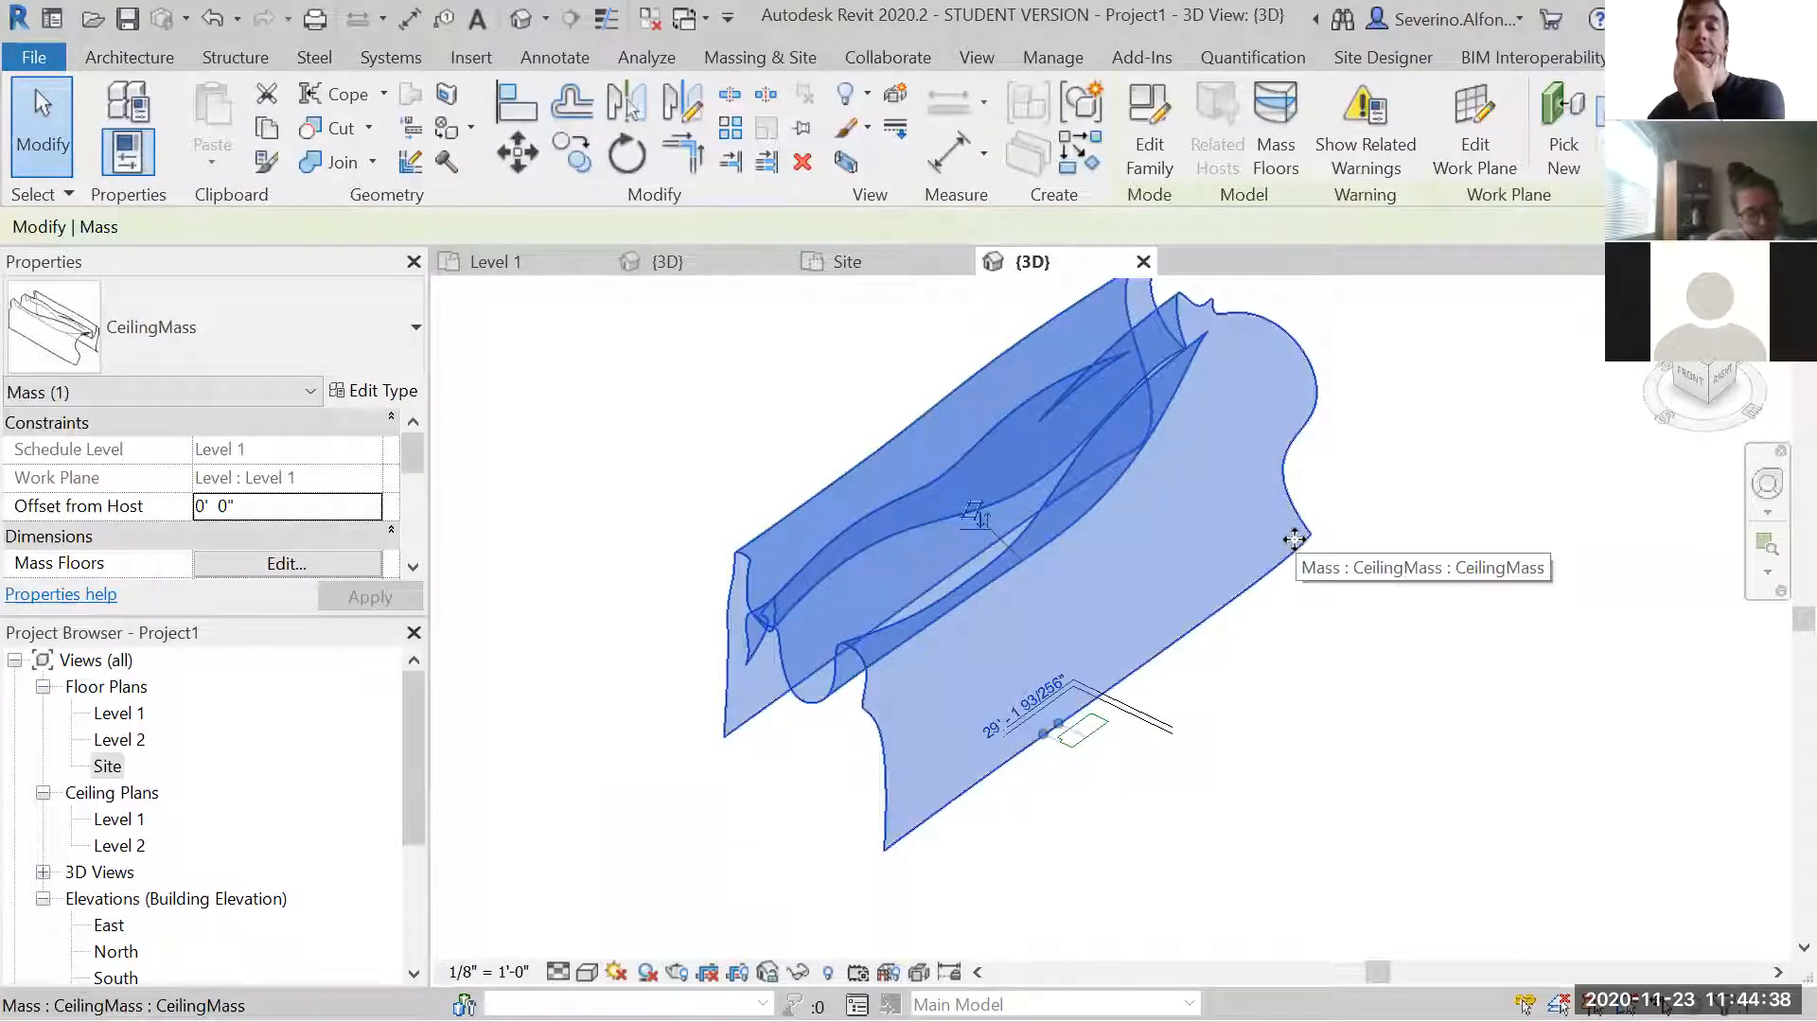
scroll(1080, 777, "up", 3)
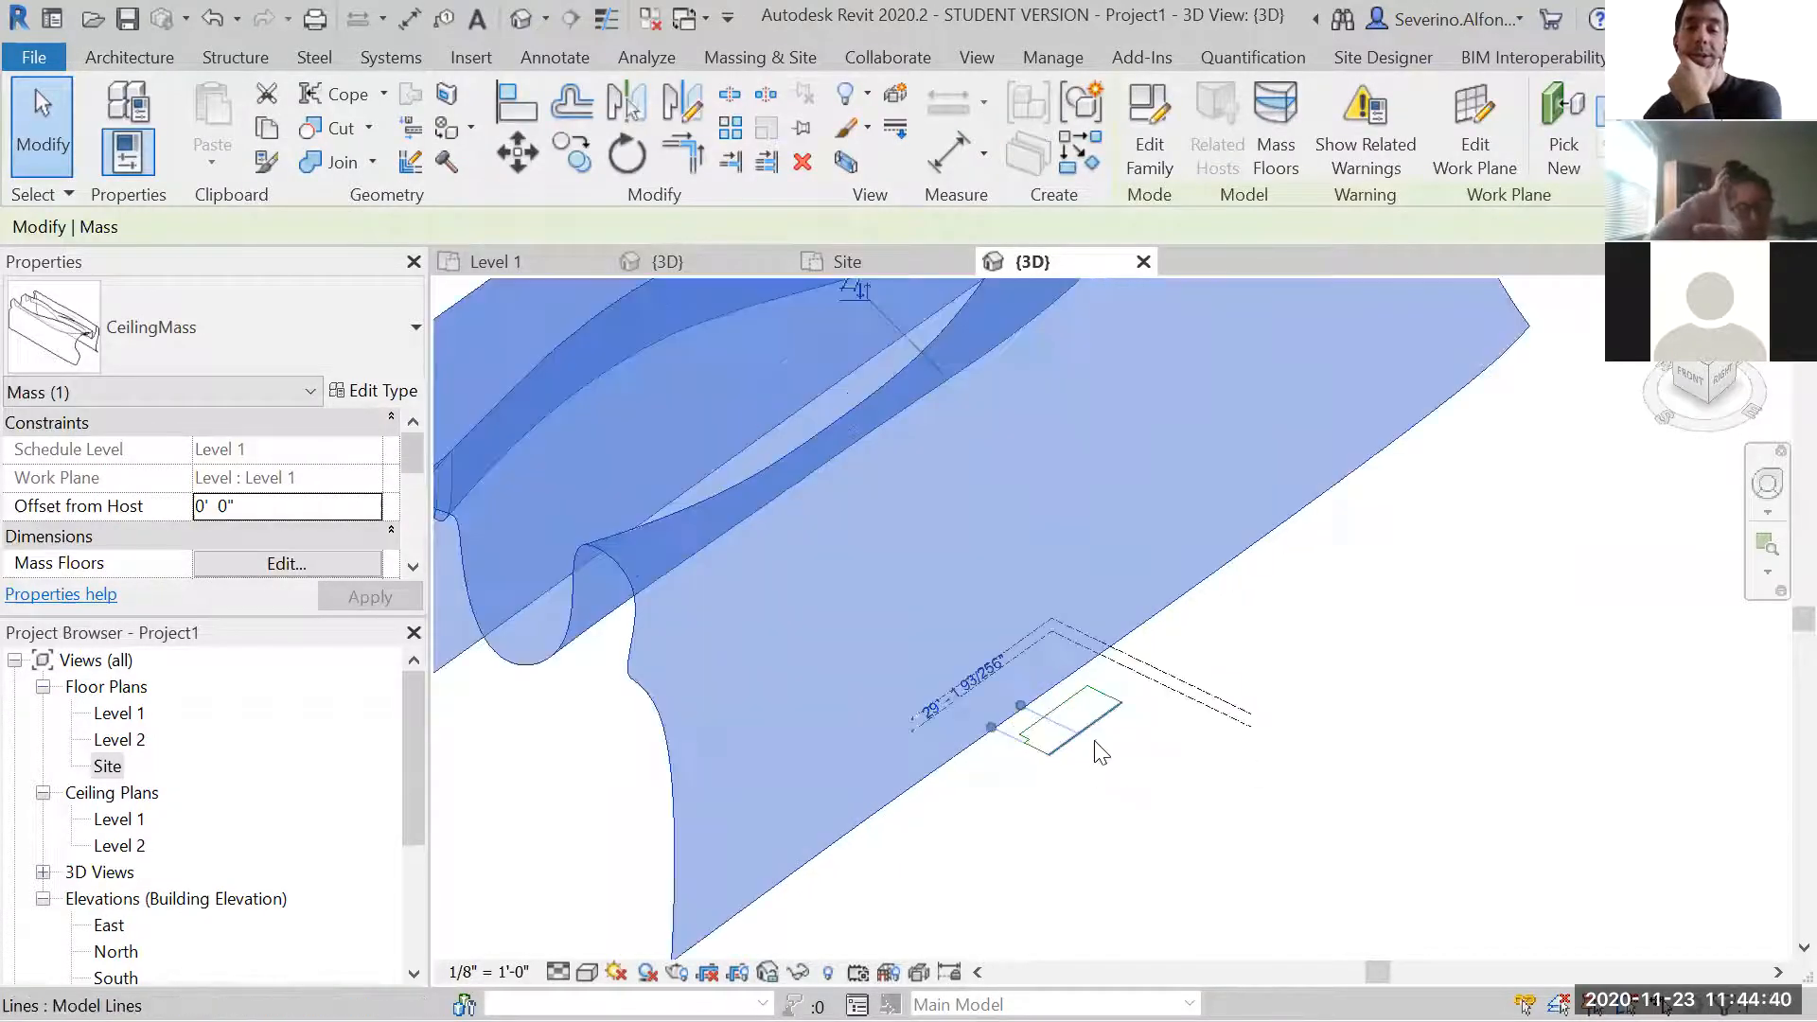
scroll(1108, 765, "down", 2)
scroll(1176, 714, "down", 1)
middle_click_drag(1273, 672, 1181, 705)
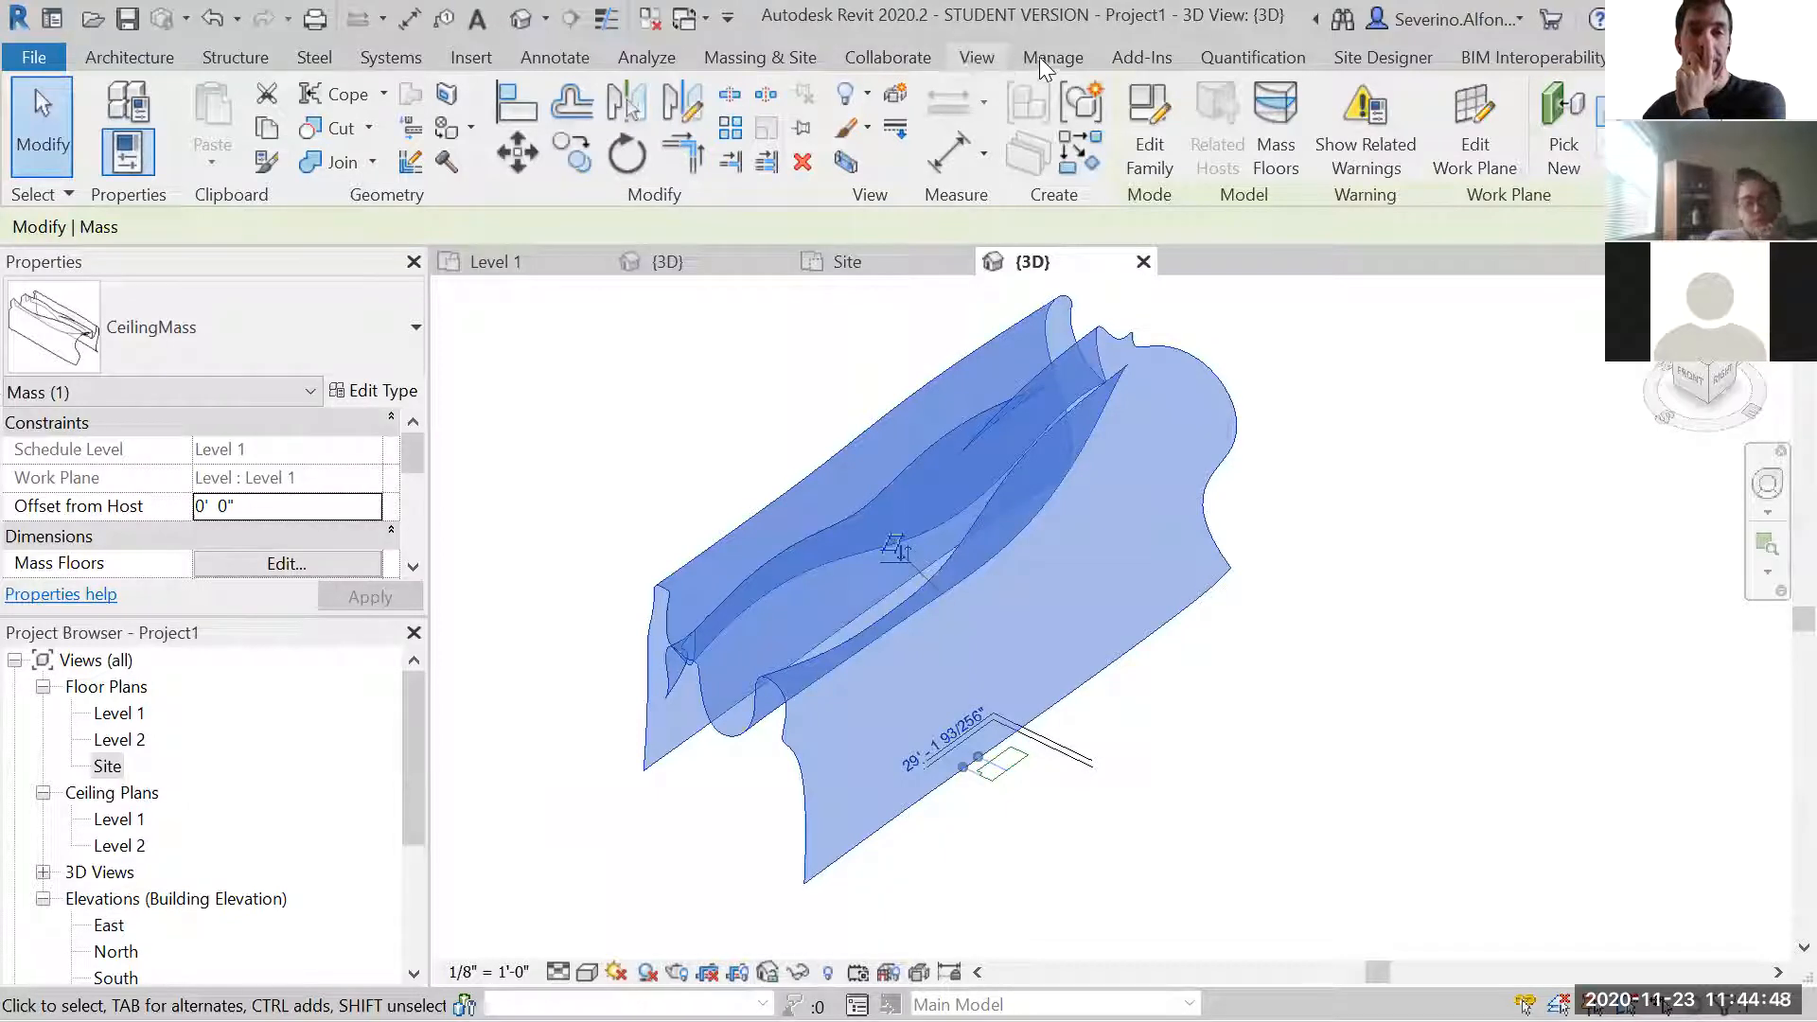
- Try to create a wall by face on the CeilingMass using a different wall type, then dismiss the attempt
left_click(973, 59)
left_click(747, 57)
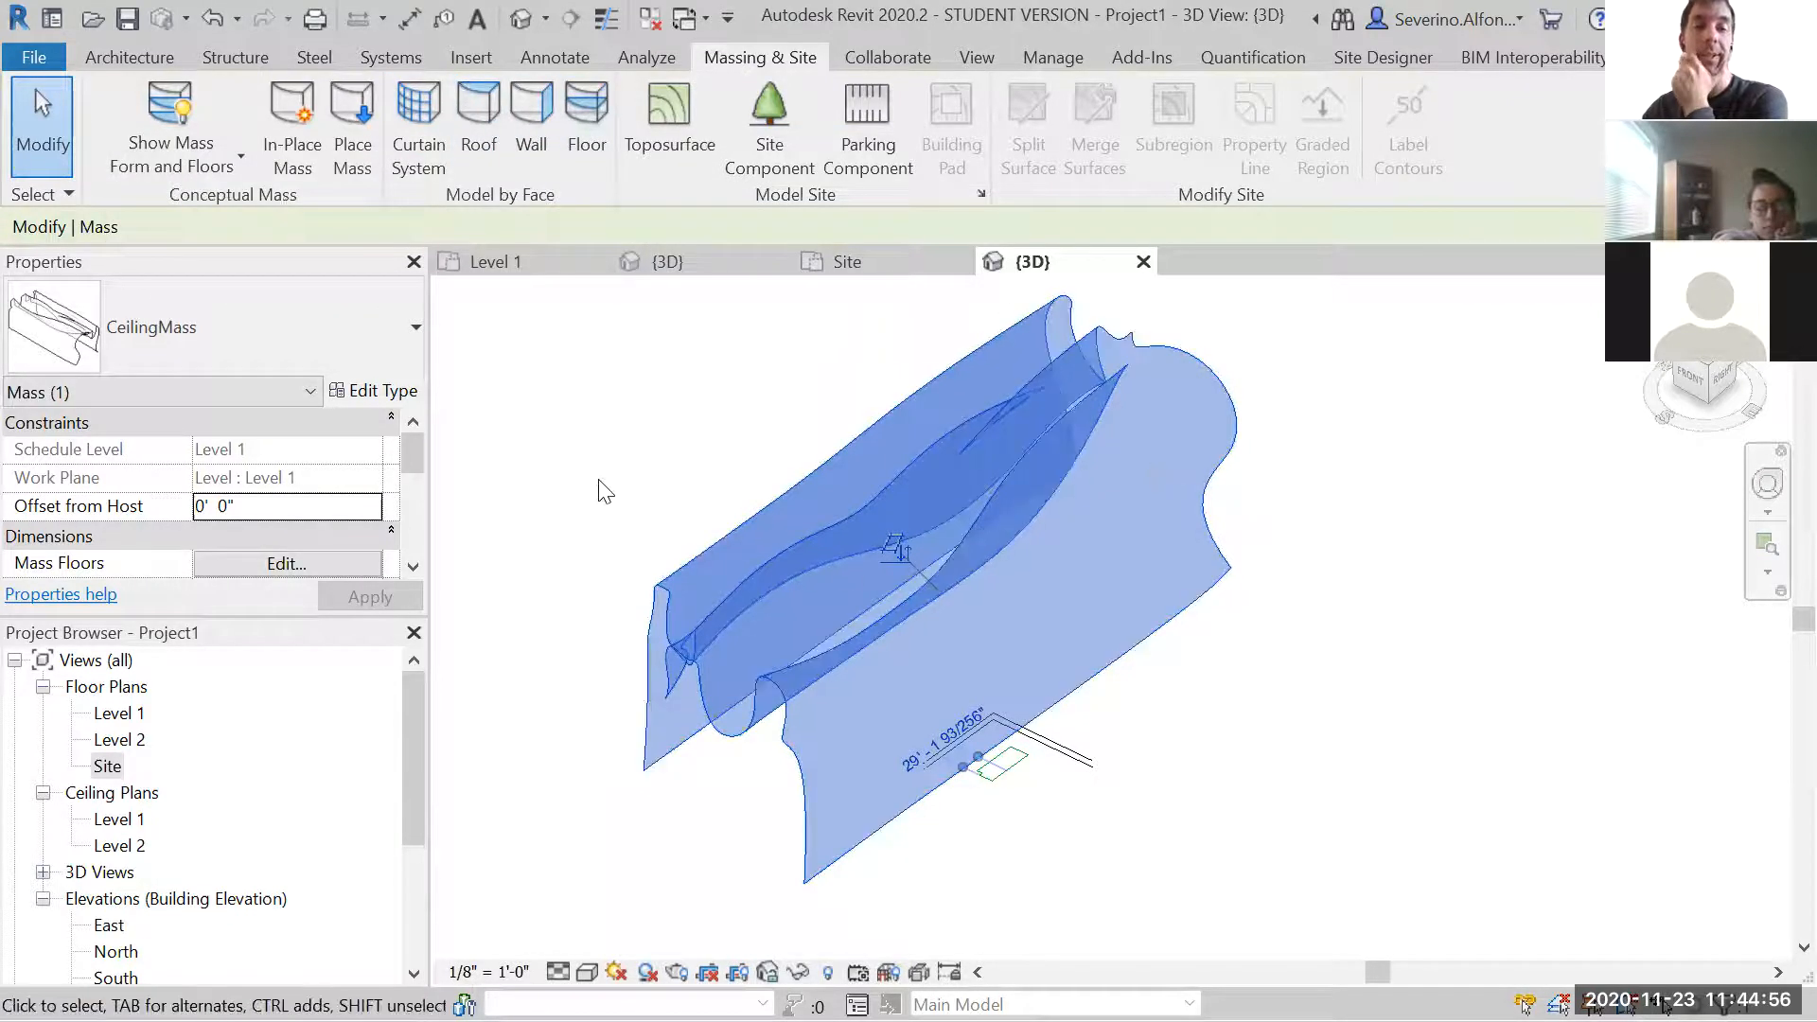
left_click(538, 144)
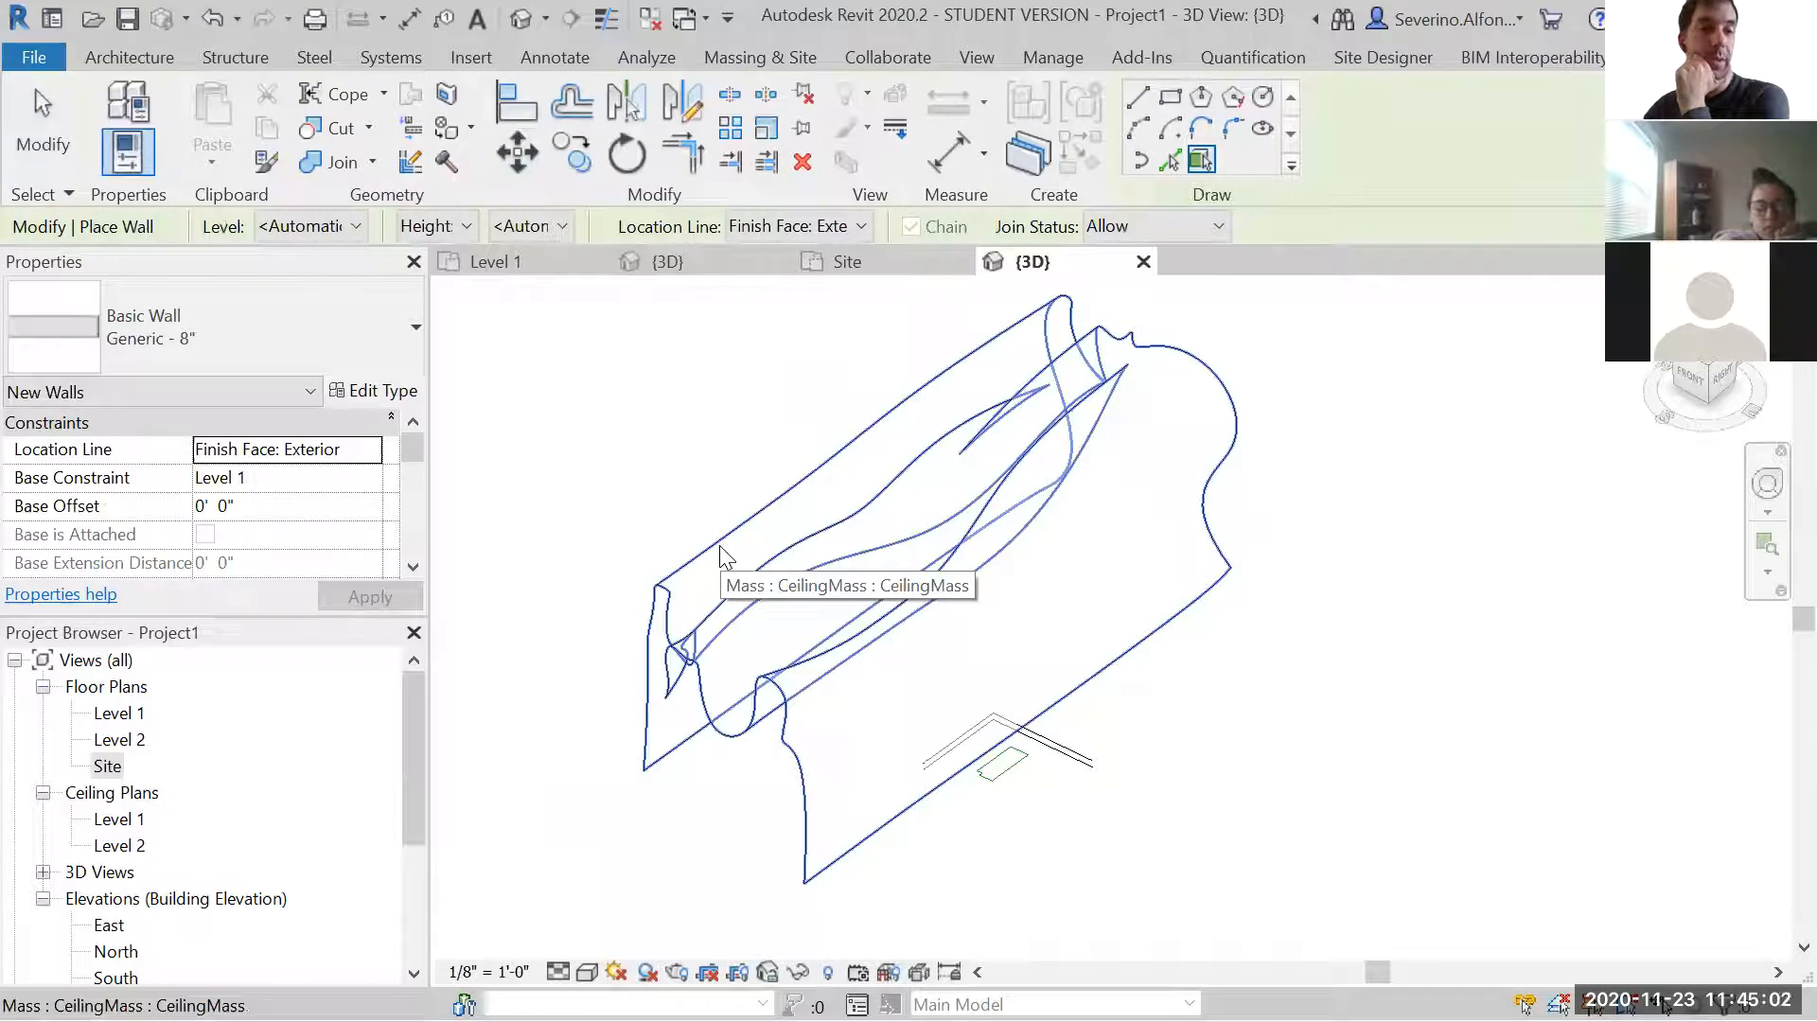
left_click(180, 305)
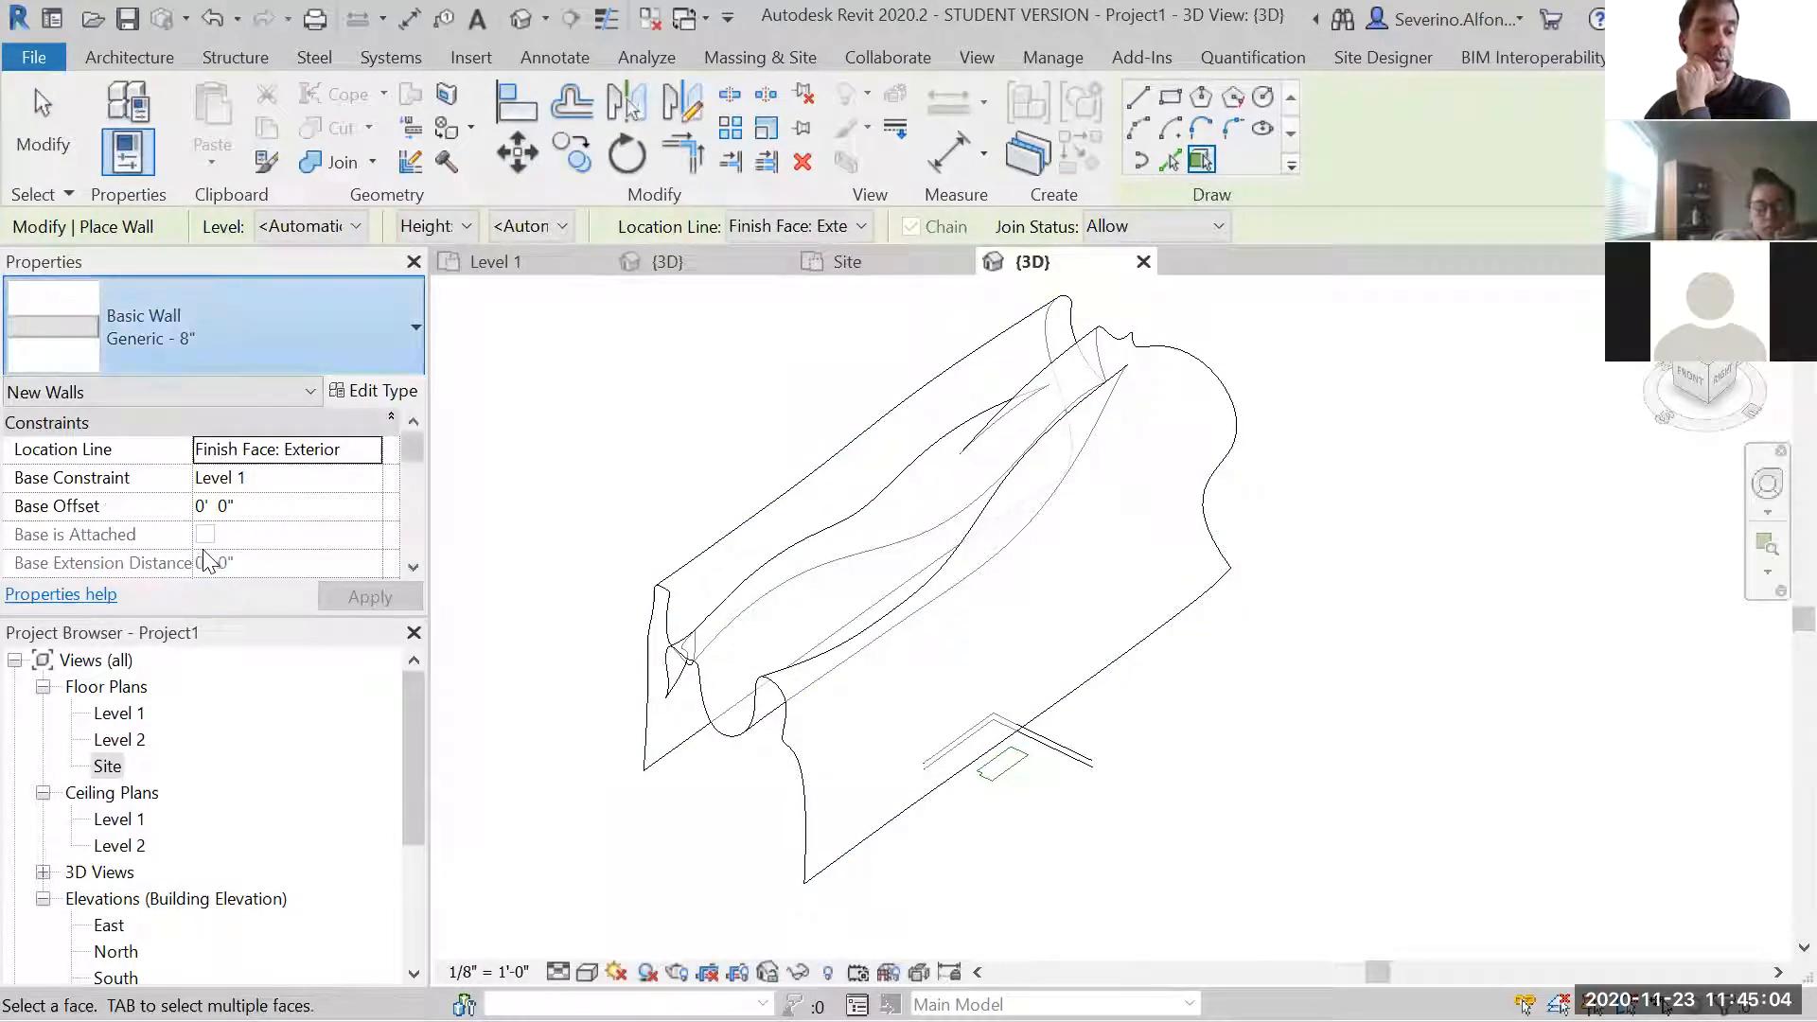
scroll(201, 573, "down", 2)
left_click(165, 698)
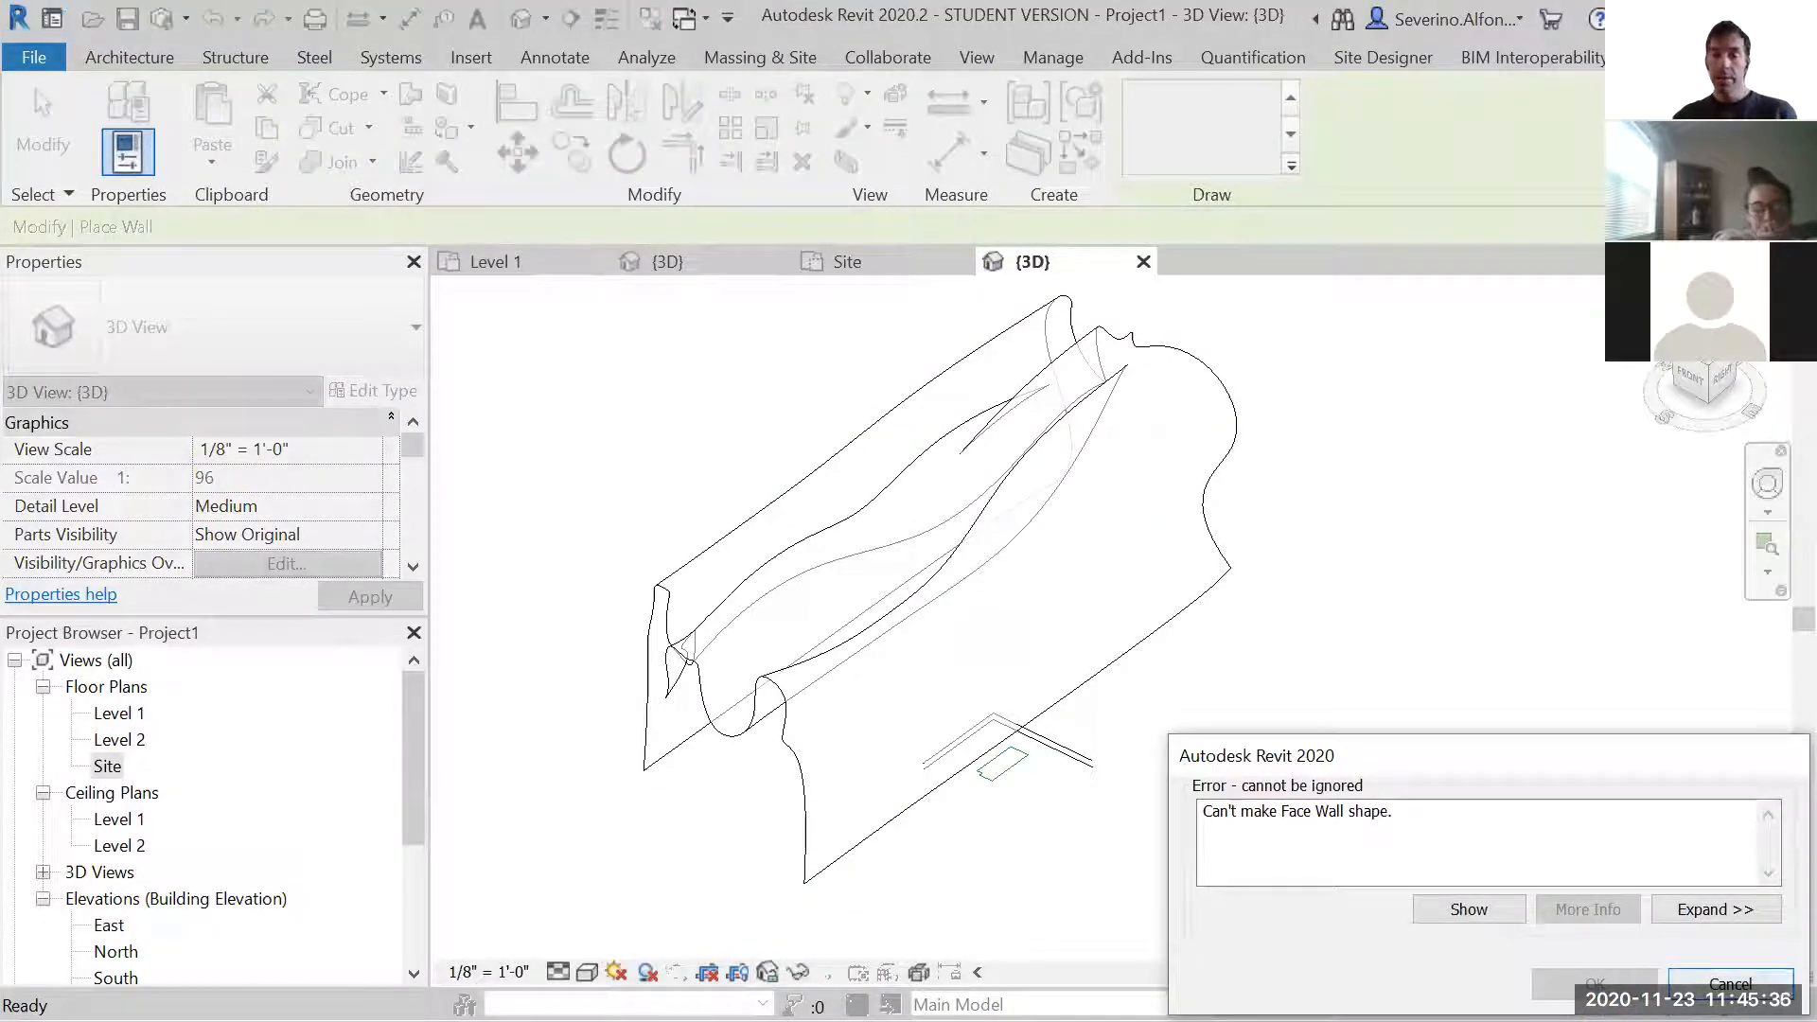
left_click(1730, 985)
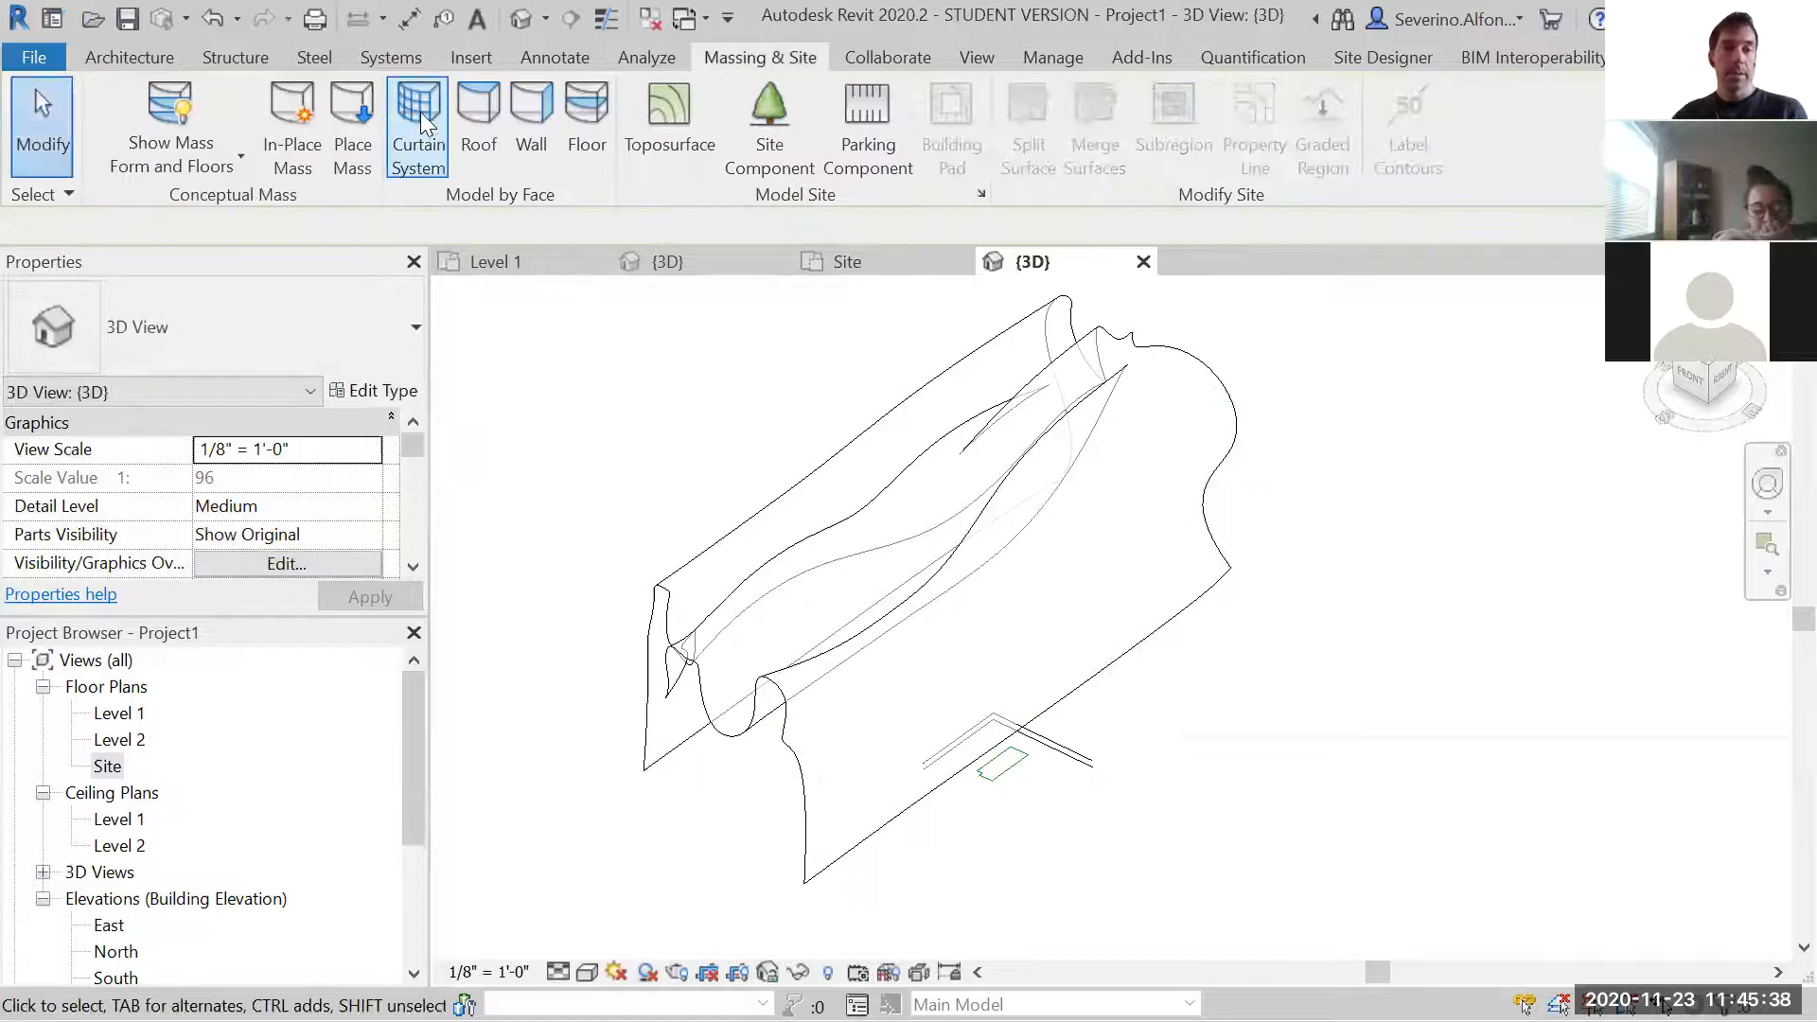
- Try to create a 5' x 10' curtain system by face on the CeilingMass, then leave the command
left_click(420, 112)
left_click(899, 615)
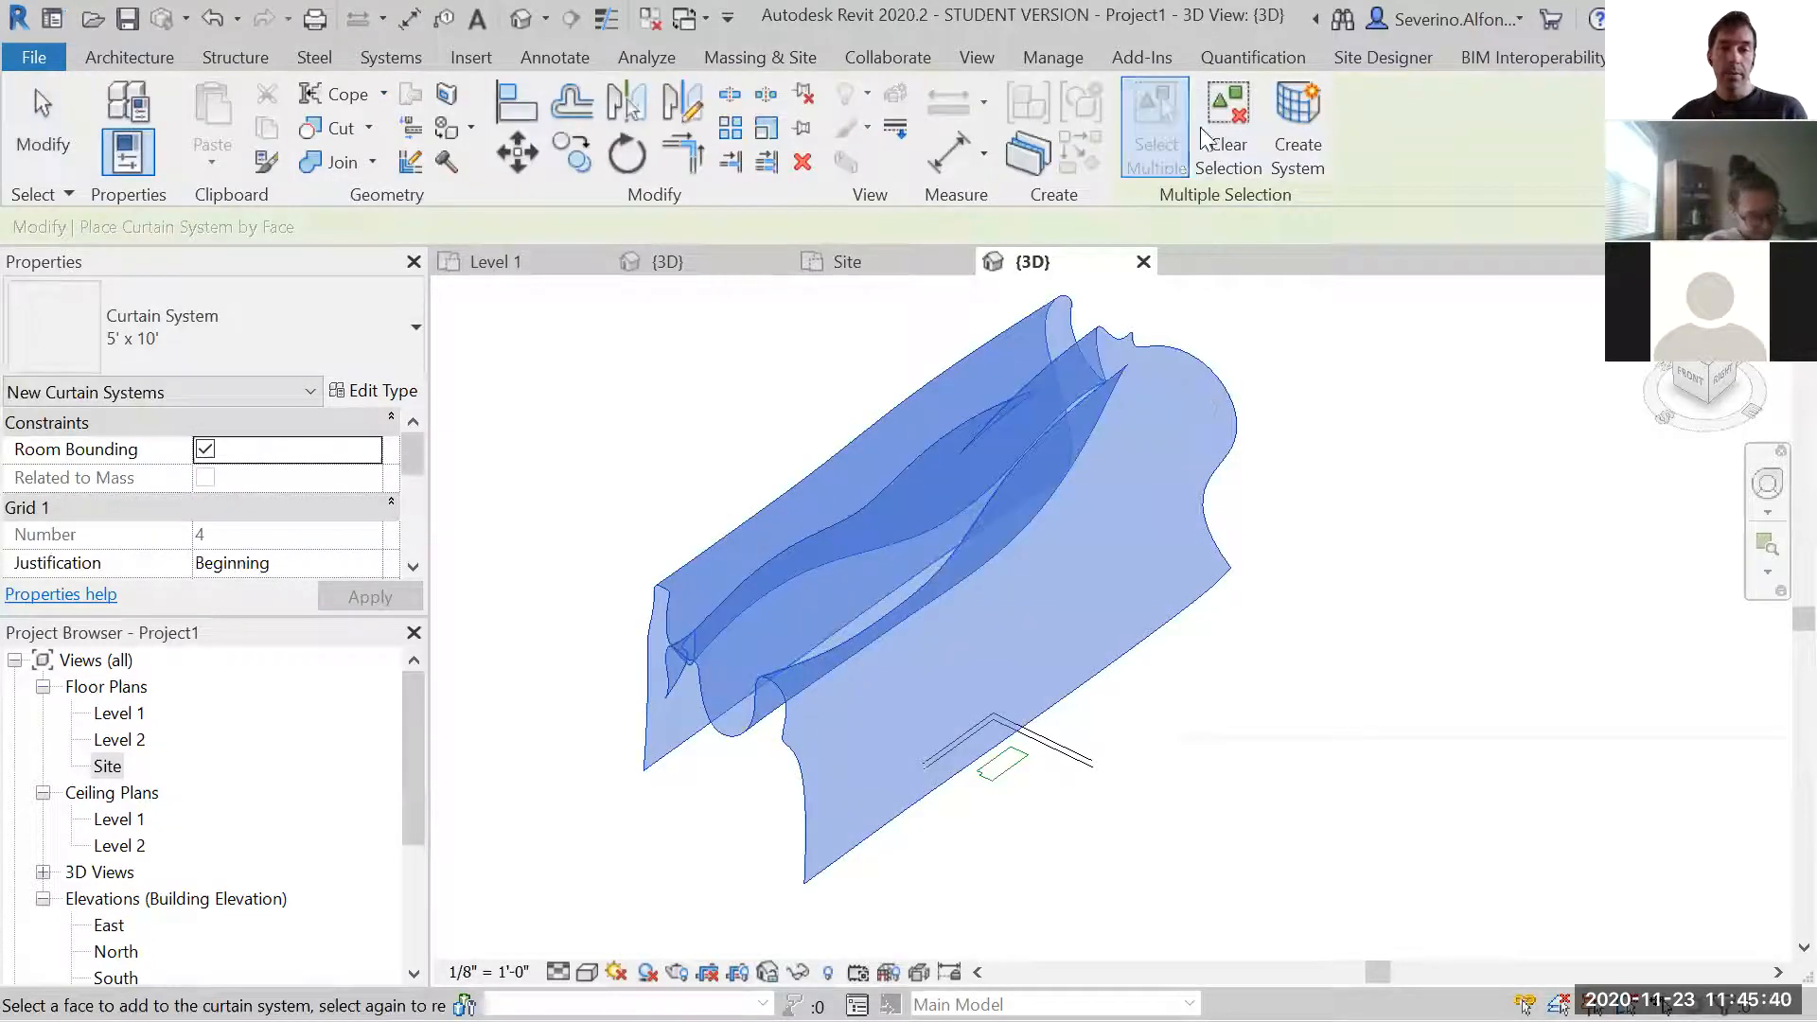
left_click(1297, 142)
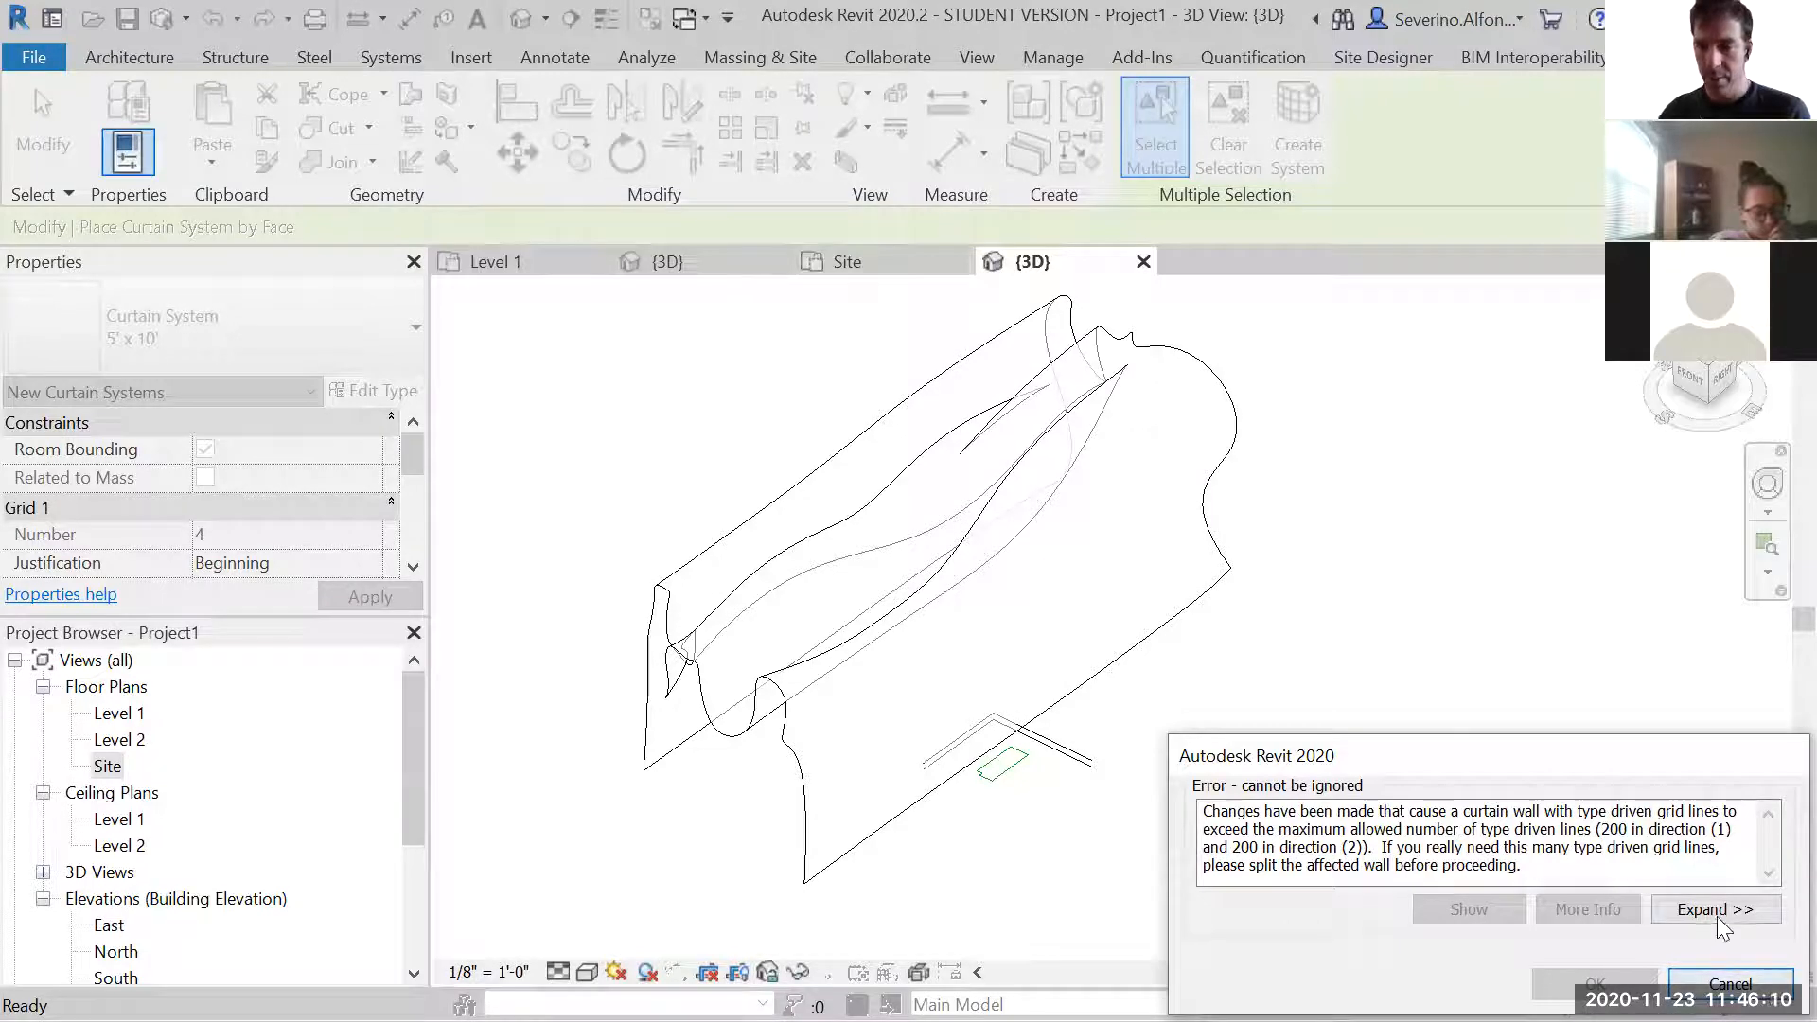
left_click(1730, 984)
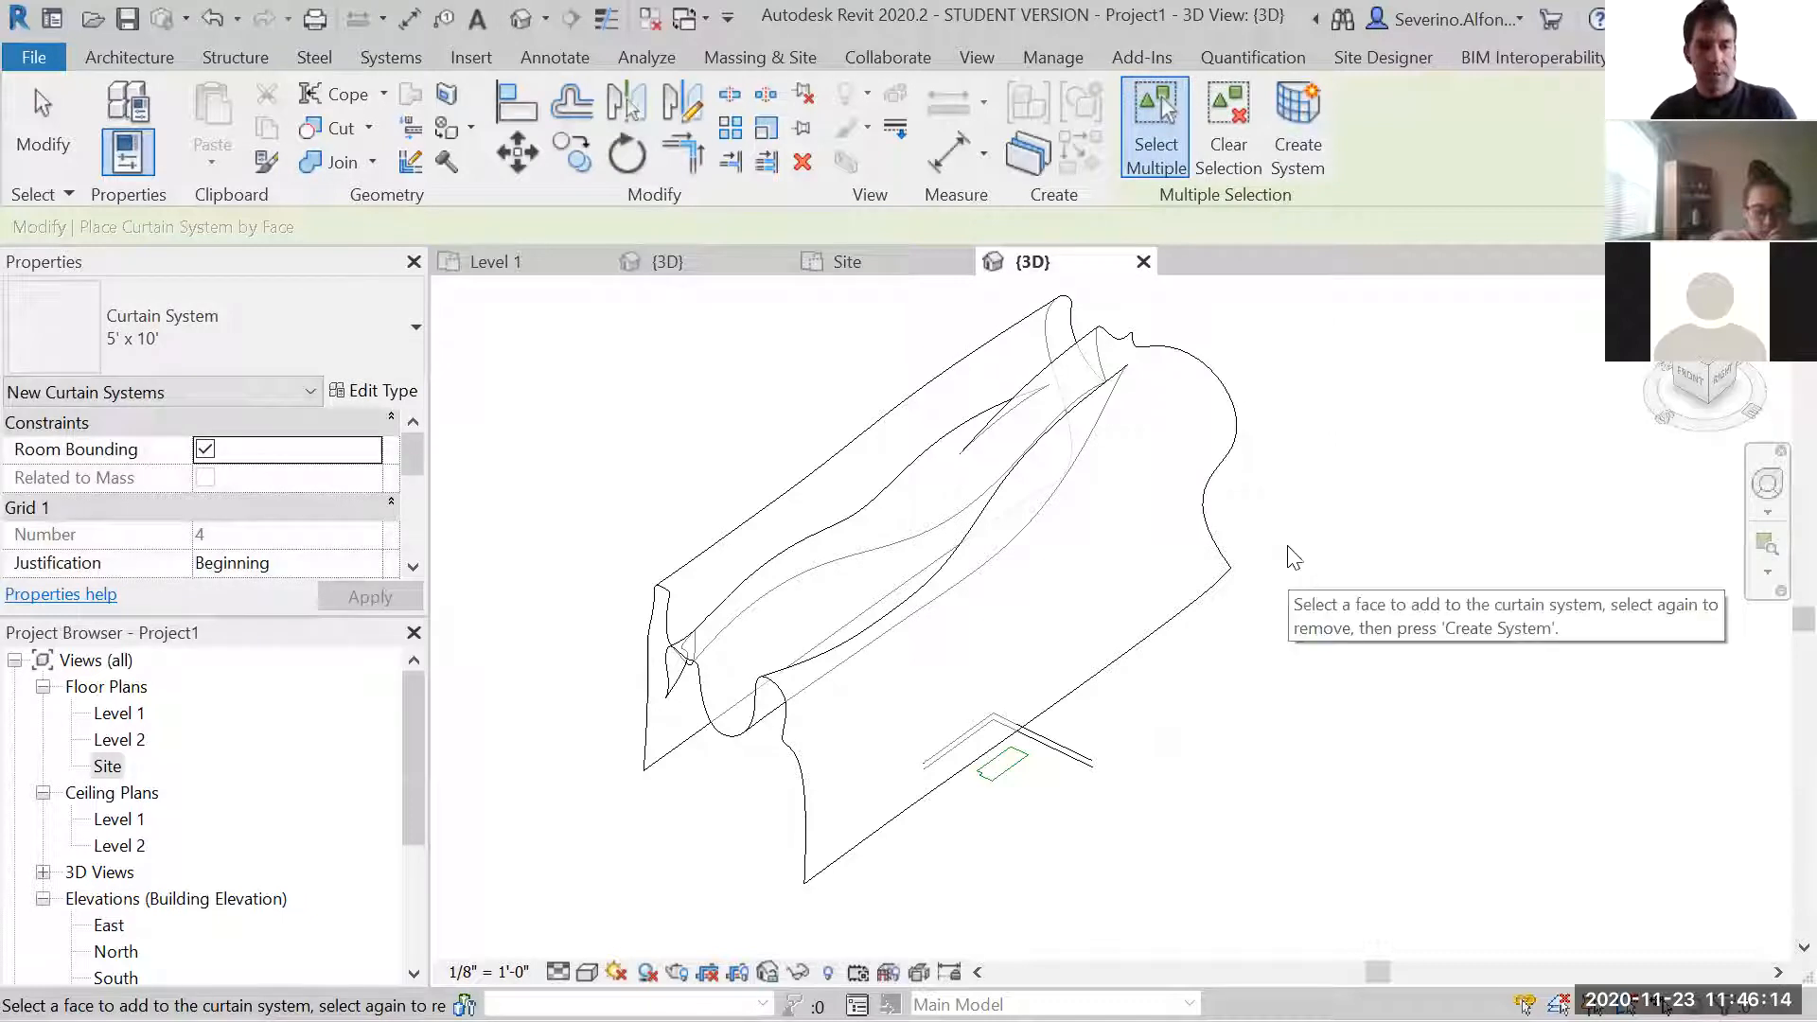
key("Escape")
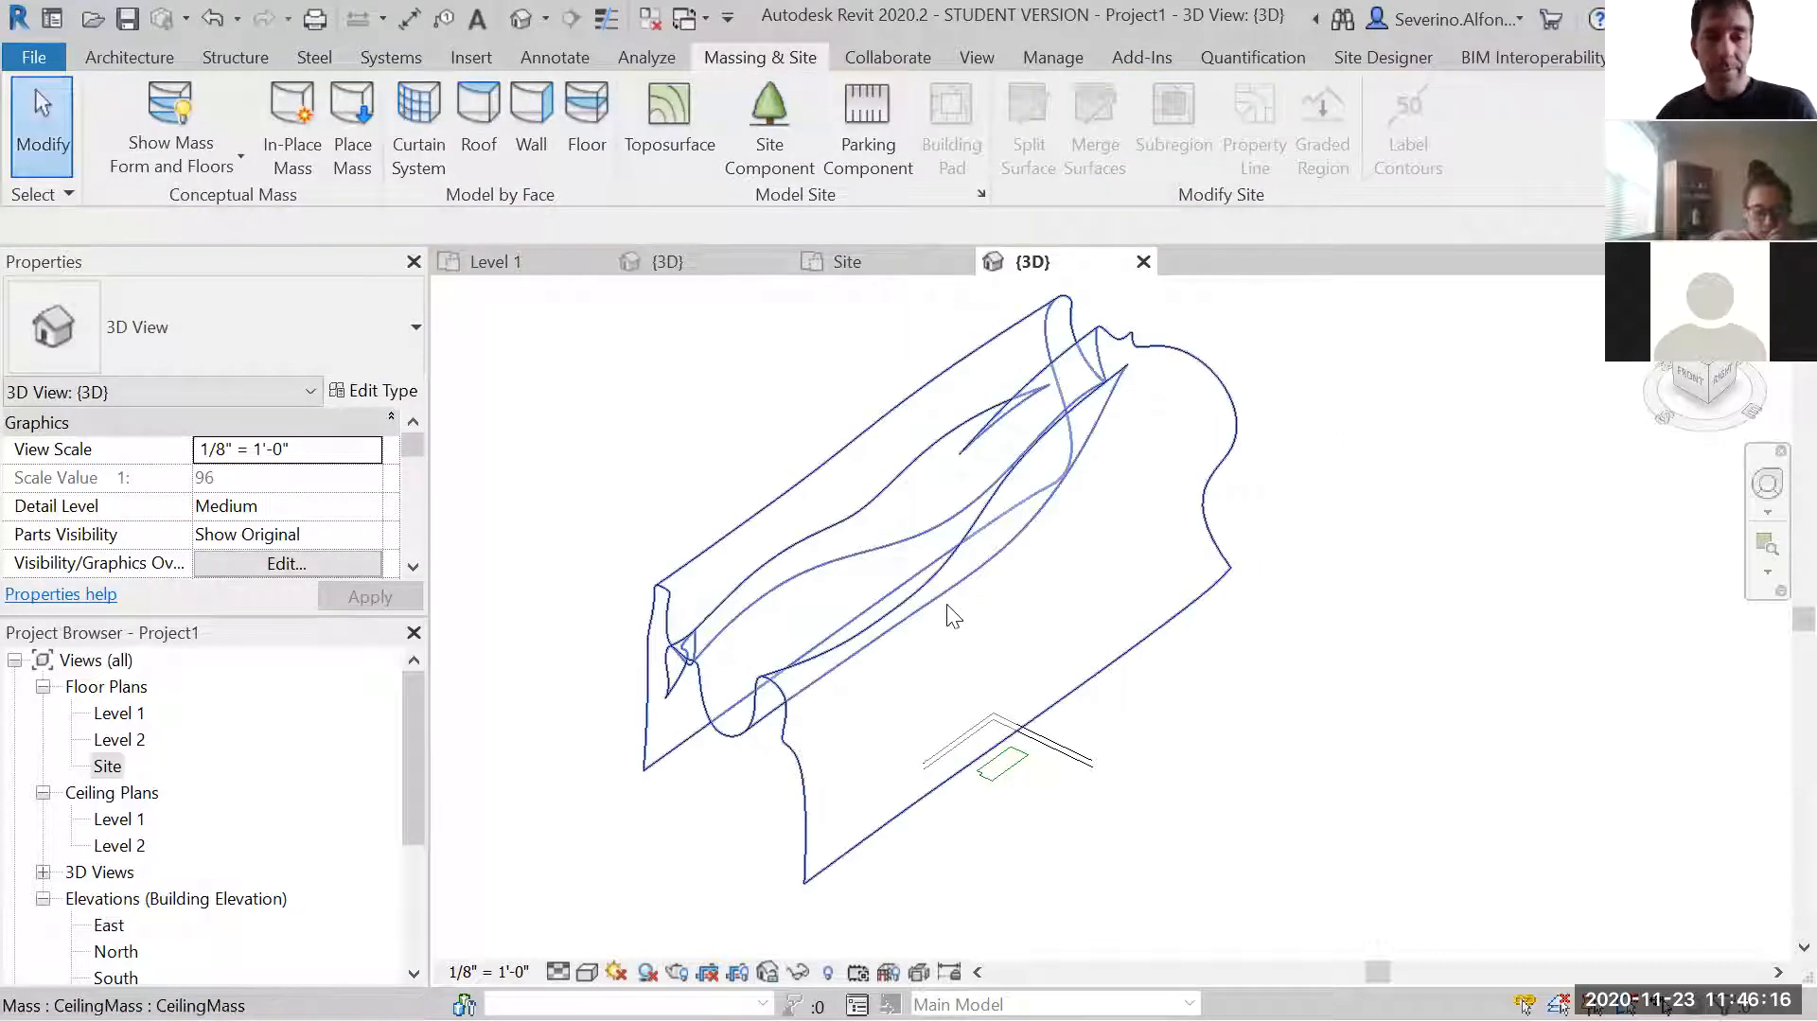